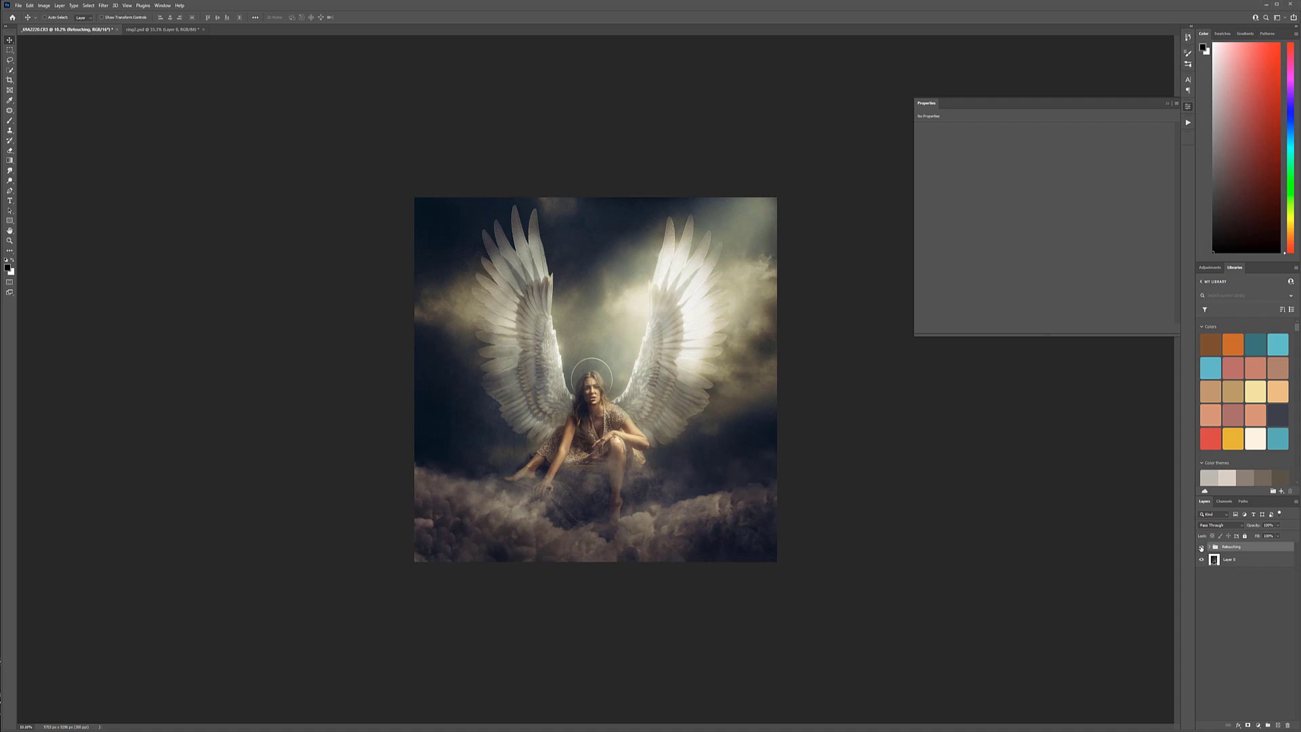
Hide and show the Retouching group to compare the finished angel composite with the original photo
left_click(1202, 546)
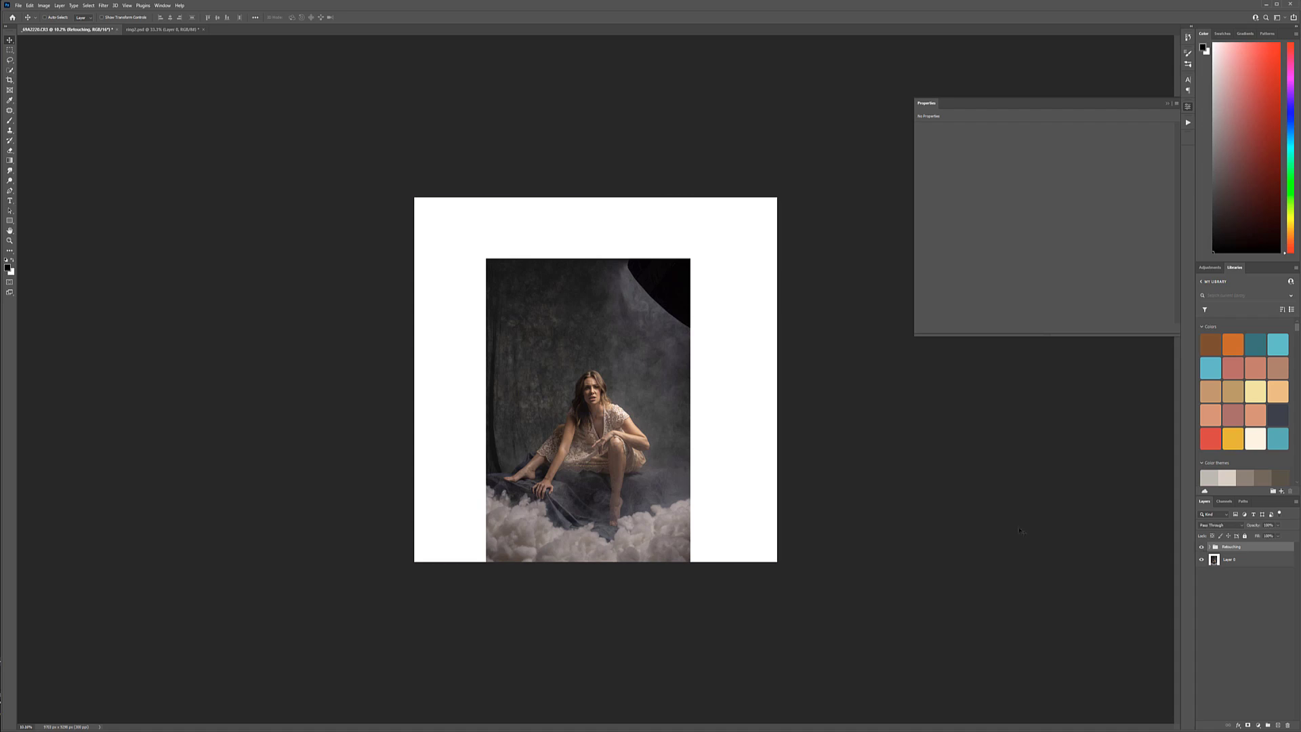
left_click(1202, 546)
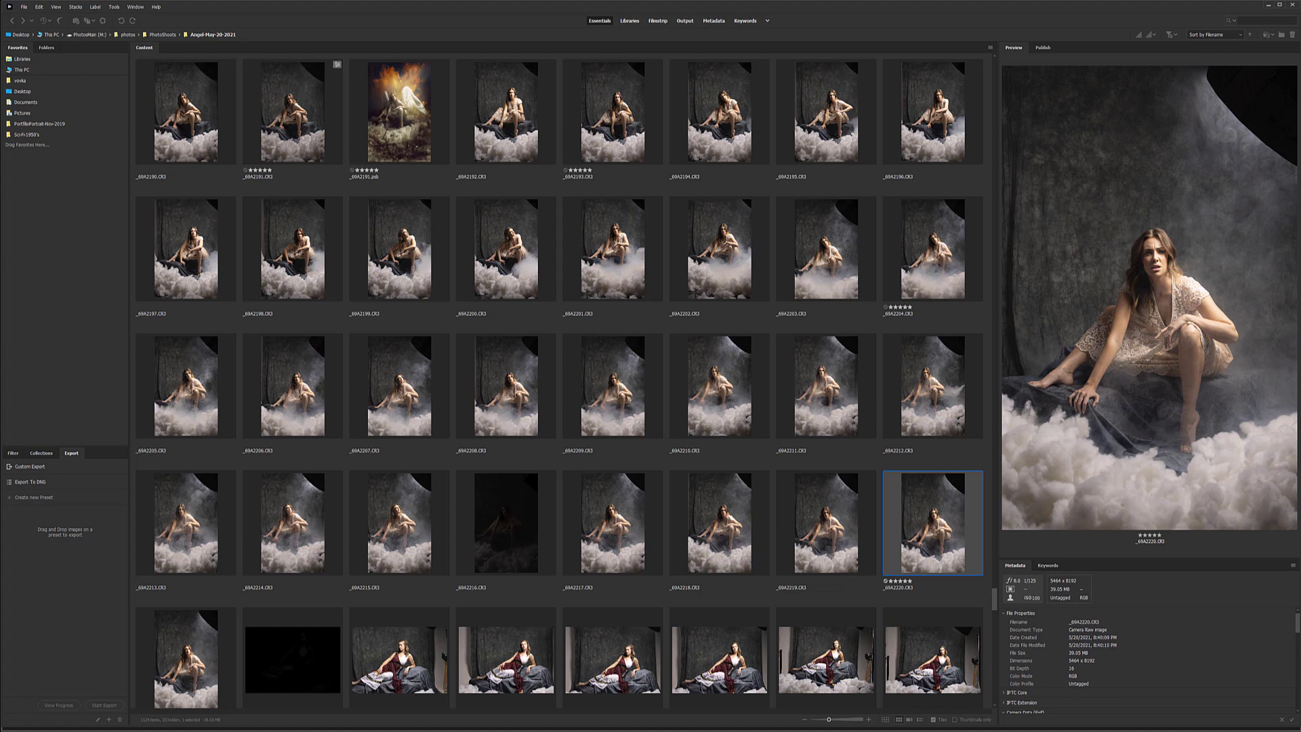
Open the selected raw photo _69A2220.CR3 in Camera Raw
right_click(923, 526)
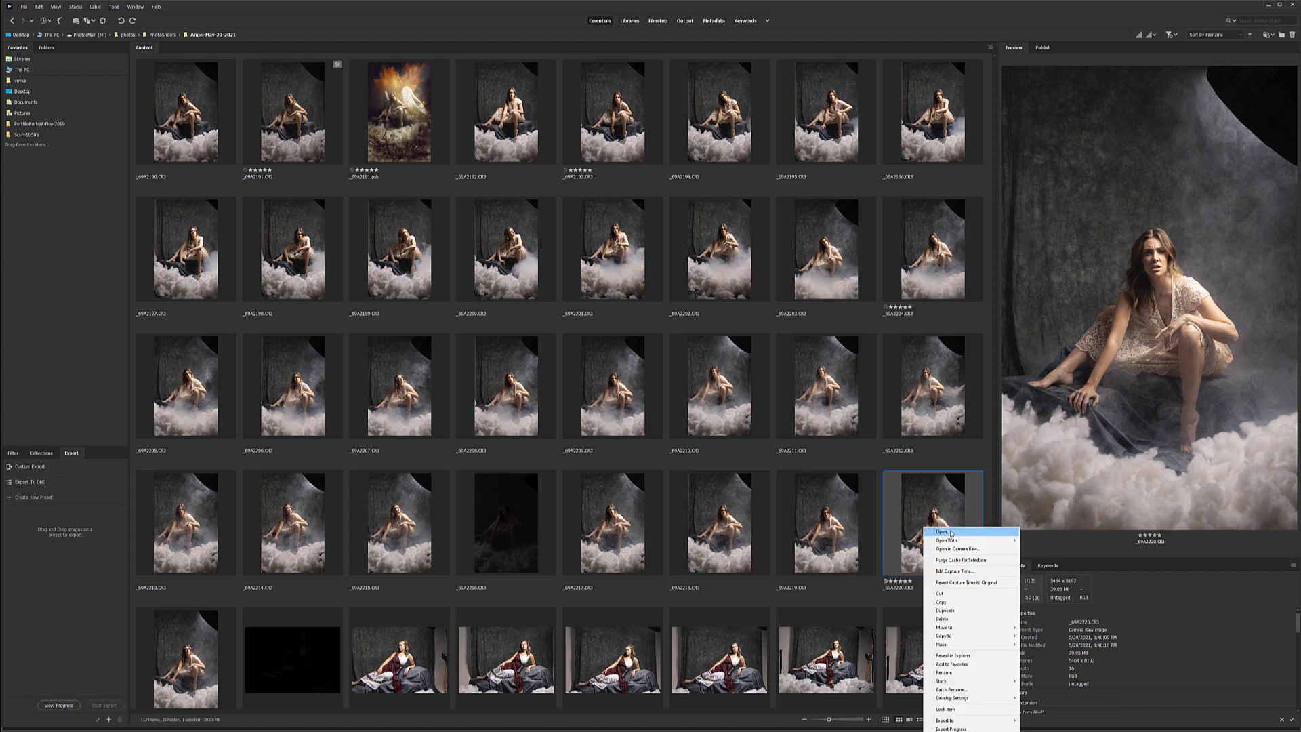
left_click(962, 549)
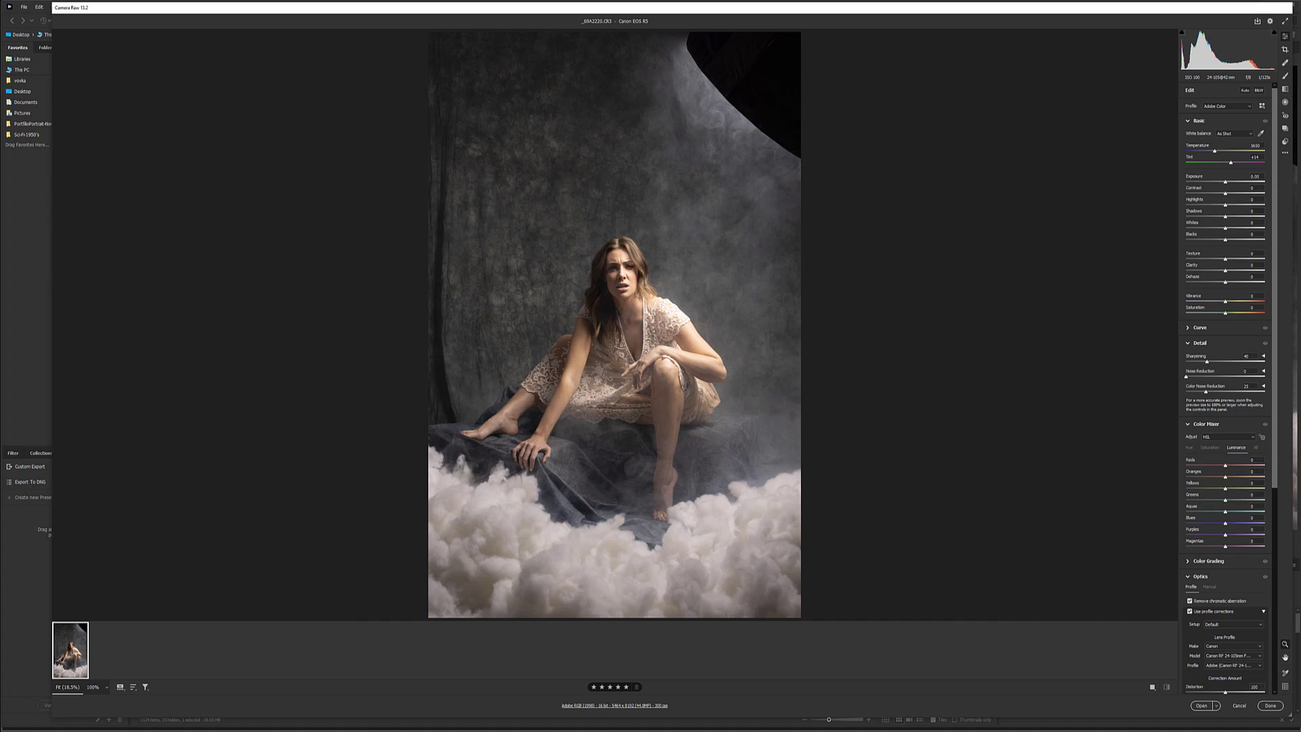
Review the color space and bit depth options in the Camera Raw workflow preferences
left_click(628, 706)
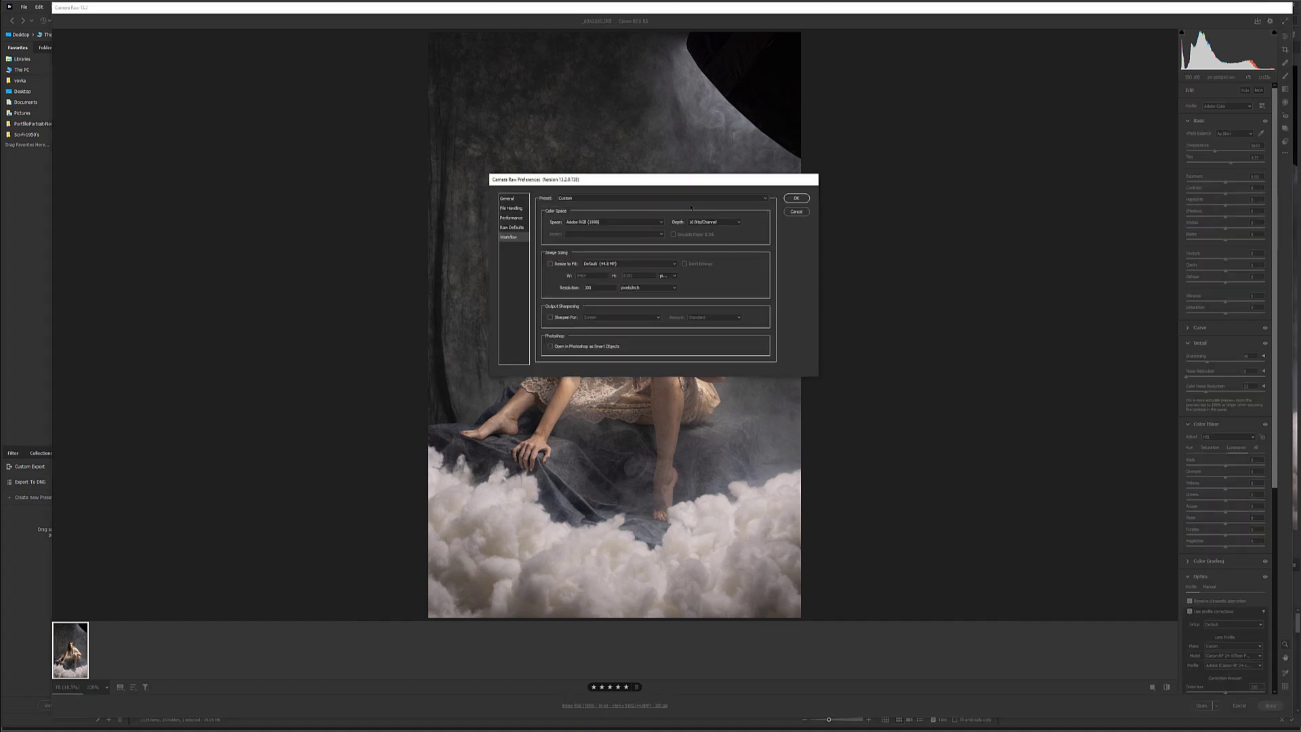
left_click(739, 222)
left_click(801, 239)
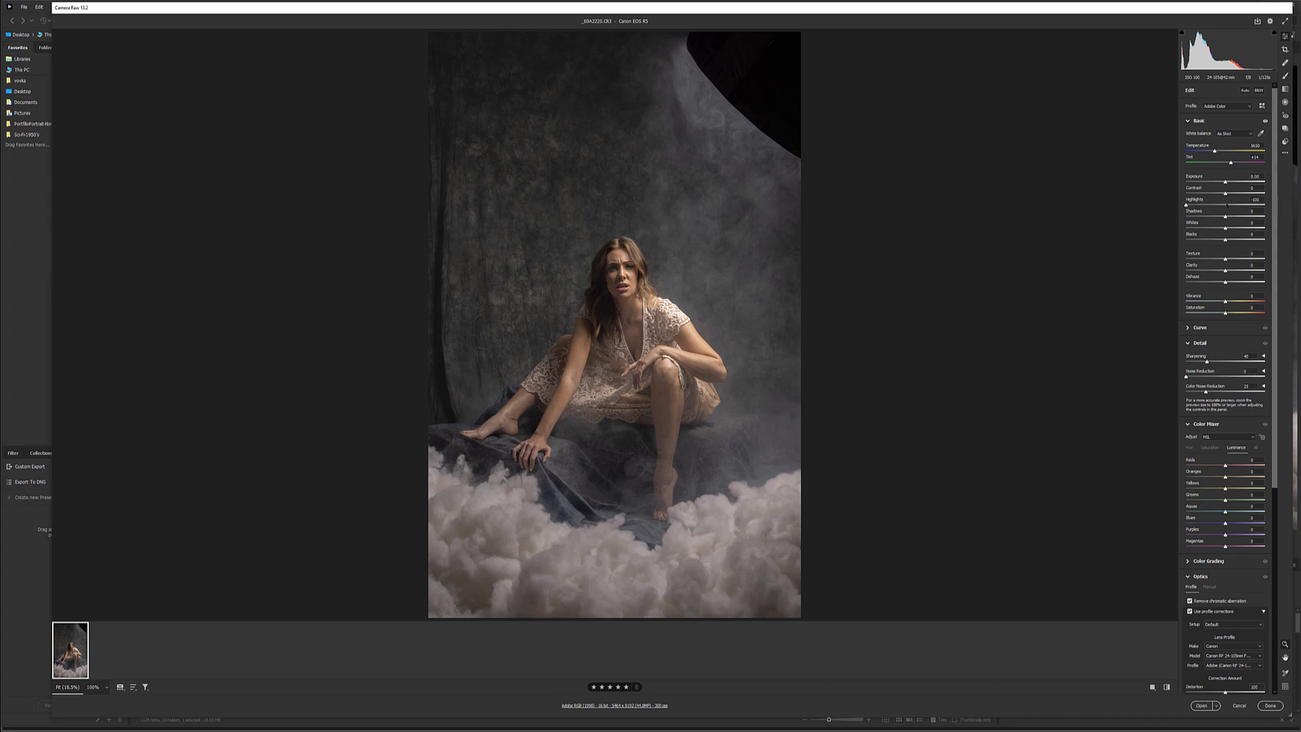
Set Highlights to -100 and raise Shadows slightly, testing Shadows at +100 on the hair detail
left_click_drag(1186, 205, 1144, 206)
left_click_drag(1225, 217, 1225, 216)
left_click_drag(604, 305, 768, 381)
scroll(768, 381, "up", 5)
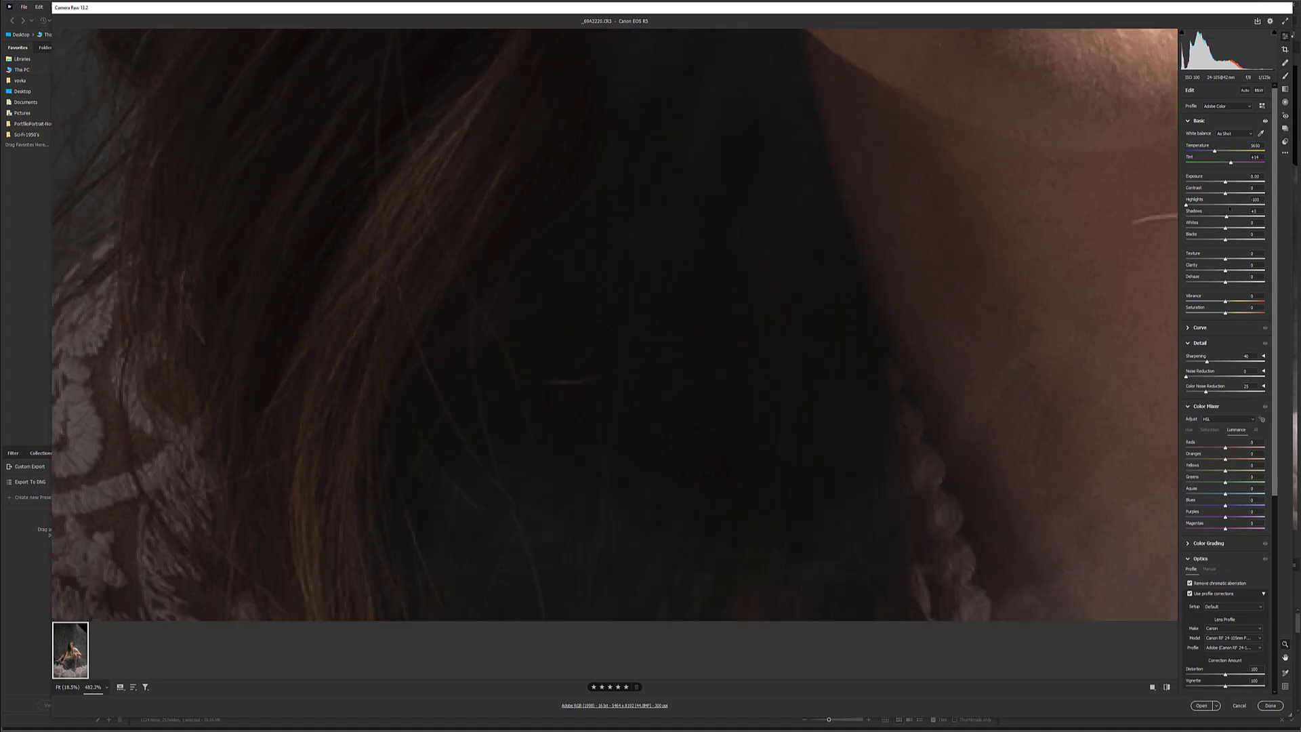
left_click_drag(1227, 217, 1266, 216)
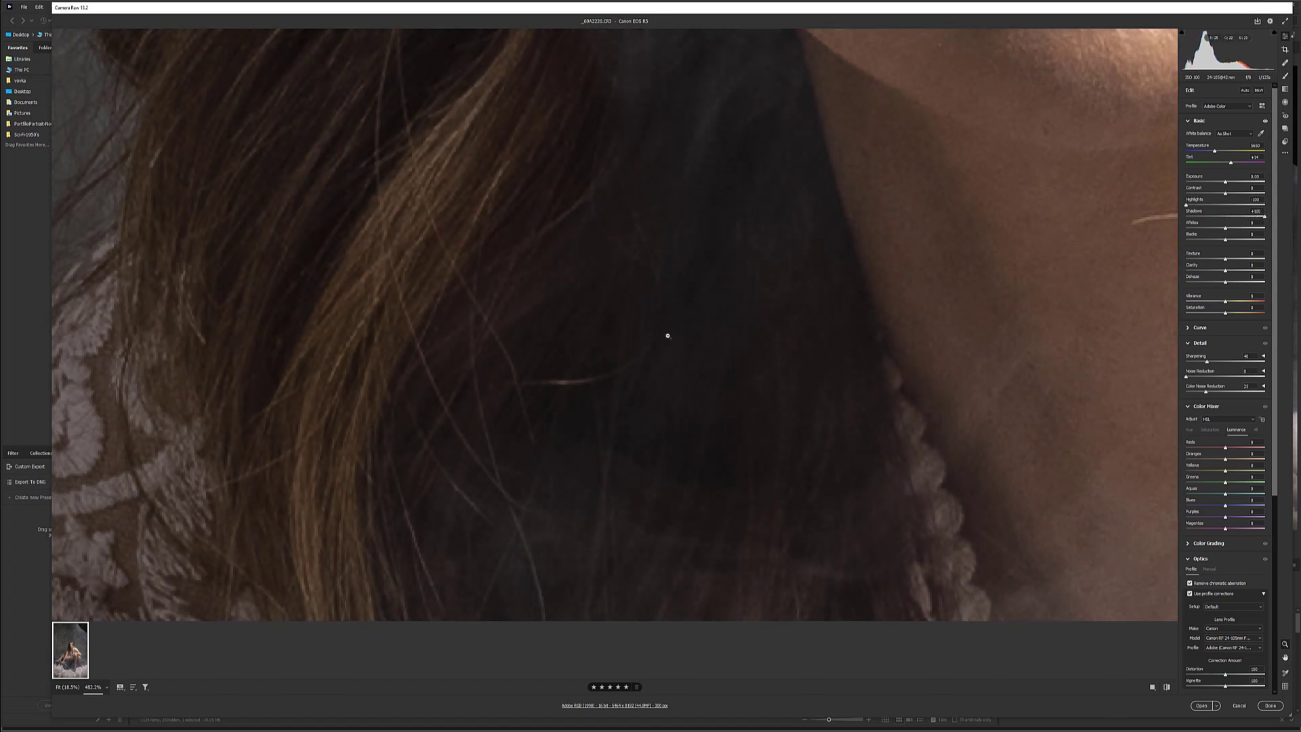
left_click_drag(880, 285, 560, 288)
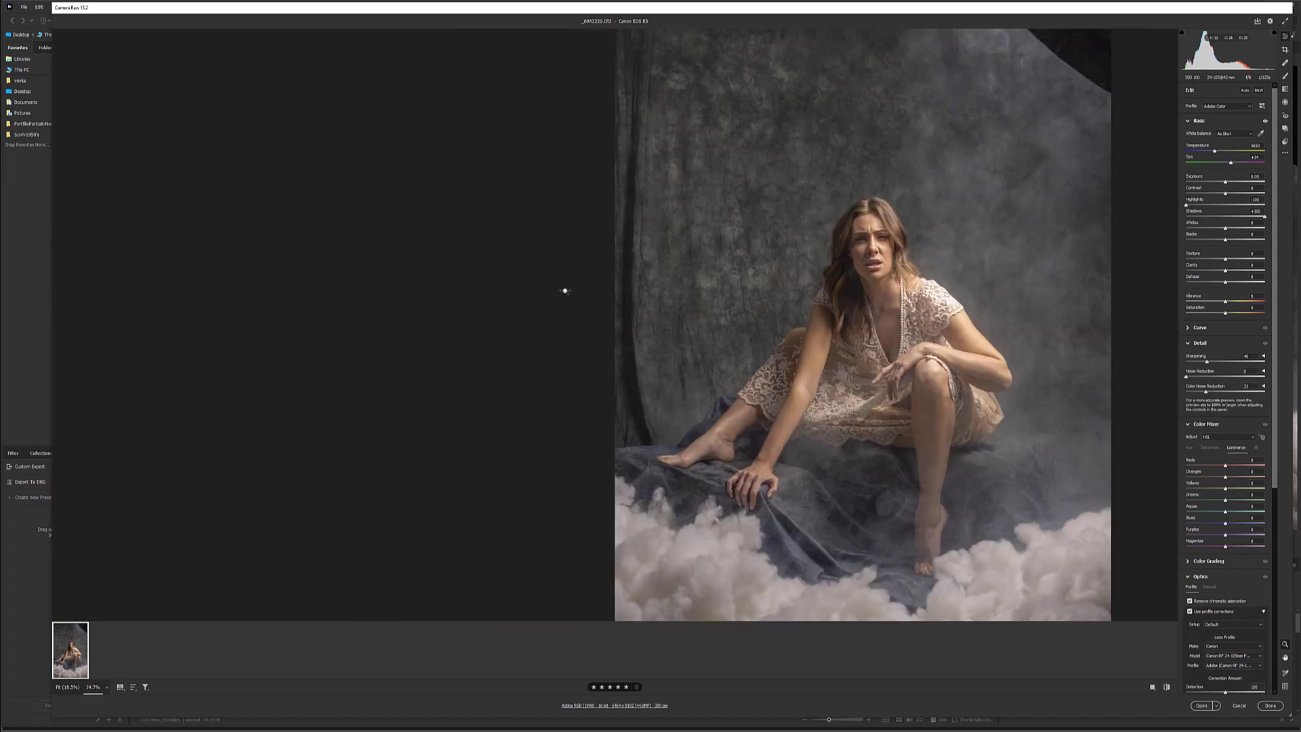
left_click_drag(875, 298, 683, 292)
left_click_drag(1265, 216, 1230, 217)
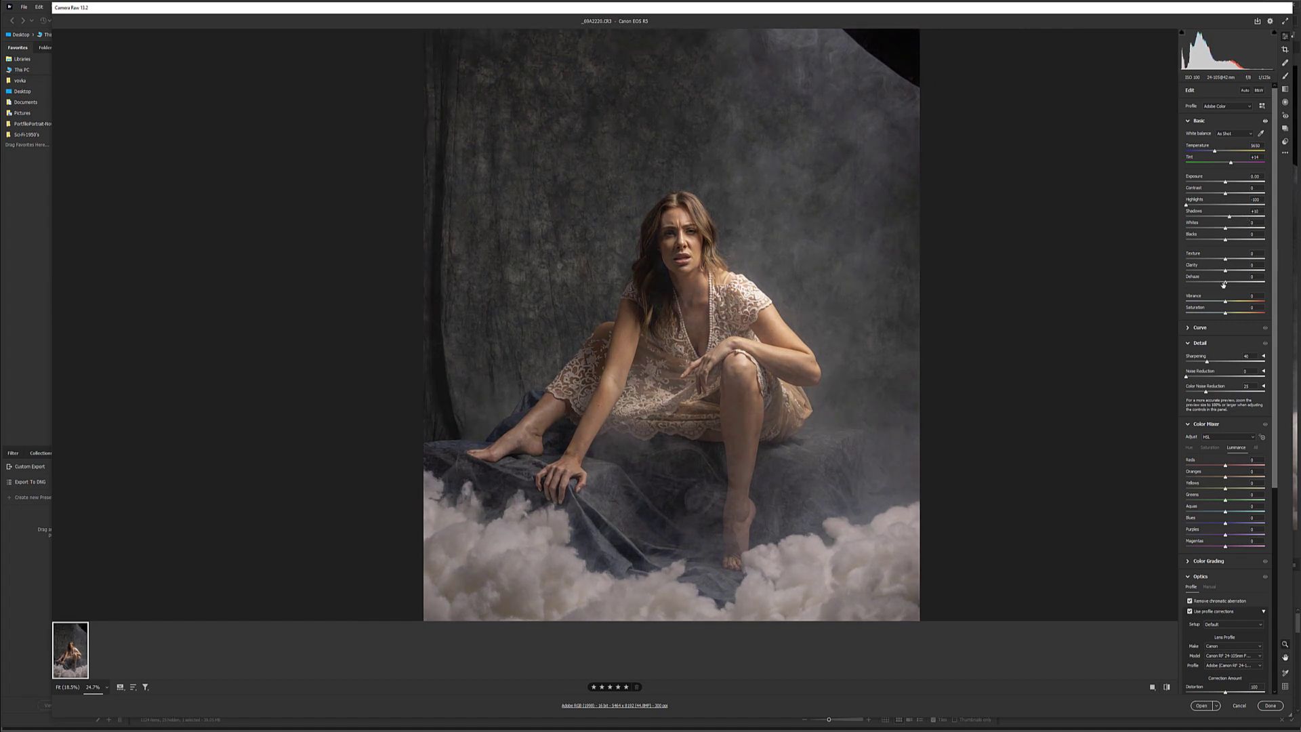
Increase the Sharpening amount slightly and nudge the Oranges luminance up
left_click_drag(1208, 361, 1220, 362)
left_click_drag(1226, 477, 1227, 477)
Compare the photo with and without lens profile corrections, keep them enabled, and open the image in Photoshop
left_click(1190, 612)
left_click(1190, 611)
left_click(1191, 611)
left_click(1190, 611)
left_click(1201, 705)
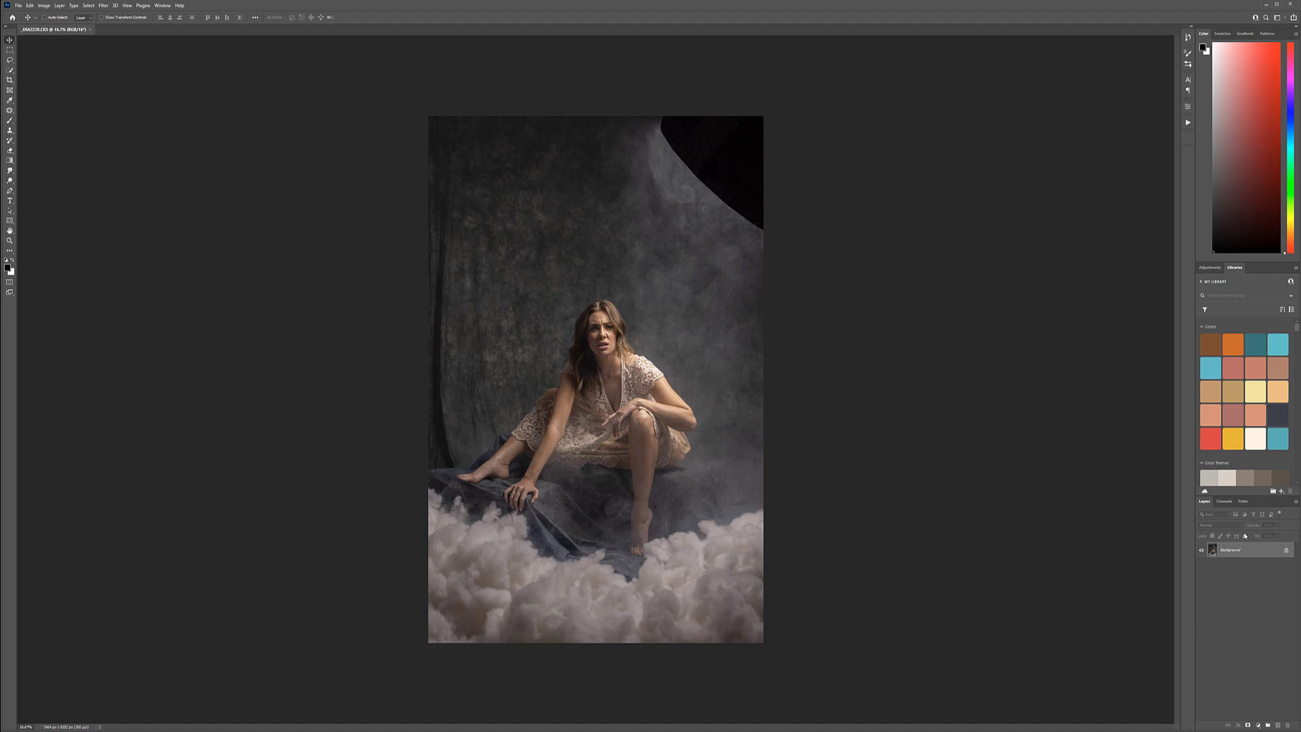
Duplicate the Background layer and choose the Patch tool from the healing tools
left_click_drag(1268, 551, 1279, 726)
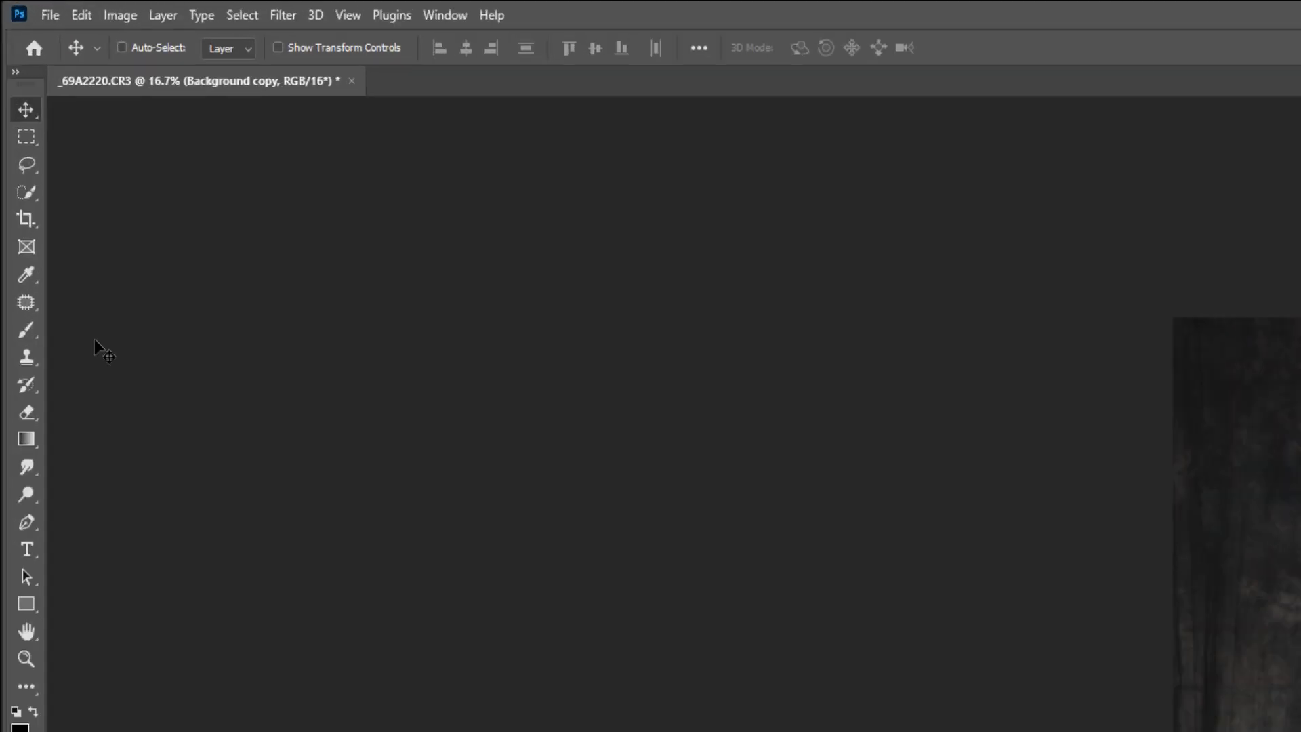
left_click(38, 351)
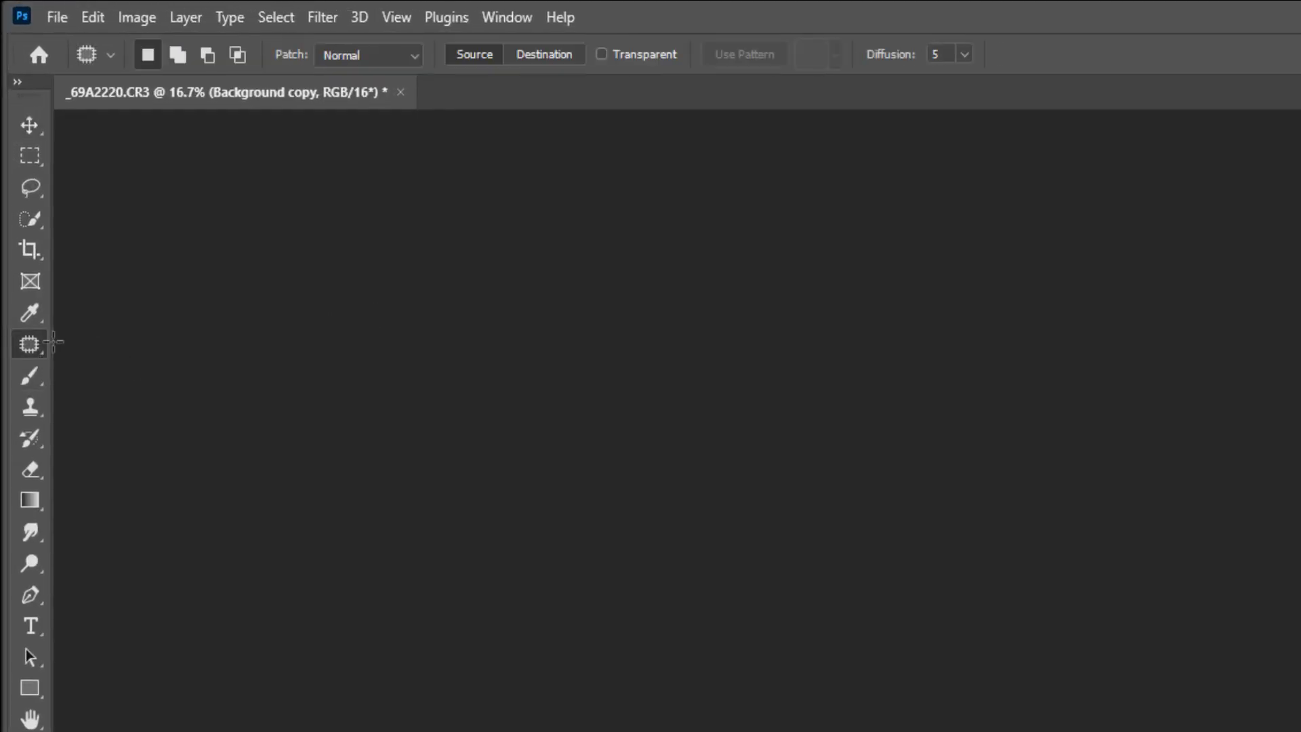
right_click(34, 347)
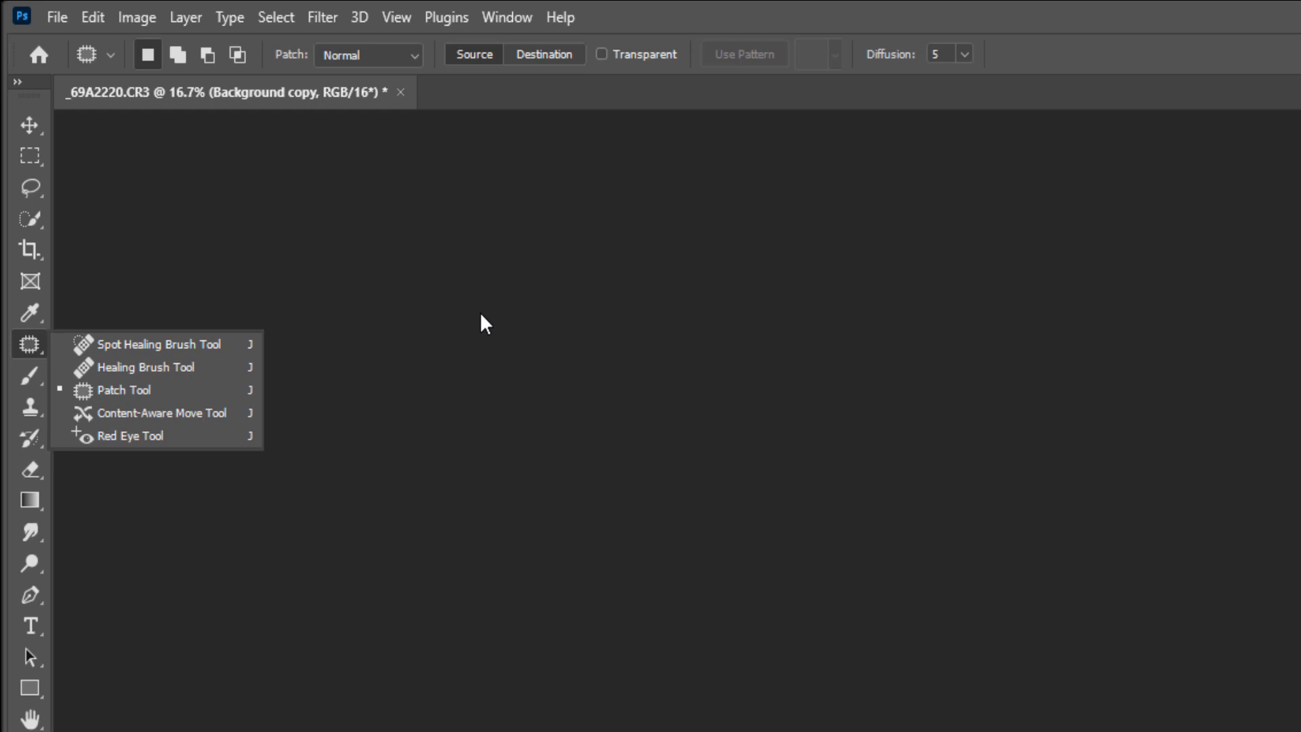
right_click(571, 295)
left_click(1290, 195)
Try to patch the black softbox in the photo's upper right corner with backdrop texture
mouse_move(668, 117)
left_mouse_down()
mouse_move(742, 145)
mouse_move(673, 115)
left_mouse_up()
left_click_drag(704, 154, 543, 209)
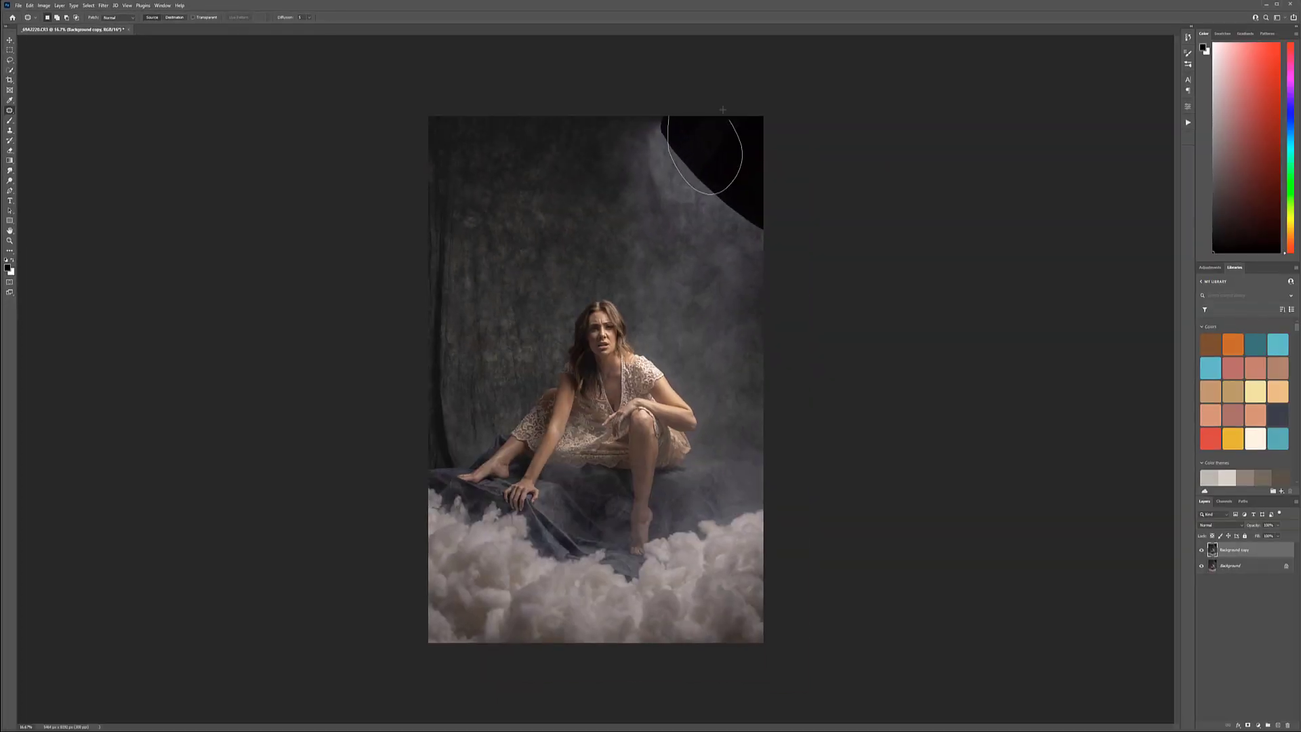
key("ctrl+d")
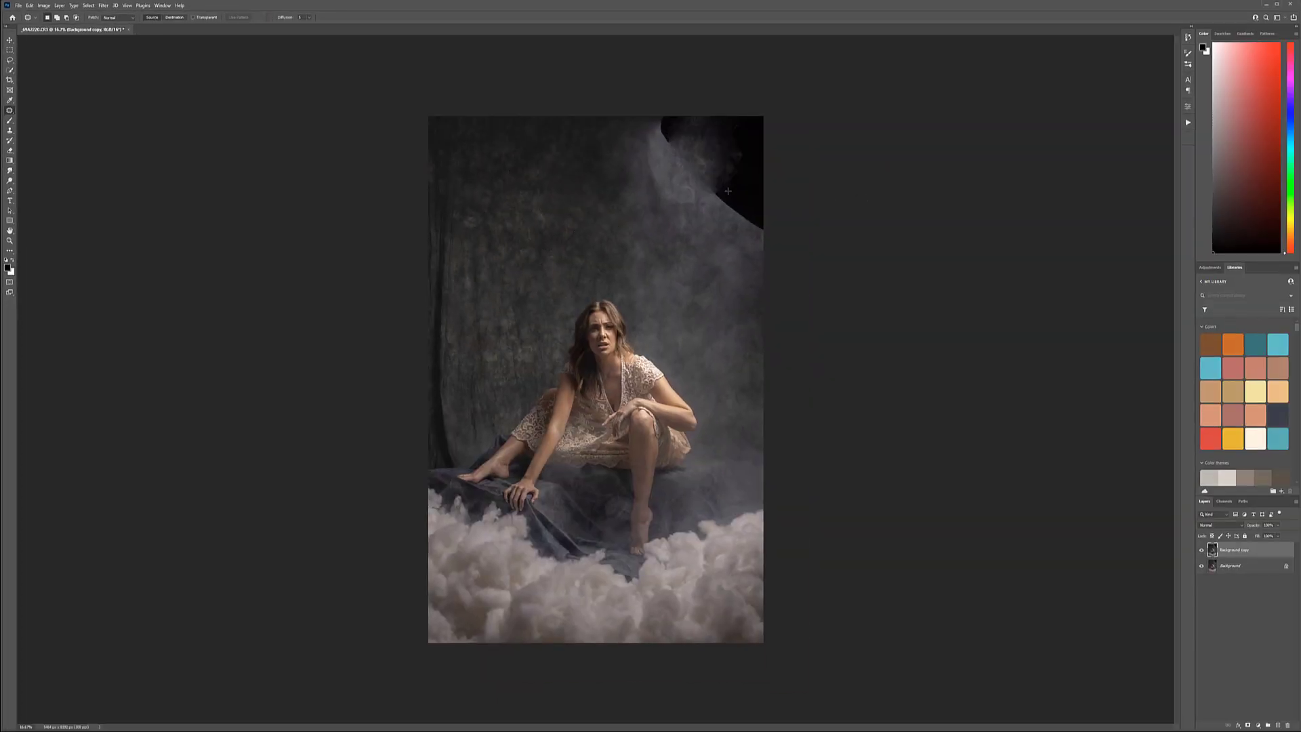
left_click_drag(670, 128, 755, 118)
key("ctrl+d")
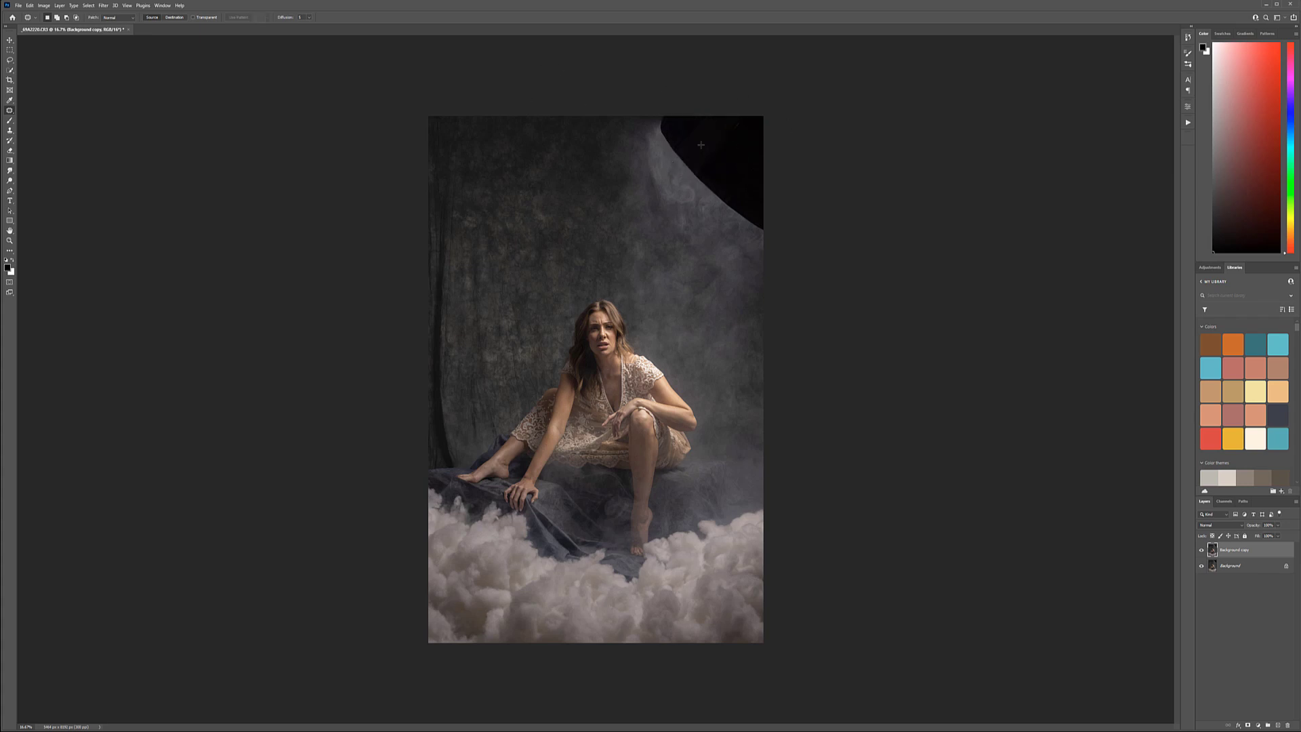
Cover the black softbox with backdrop texture sampled from the photo's upper left, using the Clone Stamp at 100% opacity
left_click(10, 131)
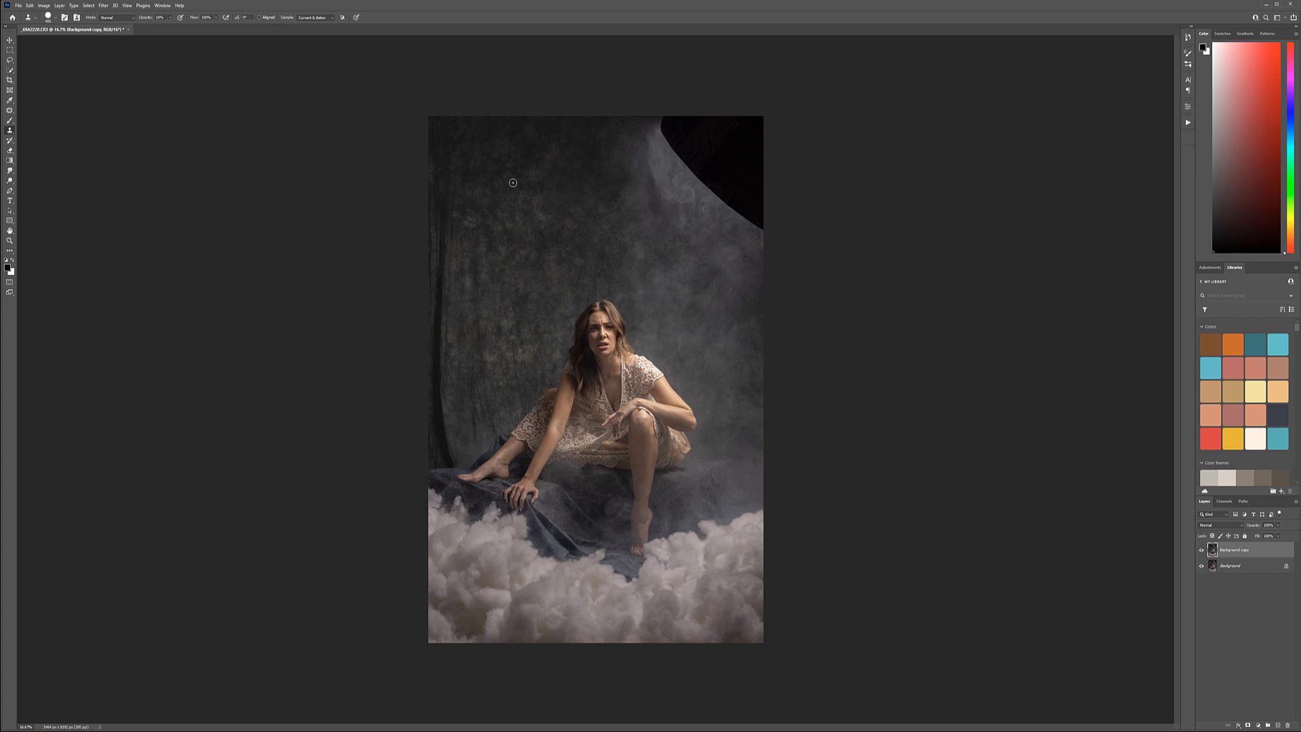
left_click(514, 183, "alt")
key("0")
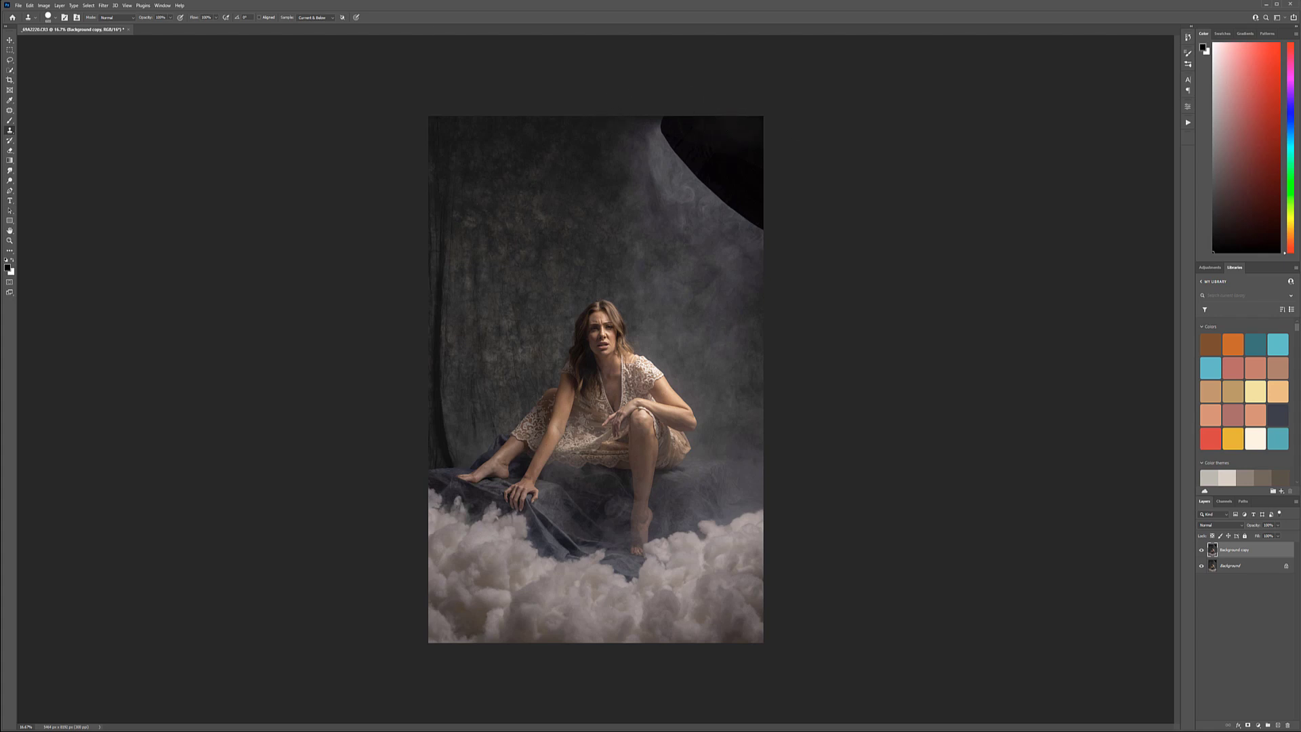
mouse_move(709, 104)
left_mouse_down()
mouse_move(737, 151)
mouse_move(677, 137)
mouse_move(743, 207)
mouse_move(761, 189)
mouse_move(715, 151)
mouse_move(690, 181)
mouse_move(842, 189)
mouse_move(743, 192)
left_mouse_up()
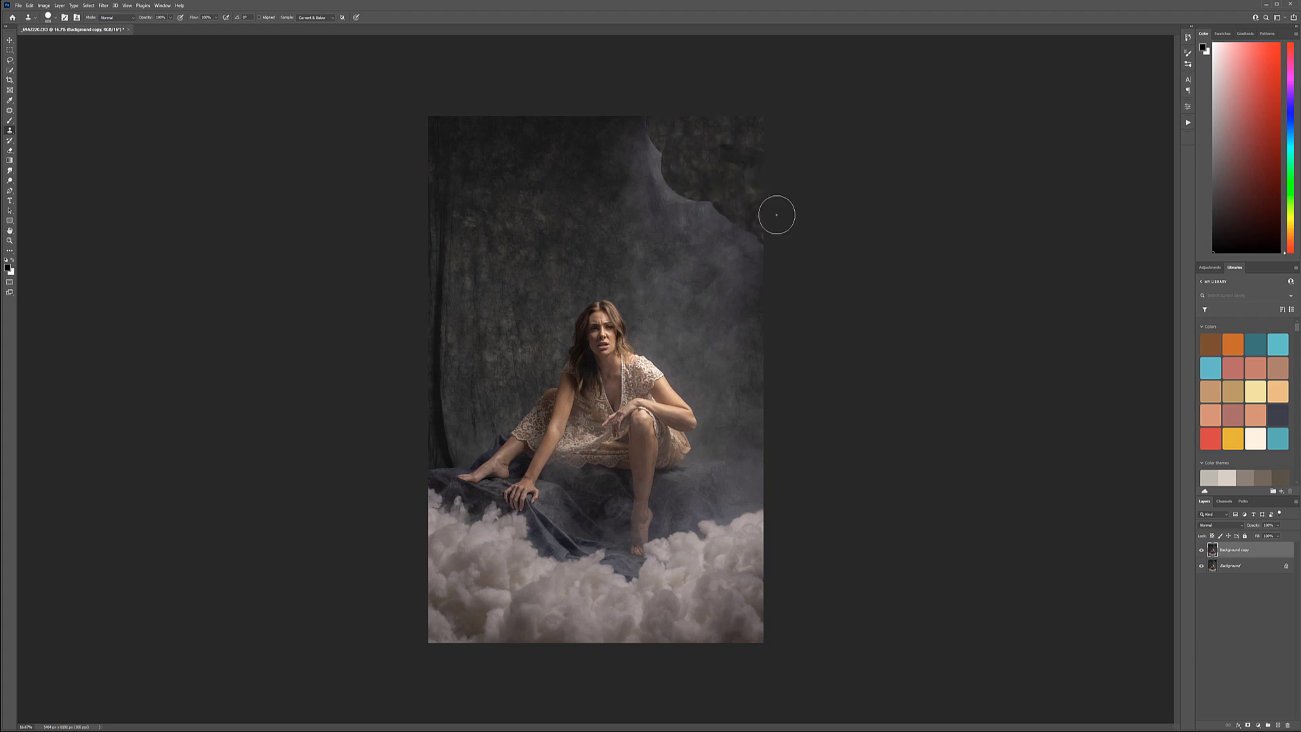
Patch the rough cloned areas and edges in the upper right corner with clean backdrop texture
left_click(9, 110)
mouse_move(653, 108)
left_mouse_down()
mouse_move(647, 184)
mouse_move(680, 187)
mouse_move(698, 114)
mouse_move(573, 158)
left_mouse_up()
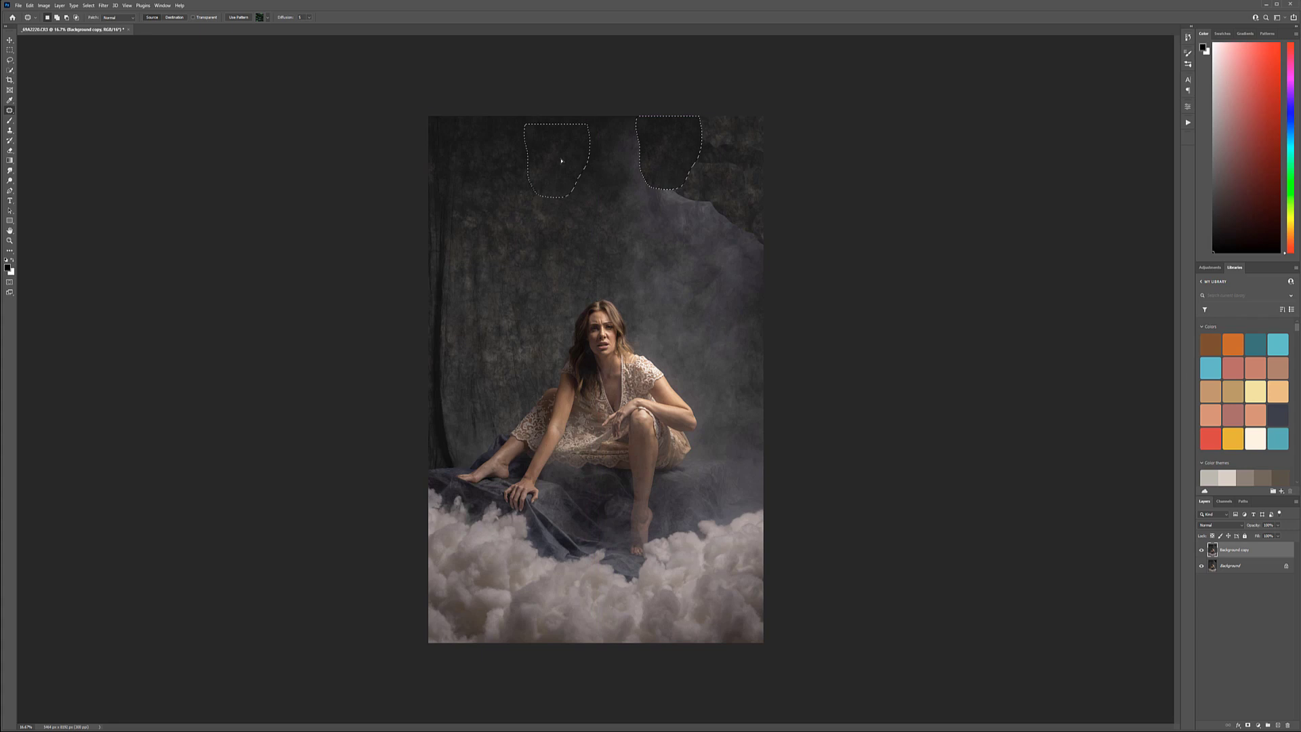
key("ctrl+d")
mouse_move(724, 114)
left_mouse_down()
mouse_move(655, 149)
mouse_move(726, 202)
mouse_move(730, 149)
mouse_move(570, 183)
left_mouse_up()
mouse_move(764, 116)
left_mouse_down()
mouse_move(738, 116)
mouse_move(705, 210)
mouse_move(764, 117)
left_mouse_up()
left_click_drag(724, 182, 618, 196)
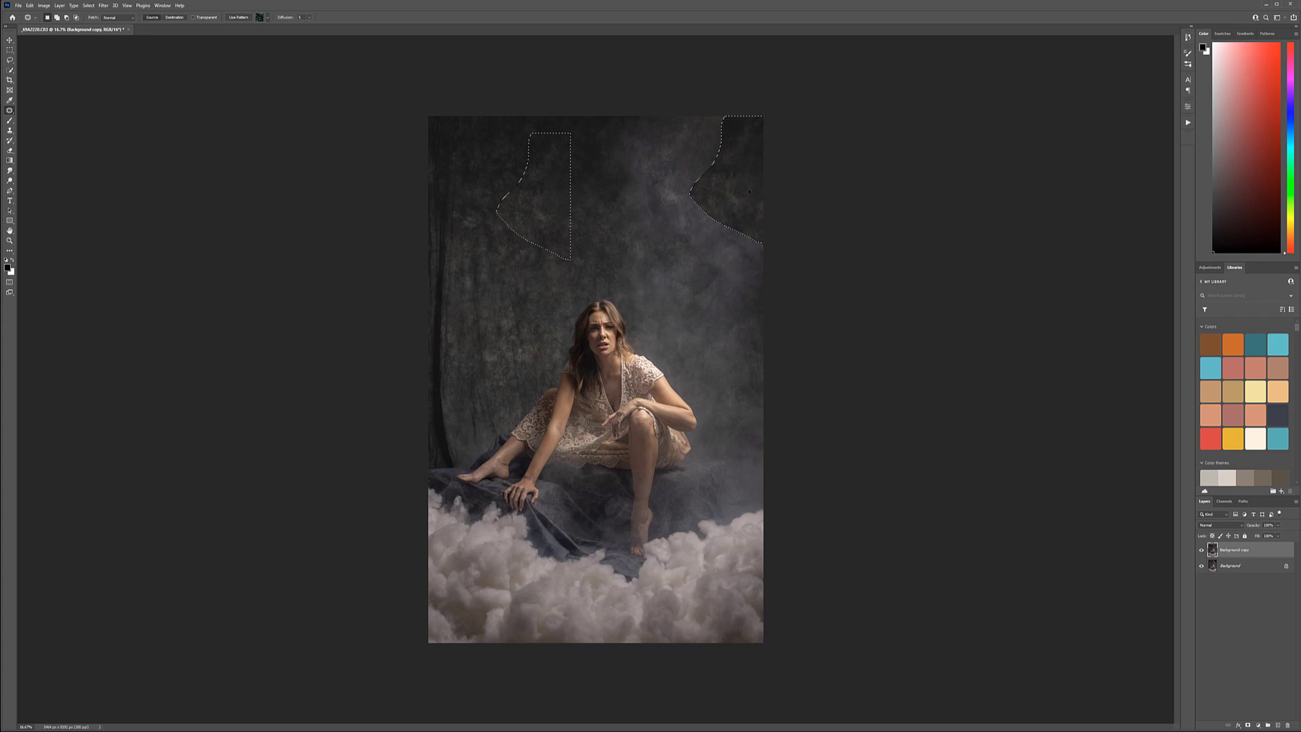
key("ctrl+d")
mouse_move(731, 226)
left_mouse_down()
mouse_move(781, 267)
mouse_move(776, 214)
mouse_move(619, 208)
left_mouse_up()
key("ctrl+d")
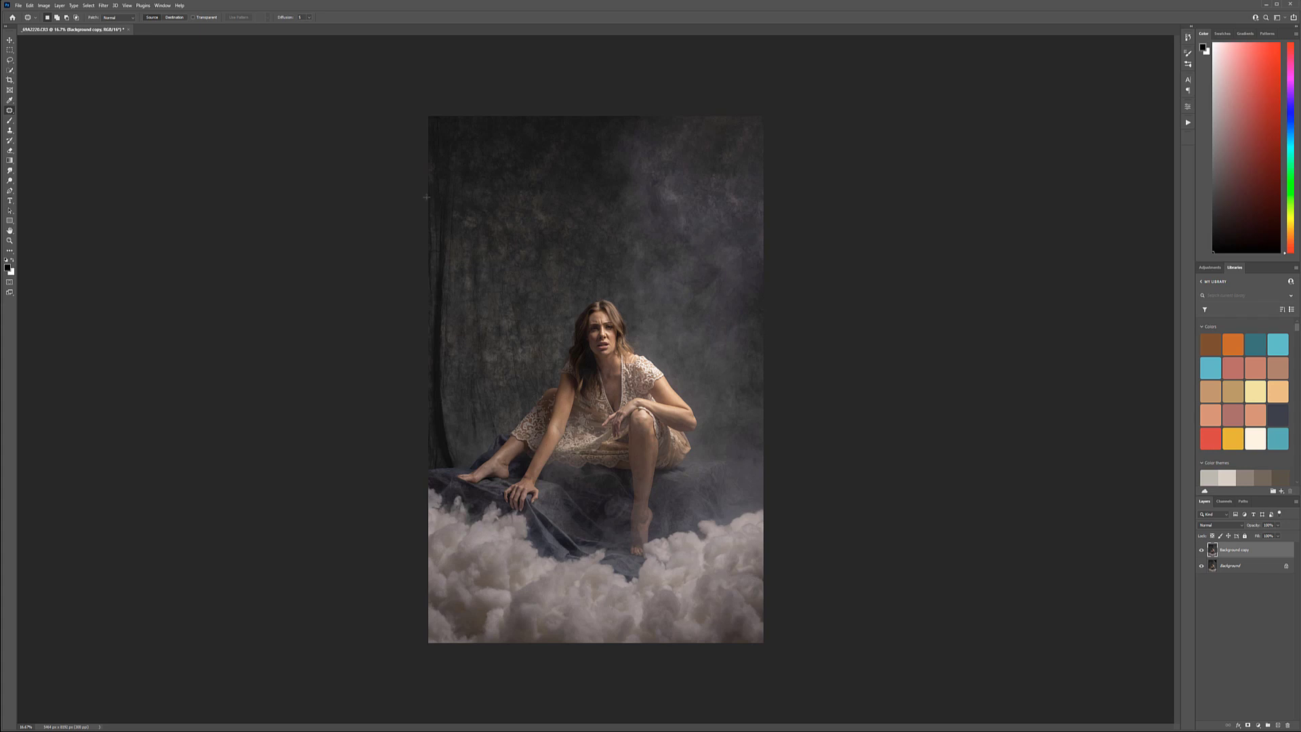
Patch out the dark curtain folds along the photo's left edge with neighboring backdrop texture
mouse_move(430, 181)
left_mouse_down()
mouse_move(437, 314)
mouse_move(422, 204)
left_mouse_up()
left_click_drag(443, 248, 531, 227)
key("ctrl+d")
mouse_move(437, 300)
left_mouse_down()
mouse_move(397, 400)
mouse_move(422, 305)
left_mouse_up()
left_click_drag(444, 349, 498, 346)
key("ctrl+d")
mouse_move(411, 397)
left_mouse_down()
mouse_move(451, 406)
mouse_move(467, 461)
mouse_move(440, 469)
mouse_move(417, 404)
mouse_move(490, 415)
left_mouse_up()
key("ctrl+d")
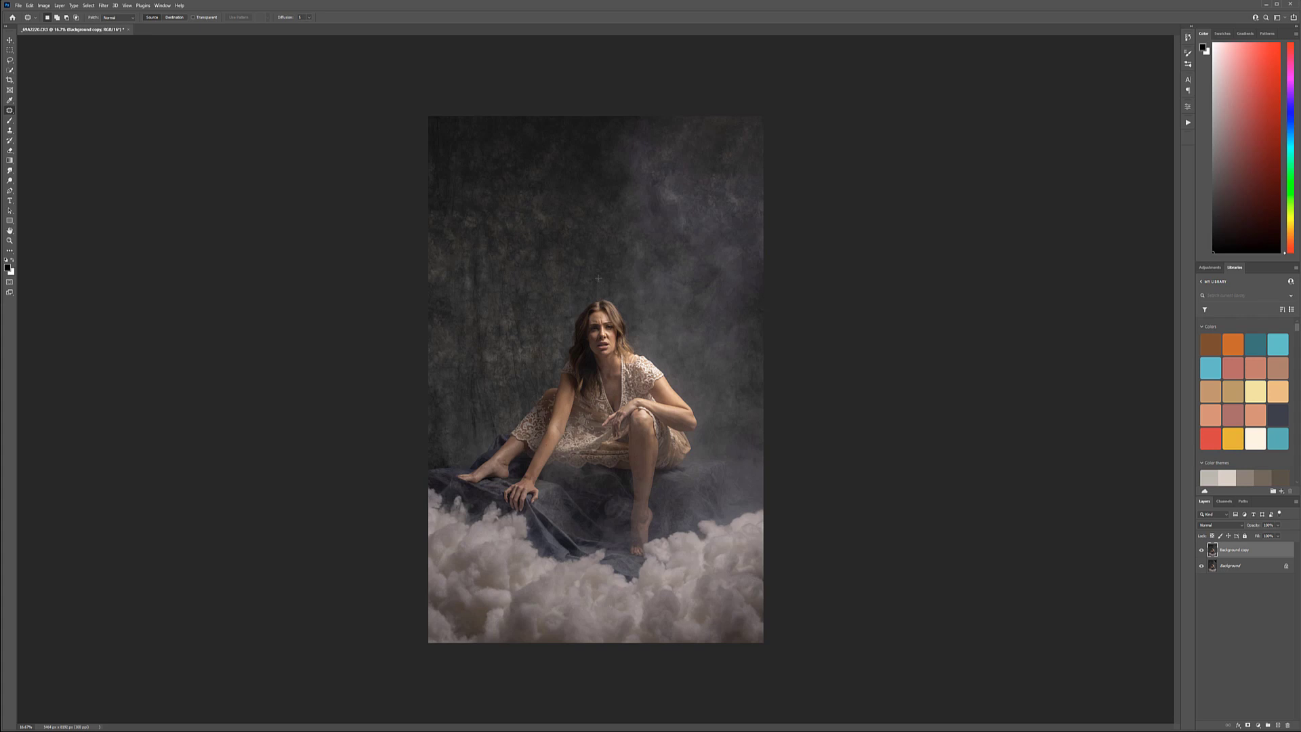
Switch to the Move tool and open the Background copy layer's name for editing
left_click(10, 40)
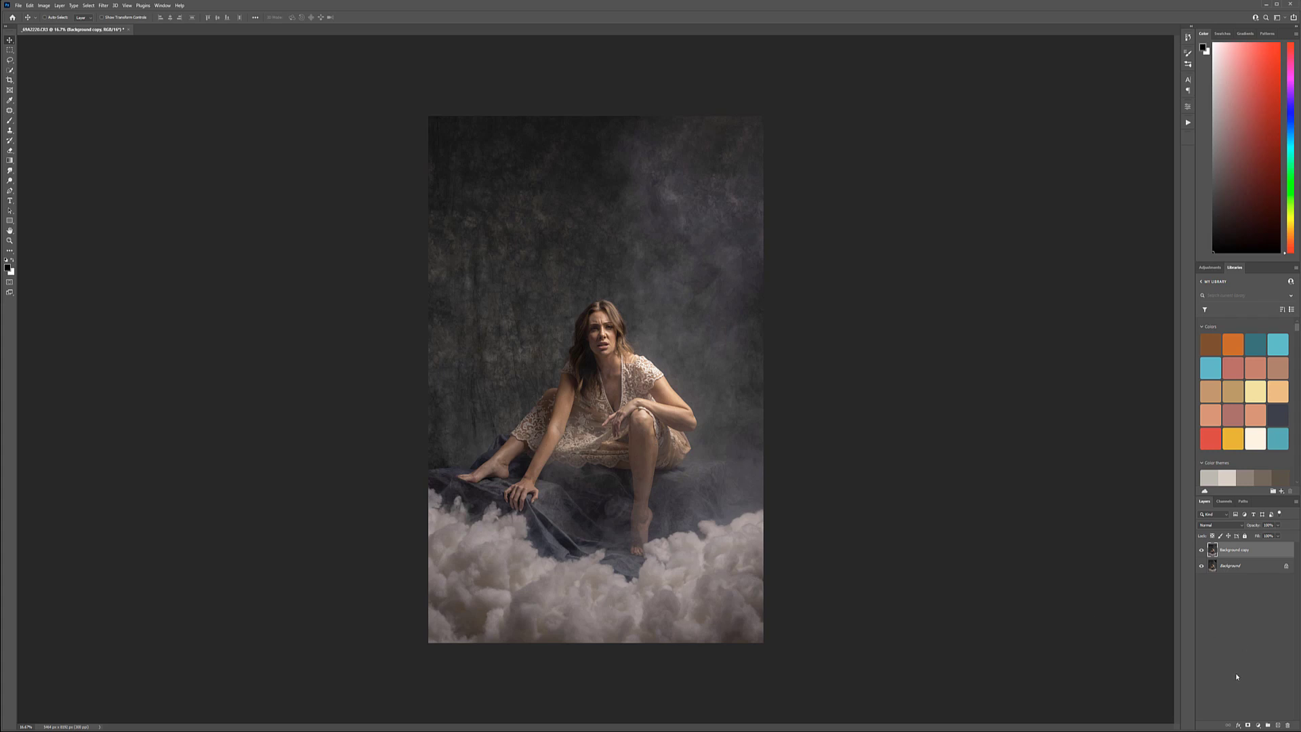
double_click(1242, 551)
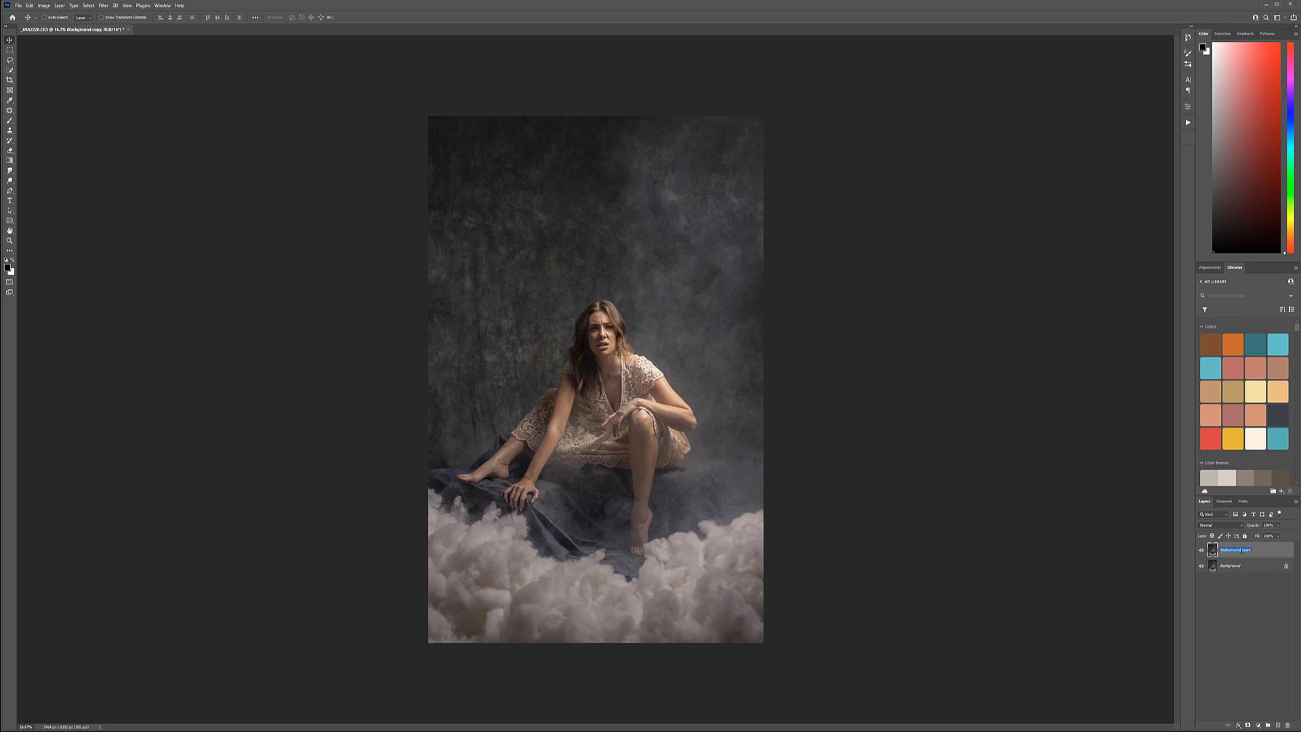
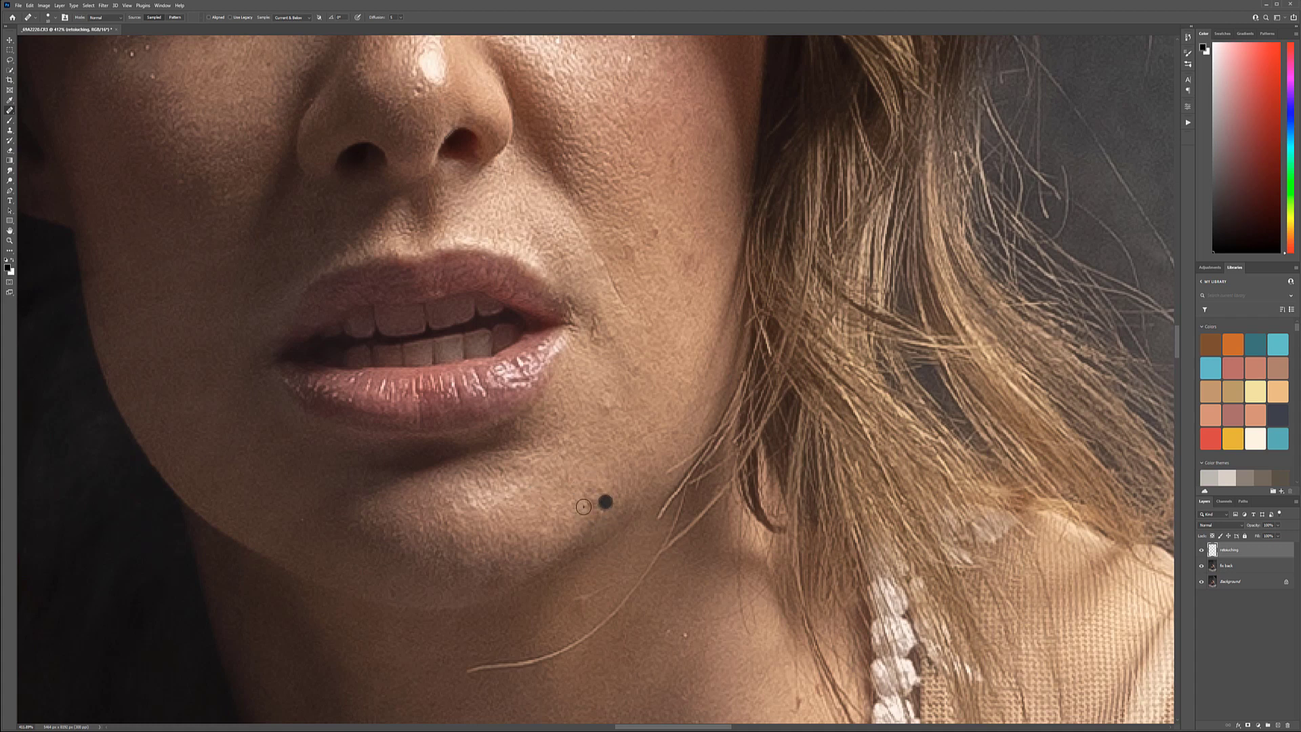
Heal the blemishes on the chin, beside the mouth and along the lower cheek
left_click(531, 518, "alt")
mouse_move(581, 486)
left_mouse_down()
mouse_move(594, 486)
mouse_move(594, 517)
left_mouse_up()
left_click(600, 438, "alt")
left_click_drag(608, 396, 624, 401)
left_click(707, 407)
left_click(657, 319, "alt")
left_click(627, 254)
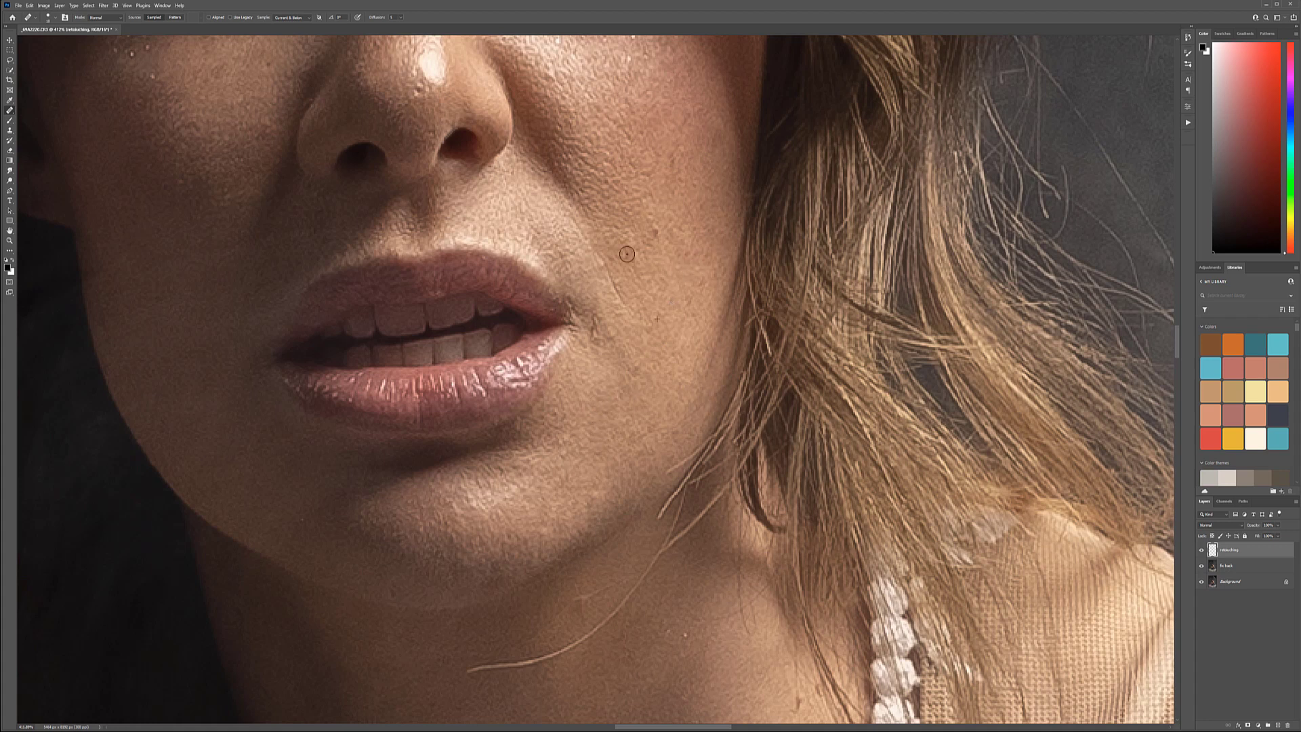
Heal the dark spots on the cheek beside the nose and the mouth corner, plus those on the opposite cheek
left_click(636, 216, "alt")
left_click_drag(652, 231, 659, 246)
left_click(618, 229, "alt")
left_click(629, 254)
left_click(595, 353, "alt")
left_click_drag(596, 311, 600, 322)
scroll(664, 334, "up", 3)
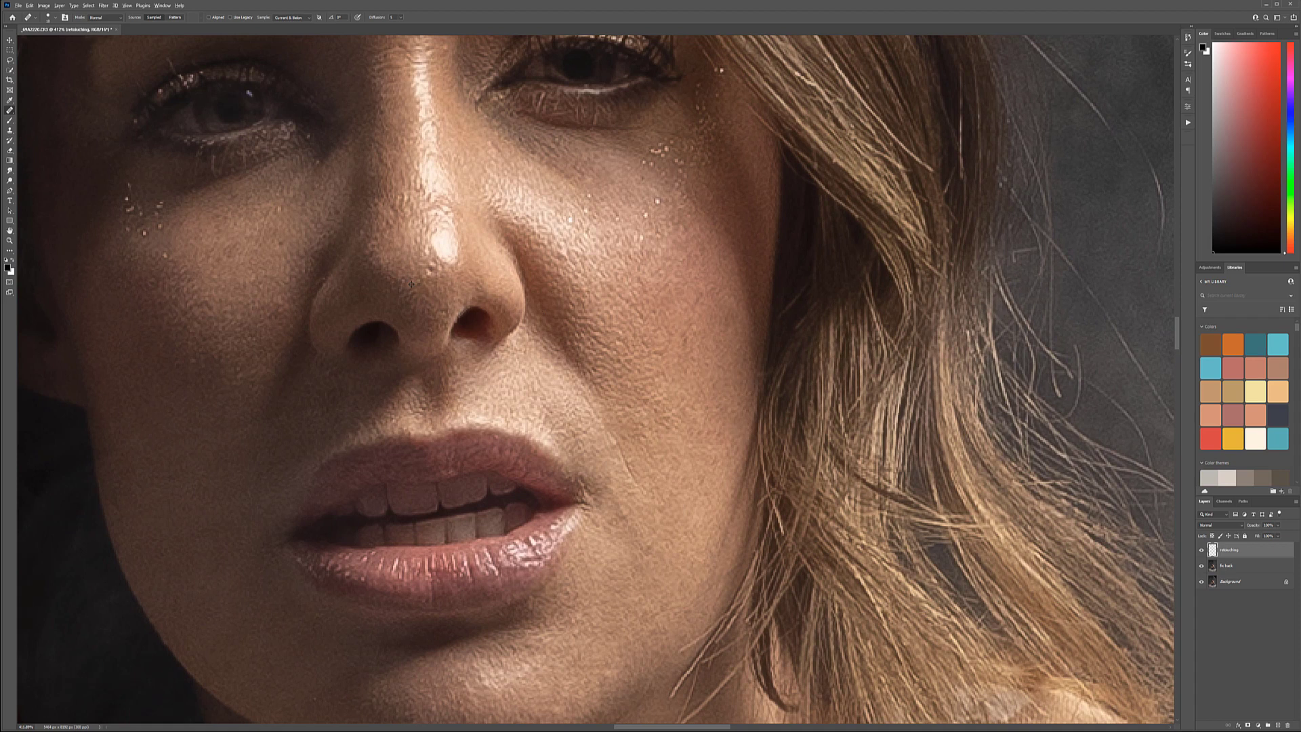
scroll(399, 340, "left", 5)
left_click_drag(400, 340, 409, 344)
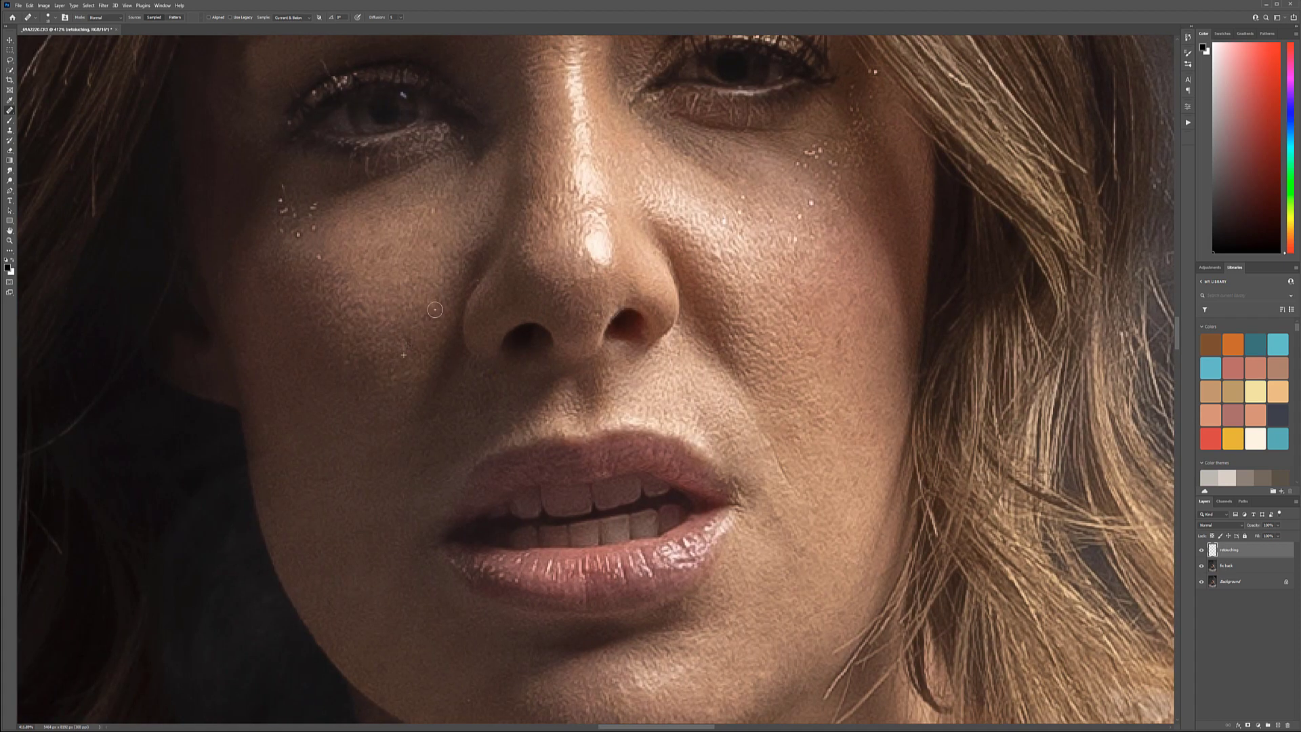
scroll(502, 362, "up", 2)
scroll(502, 362, "right", 5)
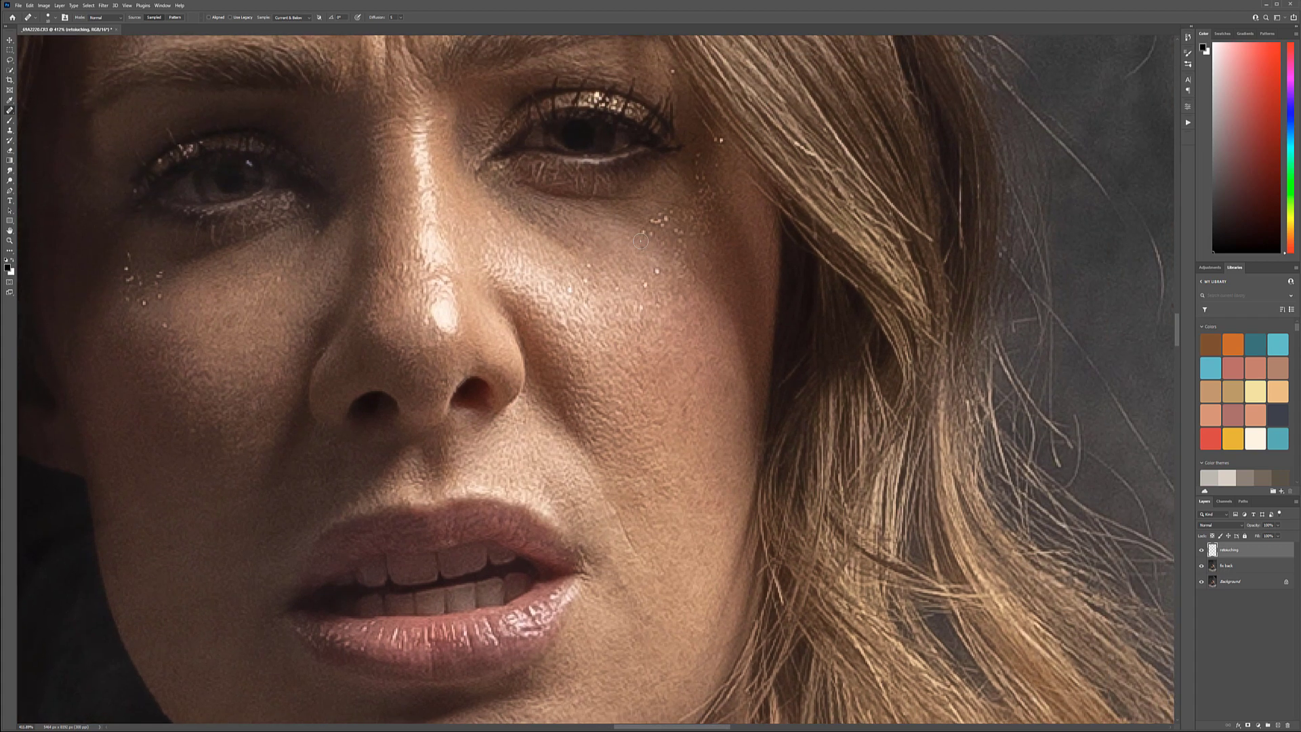
Heal the spots on the neck and upper chest inside the beaded neckline
left_click_drag(714, 446, 654, 242)
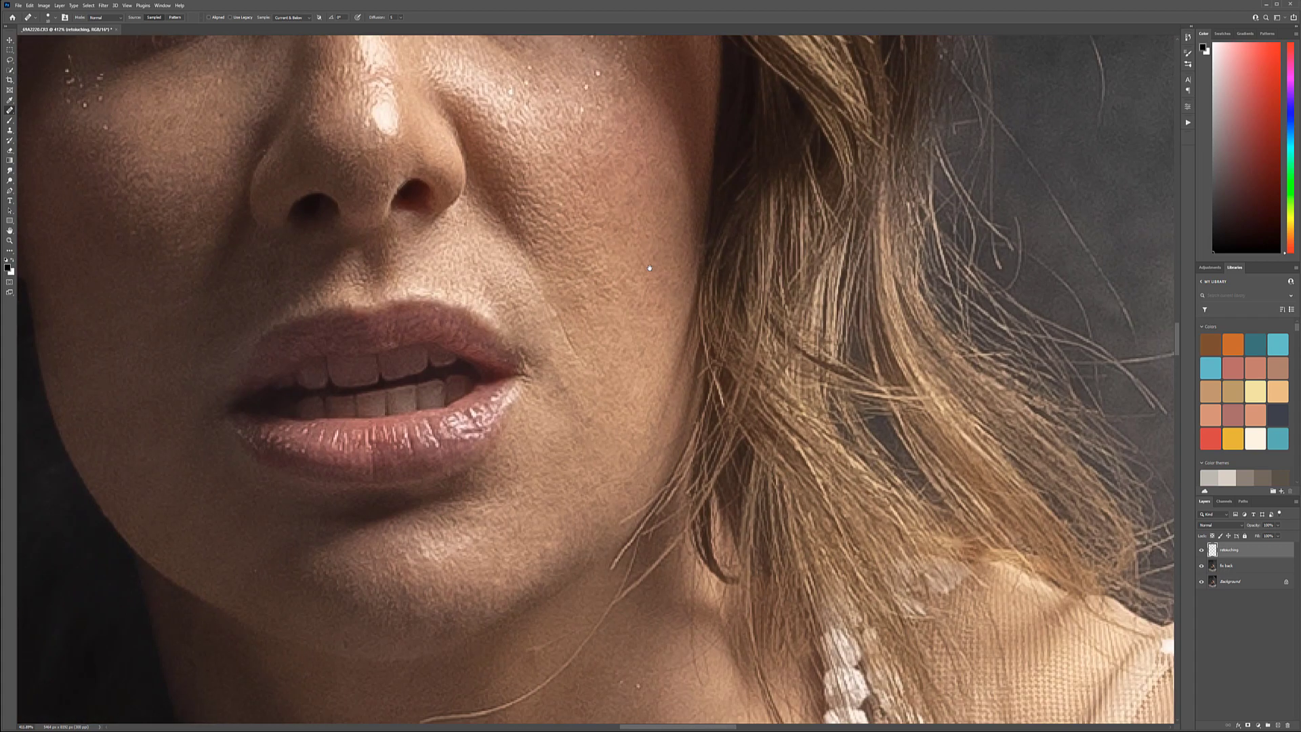
scroll(551, 407, "down", 3)
scroll(482, 358, "up", 1)
scroll(482, 358, "up", 3)
scroll(484, 366, "left", 2)
scroll(486, 393, "down", 8)
scroll(487, 400, "right", 3)
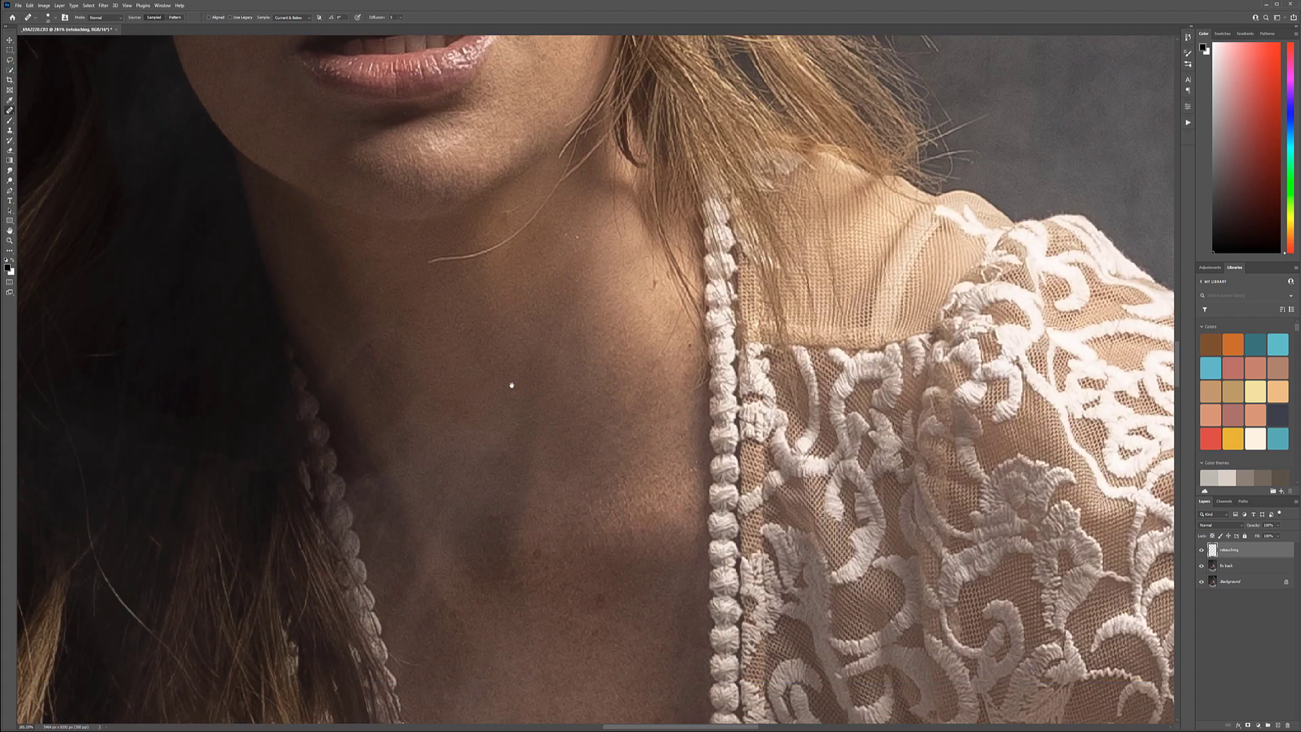
scroll(487, 400, "down", 4)
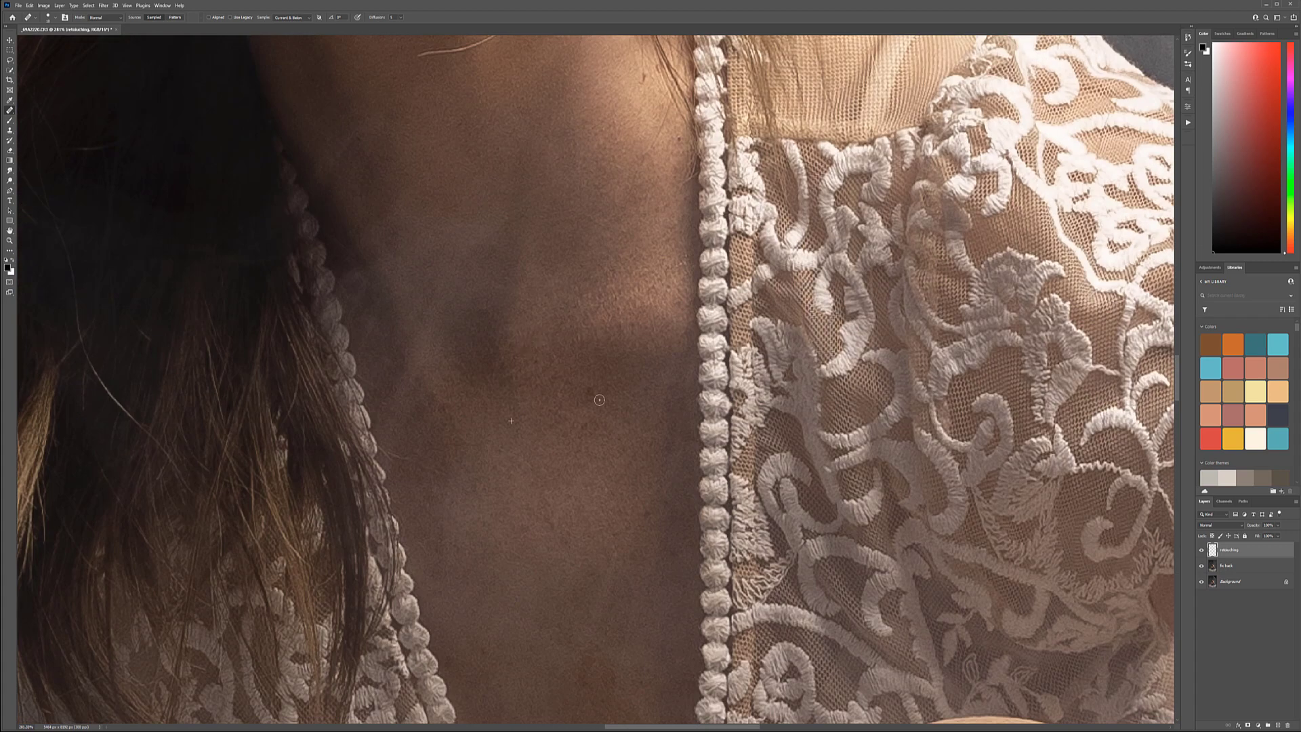
left_click_drag(664, 296, 614, 447)
left_click(570, 275)
left_click(586, 227)
Heal the small spots on the raised knee below the lace edge
left_click_drag(577, 678, 522, 291)
scroll(523, 292, "down", 8)
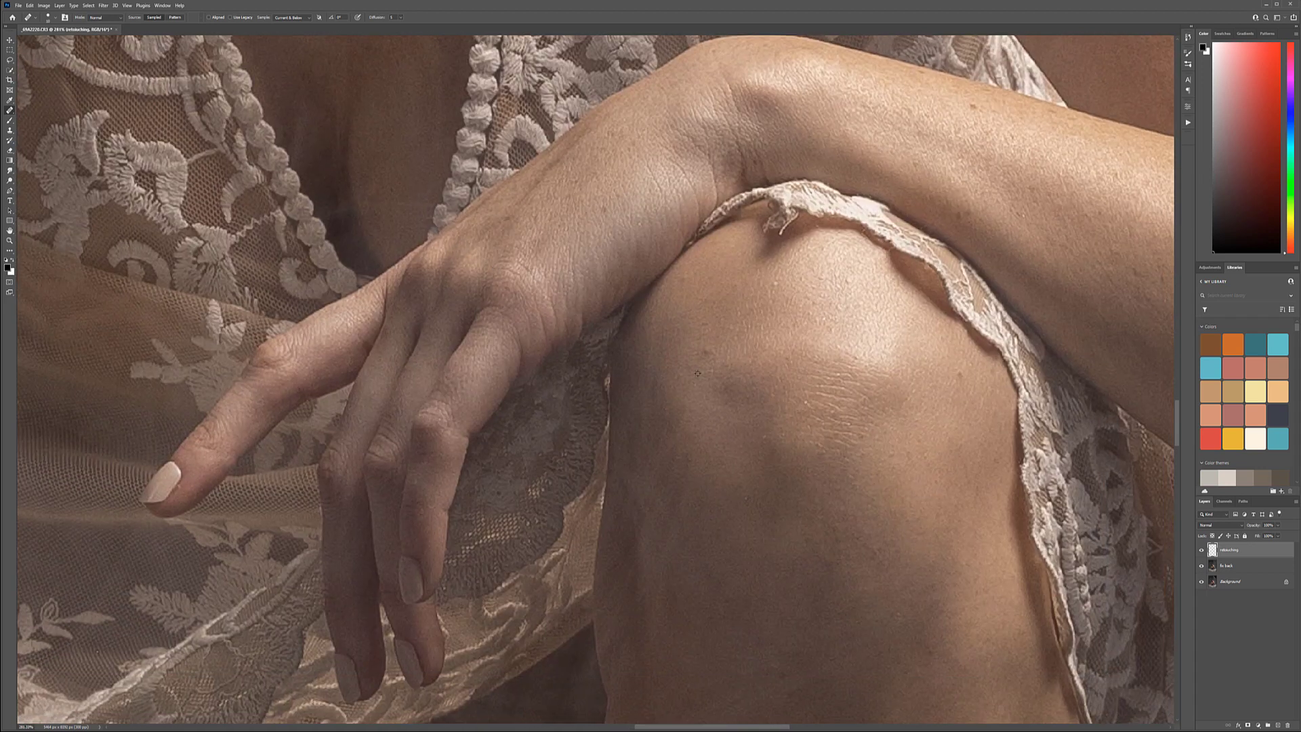
scroll(746, 417, "right", 4)
left_click(610, 293, "alt")
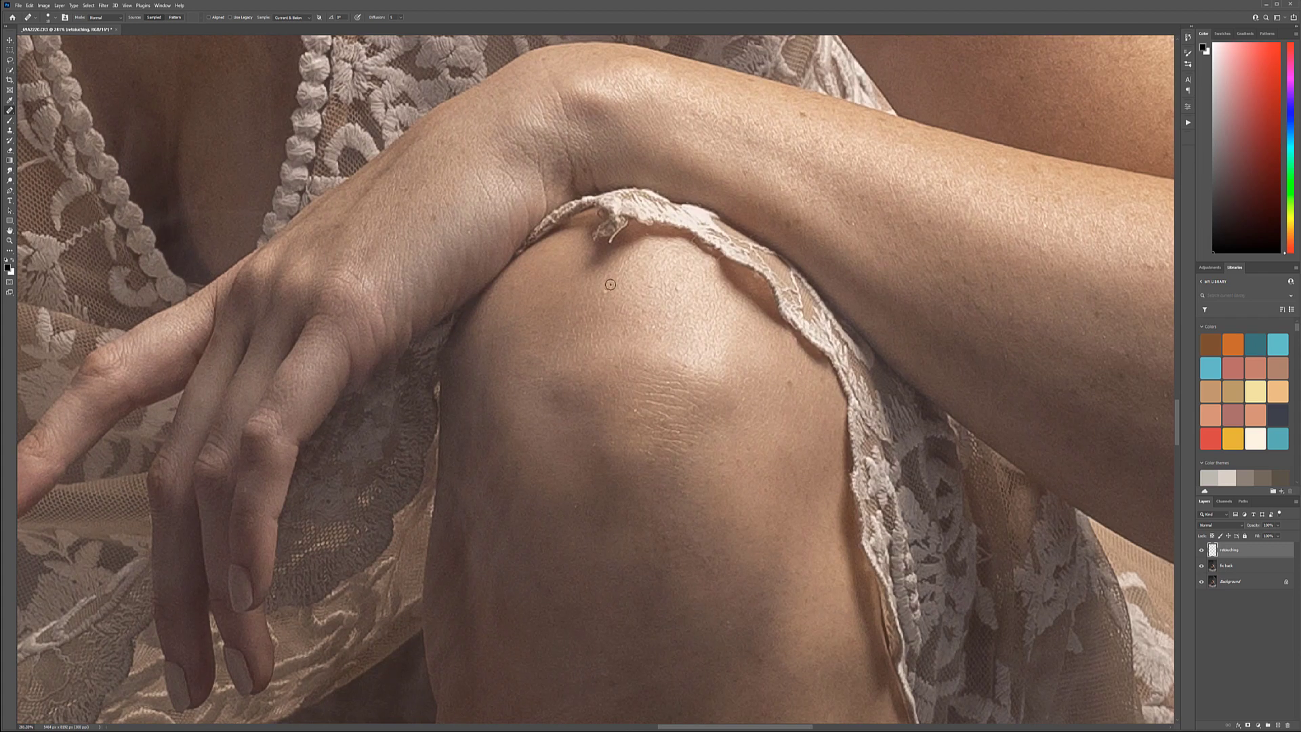
left_click_drag(685, 292, 672, 331)
left_click(788, 382)
Remove the moles from the upper arm, forearm and elbow of the arm resting on the knee
mouse_move(810, 115)
left_mouse_down()
mouse_move(802, 140)
mouse_move(566, 257)
left_mouse_up()
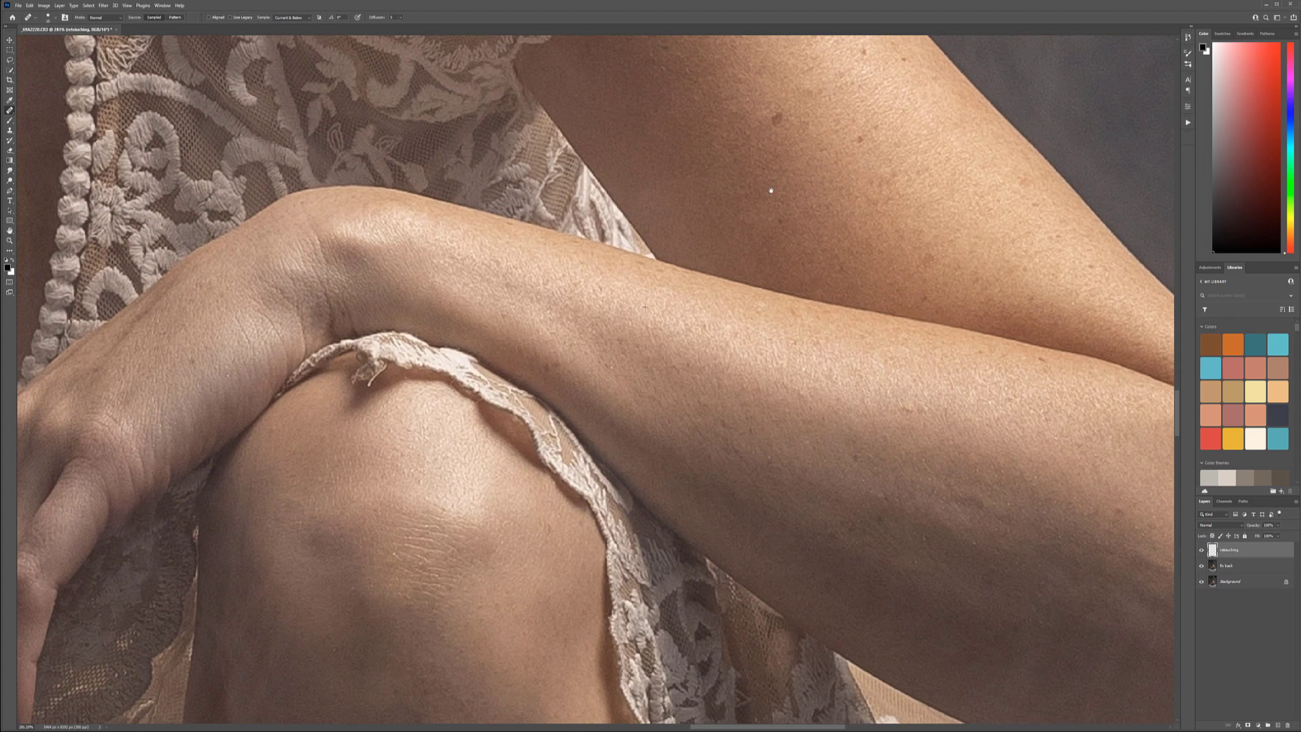
scroll(566, 257, "up", 4)
scroll(566, 257, "right", 5)
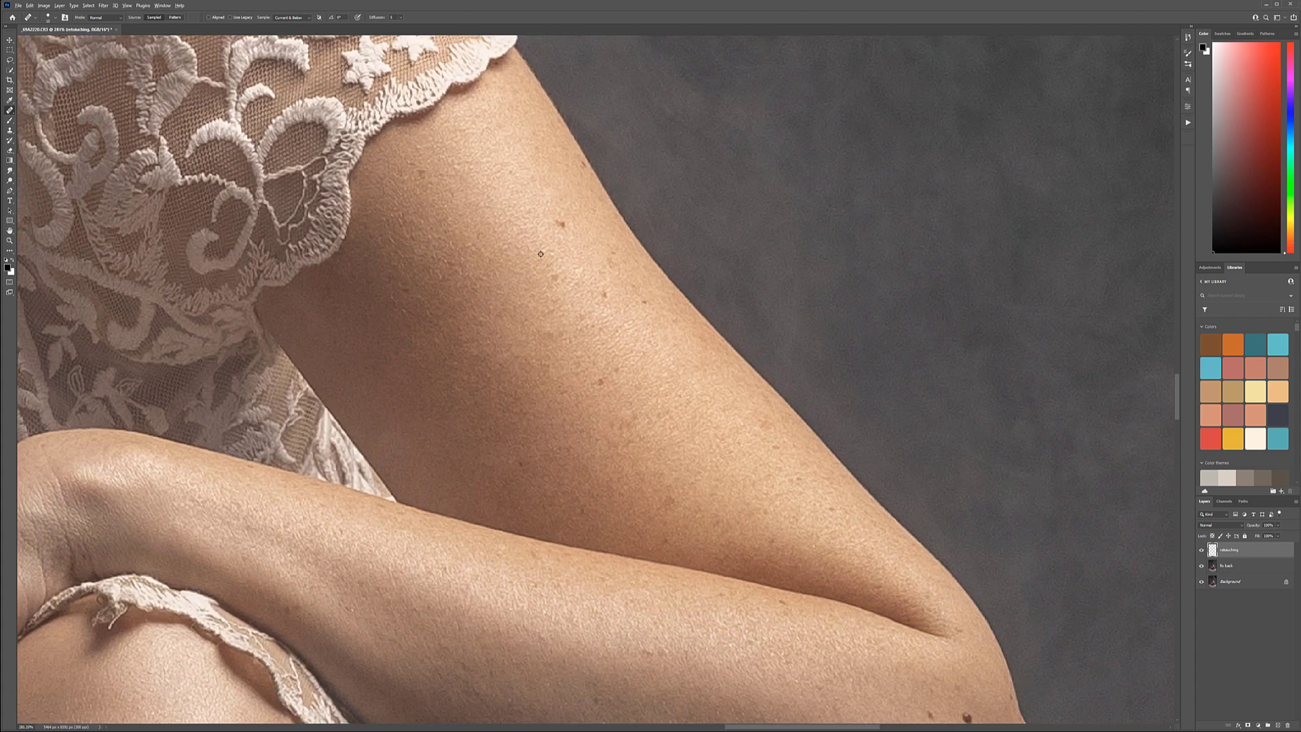
left_click(562, 224)
left_click(604, 291)
scroll(630, 339, "down", 5)
scroll(644, 312, "right", 4)
left_click(650, 296)
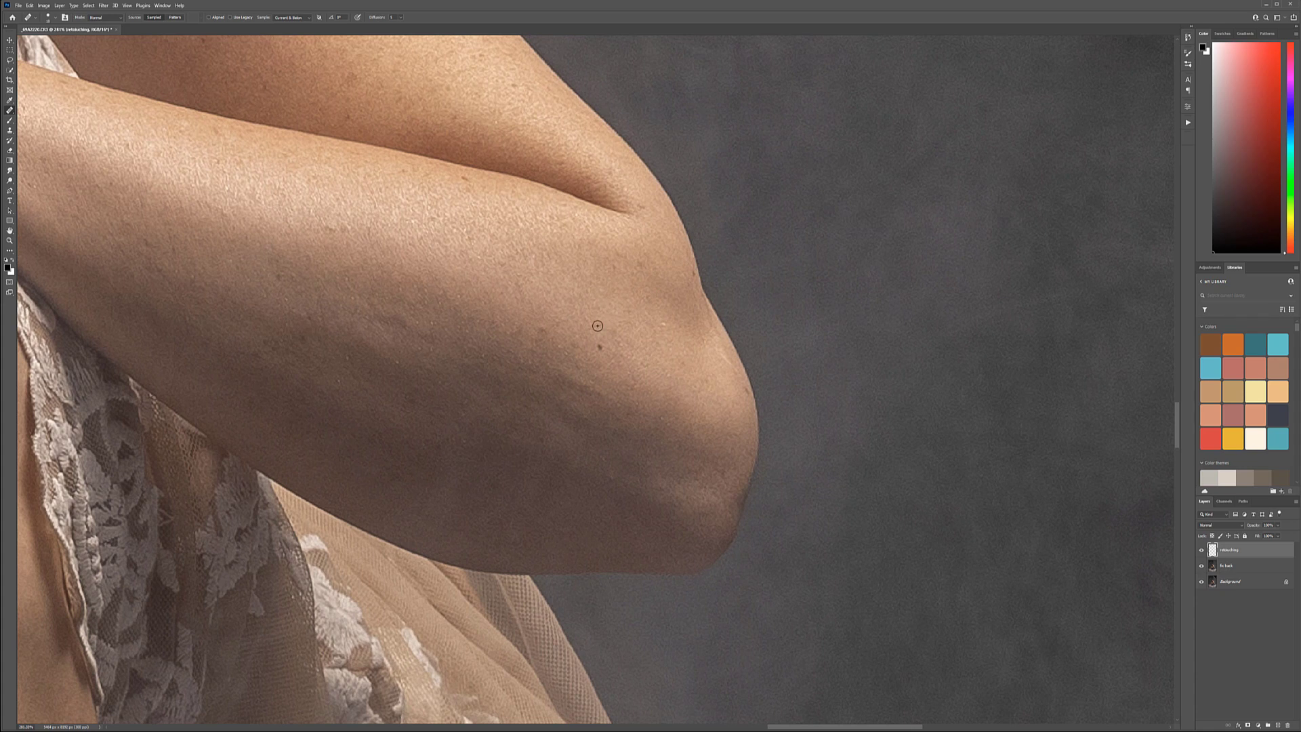
left_click(601, 347)
Remove the moles from the upper part of the supporting arm beside the hanging hair
left_click_drag(572, 360, 642, 378)
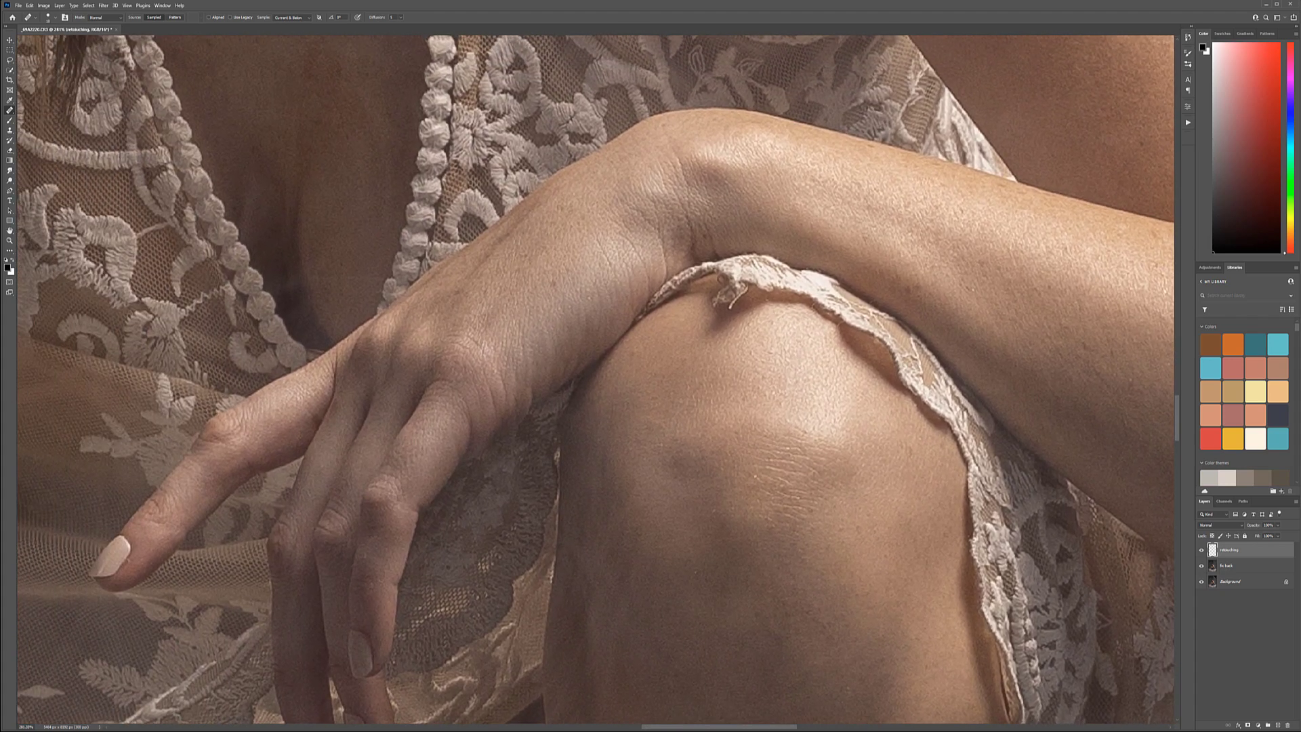
left_click_drag(601, 322, 833, 285)
left_click_drag(590, 372, 705, 325)
left_click_drag(616, 416, 589, 515)
left_click_drag(610, 355, 673, 221)
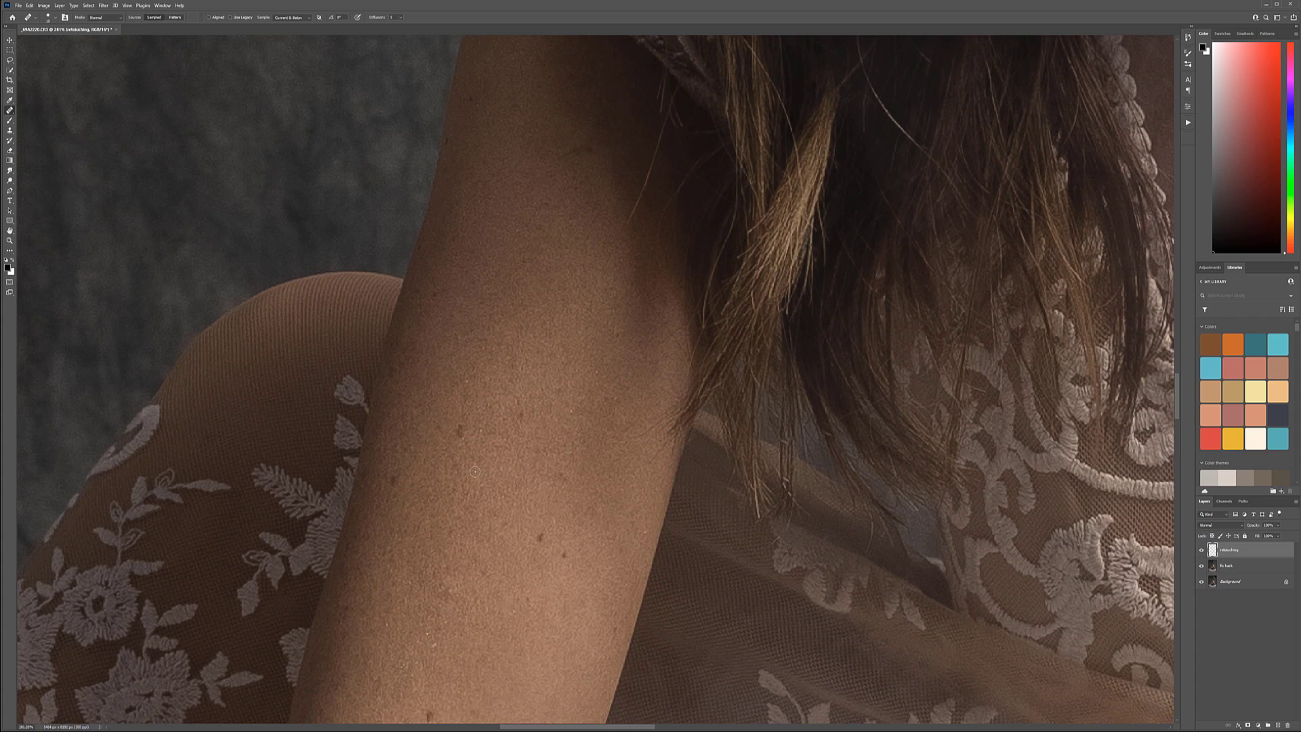
left_click(462, 427)
left_click(419, 524)
left_click_drag(487, 531, 494, 276)
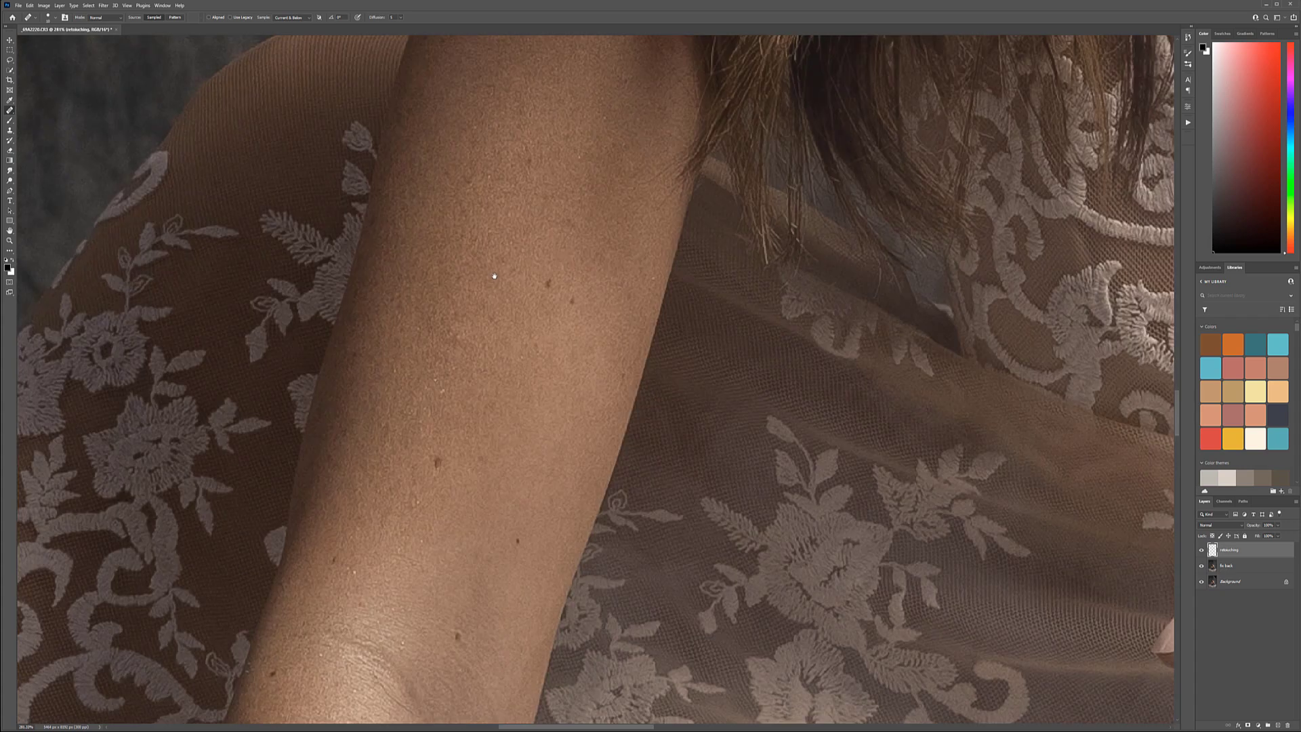
left_click(546, 364)
left_click(548, 283)
left_click(573, 301)
Remove the moles around the supporting arm's elbow crease and down its forearm
left_click_drag(555, 431, 569, 238)
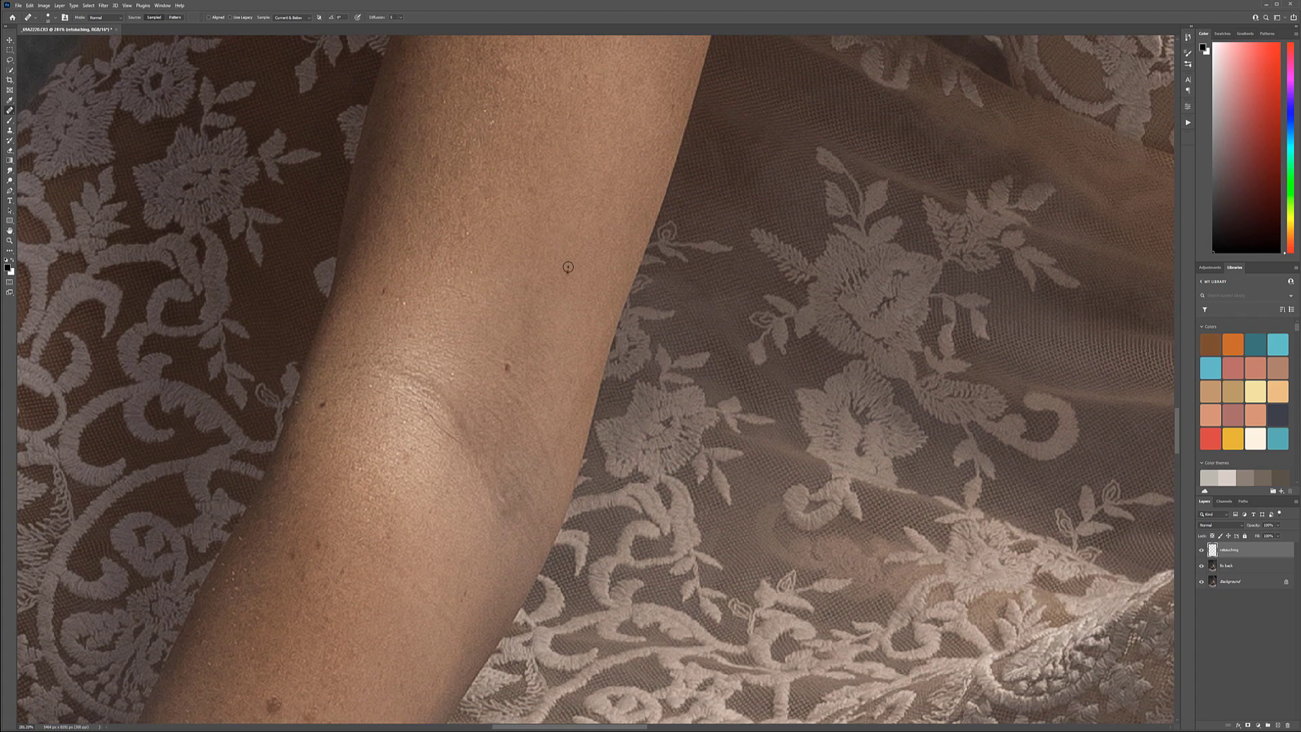
left_click_drag(480, 403, 605, 367)
left_click_drag(493, 430, 551, 274)
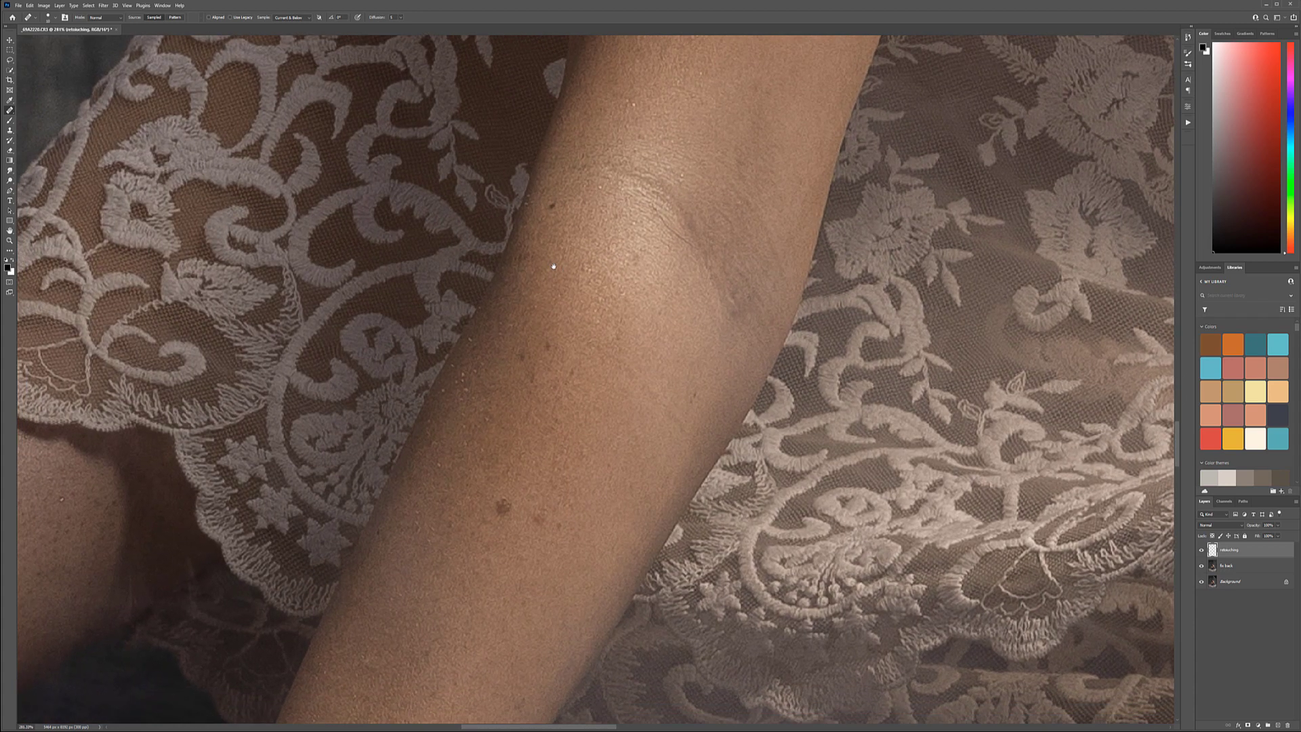
scroll(568, 207, "down", 3)
left_click(453, 364, "alt")
mouse_move(487, 326)
left_mouse_down()
mouse_move(495, 344)
mouse_move(497, 326)
left_mouse_up()
left_click(498, 326)
left_click(553, 344)
left_click(573, 354)
left_click_drag(563, 281, 588, 365)
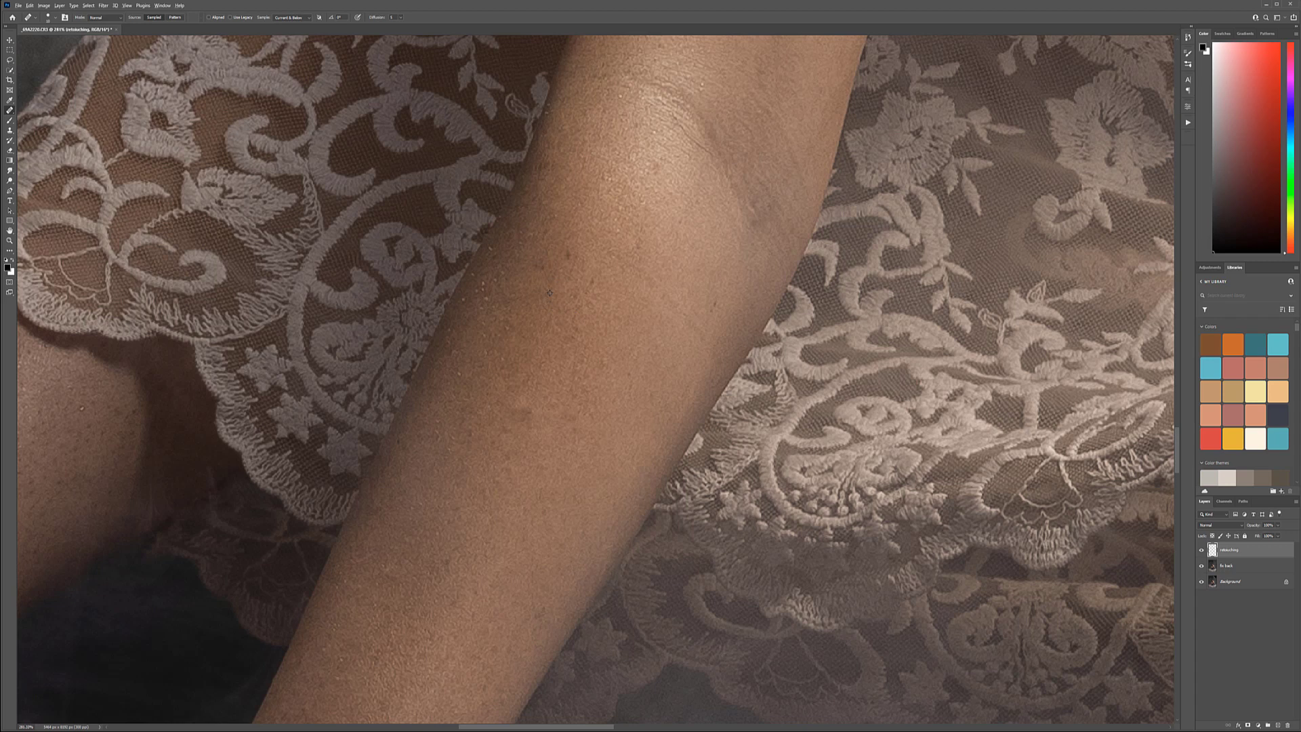
Examine the supporting hand, the legs and the bent knee for remaining skin blemishes
scroll(570, 398, "down", 10)
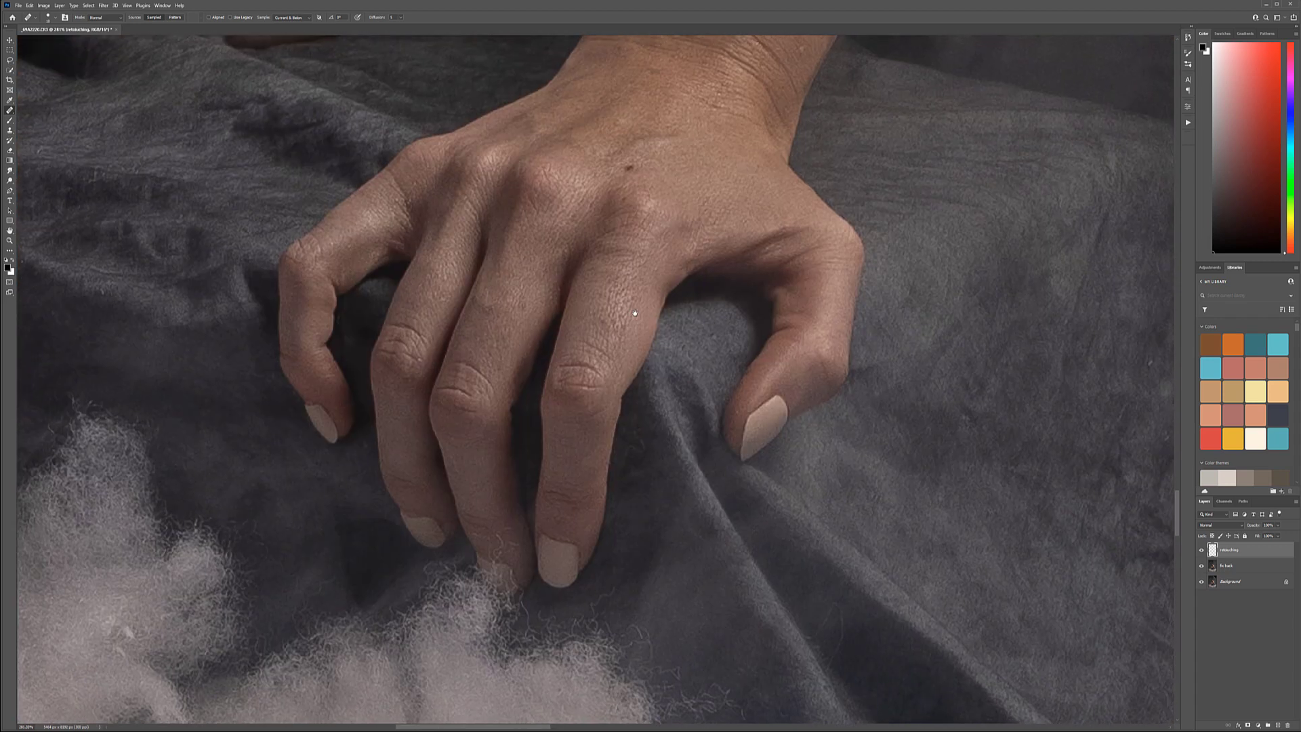
left_click_drag(712, 161, 245, 295)
left_click_drag(1017, 218, 543, 176)
left_click_drag(1115, 579, 230, 404)
left_click_drag(618, 126, 921, 447)
left_click_drag(821, 259, 735, 486)
left_click_drag(721, 99, 319, 55)
left_click_drag(983, 542, 474, 277)
left_click_drag(882, 678, 752, 296)
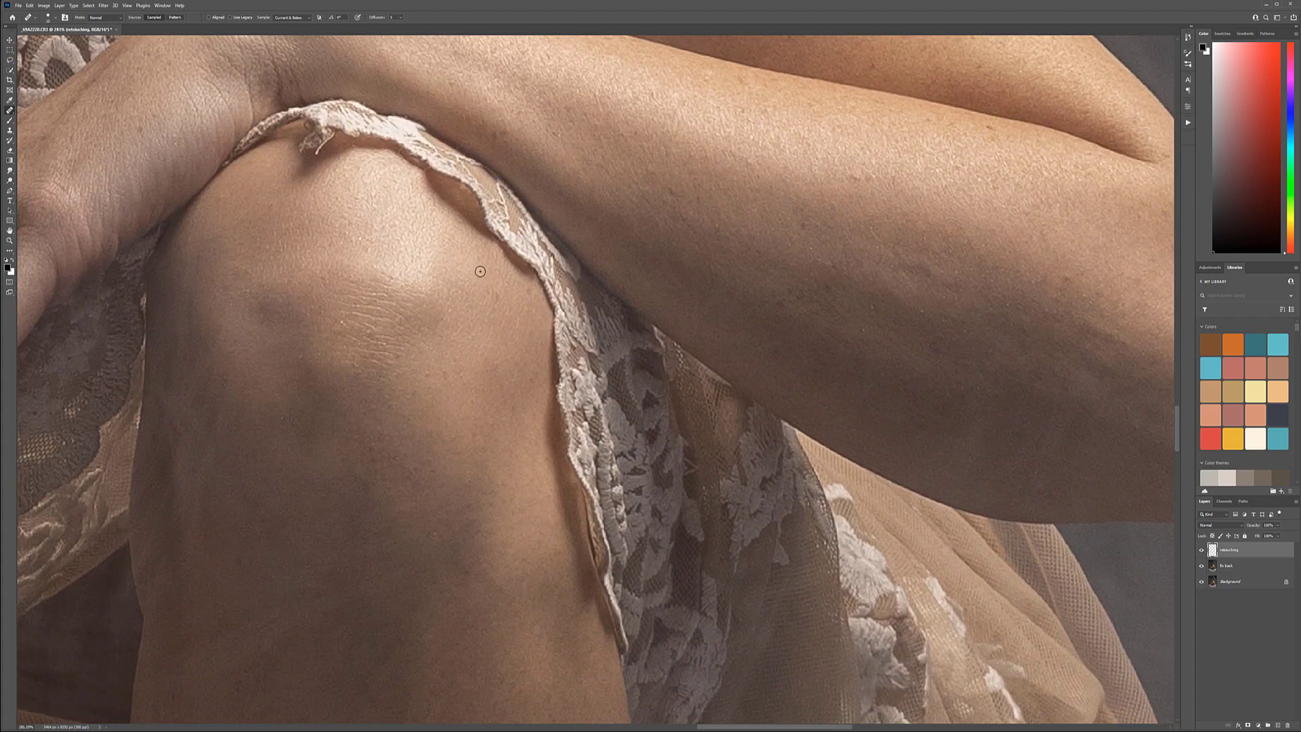
left_click_drag(339, 167, 557, 319)
scroll(546, 318, "down", 5)
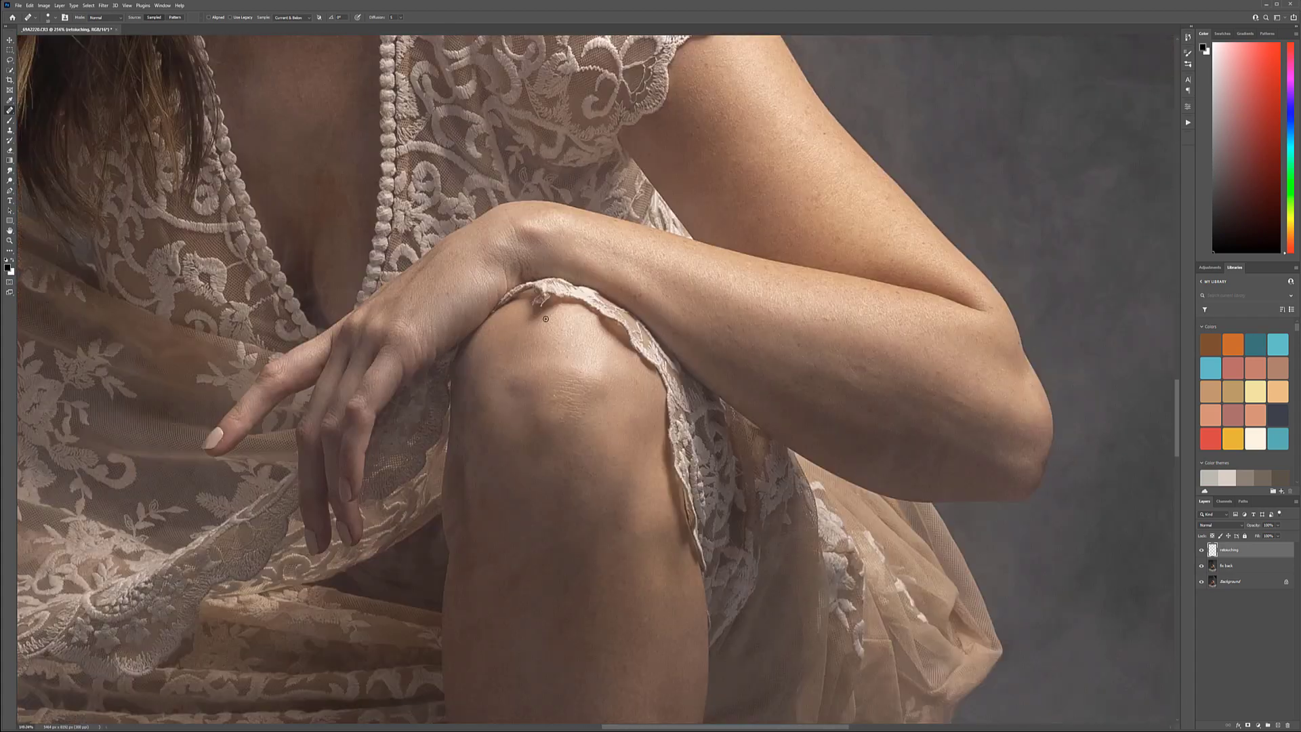
scroll(547, 318, "down", 6)
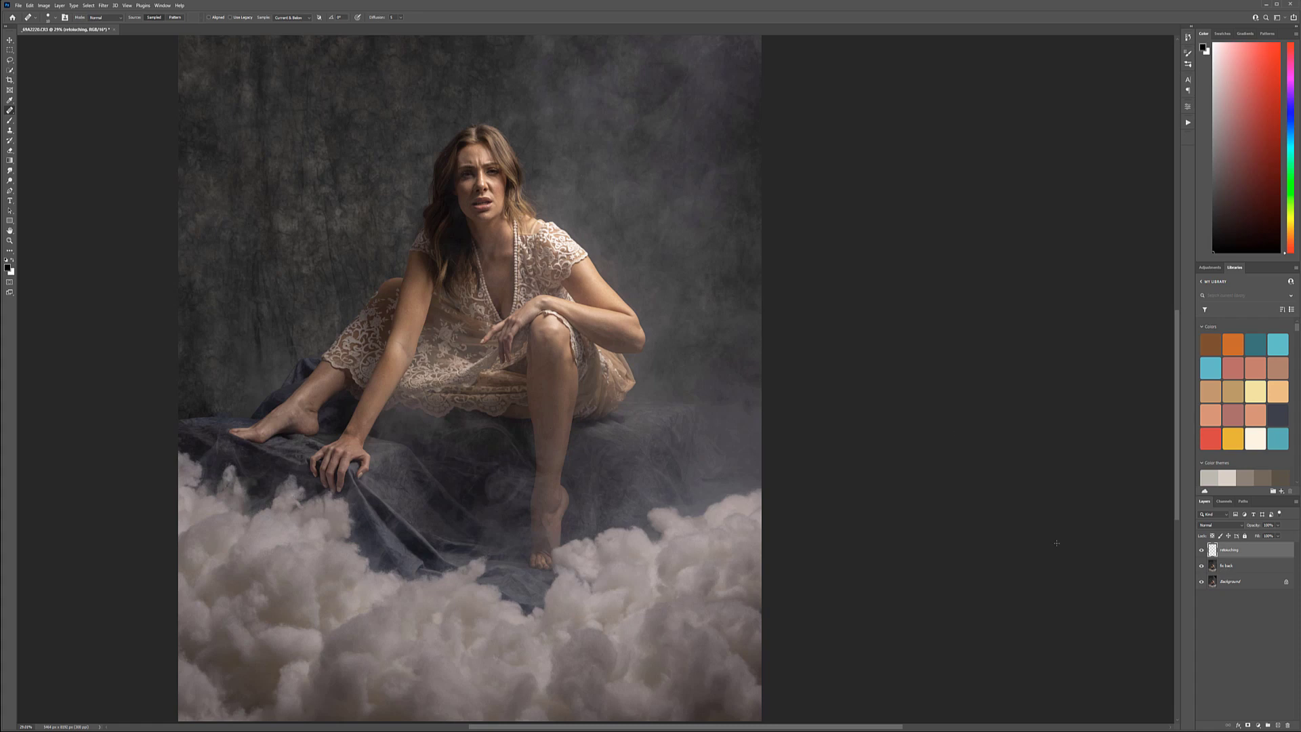
Stamp all visible layers into a new top layer and name it smooth
left_click(1277, 725)
key("Delete")
key("ctrl+alt+shift+e")
type("f")
key("Return")
Apply the Dust & Scratches filter to the smooth layer with a radius of 16 pixels, checking the face in the preview
left_click(102, 6)
mouse_move(178, 126)
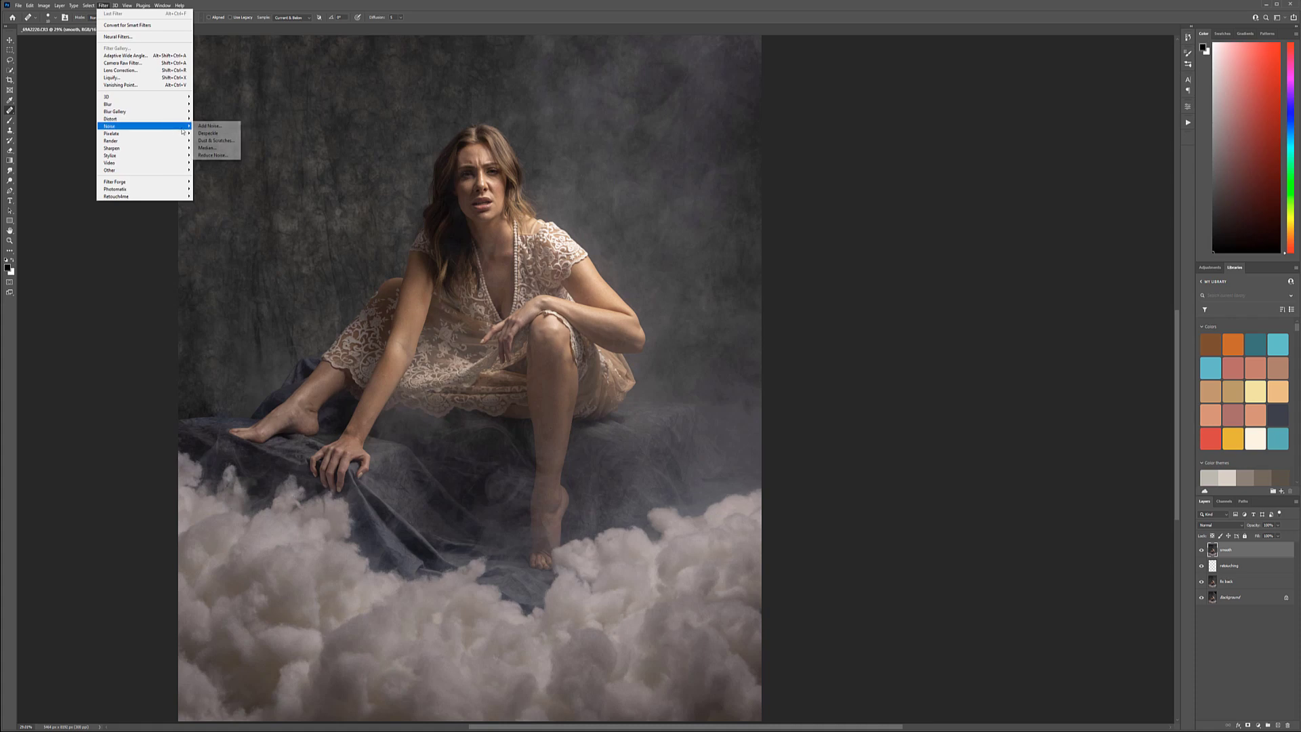
left_click(215, 140)
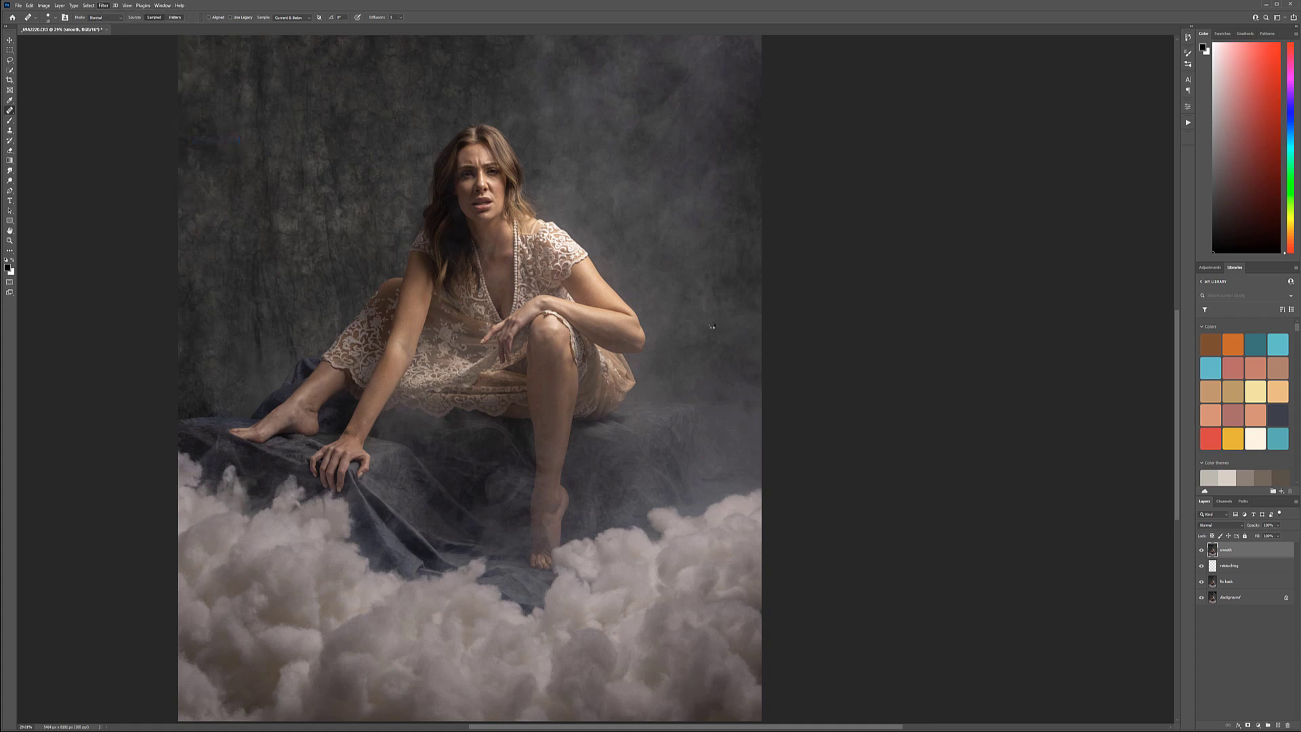
left_click_drag(637, 185, 755, 175)
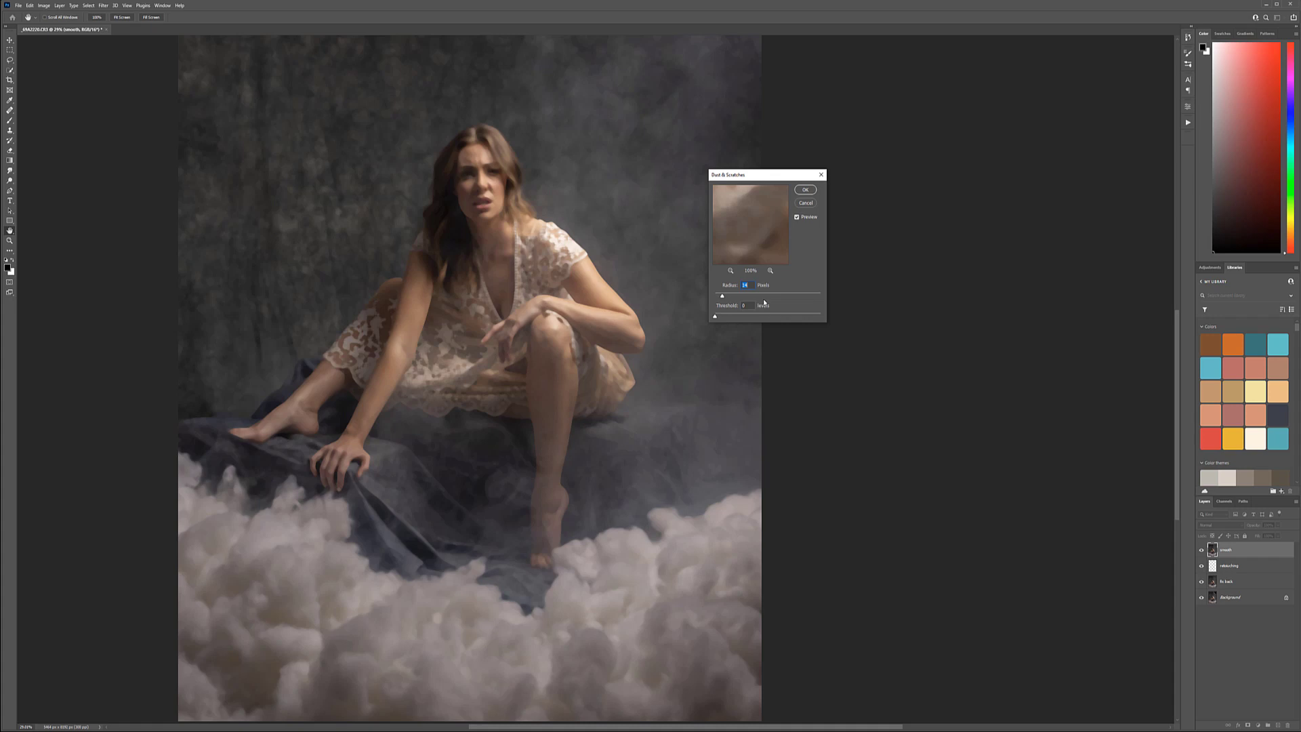
left_click(493, 187)
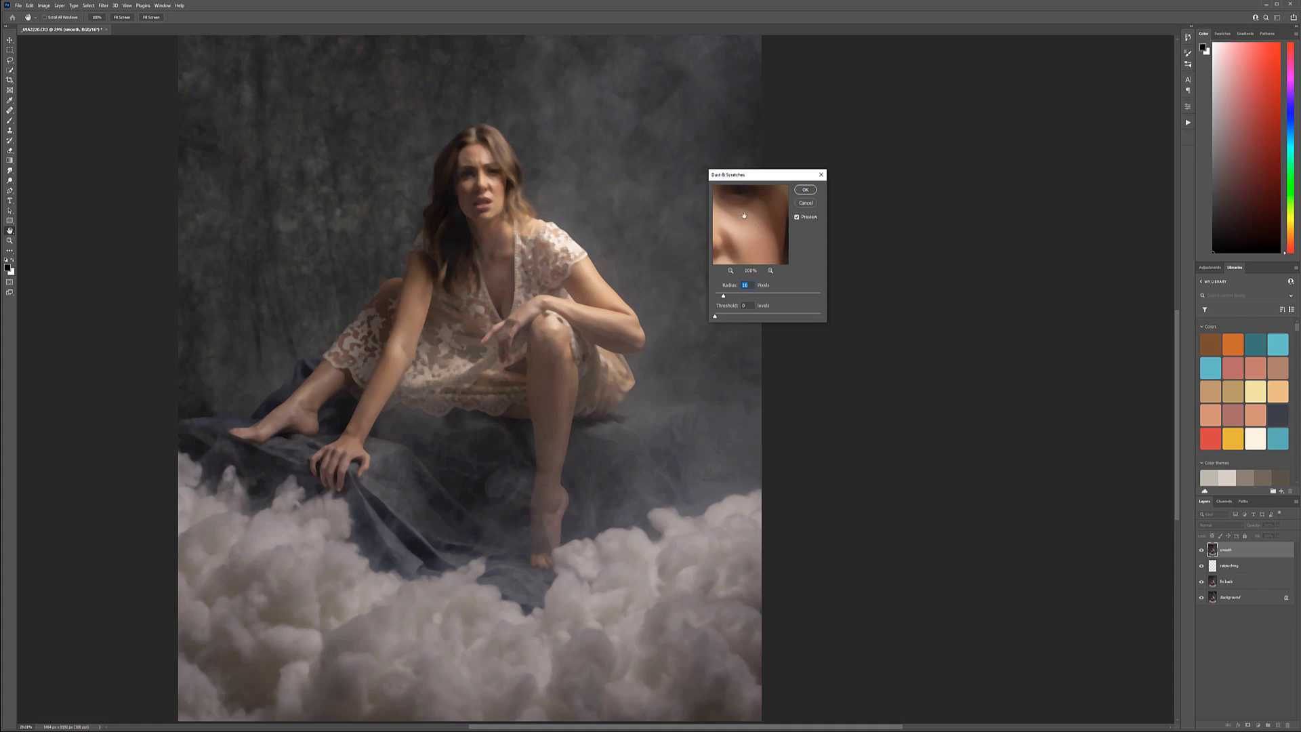
left_click(810, 192)
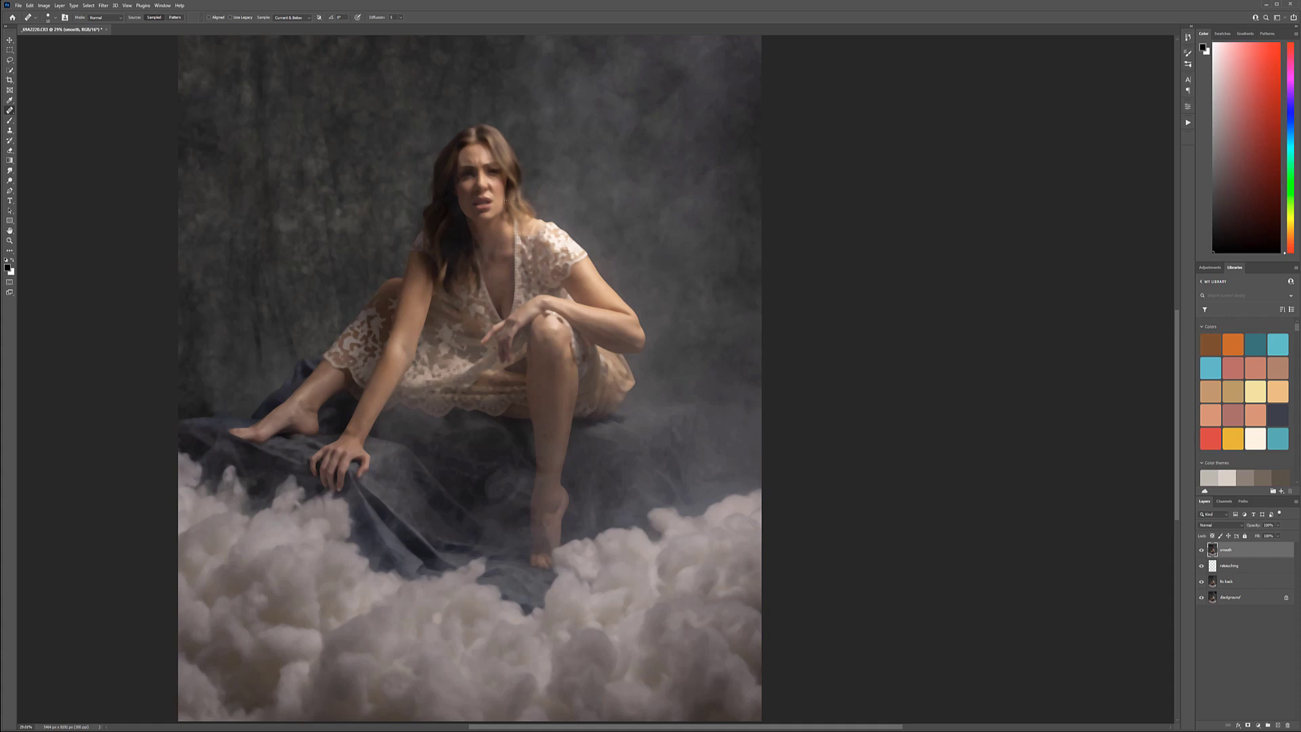
Hide the smooth layer with a black layer mask and set up a Brush preset for painting white on it
left_click(1249, 726, "alt")
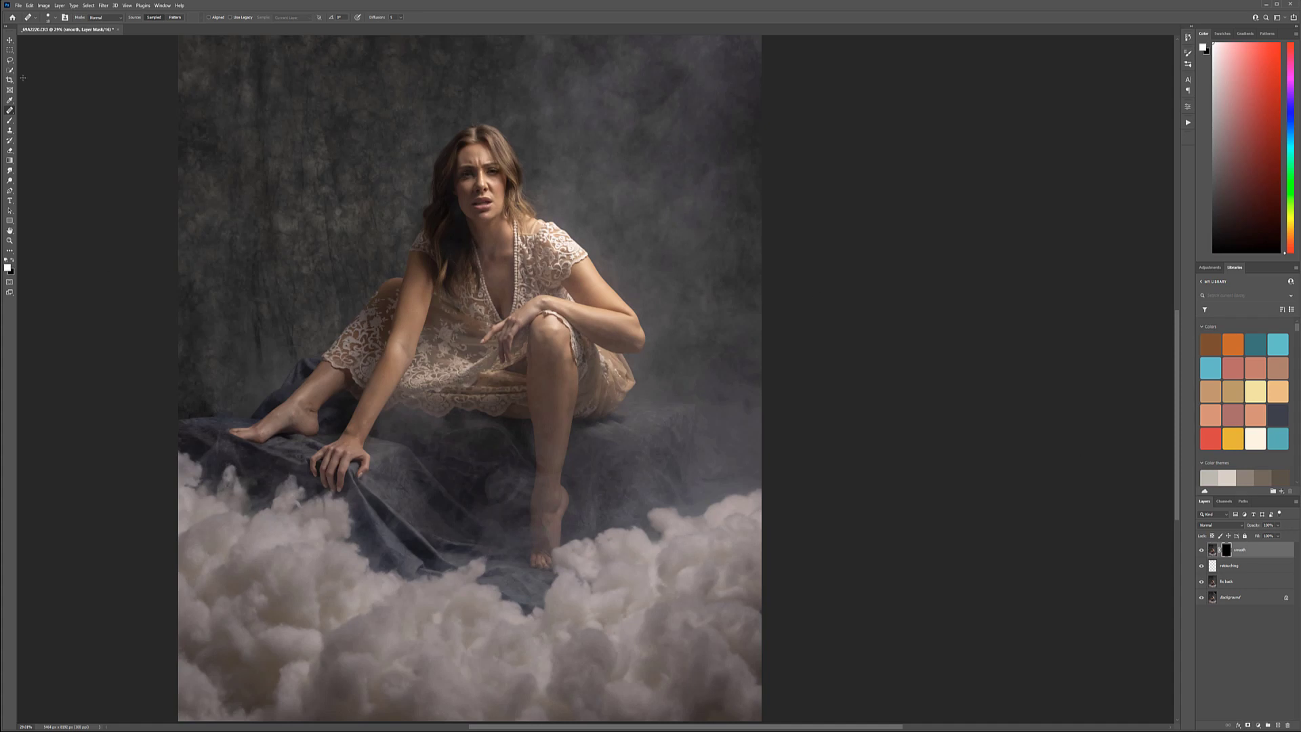
left_click(10, 120)
right_click(305, 81)
left_click(304, 178)
left_click(108, 164)
Paint white on the smooth layer's mask over the forehead, cheeks, nose and chin with an enlarged brush to soften the skin
scroll(505, 180, "up", 3)
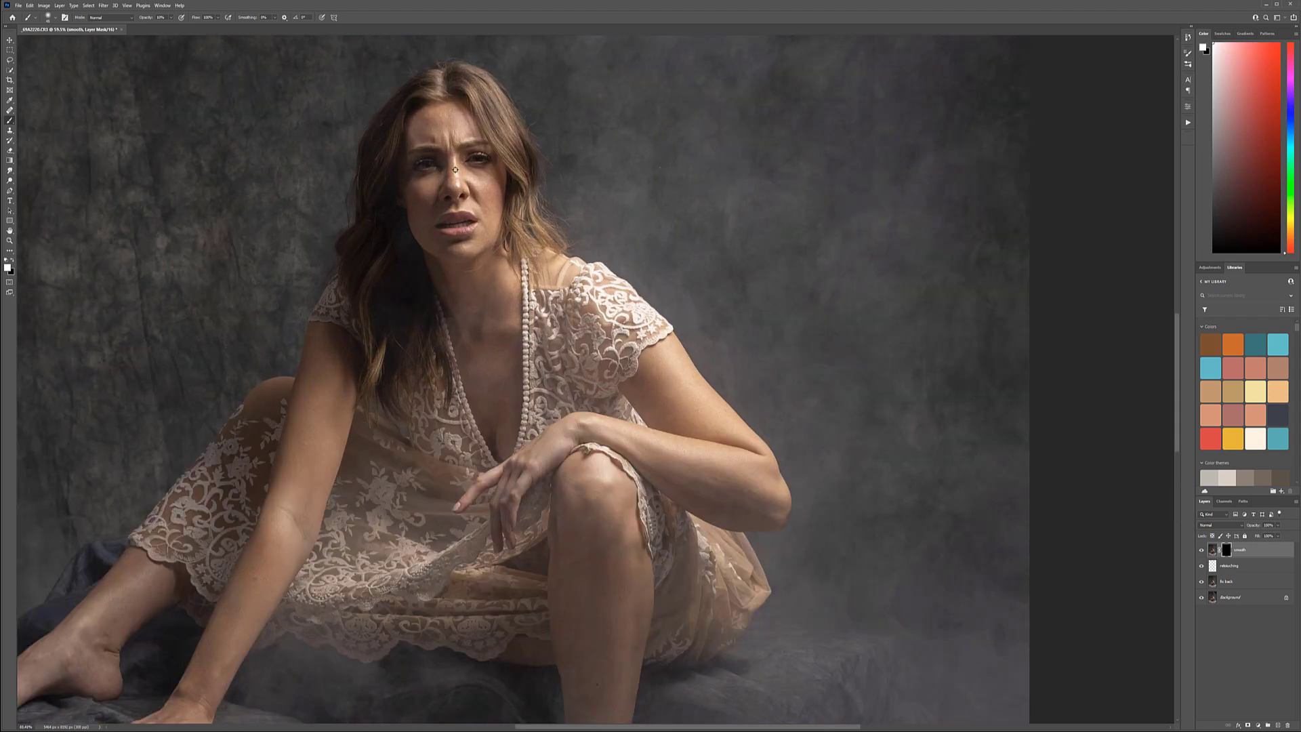
scroll(456, 169, "up", 7)
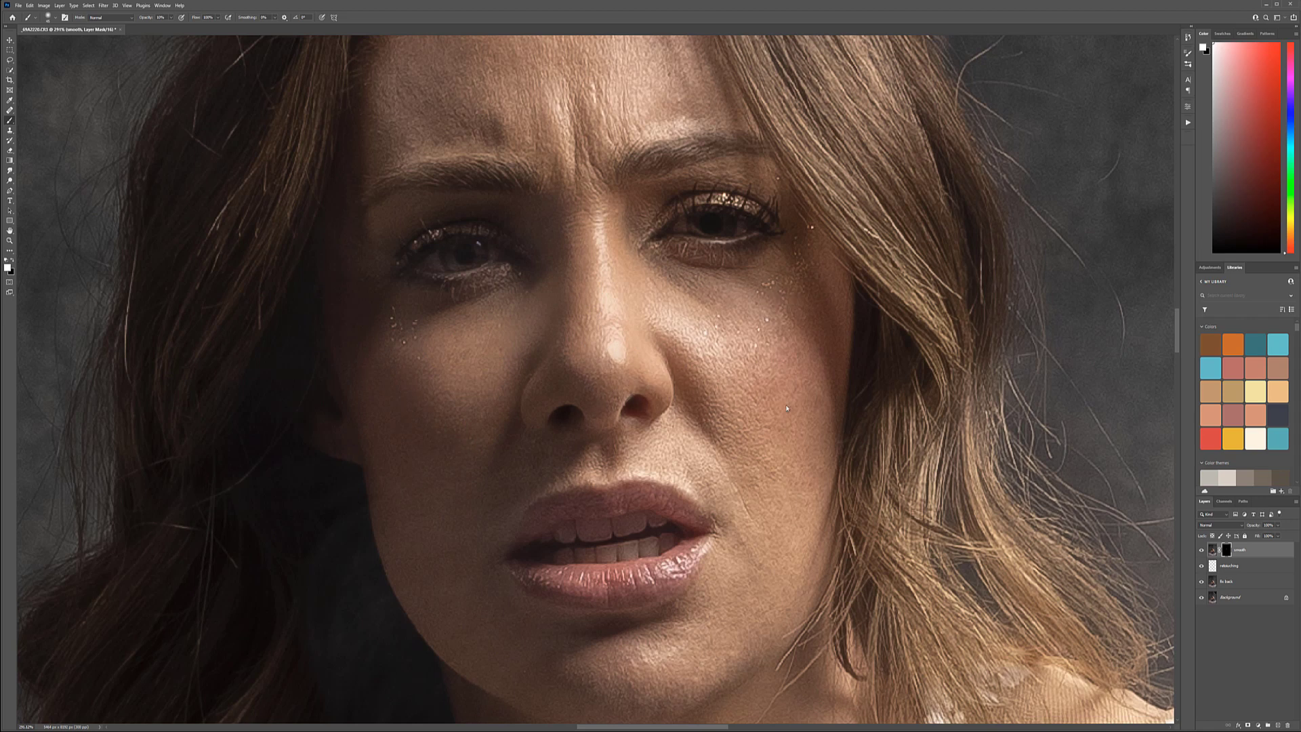
left_click_drag(643, 211, 694, 345)
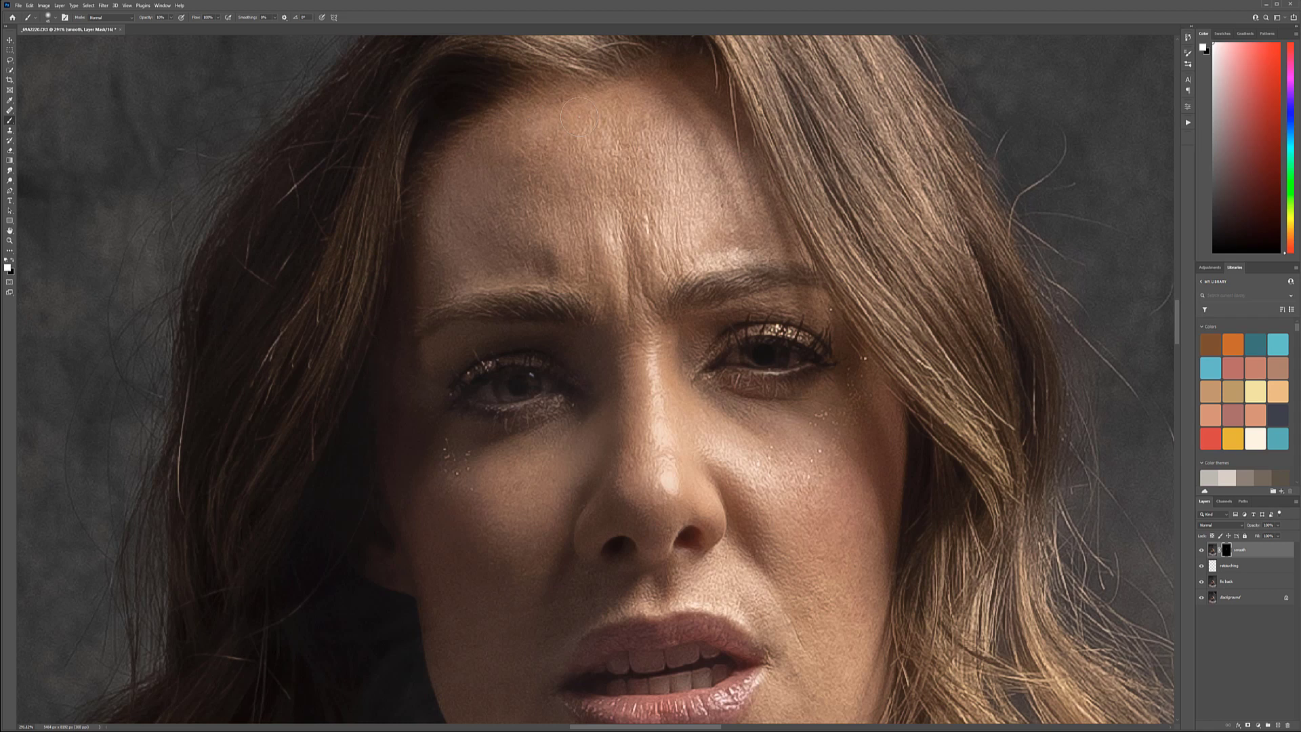
key("bracketright")
key("bracketright")
key("bracketright")
scroll(473, 577, "down", 3)
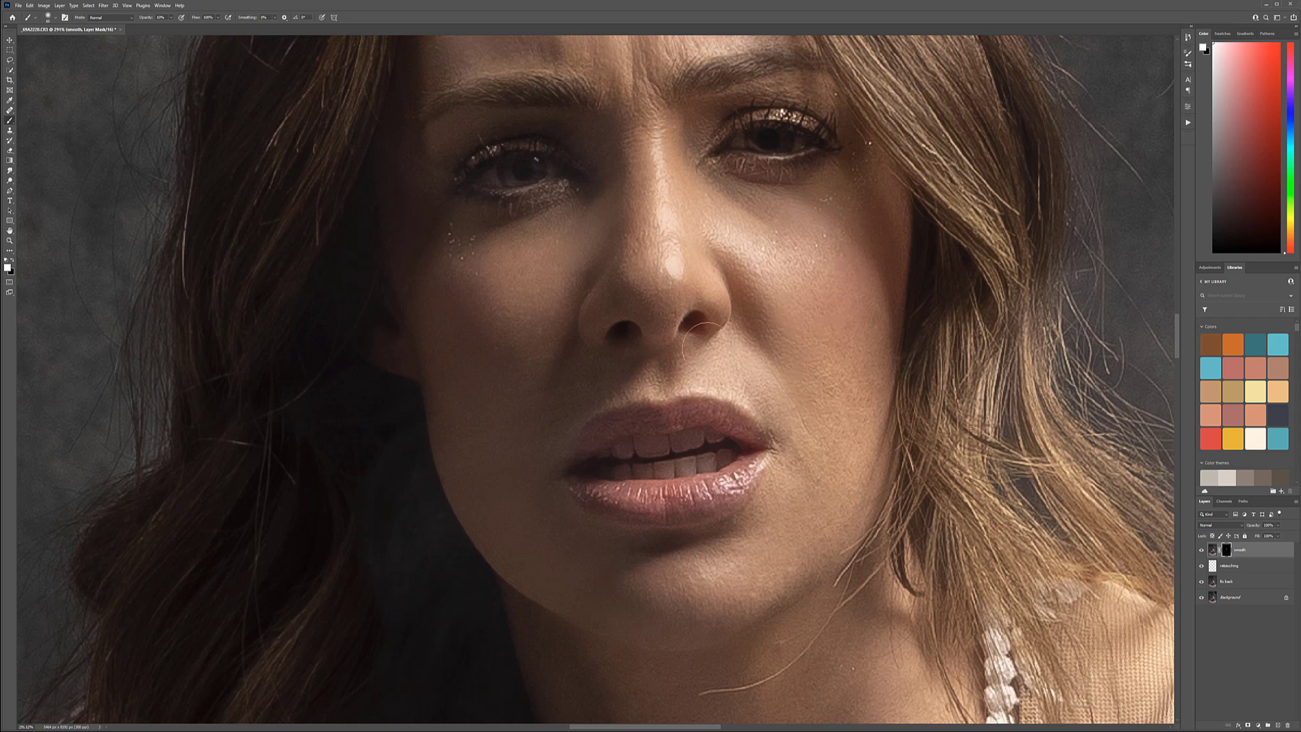
scroll(875, 380, "down", 2)
scroll(783, 390, "down", 3)
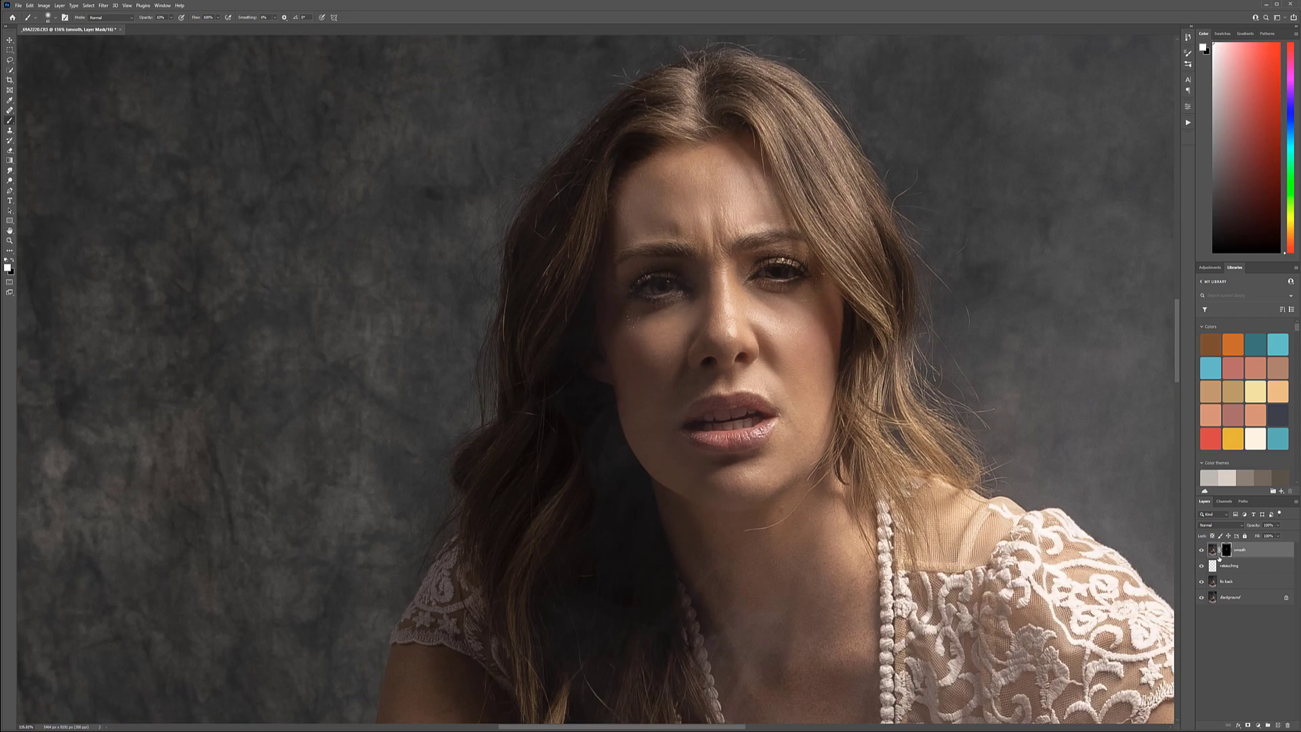
Compare the face with and without the smooth layer
left_click(1201, 550)
left_click(1201, 550)
left_click(1201, 550)
left_click(1201, 551)
Paint white on the smooth layer's mask over the neck, chest and bent arm, using a larger brush for the arm
left_click_drag(801, 372, 727, 159)
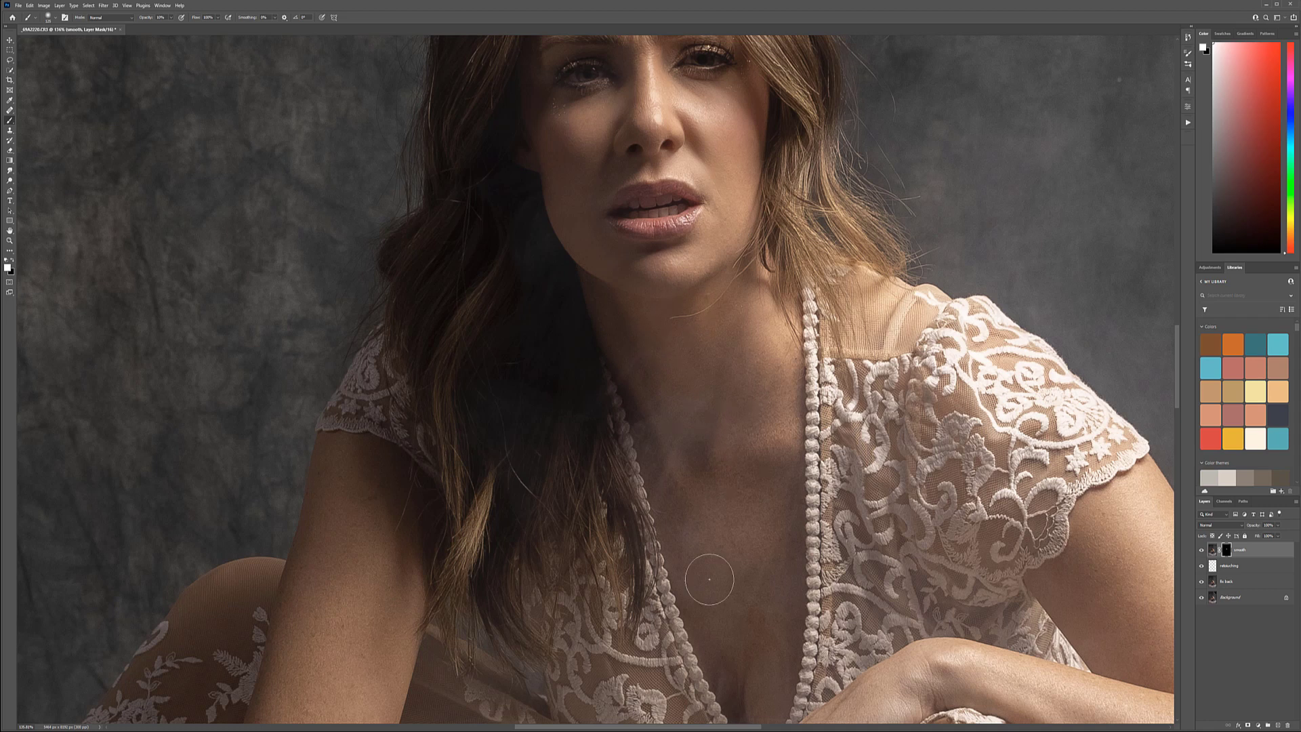
left_click_drag(755, 585, 675, 387)
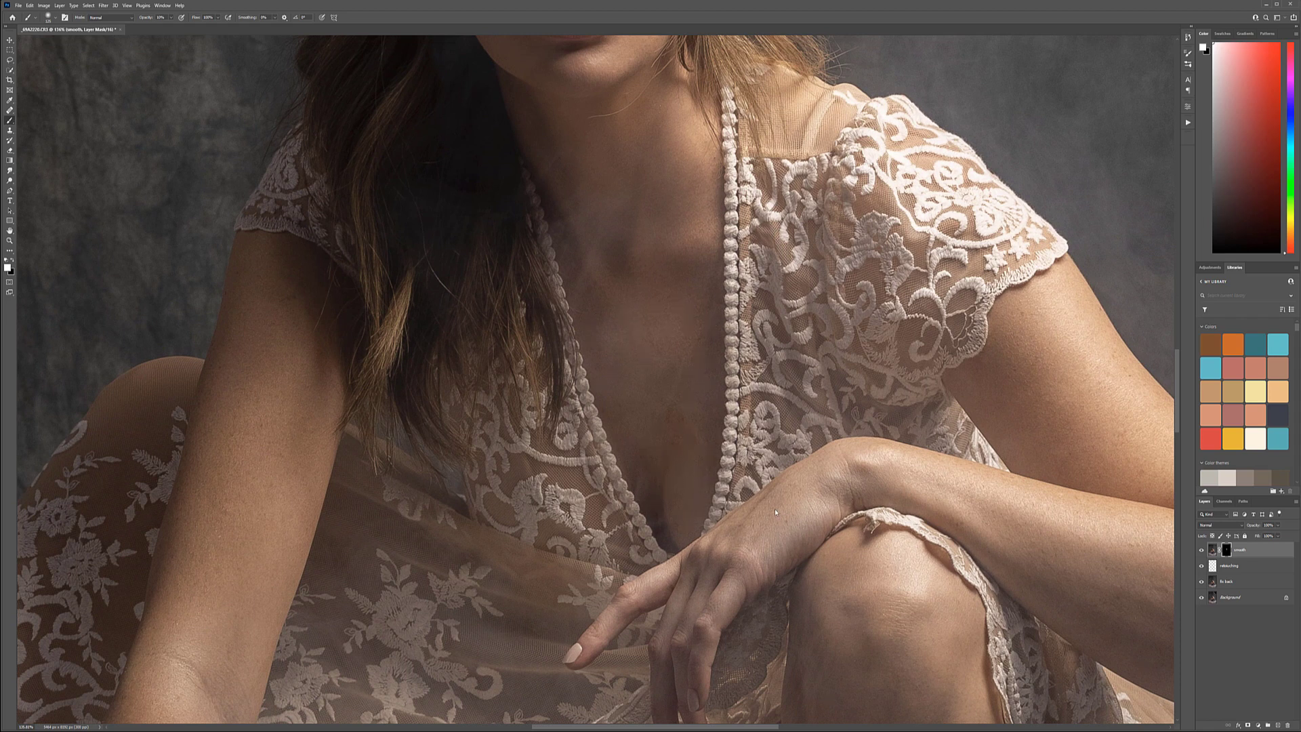
left_click_drag(1022, 517, 598, 426)
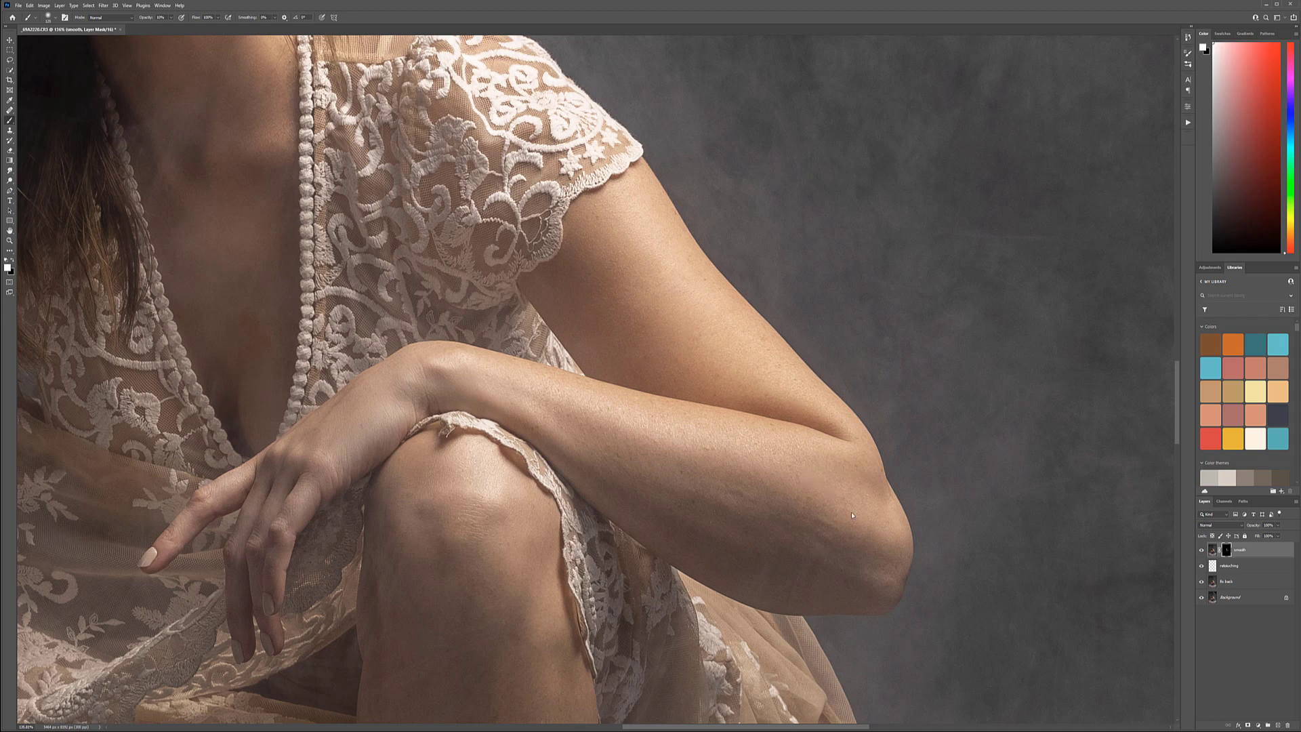
mouse_move(875, 556)
left_mouse_down()
mouse_move(860, 531)
mouse_move(784, 515)
left_mouse_up()
key("bracketright")
key("bracketright")
key("bracketright")
left_click_drag(387, 496, 591, 399)
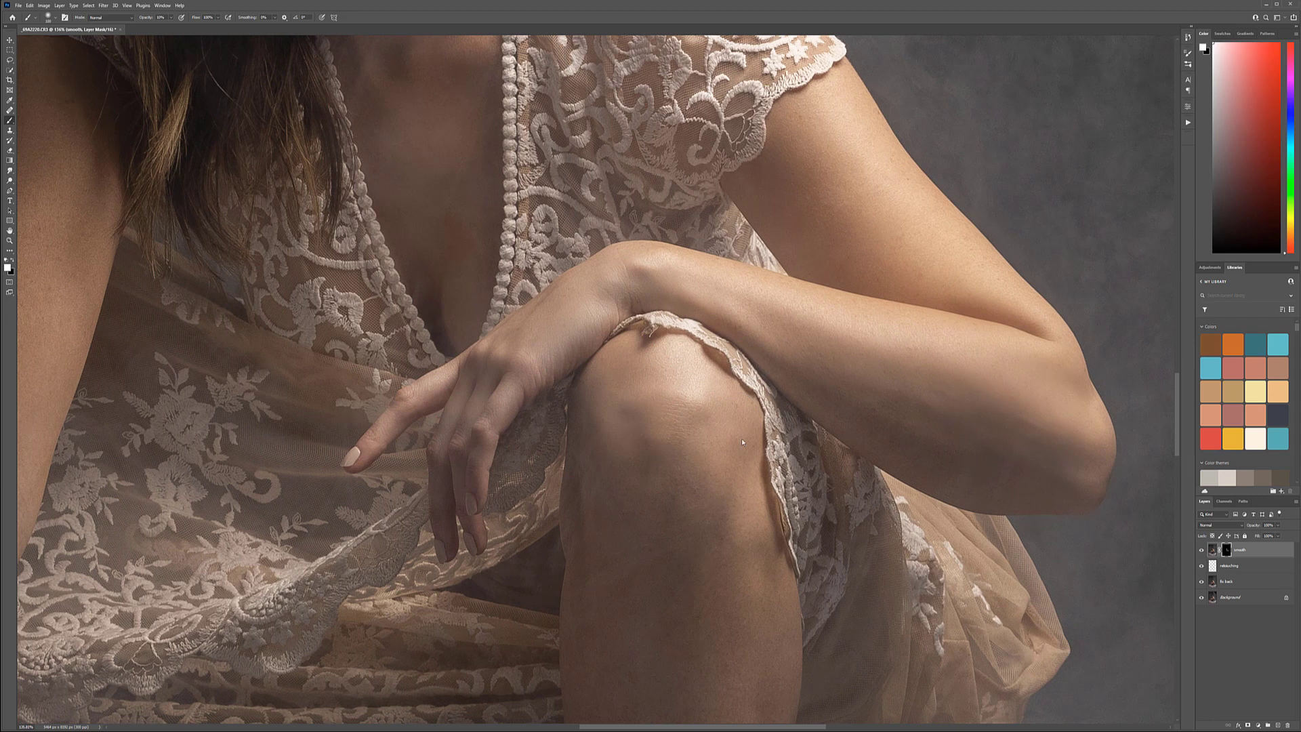
Paint white on the smooth layer's mask down the front leg, from the knee to the foot, with an enlarged brush
left_click_drag(690, 524, 634, 357)
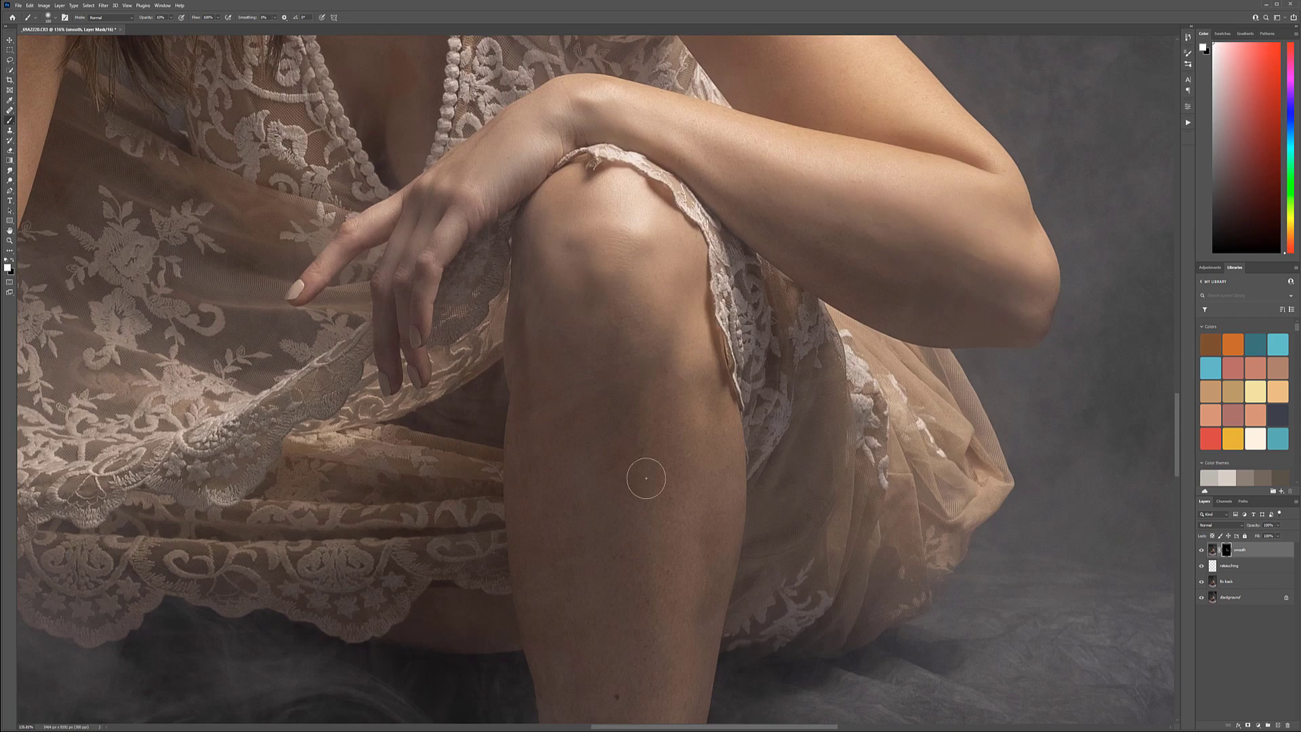
key("]")
scroll(610, 590, "down", 3)
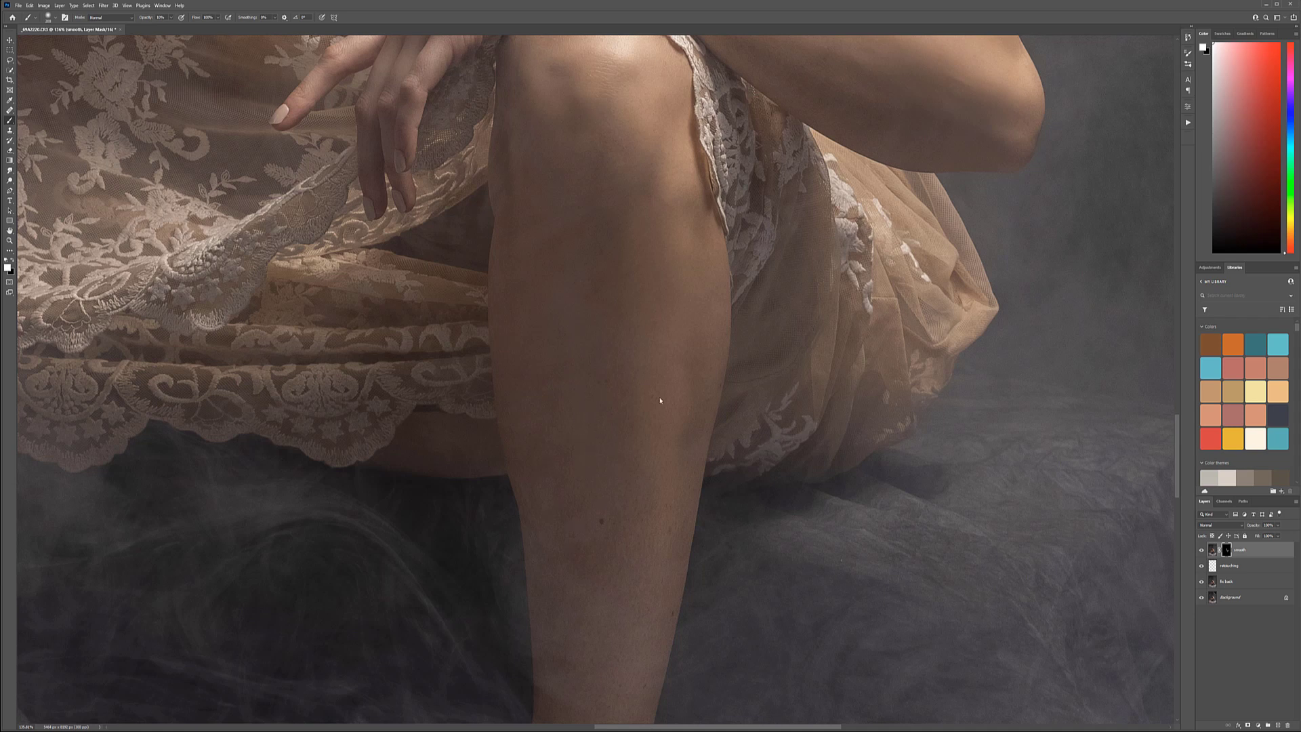
scroll(630, 522, "down", 3)
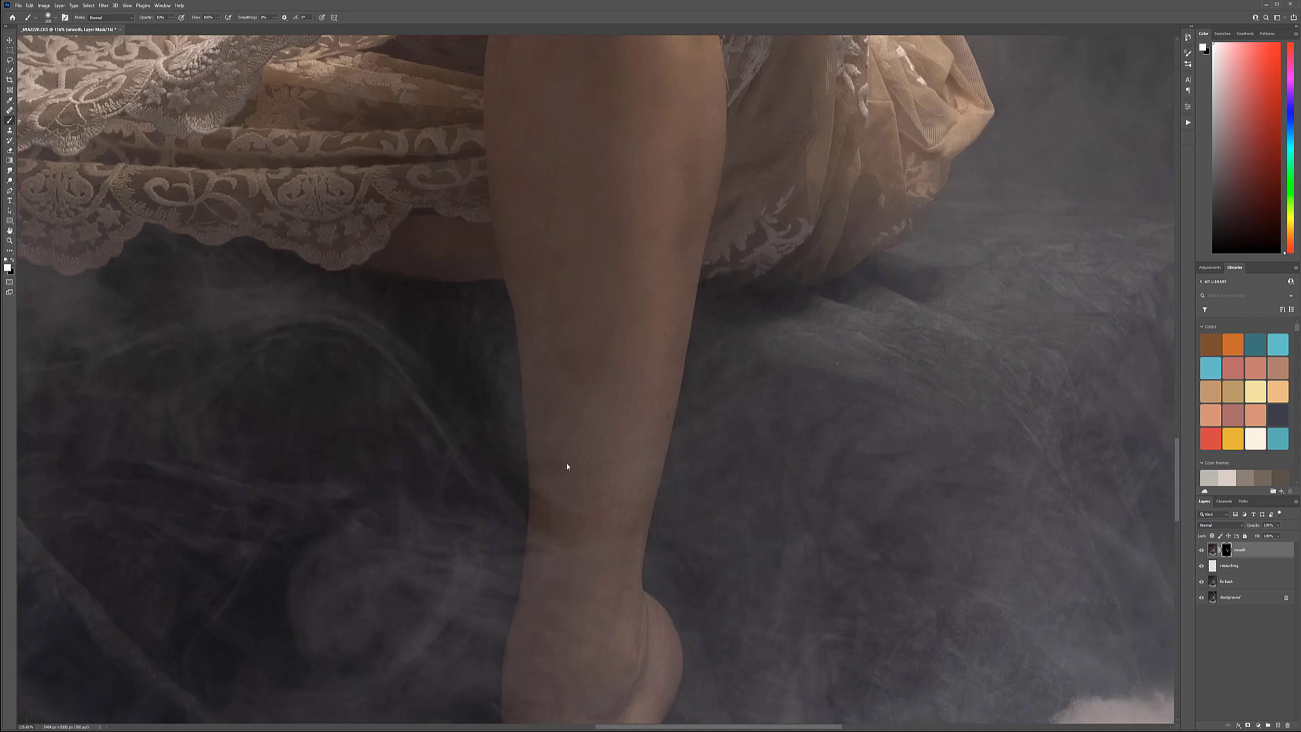
scroll(568, 467, "down", 3)
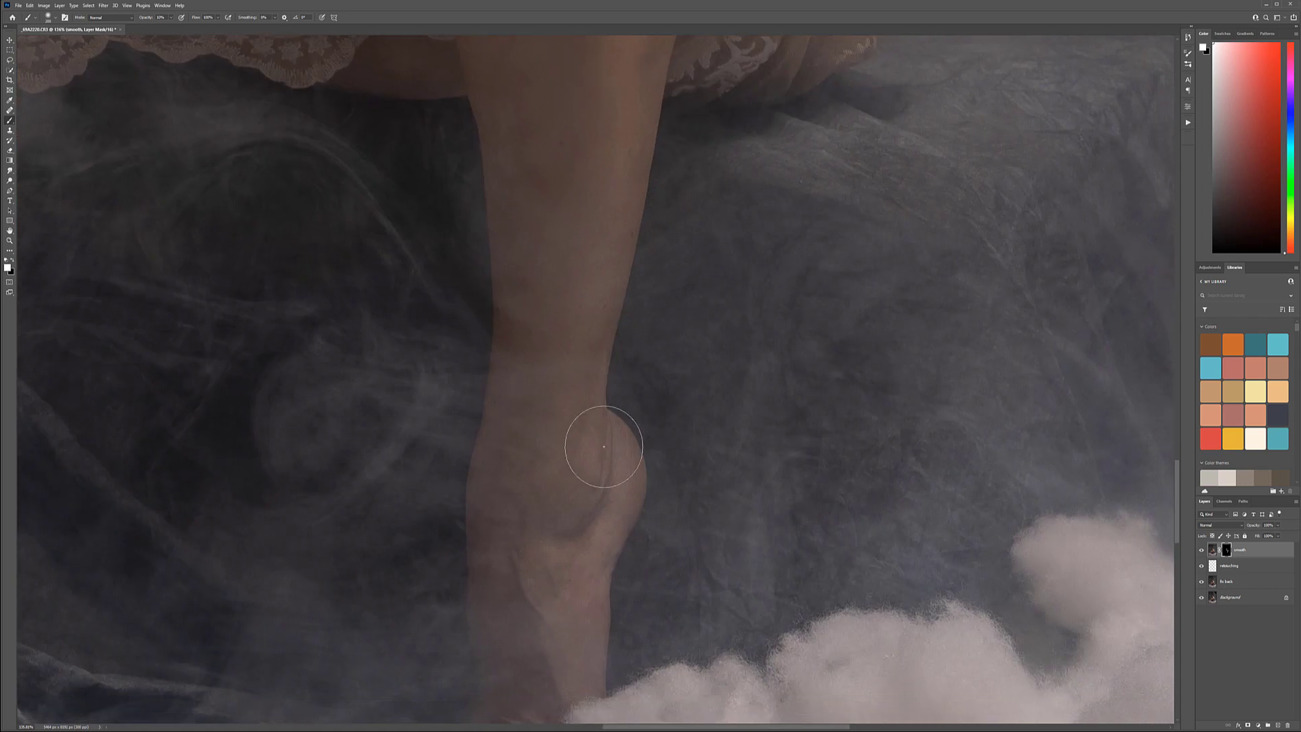
scroll(528, 600, "down", 2)
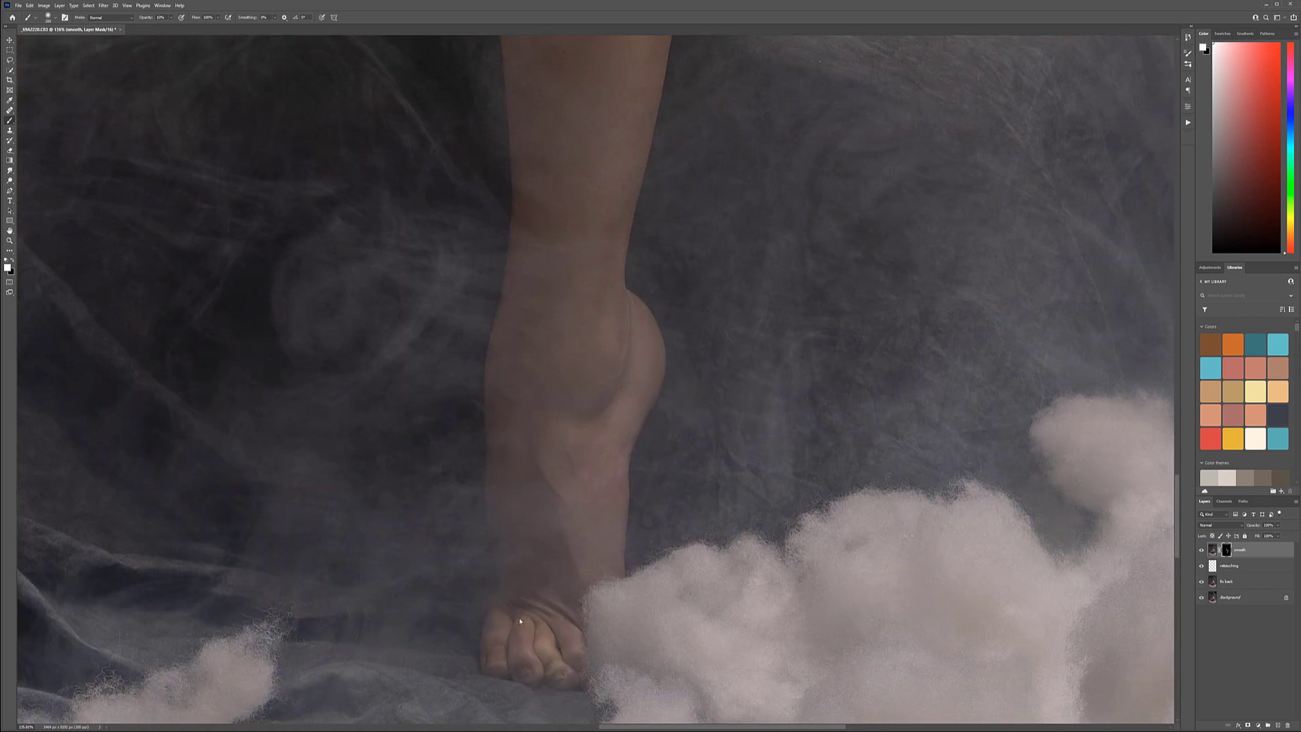
Paint white on the smooth layer's mask along the supporting arm, from the hand and wrist to the upper arm
left_click_drag(617, 453, 816, 551)
left_click_drag(271, 135, 857, 235)
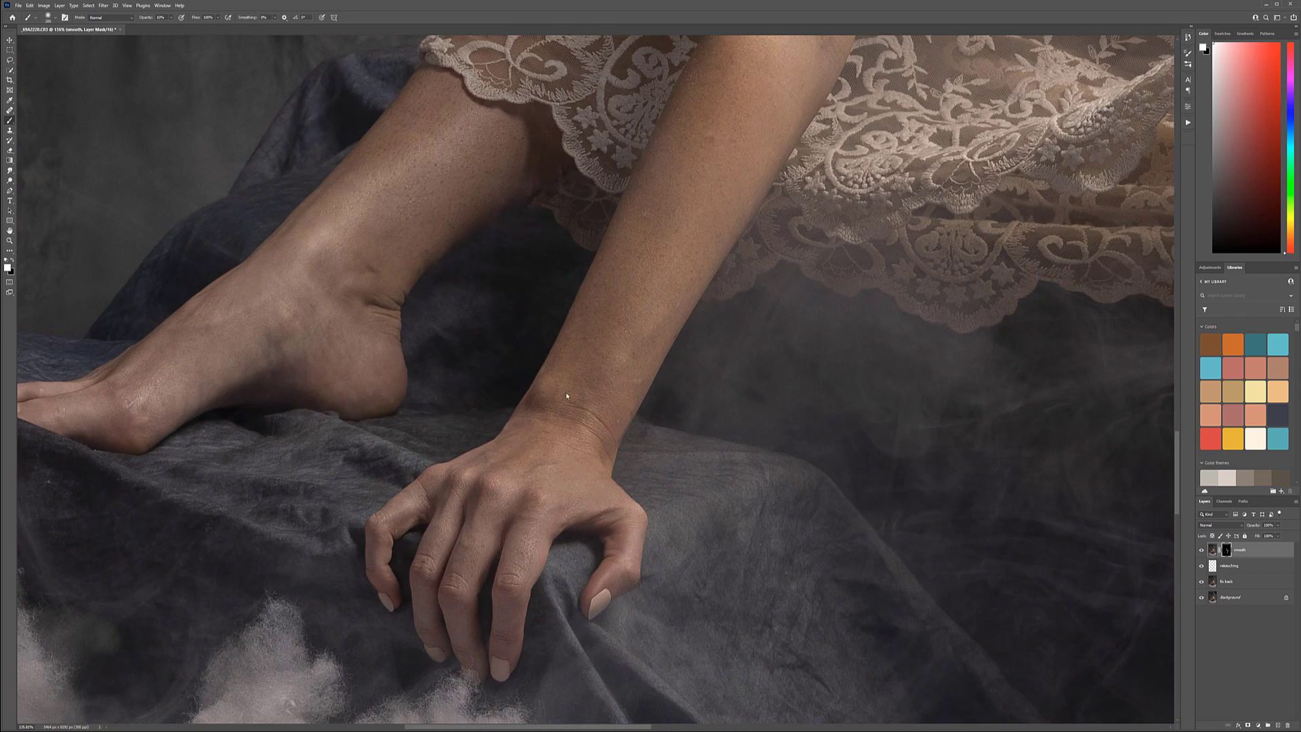
left_click_drag(648, 216, 520, 348)
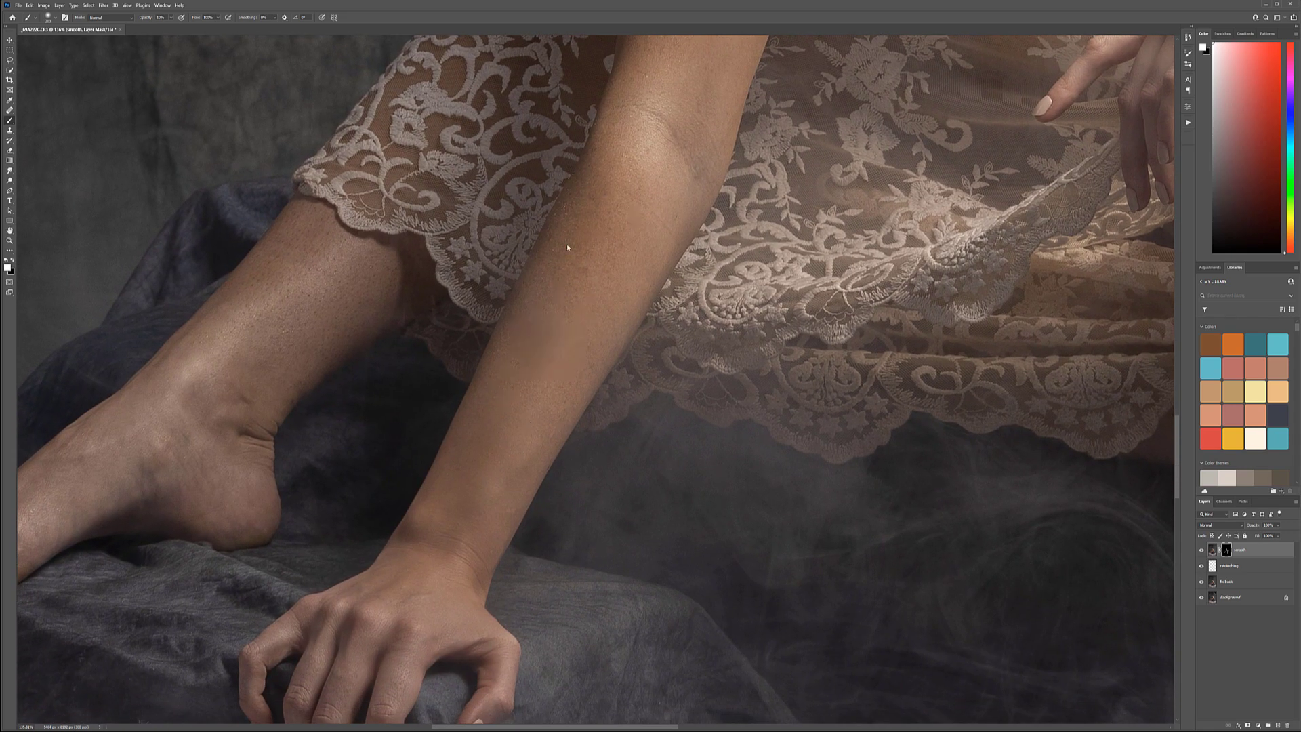
scroll(568, 247, "up", 3)
scroll(543, 285, "right", 3)
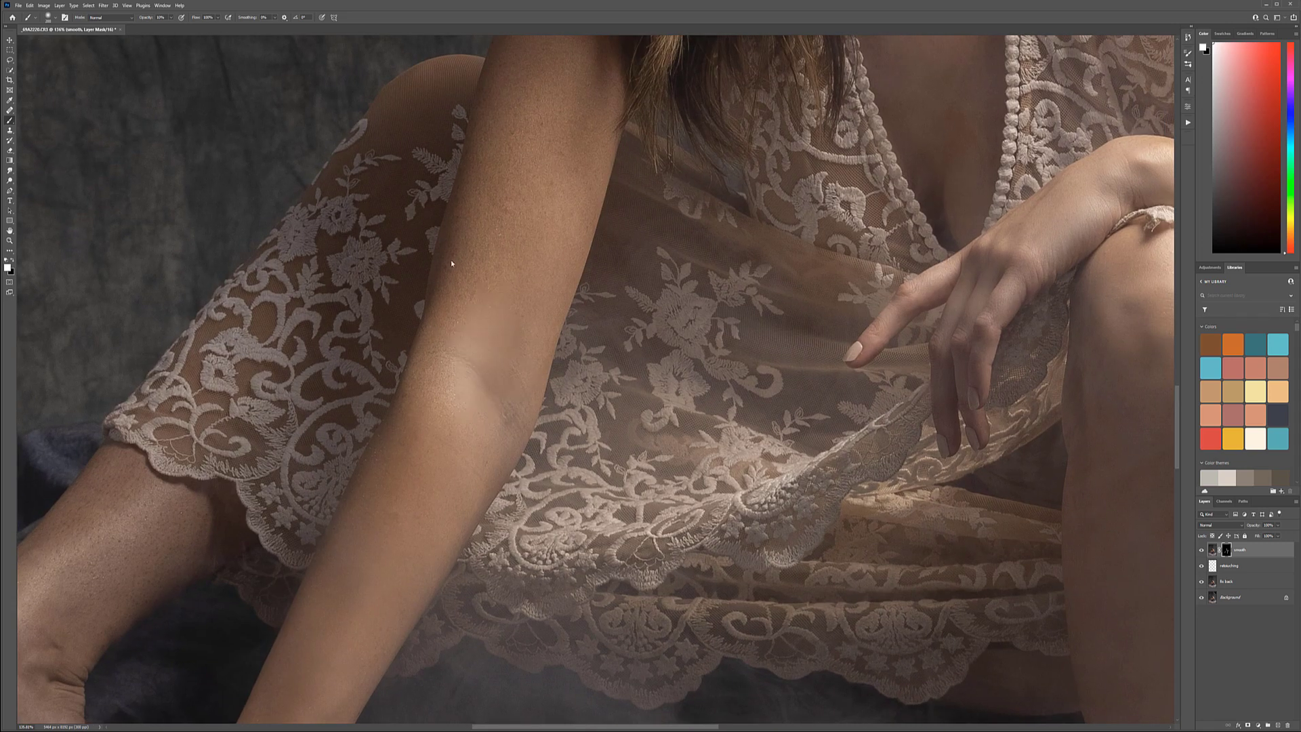
scroll(475, 258, "up", 3)
scroll(475, 258, "right", 1)
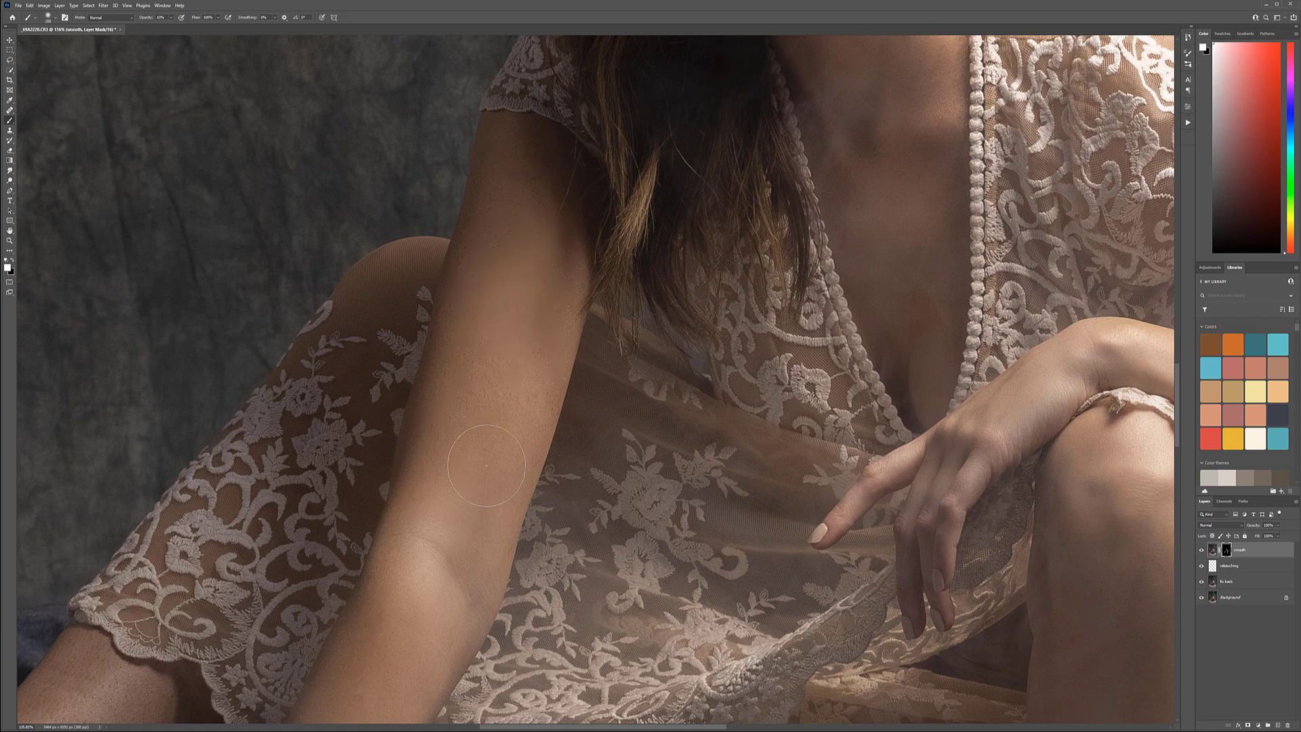
Paint white on the smooth layer's mask over the outstretched leg and foot, then review the whole figure
scroll(448, 420, "down", 3)
scroll(448, 420, "left", 3)
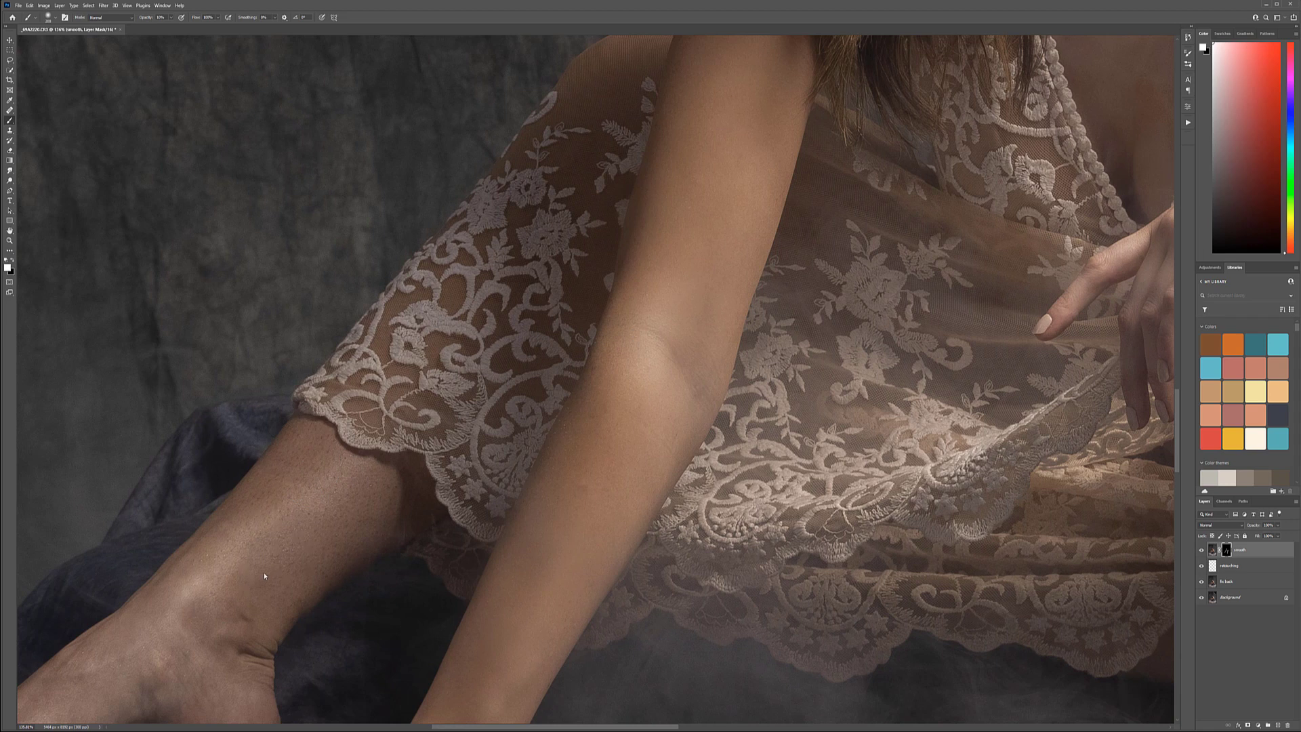
scroll(264, 575, "down", 2)
scroll(265, 574, "left", 3)
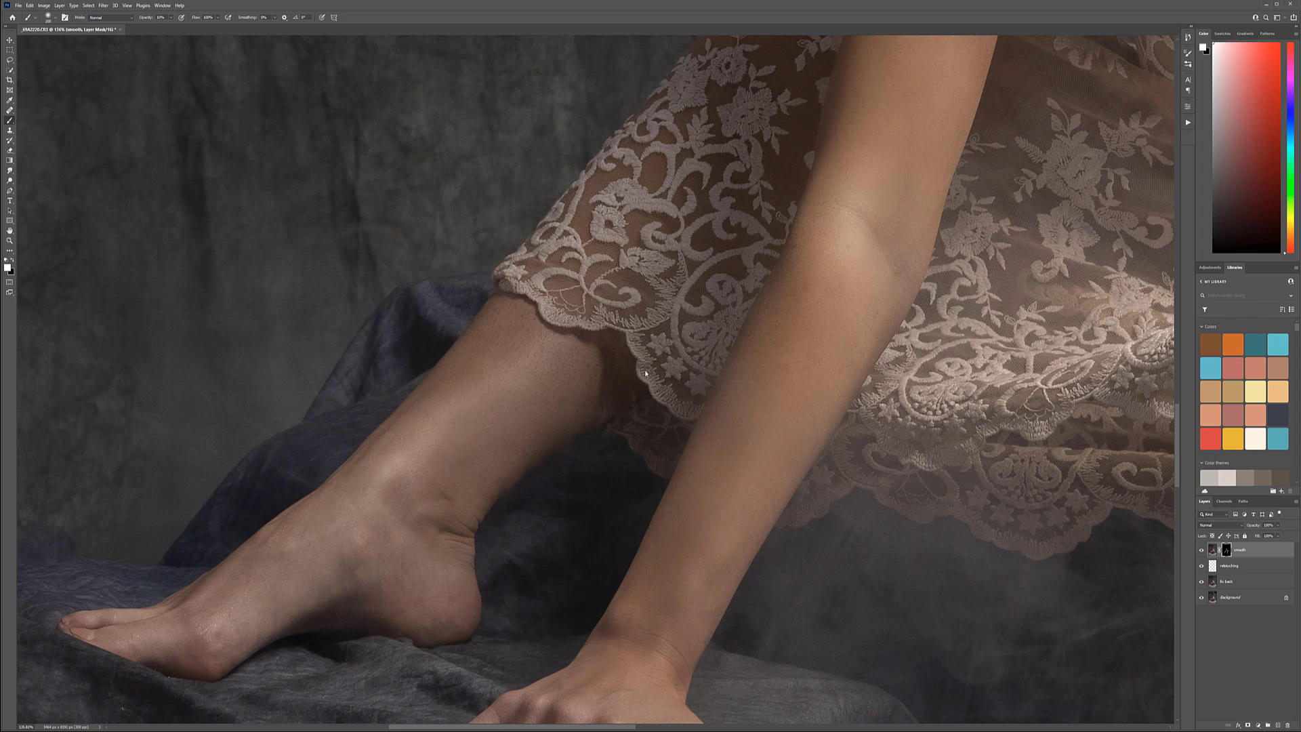
scroll(645, 372, "down", 5)
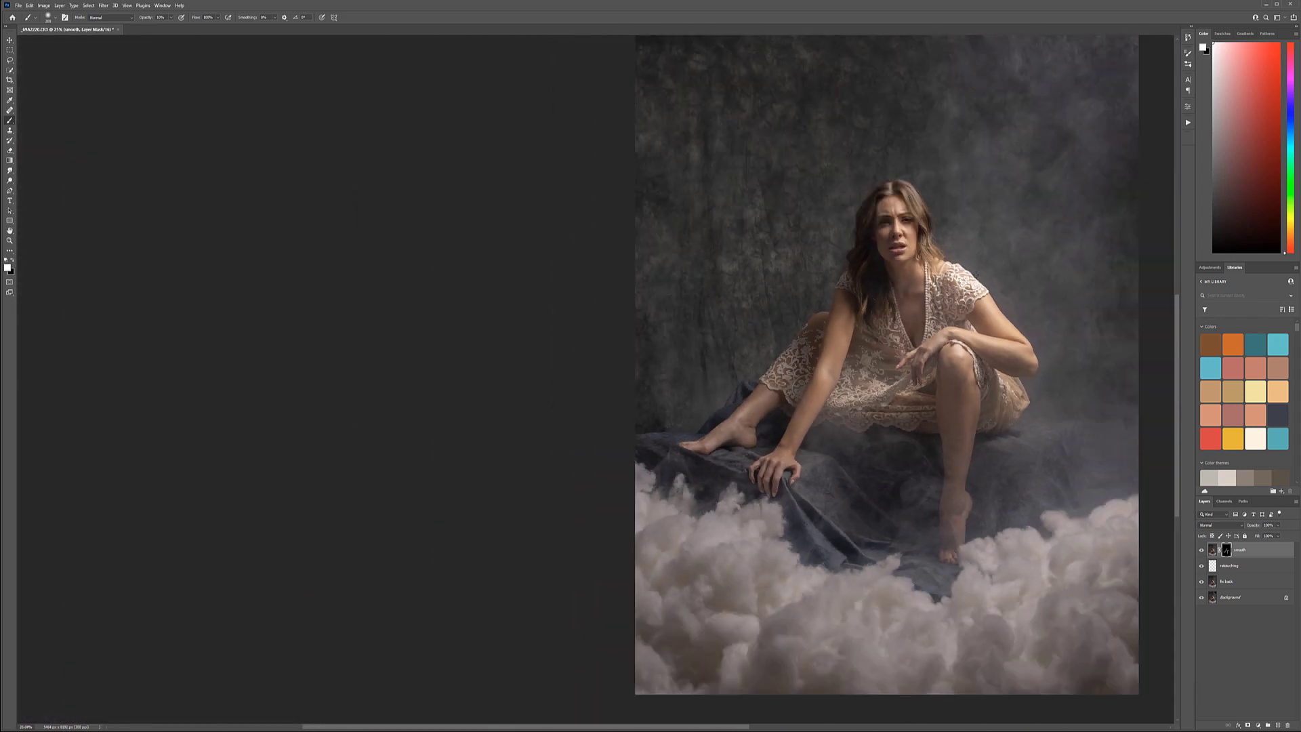
scroll(976, 274, "up", 4)
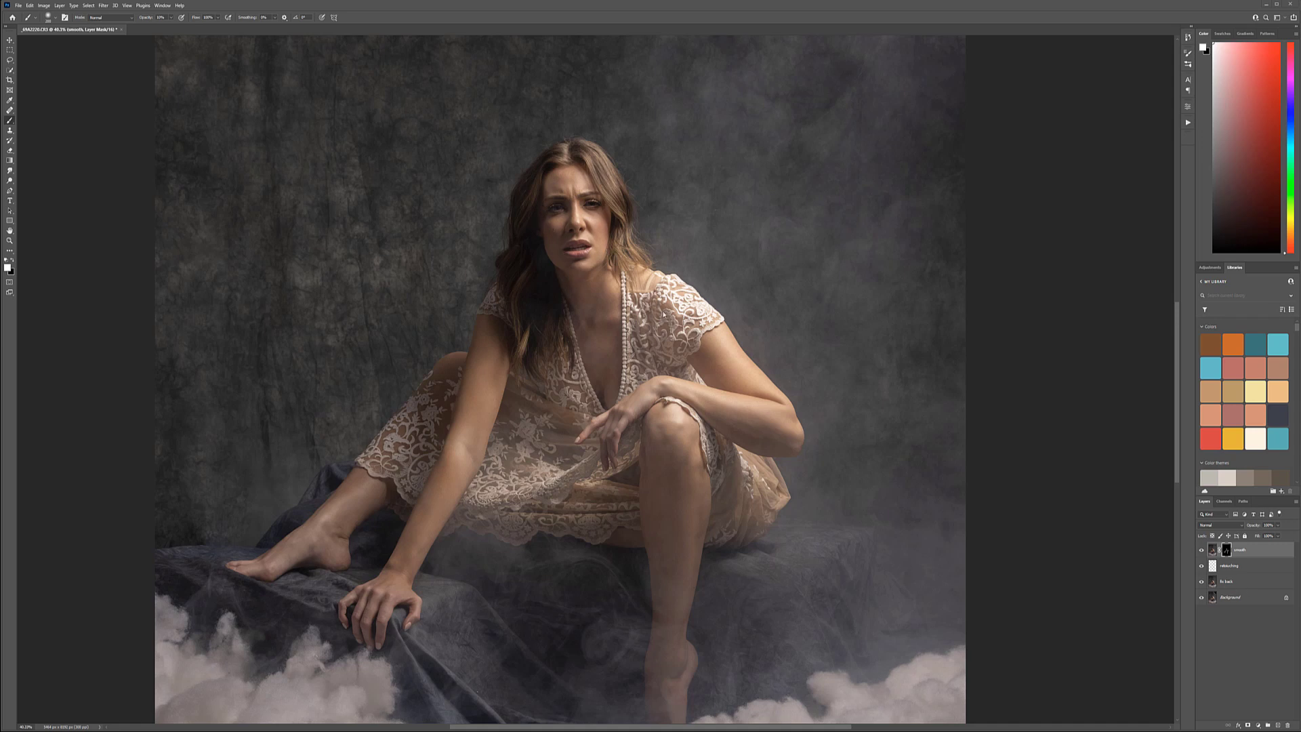
Add a new layer above the smooth layer and name it db
left_click(1279, 726)
double_click(1224, 549)
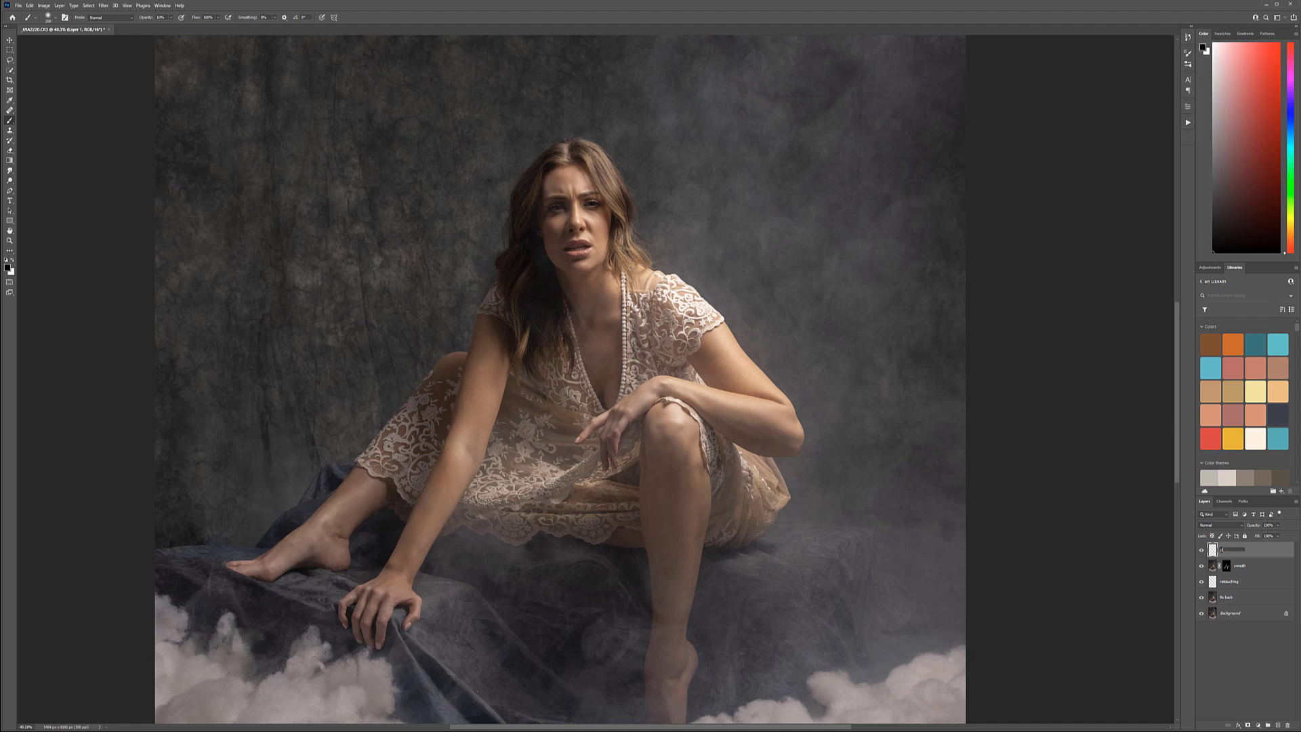
type("db")
key("Return")
Fill the db layer with 50% Gray and set its blend mode to Soft Light
key("shift+F5")
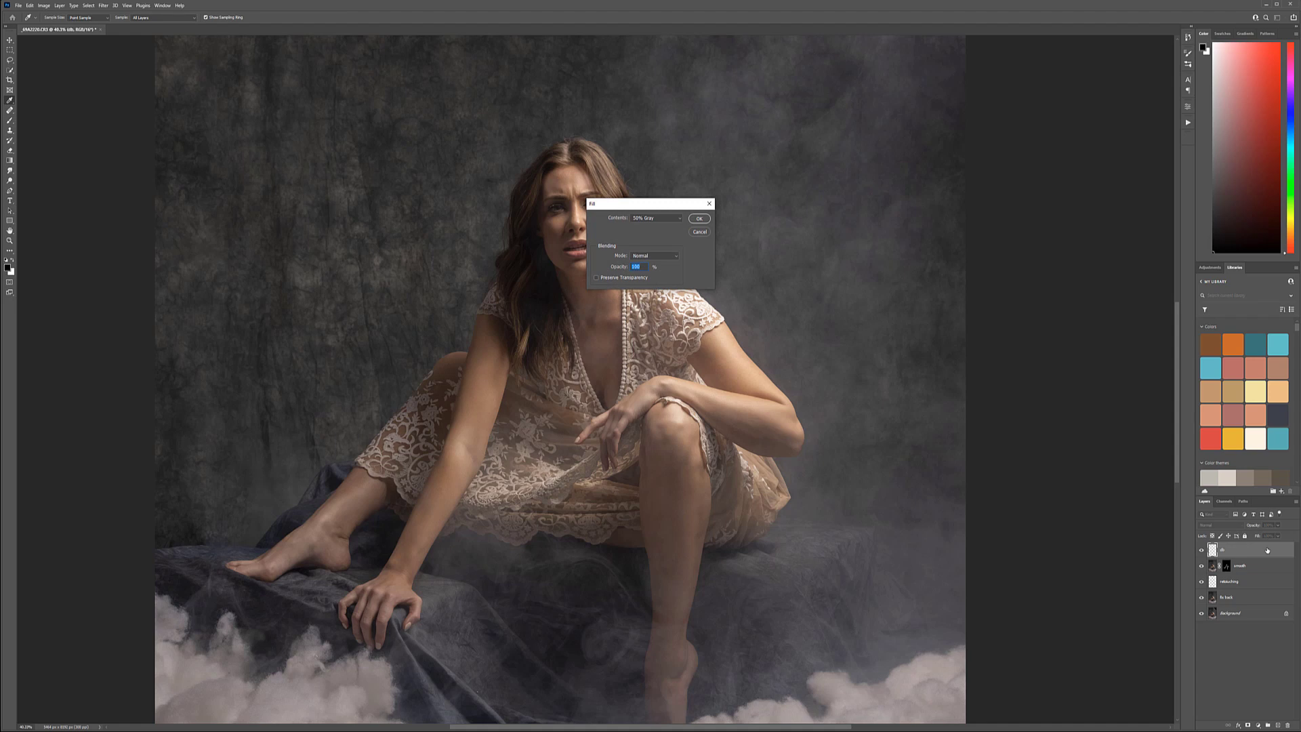
key("Return")
key("b")
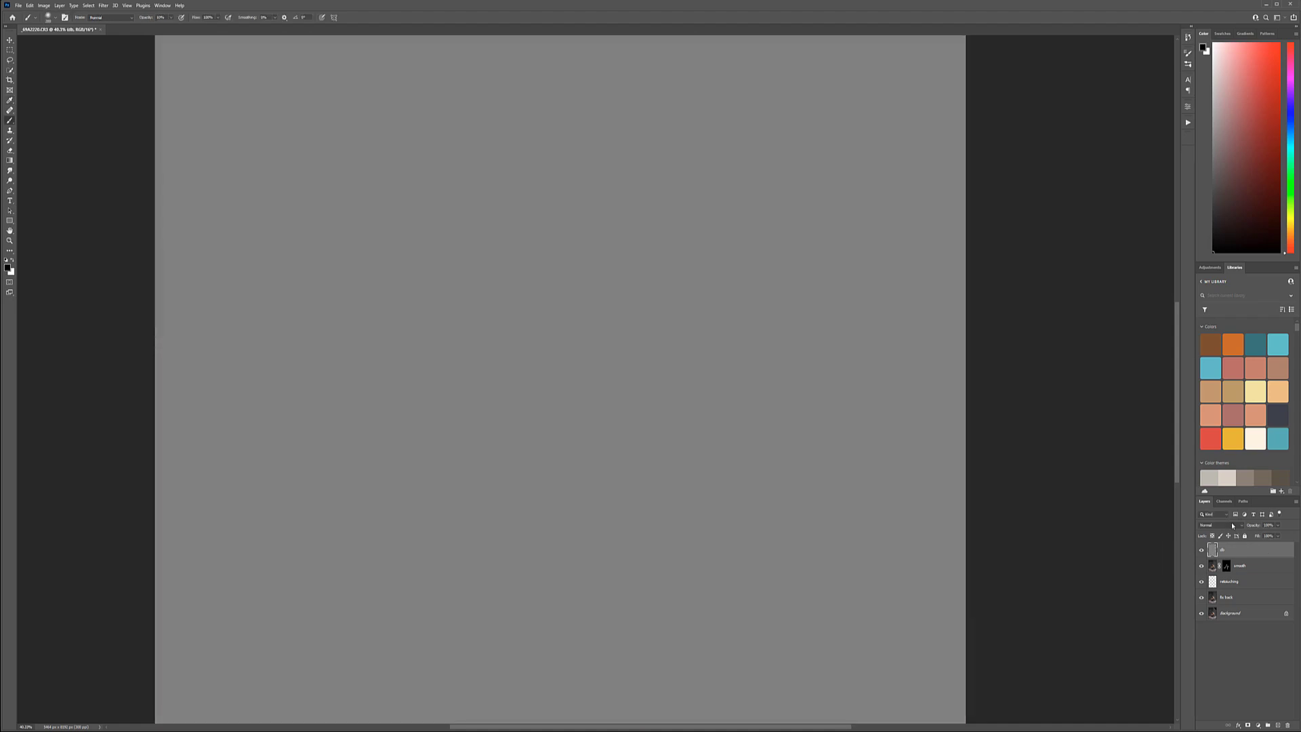
left_click(1225, 525)
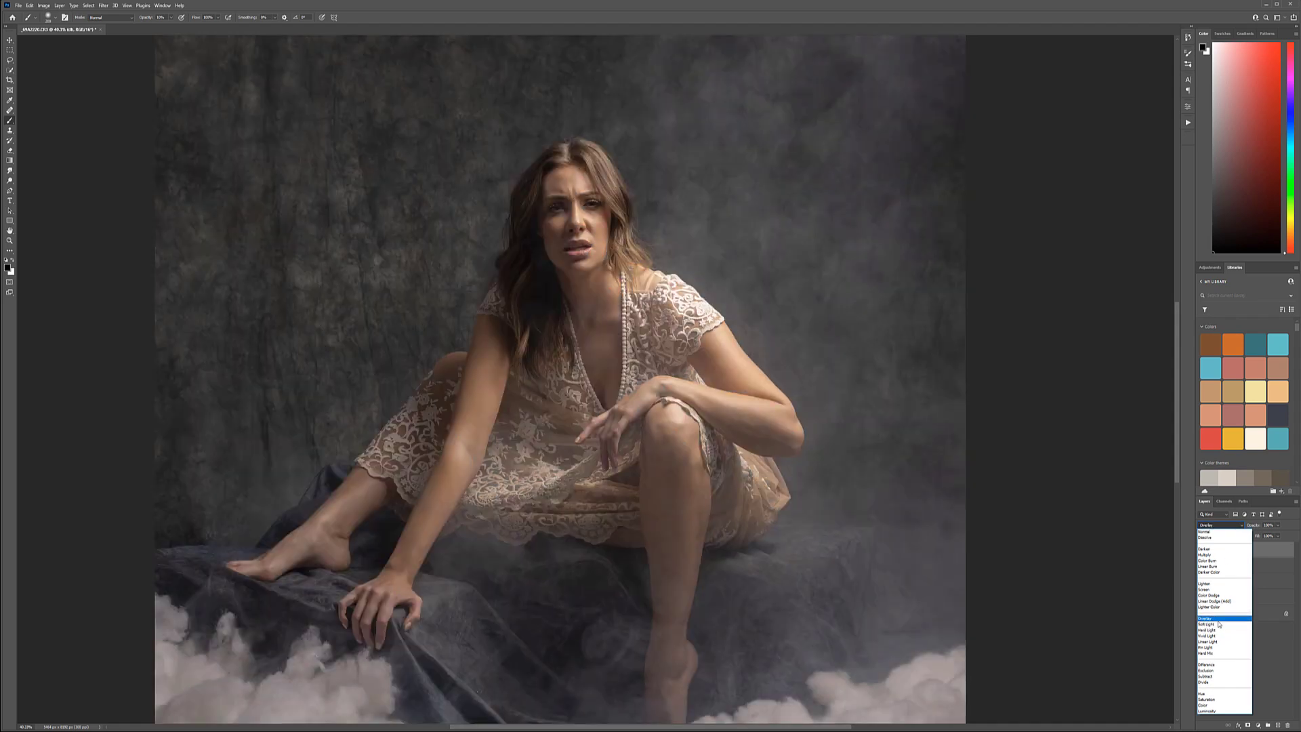
left_click(1220, 625)
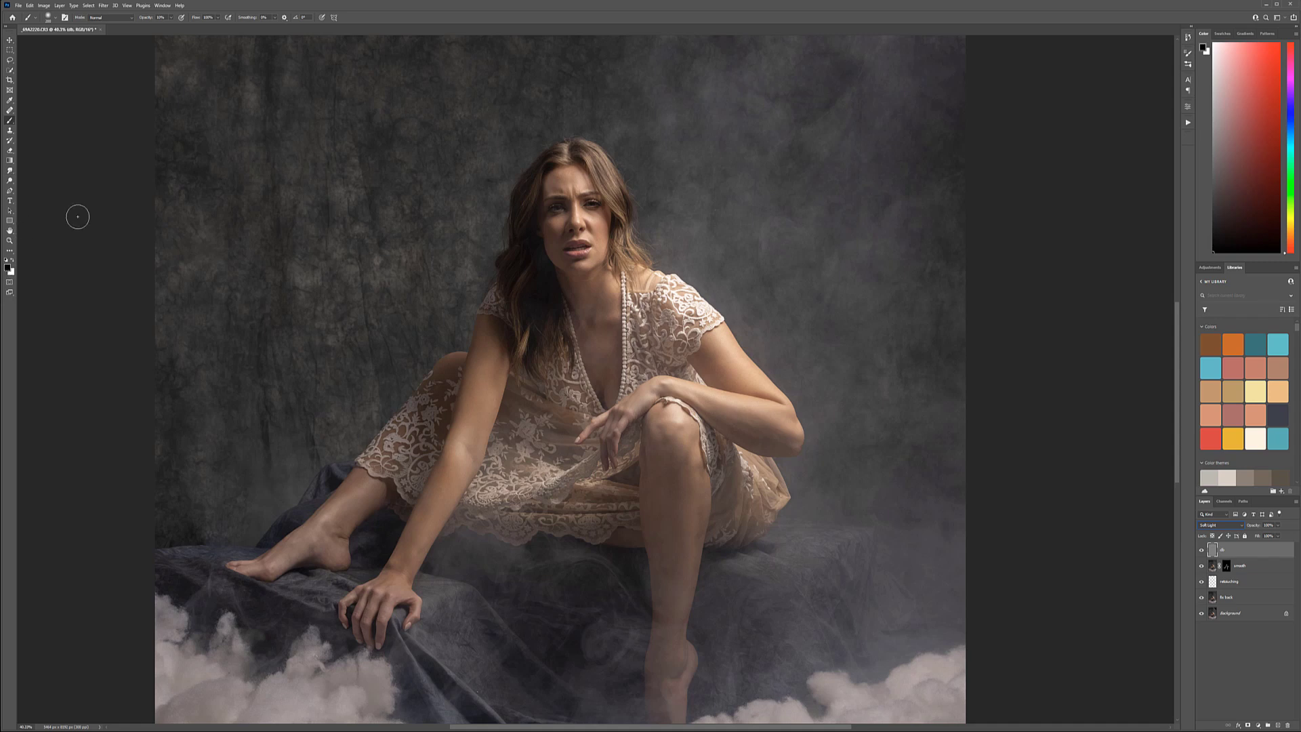
left_click(10, 182)
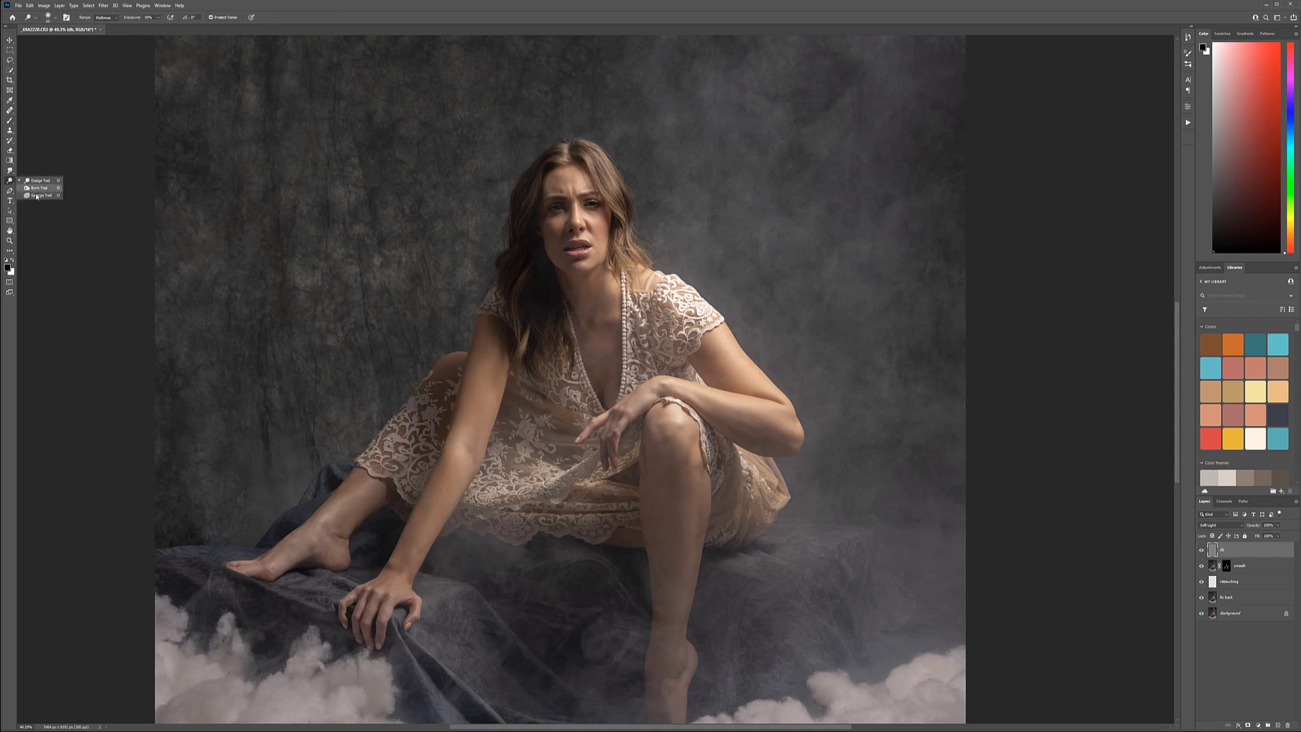
left_click(35, 189)
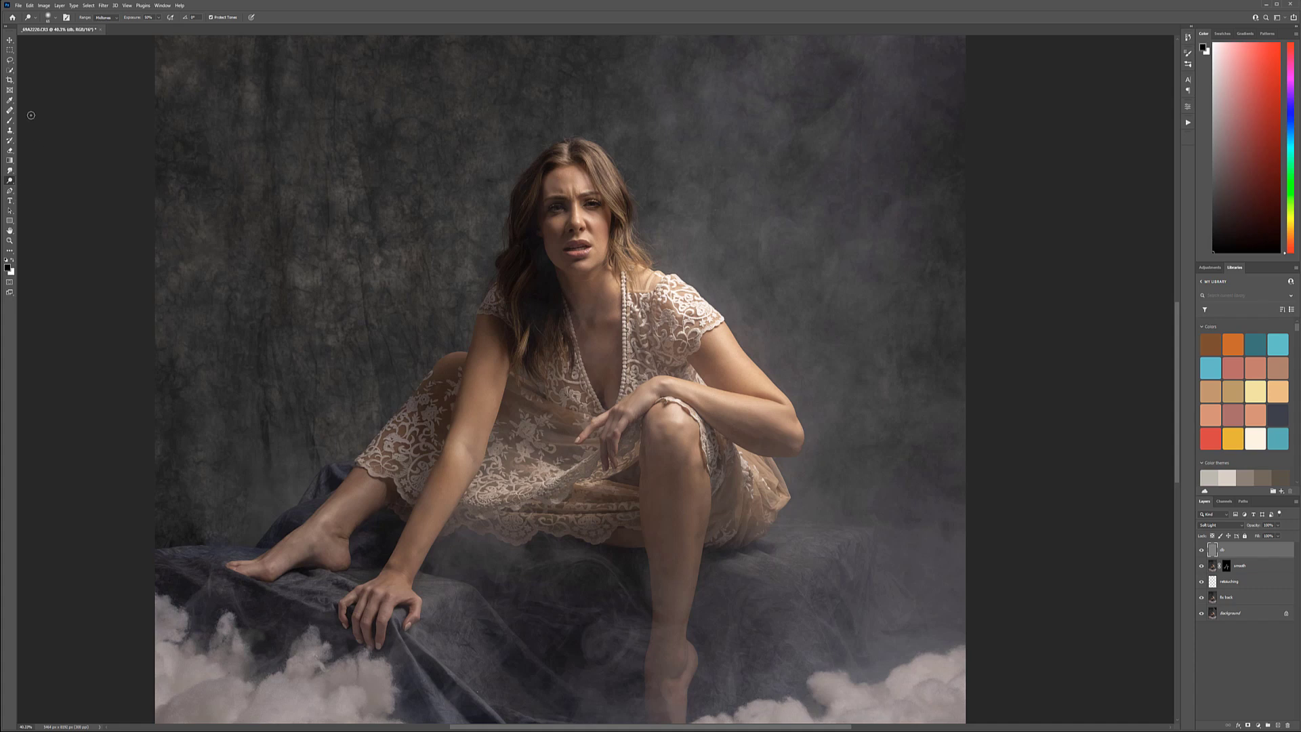
left_click(10, 122)
Darken the shadow contours of the face by painting black on the db layer with a smaller brush
scroll(566, 168, "up", 5)
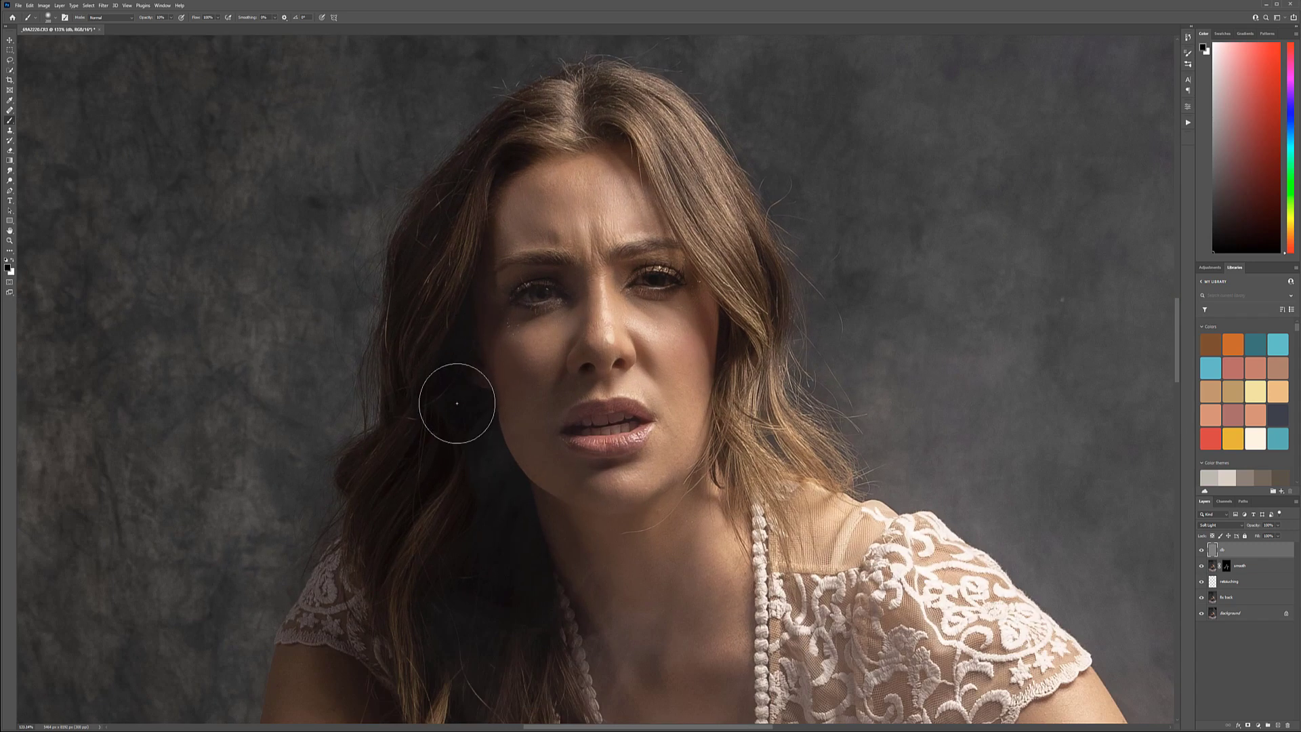
key("[")
key("[")
key("[")
key("[")
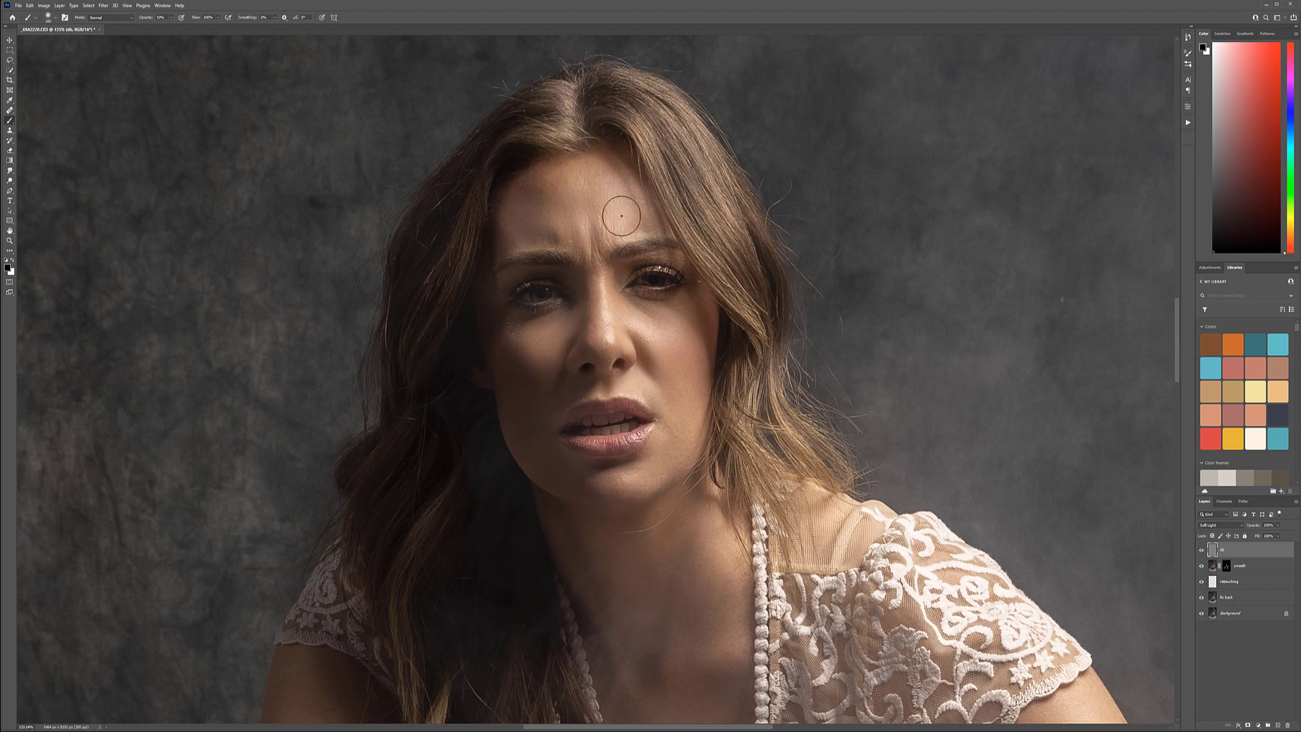
scroll(616, 218, "up", 2)
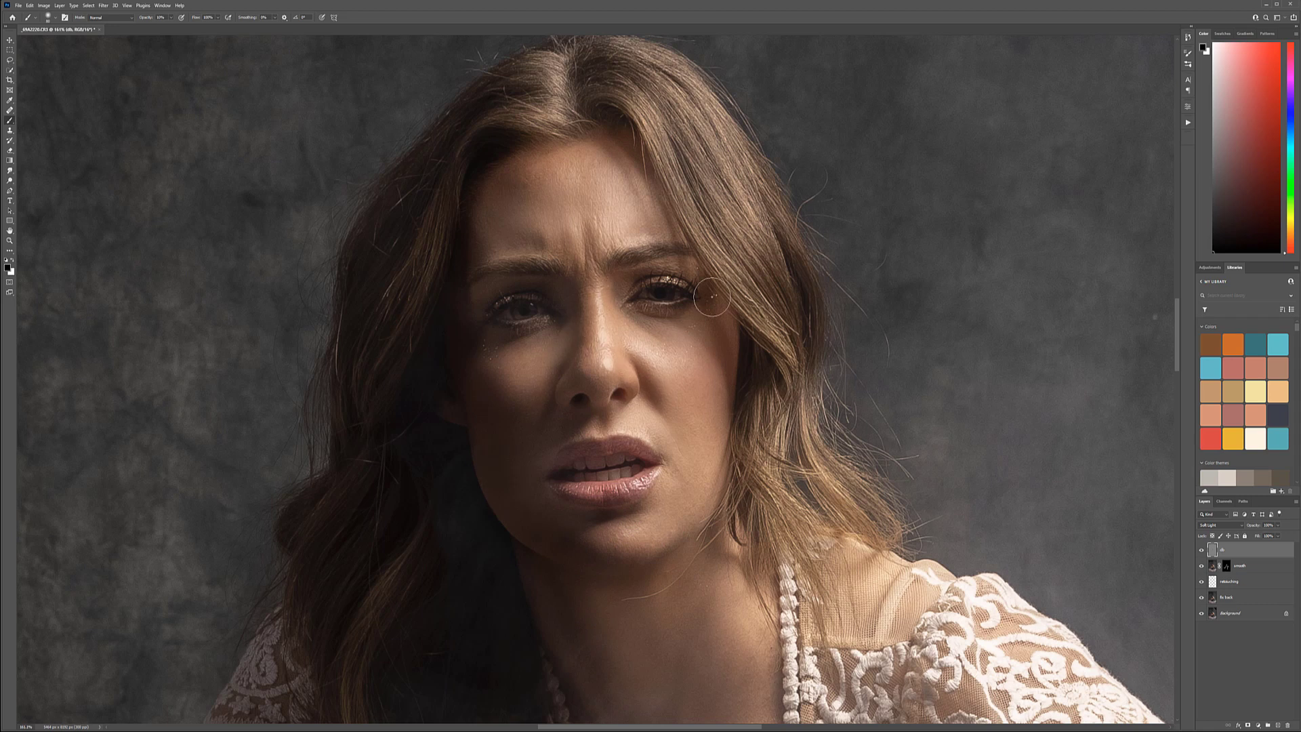
Brighten the highlights on the cheeks and nose by painting white on the db layer with a resized brush
key("x")
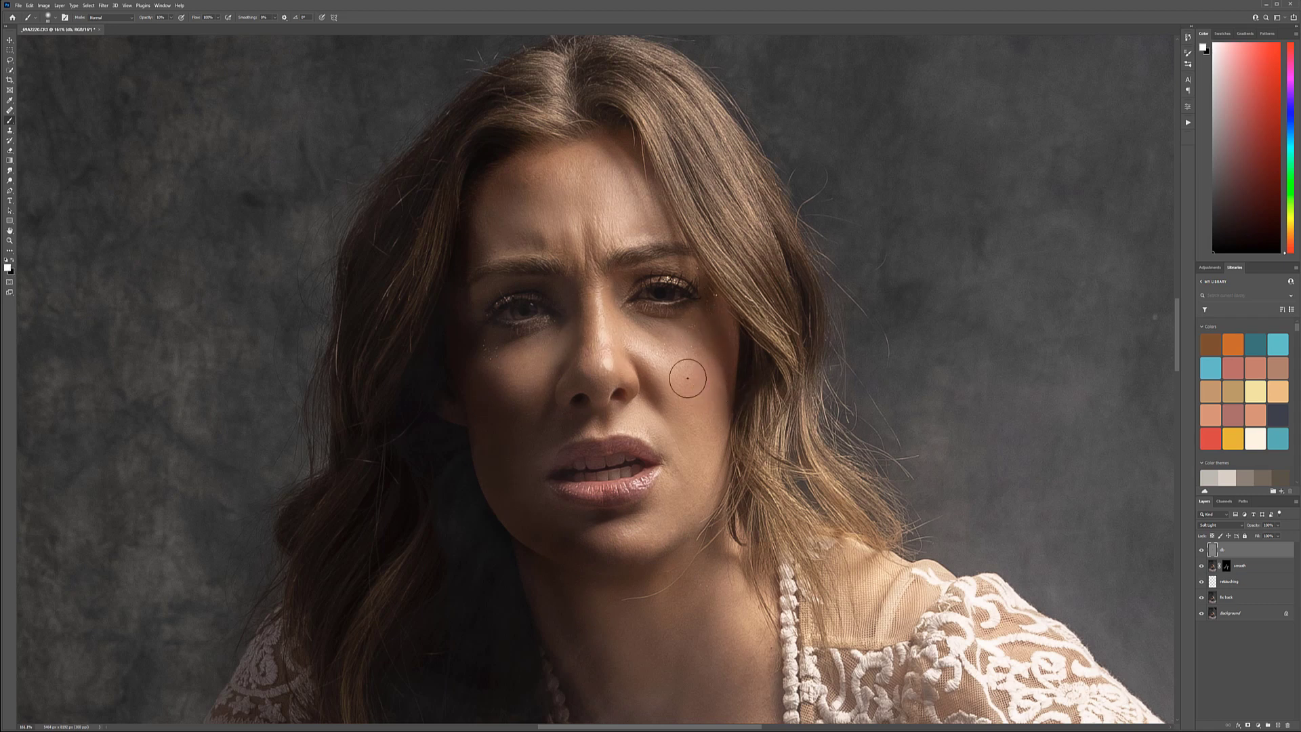
mouse_move(520, 347)
left_mouse_down()
mouse_move(419, 350)
mouse_move(565, 344)
mouse_move(532, 352)
mouse_move(608, 372)
left_mouse_up()
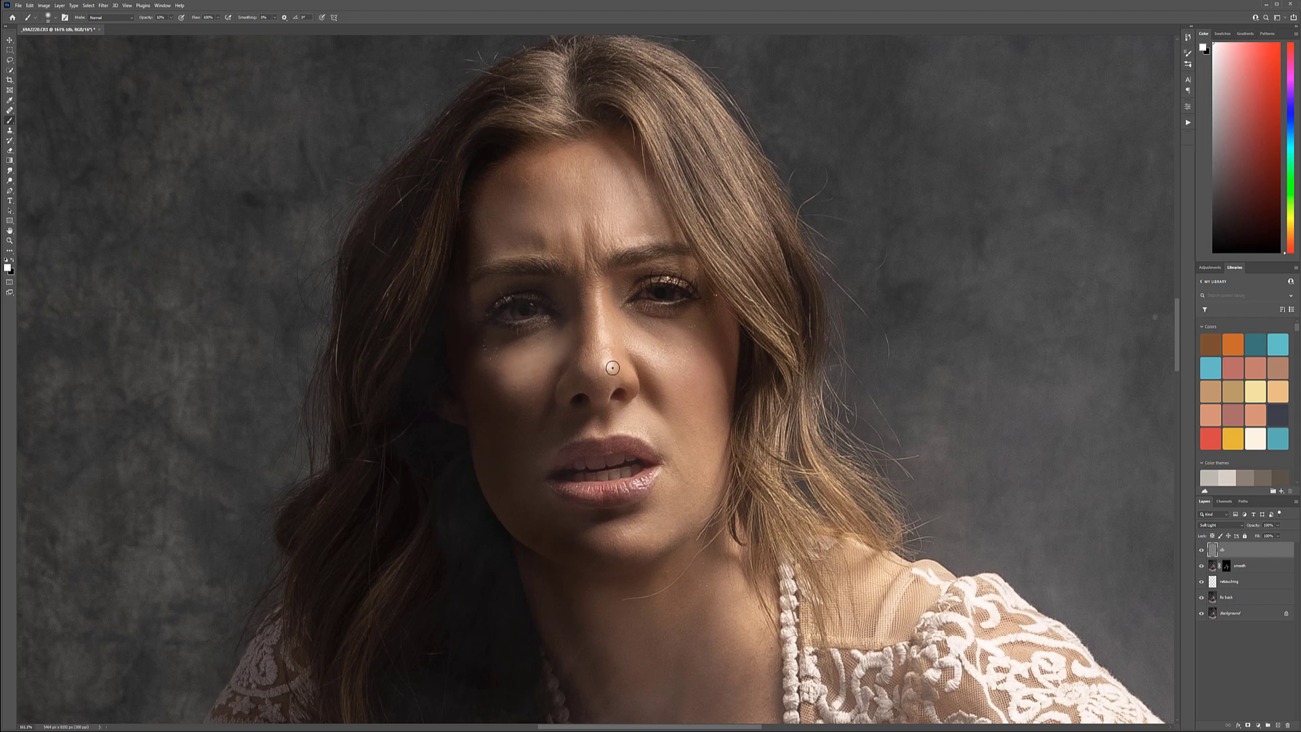
key("]")
key("]")
key("]")
key("]")
left_click_drag(618, 368, 628, 379)
Brighten the chin by painting white on the db layer with an adjusted brush size
key("]")
key("]")
key("]")
key("]")
key("[")
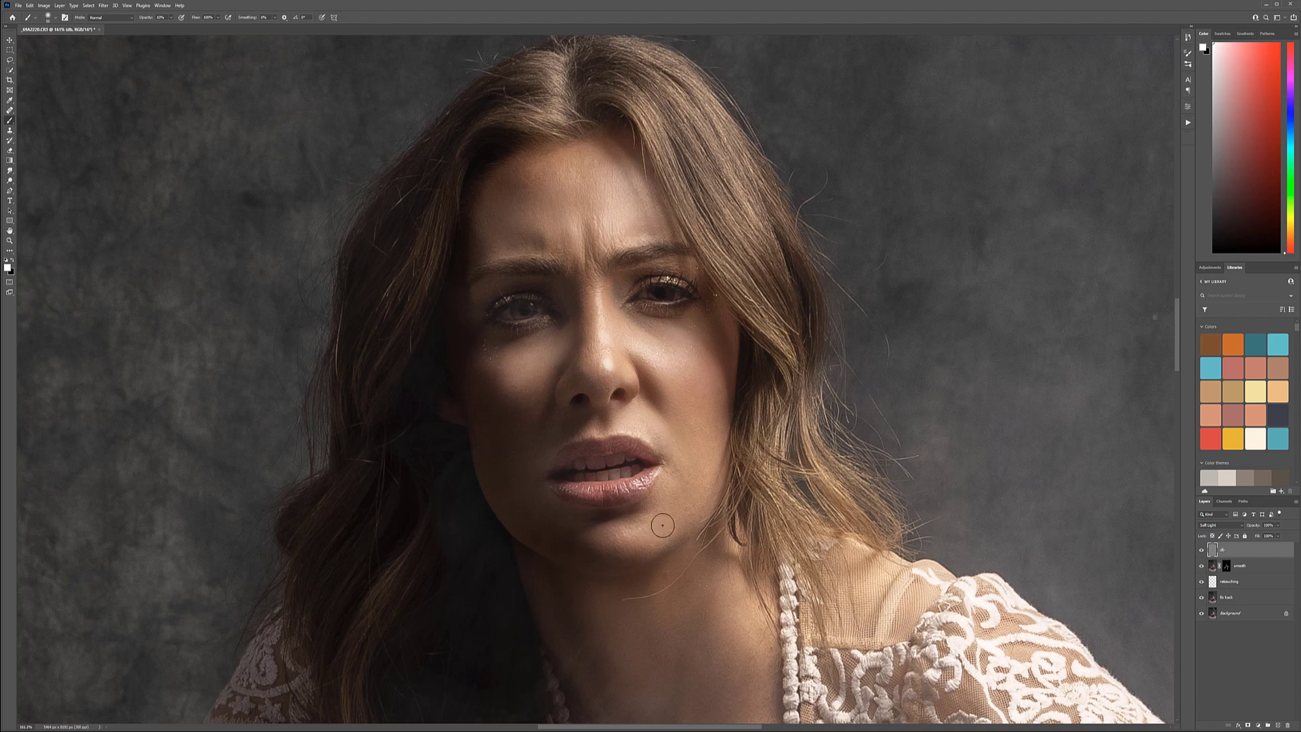
left_click_drag(629, 541, 631, 510)
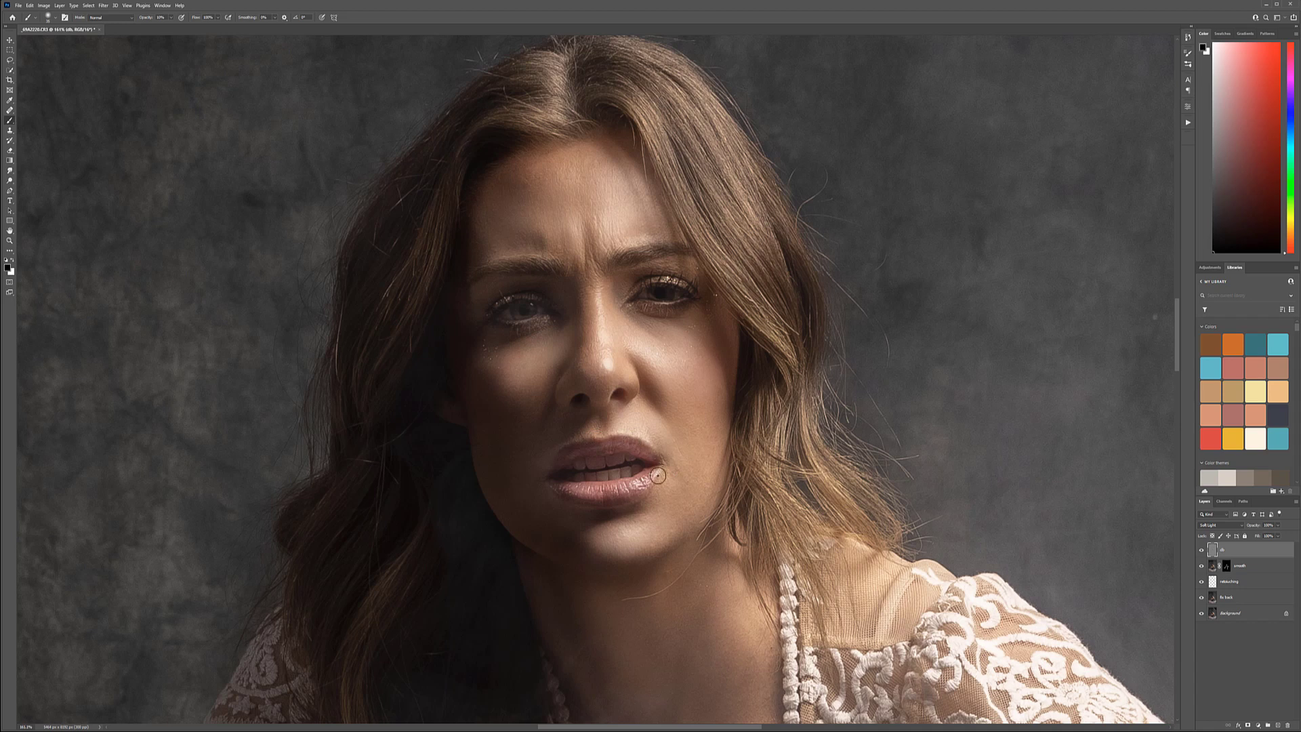
Compare the face with and without the db layer
left_click(1203, 550)
left_click(1203, 551)
left_click(1203, 550)
left_click(1203, 551)
scroll(697, 475, "down", 6)
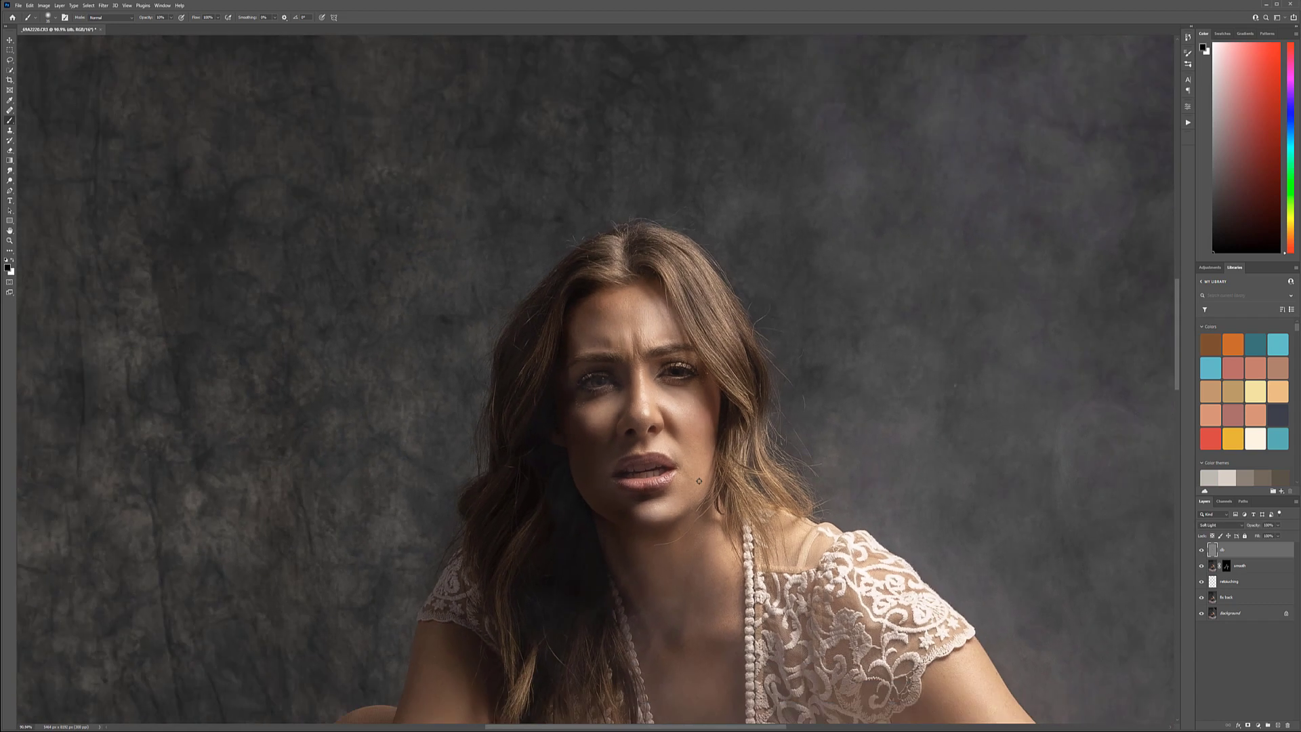
Set the foreground colour to 50% gray (808080) and paint over the upper lip on the db layer with an adjusted brush size
scroll(681, 453, "up", 10)
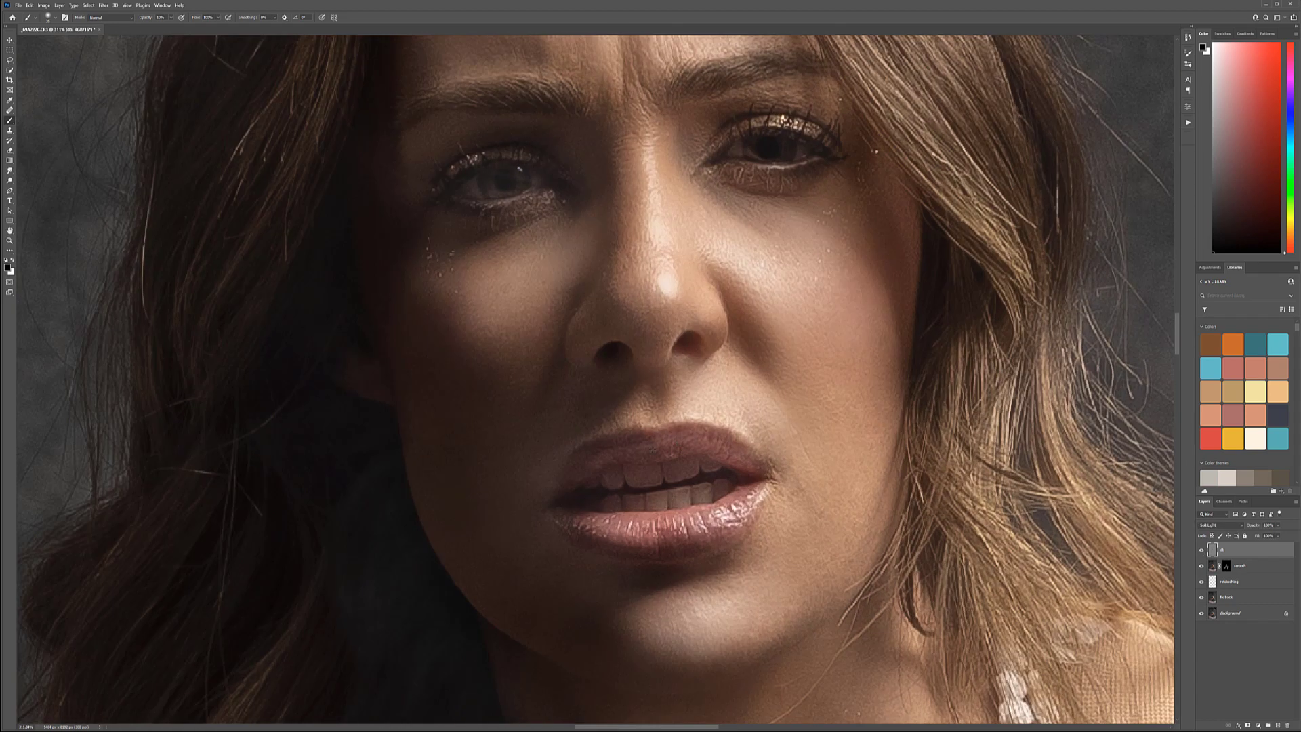
scroll(652, 441, "up", 3)
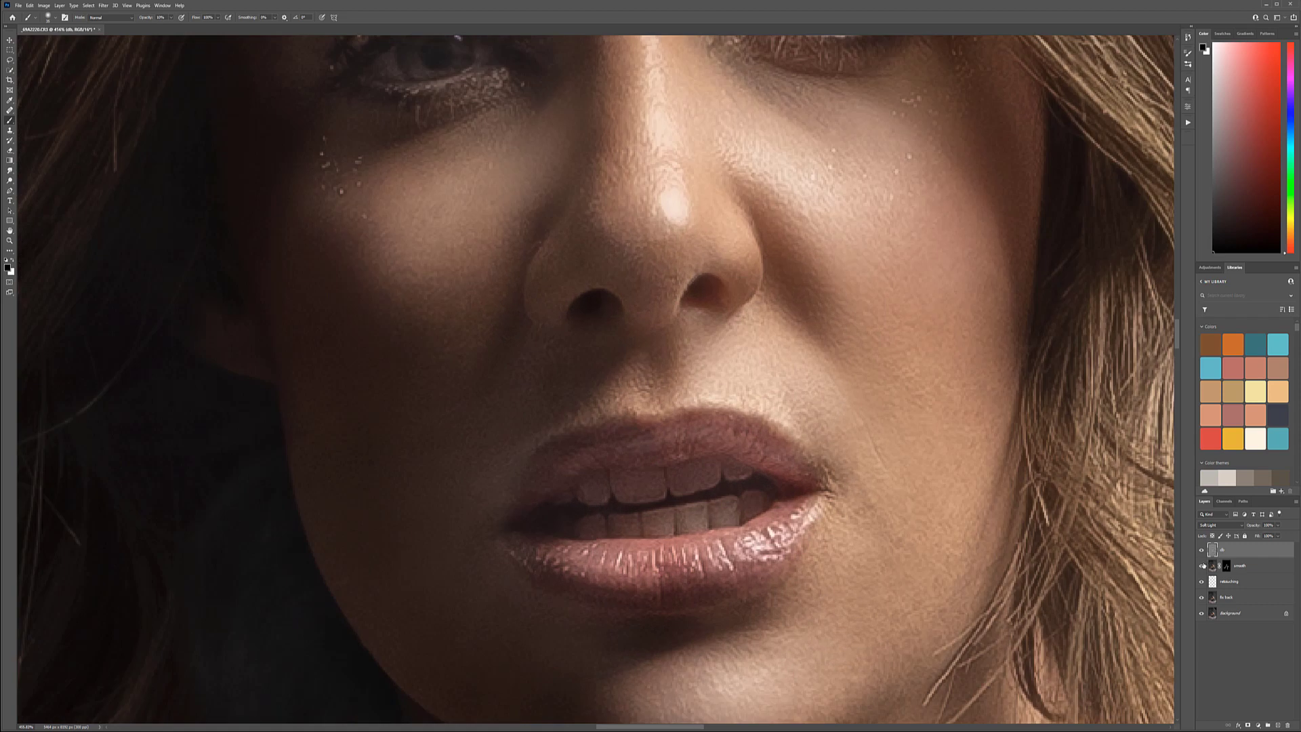
left_click(8, 267)
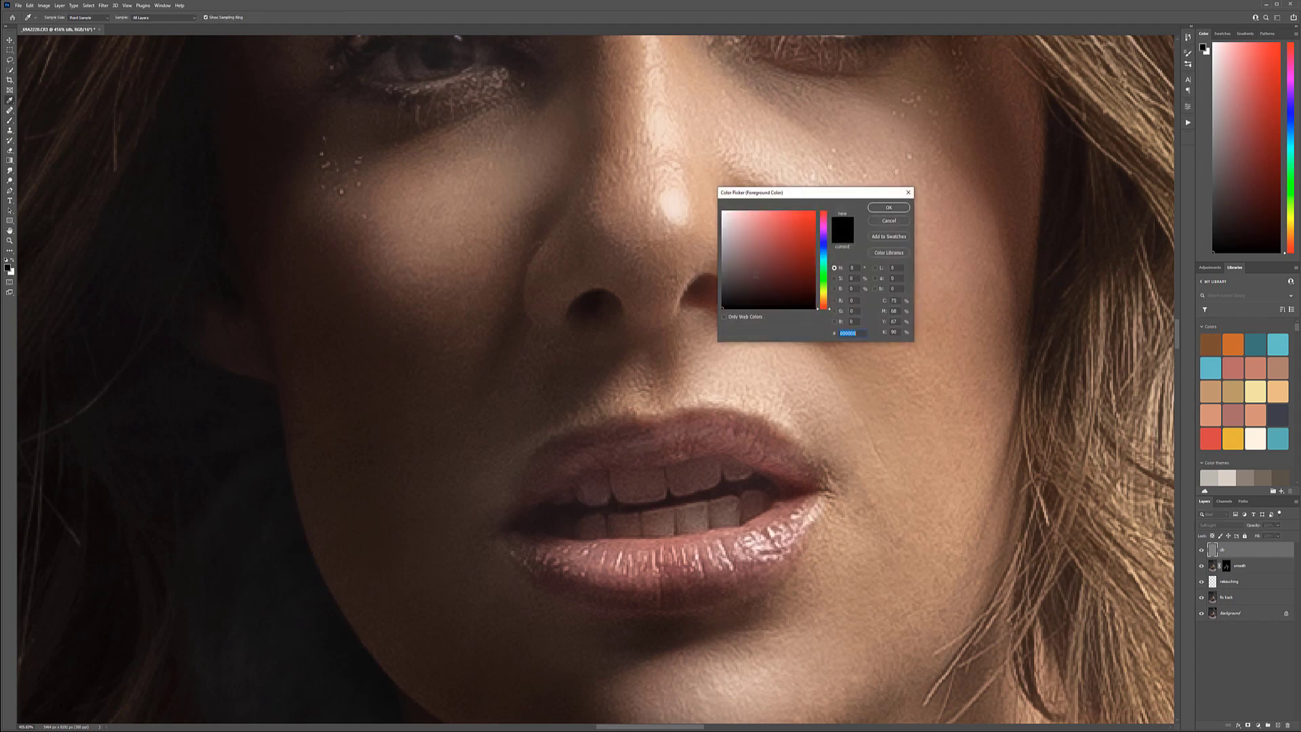
left_click(885, 208)
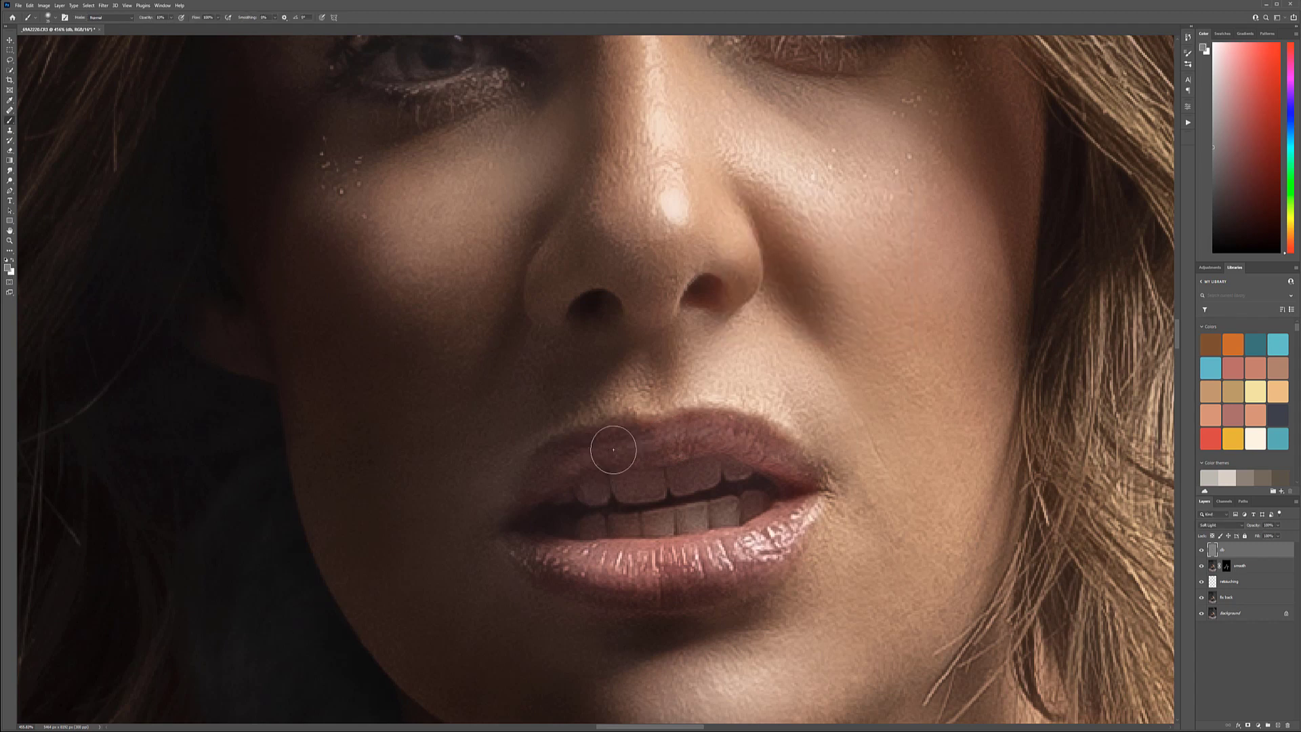
key("bracketleft")
key("bracketleft")
key("bracketleft")
key("bracketleft")
key("bracketleft")
key("bracketleft")
key("bracketright")
key("bracketright")
key("bracketright")
left_click_drag(570, 459, 621, 453)
Darken the shadow contours of the legs and feet by painting black on the db layer with a larger brush
scroll(737, 472, "down", 10)
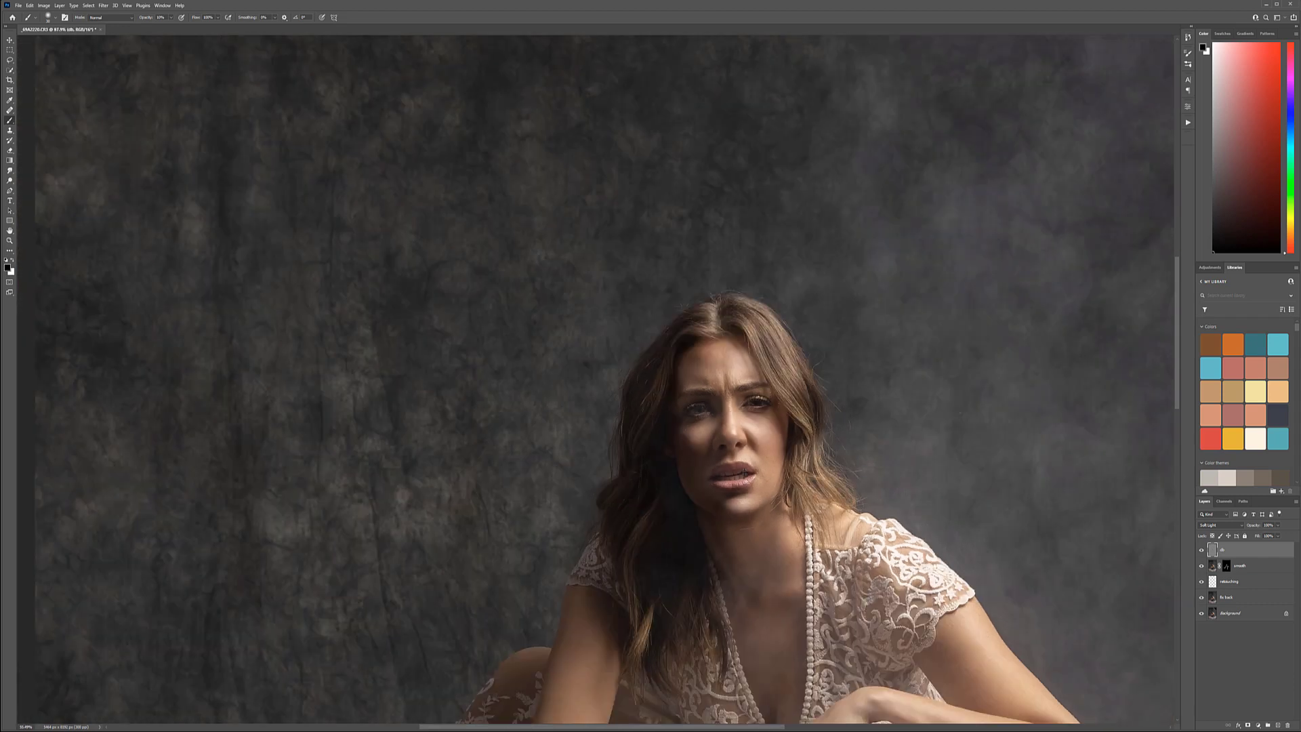
left_click_drag(860, 627, 707, 429)
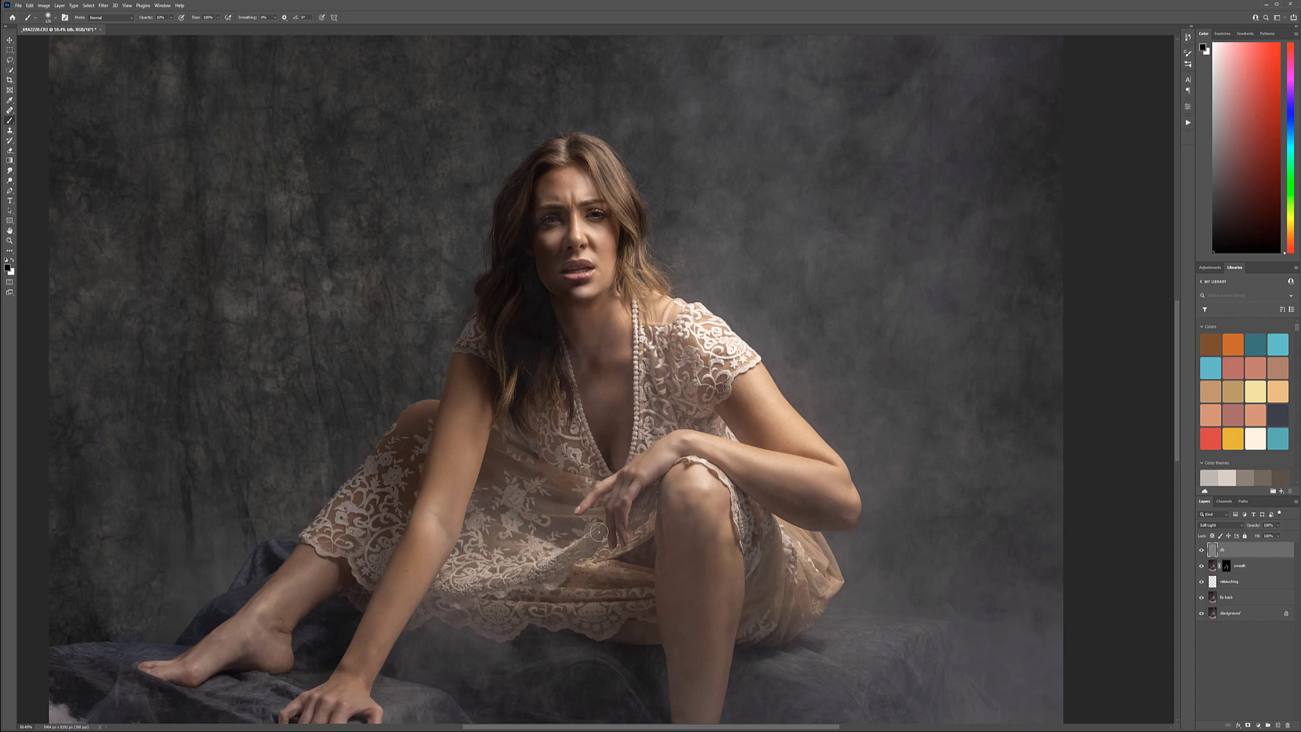
left_click_drag(734, 573, 726, 358)
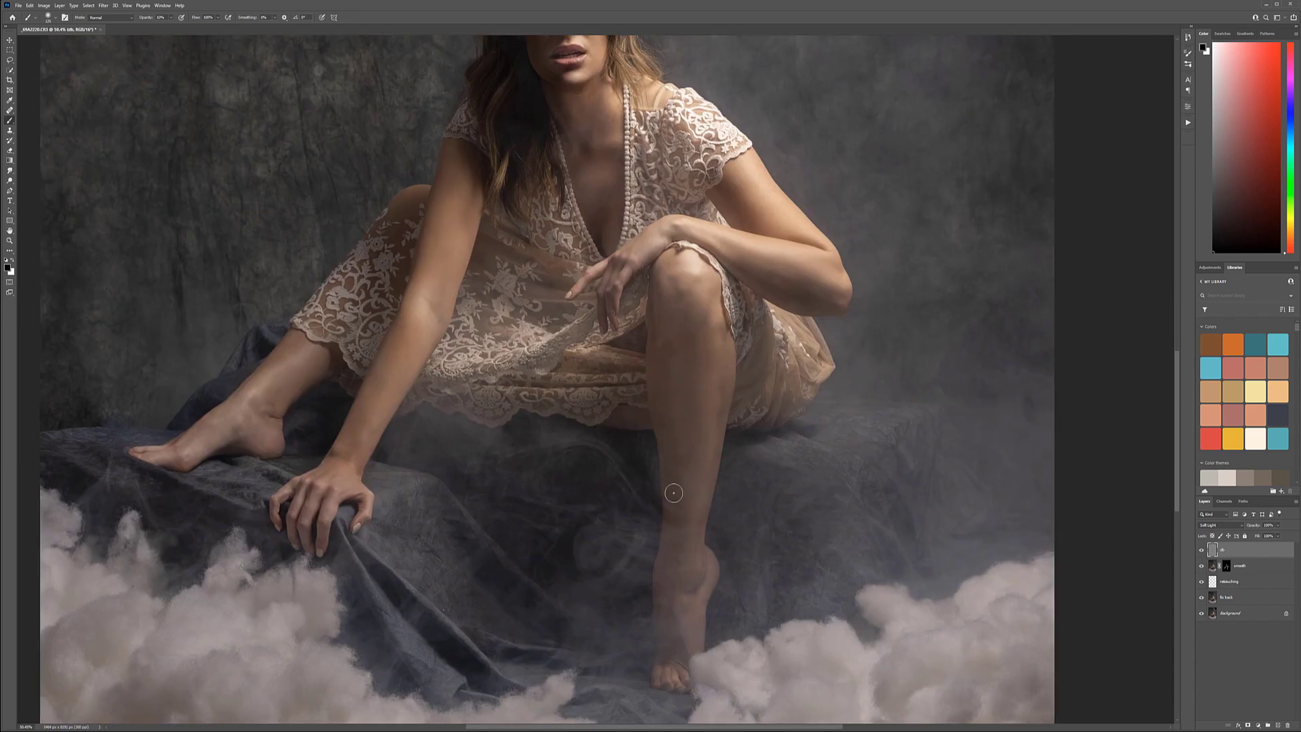
key("bracketright")
key("bracketright")
key("bracketright")
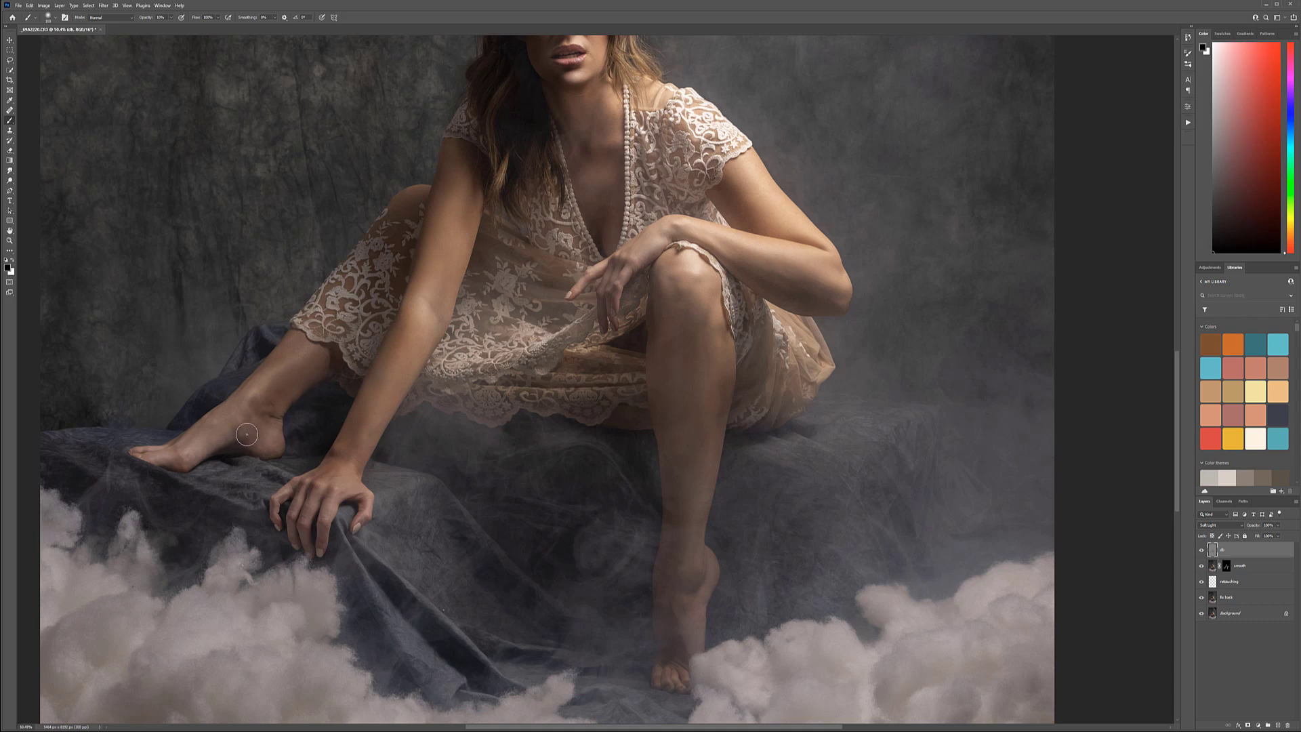
Brighten the highlights on the legs and arms by painting white on the db layer
key("x")
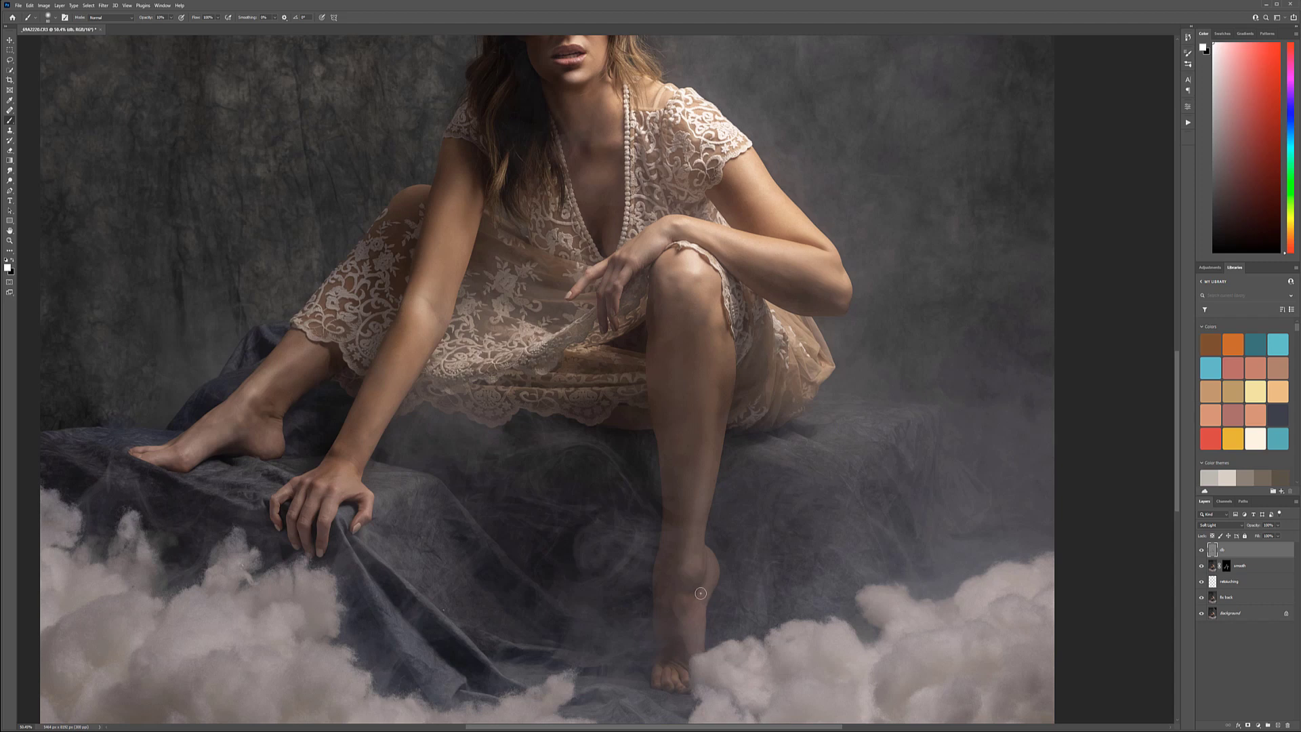
scroll(576, 274, "down", 1)
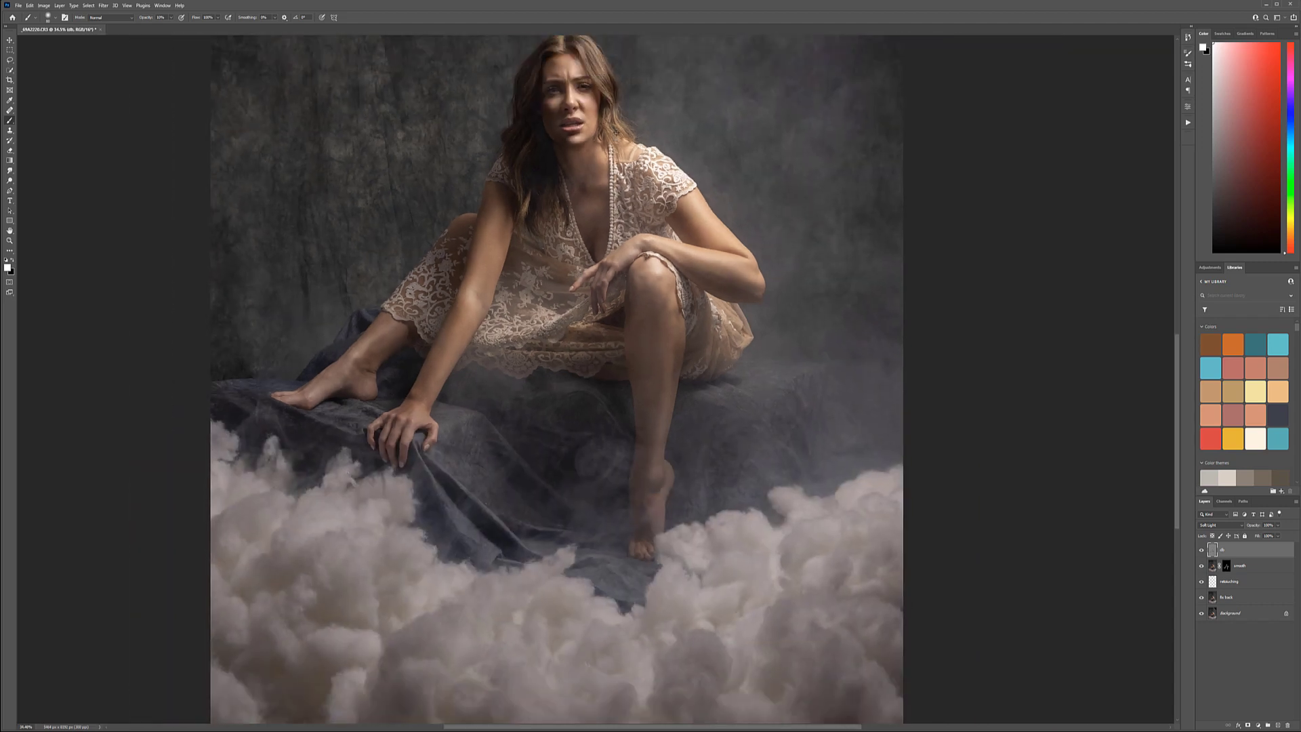
scroll(627, 237, "up", 1)
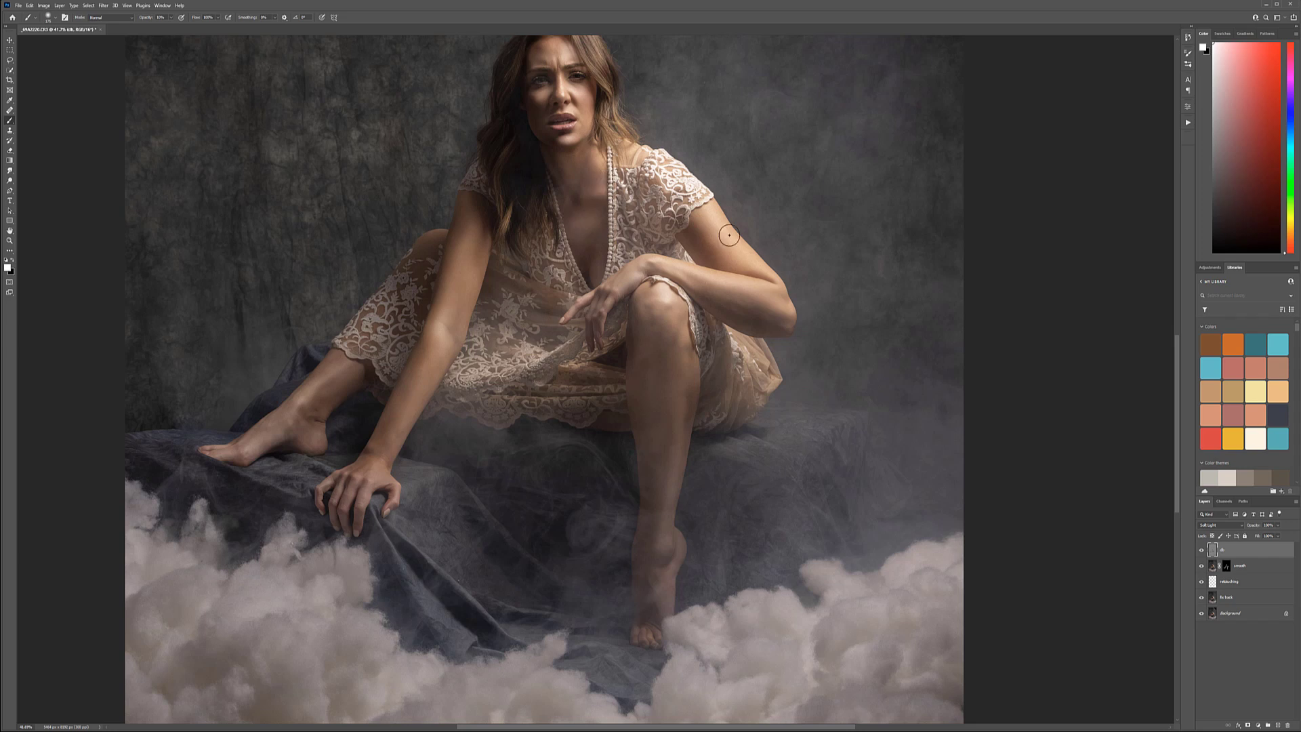
Compare the full figure with and without the db layer
scroll(555, 338, "down", 2)
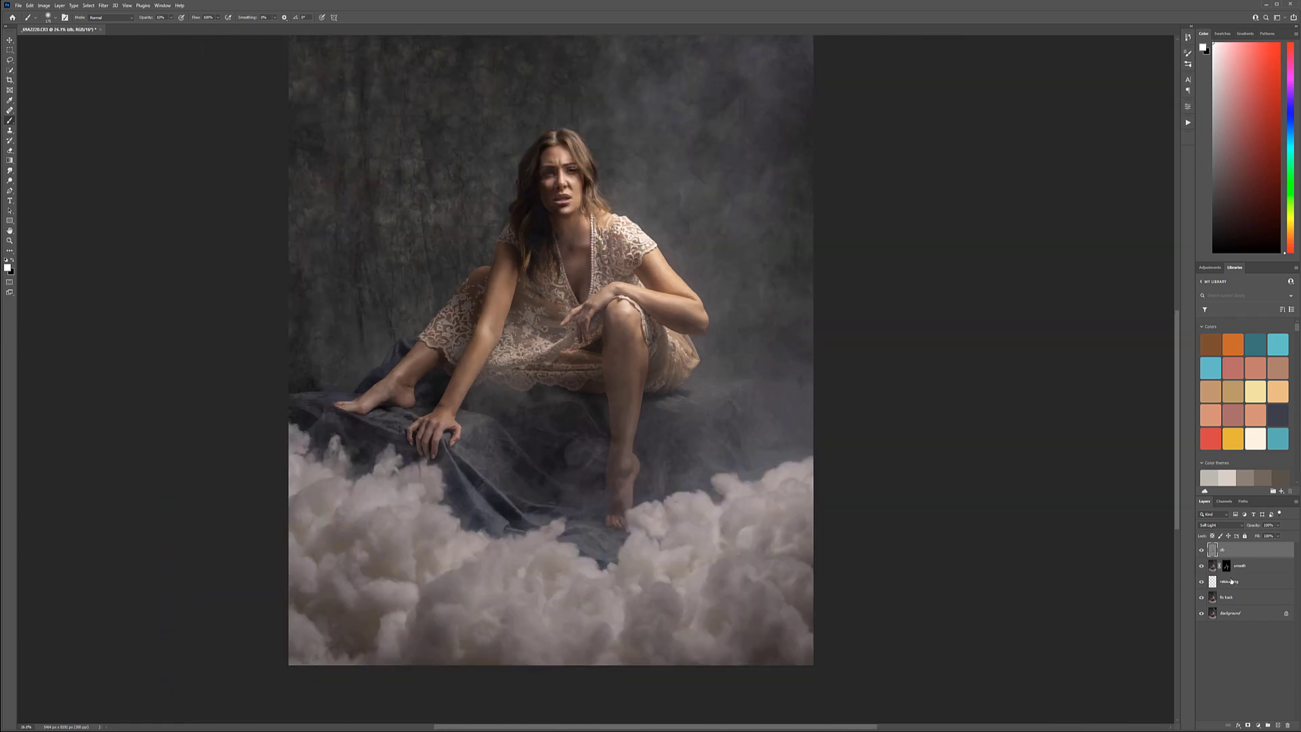
left_click(1203, 549)
left_click(1202, 549)
left_click(1202, 550)
left_click(1202, 549)
left_click(1202, 550)
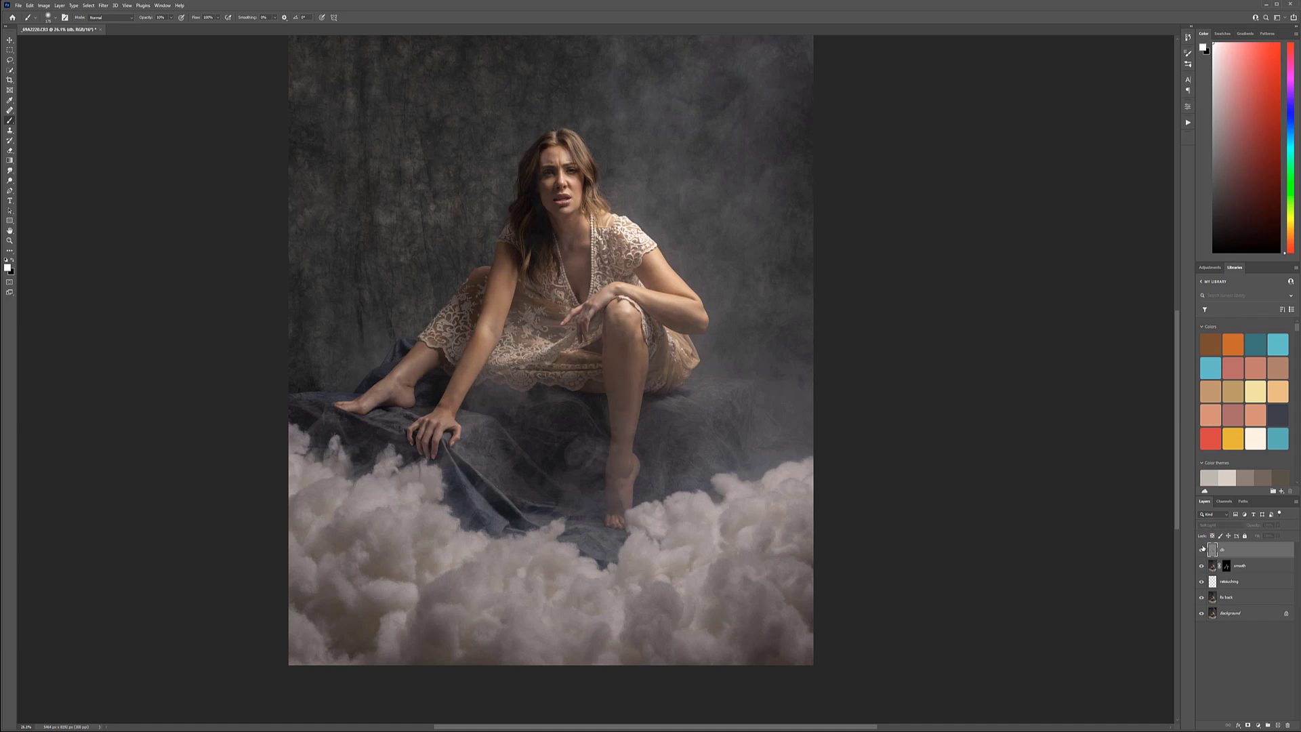
Deepen the shadows on the dress and around the raised knee by painting black on the db layer with a resized brush
key("bracketright")
key("bracketright")
key("bracketright")
key("x")
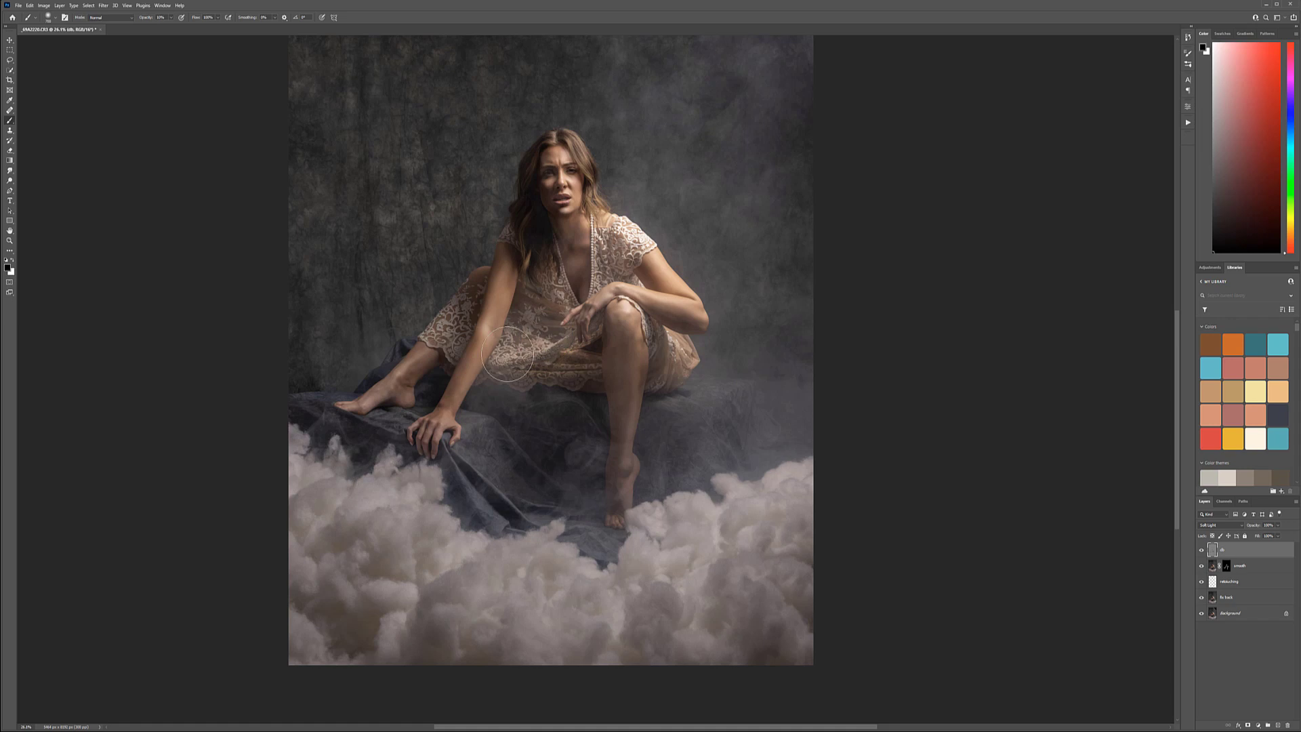
key("bracketleft")
key("bracketleft")
key("bracketleft")
key("bracketleft")
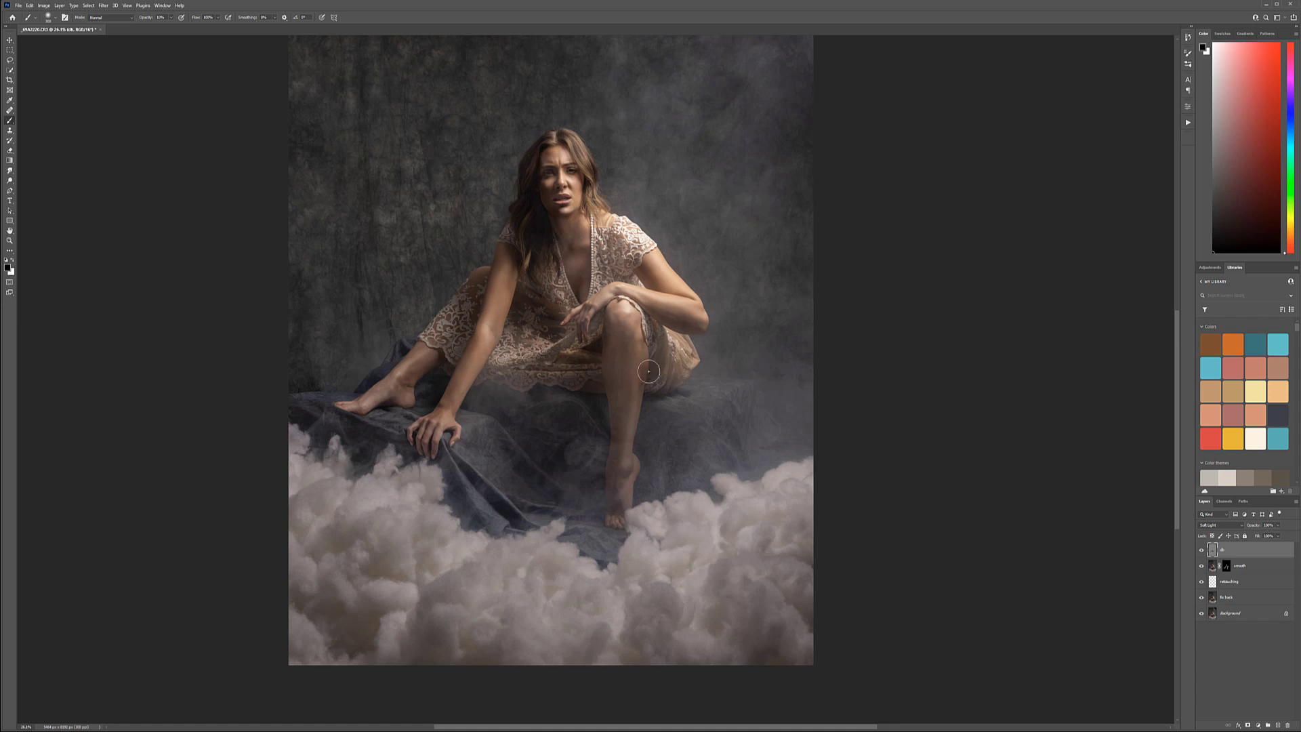
mouse_move(636, 260)
left_mouse_down()
mouse_move(600, 276)
mouse_move(619, 260)
mouse_move(633, 263)
left_mouse_up()
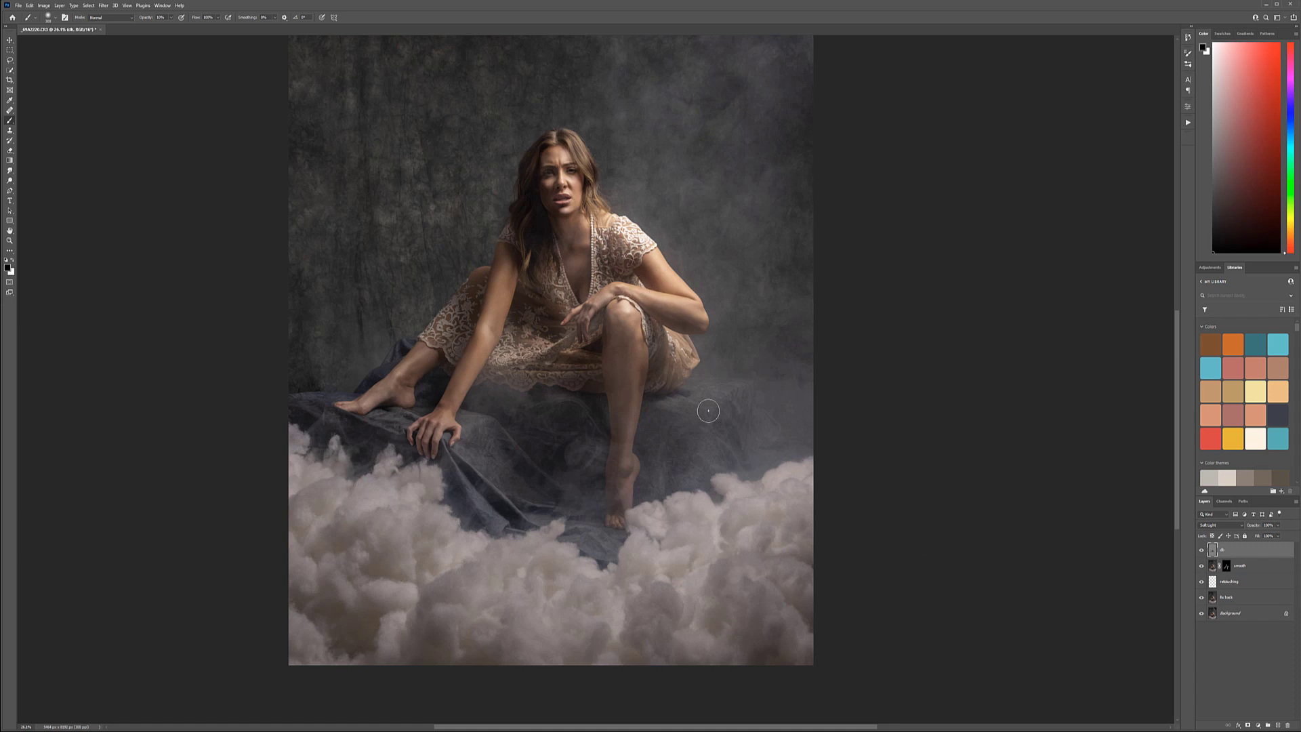
Check the whole image with the db layer hidden, shown and at reduced opacity, keeping the layer at 100%
scroll(696, 364, "down", 3)
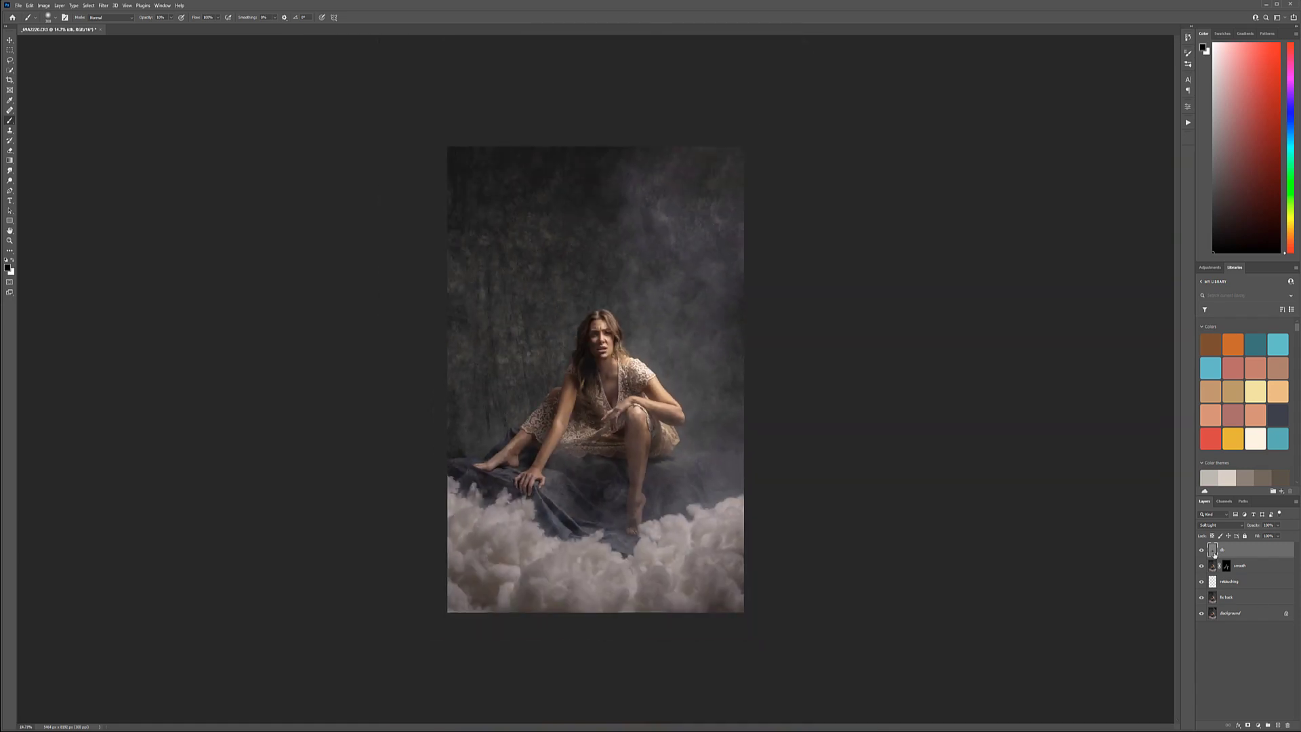
left_click(1202, 549)
left_click(1202, 550)
left_click(1278, 526)
left_click_drag(1260, 536, 1279, 536)
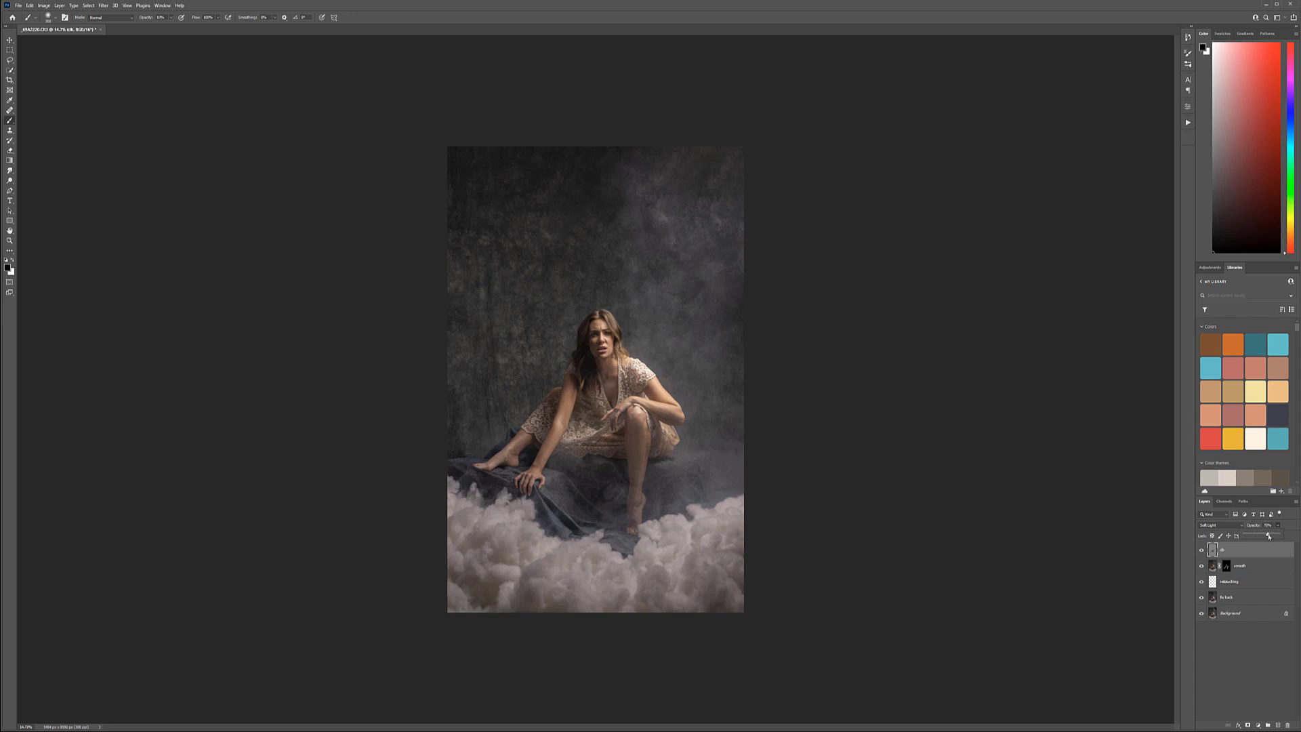
left_click(1281, 552)
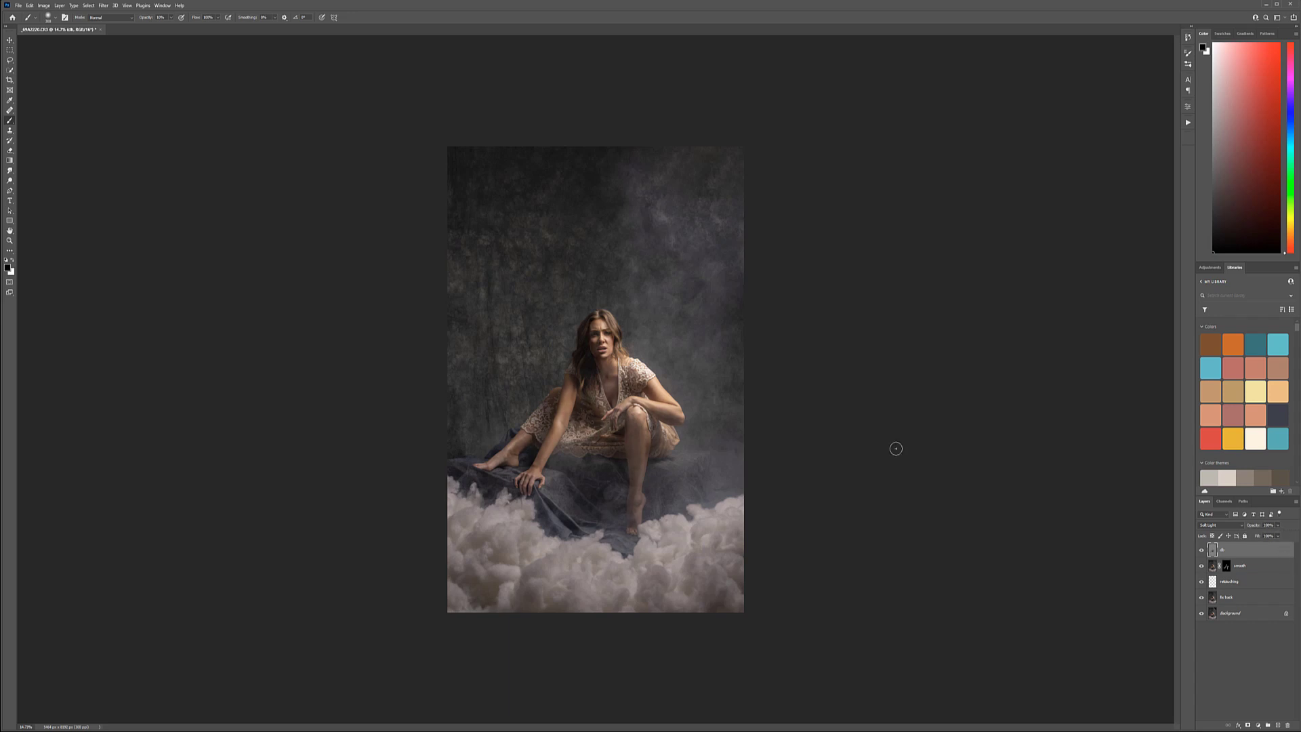
Stamp all visible layers into a new layer above db and name it hair
left_click(10, 42)
scroll(640, 336, "up", 16)
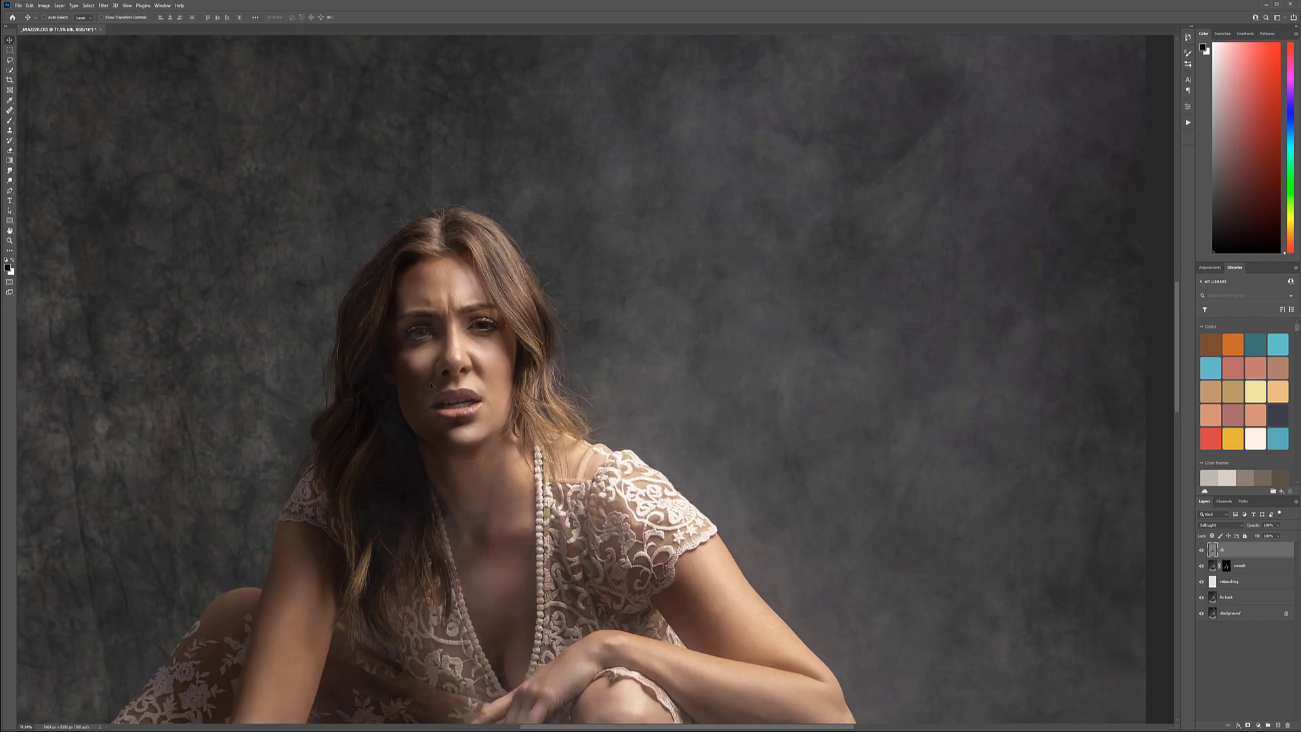
scroll(431, 385, "up", 2)
left_click_drag(434, 382, 522, 282)
left_click_drag(771, 177, 735, 254)
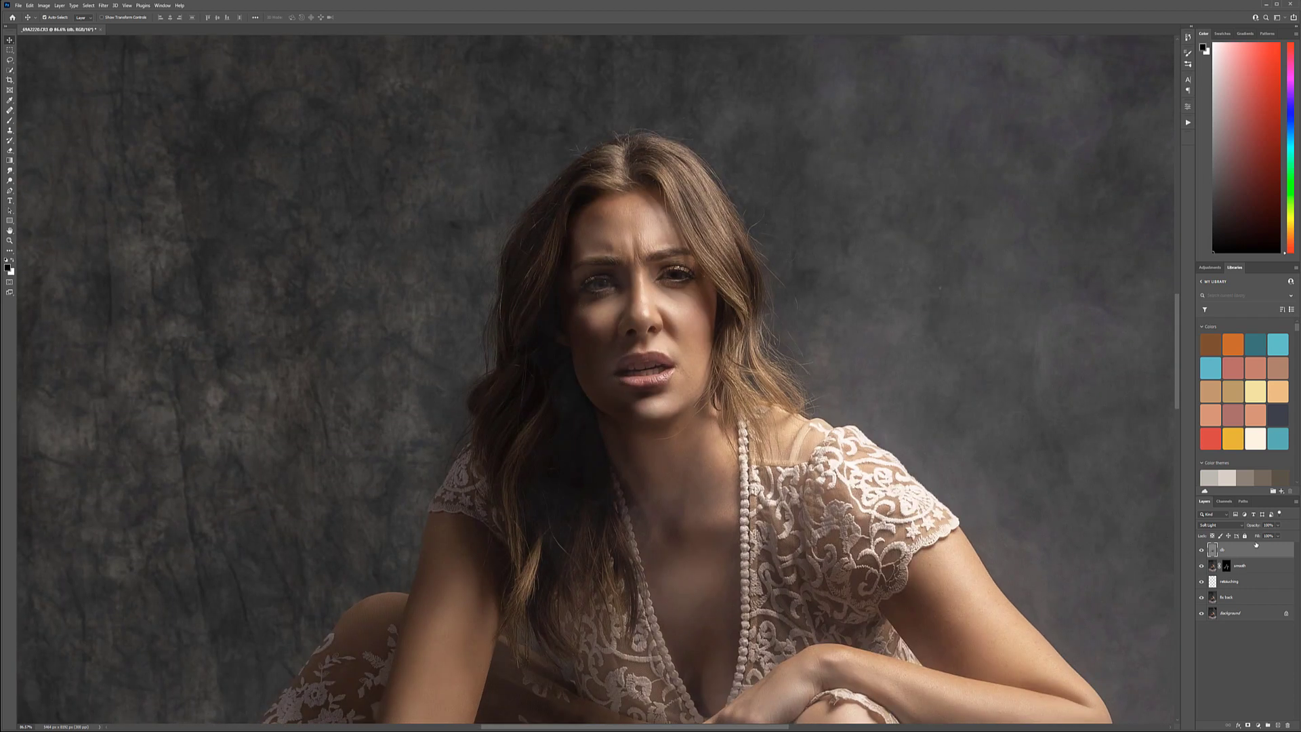
key("ctrl+shift+alt+e")
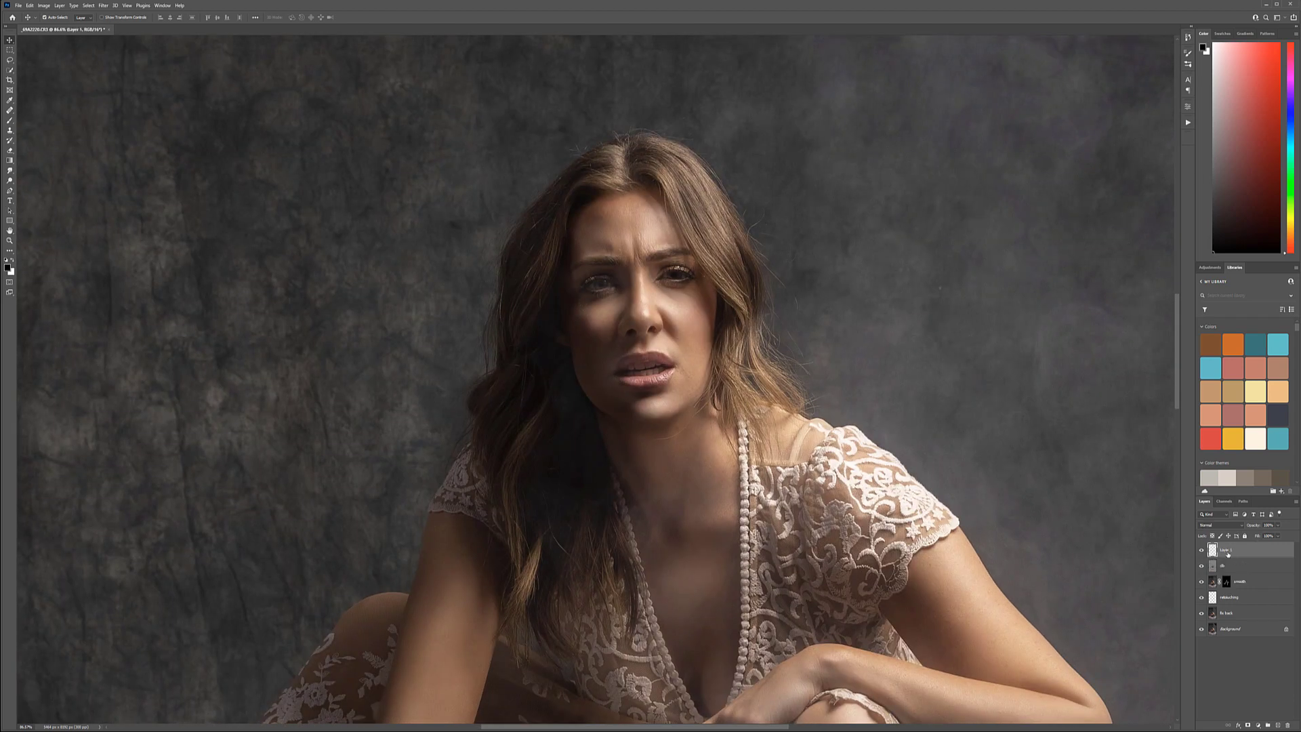
double_click(1226, 549)
type("he")
key("Return")
Apply the Oil Paint filter to the hair layer with Stylization 10, Cleanliness 10 and lighting enabled, checking the preview on the hair
left_click(108, 6)
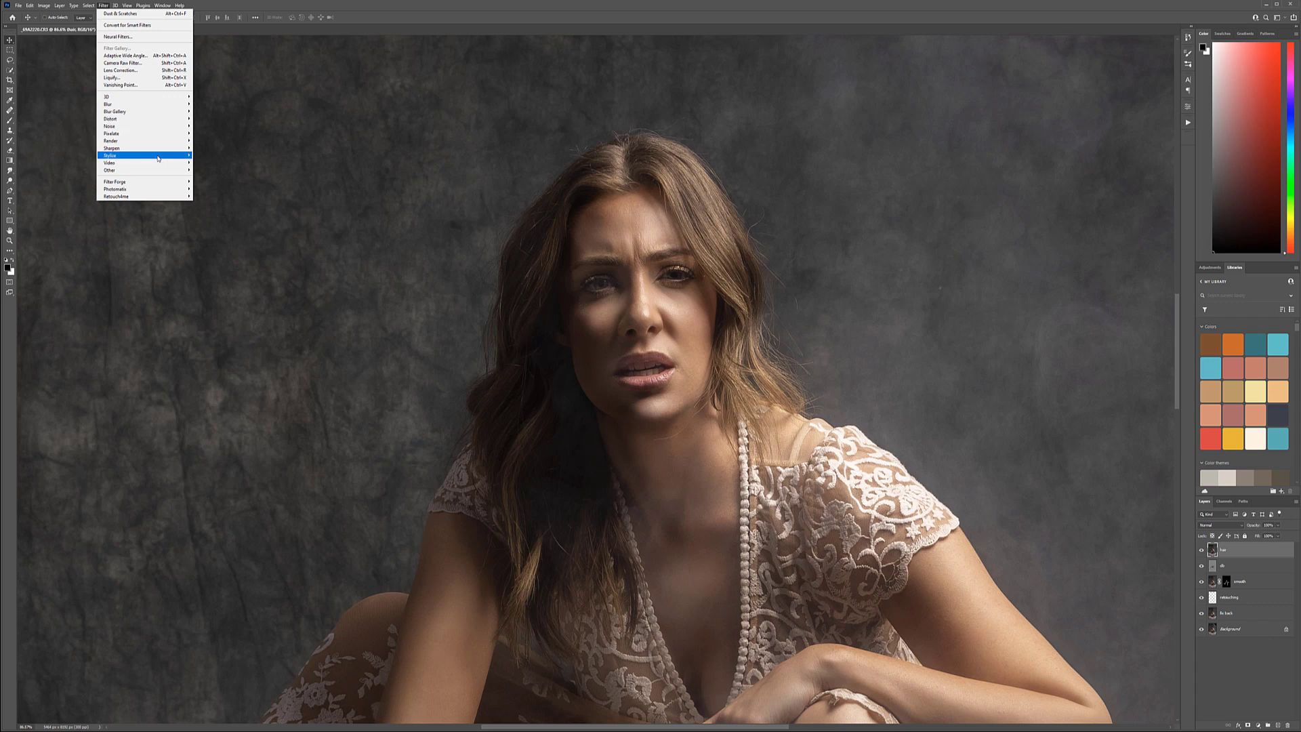
mouse_move(156, 157)
left_click(206, 184)
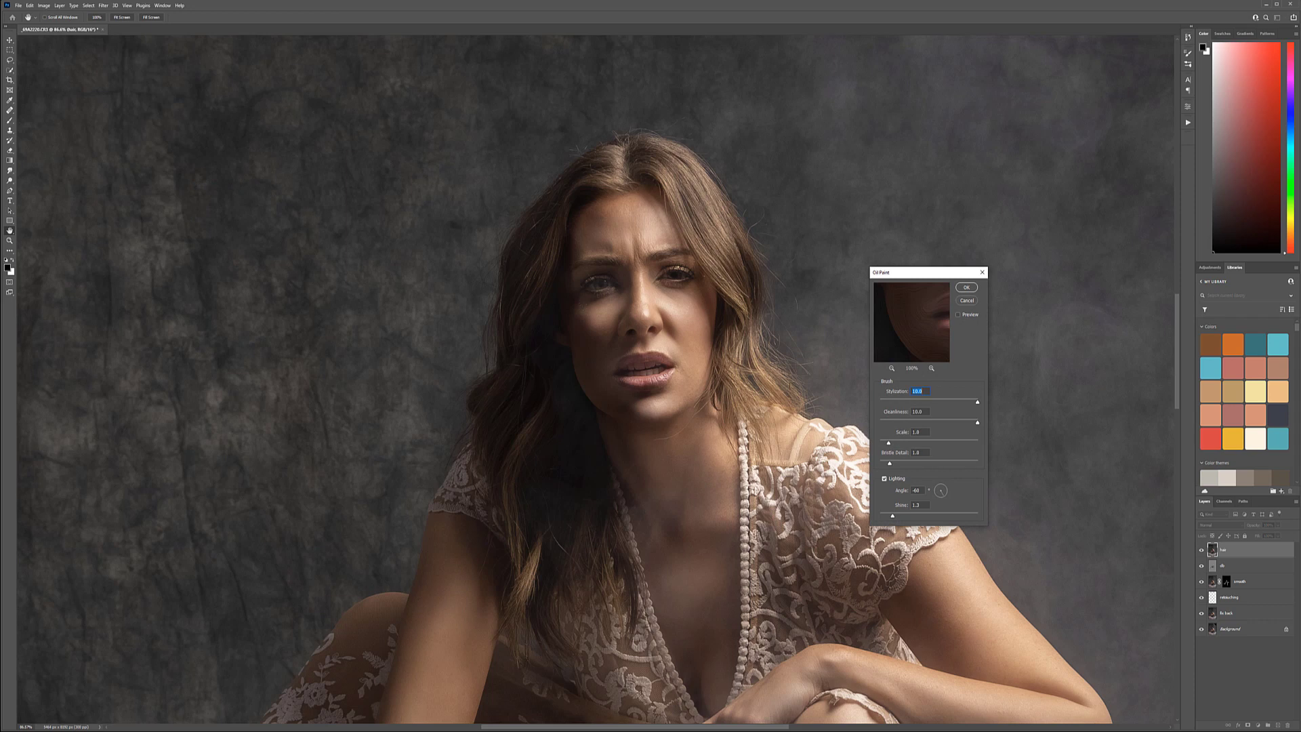
mouse_move(938, 303)
left_mouse_down()
mouse_move(903, 389)
mouse_move(964, 406)
mouse_move(933, 372)
left_mouse_up()
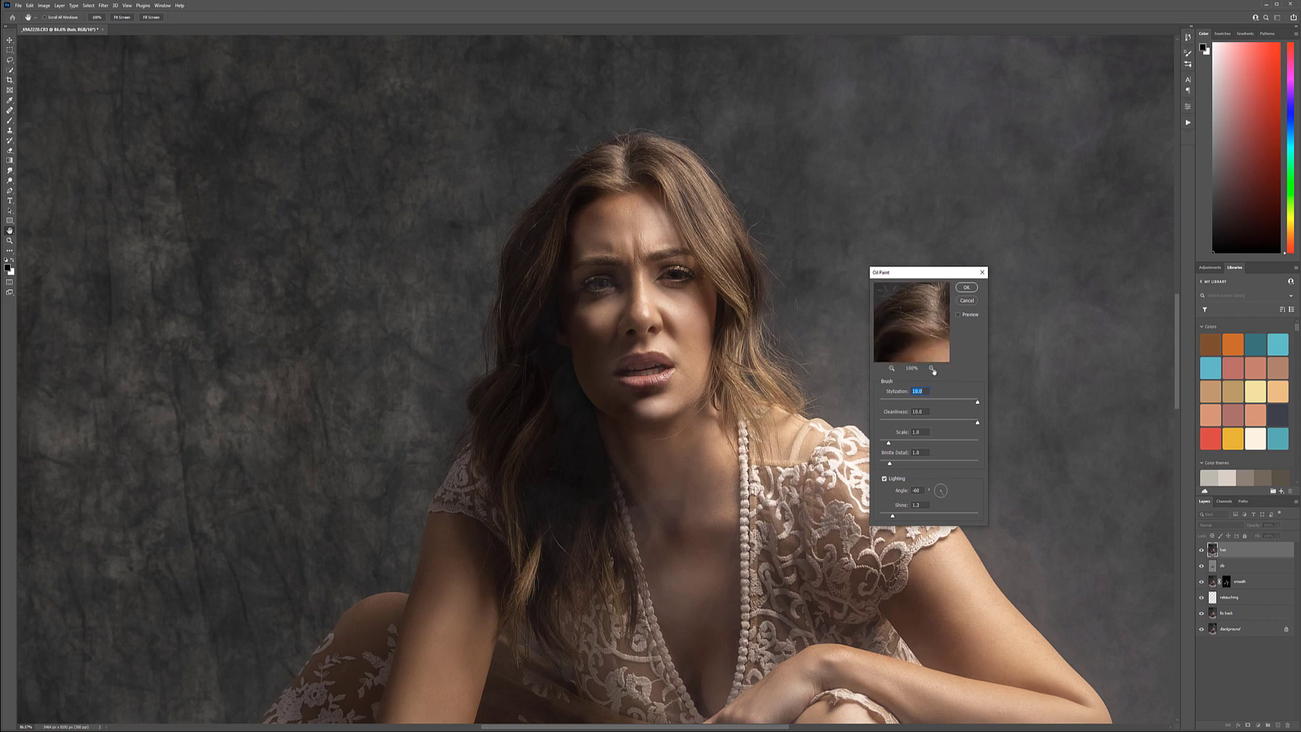
left_click(885, 479)
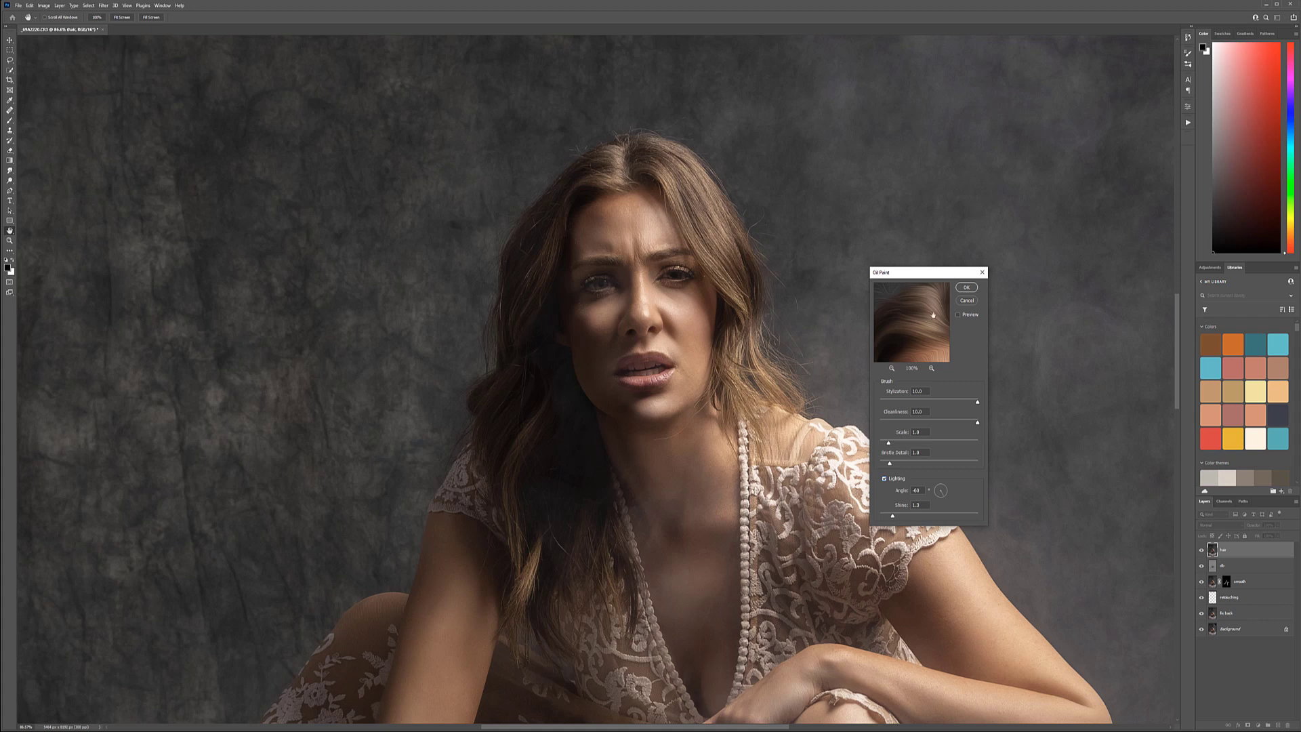
left_click(967, 287)
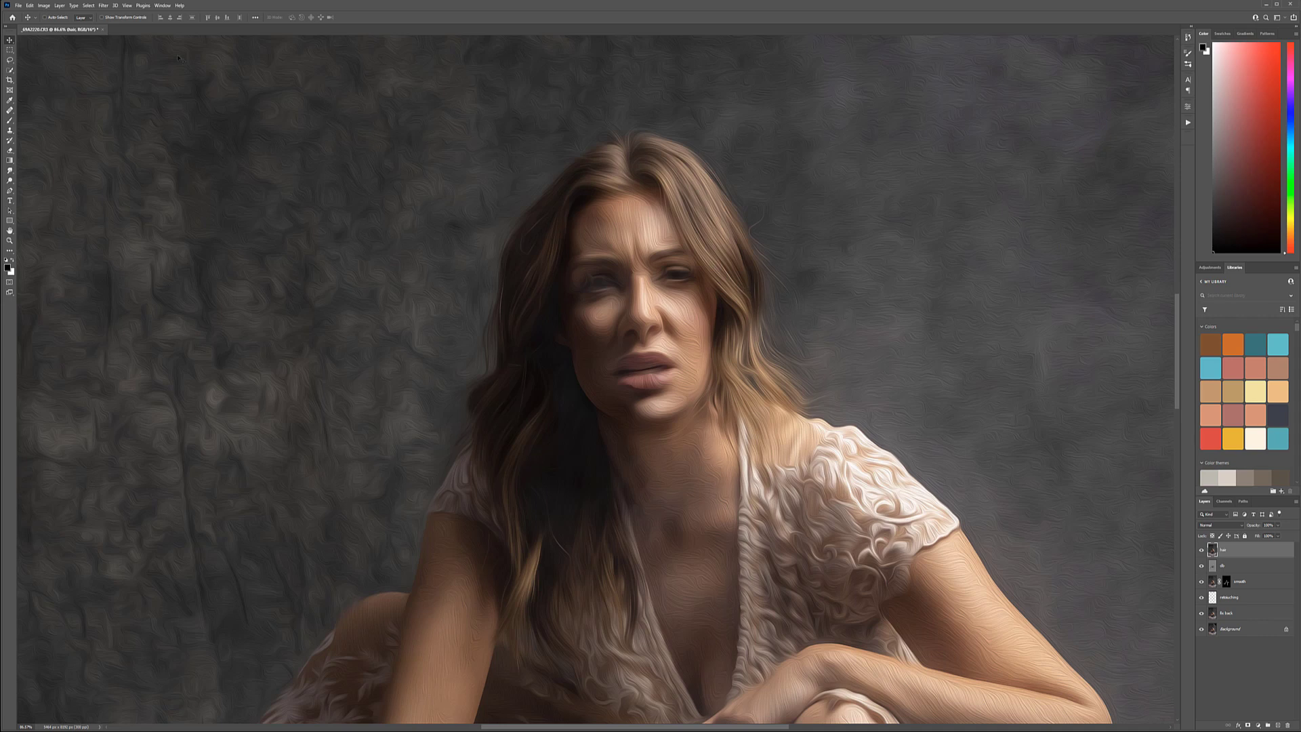
Sharpen the oil-painted hair layer with the Unsharp Mask filter
left_click(104, 5)
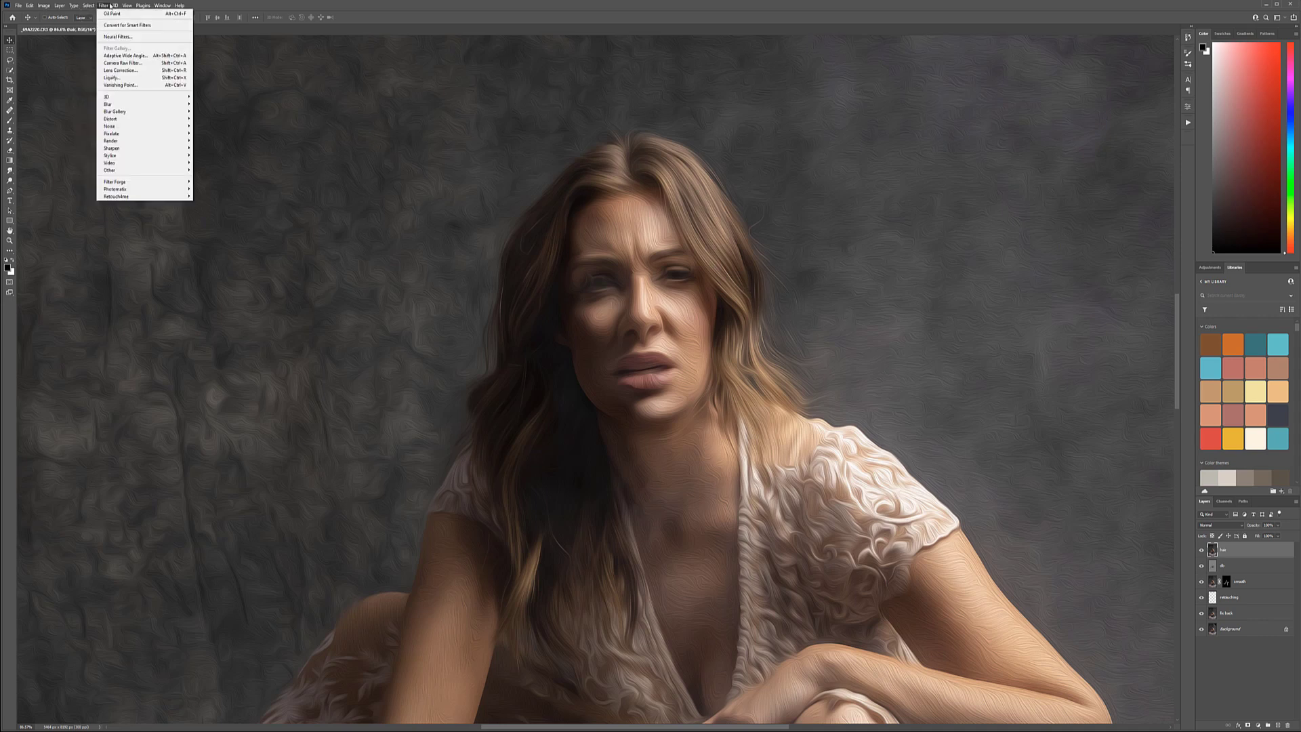
mouse_move(157, 149)
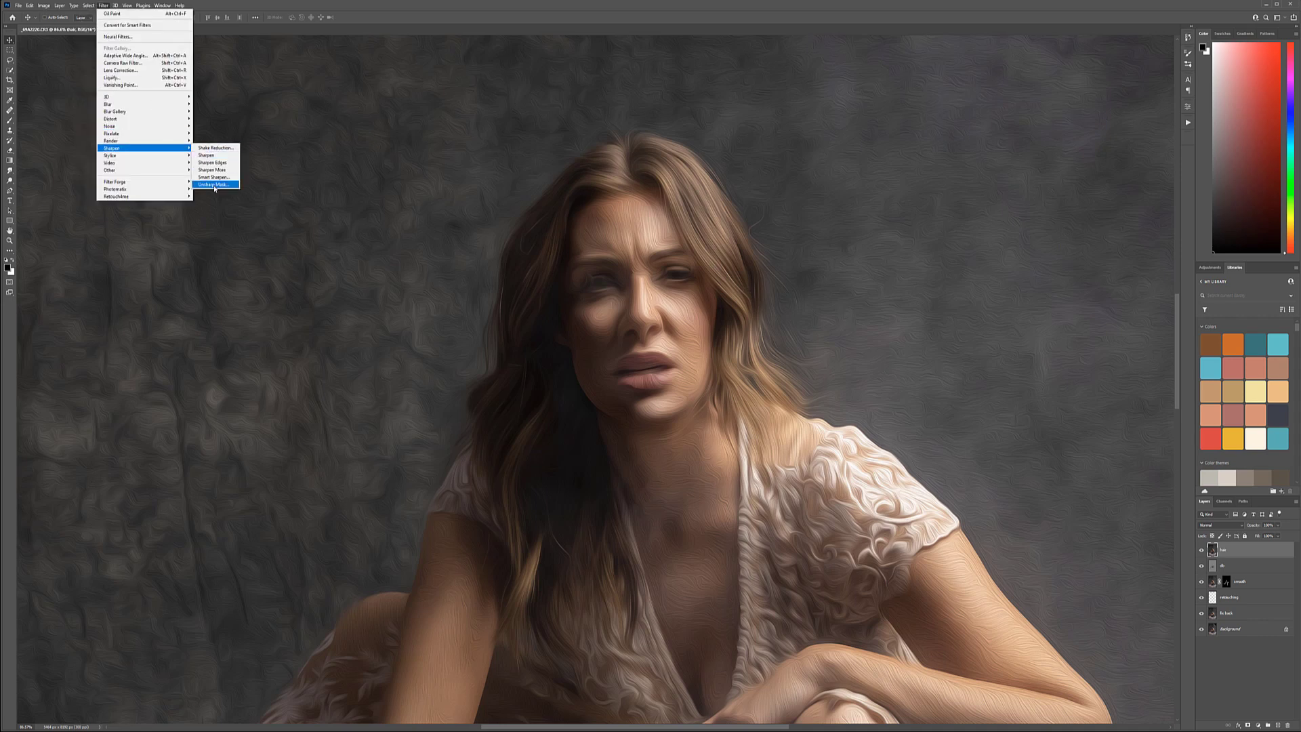
left_click(213, 185)
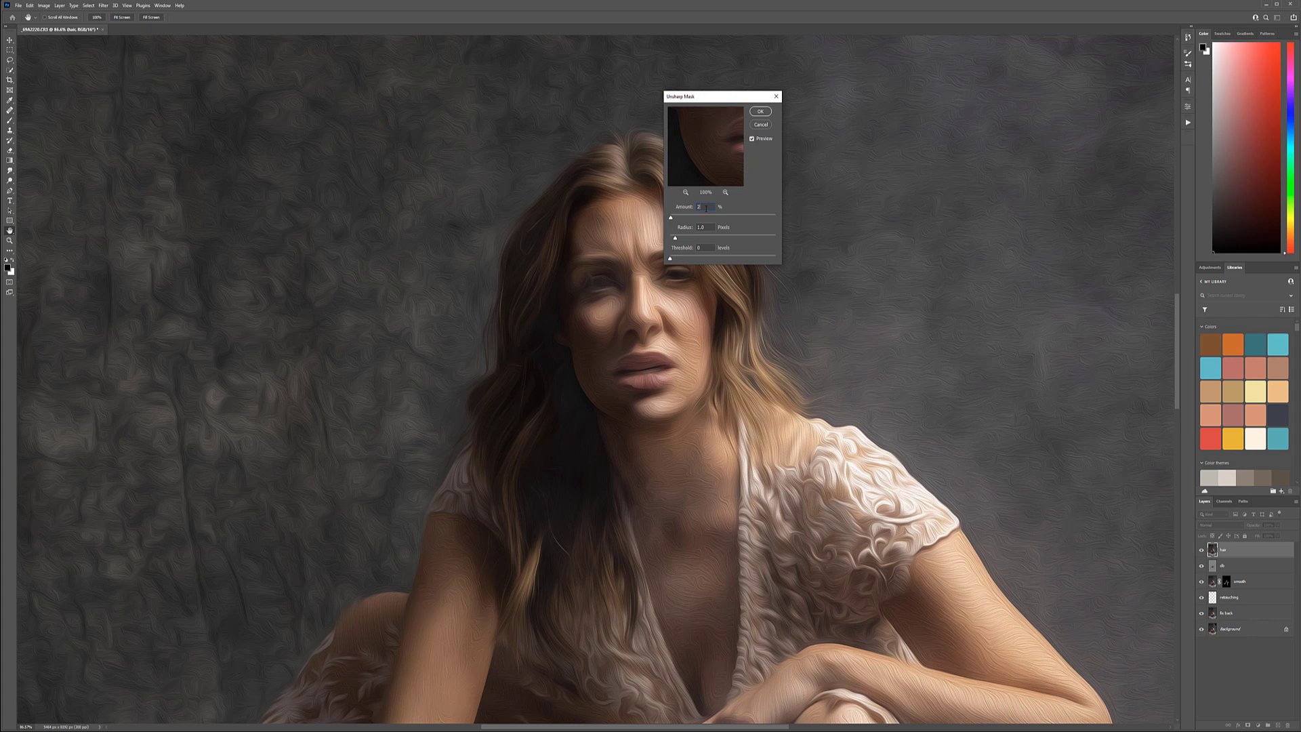
left_click(769, 113)
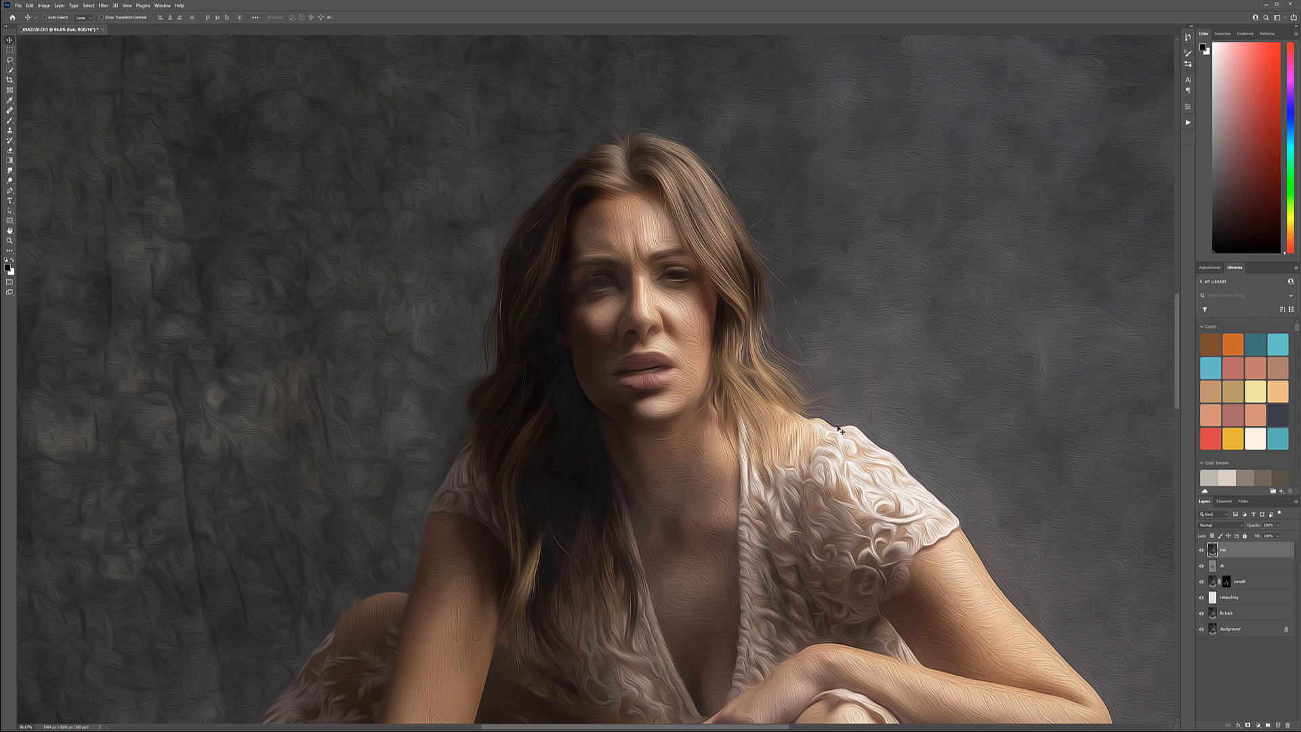
Add a black mask to the hair layer and paint it white over the long hair beside the shadowed side of her face
left_click(1247, 725, "alt")
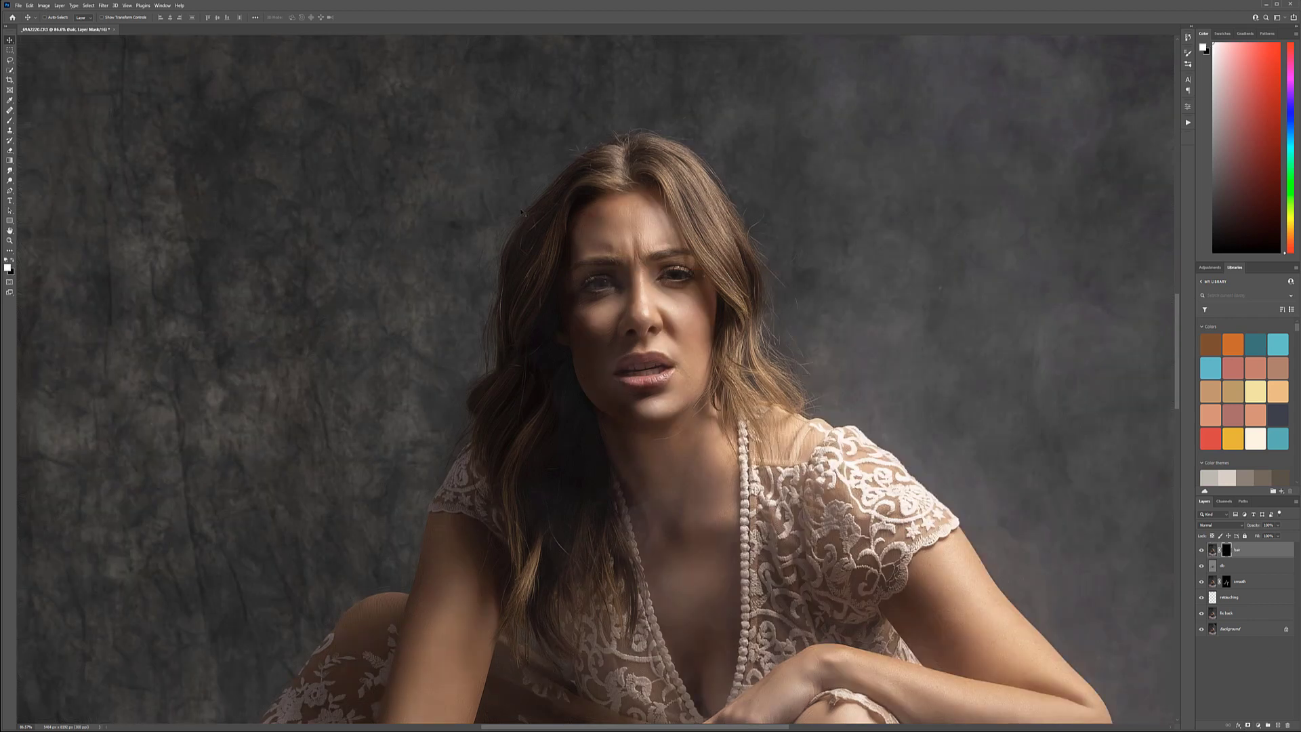
key("b")
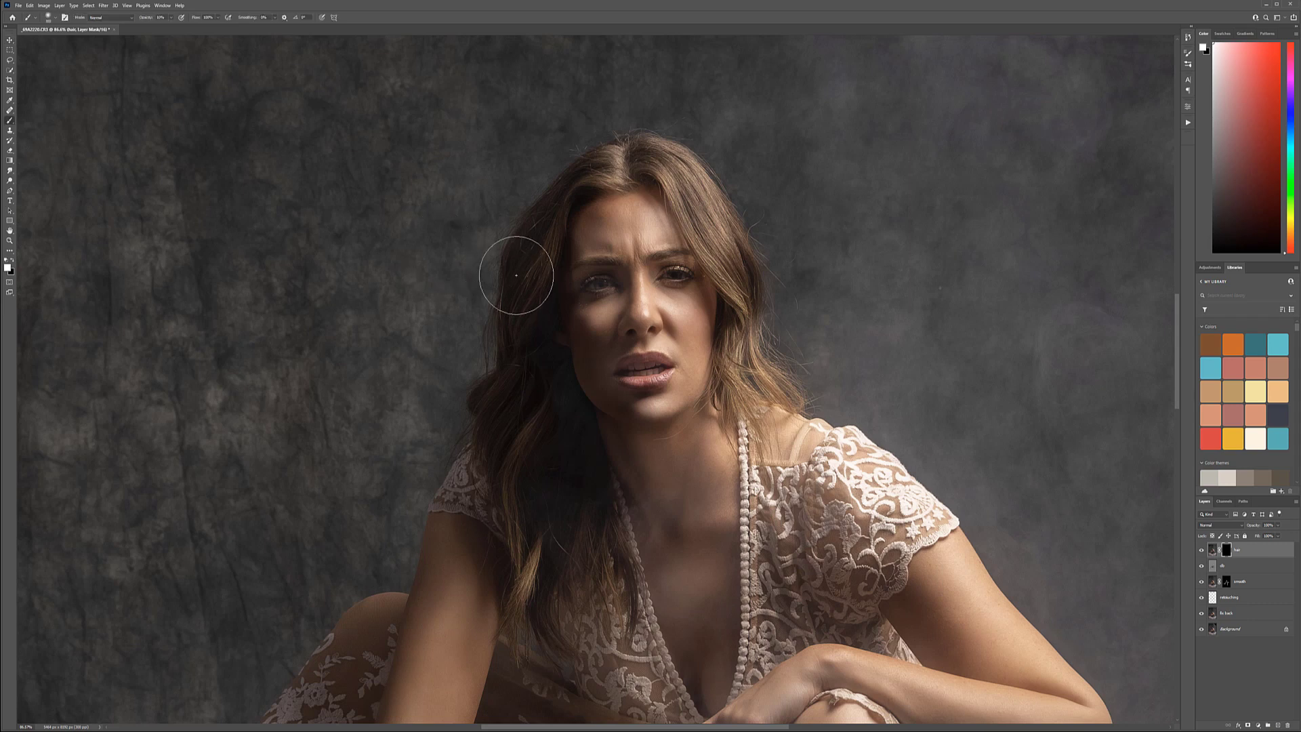
scroll(539, 317, "up", 2)
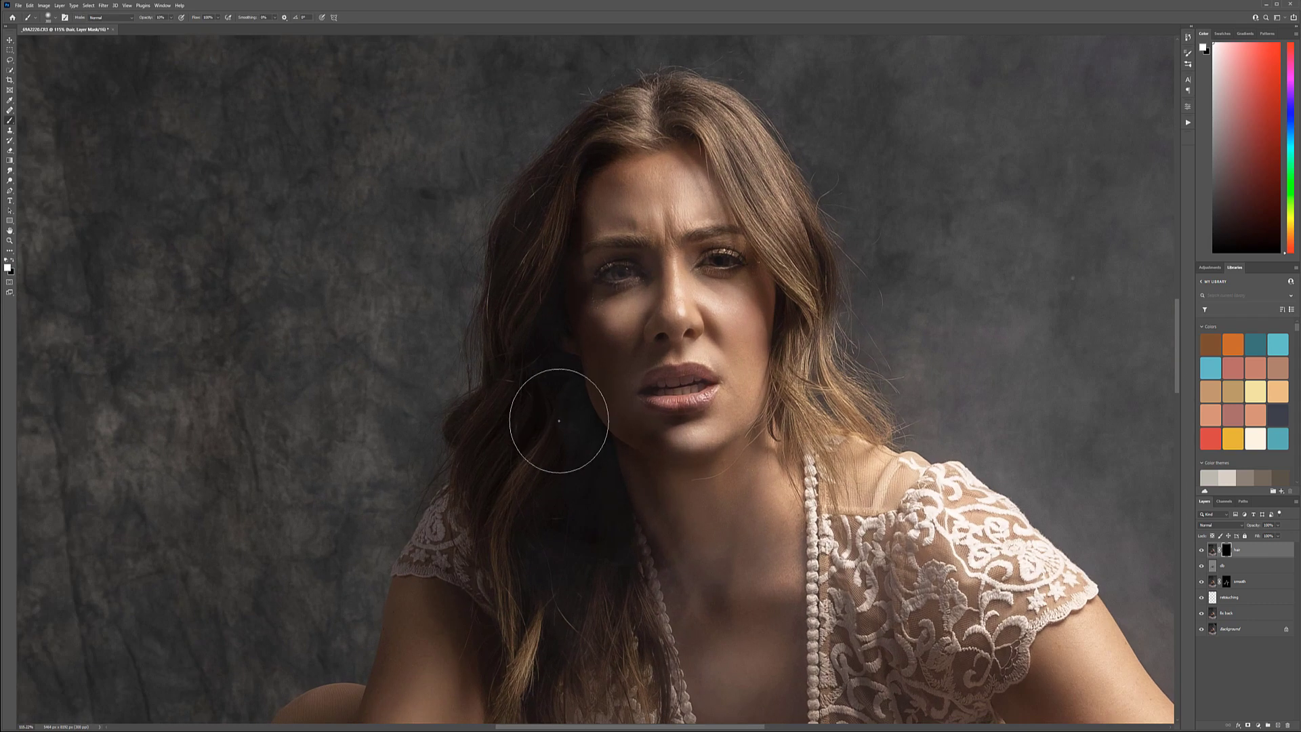
key("[")
key("[")
key("[")
mouse_move(438, 525)
left_mouse_down()
mouse_move(516, 384)
mouse_move(527, 509)
left_mouse_up()
scroll(567, 445, "down", 3)
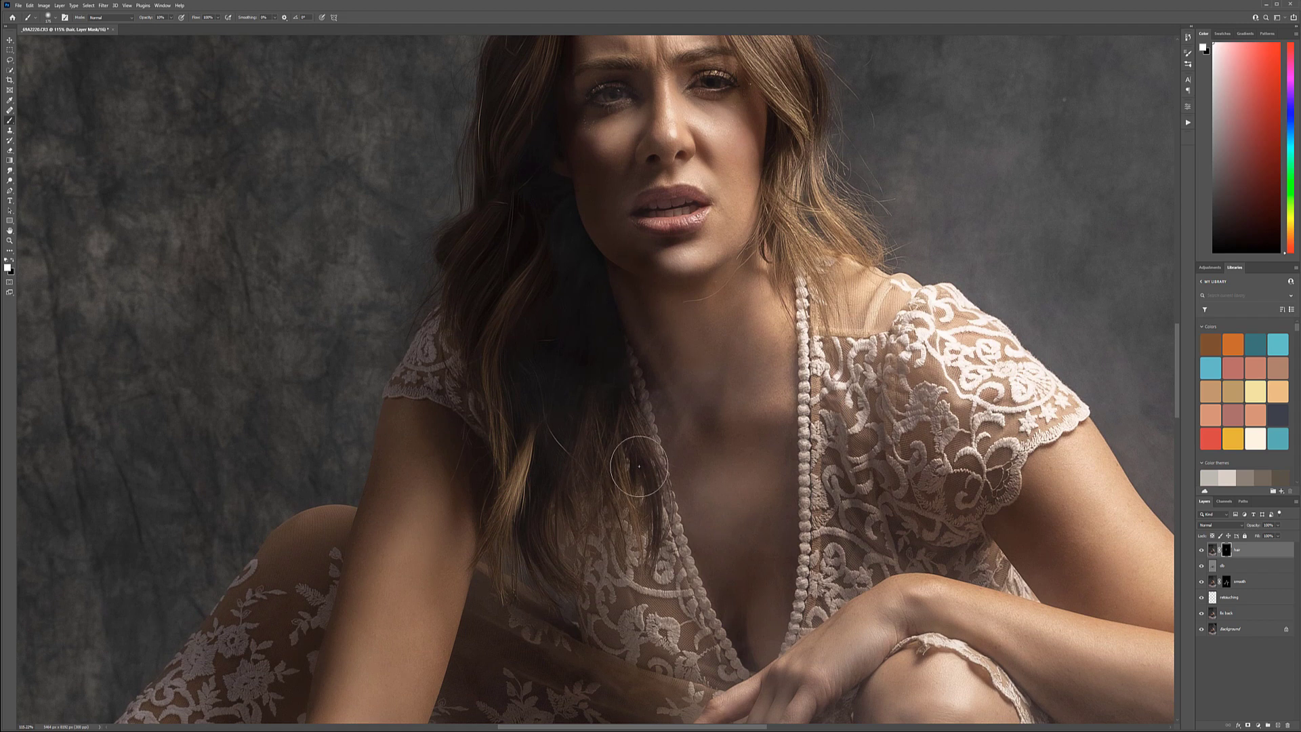
Paint the painted effect into the hair mask over the crown and along the hairline with a smaller brush
scroll(651, 461, "up", 5)
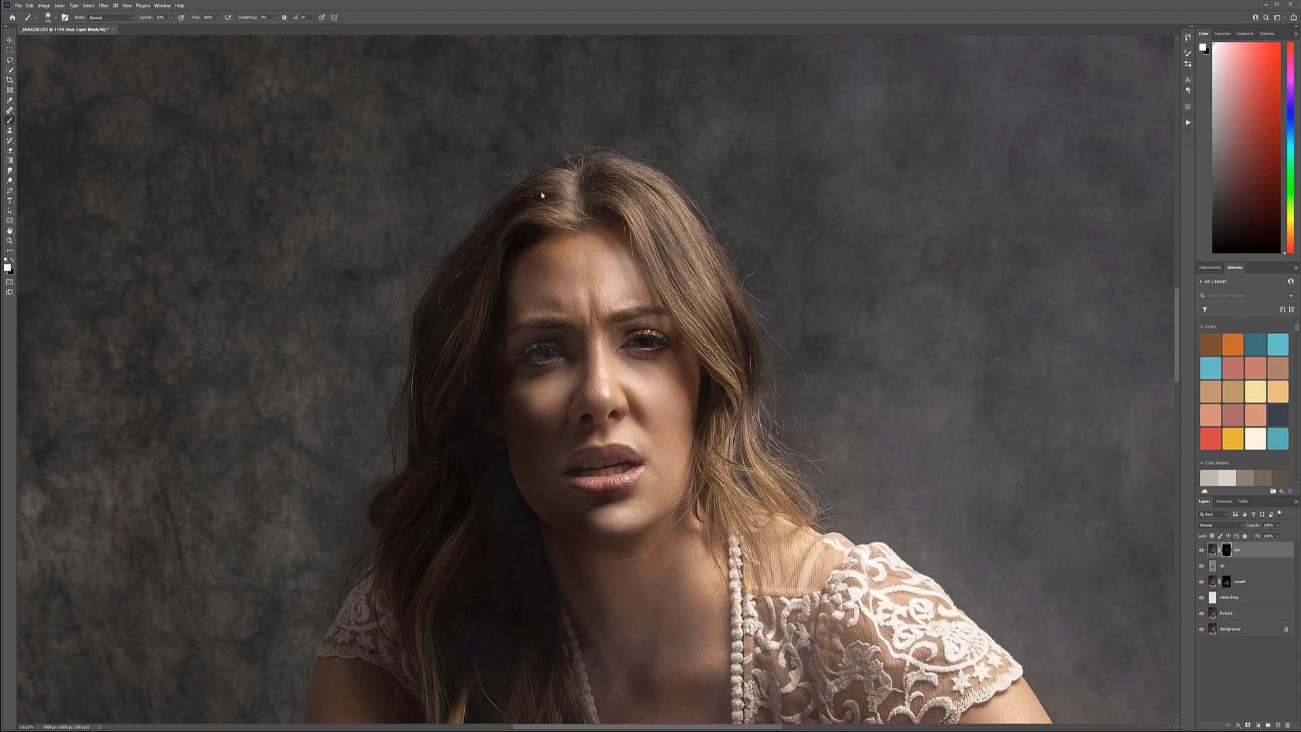
scroll(542, 196, "up", 6)
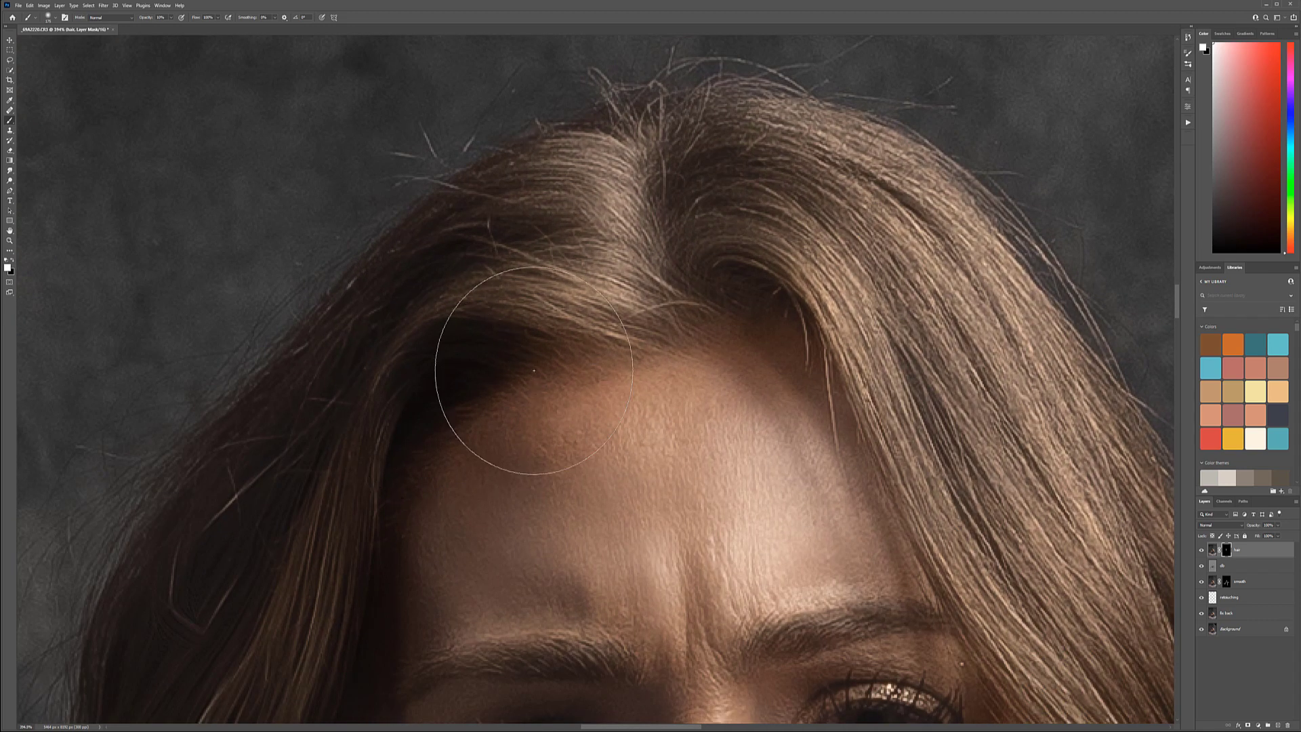
key("bracketleft")
key("bracketleft")
key("bracketleft")
key("bracketleft")
key("bracketleft")
key("bracketleft")
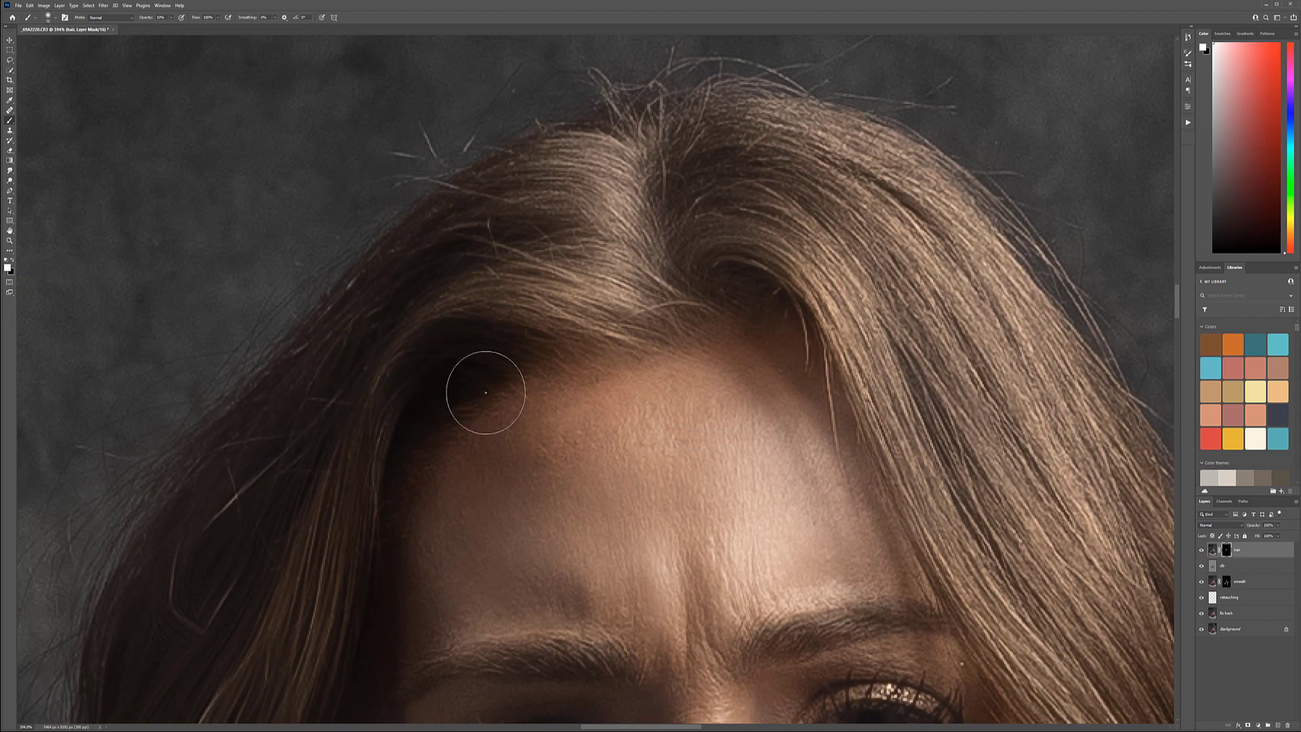
key("bracketleft")
left_click_drag(1103, 432, 865, 239)
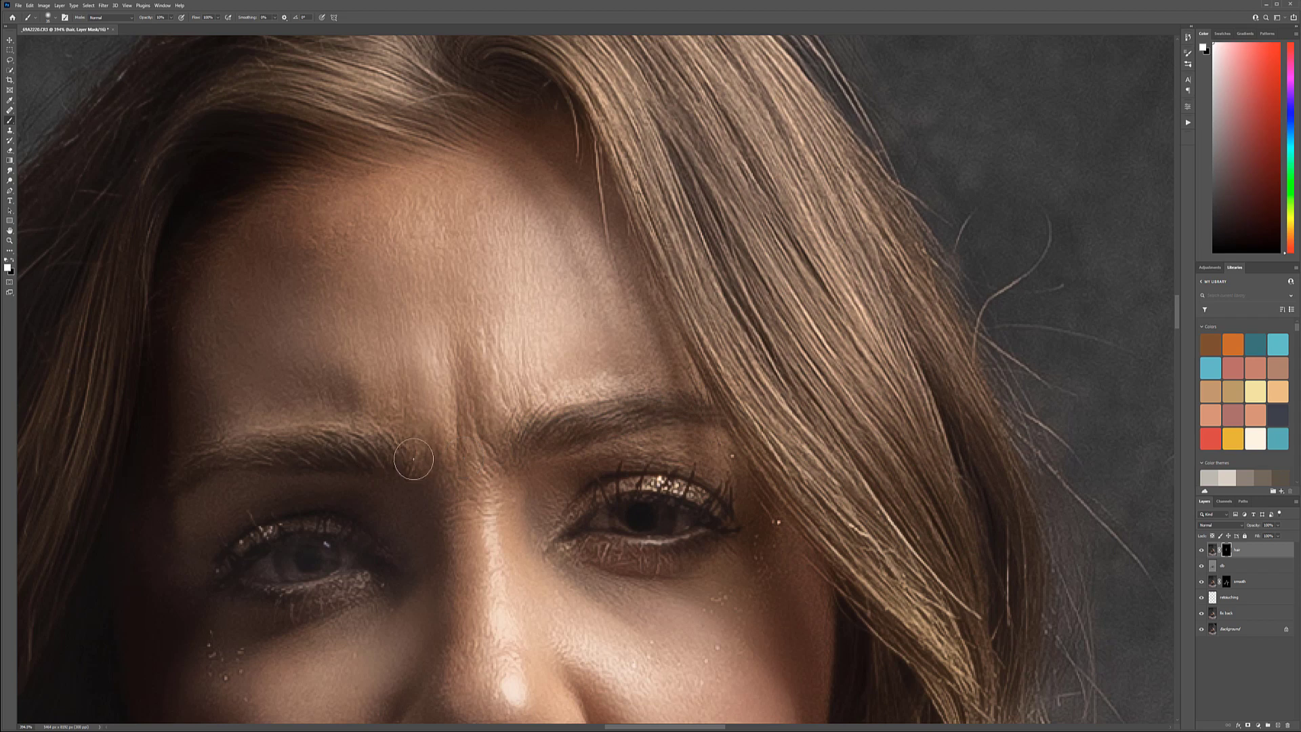
Extend the hair mask down the lit side to the ends above the lace shoulder, using a larger brush
key("bracketright")
key("bracketright")
key("bracketright")
key("bracketright")
key("bracketright")
key("bracketright")
scroll(1003, 474, "down", 5)
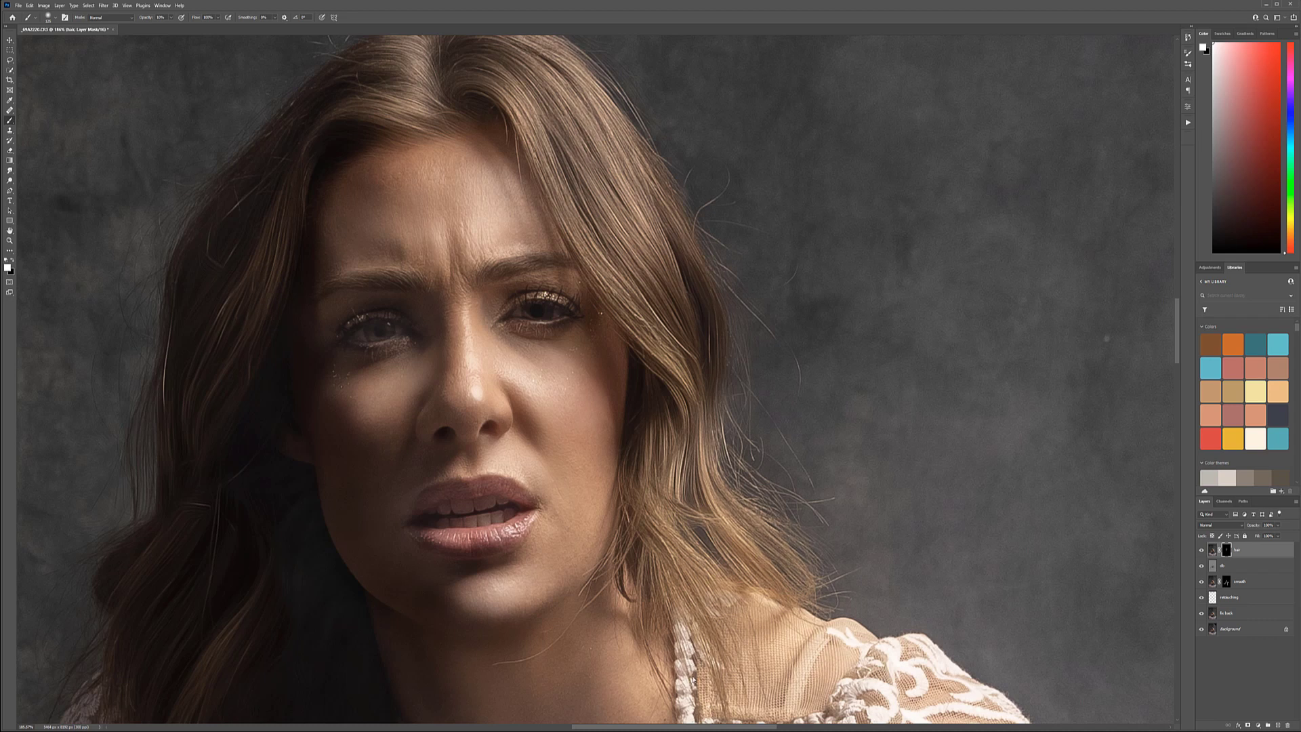
scroll(707, 258, "down", 5)
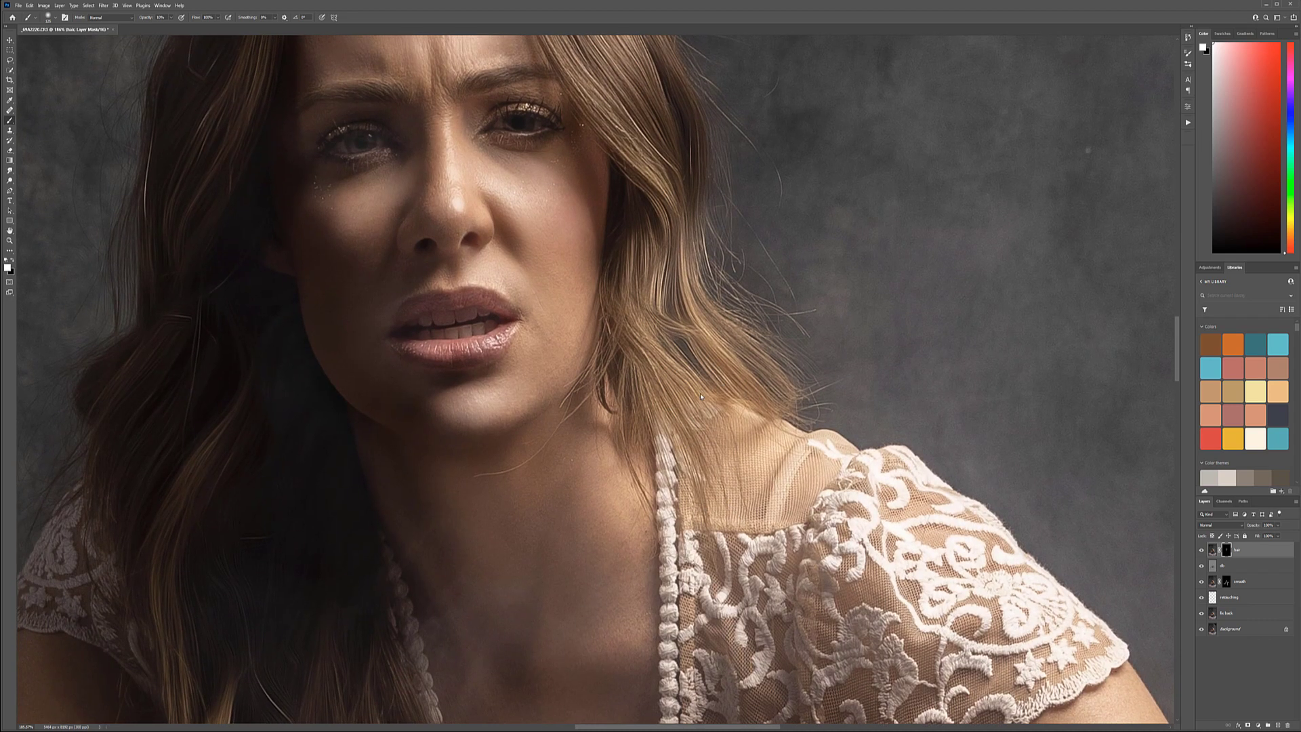
scroll(701, 396, "down", 5)
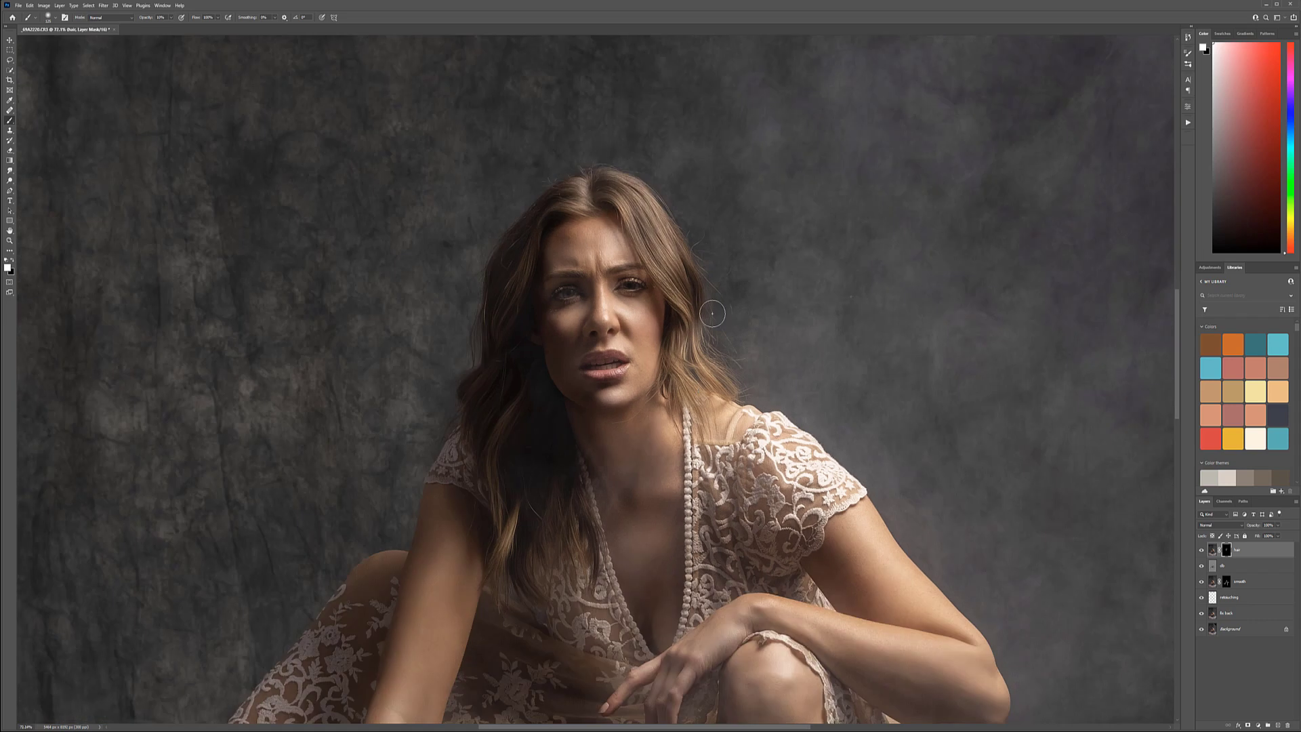
Compare the portrait with the hair layer hidden and shown, keeping it on, and check the whole image
left_click_drag(712, 313, 791, 369)
left_click(1202, 551)
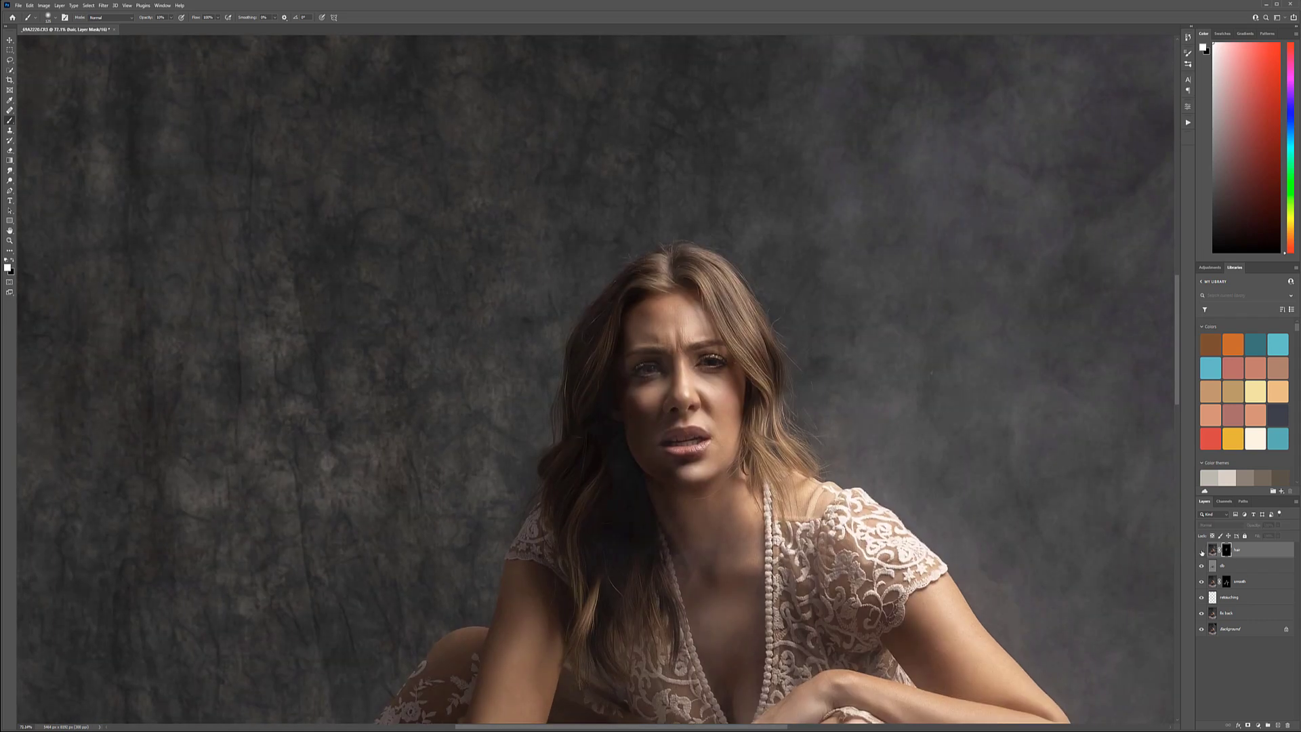
left_click(1202, 551)
left_click(1202, 551)
left_click(1201, 551)
scroll(737, 350, "down", 2)
scroll(737, 350, "down", 2)
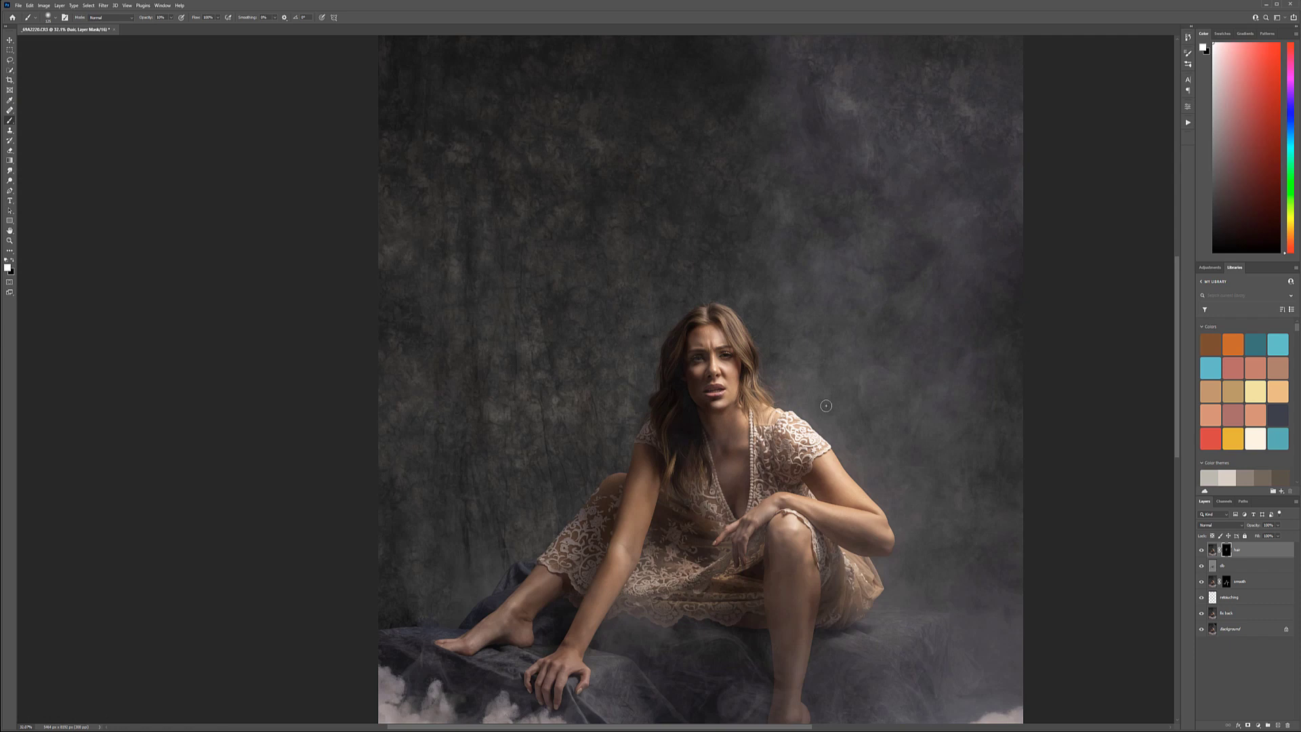
scroll(826, 381, "down", 2)
left_click_drag(839, 380, 719, 359)
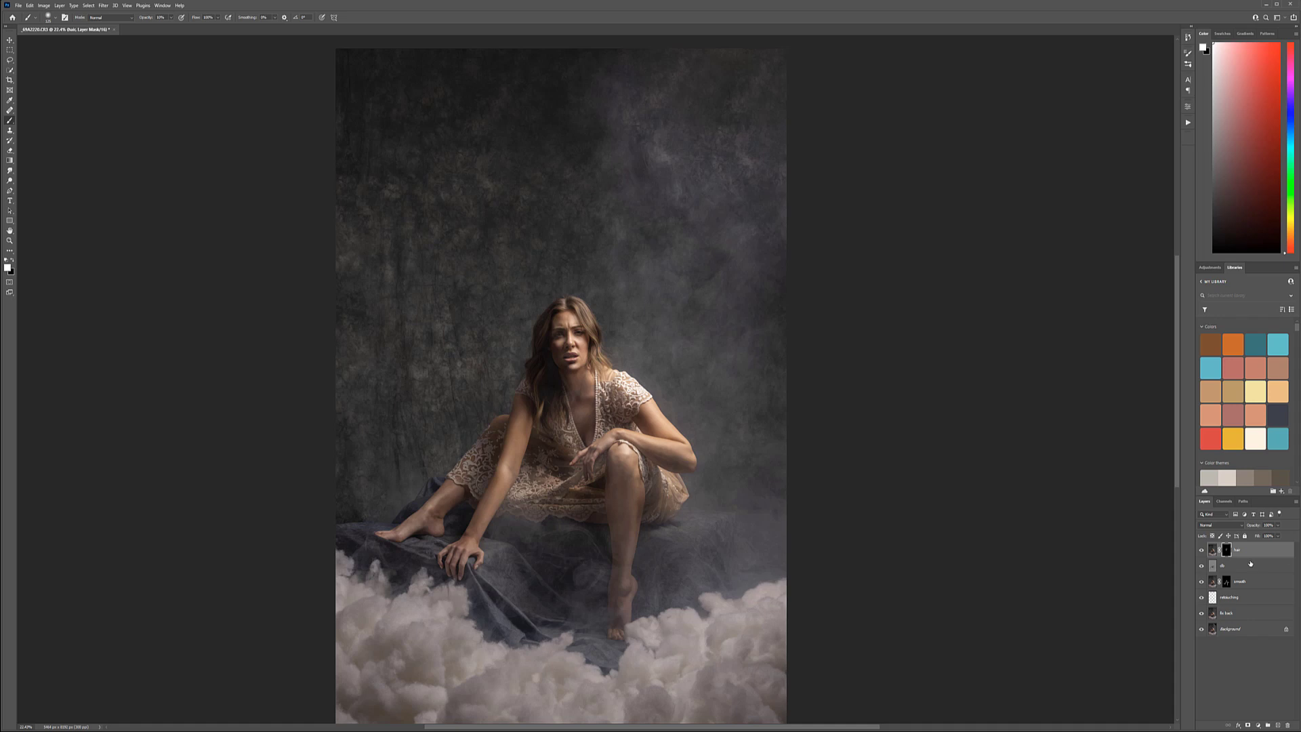
Stamp all visible layers into a new layer above hair and name it gdb
key("x")
key("ctrl+shift+alt+e")
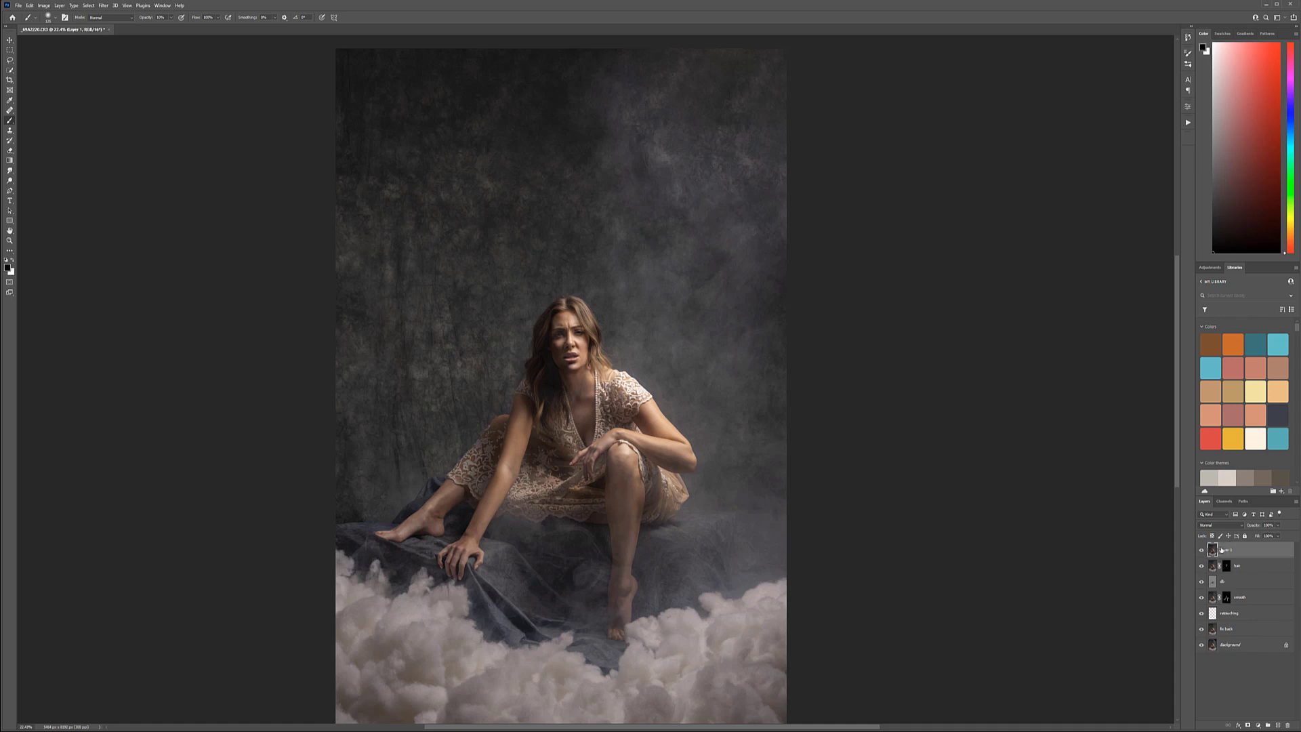
key("Return")
Convert the gdb layer to black and white with a Black & White adjustment using Reds 117 and Yellows 108
left_click(44, 6)
mouse_move(55, 25)
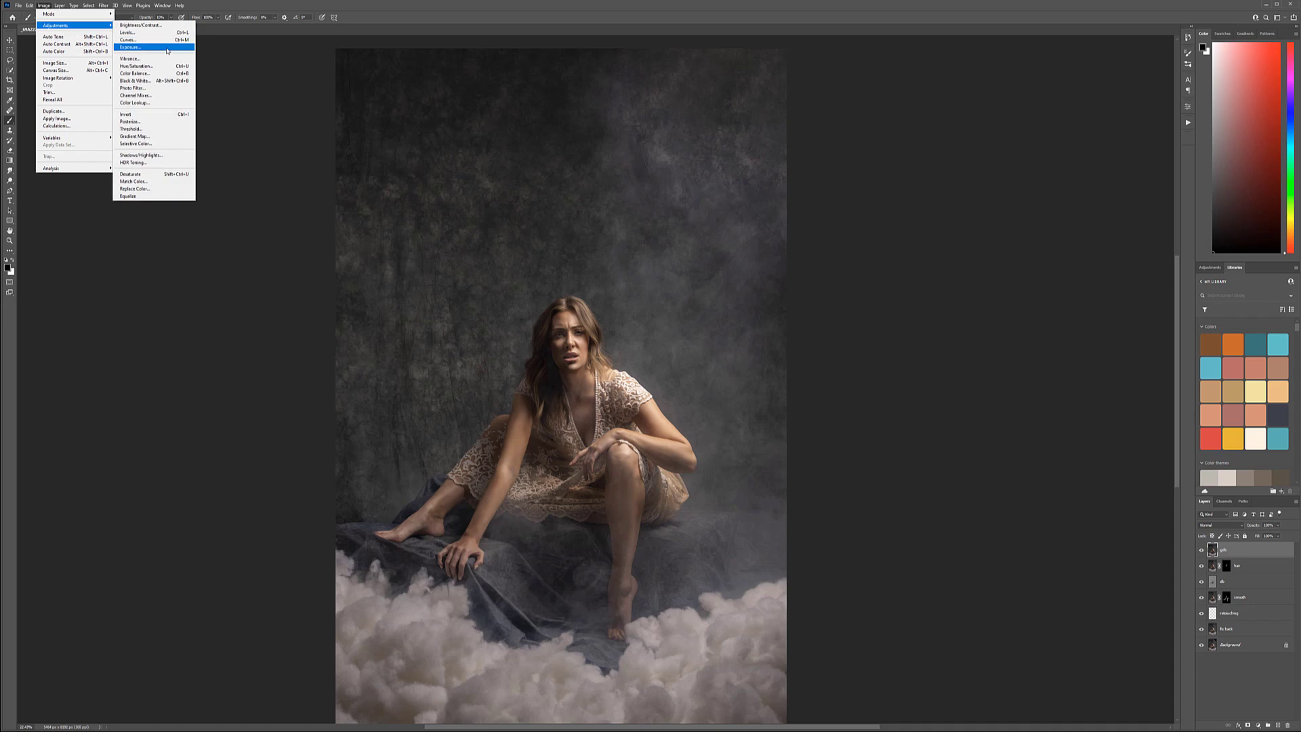
left_click(136, 81)
mouse_move(994, 227)
left_mouse_down()
mouse_move(1009, 227)
mouse_move(1006, 248)
left_mouse_up()
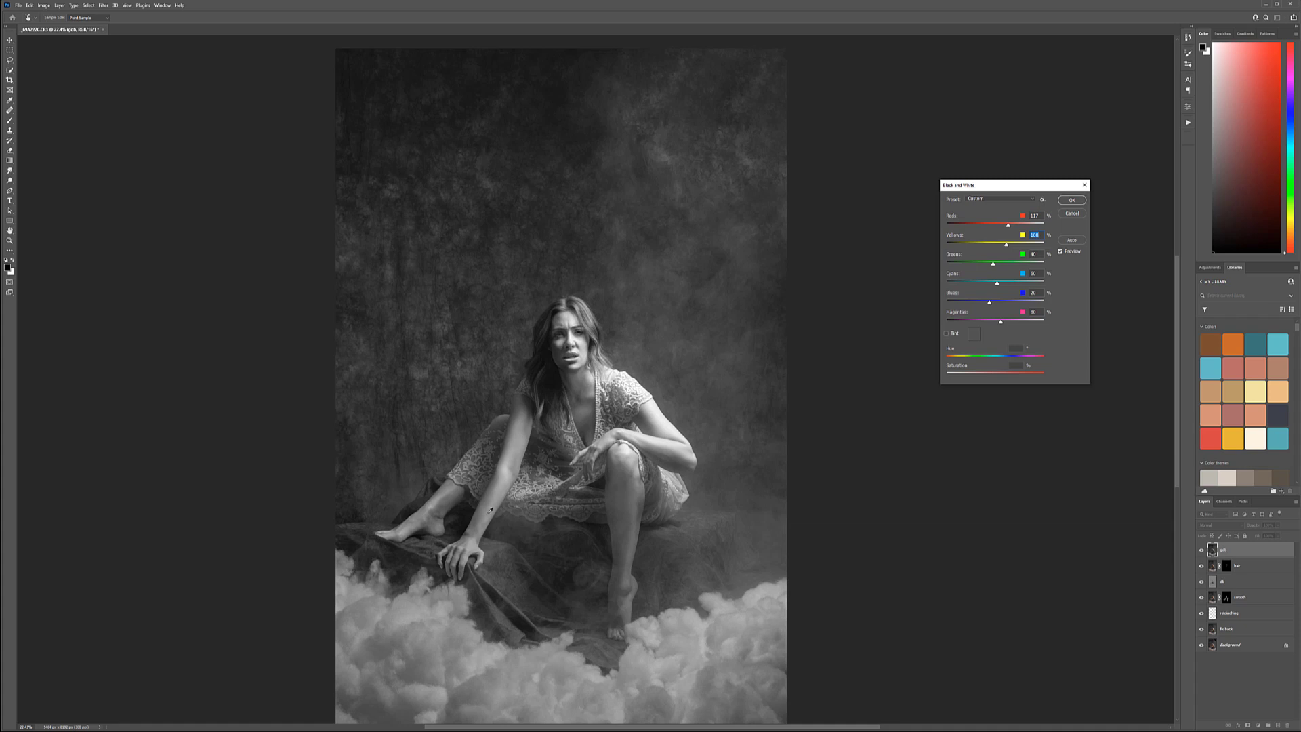
left_click(1071, 200)
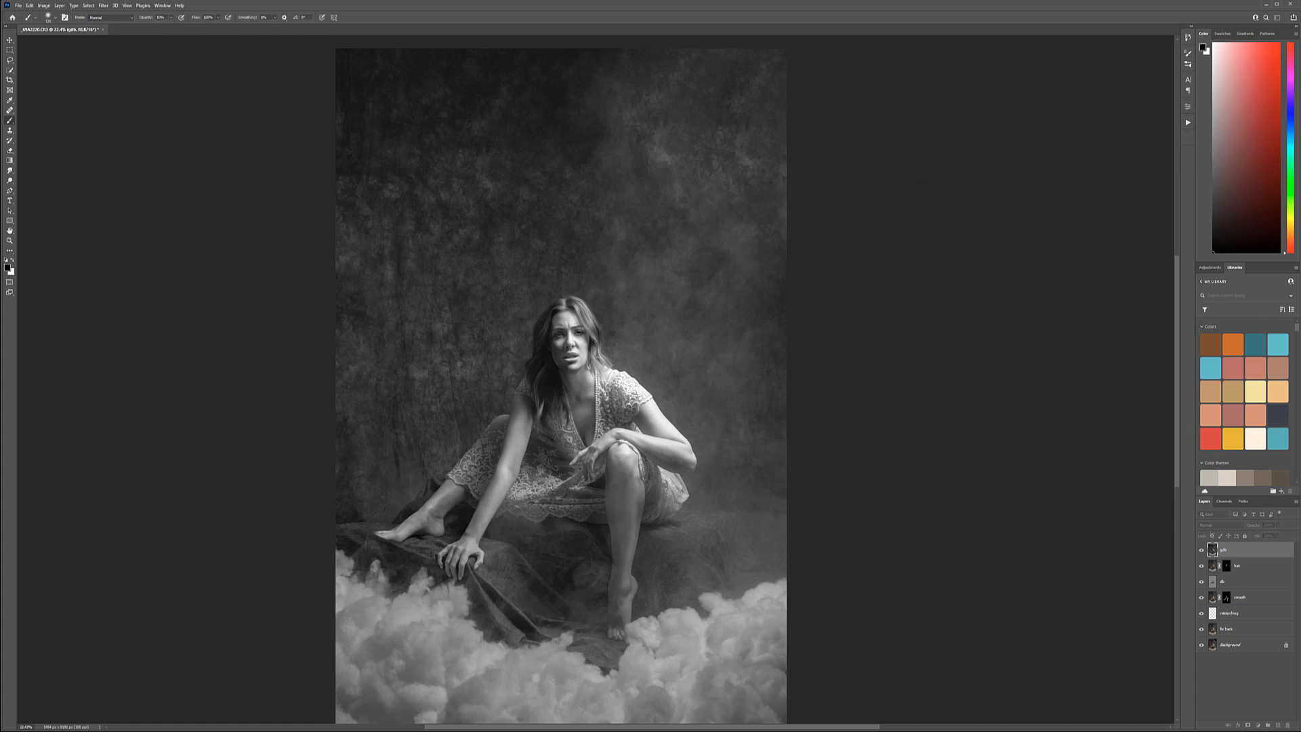
Flatten the gdb layer's tones with Shadows/Highlights: both Amounts 100%, both Radii 10 px, Shadows Tone 31% and a reduced Highlights Tone
left_click(49, 8)
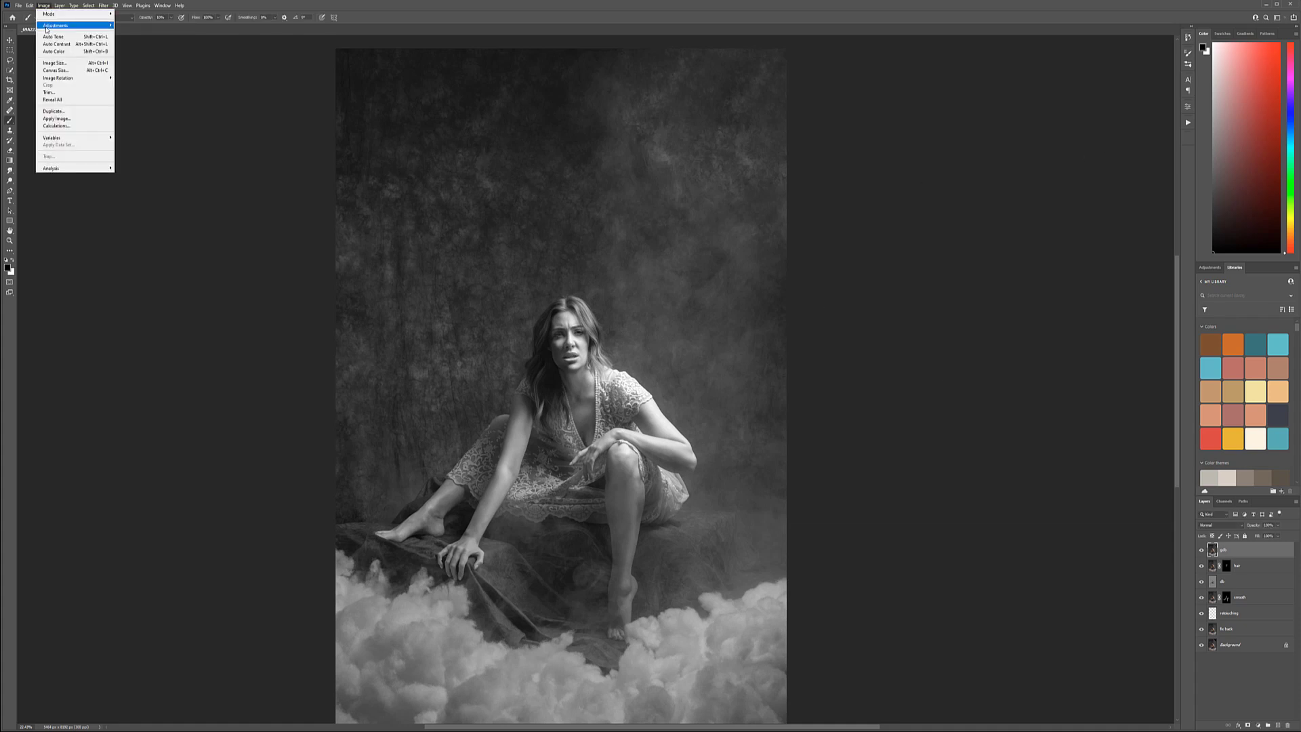
mouse_move(75, 25)
left_click(164, 159)
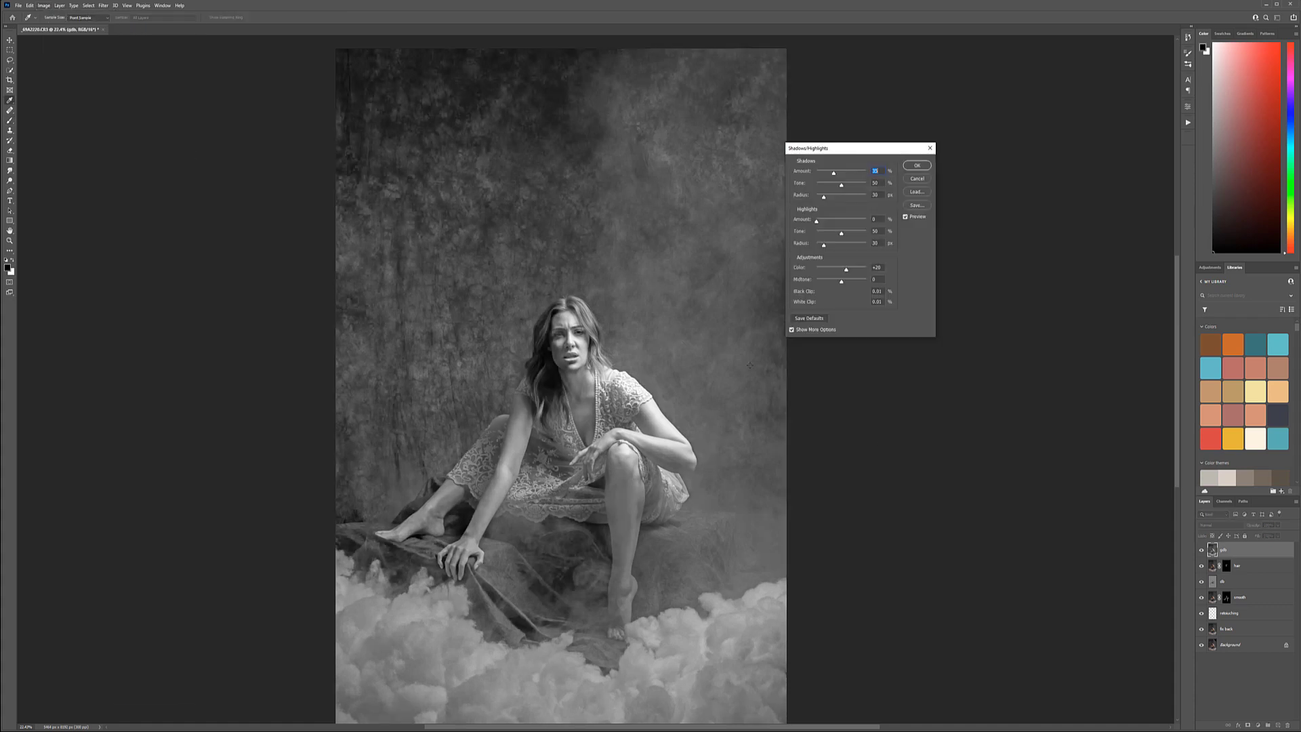
left_click(791, 330)
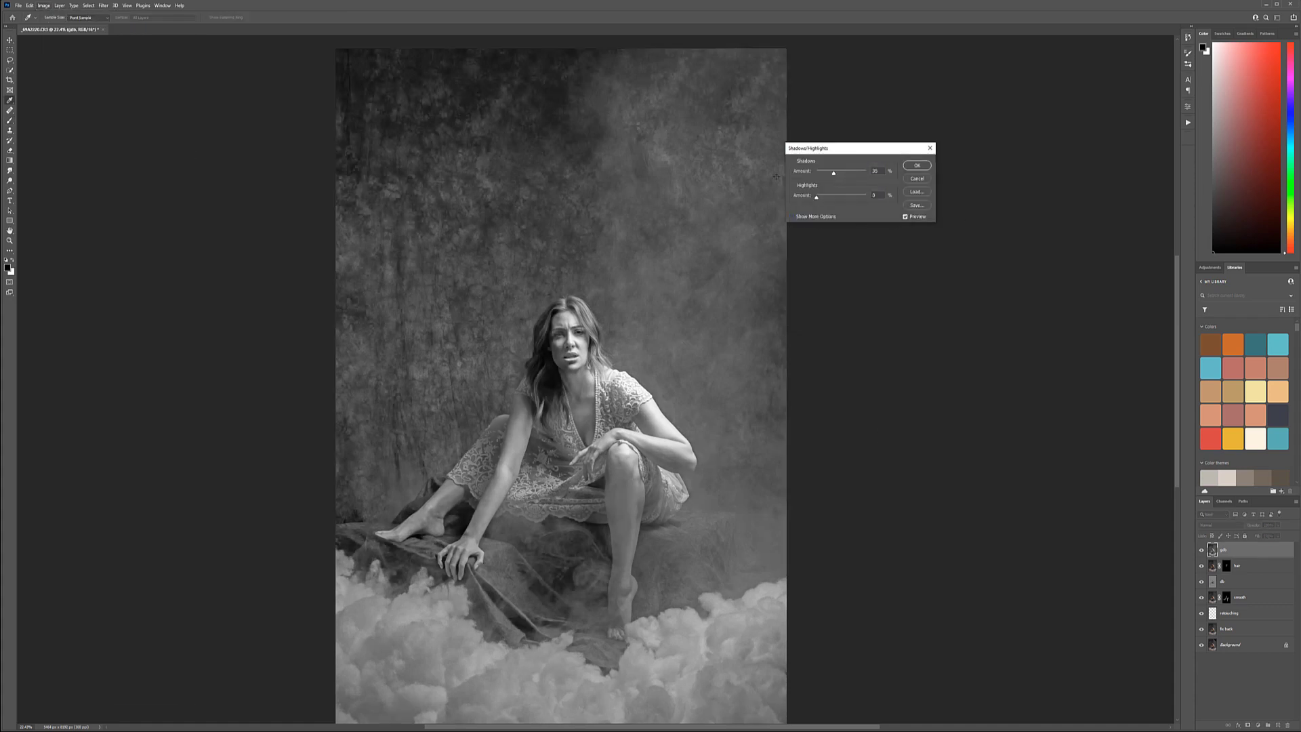
left_click(792, 216)
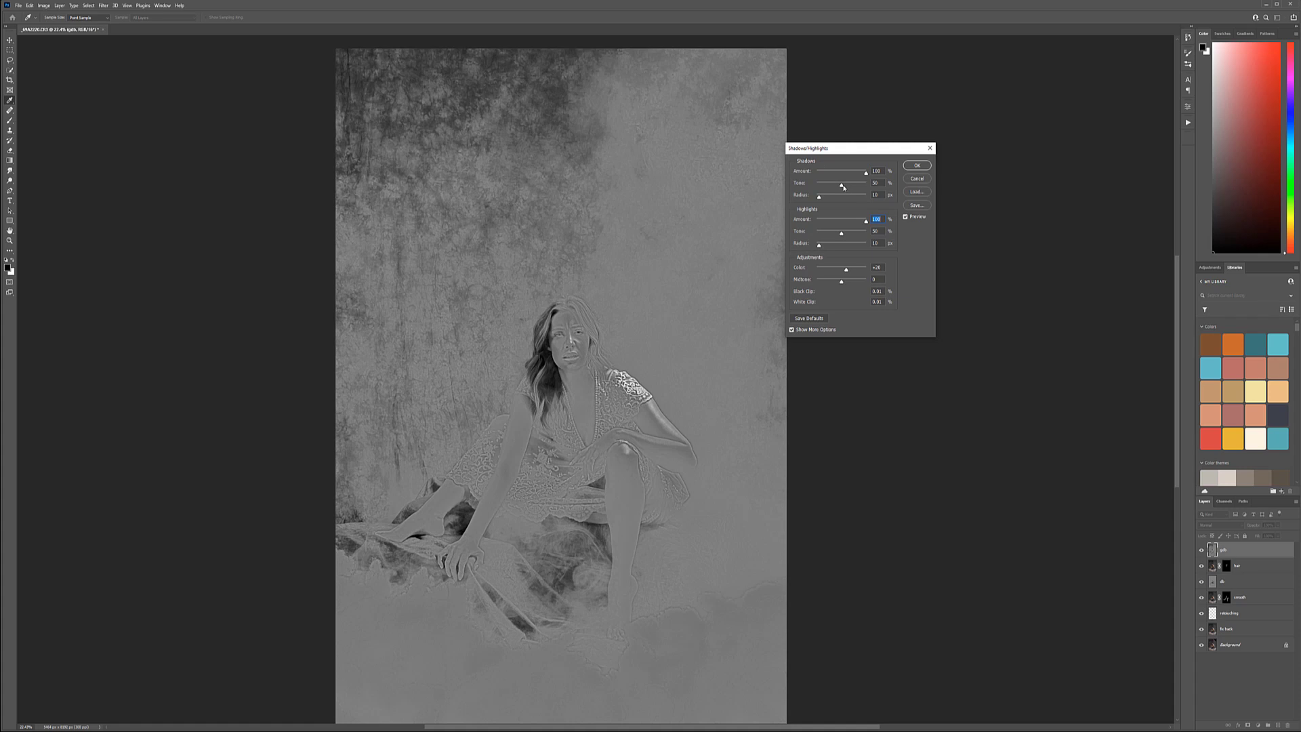
left_click_drag(840, 187, 833, 185)
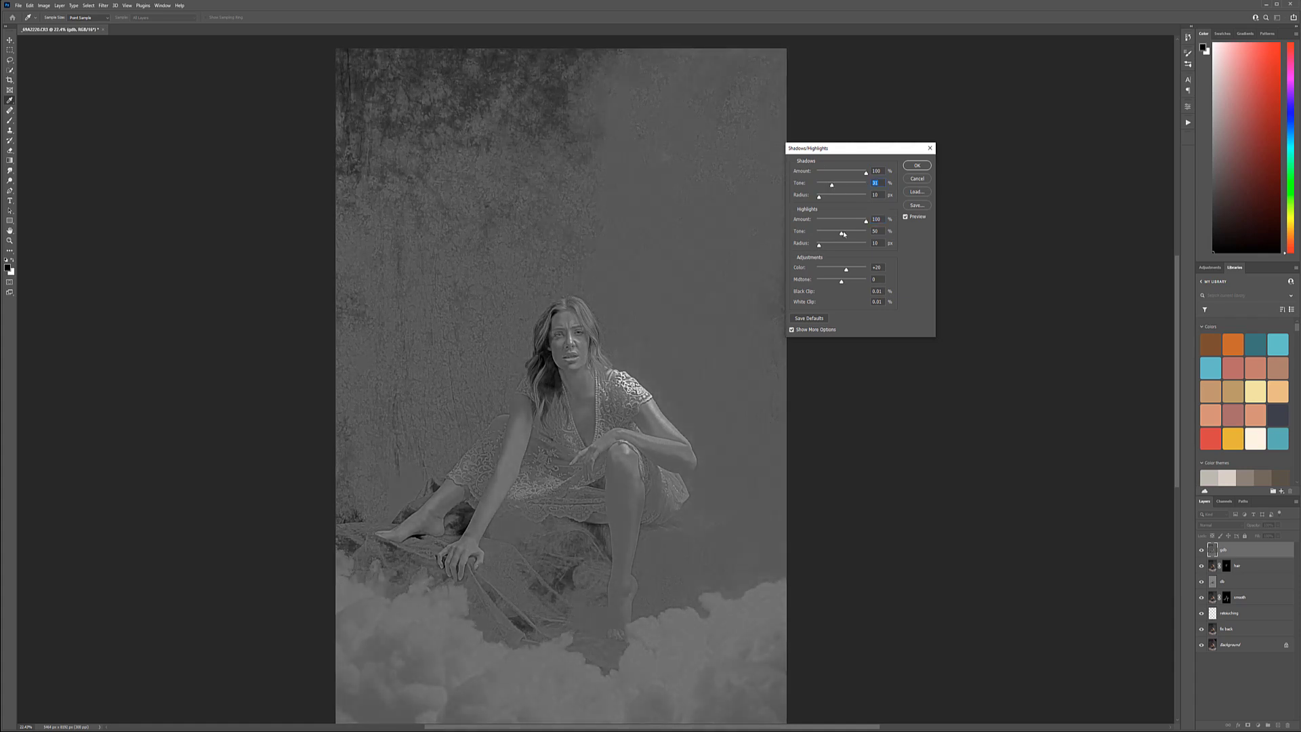
left_click_drag(838, 234, 833, 234)
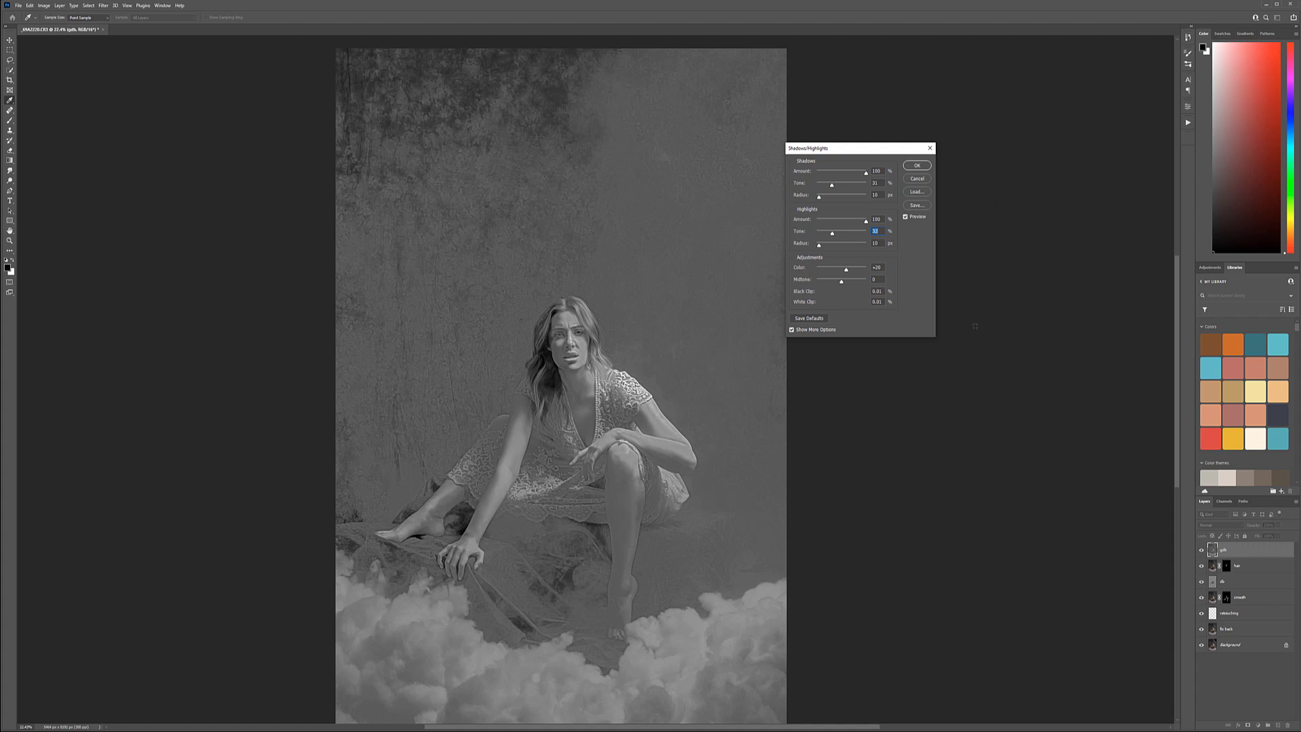
left_click(917, 166)
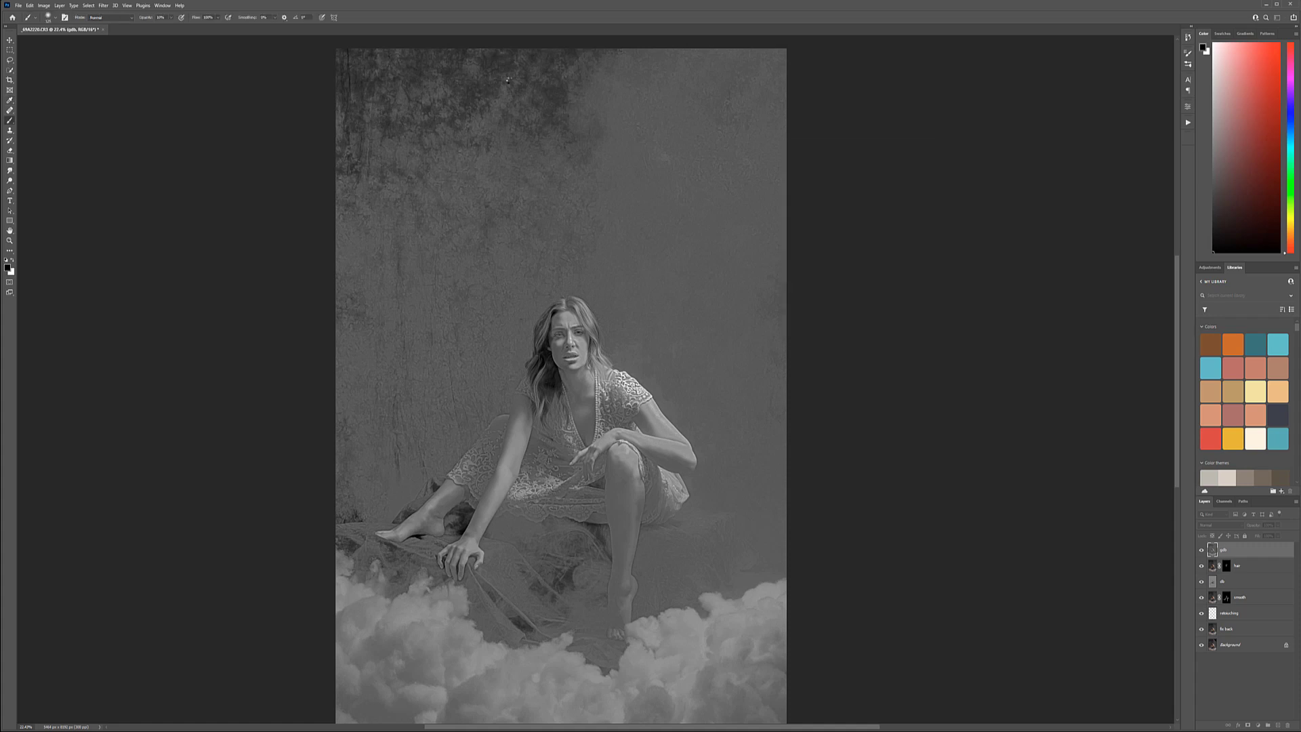
Sharpen the gray gdb layer with Unsharp Mask at Amount 84%
left_click(101, 7)
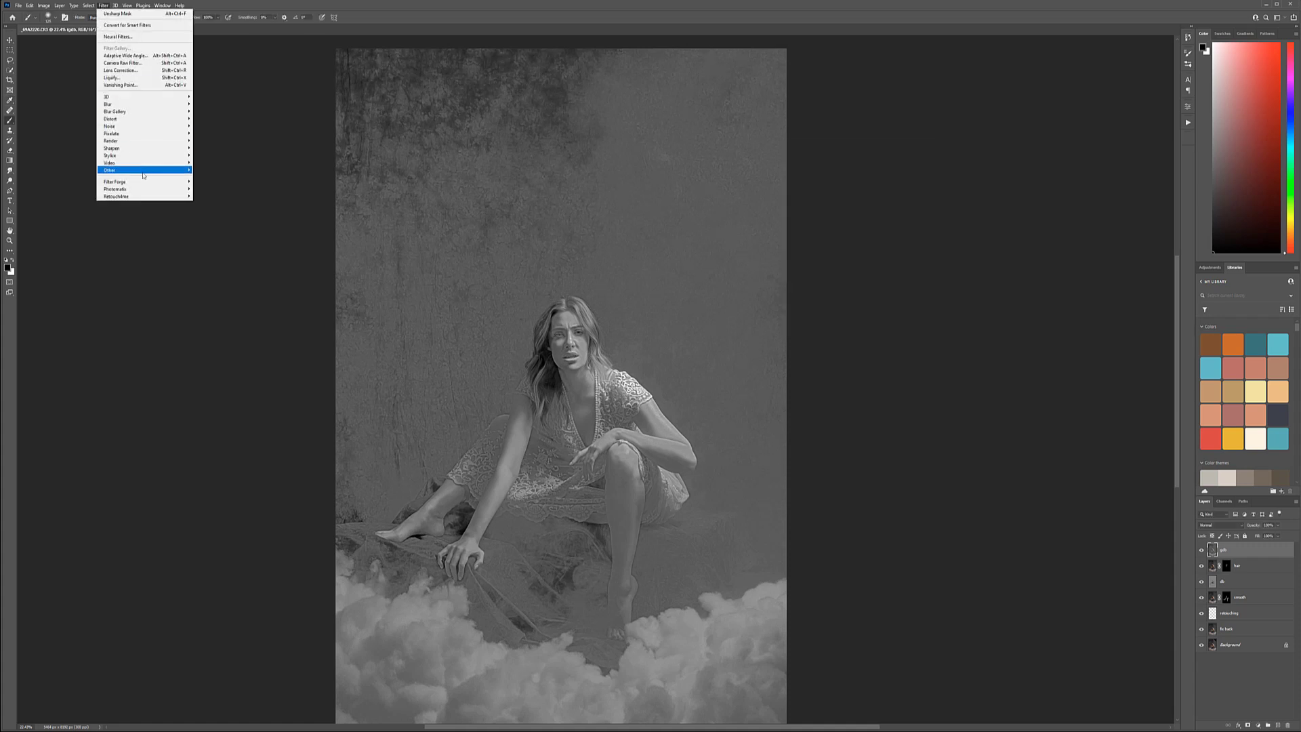
mouse_move(148, 157)
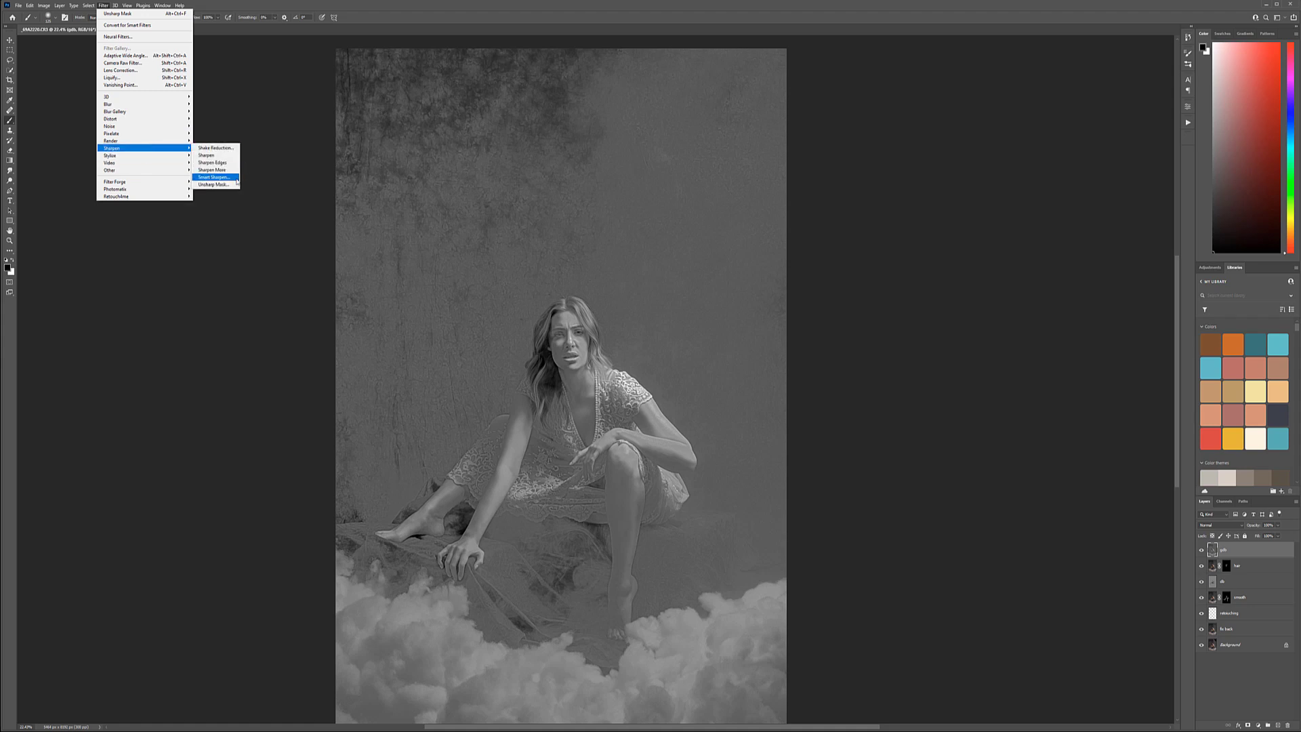
left_click(207, 185)
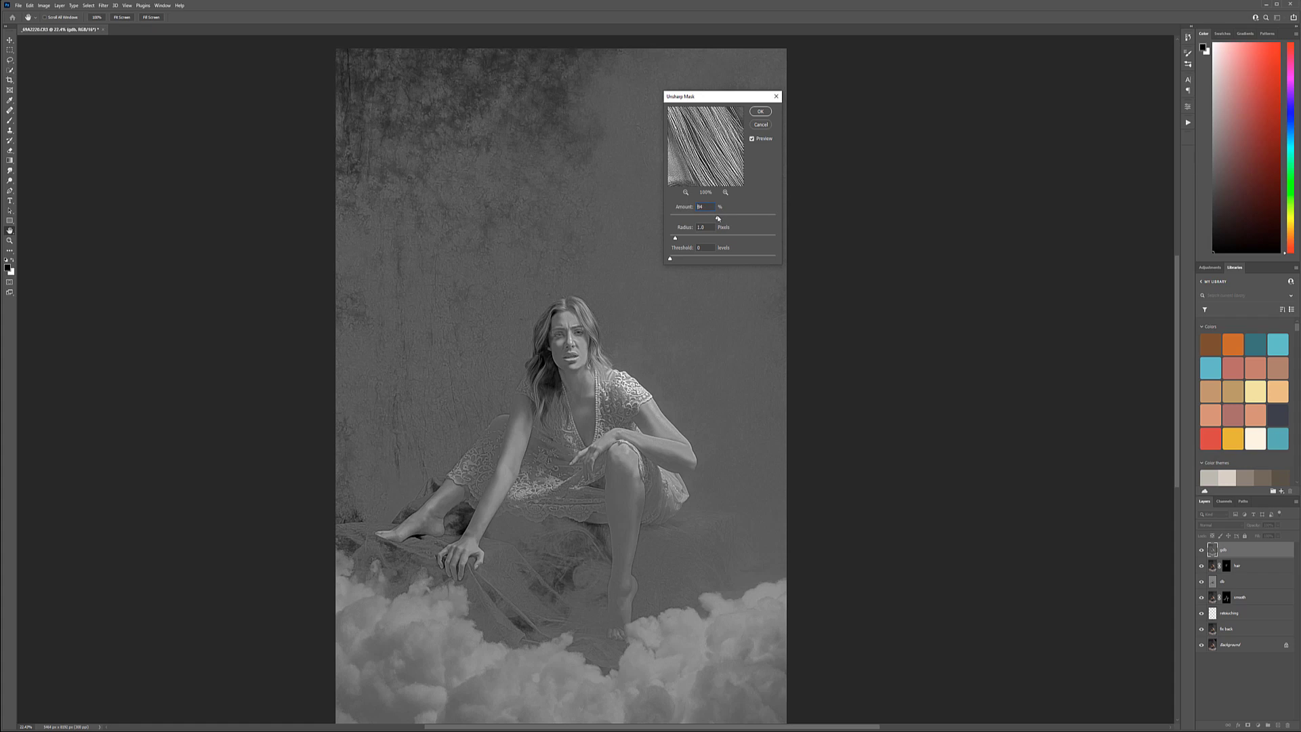
left_click(764, 111)
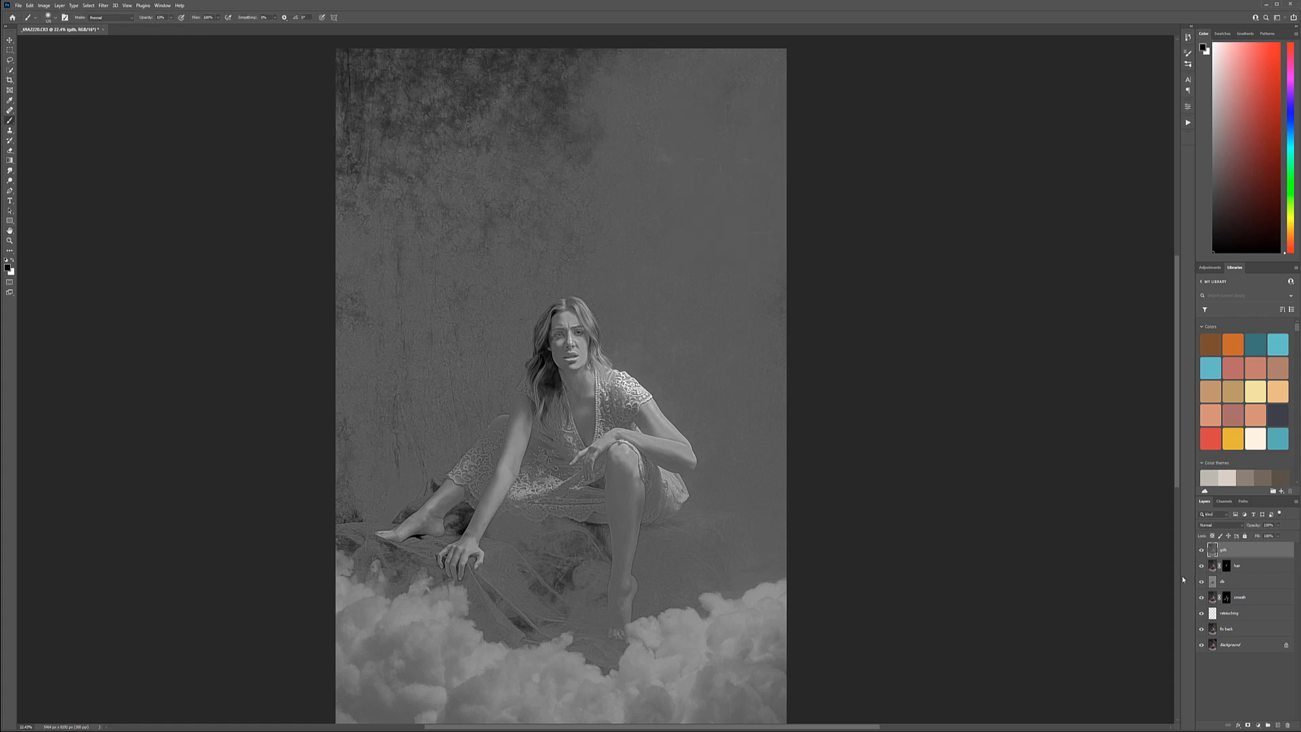
Set the gdb layer's blend mode to Soft Light, judging the options on the dress's lace detail
key("v")
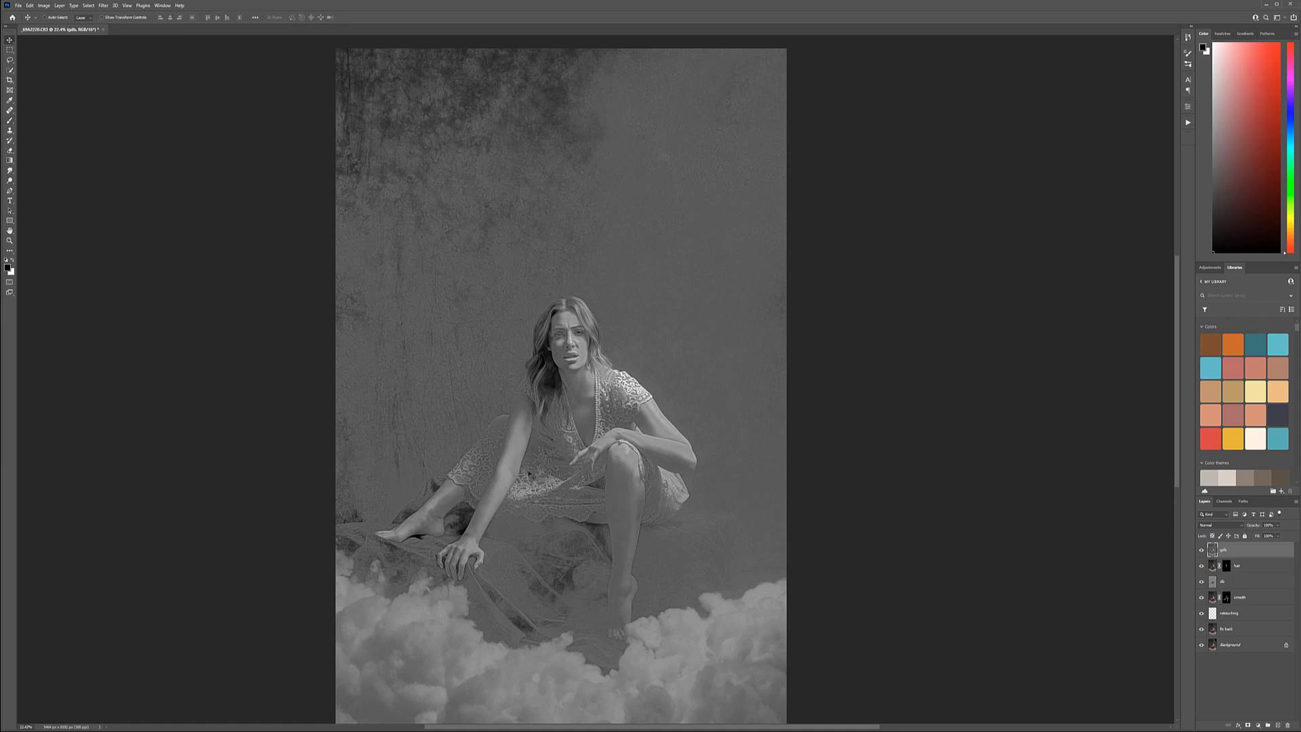
scroll(543, 472, "up", 10)
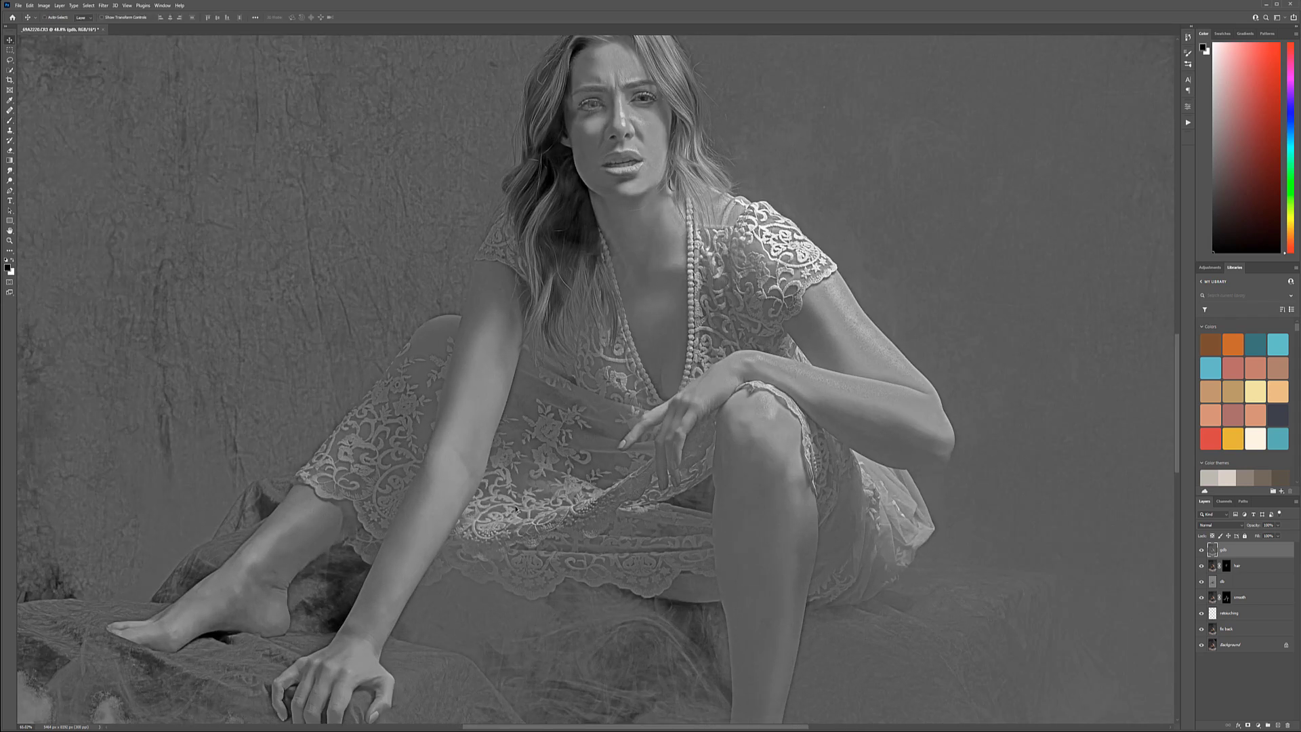
scroll(516, 508, "down", 1)
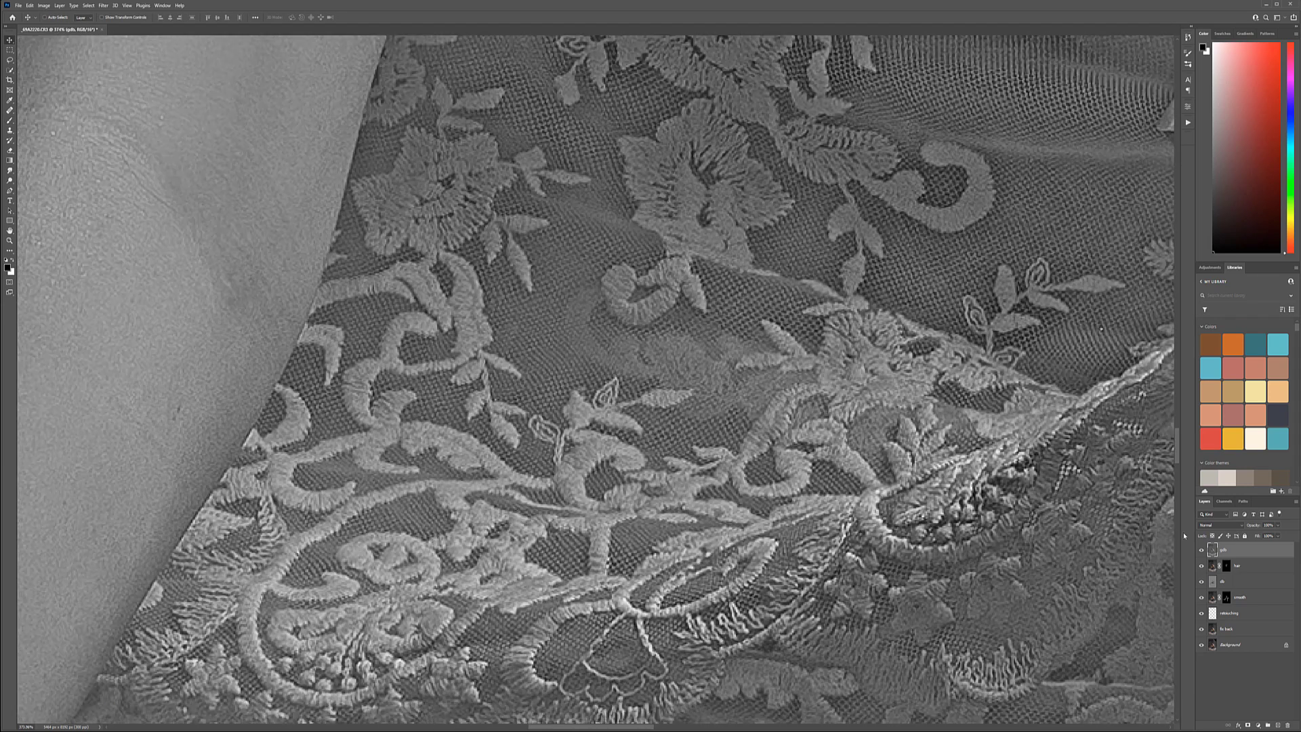
left_click(1201, 550)
left_click(1202, 550)
left_click(1235, 524)
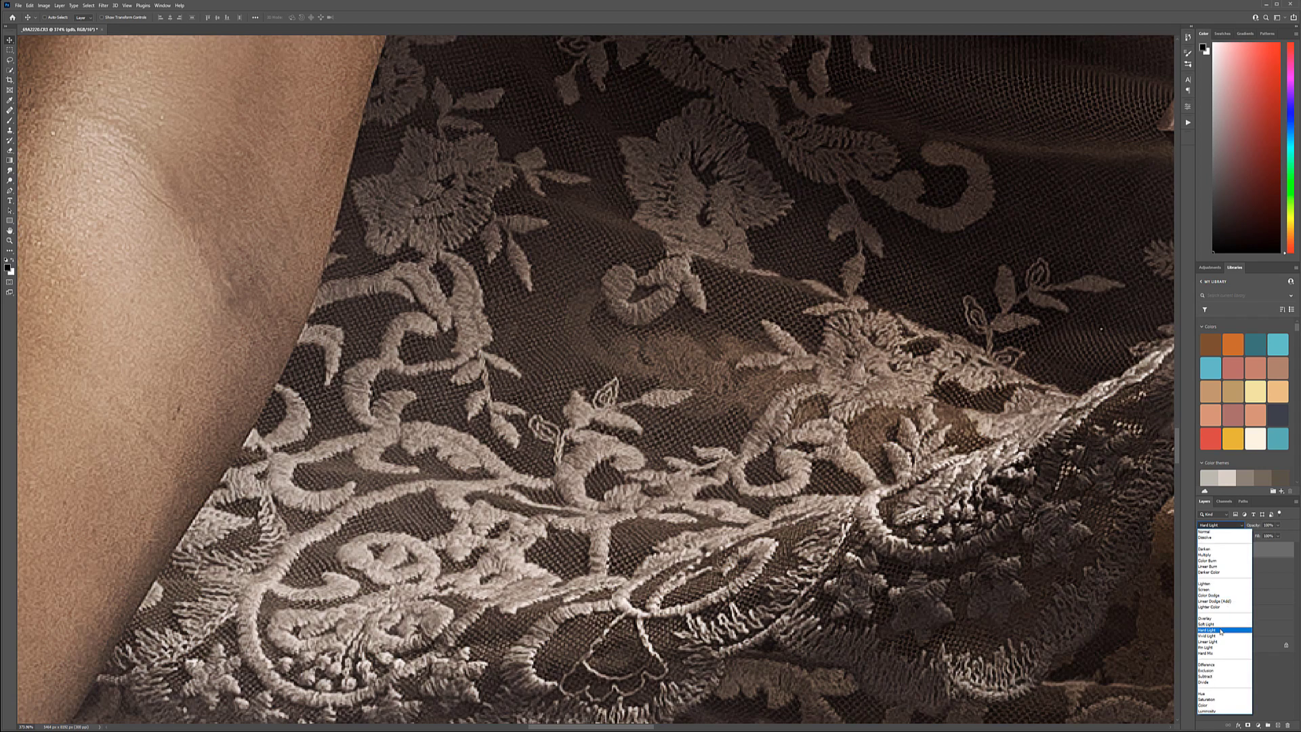
left_click(1221, 626)
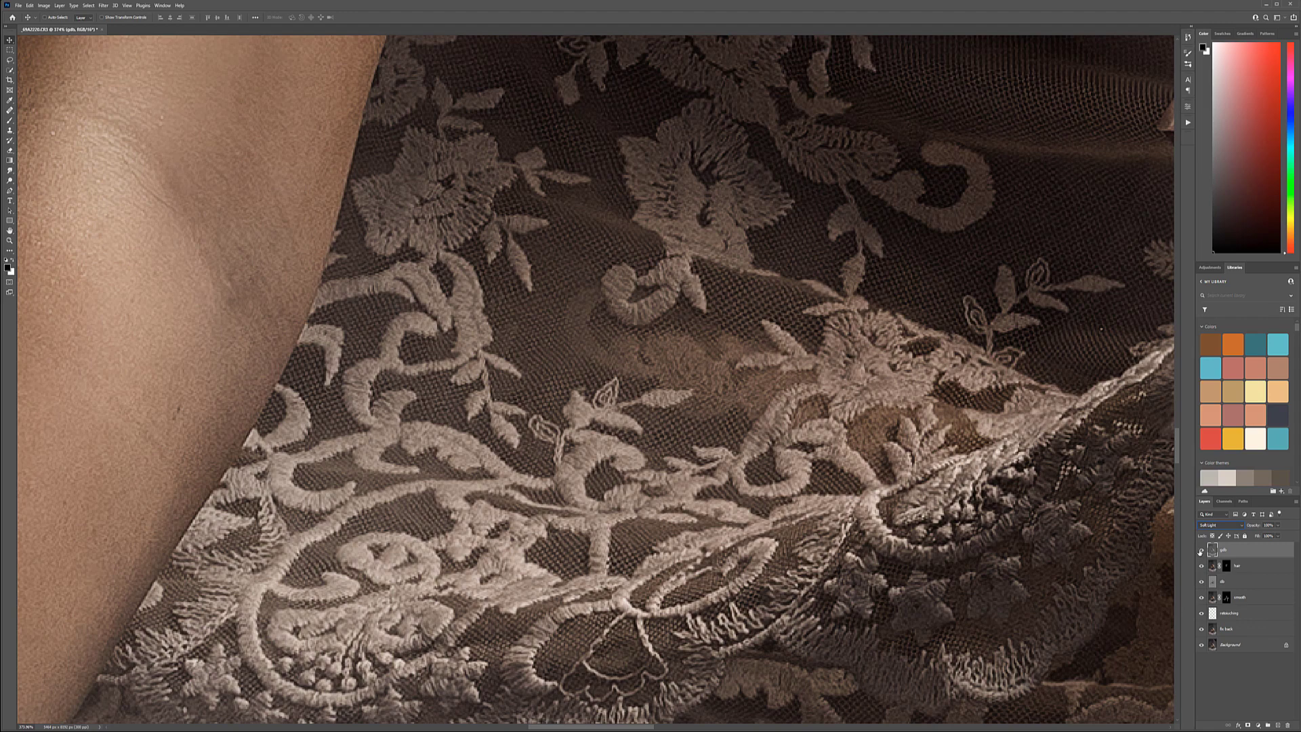
Compare the lace and skin with the gdb layer hidden and shown
left_click(1202, 550)
left_click(1202, 549)
left_click(1202, 550)
left_click(1201, 549)
scroll(663, 364, "down", 10)
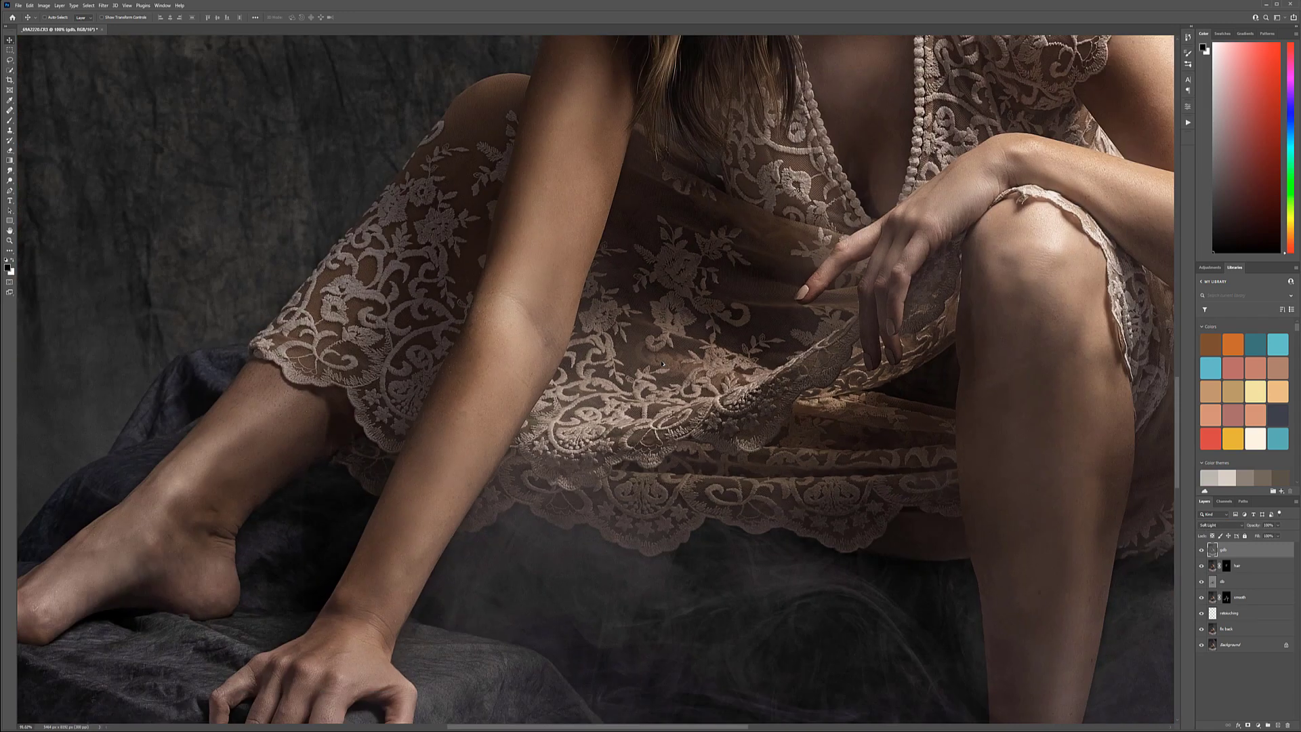
Lower the gdb layer's opacity to roughly half, judging the contrast on the whole figure
scroll(662, 364, "down", 1)
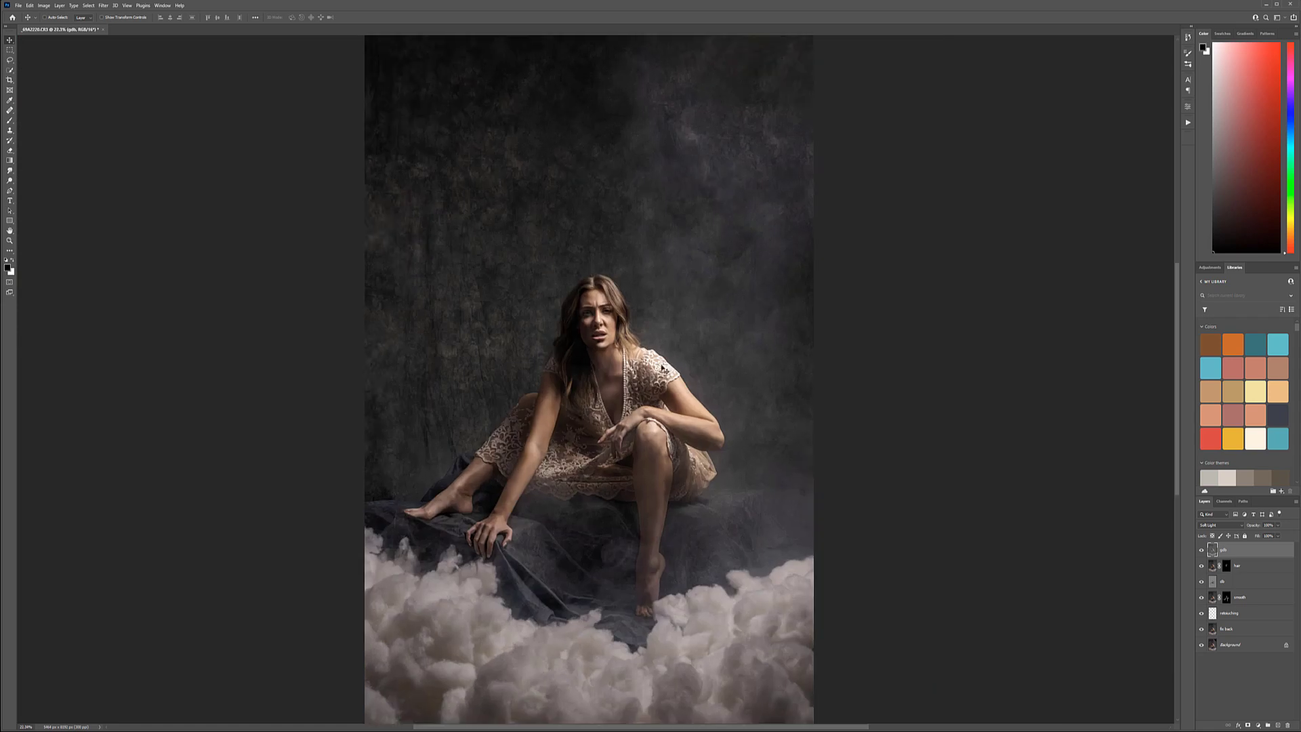
left_click(1280, 525)
left_click_drag(1279, 536, 1261, 537)
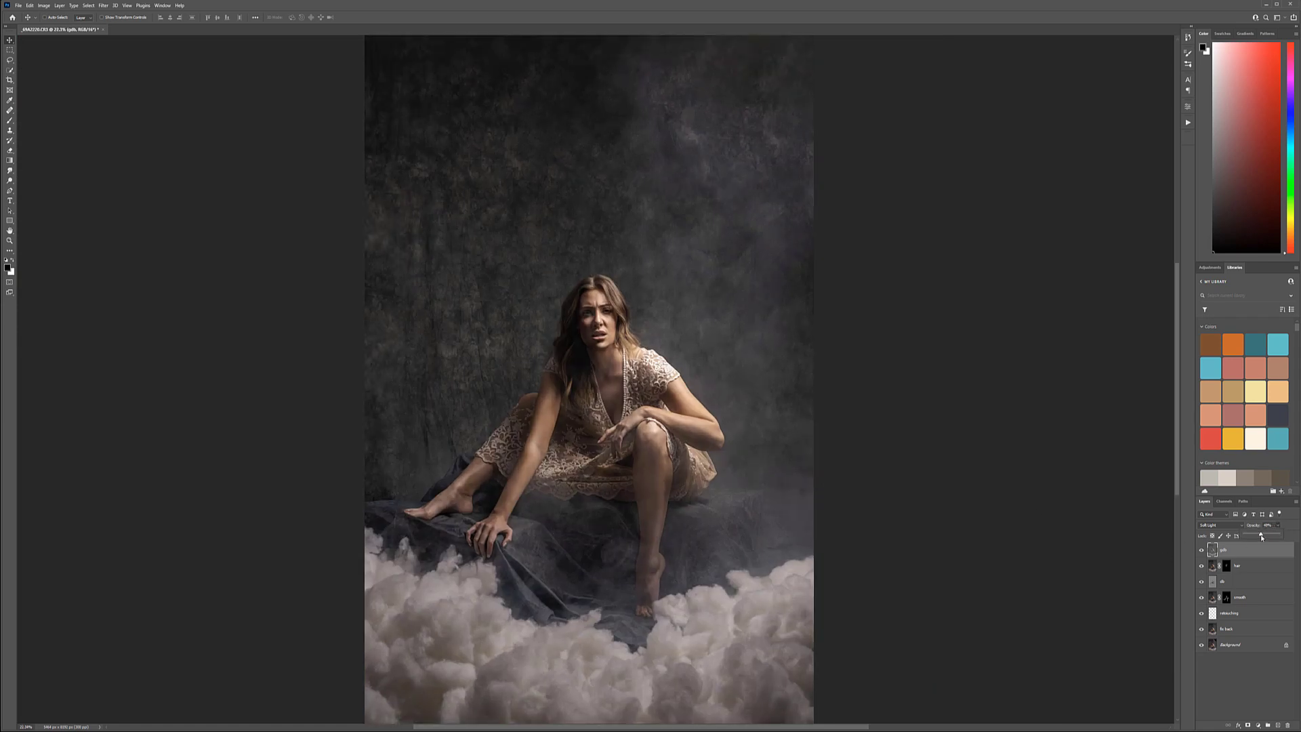
Stamp all visible layers into a new layer above gdb and name it extCanvas
scroll(676, 396, "down", 2)
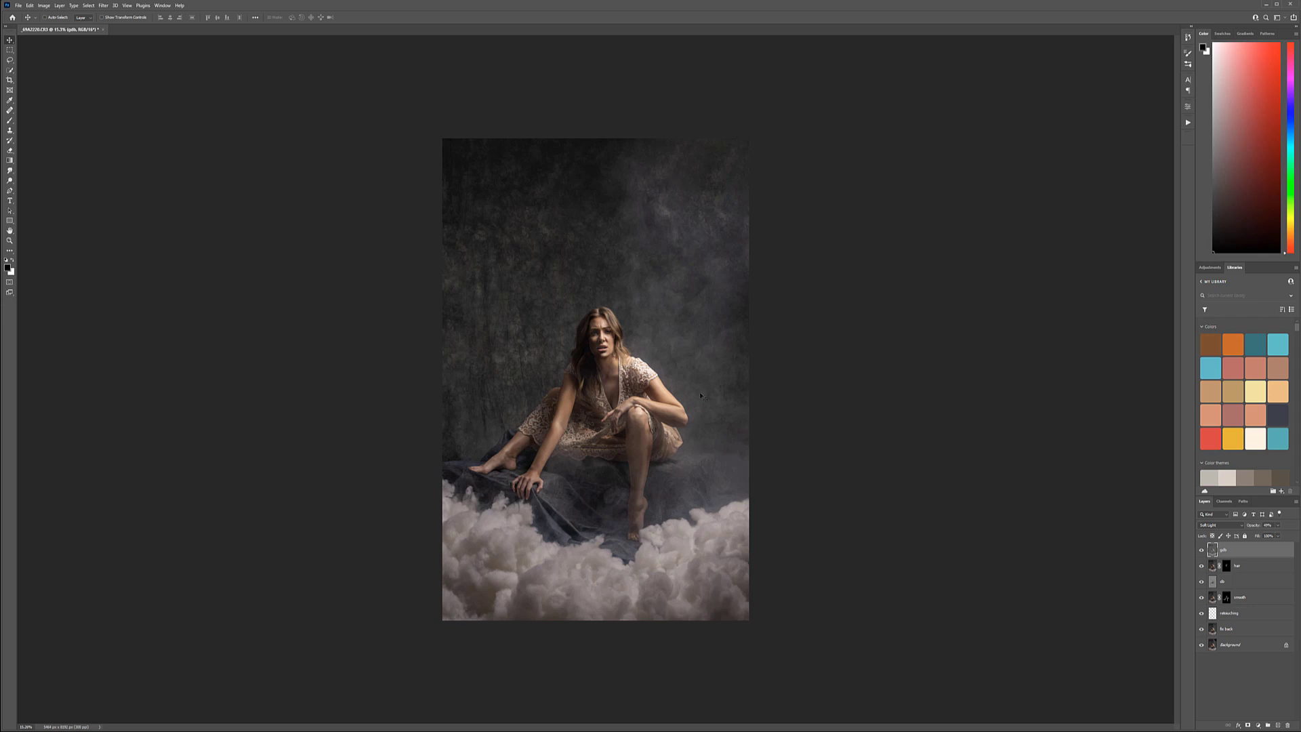
scroll(682, 369, "down", 4)
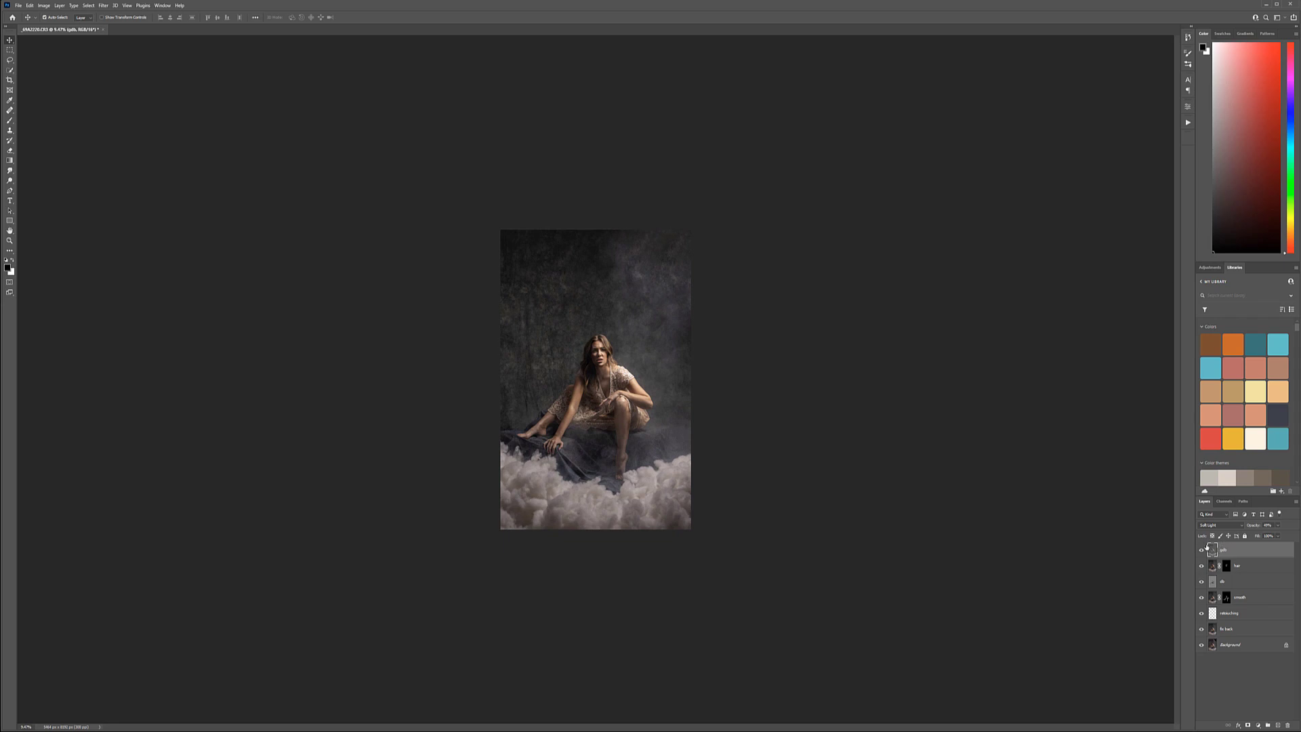
key("ctrl+shift+alt+e")
double_click(1229, 551)
type("l")
type("extCanvas")
key("Return")
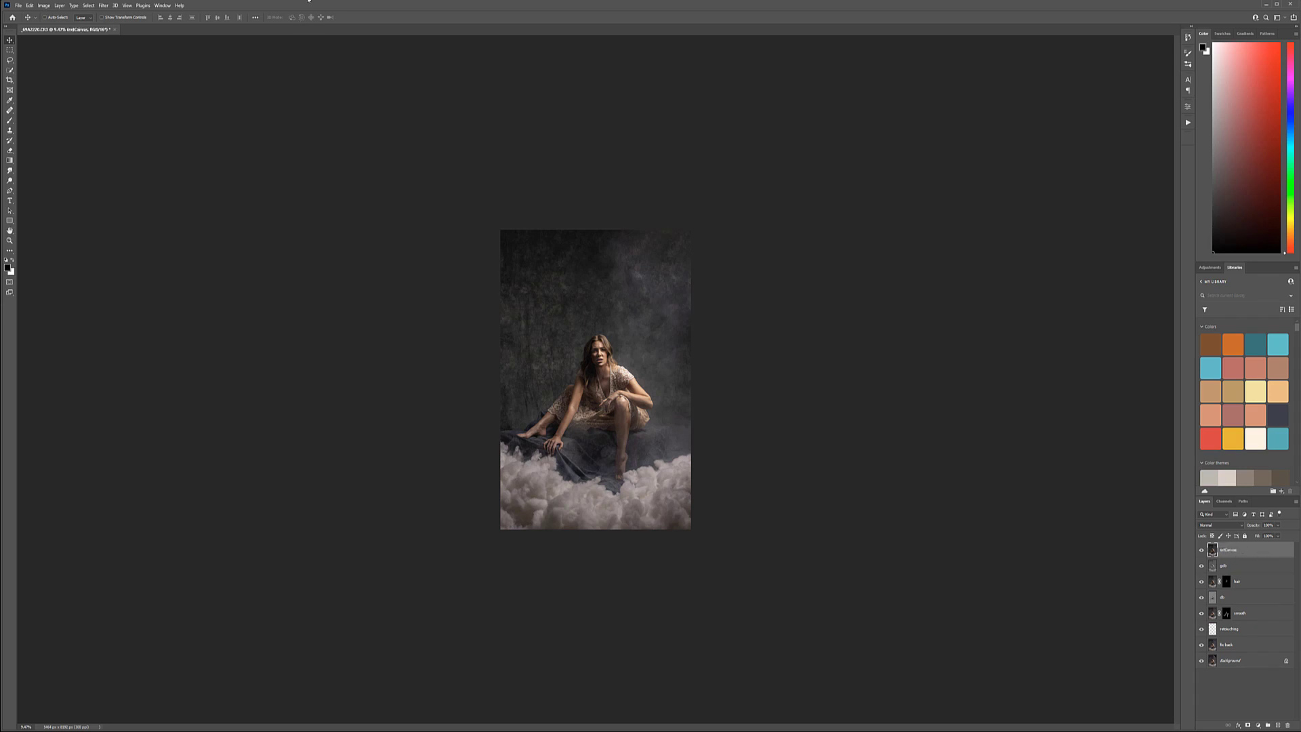
Extend the canvas slightly on both sides and above the figure with the Crop tool's Content-Aware fill
left_click(9, 80)
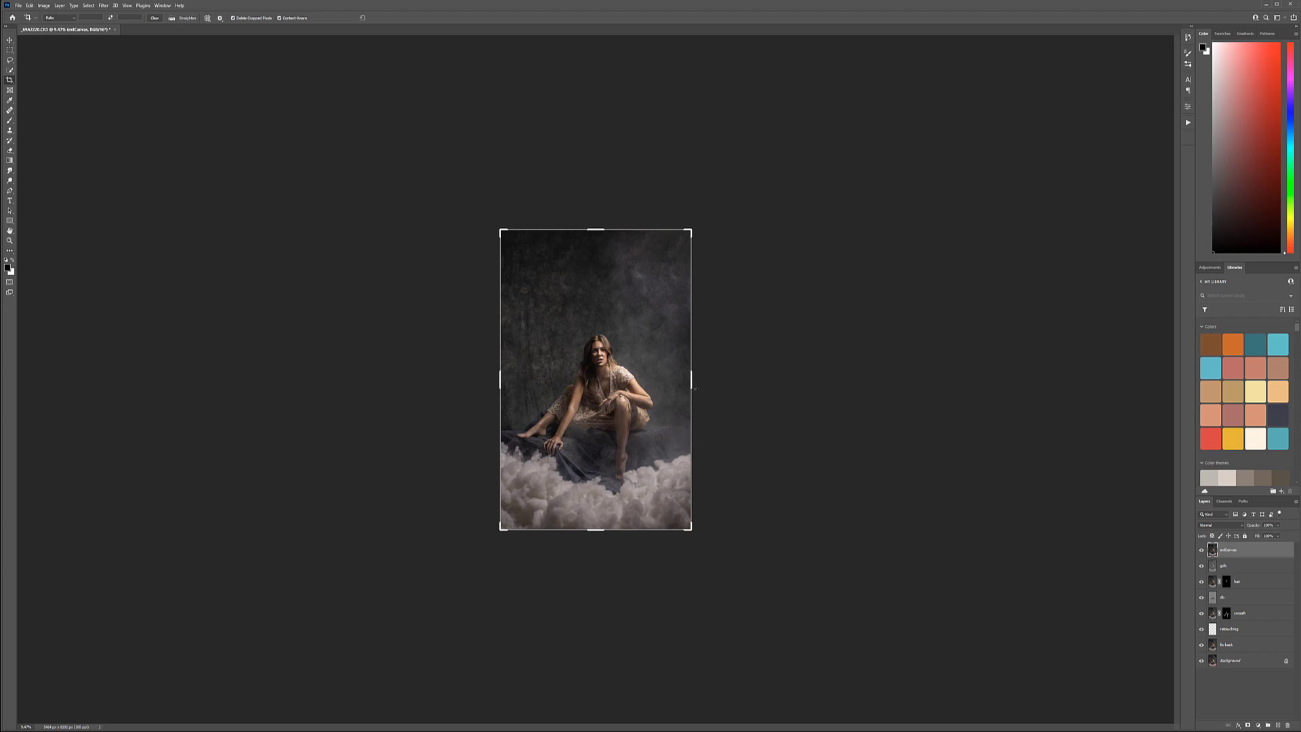
left_click_drag(693, 381, 701, 374)
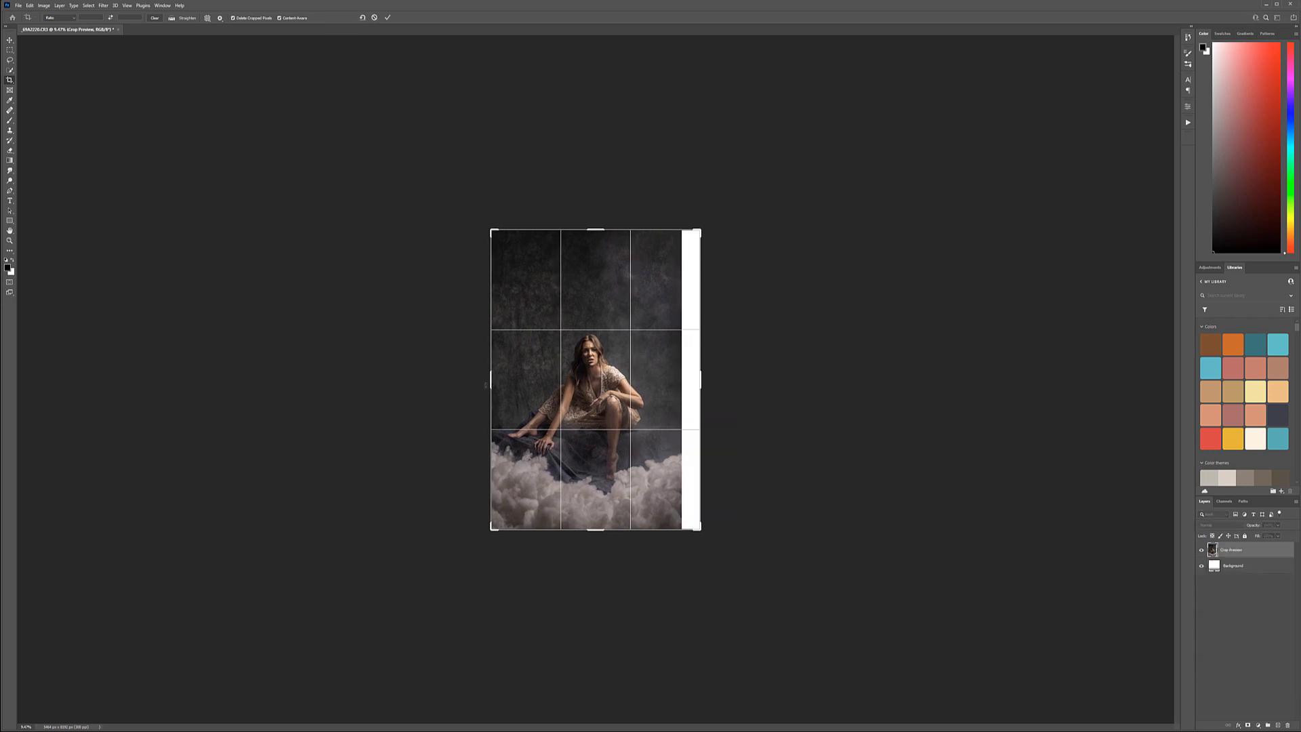
left_click_drag(491, 382, 480, 376)
left_click_drag(593, 227, 593, 215)
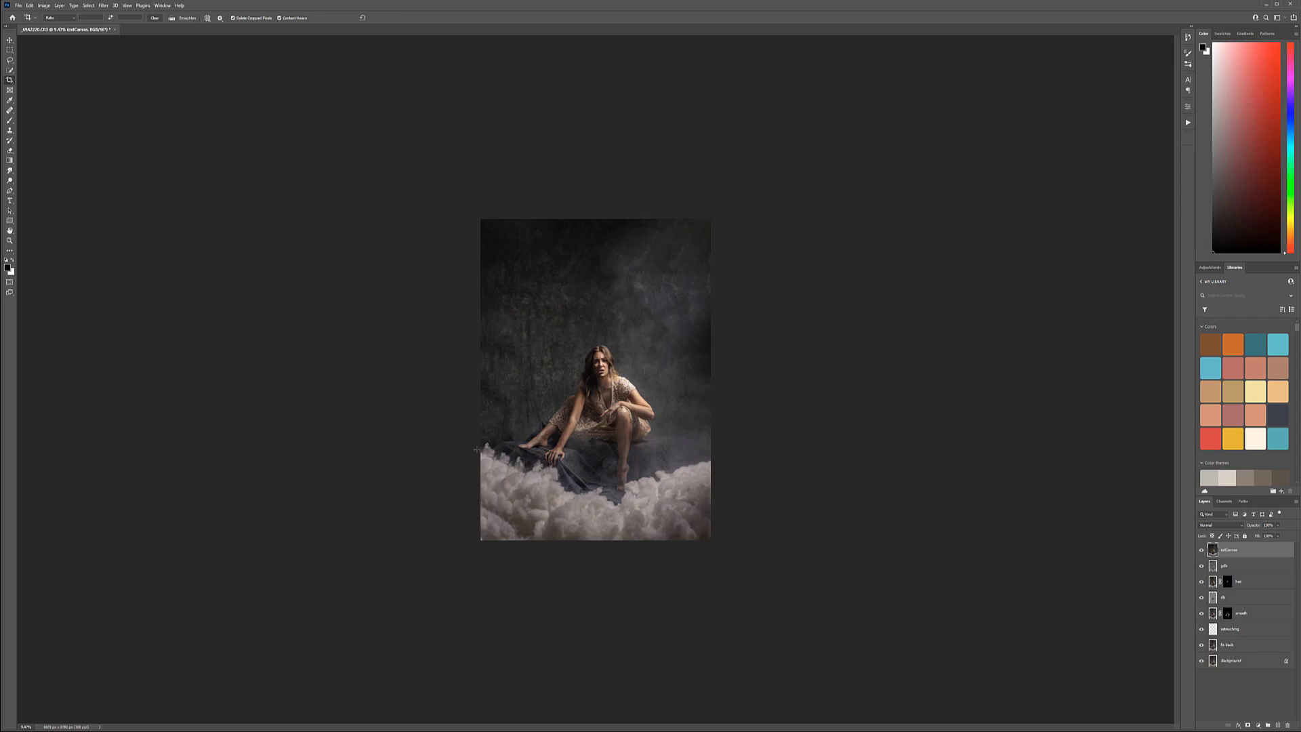
Widen the canvas further on both sides and add more backdrop above with a second content-aware crop
left_click(647, 308)
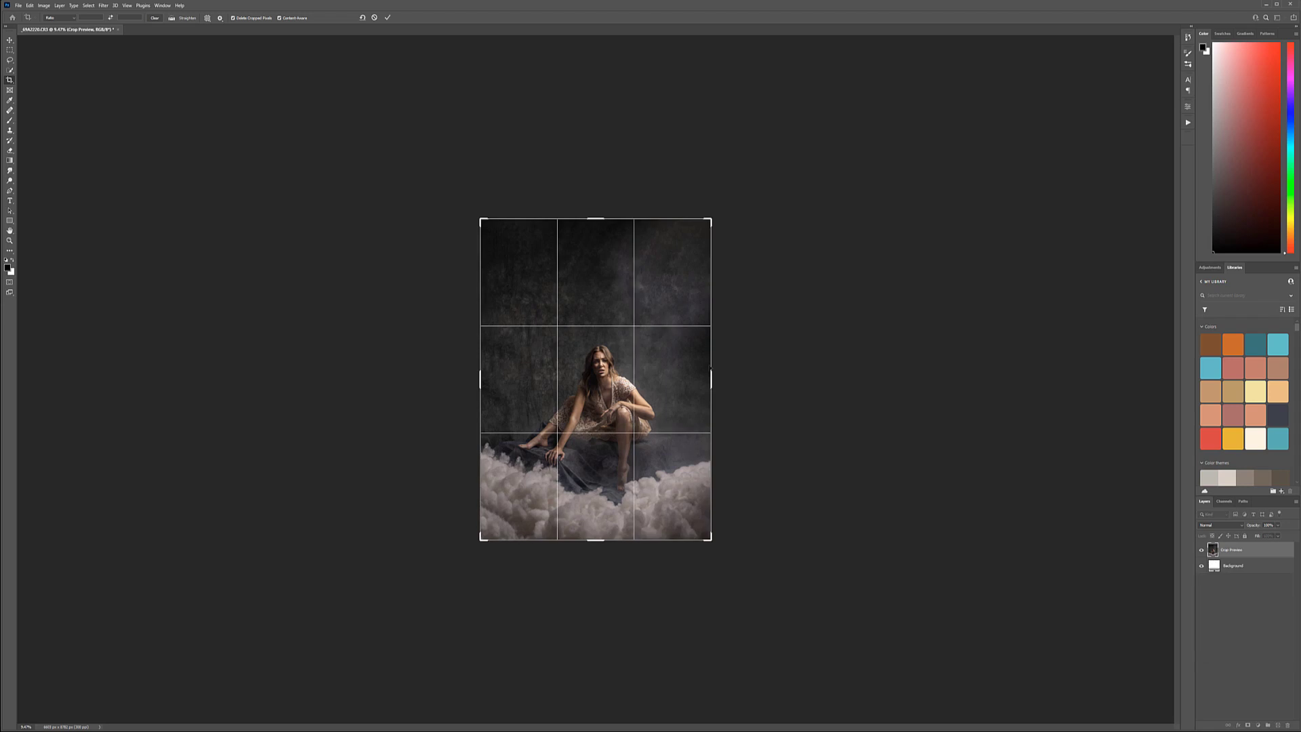
mouse_move(711, 381)
left_mouse_down()
mouse_move(761, 370)
mouse_move(726, 372)
left_mouse_up()
left_click_drag(463, 384, 451, 380)
left_click_drag(590, 219, 589, 208)
left_click_drag(731, 382, 734, 383)
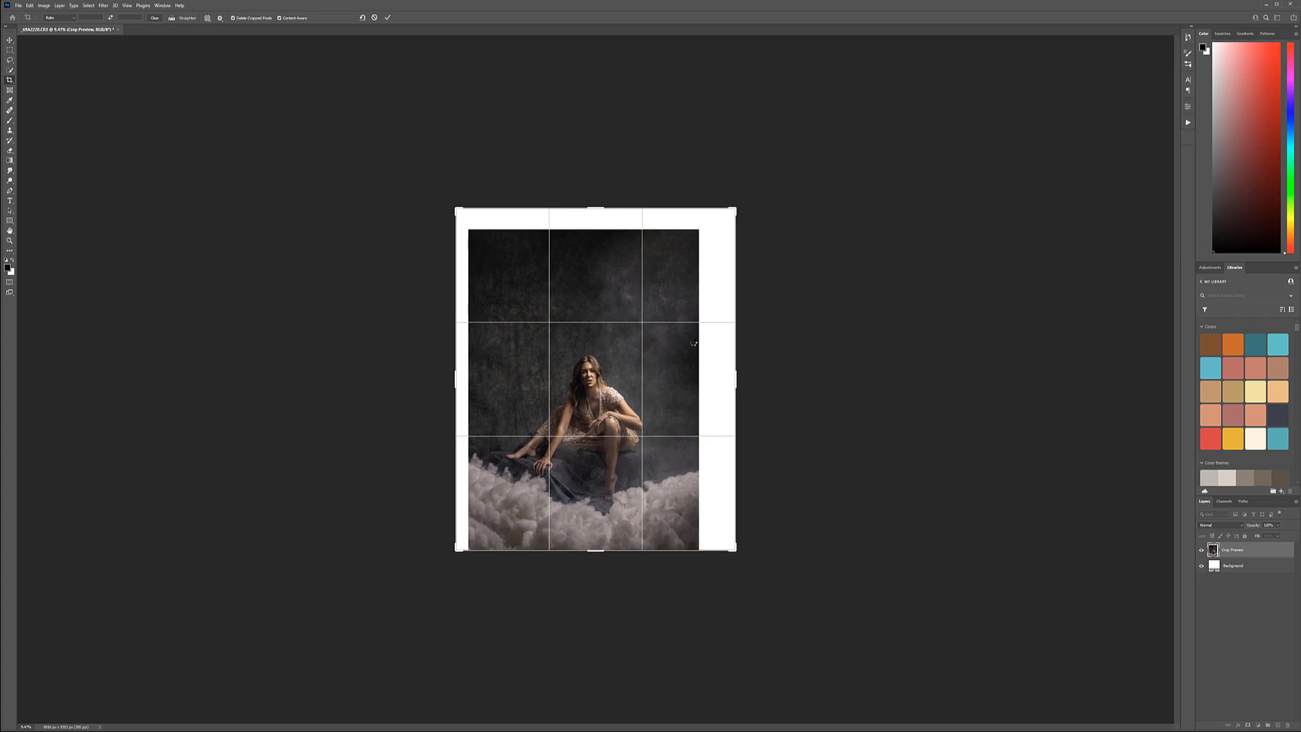
key("Return")
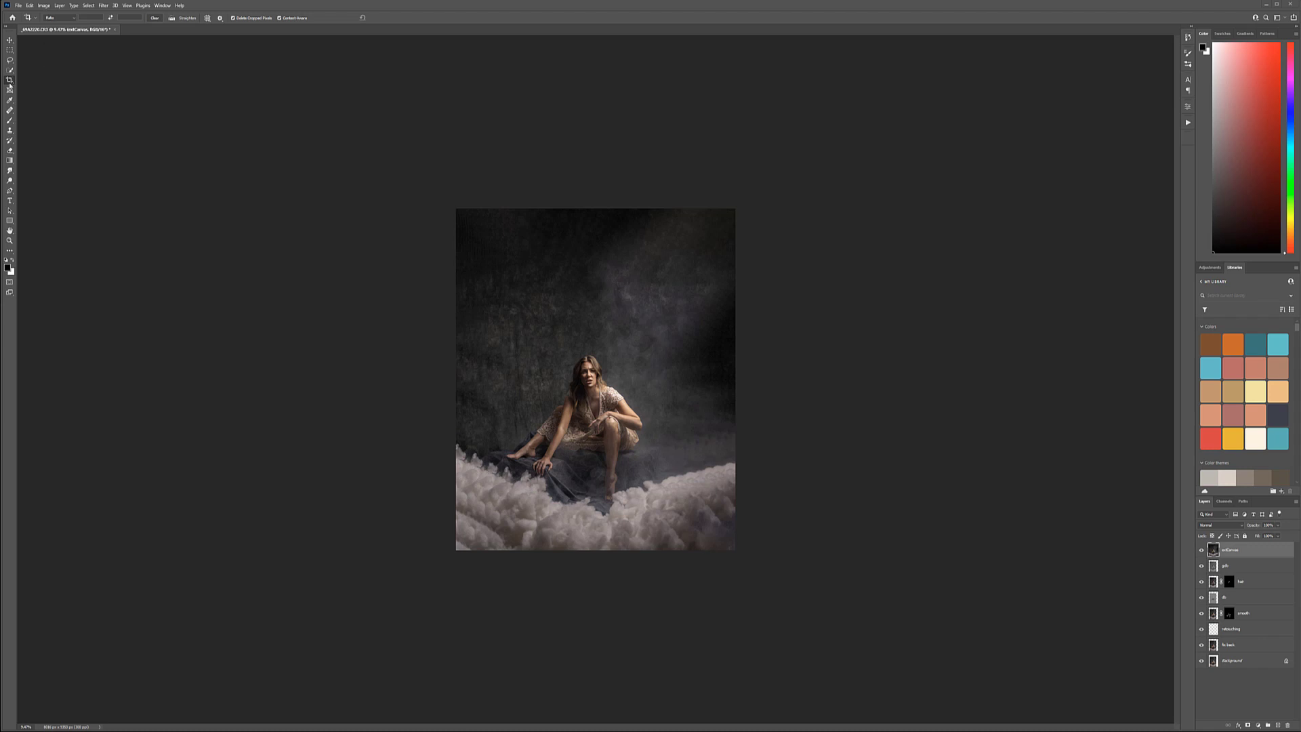
Enlarge the canvas to a nearly square format with a third content-aware crop extending the top and both sides
left_click(577, 271)
left_click_drag(605, 206, 606, 199)
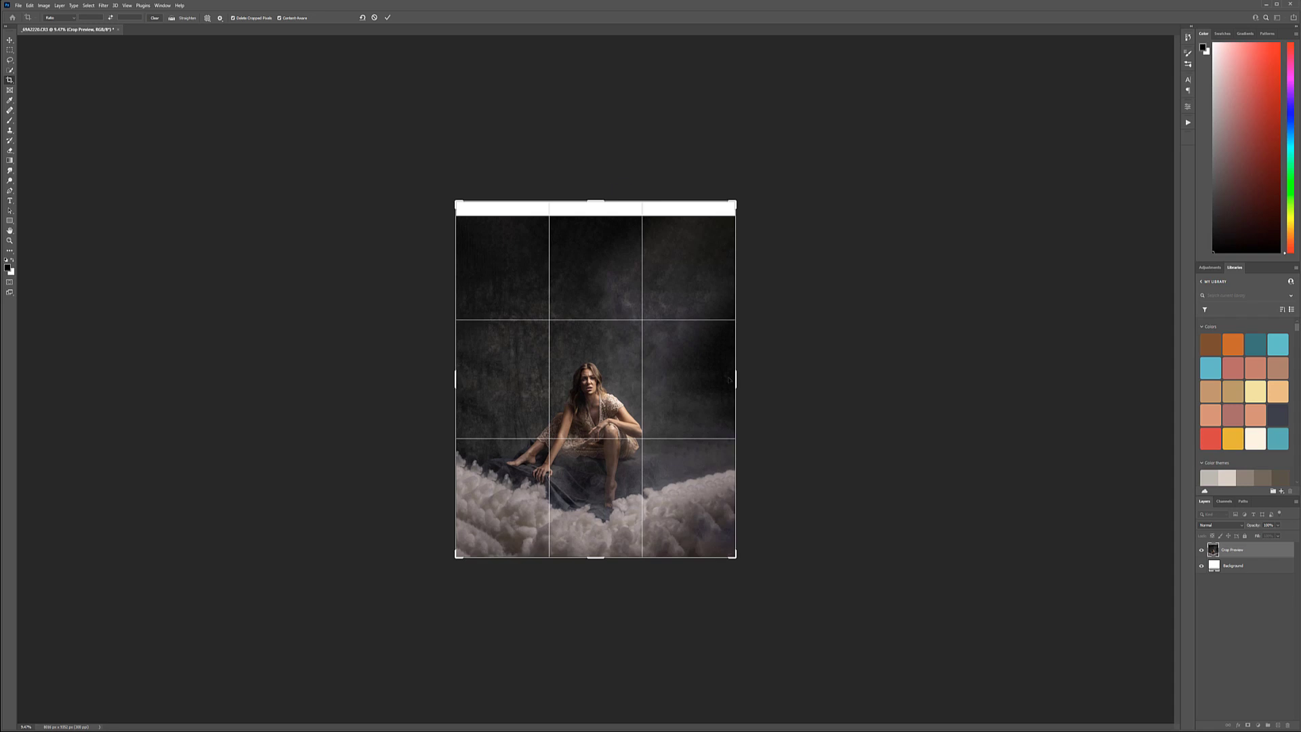
left_click_drag(737, 381, 749, 381)
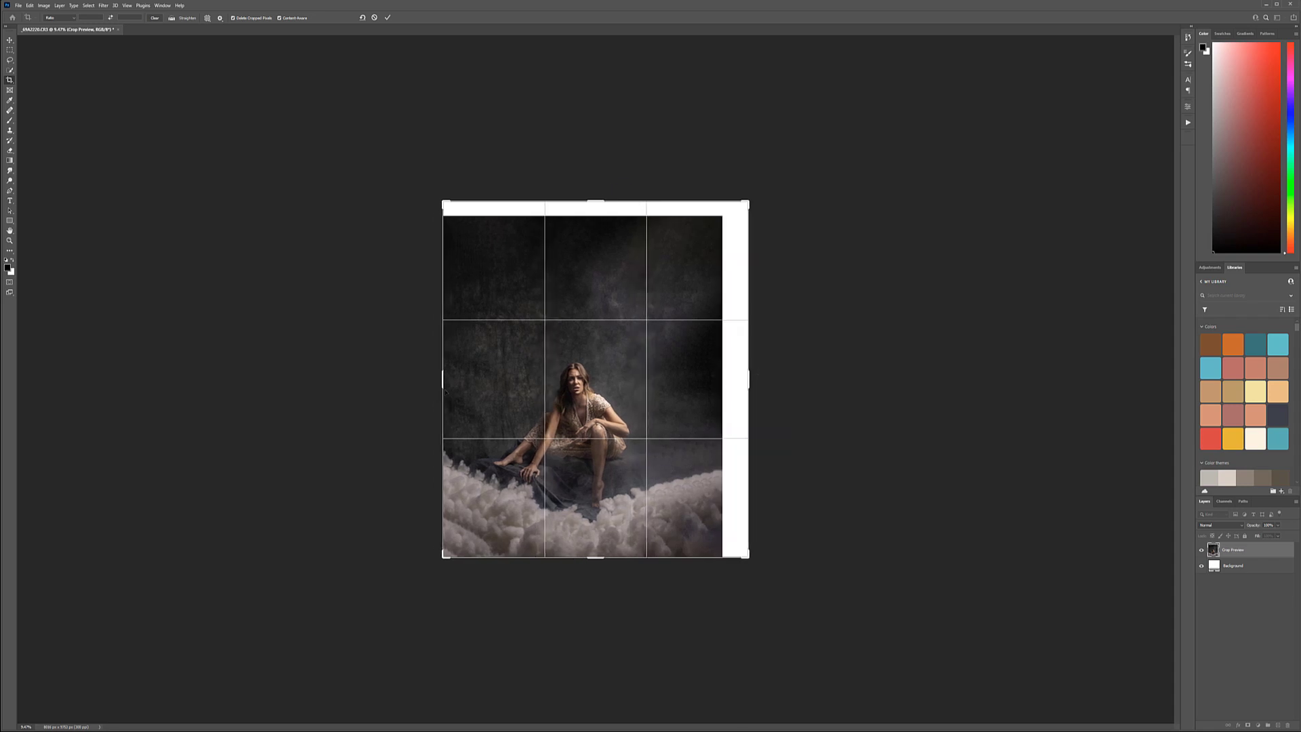
left_click_drag(444, 380, 427, 380)
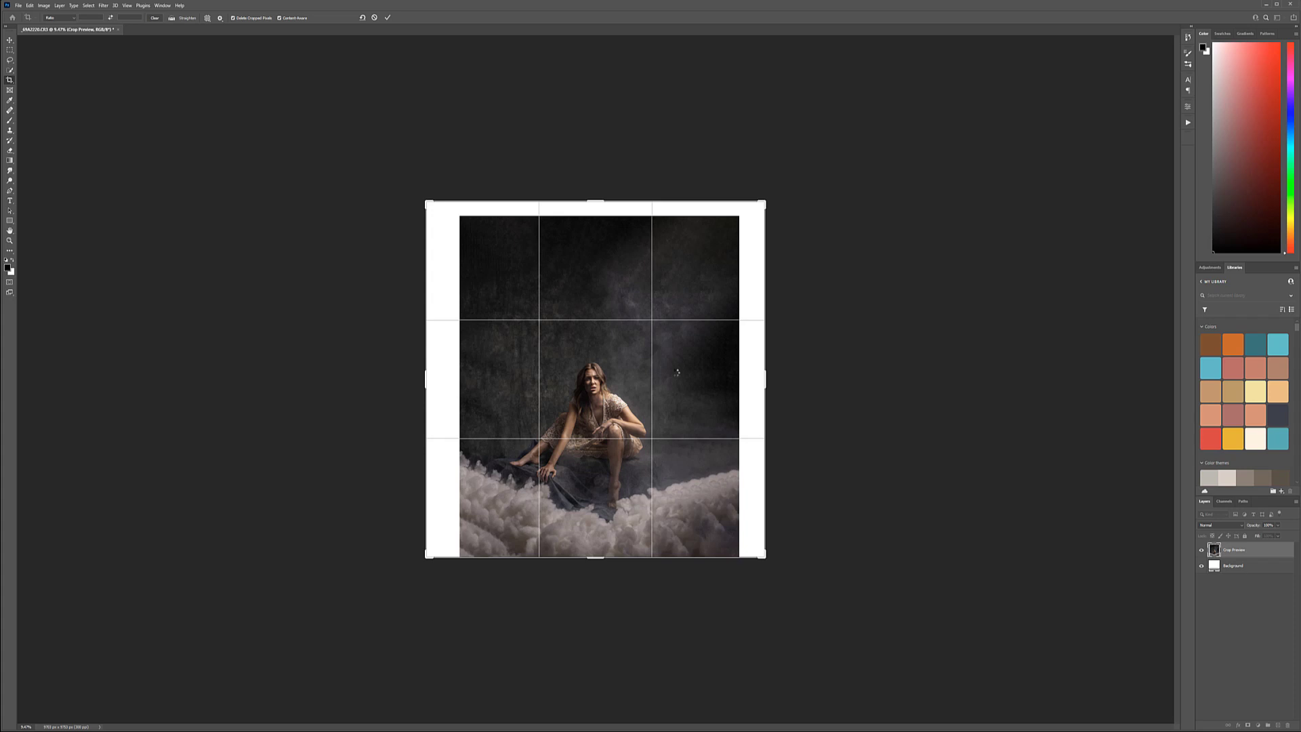
key("Return")
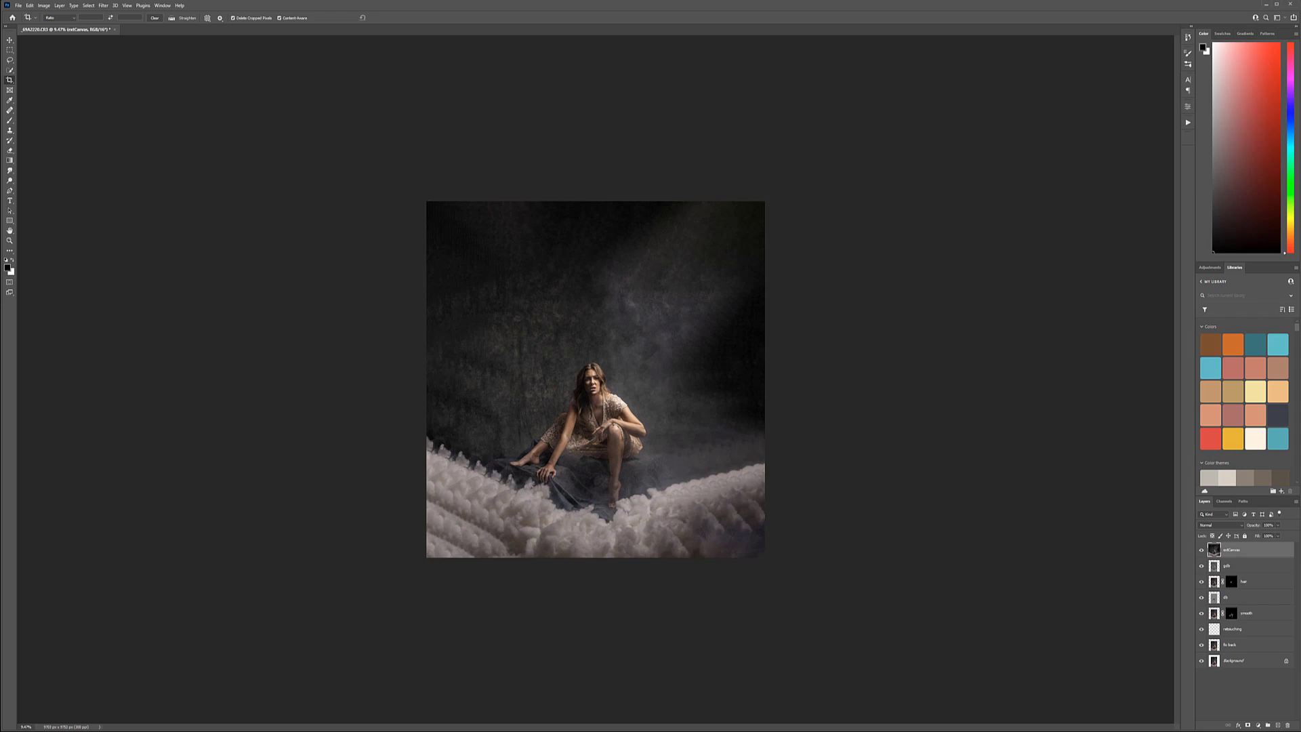
Replace the repeated tufts along the upper edge of the left-hand clouds and the pattern below them using the Patch tool
scroll(613, 510, "up", 3)
left_click_drag(631, 552, 959, 256)
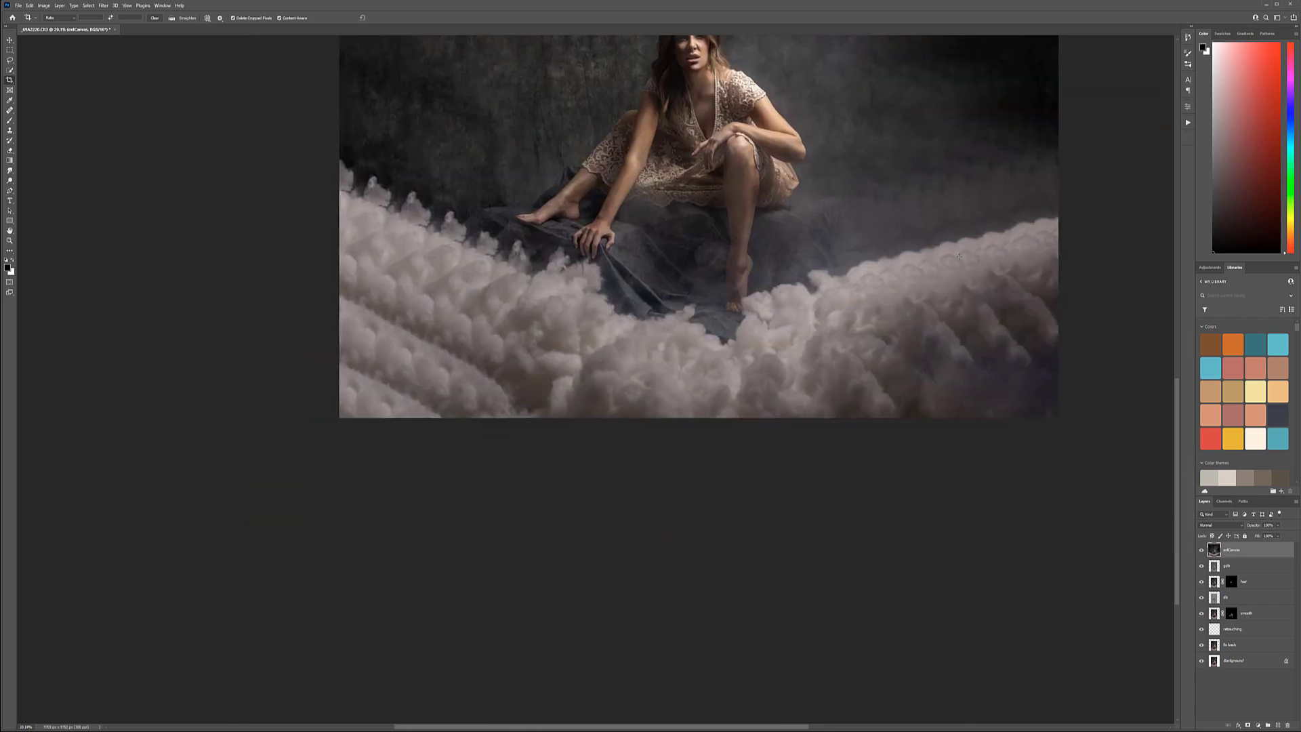
scroll(892, 311, "up", 3)
left_click_drag(525, 360, 754, 443)
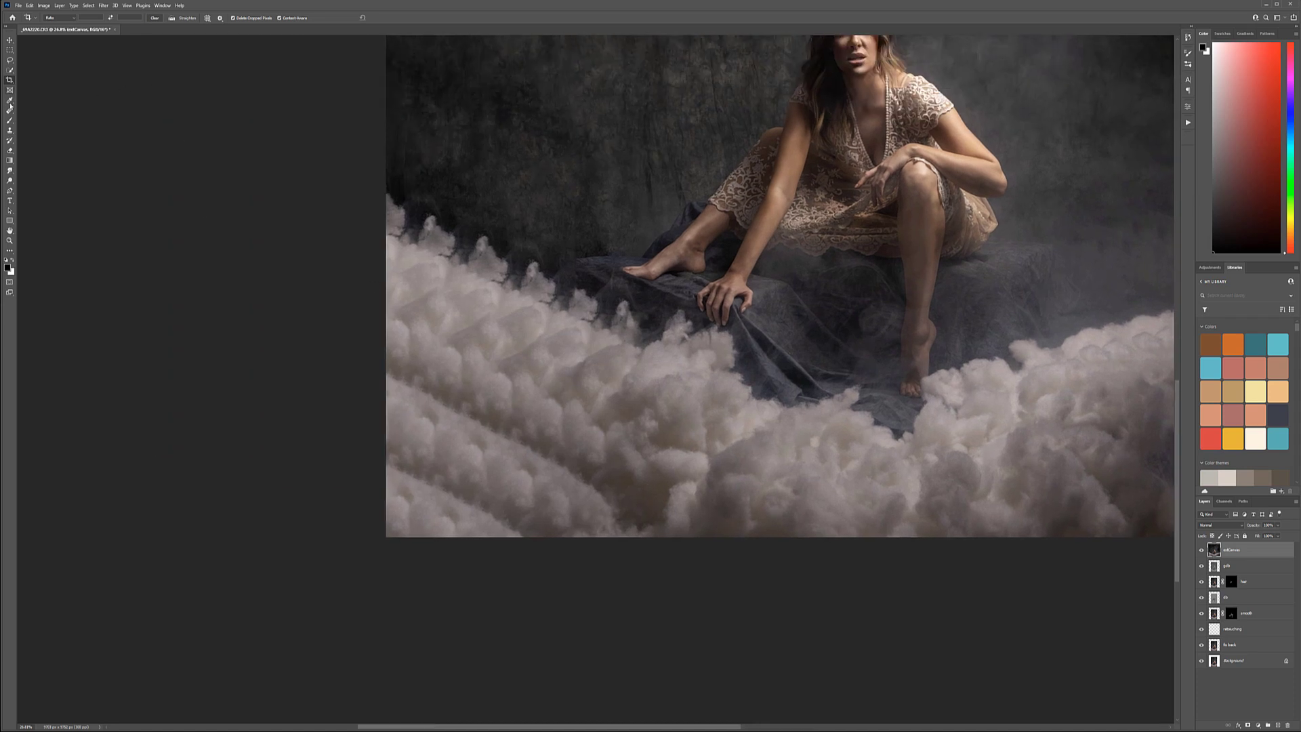
mouse_move(10, 110)
left_mouse_down()
mouse_move(41, 110)
mouse_move(41, 125)
left_mouse_up()
key("shift+j")
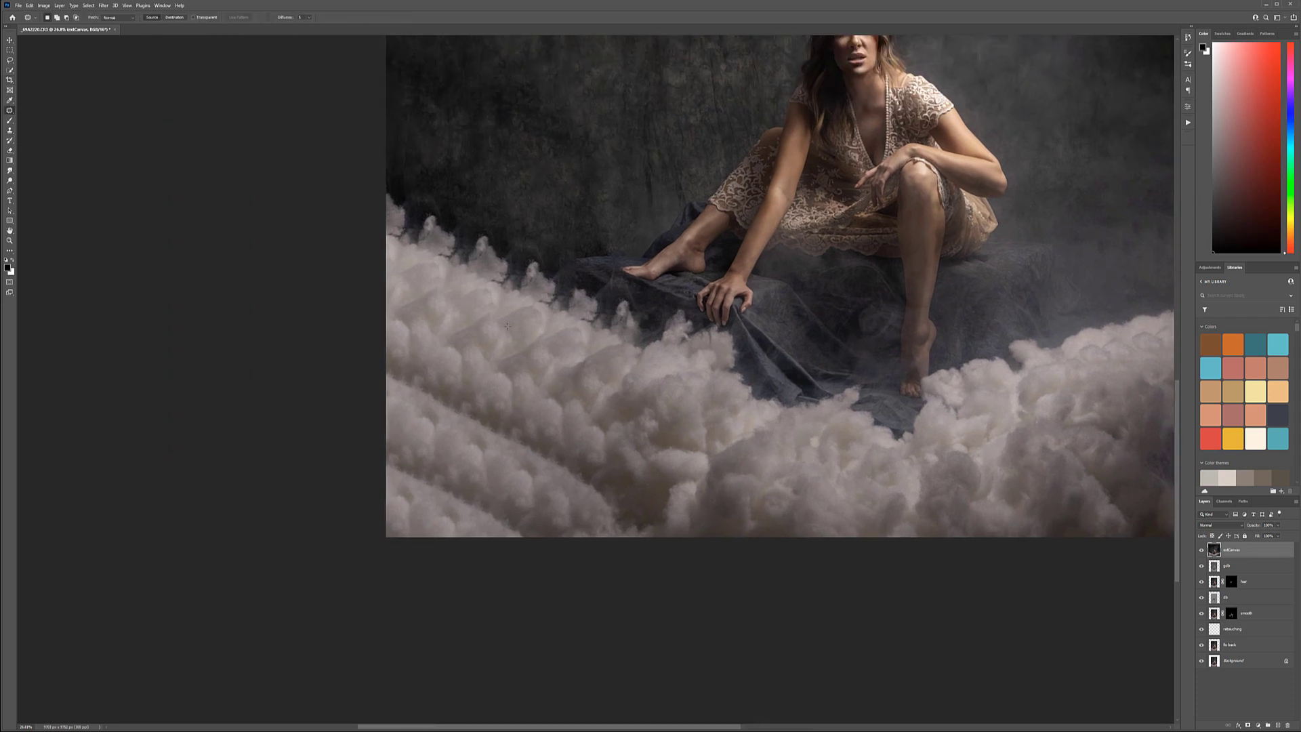
mouse_move(388, 248)
left_mouse_down()
mouse_move(437, 270)
mouse_move(508, 268)
mouse_move(387, 192)
left_mouse_up()
left_click_drag(458, 267, 763, 412)
key("ctrl+d")
mouse_move(441, 286)
left_mouse_down()
mouse_move(458, 351)
mouse_move(481, 331)
mouse_move(430, 380)
left_mouse_up()
left_click_drag(504, 443, 513, 381)
key("ctrl+d")
Patch the remaining repeated rows in the lower left-hand clouds and the cloud edge beside the dark fabric
mouse_move(377, 345)
left_mouse_down()
mouse_move(444, 350)
mouse_move(767, 441)
mouse_move(590, 429)
mouse_move(543, 488)
mouse_move(604, 494)
left_mouse_up()
key("ctrl+d")
mouse_move(571, 449)
left_mouse_down()
mouse_move(489, 429)
mouse_move(537, 489)
left_mouse_up()
key("ctrl+d")
mouse_move(409, 483)
left_mouse_down()
mouse_move(456, 482)
mouse_move(423, 406)
left_mouse_up()
key("ctrl+d")
mouse_move(503, 242)
left_mouse_down()
mouse_move(501, 305)
mouse_move(505, 243)
mouse_move(765, 421)
mouse_move(775, 404)
left_mouse_up()
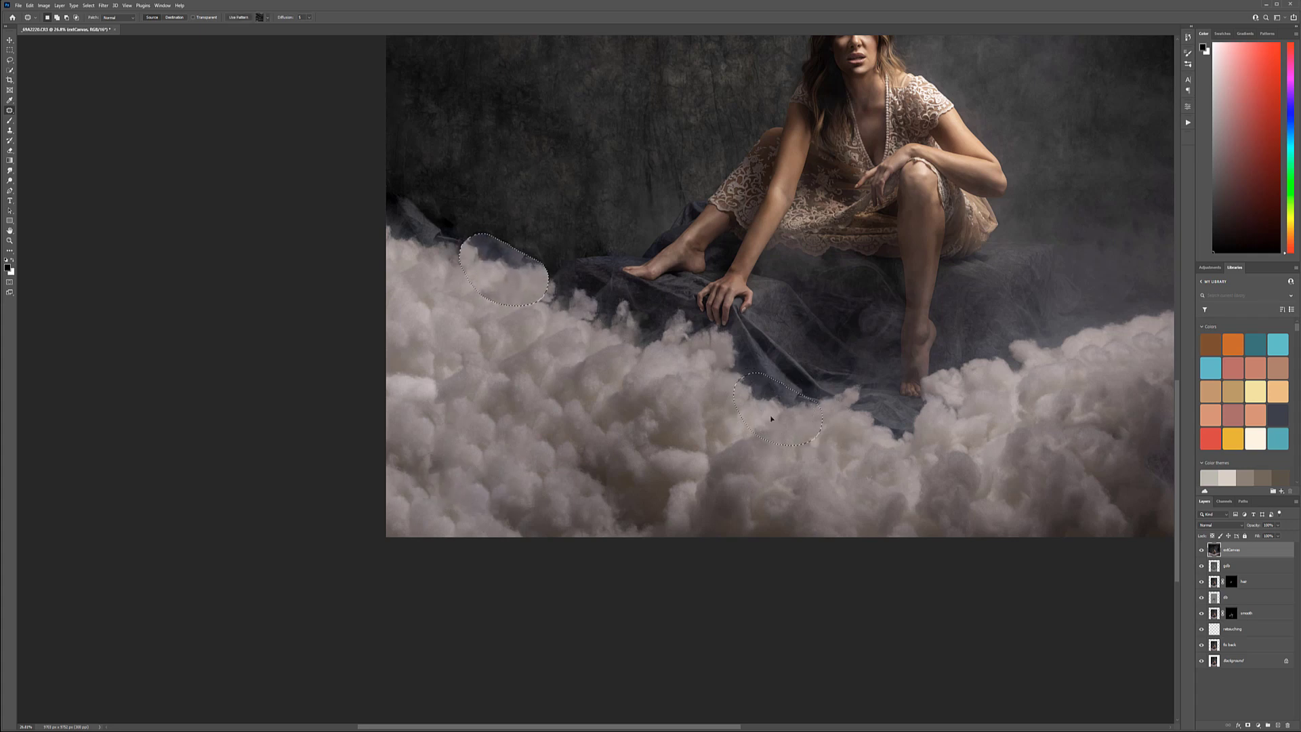
key("ctrl+d")
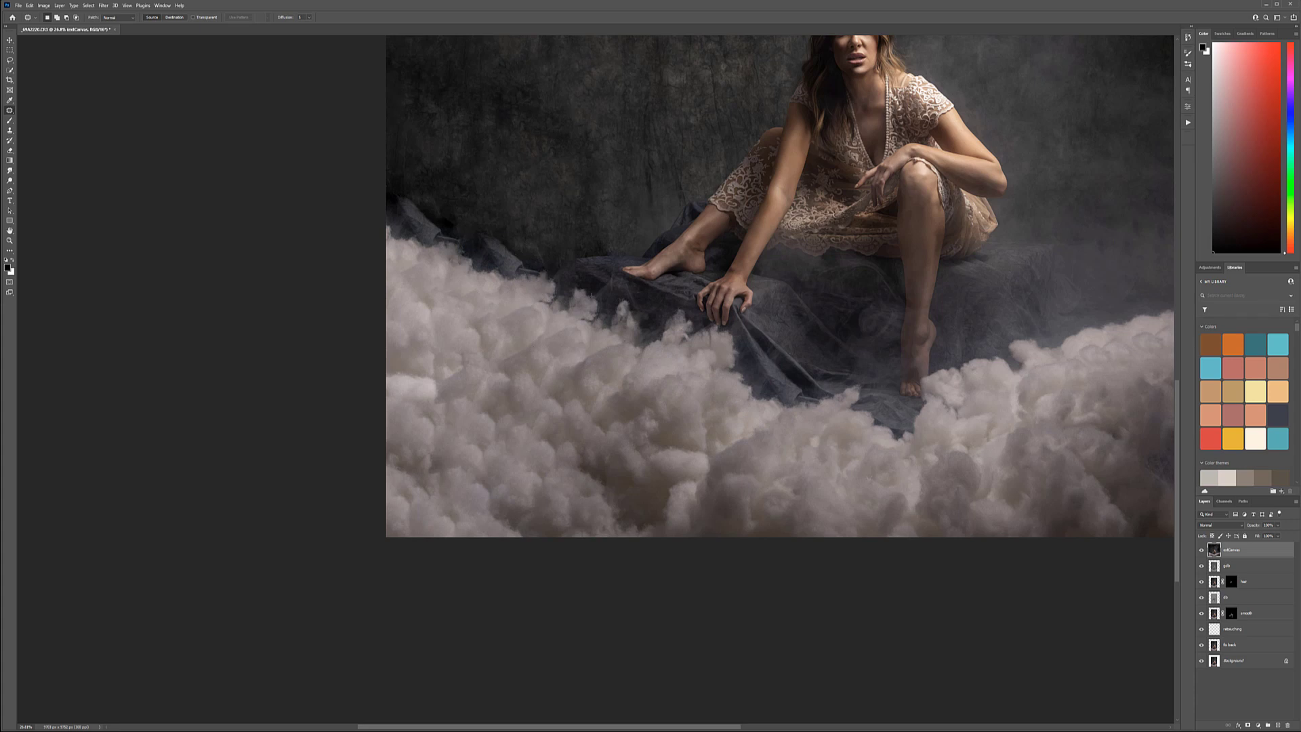
Patch the repeating stripes in the right-hand clouds and their outer upper edge with natural cloud texture
left_click_drag(1052, 438, 456, 459)
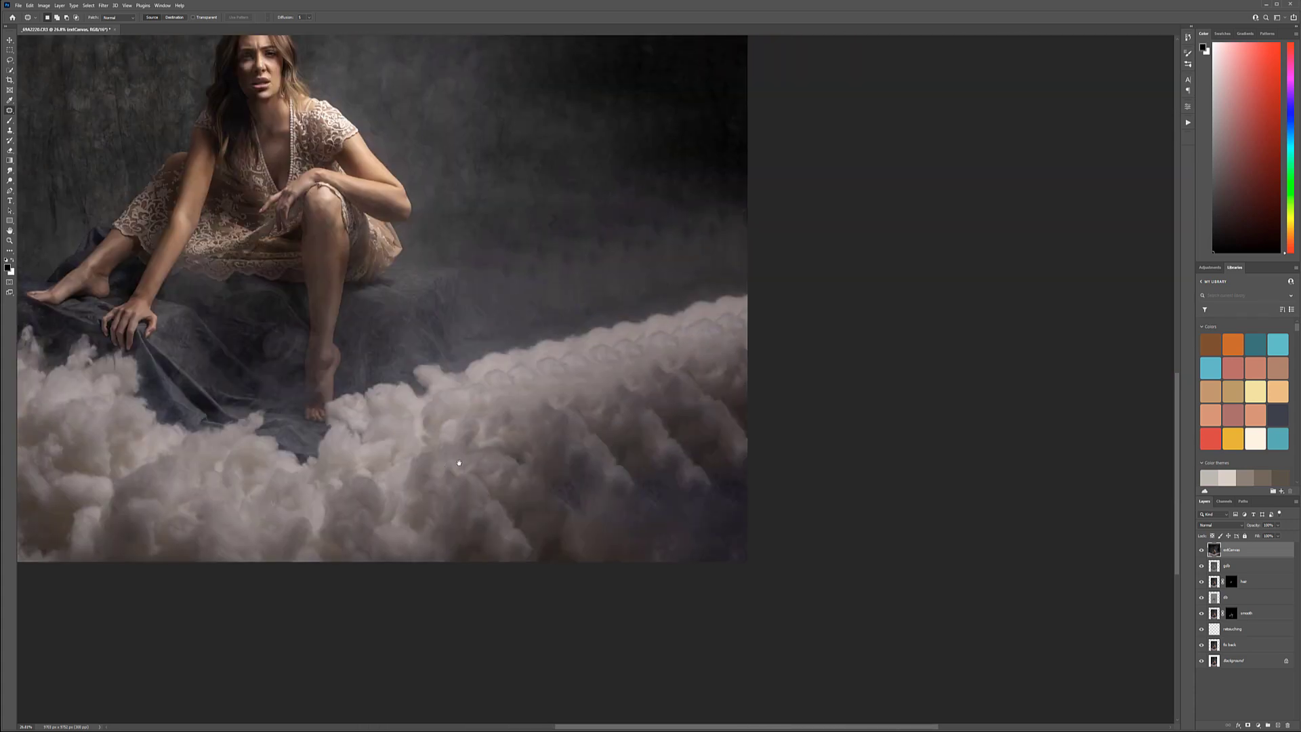
mouse_move(627, 394)
left_mouse_down()
mouse_move(655, 356)
mouse_move(705, 360)
mouse_move(679, 357)
left_mouse_up()
key("ctrl+d")
mouse_move(692, 403)
left_mouse_down()
mouse_move(532, 414)
mouse_move(525, 431)
left_mouse_up()
key("ctrl+d")
mouse_move(779, 335)
left_mouse_down()
mouse_move(717, 377)
mouse_move(773, 400)
mouse_move(657, 400)
left_mouse_up()
key("ctrl+d")
mouse_move(778, 268)
left_mouse_down()
mouse_move(677, 312)
mouse_move(705, 347)
mouse_move(447, 398)
left_mouse_up()
key("ctrl+d")
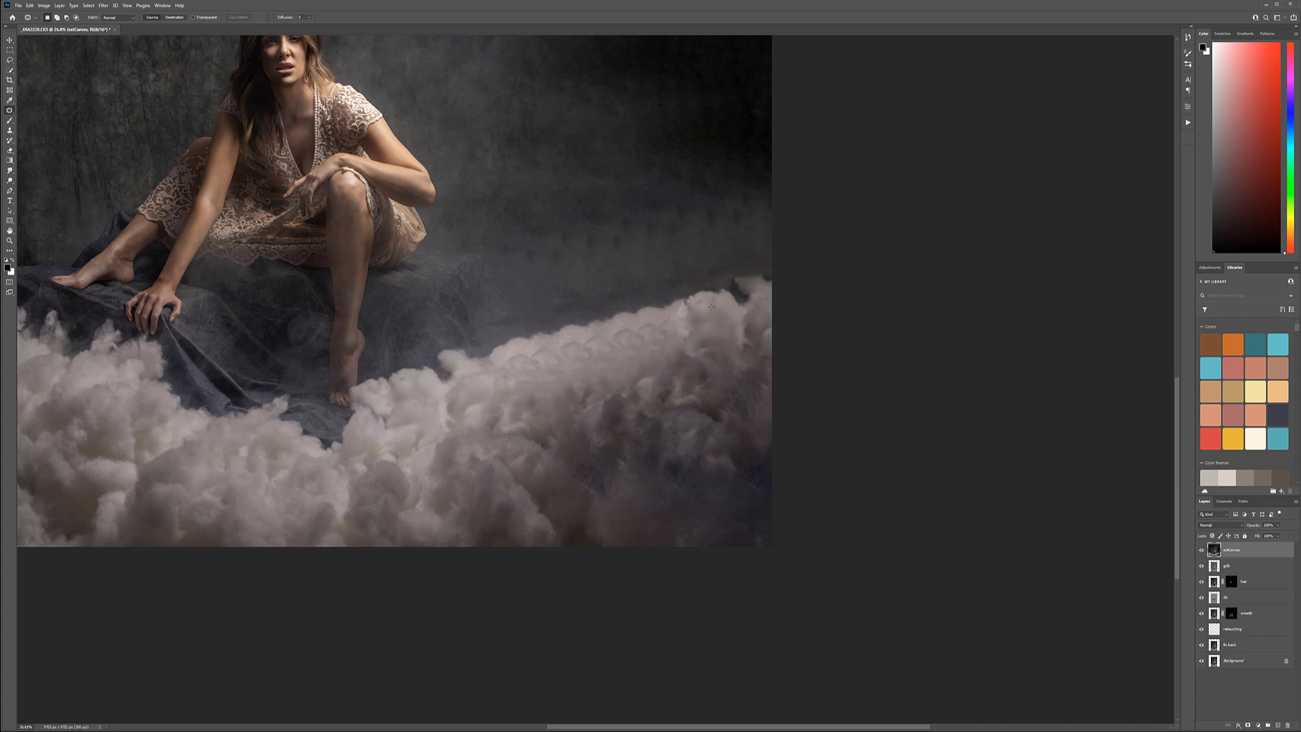
Break up the remaining repeated bumps along the top edge of the right-hand clouds with more patches
mouse_move(677, 296)
left_mouse_down()
mouse_move(629, 373)
mouse_move(697, 366)
left_mouse_up()
left_click_drag(659, 345, 456, 410)
key("ctrl+d")
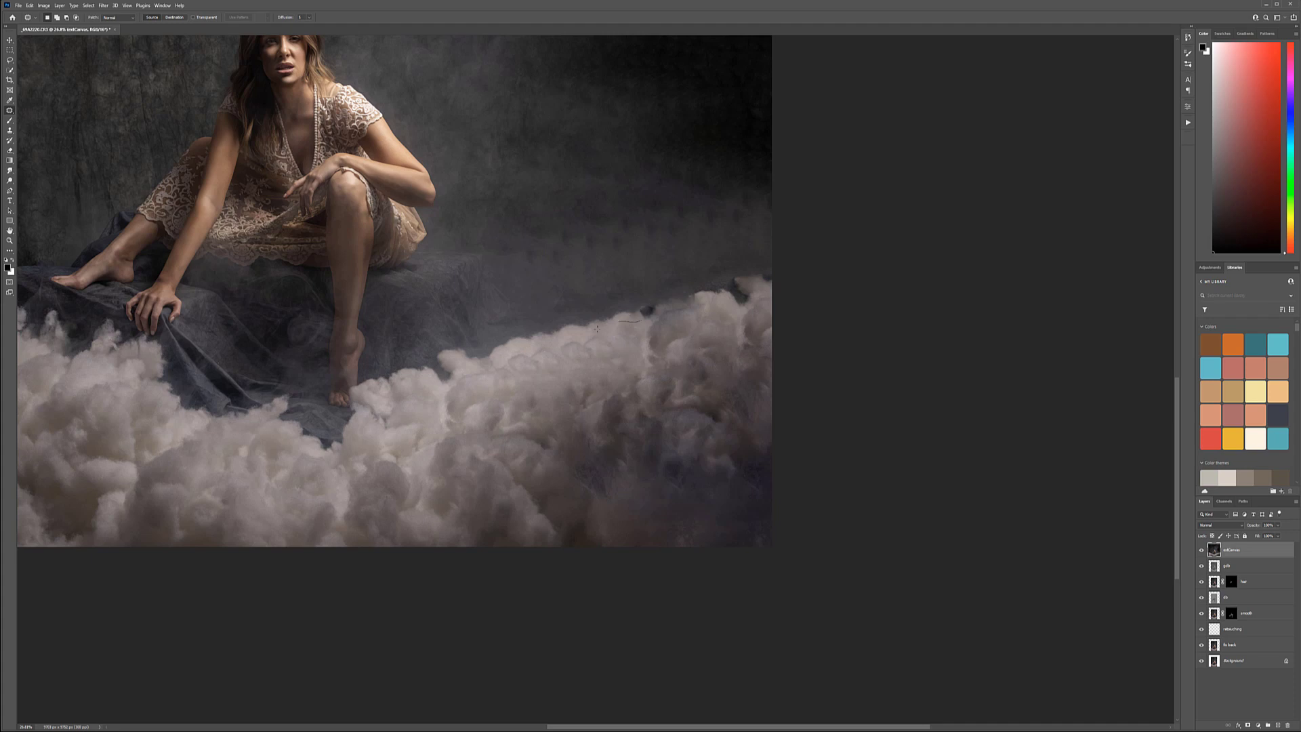
left_click_drag(602, 364, 438, 412)
key("ctrl+d")
Patch the backdrop just above the clouds on both sides, removing the repeated dark fabric at the left edge
key("ctrl+minus")
key("ctrl+minus")
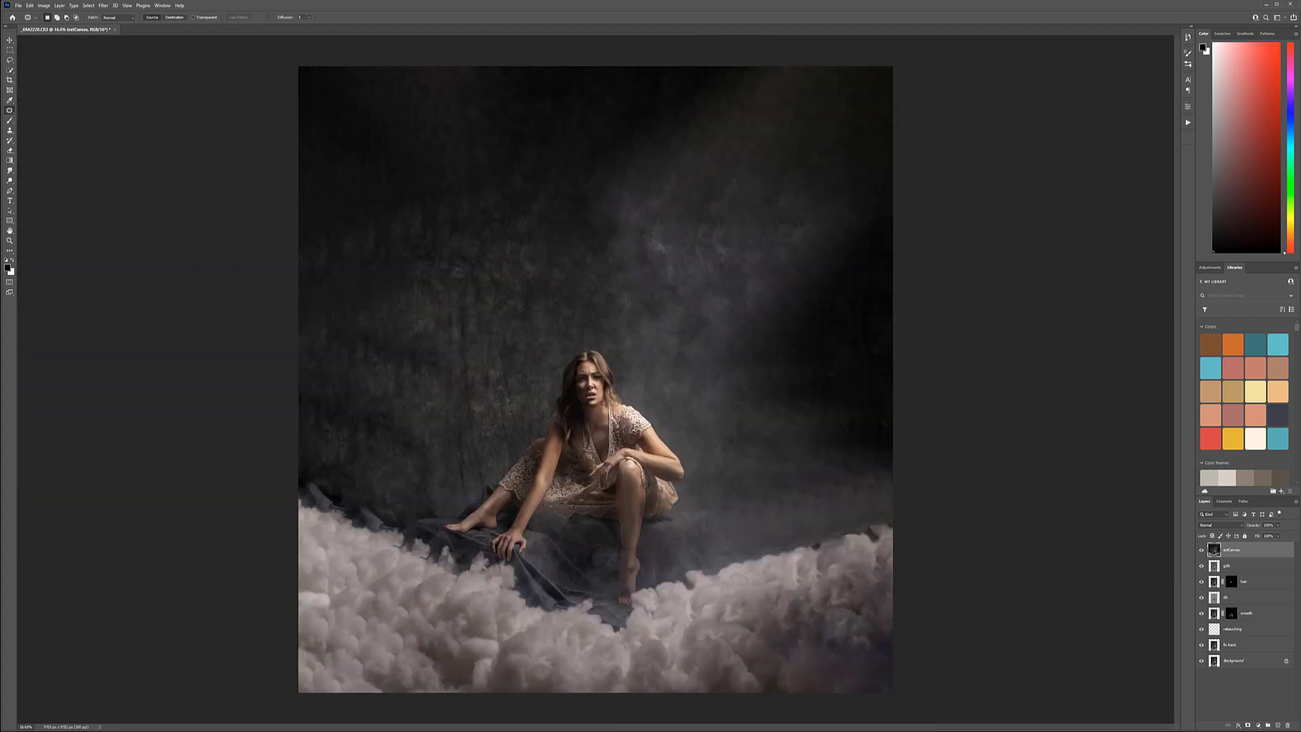
mouse_move(850, 475)
left_mouse_down()
mouse_move(738, 481)
mouse_move(816, 518)
mouse_move(847, 474)
left_mouse_up()
mouse_move(293, 474)
left_mouse_down()
mouse_move(368, 519)
mouse_move(298, 473)
mouse_move(444, 394)
left_mouse_up()
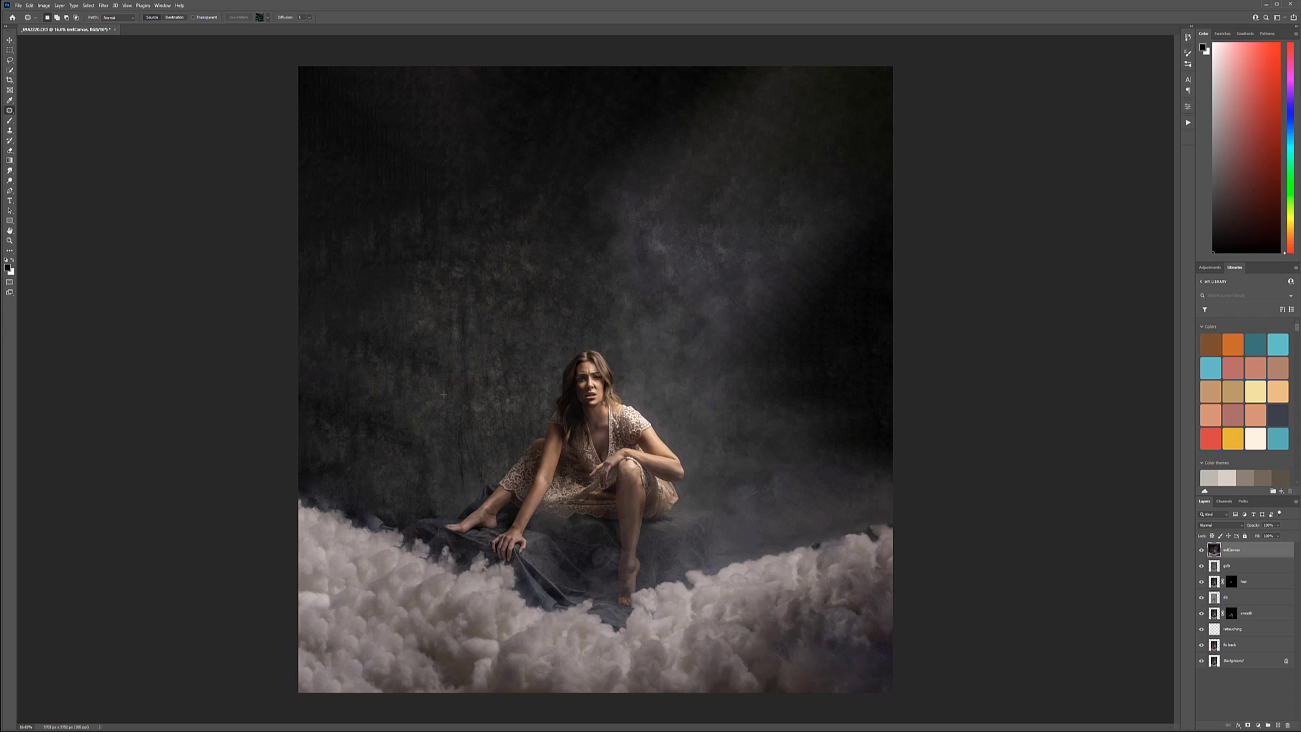
mouse_move(353, 503)
left_mouse_down()
mouse_move(381, 531)
mouse_move(407, 513)
mouse_move(379, 412)
left_mouse_up()
key("ctrl+d")
Patch the stretched areas of the upper backdrop, first in the smoke on the right, and on the dark left side
mouse_move(781, 280)
left_mouse_down()
mouse_move(819, 310)
mouse_move(746, 150)
left_mouse_up()
key("ctrl+d")
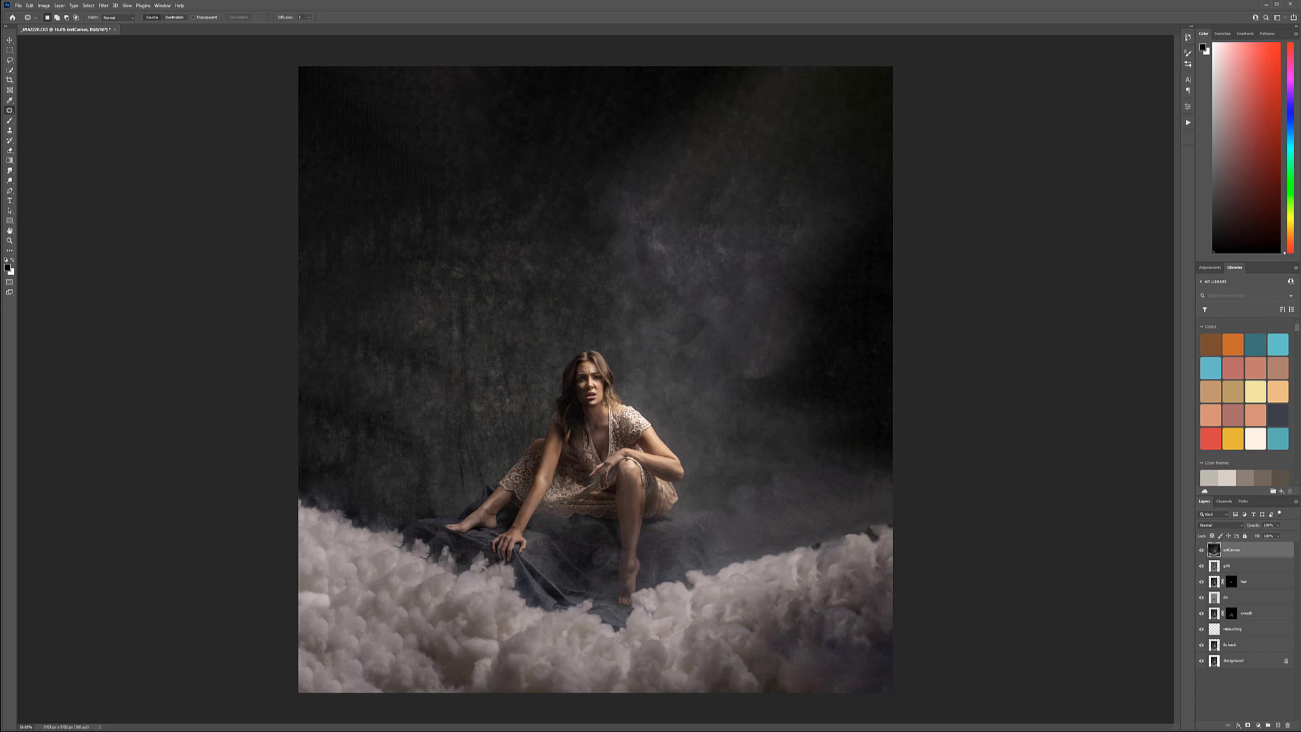
mouse_move(343, 106)
left_mouse_down()
mouse_move(436, 204)
mouse_move(345, 109)
left_mouse_up()
left_click_drag(415, 180, 434, 224)
key("ctrl+d")
mouse_move(438, 168)
left_mouse_down()
mouse_move(478, 183)
mouse_move(503, 239)
left_mouse_up()
key("ctrl+d")
left_click(9, 40)
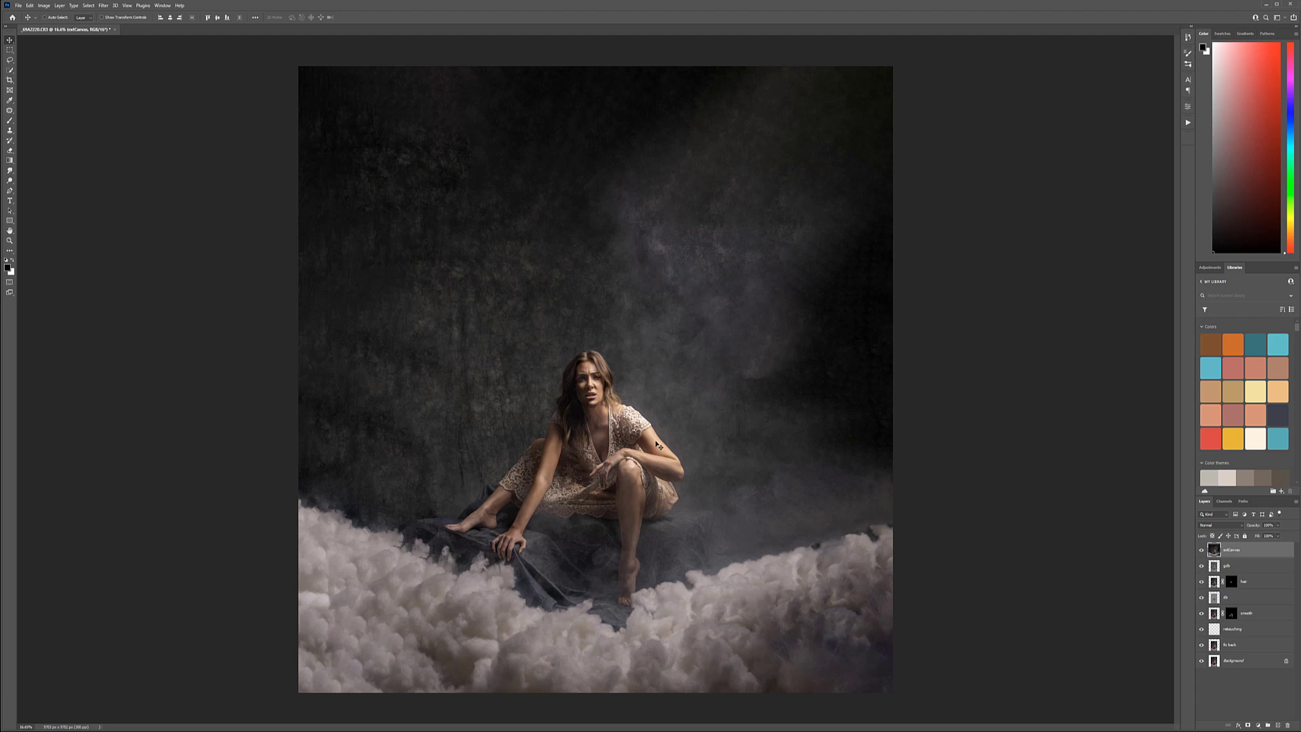
left_click_drag(841, 344, 848, 377)
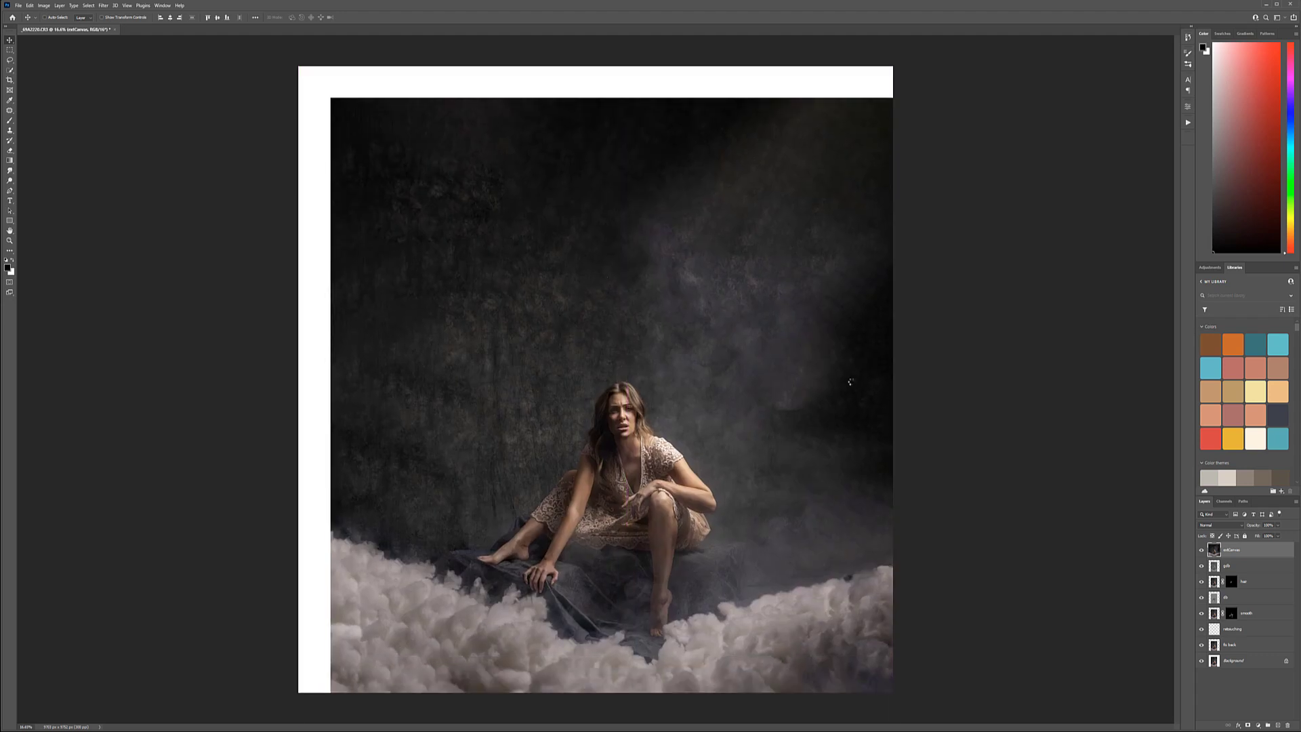
key("ctrl+z")
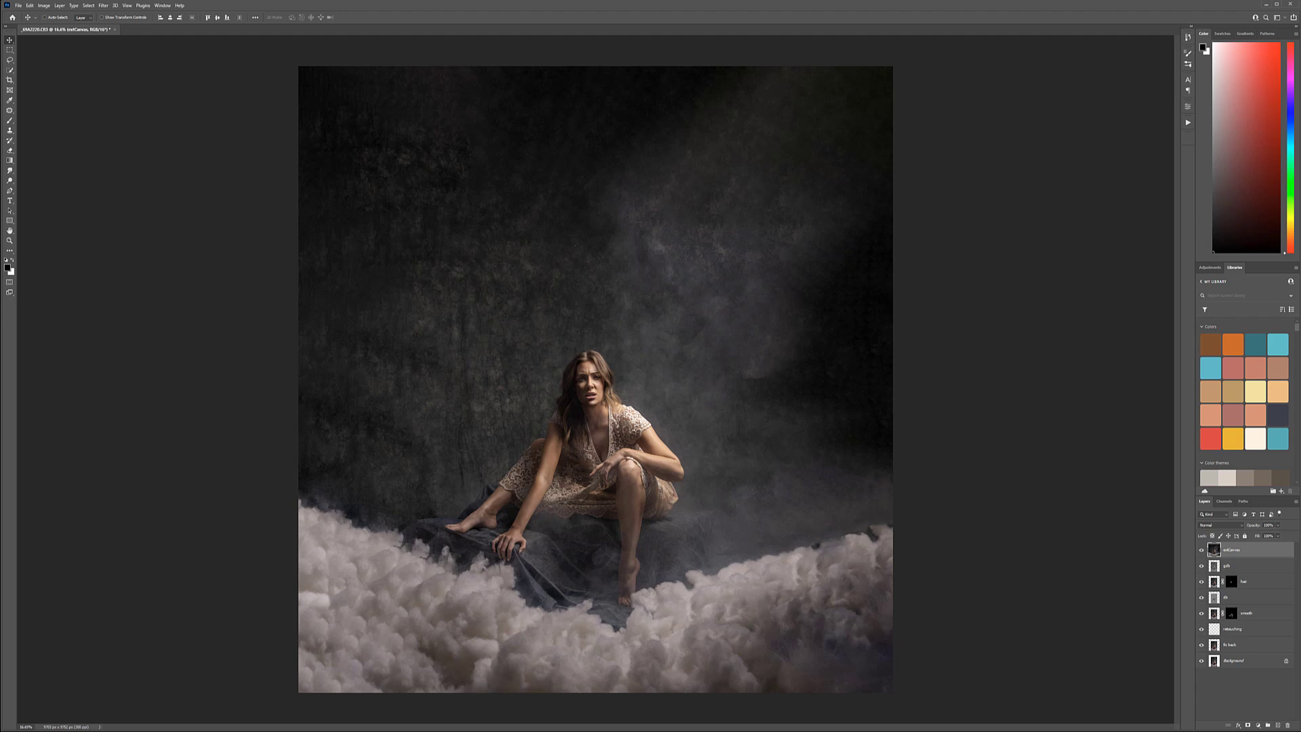
Place the stormy sky image as a new top layer across the full width and stretch it downward to the clouds
left_click_drag(606, 251, 644, 264)
mouse_move(698, 201)
left_mouse_down()
mouse_move(670, 267)
mouse_move(647, 233)
mouse_move(673, 200)
left_mouse_up()
left_click_drag(805, 419, 873, 535)
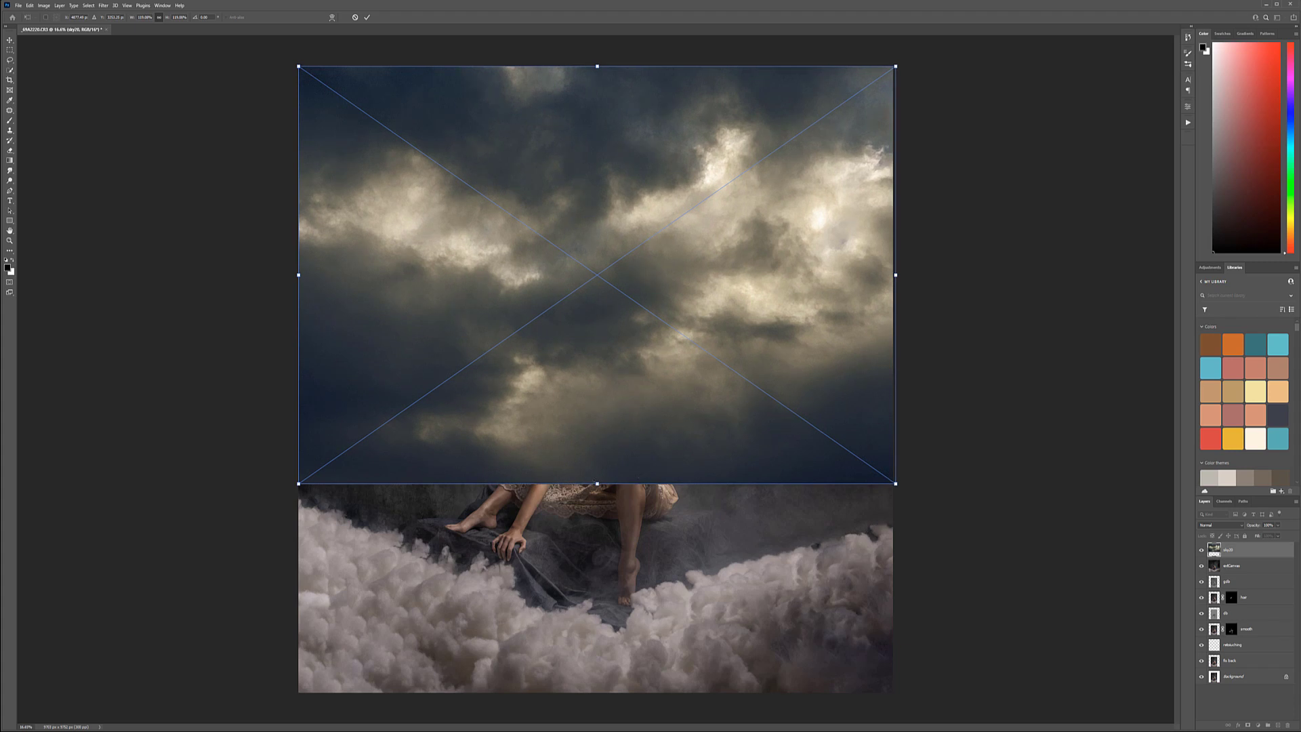
left_click_drag(597, 484, 597, 554)
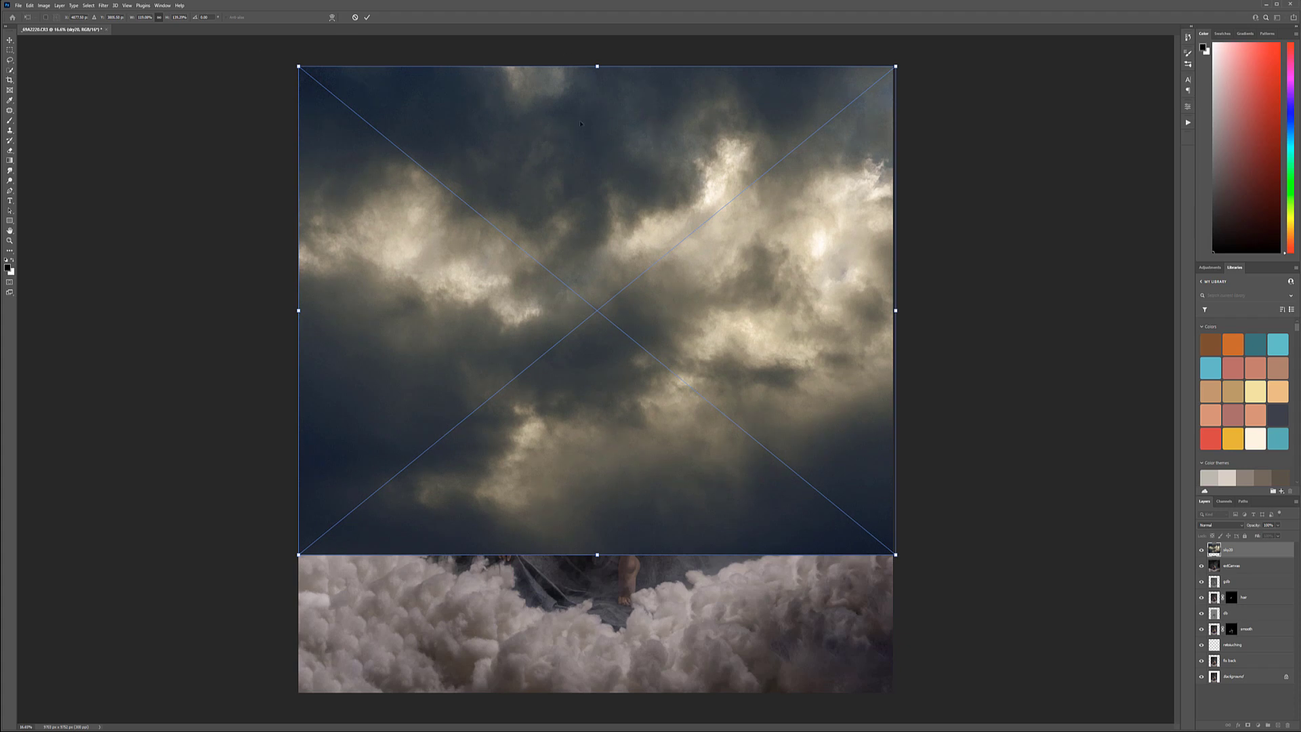
key("Return")
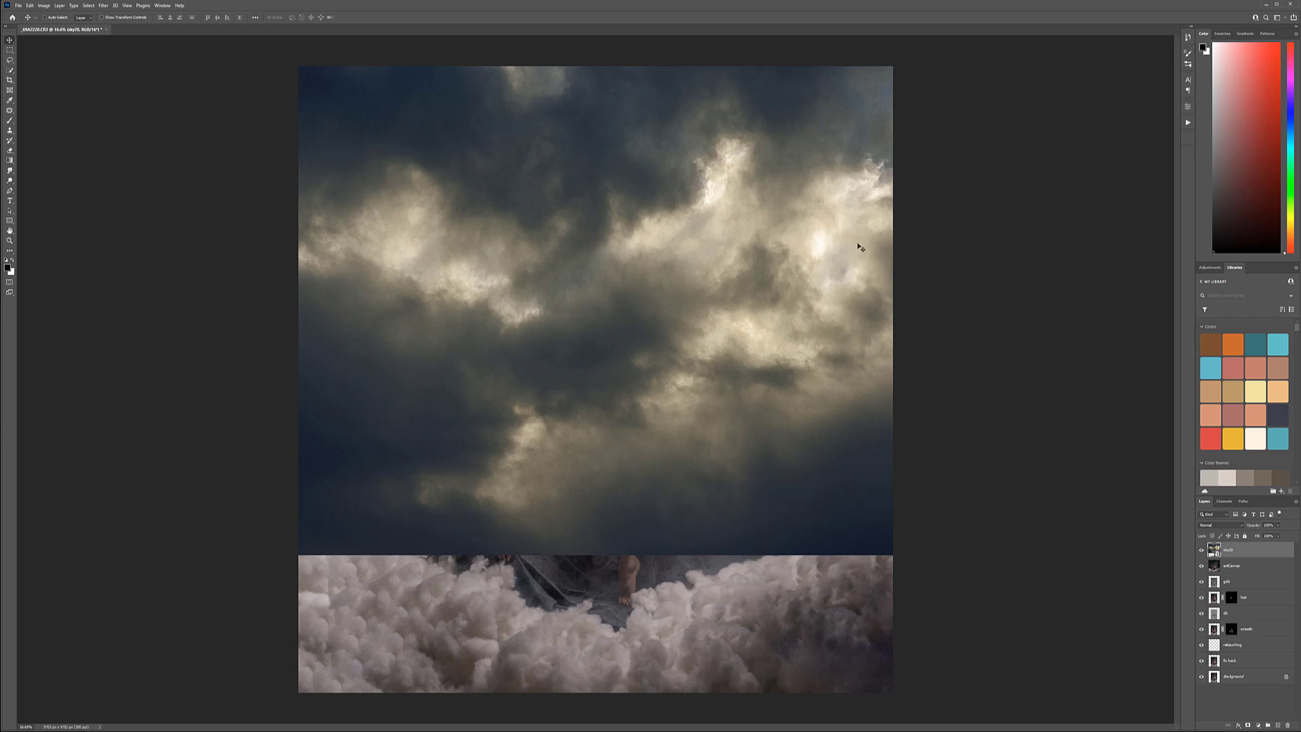
Add a black layer mask that hides the sky layer and target the mask for painting with a white brush
left_click(10, 120)
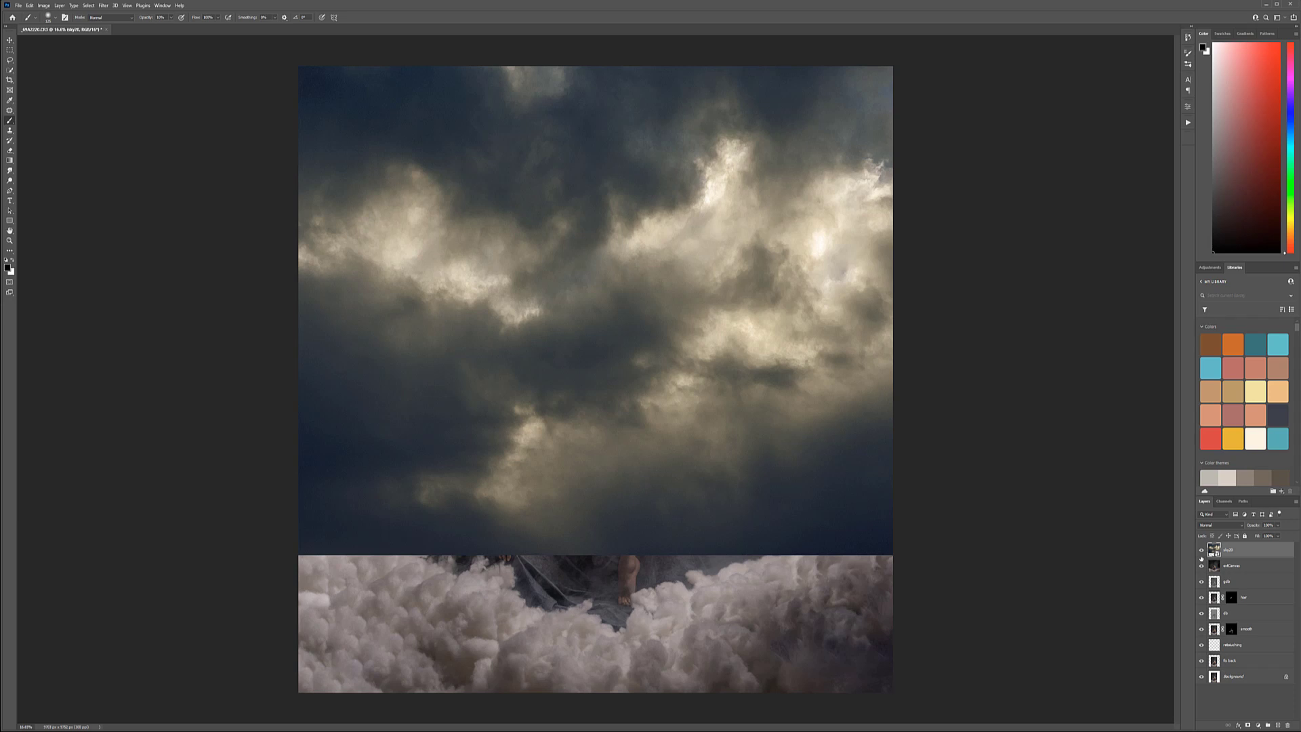
left_click(1249, 728, "alt")
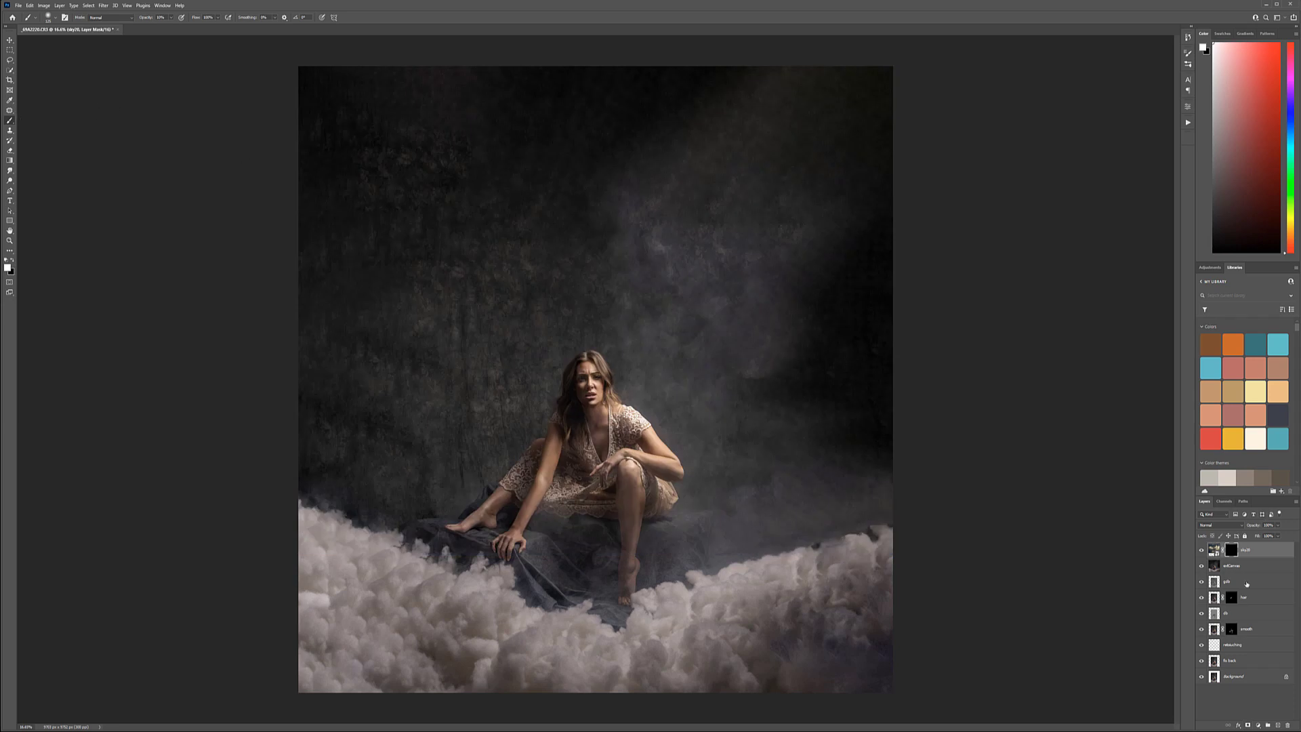
left_click(1215, 549)
left_click(1233, 550)
scroll(760, 225, "up", 1)
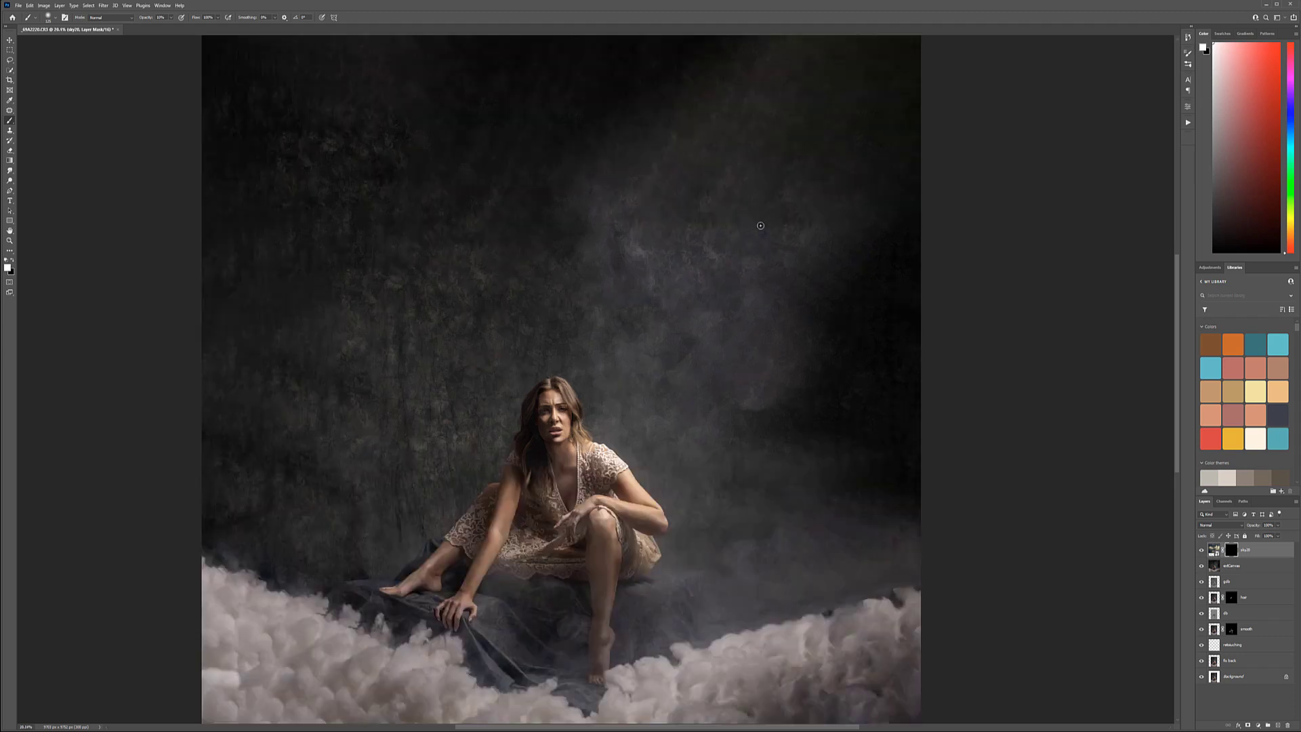
Enlarge the mask brush and set the foreground colour to a mid grey with RGB values of 127
scroll(760, 225, "up", 1)
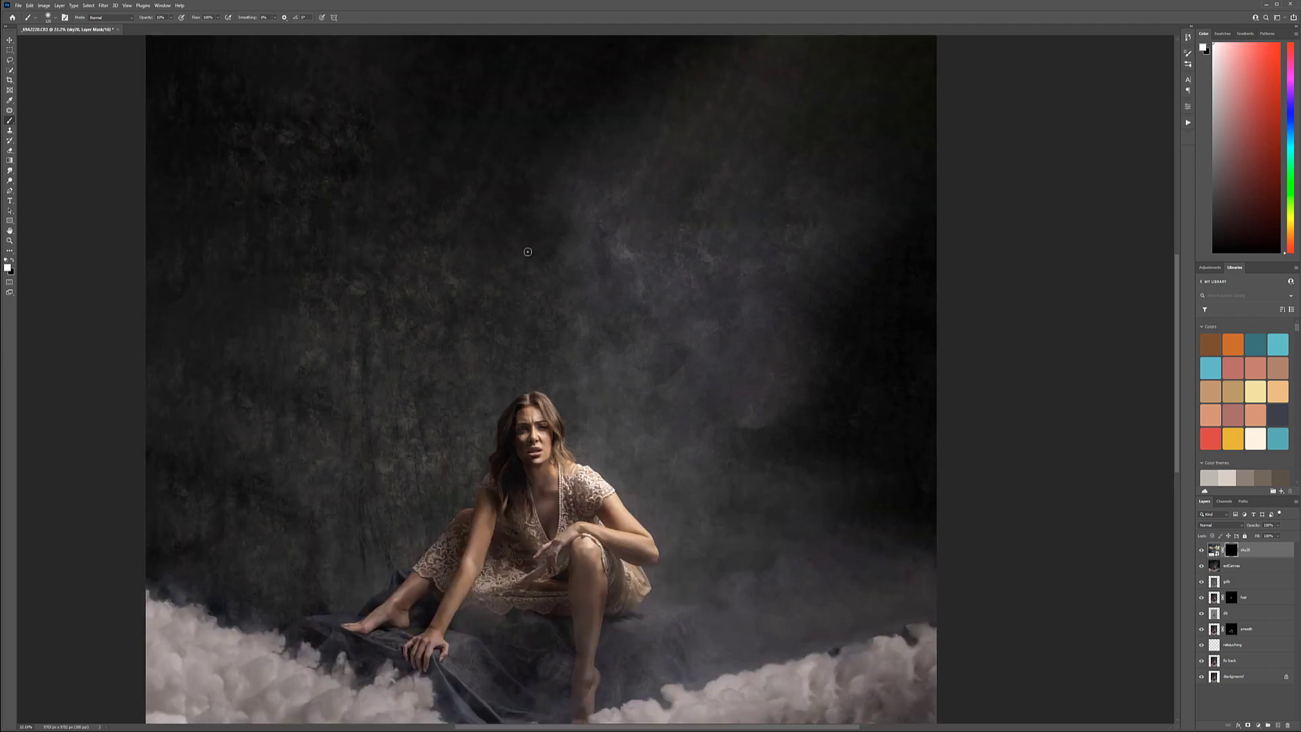
key("bracketright")
key("bracketright")
mouse_move(488, 223)
left_mouse_down()
mouse_move(554, 339)
mouse_move(559, 305)
left_mouse_up()
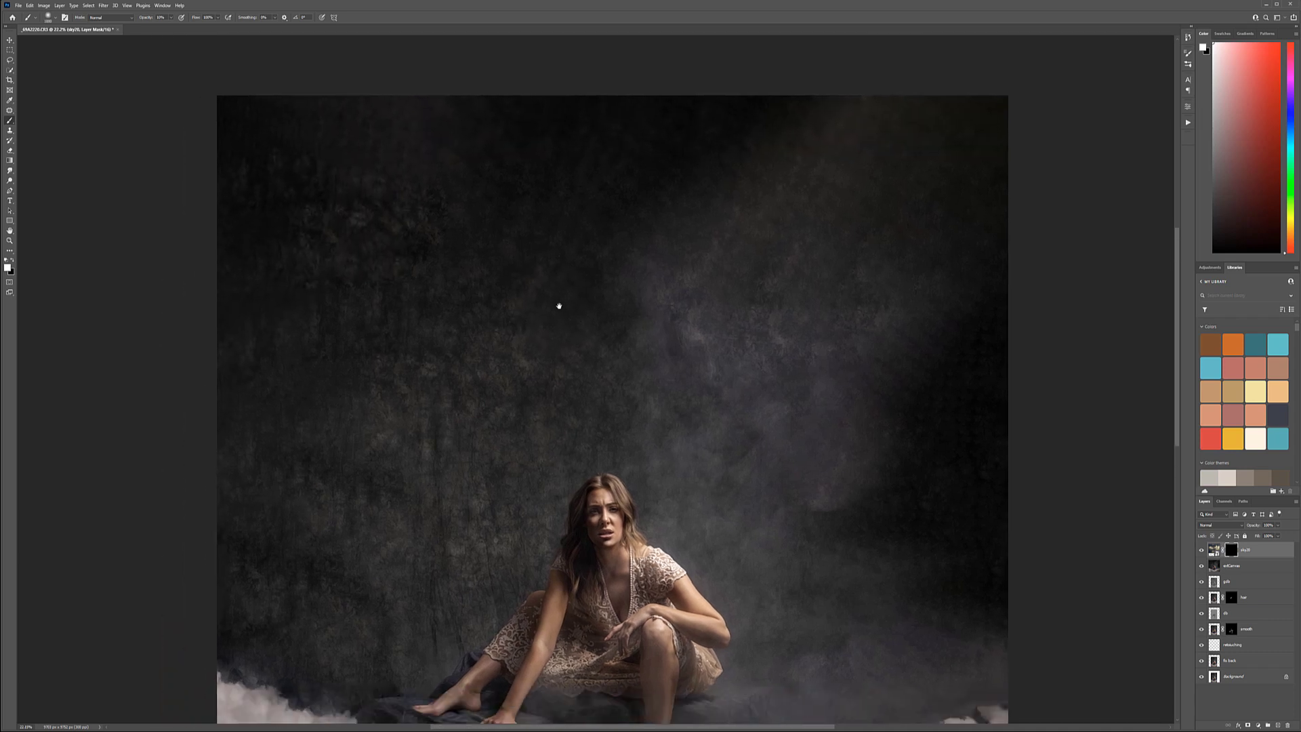
left_click(8, 268)
left_click(722, 259)
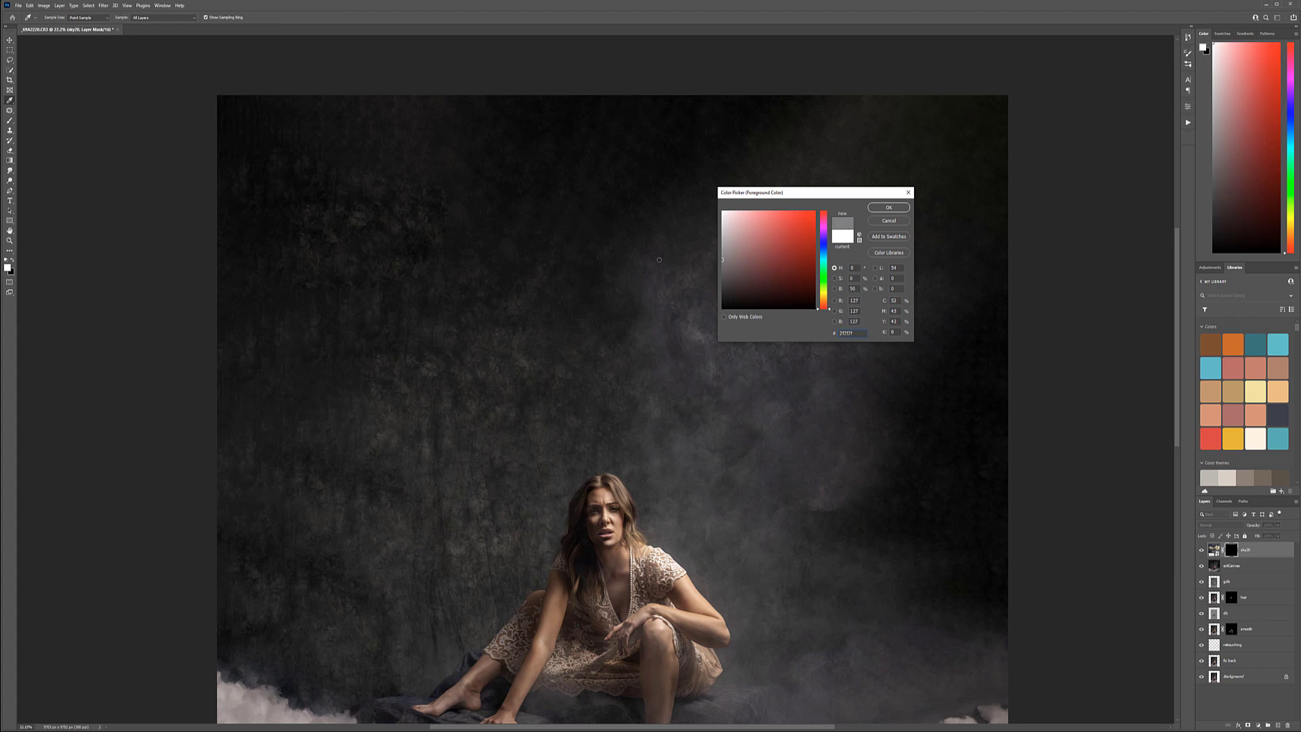
left_click(888, 208)
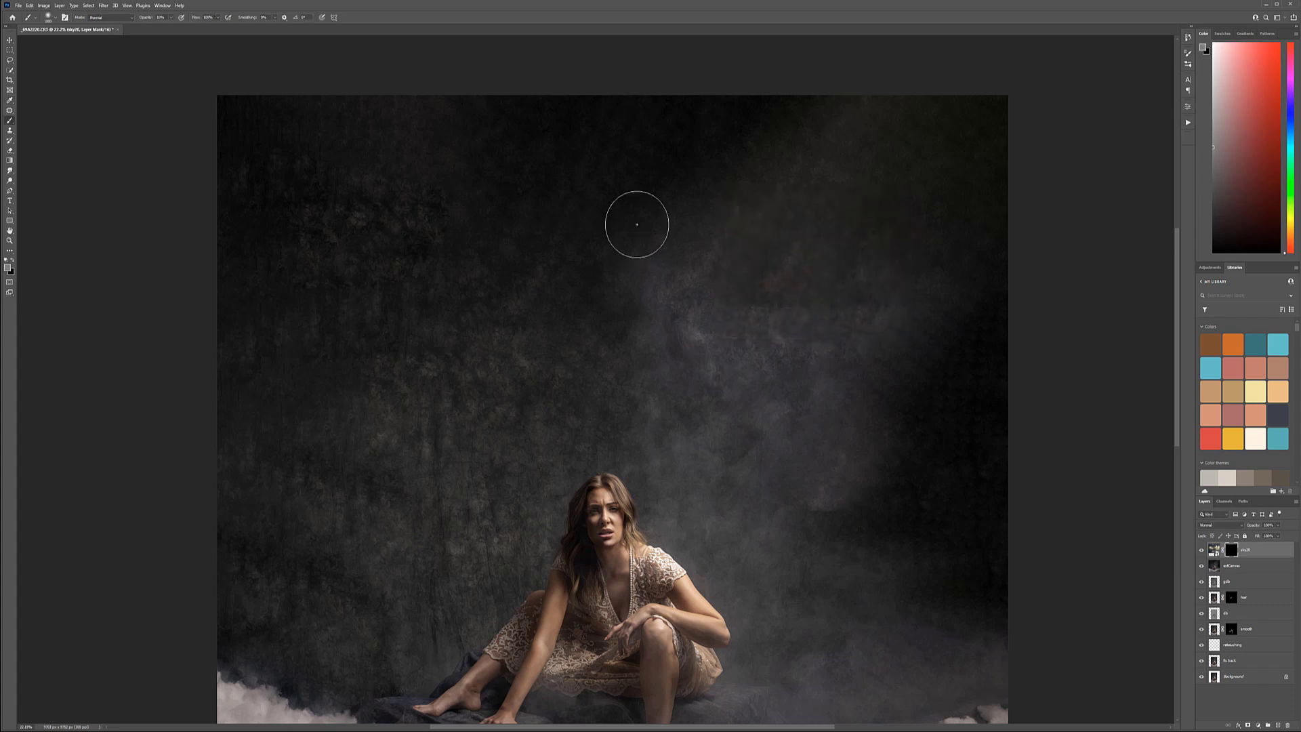
Paint grey on the sky mask across the upper backdrop and down the right side to bring in the stormy clouds
mouse_move(215, 108)
left_mouse_down()
mouse_move(1115, 145)
mouse_move(1104, 177)
mouse_move(705, 238)
mouse_move(677, 276)
mouse_move(303, 251)
mouse_move(488, 293)
mouse_move(435, 406)
mouse_move(770, 252)
mouse_move(937, 312)
left_mouse_up()
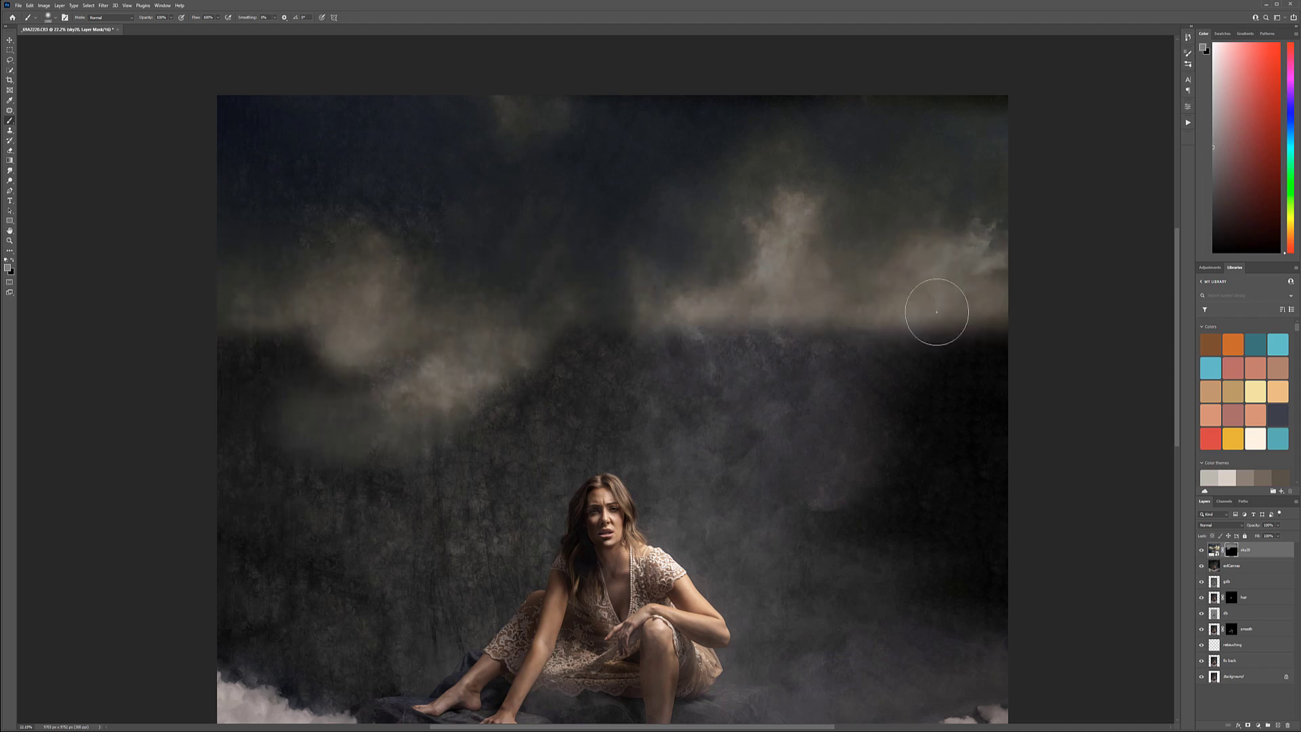
left_click_drag(804, 403, 688, 193)
mouse_move(599, 161)
left_mouse_down()
mouse_move(906, 217)
mouse_move(821, 122)
mouse_move(888, 194)
mouse_move(831, 256)
left_mouse_up()
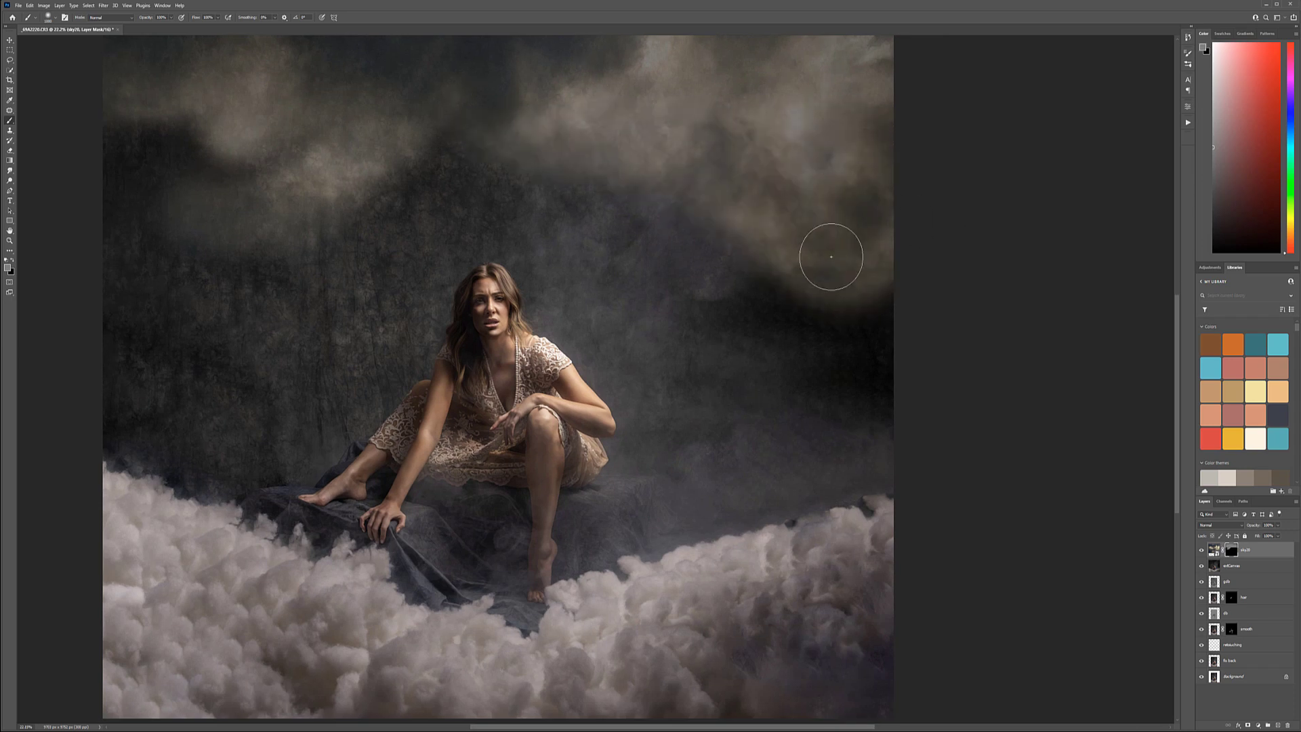
mouse_move(651, 213)
left_mouse_down()
mouse_move(793, 364)
mouse_move(540, 192)
mouse_move(652, 317)
mouse_move(863, 266)
mouse_move(821, 355)
mouse_move(879, 366)
mouse_move(728, 460)
mouse_move(772, 423)
mouse_move(917, 368)
mouse_move(797, 445)
mouse_move(852, 450)
mouse_move(837, 457)
mouse_move(787, 387)
left_mouse_up()
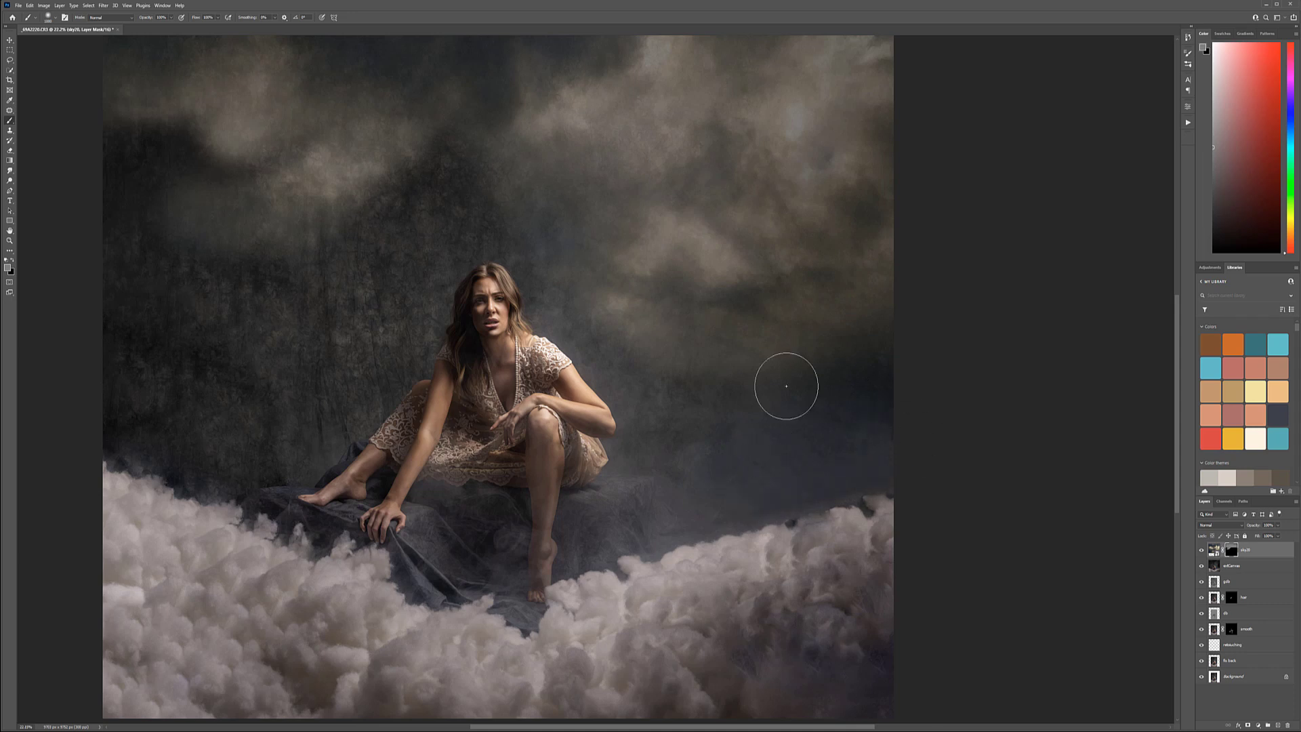
Paint the sky into the backdrop on the left side, from the upper clouds down towards the cloud bank
mouse_move(370, 211)
left_mouse_down()
mouse_move(485, 131)
mouse_move(316, 276)
left_mouse_up()
left_click_drag(246, 330, 535, 305)
mouse_move(372, 132)
left_mouse_down()
mouse_move(375, 204)
mouse_move(630, 186)
left_mouse_up()
mouse_move(424, 327)
left_mouse_down()
mouse_move(470, 380)
mouse_move(474, 415)
mouse_move(480, 319)
mouse_move(628, 265)
mouse_move(564, 308)
left_mouse_up()
mouse_move(763, 150)
left_mouse_down()
mouse_move(619, 213)
mouse_move(573, 297)
mouse_move(441, 306)
mouse_move(544, 375)
mouse_move(502, 406)
mouse_move(593, 307)
left_mouse_up()
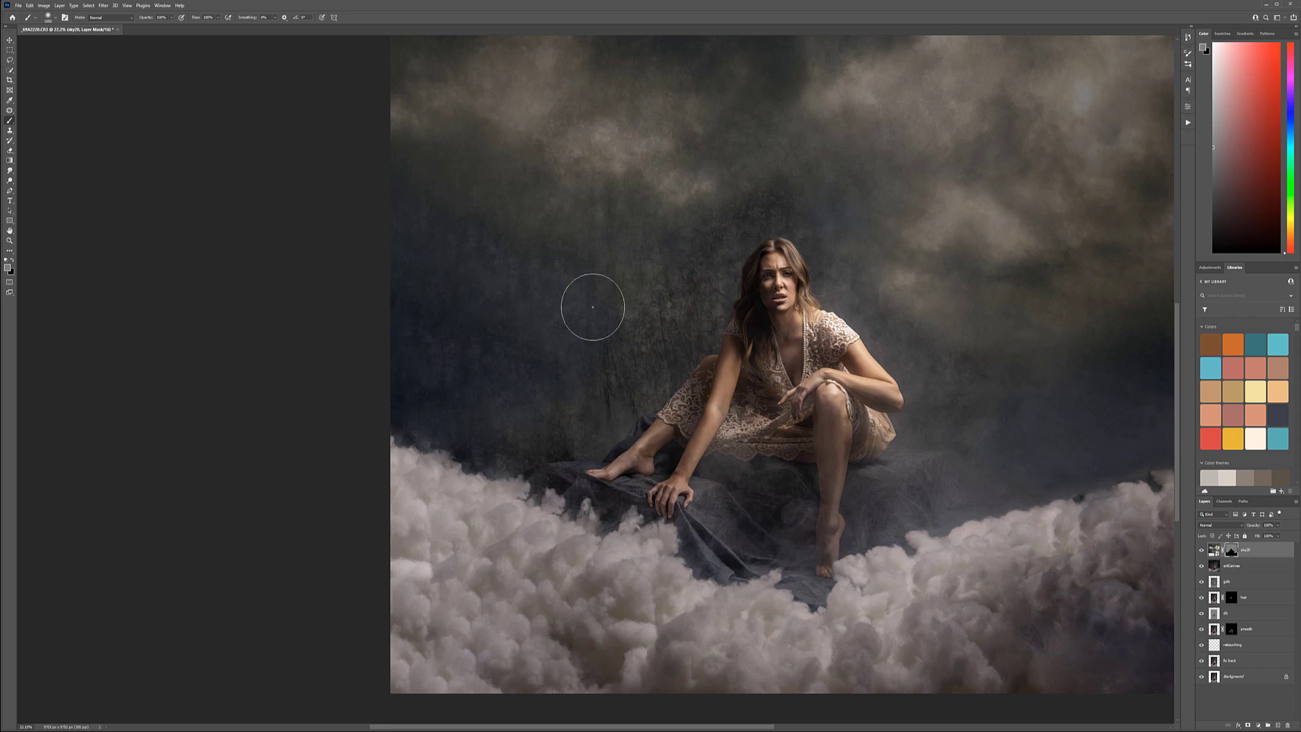
With a smaller brush, blend the sky along the top of the left cloud bank and the draped fabric beside the foot
scroll(585, 330, "up", 6)
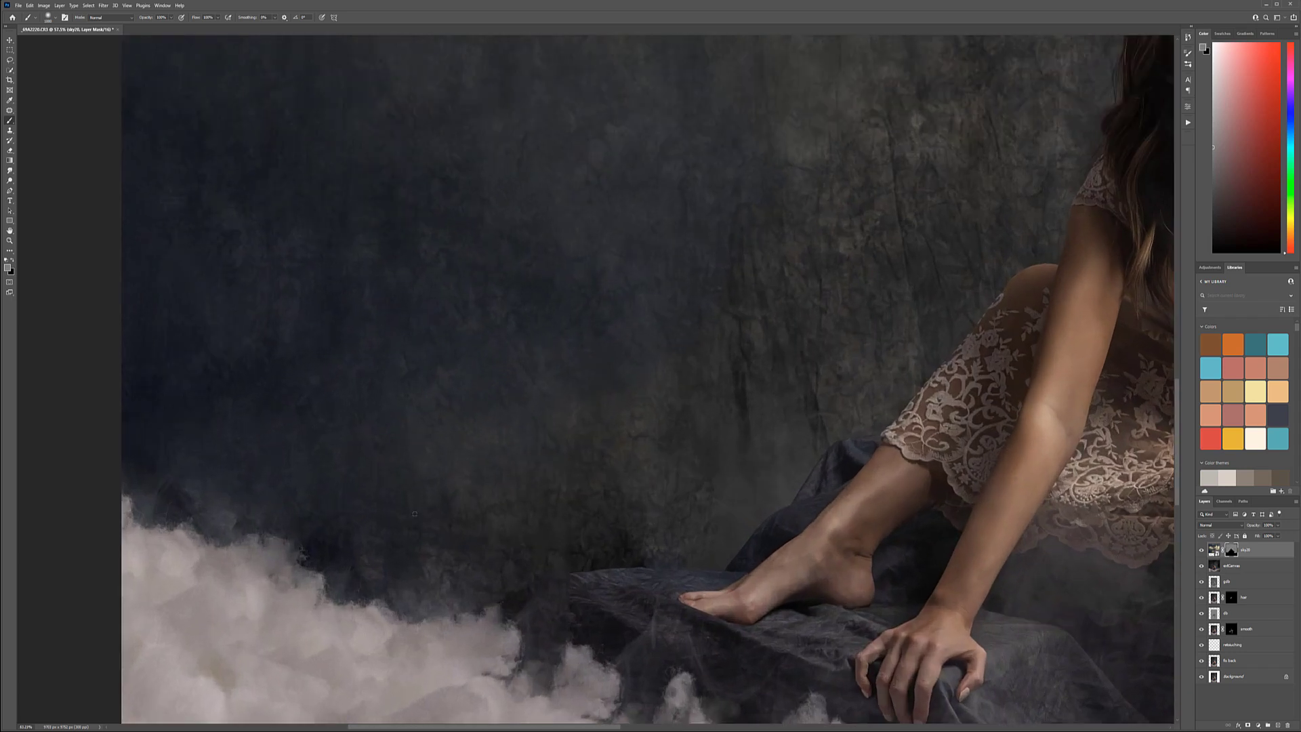
scroll(494, 369, "up", 2)
key("[")
key("[")
key("[")
mouse_move(307, 372)
left_mouse_down()
mouse_move(485, 412)
mouse_move(508, 448)
left_mouse_up()
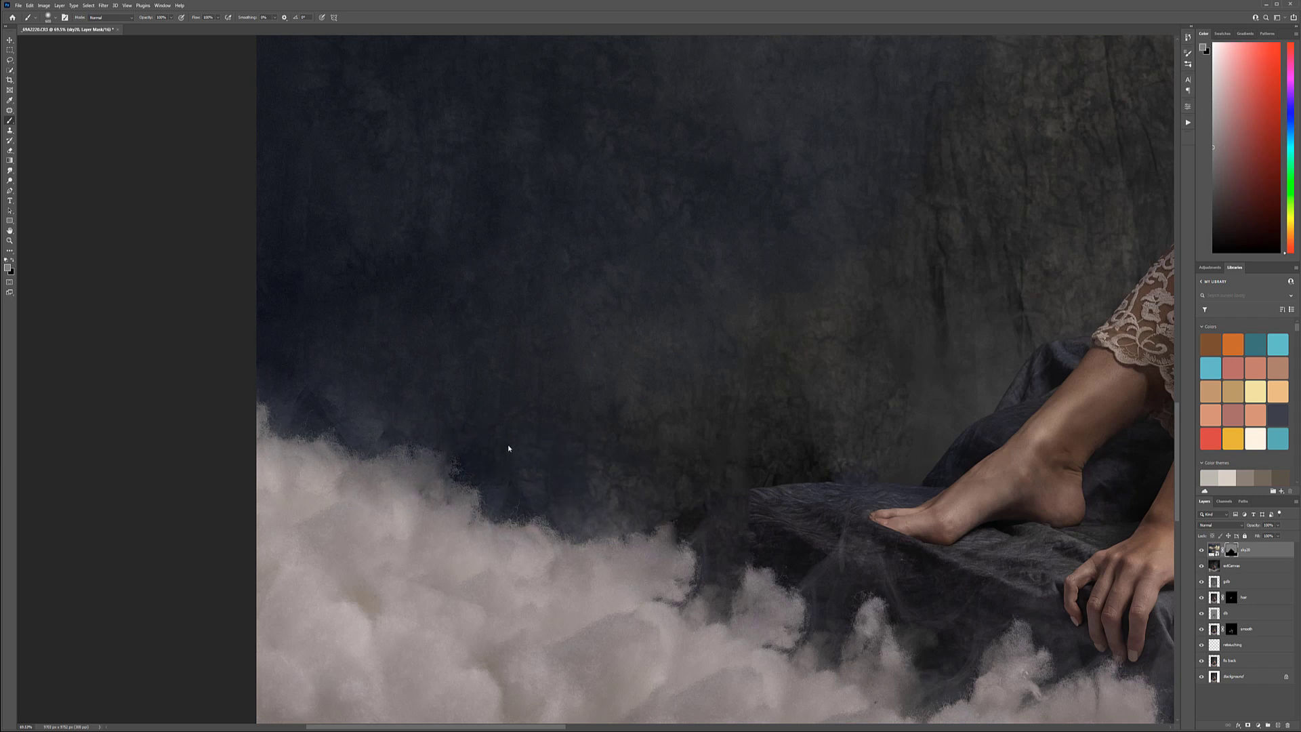
mouse_move(708, 461)
left_mouse_down()
mouse_move(825, 413)
mouse_move(723, 462)
mouse_move(744, 470)
mouse_move(869, 387)
left_mouse_up()
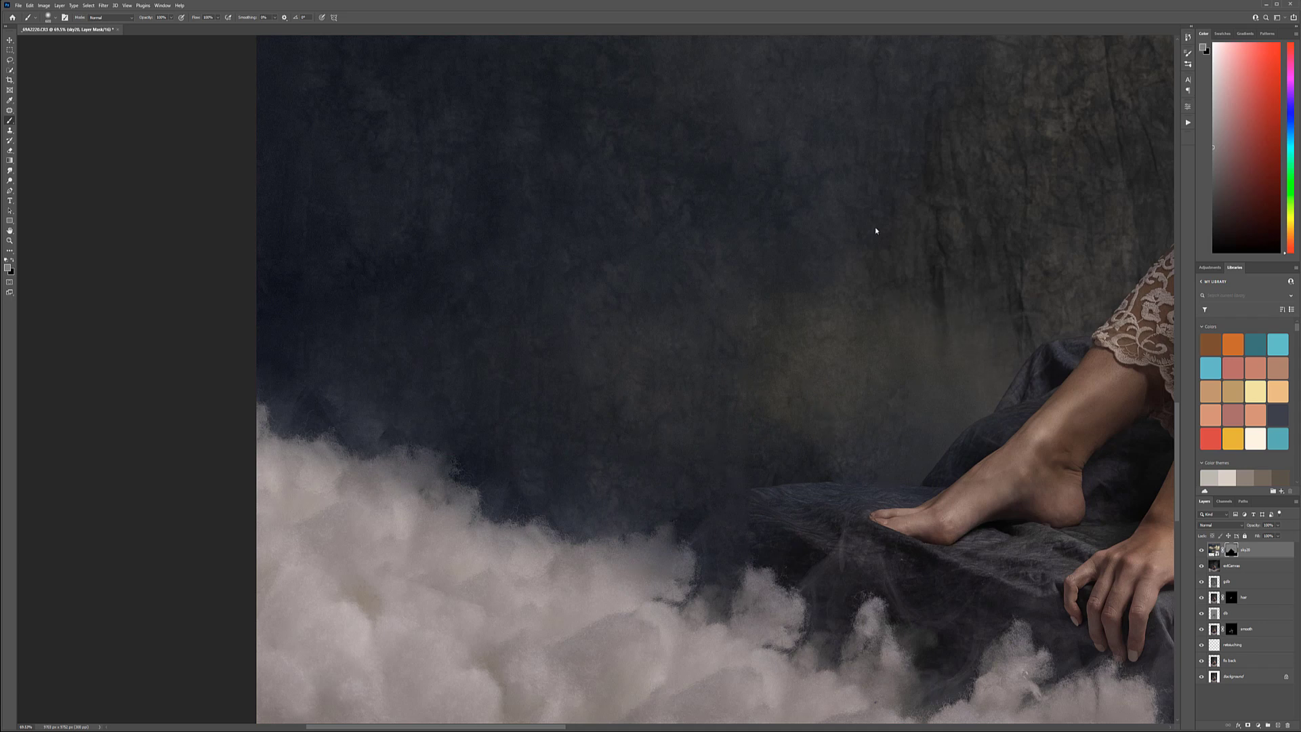
left_click_drag(557, 421, 502, 319)
Paint the sky mask in the backdrop left of the model and closely along the lace skirt's edge with a reduced brush
mouse_move(1081, 146)
left_mouse_down()
mouse_move(351, 398)
mouse_move(490, 358)
left_mouse_up()
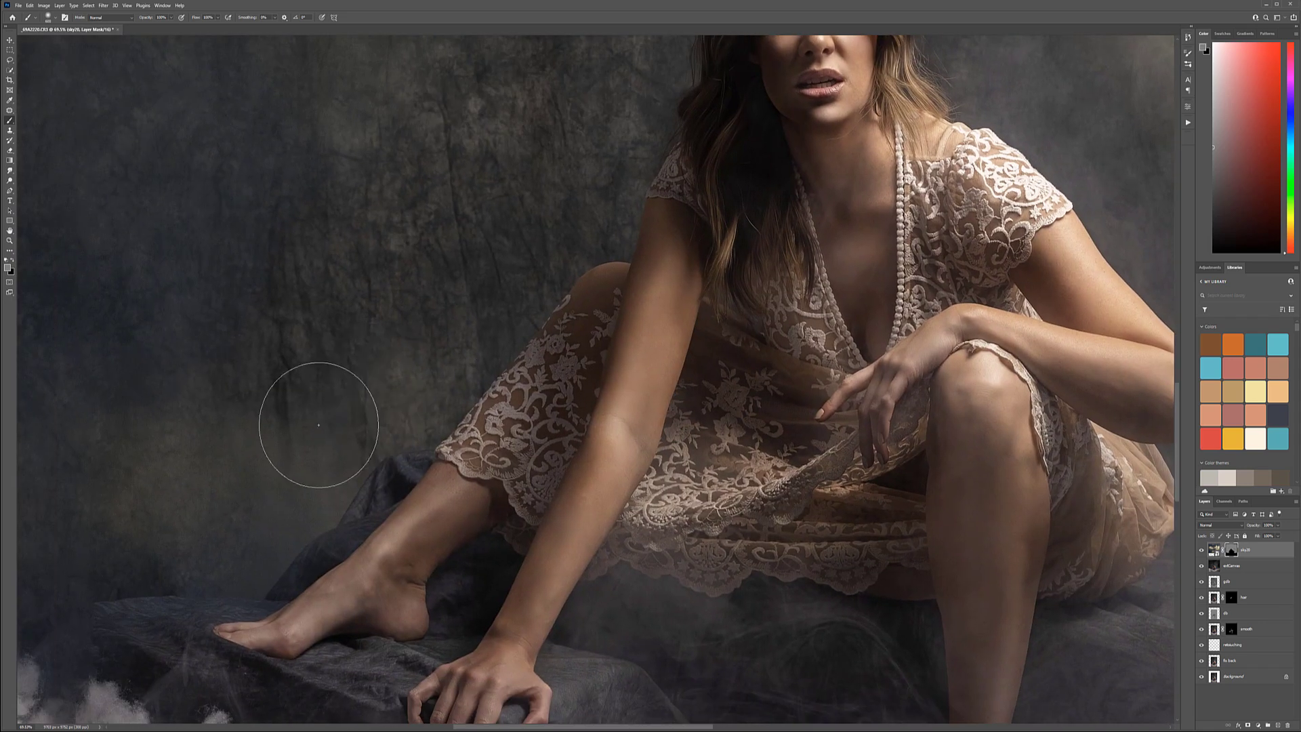
mouse_move(474, 174)
left_mouse_down()
mouse_move(366, 317)
mouse_move(424, 291)
mouse_move(494, 372)
mouse_move(496, 395)
left_mouse_up()
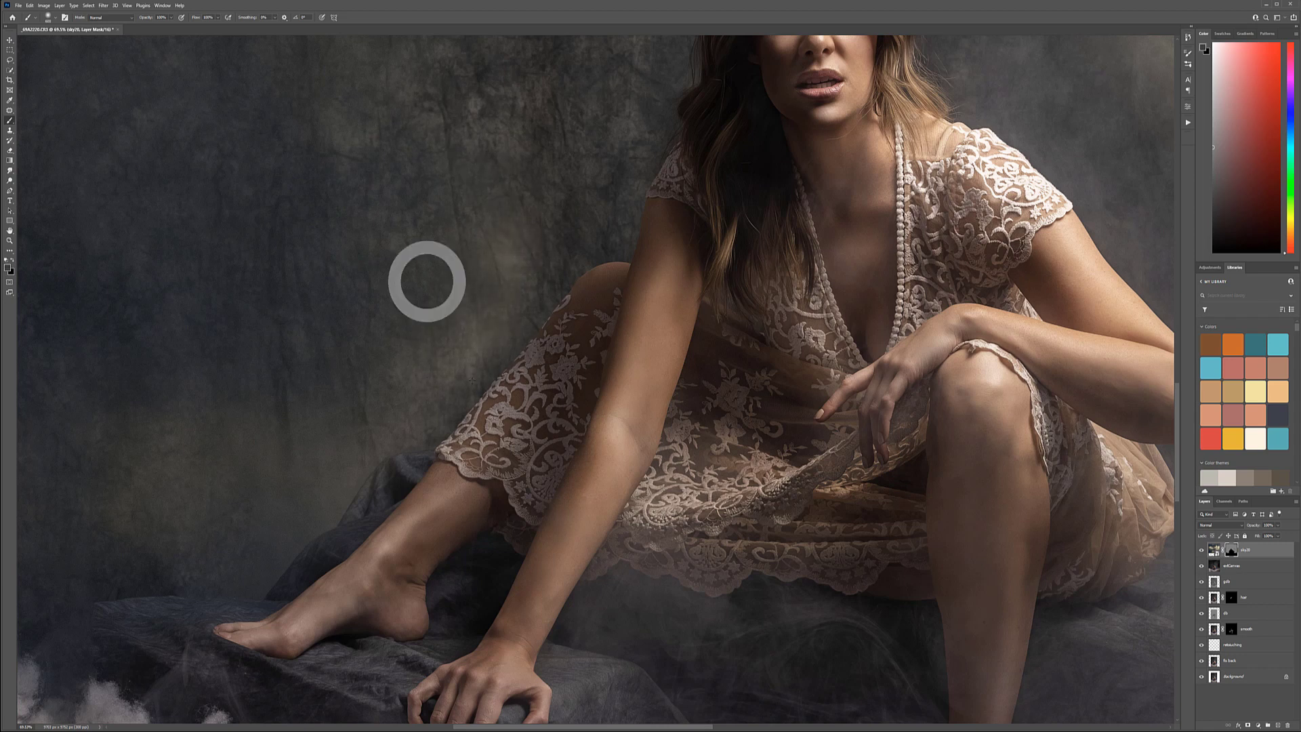
scroll(427, 282, "up", 3)
key("bracketleft")
key("bracketleft")
key("bracketleft")
key("bracketleft")
key("bracketleft")
key("bracketleft")
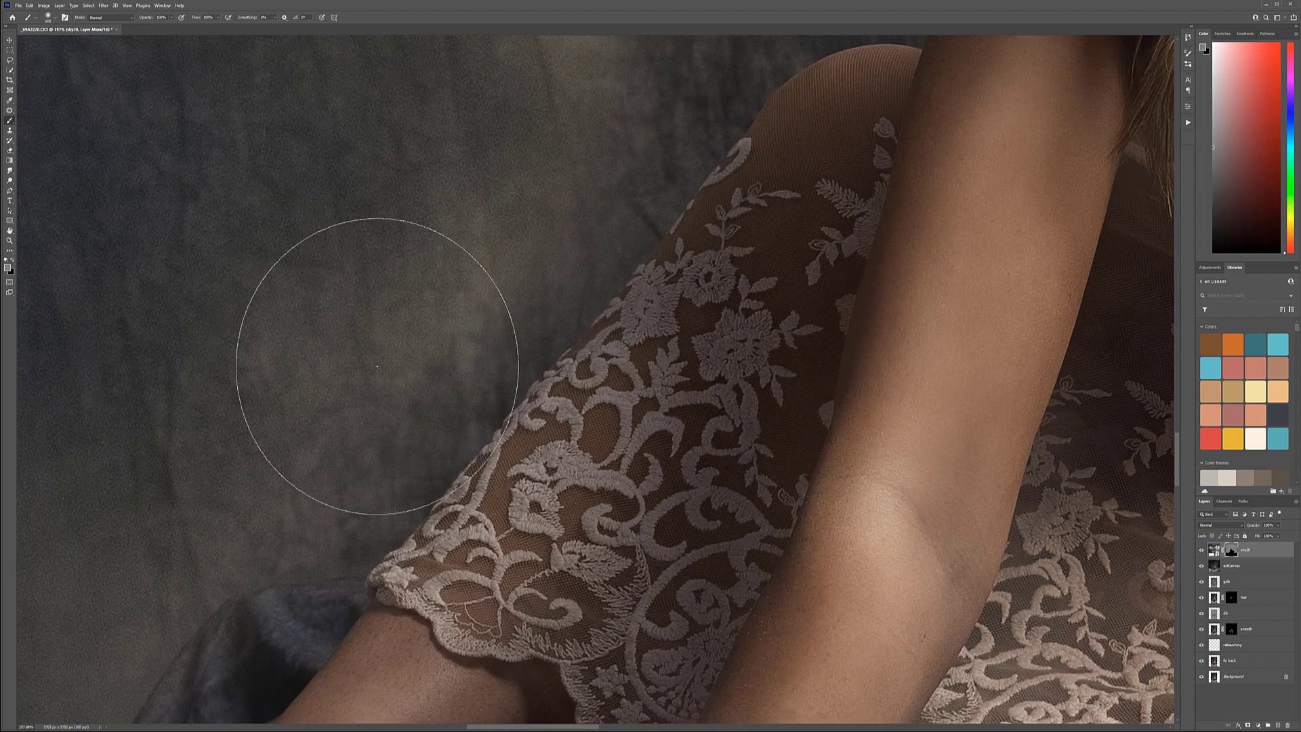
mouse_move(677, 137)
left_mouse_down()
mouse_move(559, 274)
mouse_move(548, 242)
mouse_move(581, 219)
mouse_move(460, 372)
mouse_move(529, 282)
mouse_move(446, 413)
mouse_move(371, 449)
mouse_move(510, 327)
mouse_move(359, 477)
mouse_move(370, 481)
mouse_move(354, 521)
mouse_move(200, 525)
mouse_move(211, 540)
mouse_move(334, 521)
mouse_move(428, 458)
mouse_move(429, 442)
mouse_move(373, 483)
mouse_move(641, 169)
mouse_move(563, 277)
mouse_move(638, 148)
mouse_move(608, 196)
left_mouse_up()
left_click(705, 101)
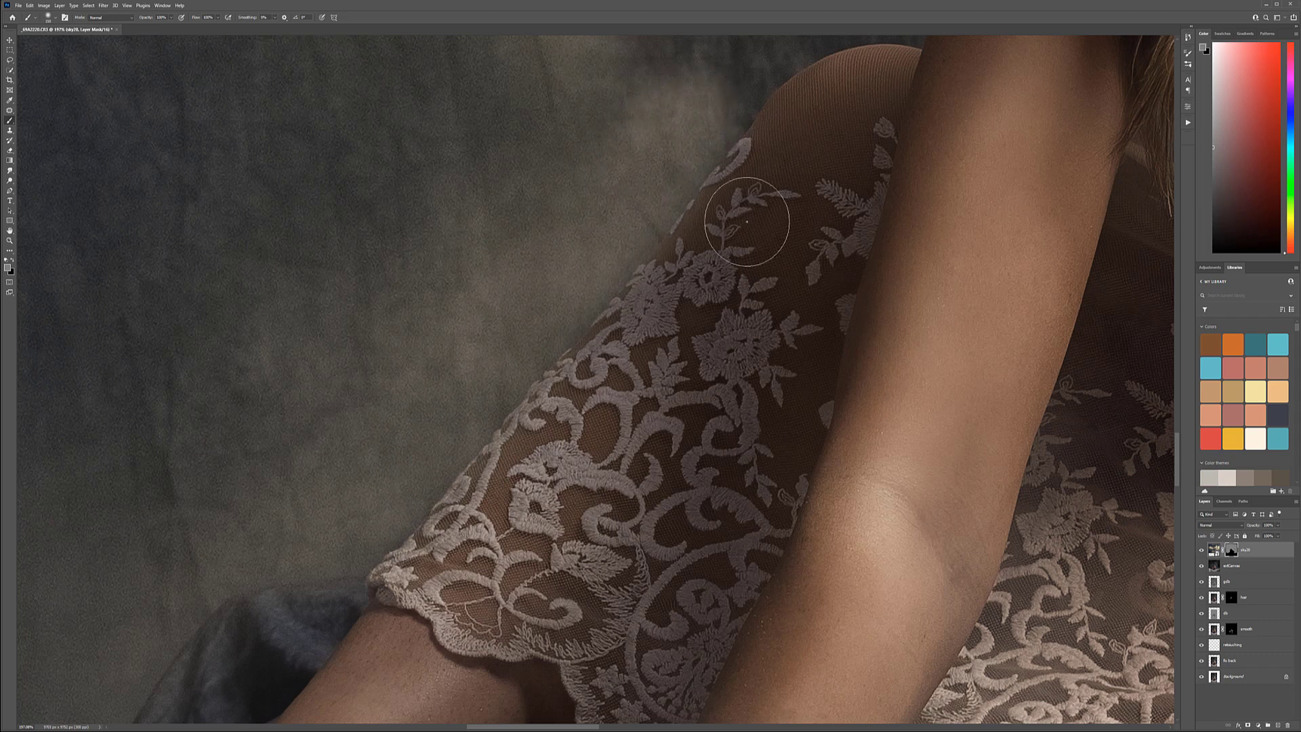
left_click_drag(758, 200, 612, 410)
mouse_move(538, 294)
left_mouse_down()
mouse_move(556, 302)
mouse_move(634, 204)
mouse_move(604, 217)
mouse_move(686, 203)
mouse_move(581, 259)
mouse_move(511, 343)
mouse_move(610, 224)
mouse_move(551, 279)
left_mouse_up()
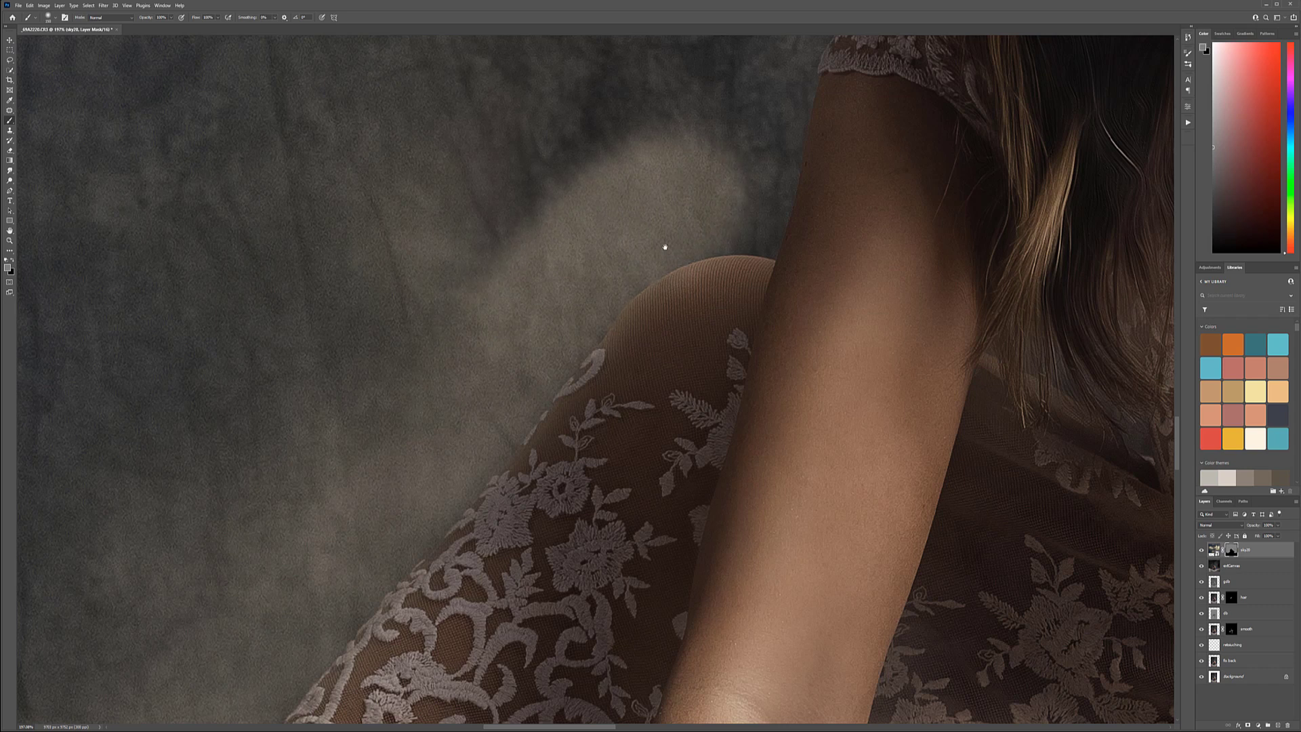
Shrink the brush and paint the sky mask around the raised knee and along the upper arm to the sleeve
left_click_drag(665, 246, 570, 360)
key("bracketleft")
key("bracketleft")
key("bracketleft")
mouse_move(676, 256)
left_mouse_down()
mouse_move(685, 221)
mouse_move(651, 318)
mouse_move(682, 242)
mouse_move(675, 316)
mouse_move(698, 242)
mouse_move(667, 356)
mouse_move(597, 341)
mouse_move(677, 350)
mouse_move(732, 108)
left_mouse_up()
left_click_drag(724, 235, 553, 525)
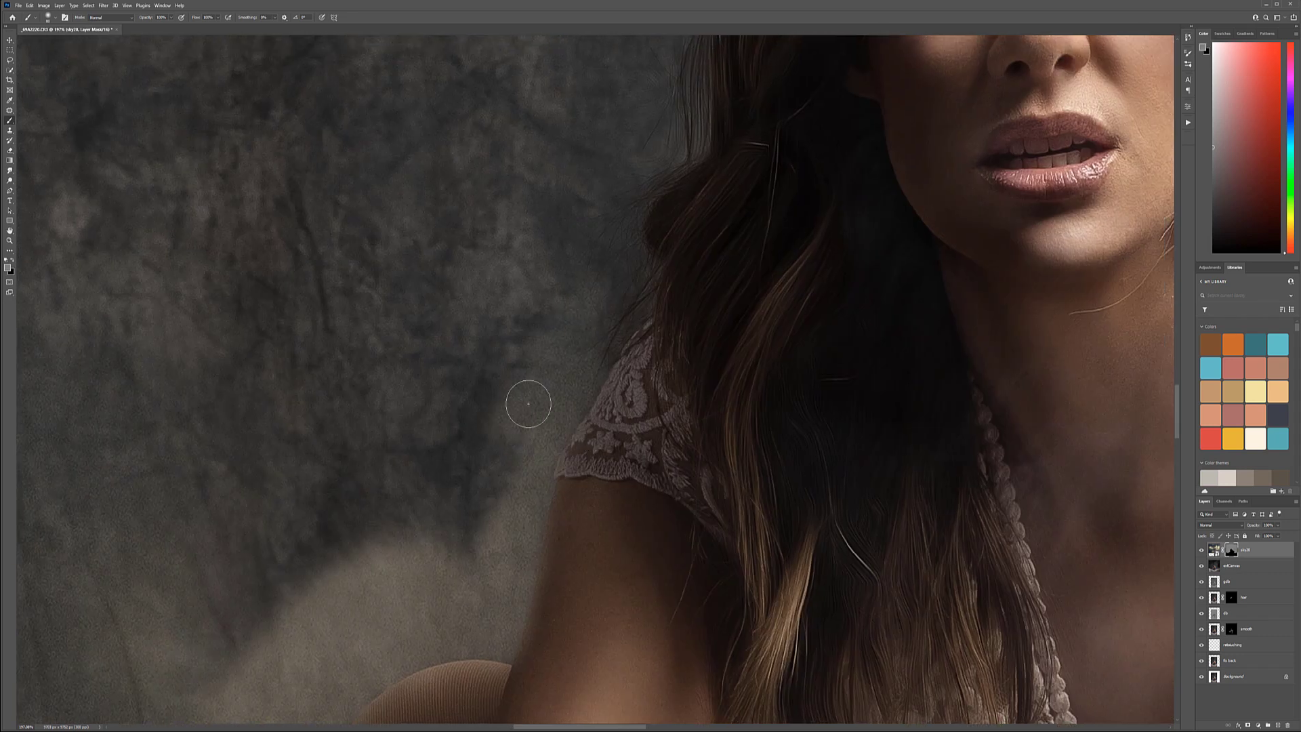
Enlarge the brush and fill the unpainted backdrop patch left of the arm and lace sleeve on the sky mask
key("bracketright")
key("bracketright")
key("bracketright")
key("bracketright")
key("bracketright")
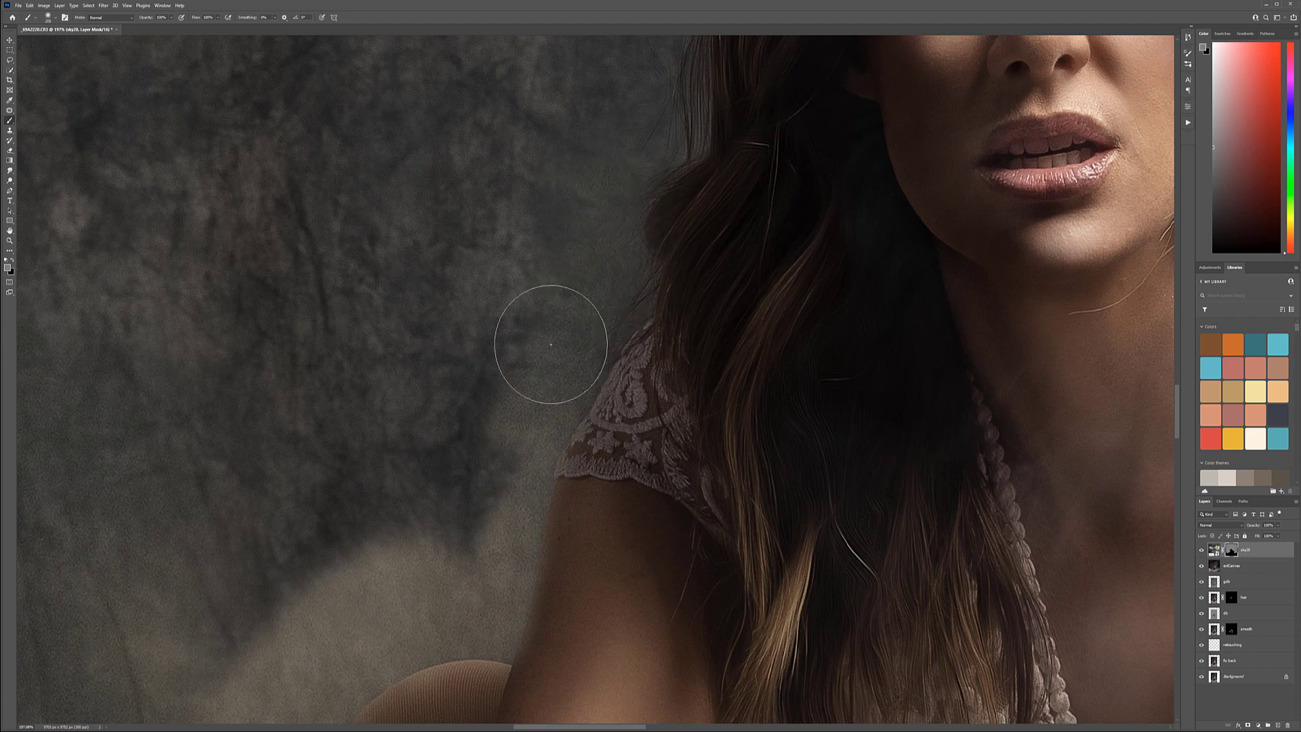
mouse_move(457, 440)
left_mouse_down()
mouse_move(437, 450)
mouse_move(416, 537)
left_mouse_up()
mouse_move(251, 568)
left_mouse_down()
mouse_move(308, 431)
mouse_move(370, 359)
mouse_move(307, 318)
left_mouse_up()
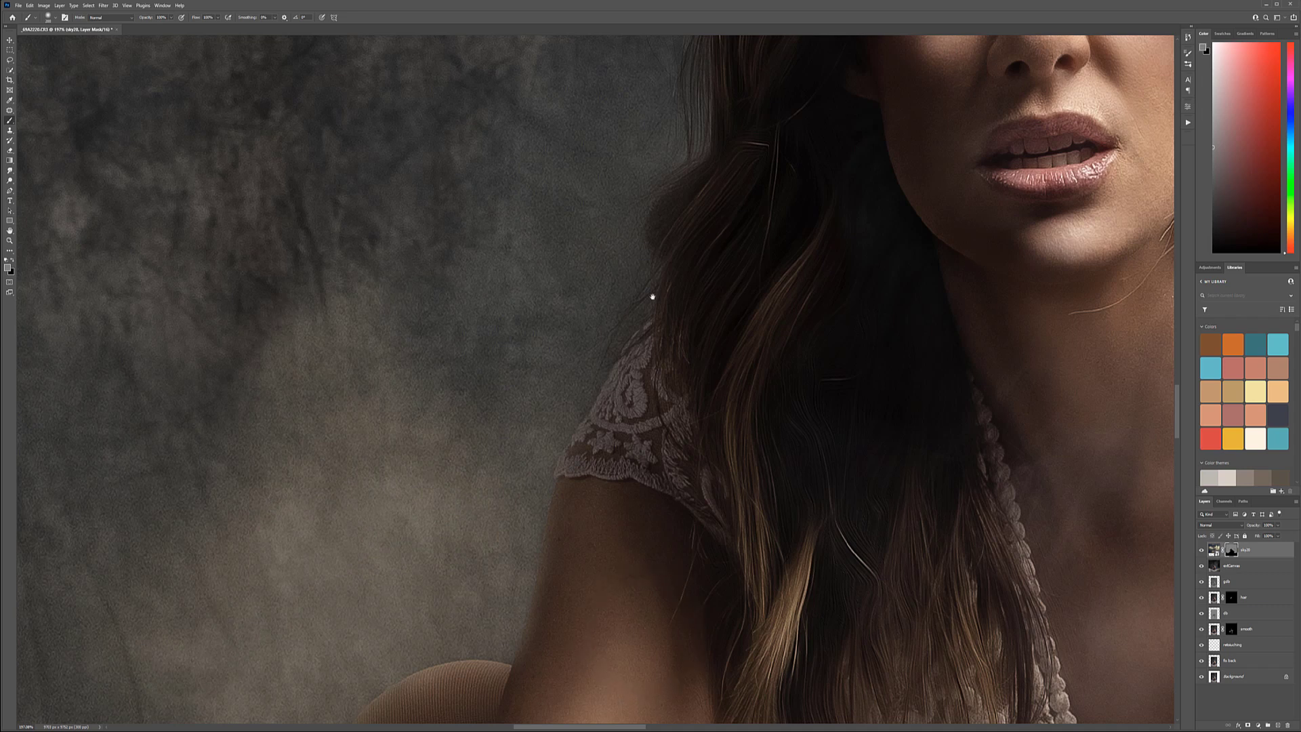
Paint the sky mask along the shadowed side of the hair and over the top of the head
left_click_drag(654, 296, 623, 421)
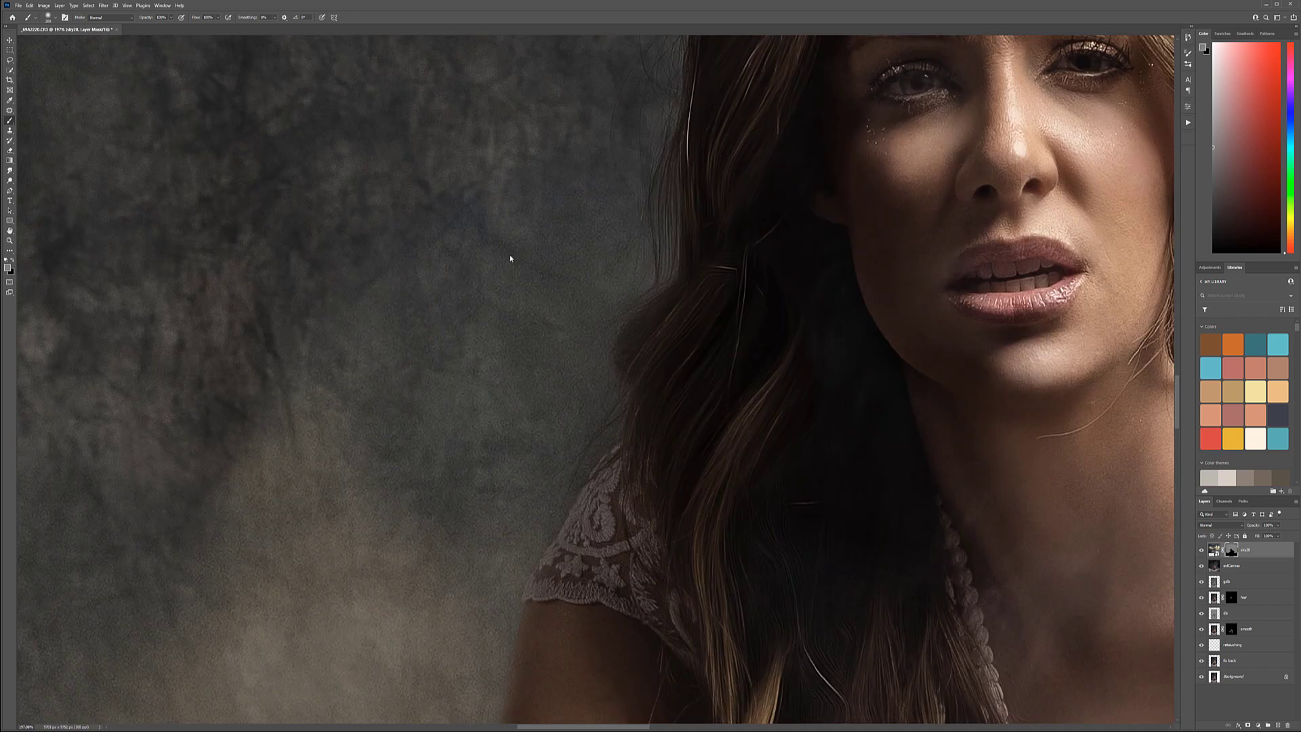
left_click_drag(657, 136, 560, 381)
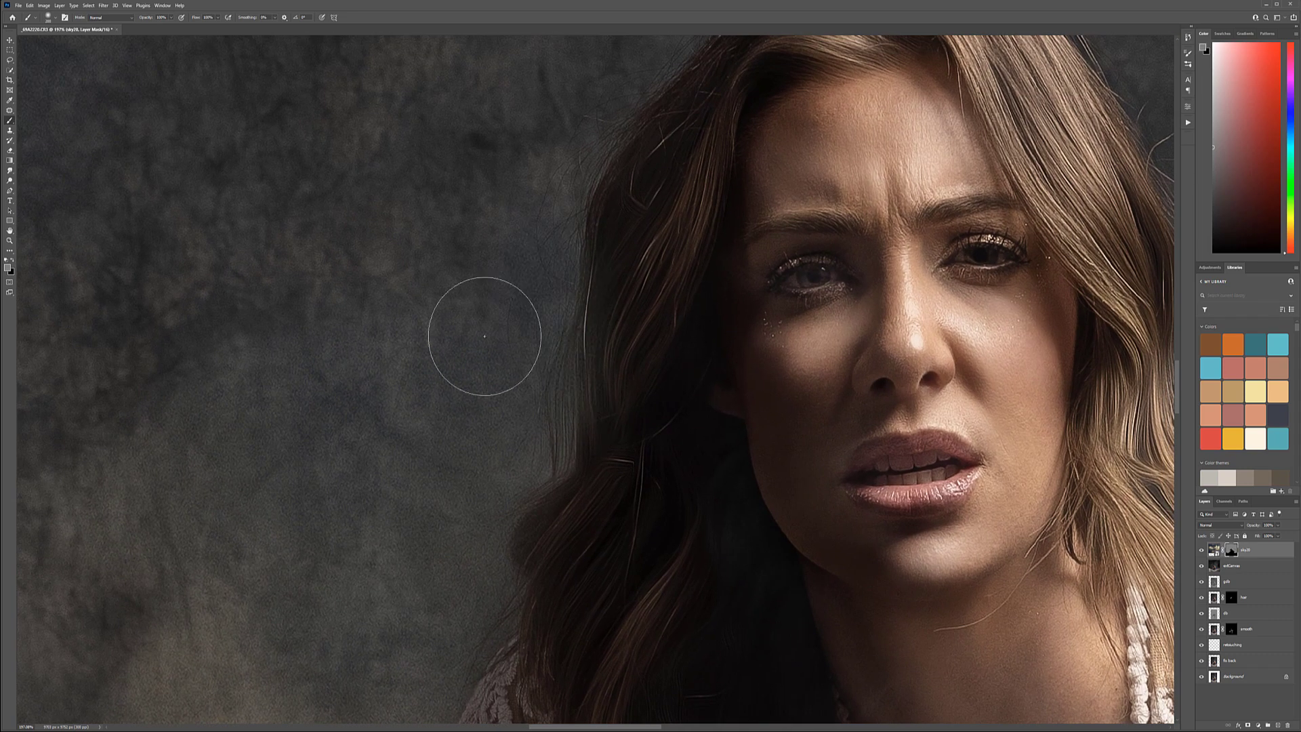
left_click_drag(550, 144, 441, 330)
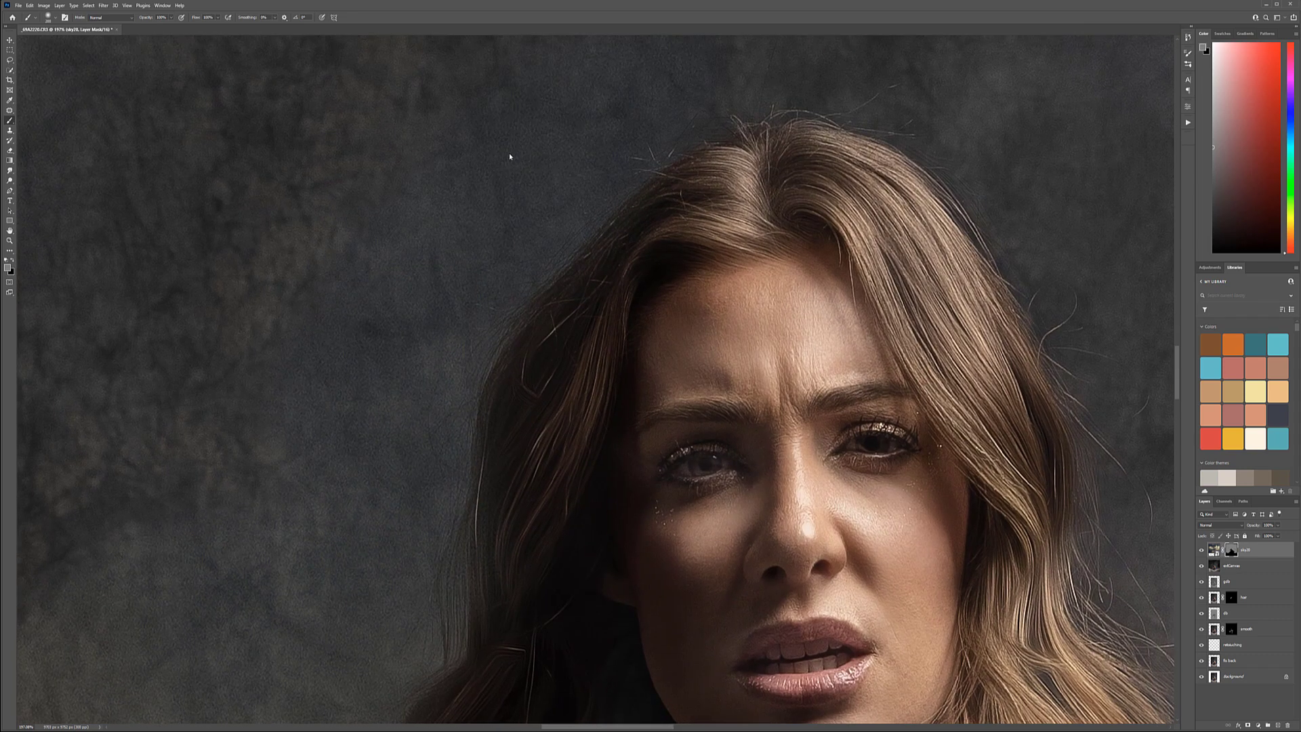
left_click_drag(559, 191, 268, 368)
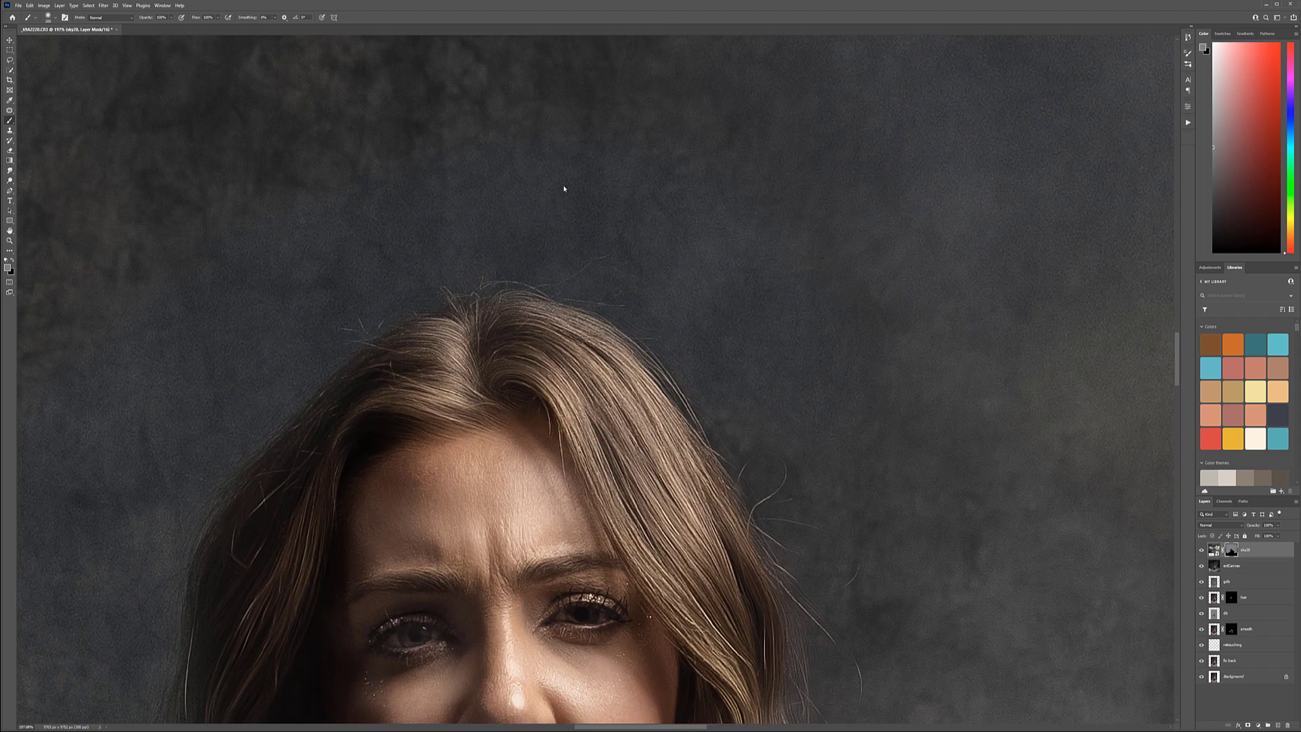
Bring the sky in along the lit side of the hair and over the lace shoulder
left_click_drag(850, 336, 694, 99)
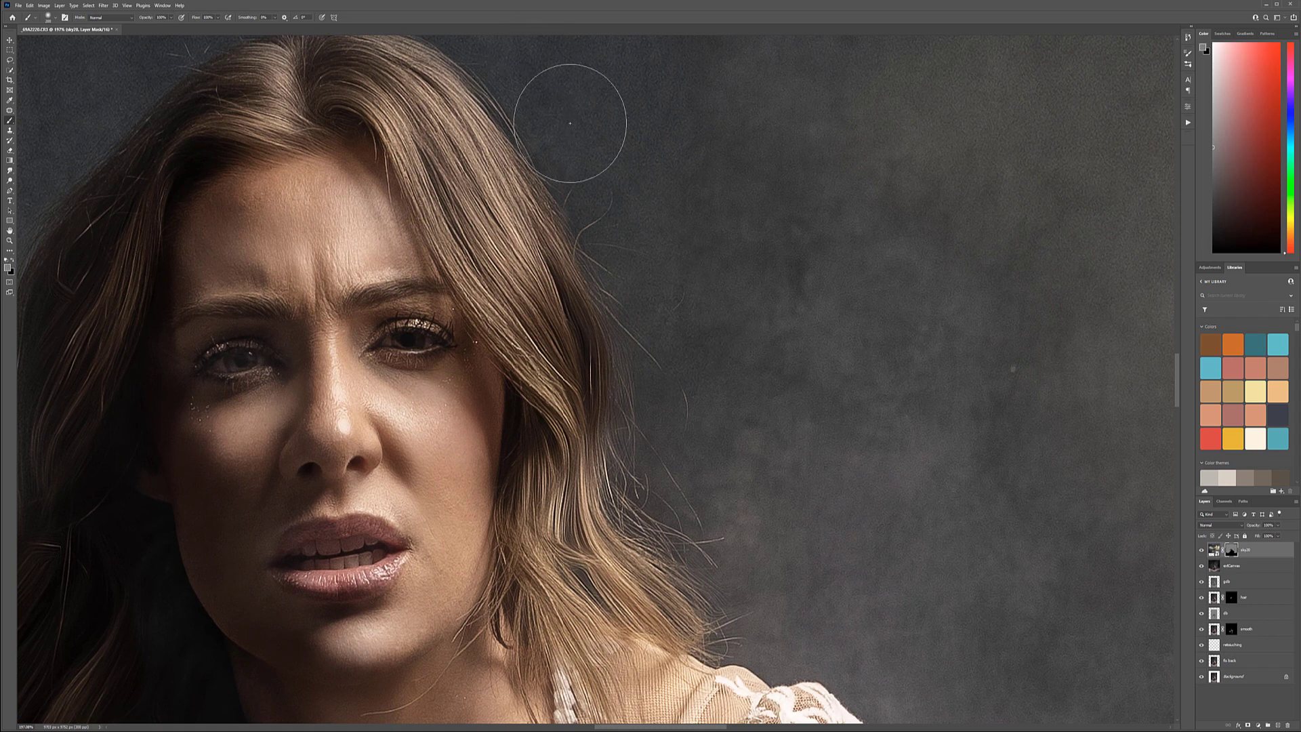
left_click_drag(669, 521, 567, 292)
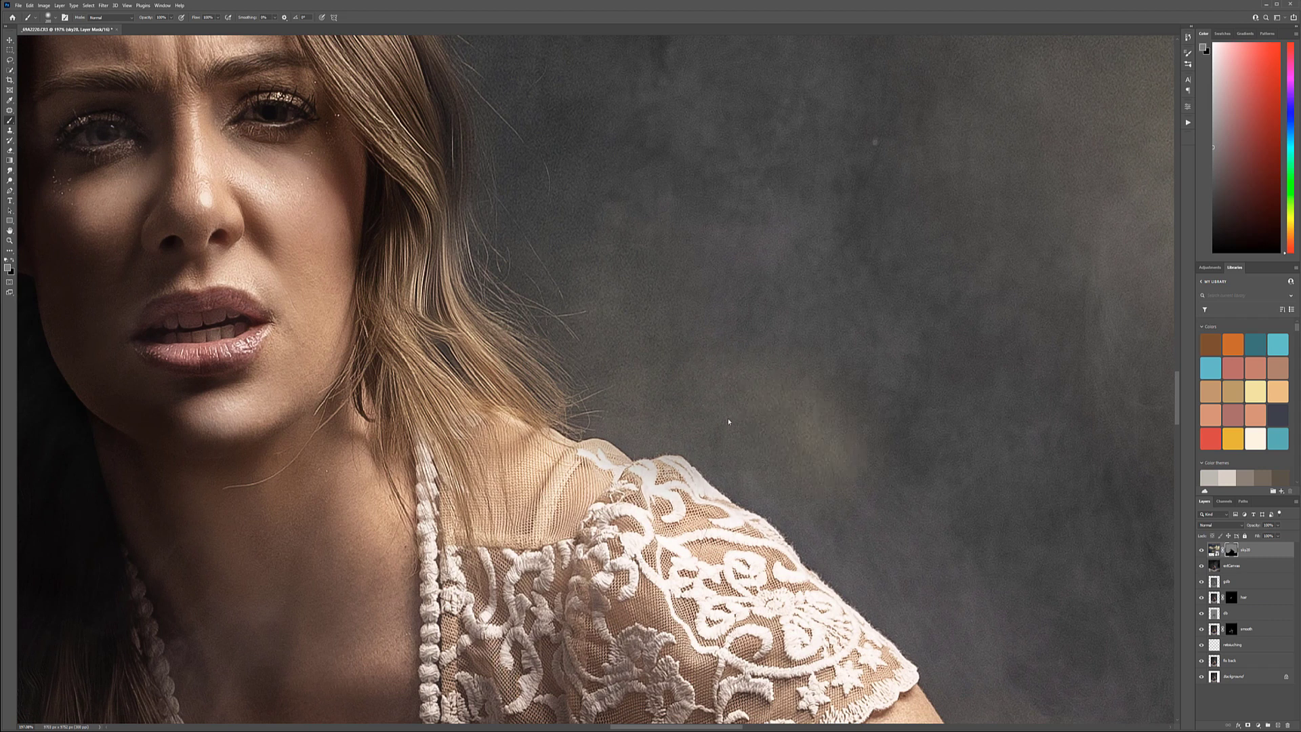
left_click_drag(851, 494, 493, 155)
mouse_move(536, 200)
left_mouse_down()
mouse_move(674, 311)
mouse_move(648, 323)
left_mouse_up()
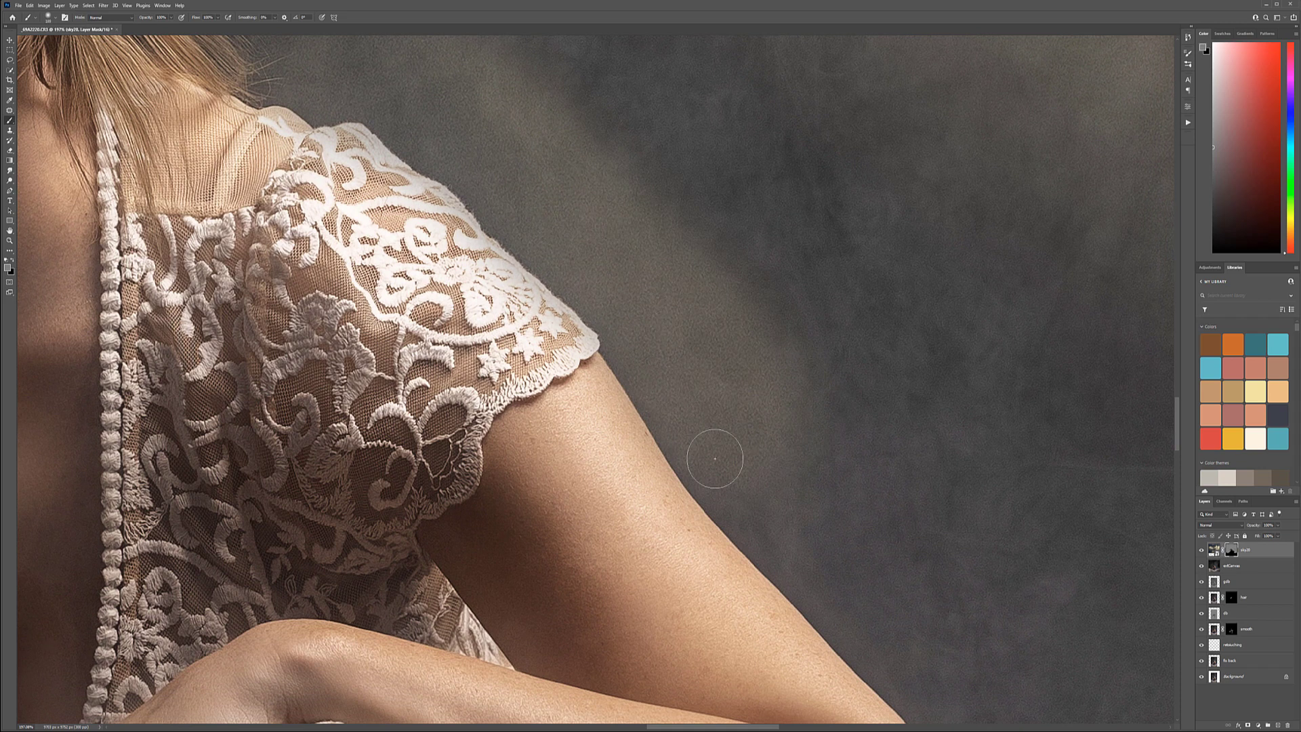
Continue painting the sky mask down the outer arm, around the elbow and along the dress to the draped seat
left_click_drag(883, 512, 741, 339)
left_click_drag(567, 276, 742, 472)
left_click_drag(830, 576, 665, 296)
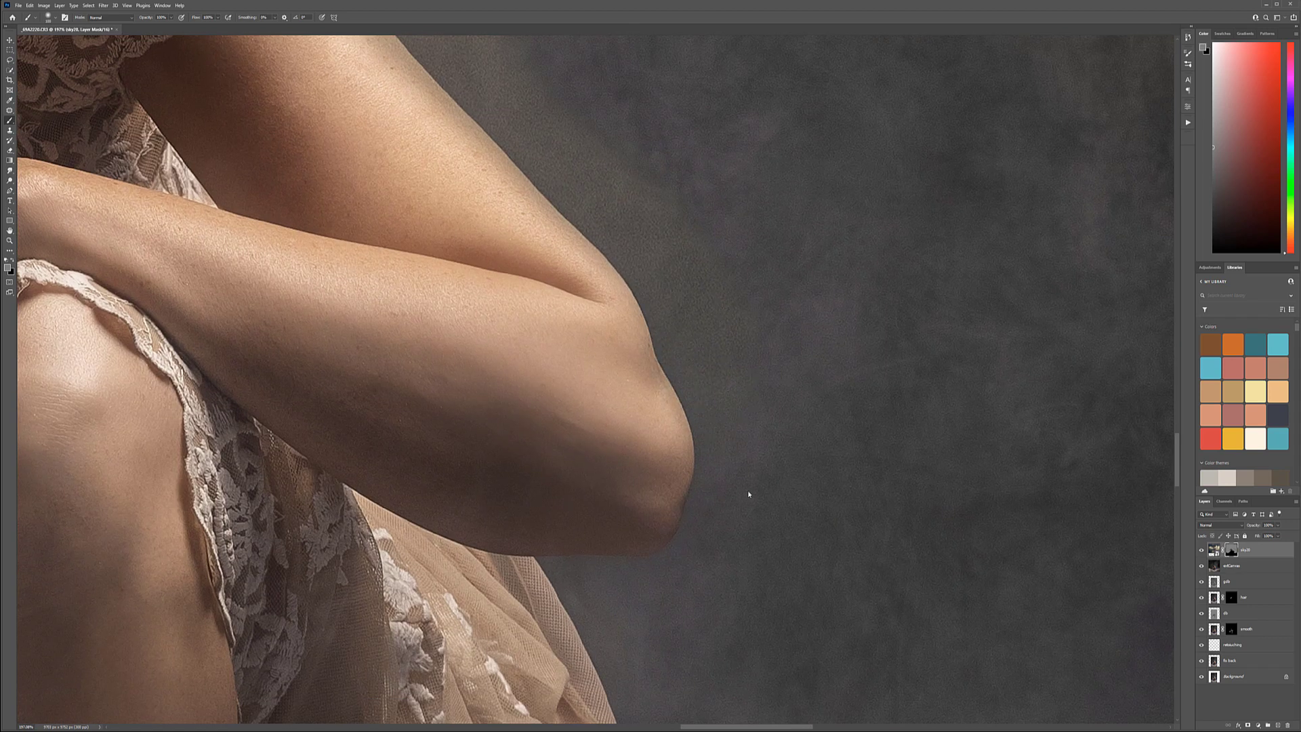
scroll(705, 475, "down", 4)
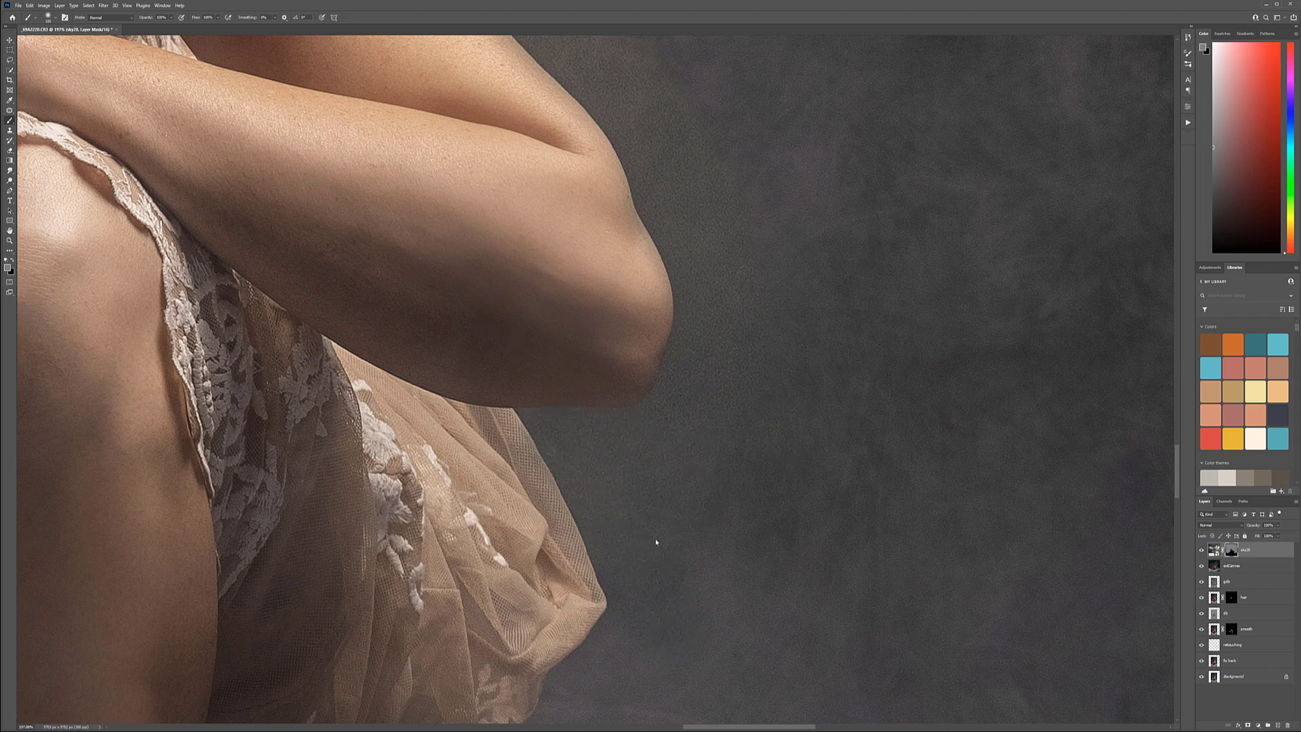
scroll(752, 504, "down", 9)
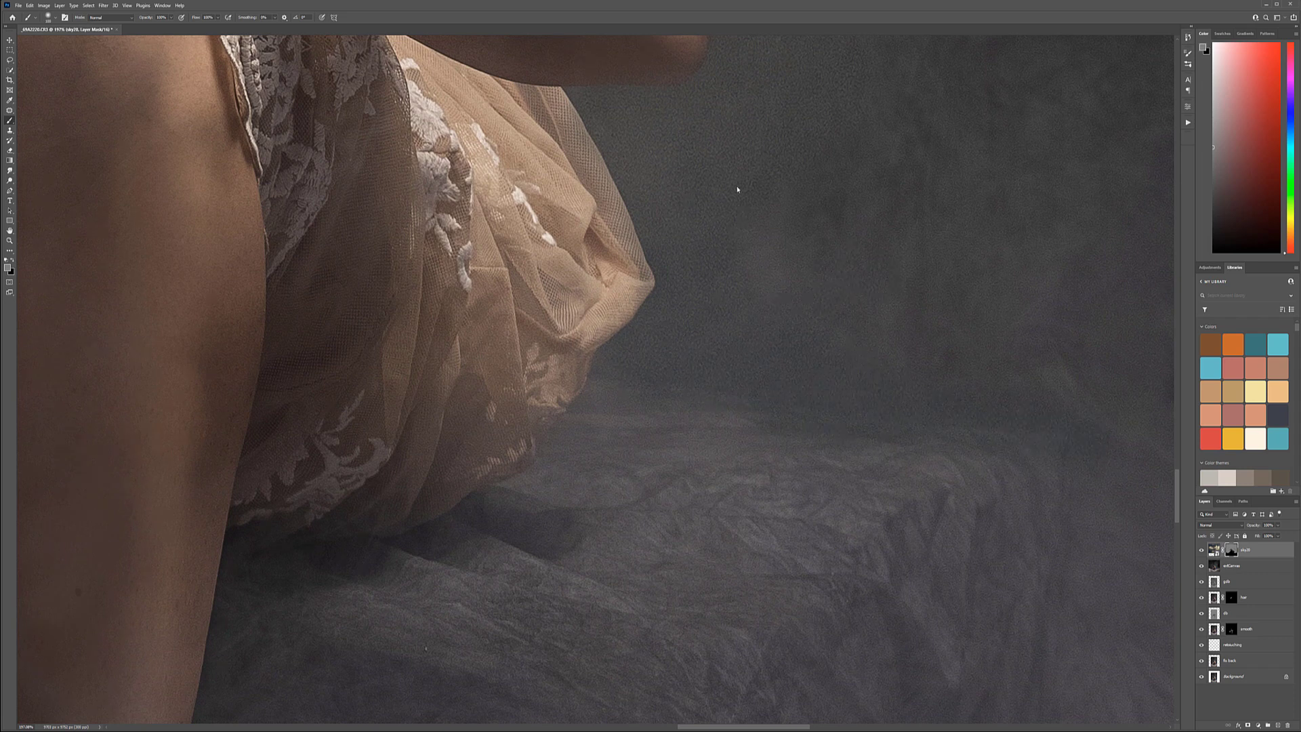
scroll(817, 320, "down", 10)
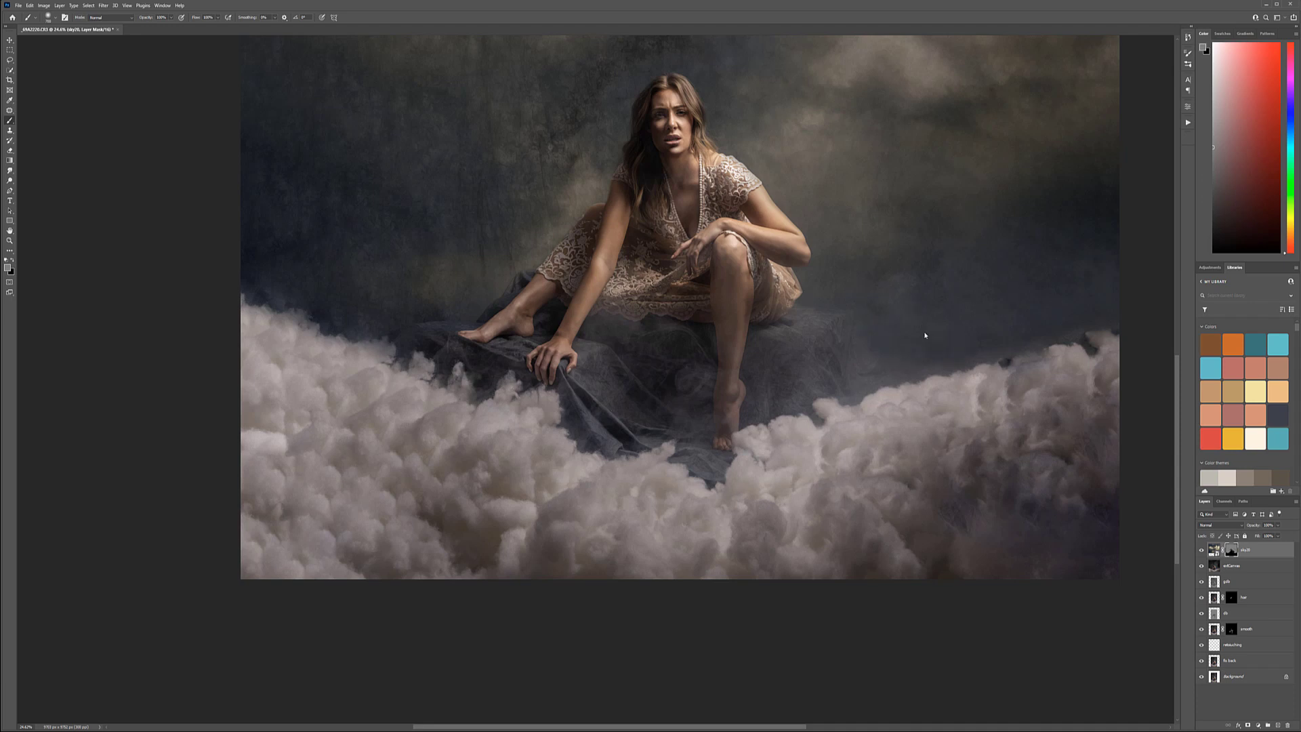
Blend the sky above the right cloud bank, and switch the brush to black for cleaning the clouds' edge
left_click_drag(927, 355, 1083, 313)
mouse_move(1084, 405)
left_mouse_down()
mouse_move(751, 479)
mouse_move(755, 458)
left_mouse_up()
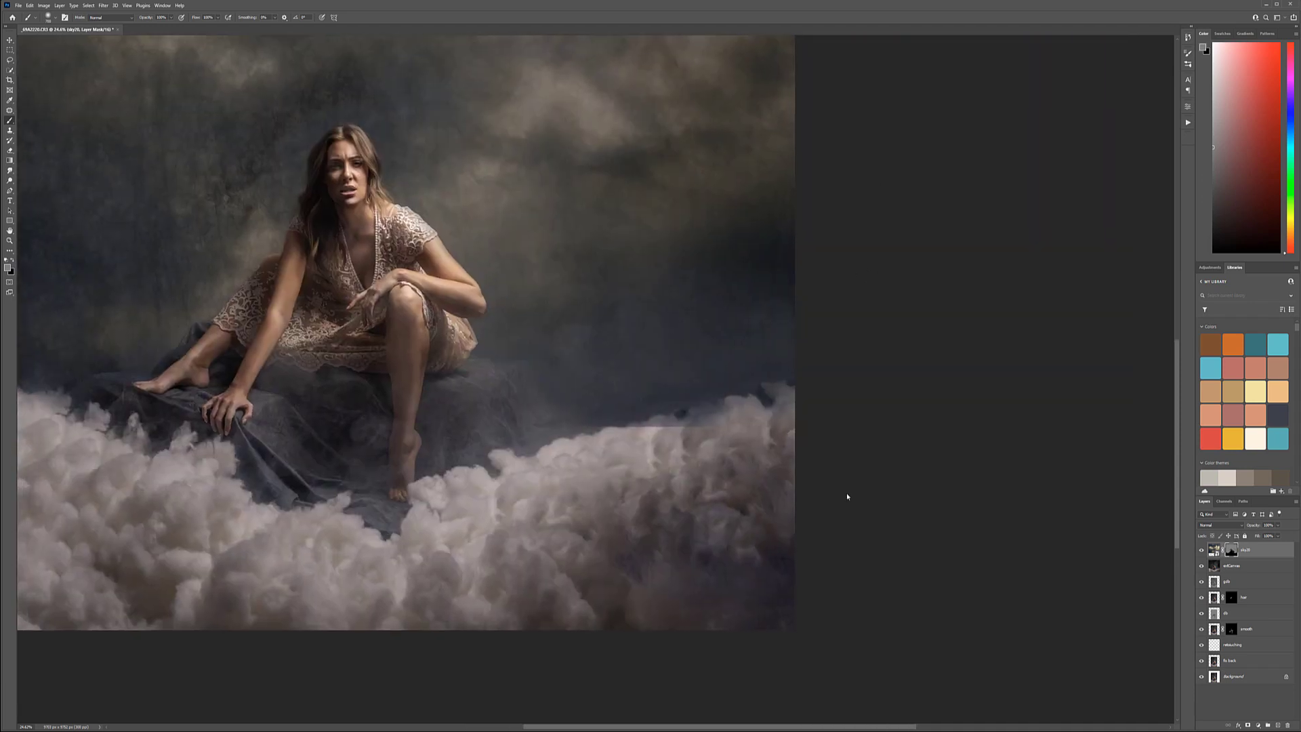
scroll(773, 552, "up", 7)
key("x")
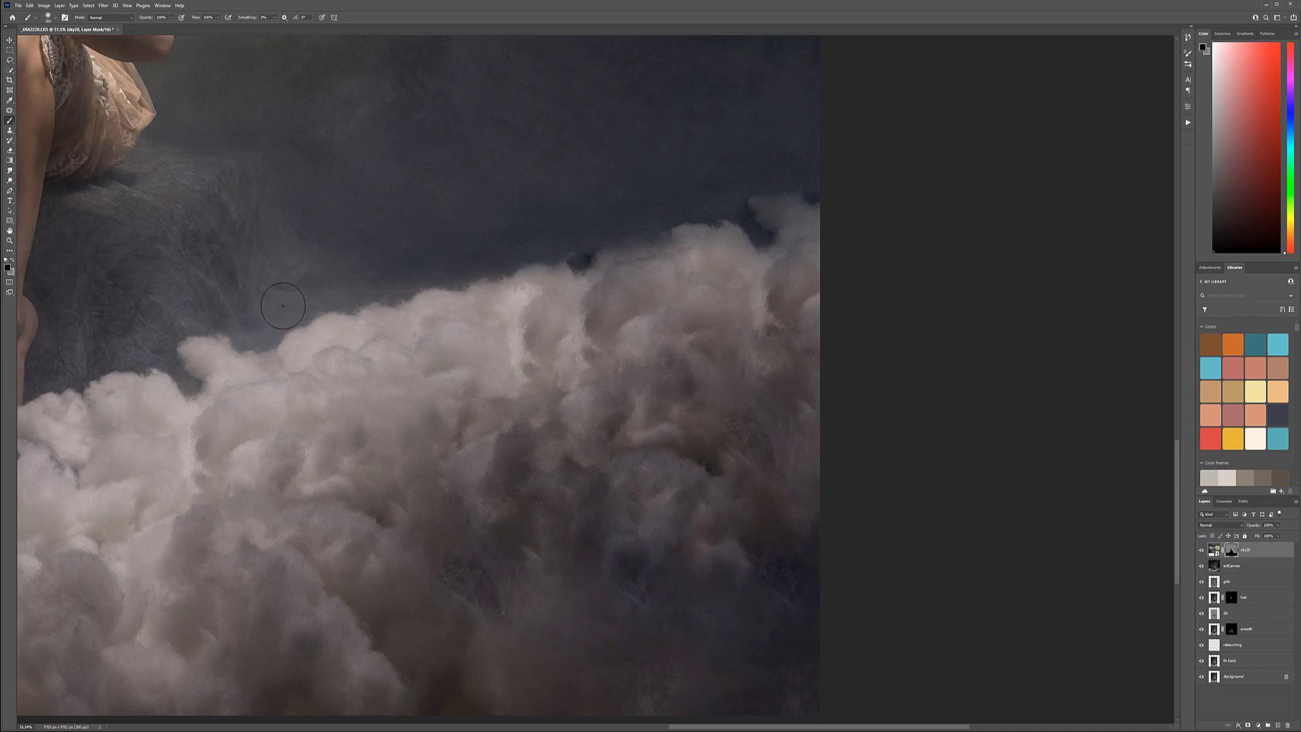
scroll(430, 202, "down", 6)
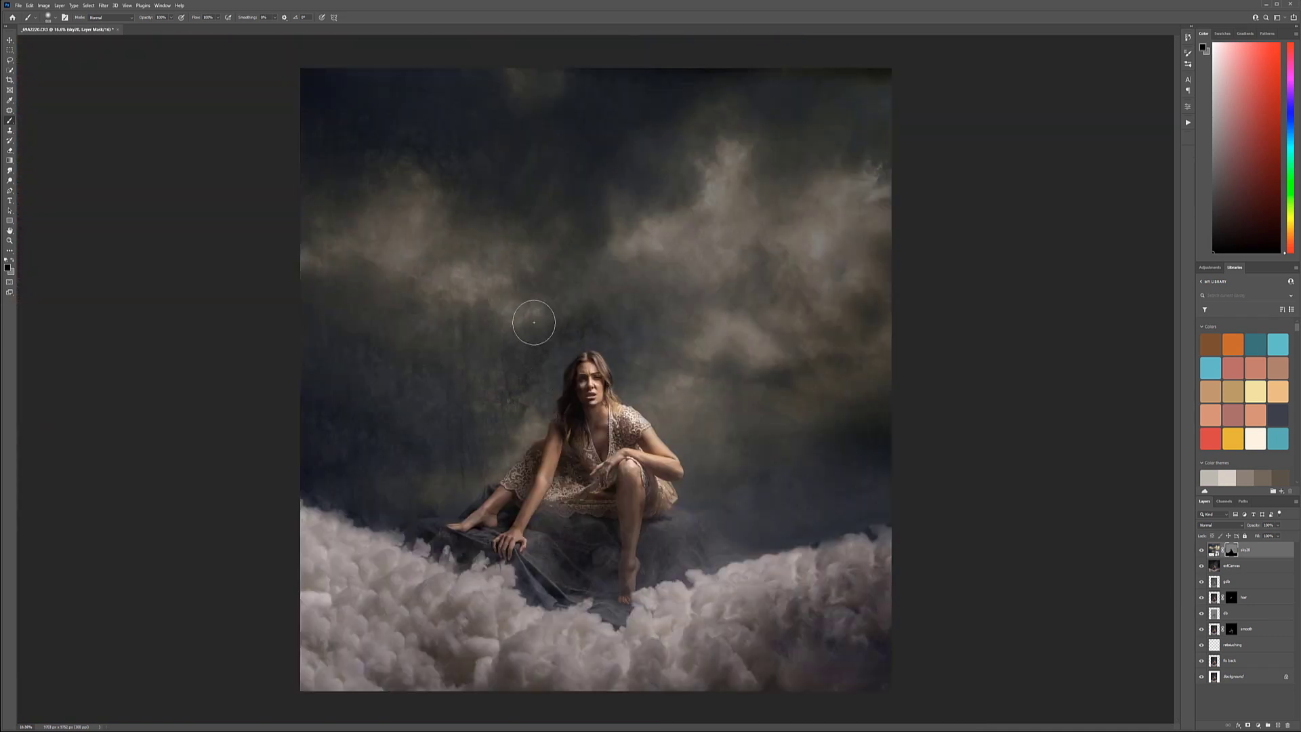
Switch the brush back to grey and display the sky layer's mask on its own to check the painted coverage
key("x")
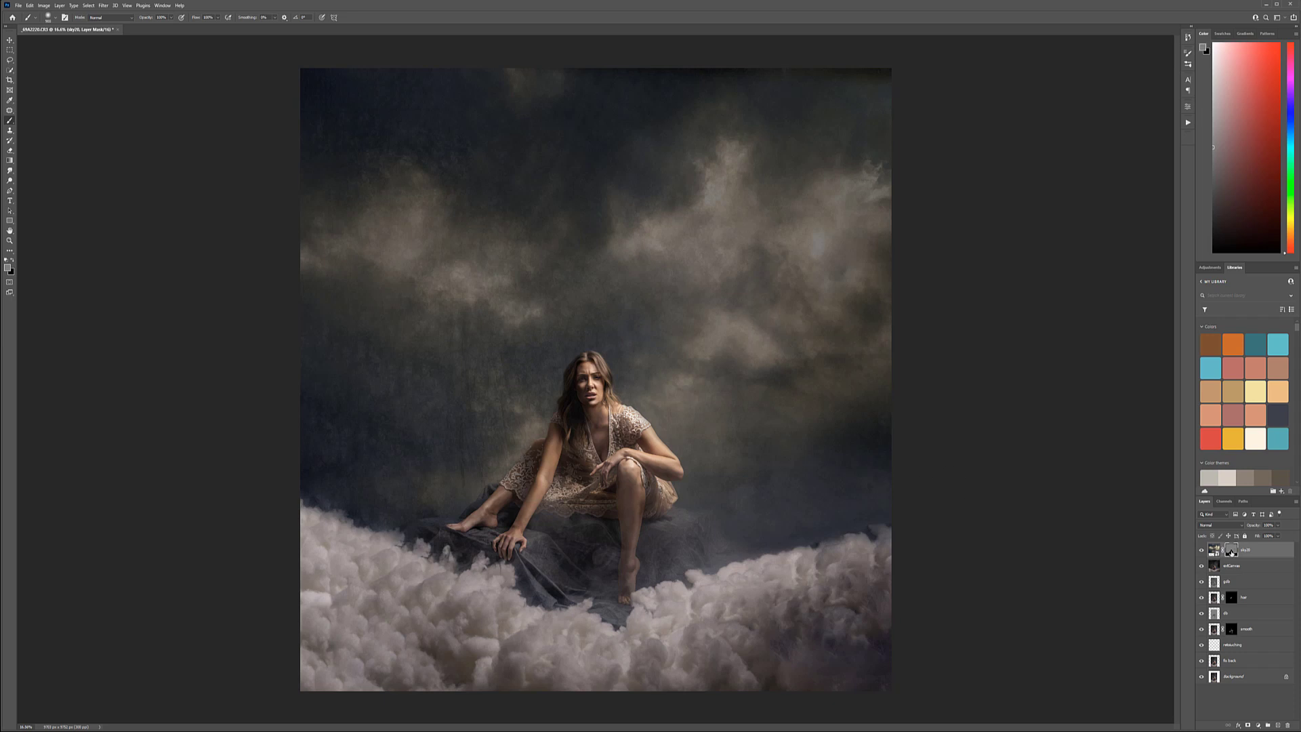
left_click(1232, 552, "alt")
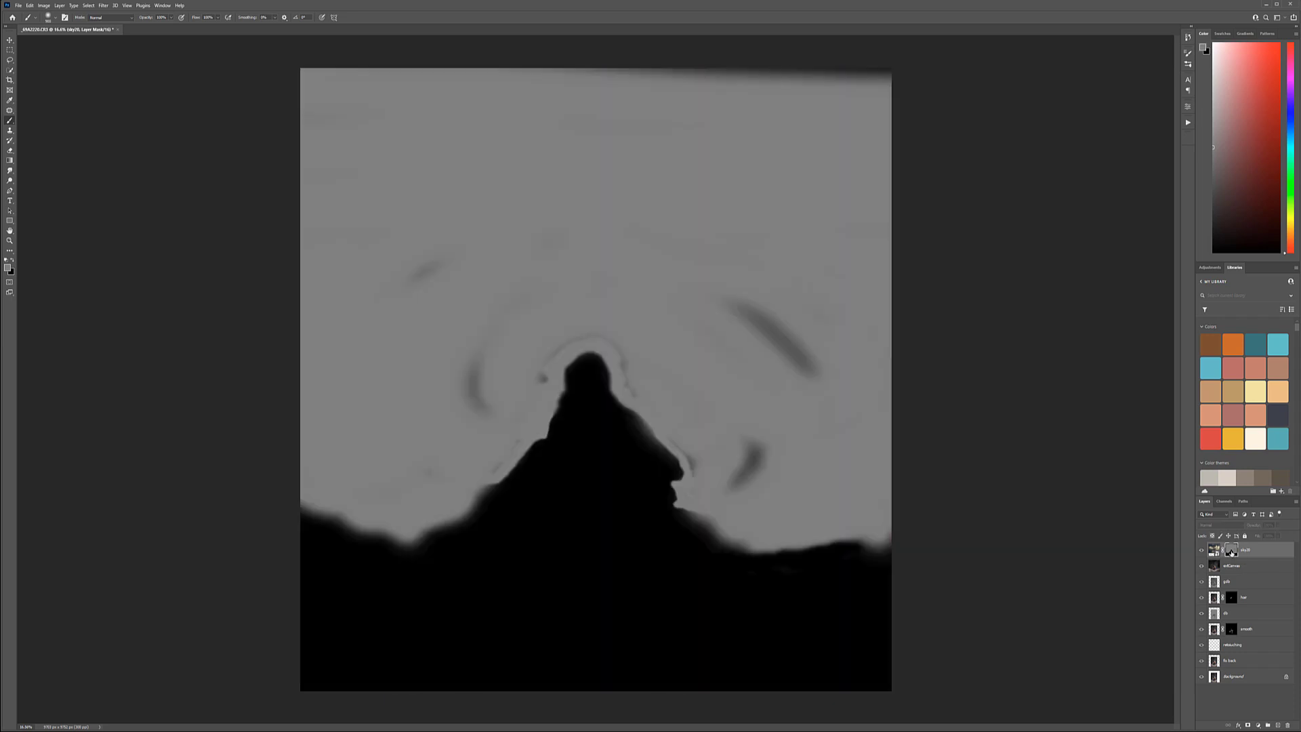
Paint grey over the dark gaps in the sky mask beside the figure and along the outline of the head and shoulders
mouse_move(405, 253)
left_mouse_down()
mouse_move(427, 297)
mouse_move(466, 274)
mouse_move(441, 256)
left_mouse_up()
left_click_drag(485, 383, 497, 402)
scroll(499, 476, "up", 5)
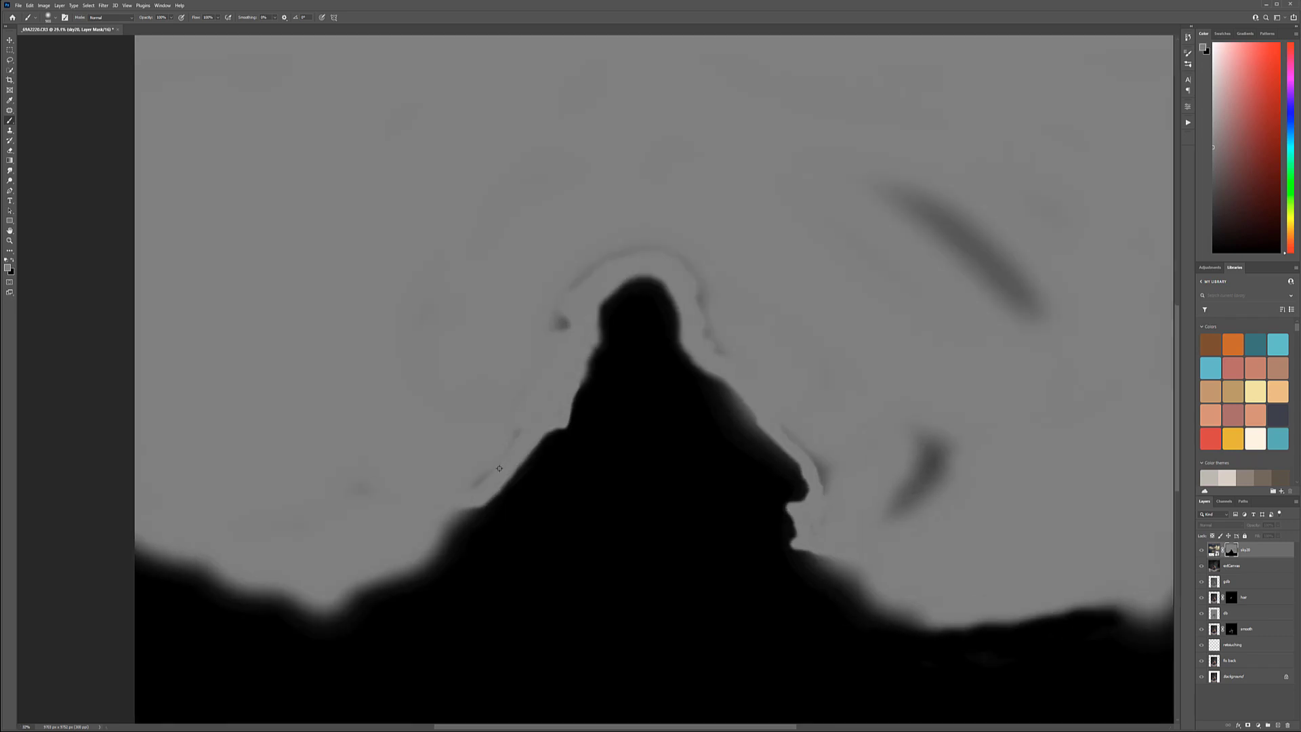
mouse_move(542, 308)
left_mouse_down()
mouse_move(558, 307)
mouse_move(522, 398)
mouse_move(461, 475)
left_mouse_up()
mouse_move(540, 247)
left_mouse_down()
mouse_move(563, 275)
mouse_move(641, 226)
mouse_move(719, 224)
mouse_move(763, 291)
mouse_move(713, 233)
mouse_move(755, 320)
mouse_move(716, 278)
mouse_move(808, 368)
mouse_move(827, 413)
left_mouse_up()
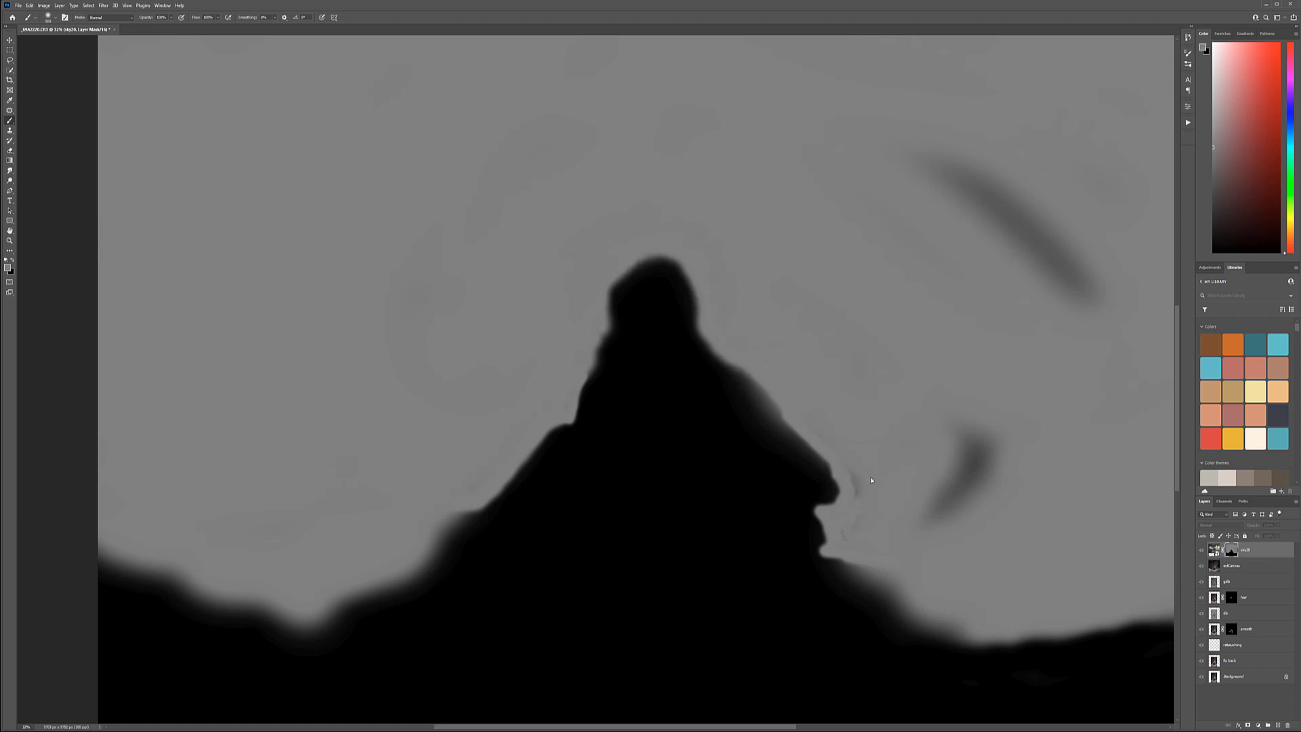
Fill the dark patches and diagonal streak beside the bent elbow side of the mask with grey, and return to the full composite view
mouse_move(942, 512)
left_mouse_down()
mouse_move(993, 442)
mouse_move(918, 517)
left_mouse_up()
mouse_move(797, 432)
left_mouse_down()
mouse_move(720, 470)
mouse_move(461, 484)
left_mouse_up()
left_click_drag(647, 312, 480, 208)
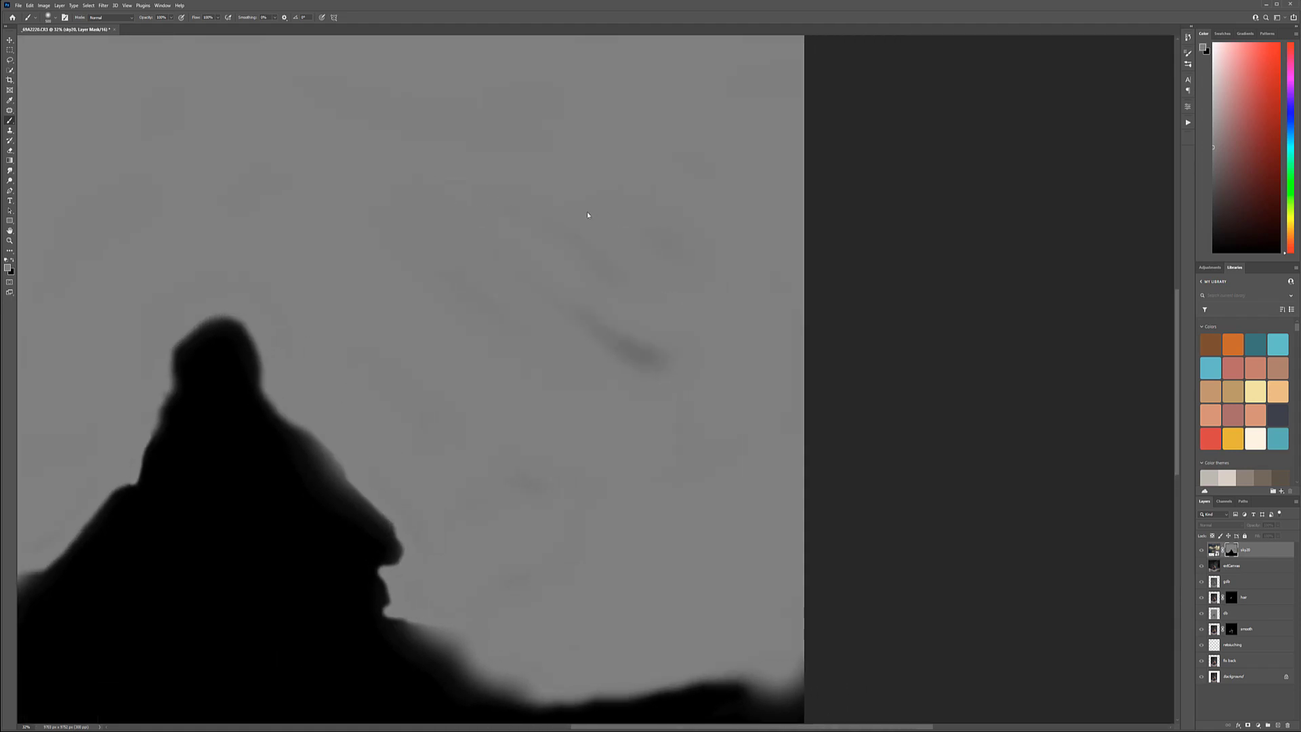
left_click_drag(576, 290, 603, 366)
left_click(650, 360)
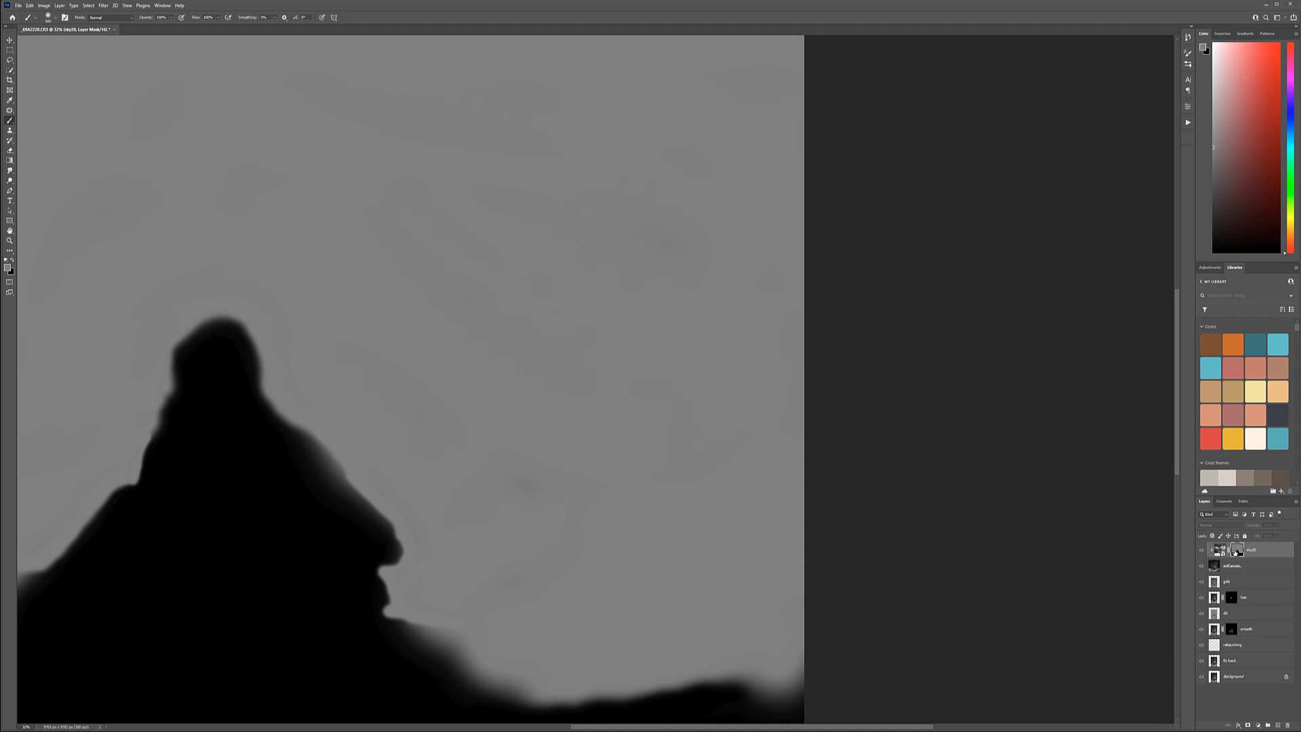
left_click(1231, 551, "alt")
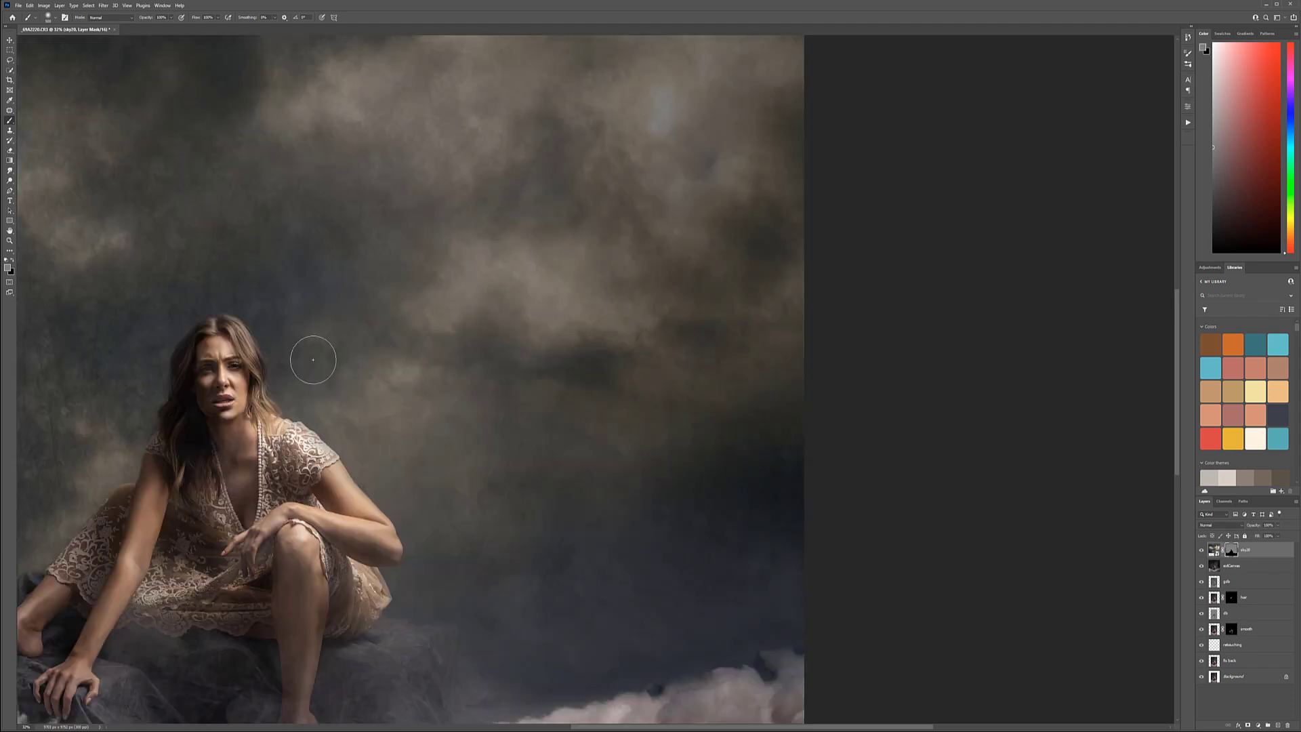
key("ctrl+0")
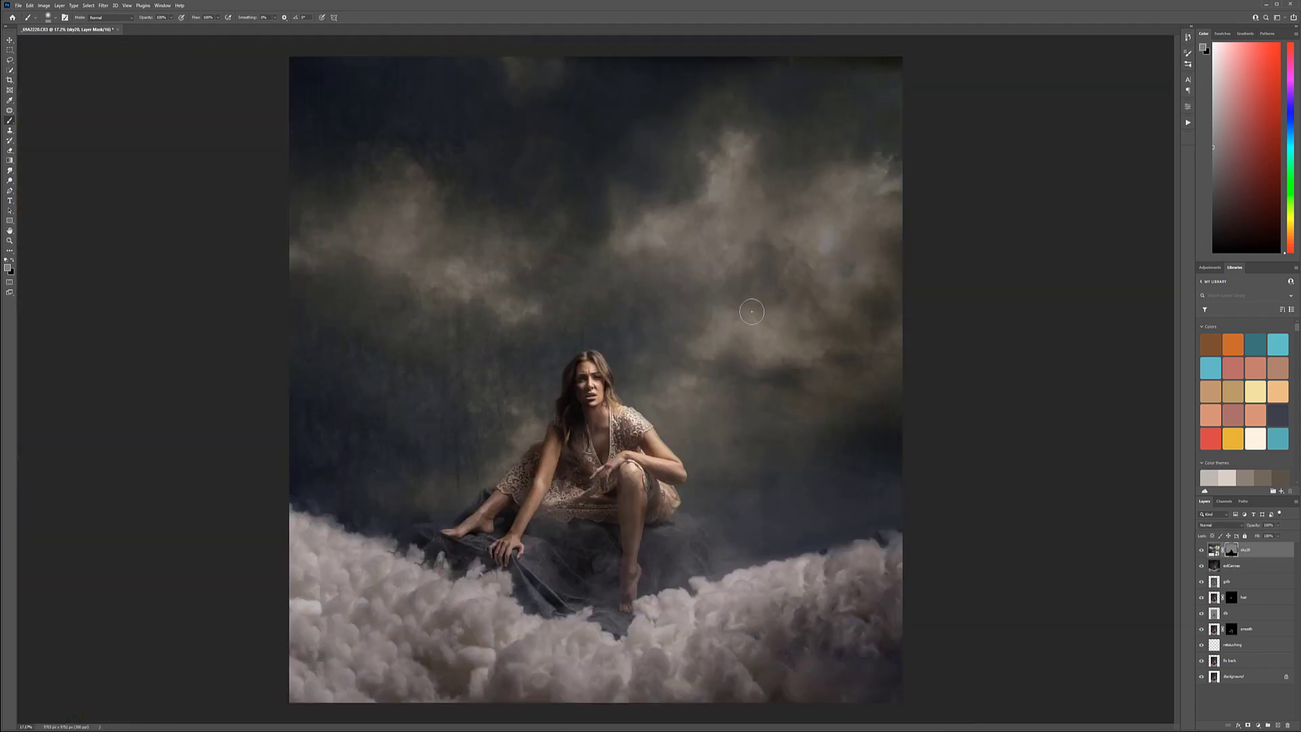
Choose a lighter grey for the brush and paint the mask over the bright clouds on both sides to strengthen the sky there
left_click(8, 269)
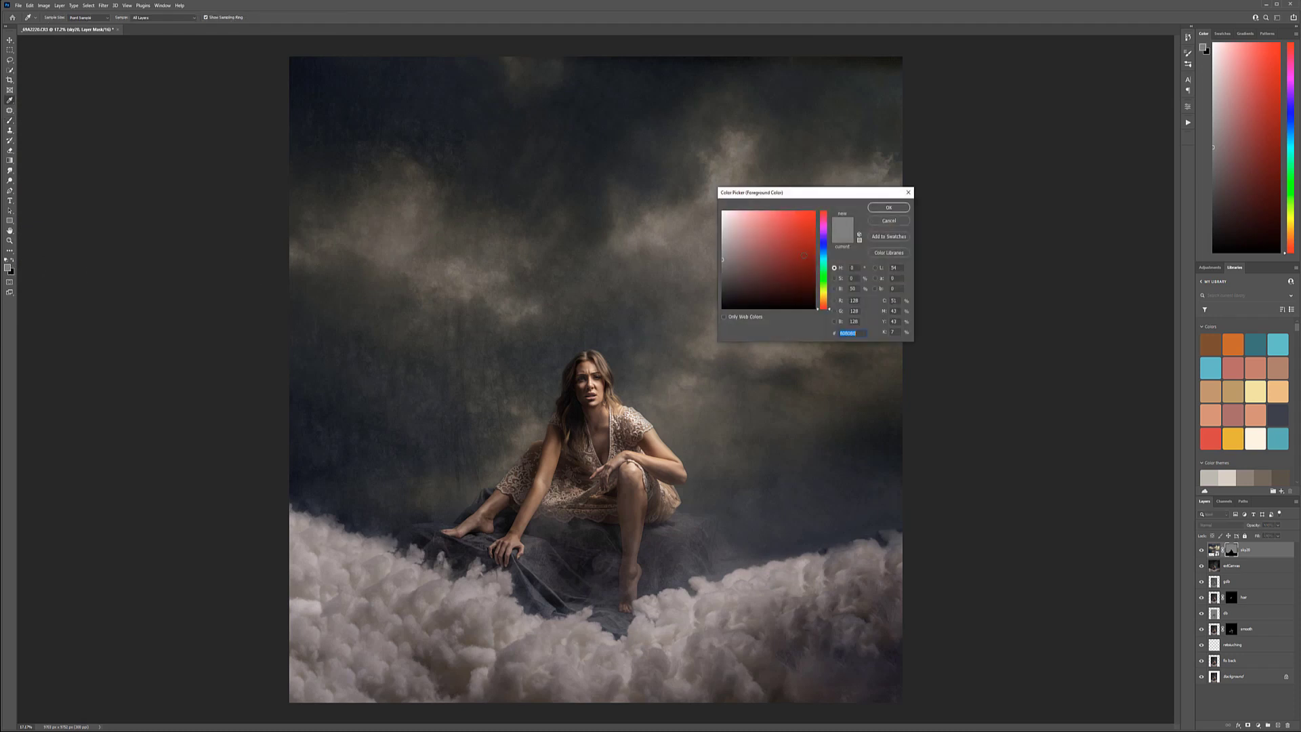
left_click(895, 211)
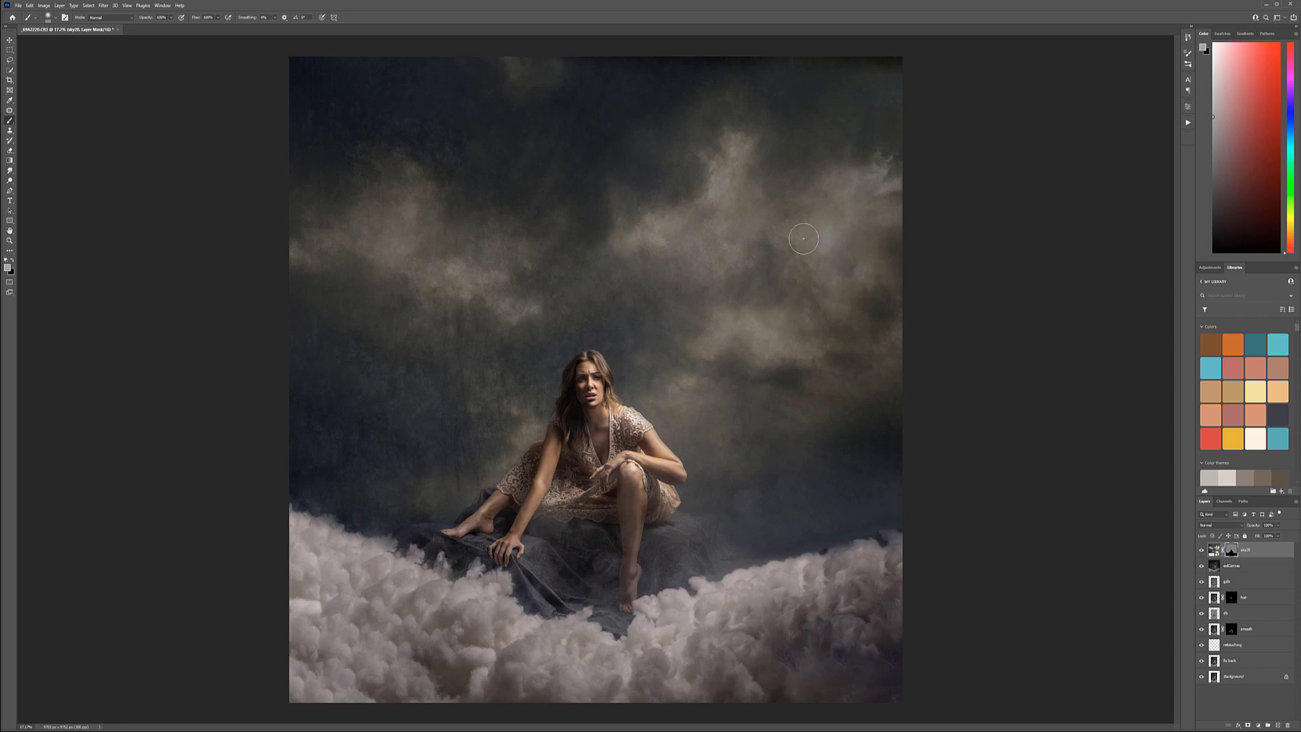
mouse_move(803, 233)
left_mouse_down()
mouse_move(917, 197)
mouse_move(707, 187)
mouse_move(392, 217)
mouse_move(494, 275)
mouse_move(372, 233)
left_mouse_up()
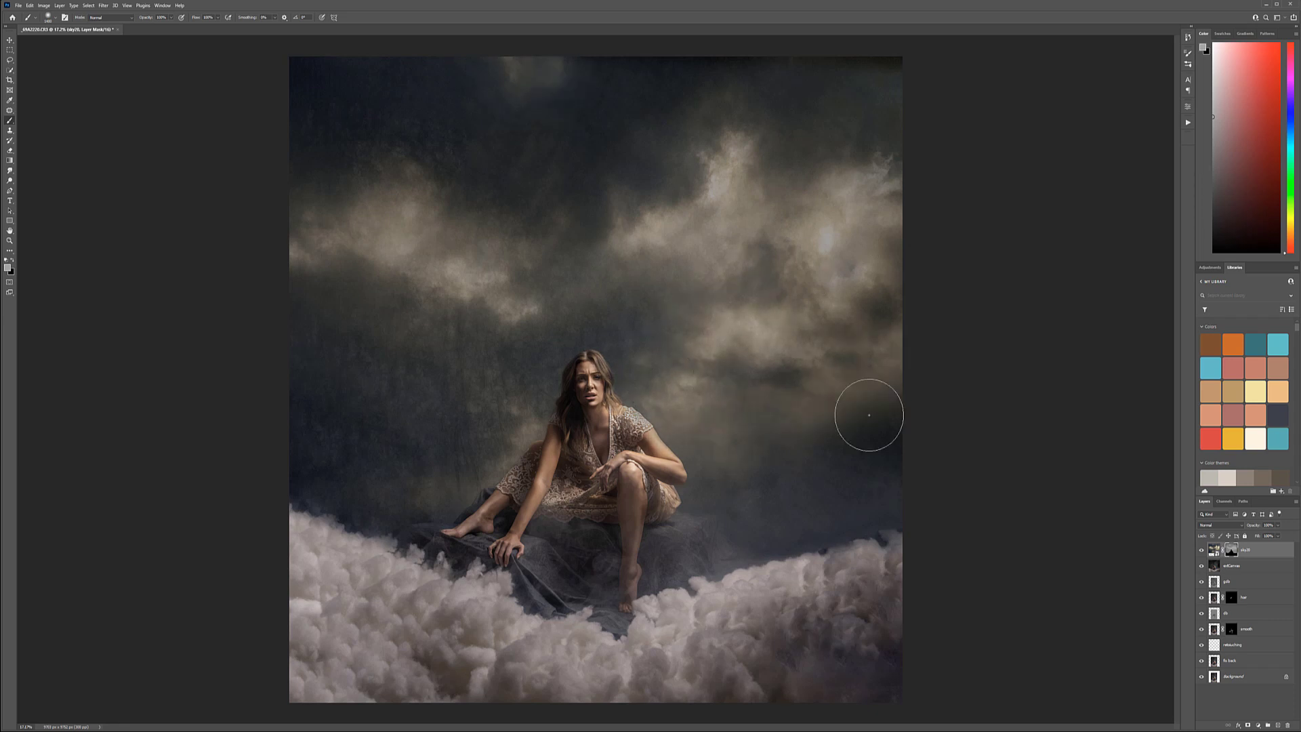
mouse_move(808, 111)
left_mouse_down()
mouse_move(761, 96)
mouse_move(659, 133)
mouse_move(752, 154)
left_mouse_up()
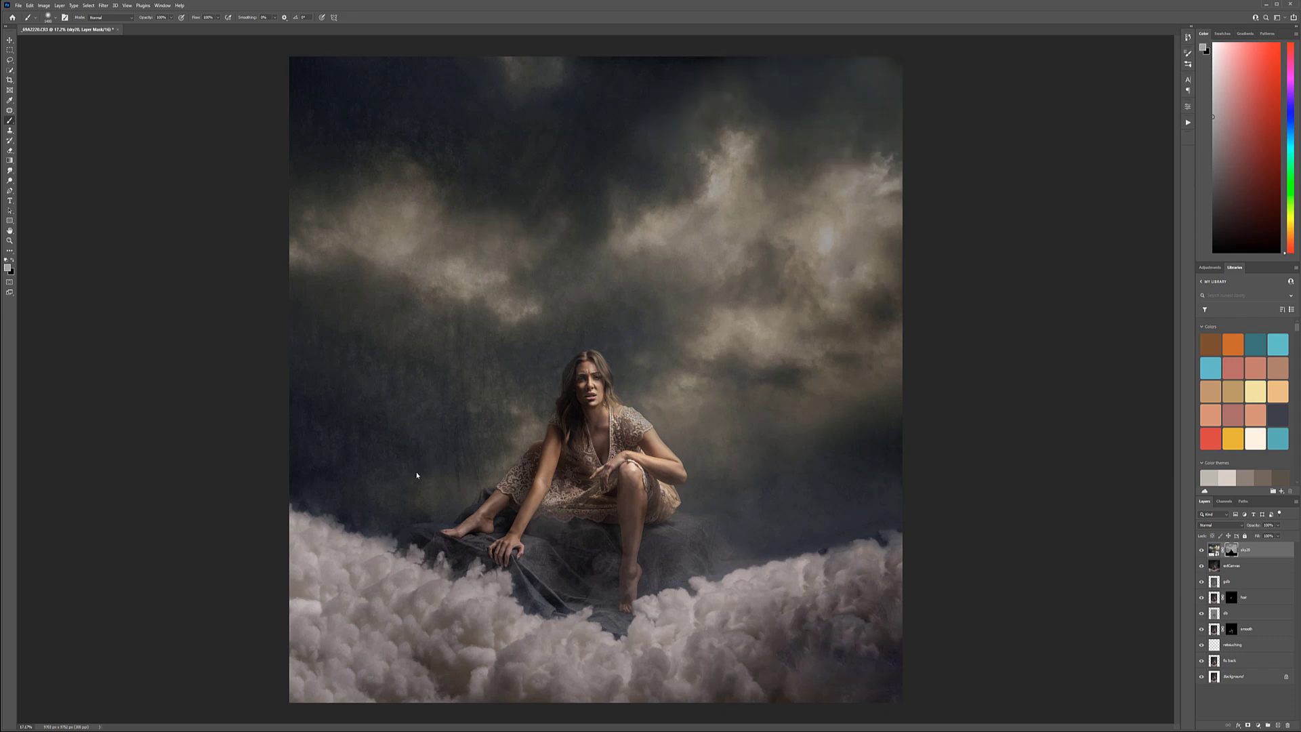
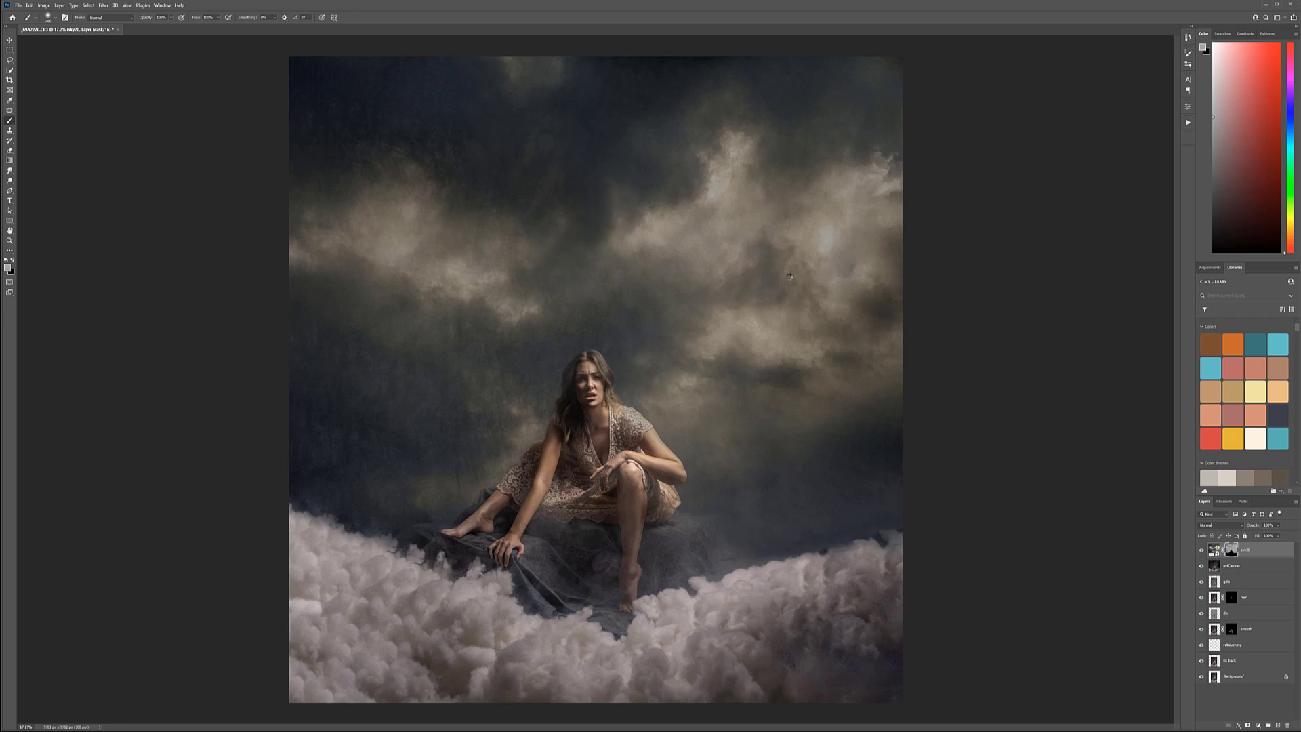
Finish the cloud brushing, place the backlit angel wings image above the sky, raise it around the figure, enlarge it and tilt it slightly clockwise
left_click_drag(793, 276, 794, 275)
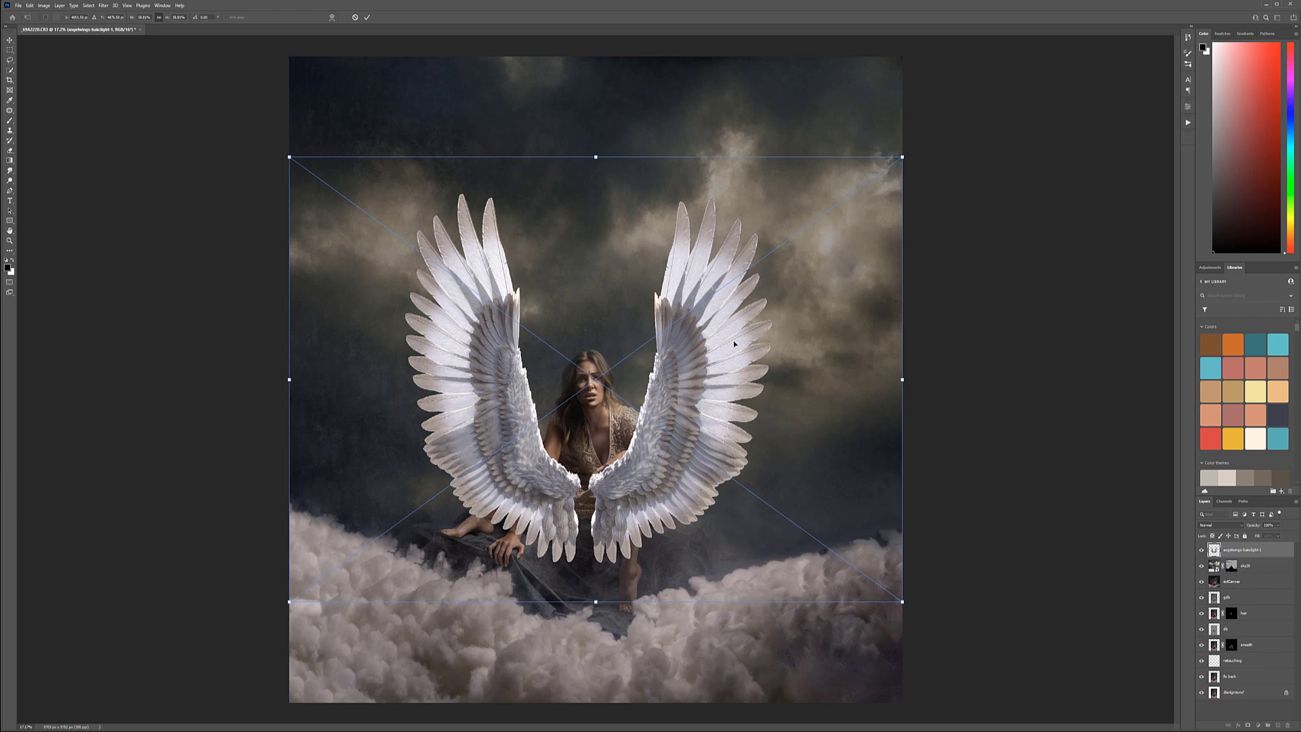
left_click_drag(710, 323, 712, 278)
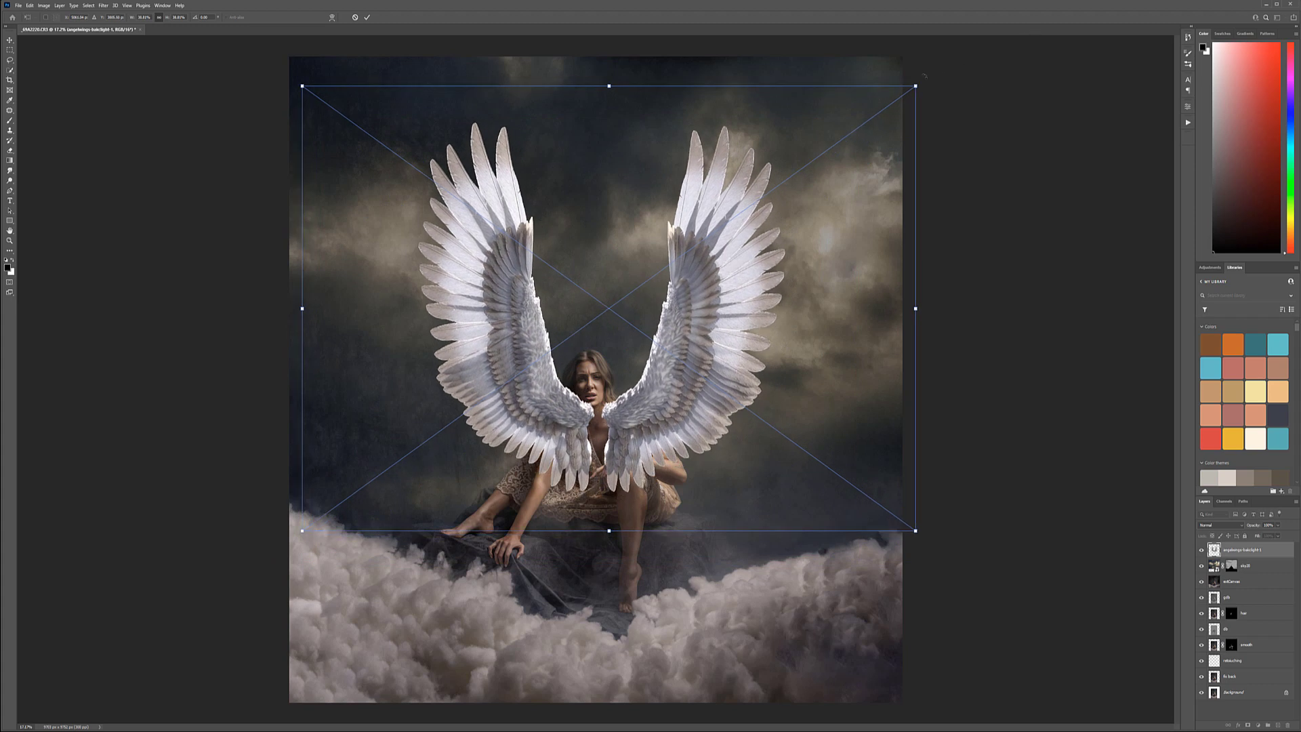
left_click_drag(916, 86, 994, 52)
left_click_drag(773, 224, 740, 249)
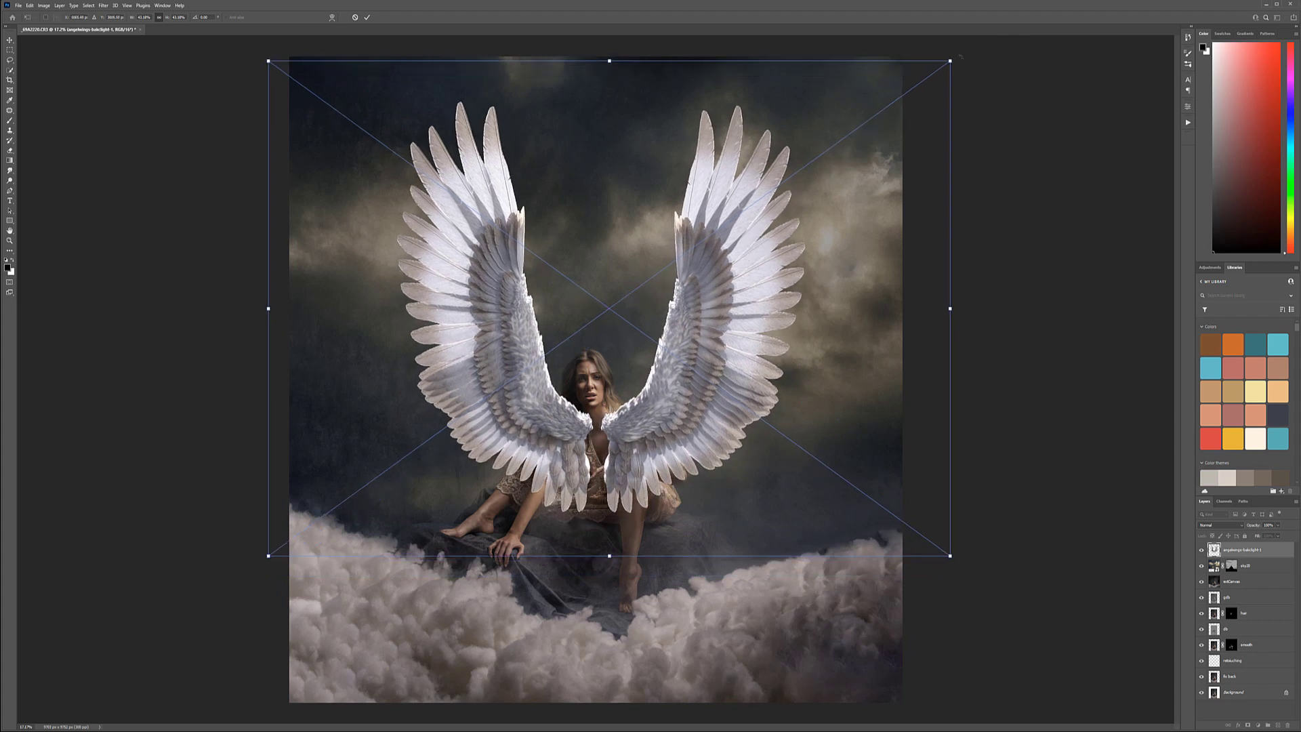
left_click_drag(967, 50, 977, 69)
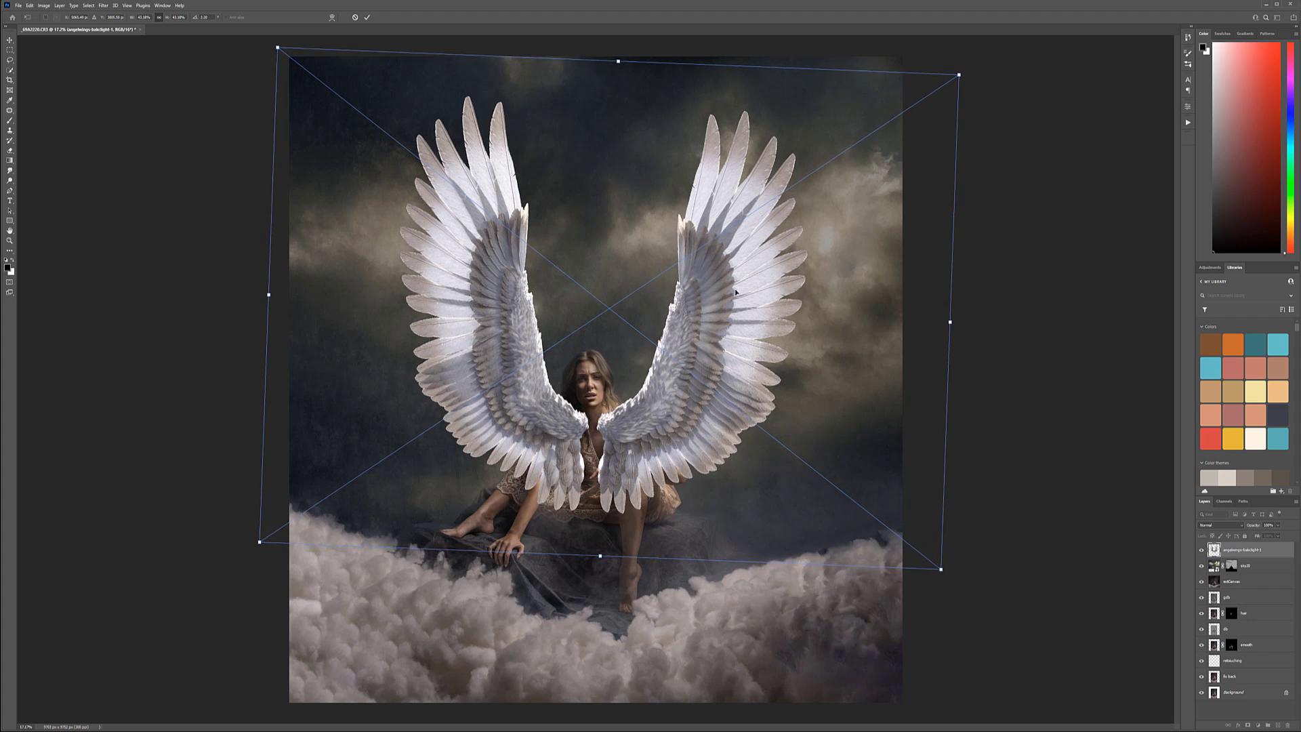
Enlarge the tilted wings further, fine-tune their size and position so the roots meet at the shoulders, and commit the transformation
left_click_drag(941, 570, 1012, 615)
left_click_drag(685, 455, 657, 442)
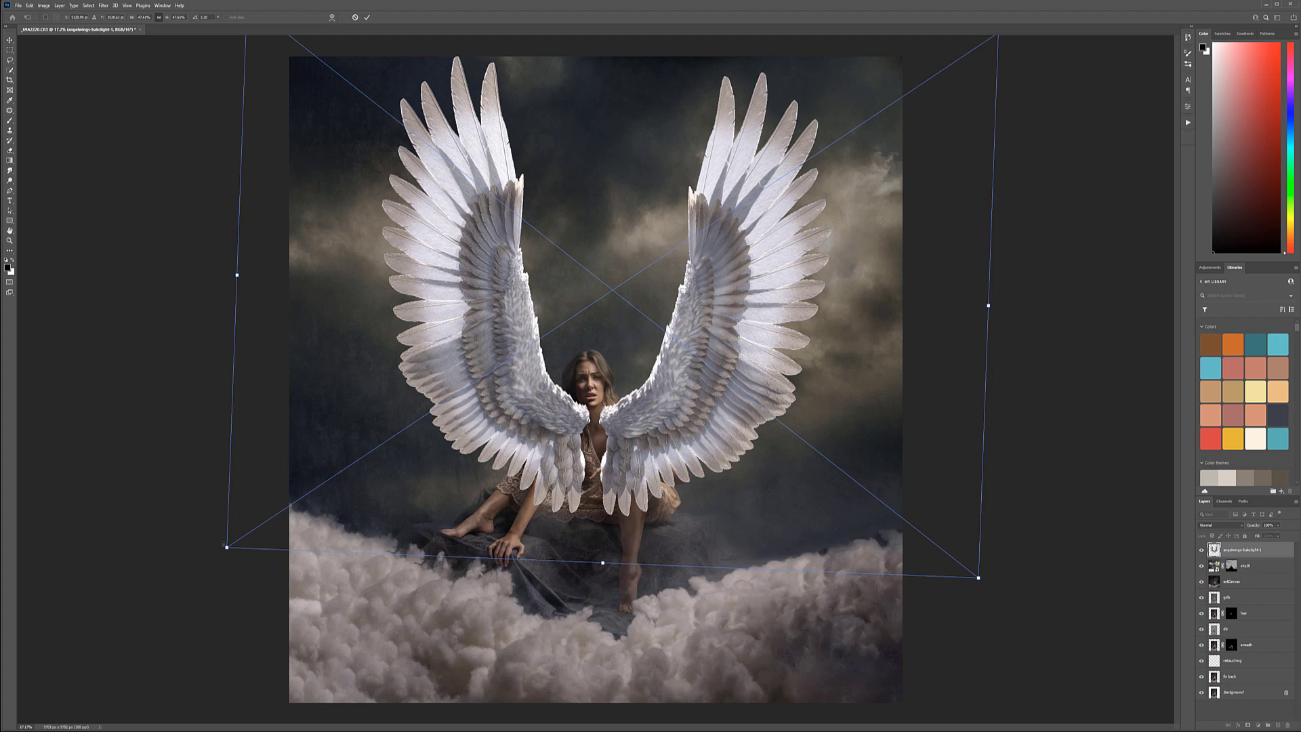
left_click_drag(232, 544, 252, 530)
mouse_move(684, 364)
left_mouse_down()
mouse_move(662, 393)
mouse_move(681, 372)
left_mouse_up()
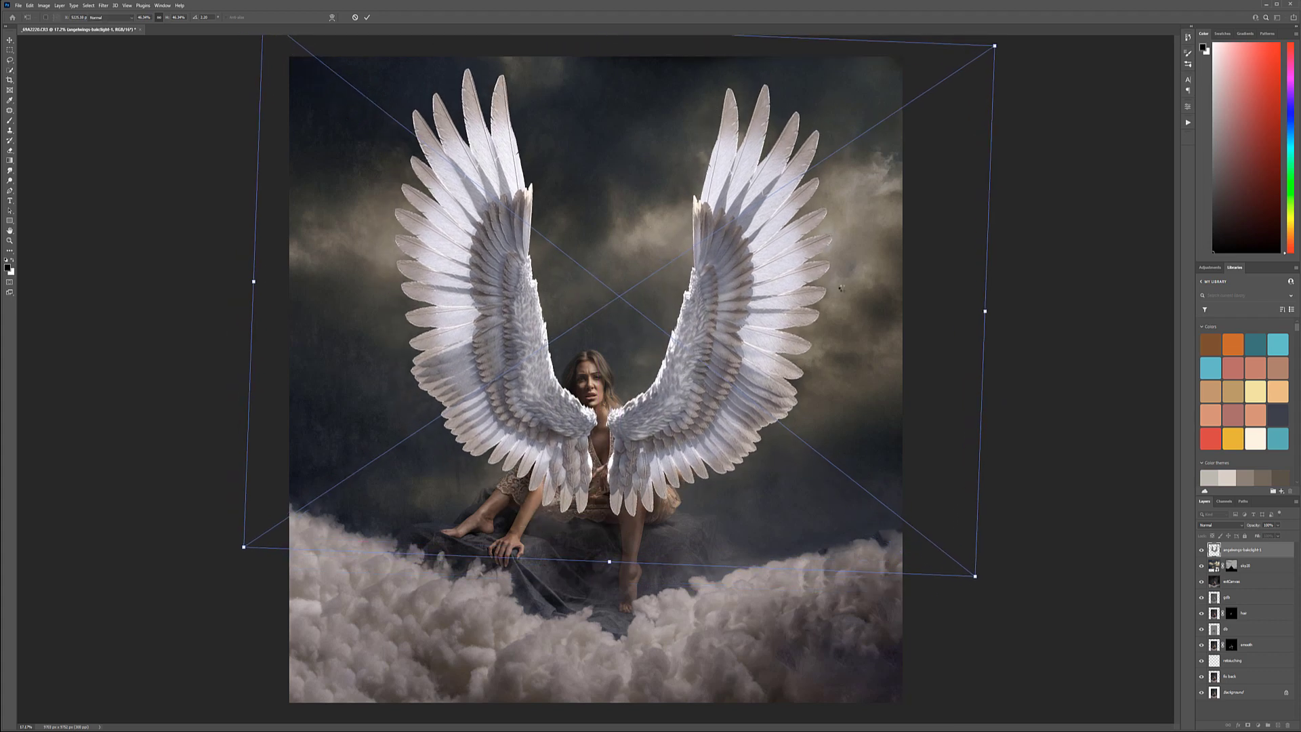
key("Return")
key("b")
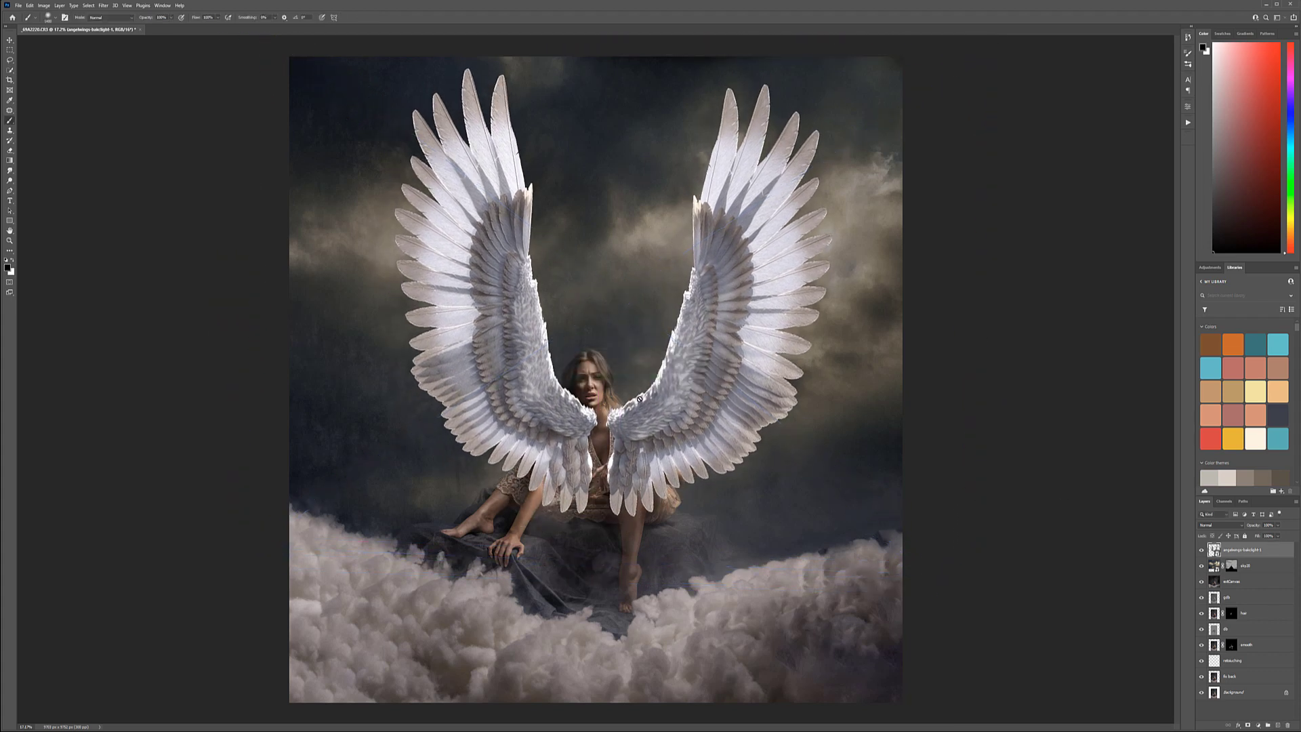
Make the wings layer semi-transparent to align the wings with the figure's shoulders, nudge them sideways, and restore the layer opacity to 100%
left_click(1278, 526)
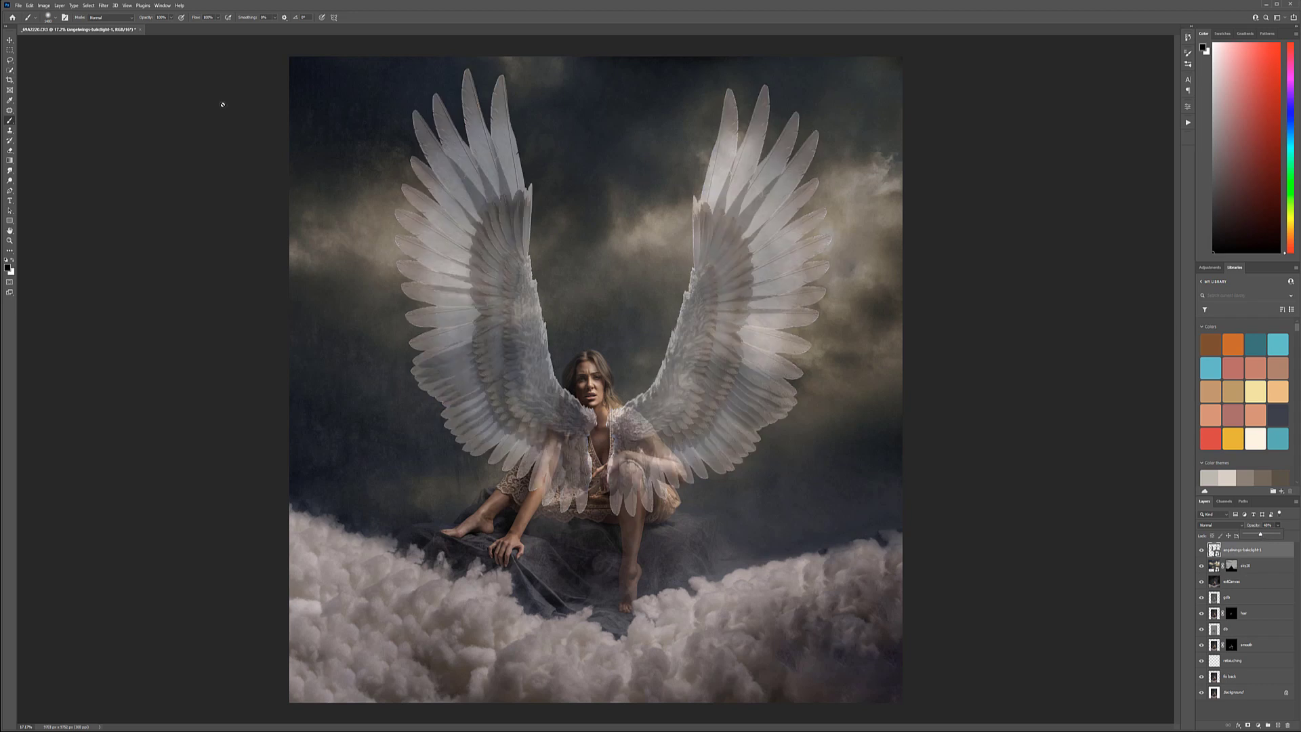
key("v")
mouse_move(658, 361)
left_mouse_down()
mouse_move(643, 371)
mouse_move(661, 389)
mouse_move(657, 372)
left_mouse_up()
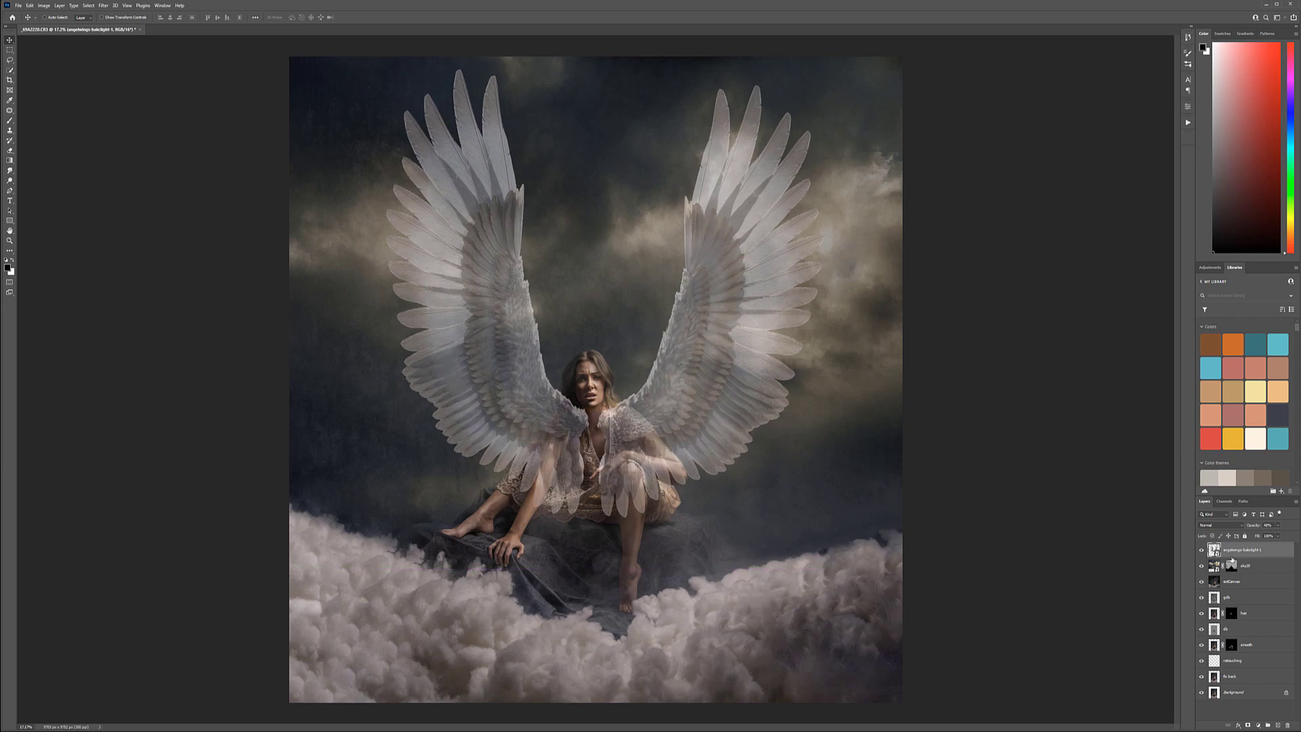
left_click(1277, 526)
Hide the wings with a black layer mask and set up a white brush at low opacity
left_click(1248, 727, "alt")
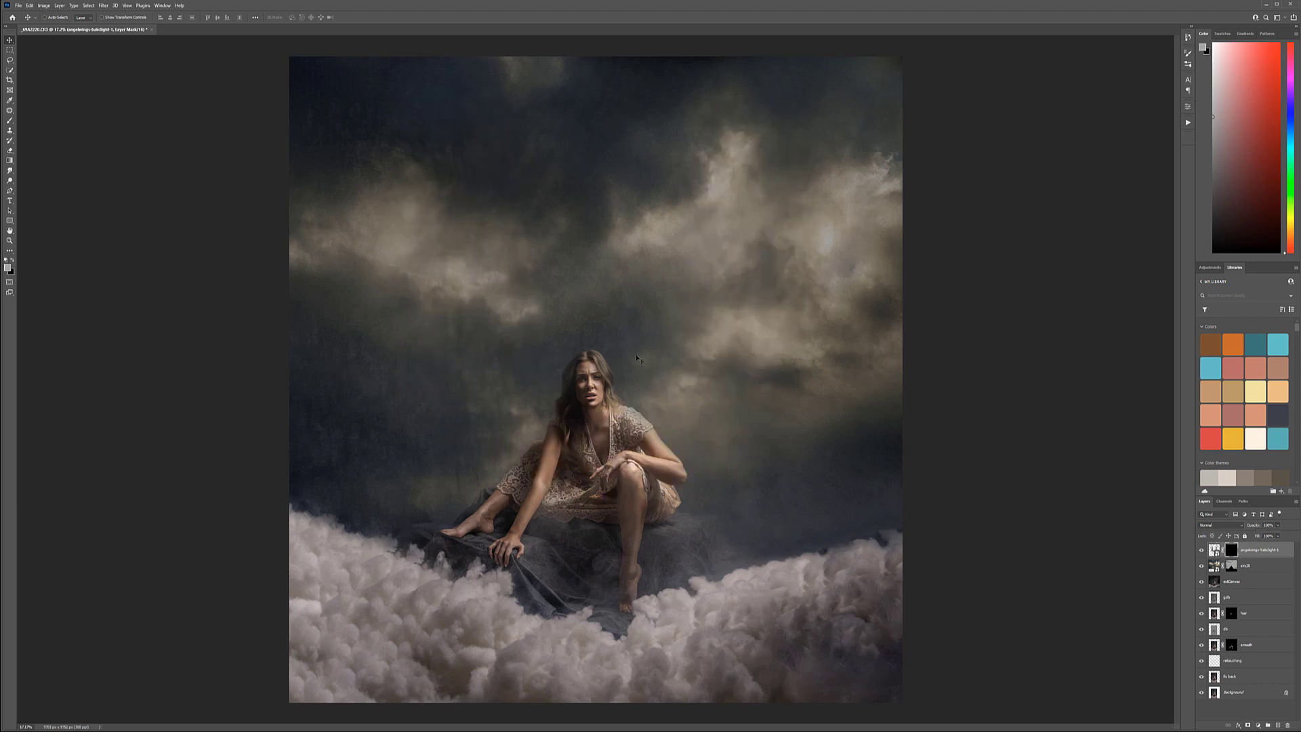
left_click(9, 121)
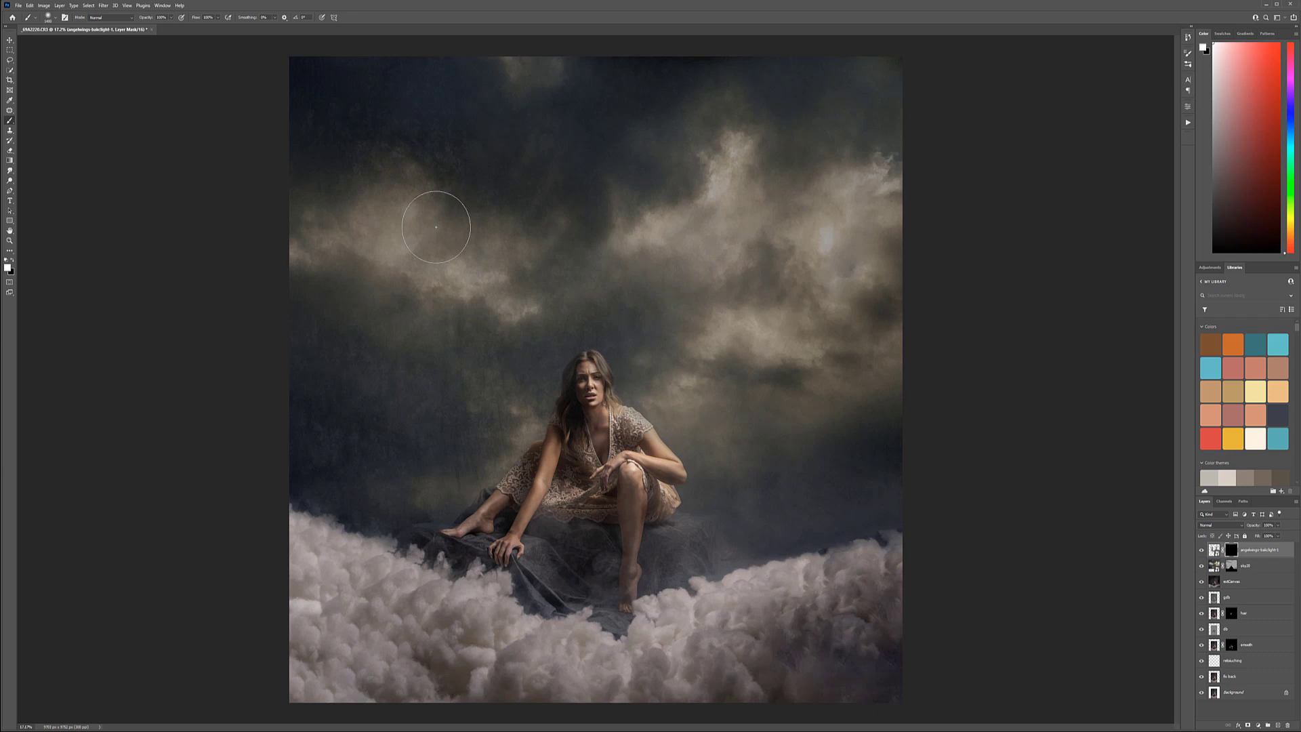
key("d")
key("2")
key("1")
key("1")
Paint white on the mask to reveal the wing on the bent-elbow side, from the feather tips down towards the shoulder
mouse_move(719, 298)
left_mouse_down()
mouse_move(785, 221)
mouse_move(780, 197)
mouse_move(748, 203)
mouse_move(752, 237)
mouse_move(736, 130)
mouse_move(753, 131)
mouse_move(732, 85)
mouse_move(708, 192)
mouse_move(720, 207)
mouse_move(741, 173)
mouse_move(751, 103)
left_mouse_up()
mouse_move(746, 230)
left_mouse_down()
mouse_move(791, 120)
mouse_move(752, 204)
mouse_move(816, 212)
mouse_move(709, 223)
left_mouse_up()
mouse_move(702, 273)
left_mouse_down()
mouse_move(750, 247)
mouse_move(753, 295)
mouse_move(822, 230)
left_mouse_up()
mouse_move(778, 313)
left_mouse_down()
mouse_move(822, 307)
mouse_move(825, 321)
mouse_move(770, 387)
mouse_move(780, 350)
left_mouse_up()
mouse_move(693, 303)
left_mouse_down()
mouse_move(679, 348)
mouse_move(687, 328)
mouse_move(779, 409)
mouse_move(759, 424)
mouse_move(705, 432)
mouse_move(686, 364)
mouse_move(696, 294)
mouse_move(676, 300)
mouse_move(703, 246)
mouse_move(702, 324)
left_mouse_up()
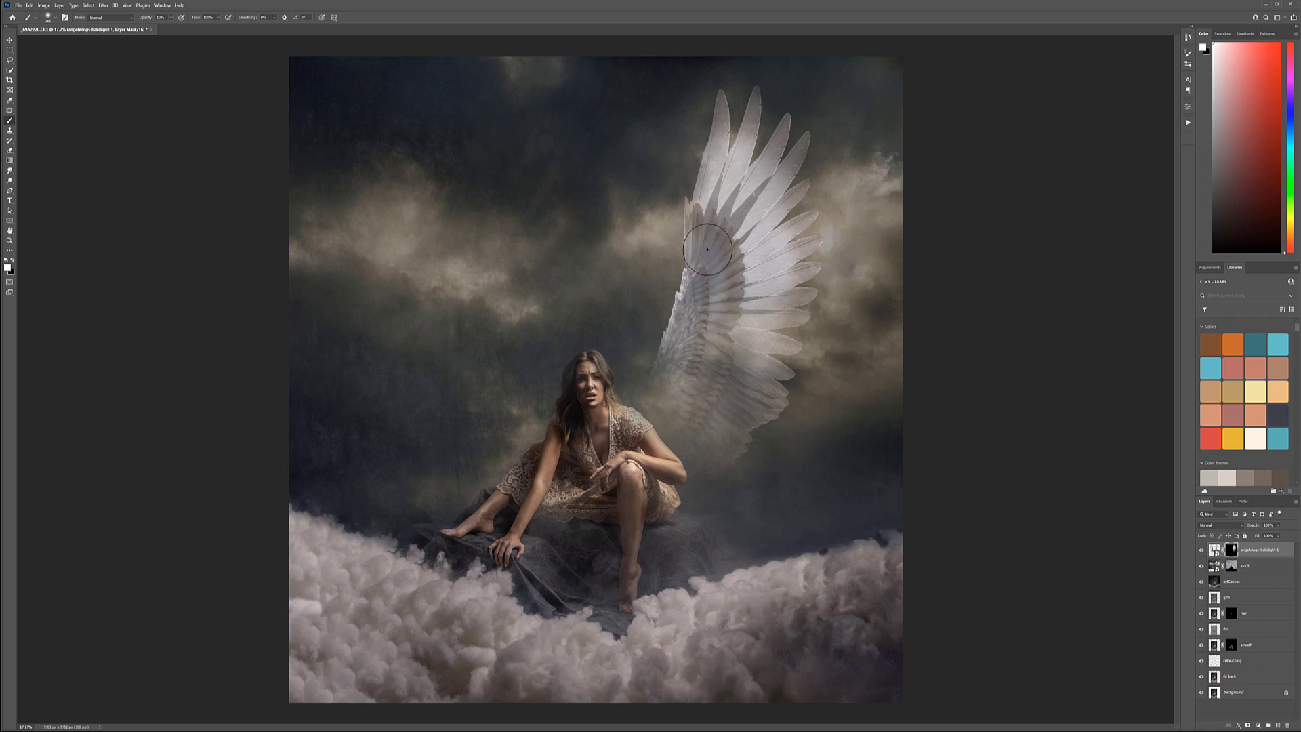
Reveal the opposite wing by painting white on the mask along its inner edge, upper tips and outer feathers
mouse_move(581, 280)
left_mouse_down()
mouse_move(551, 327)
mouse_move(555, 270)
left_mouse_up()
mouse_move(506, 311)
left_mouse_down()
mouse_move(529, 328)
mouse_move(509, 225)
mouse_move(519, 203)
mouse_move(503, 178)
mouse_move(511, 195)
left_mouse_up()
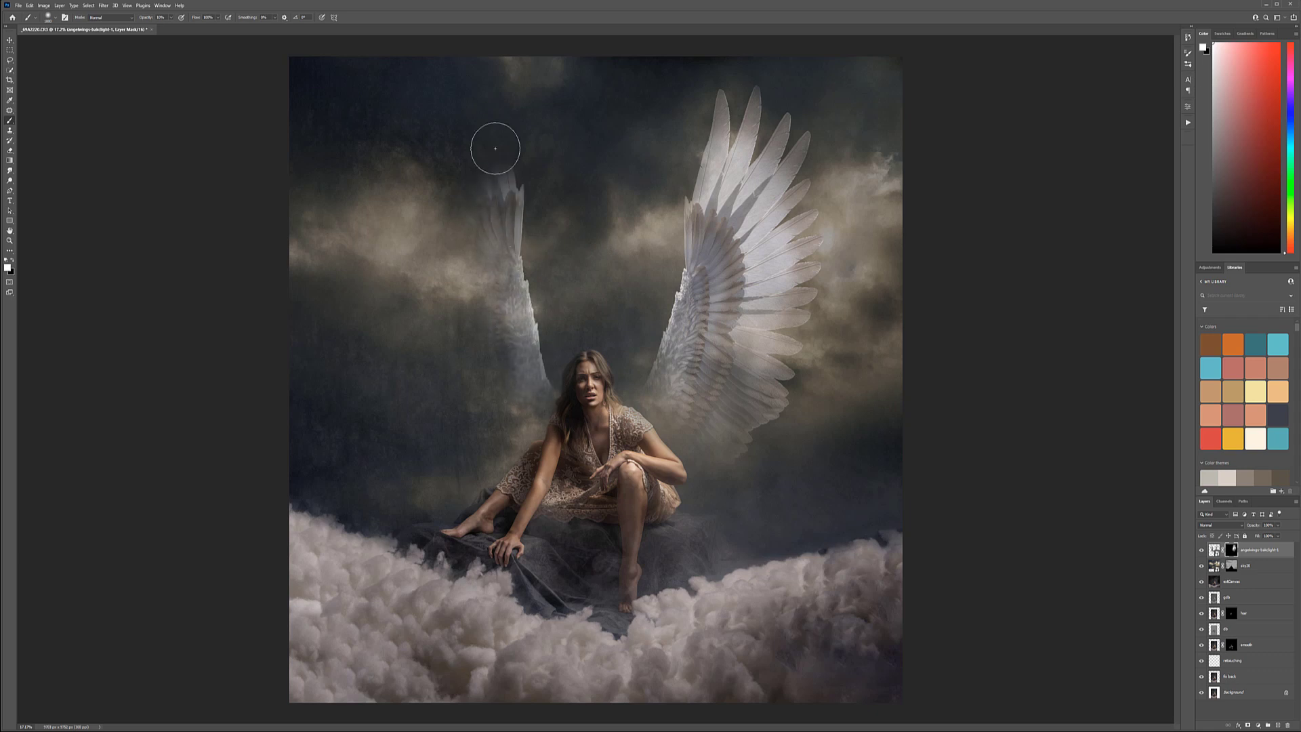
mouse_move(479, 128)
left_mouse_down()
mouse_move(440, 221)
mouse_move(495, 134)
mouse_move(483, 89)
mouse_move(466, 80)
mouse_move(513, 83)
left_mouse_up()
left_click_drag(521, 388, 475, 407)
mouse_move(468, 337)
left_mouse_down()
mouse_move(484, 256)
mouse_move(429, 217)
mouse_move(451, 165)
mouse_move(410, 205)
mouse_move(433, 130)
mouse_move(399, 270)
mouse_move(404, 165)
left_mouse_up()
mouse_move(406, 319)
left_mouse_down()
mouse_move(437, 312)
mouse_move(475, 426)
left_mouse_up()
mouse_move(473, 144)
left_mouse_down()
mouse_move(401, 115)
mouse_move(506, 69)
mouse_move(406, 134)
mouse_move(508, 100)
mouse_move(404, 221)
mouse_move(483, 142)
mouse_move(486, 237)
mouse_move(509, 197)
left_mouse_up()
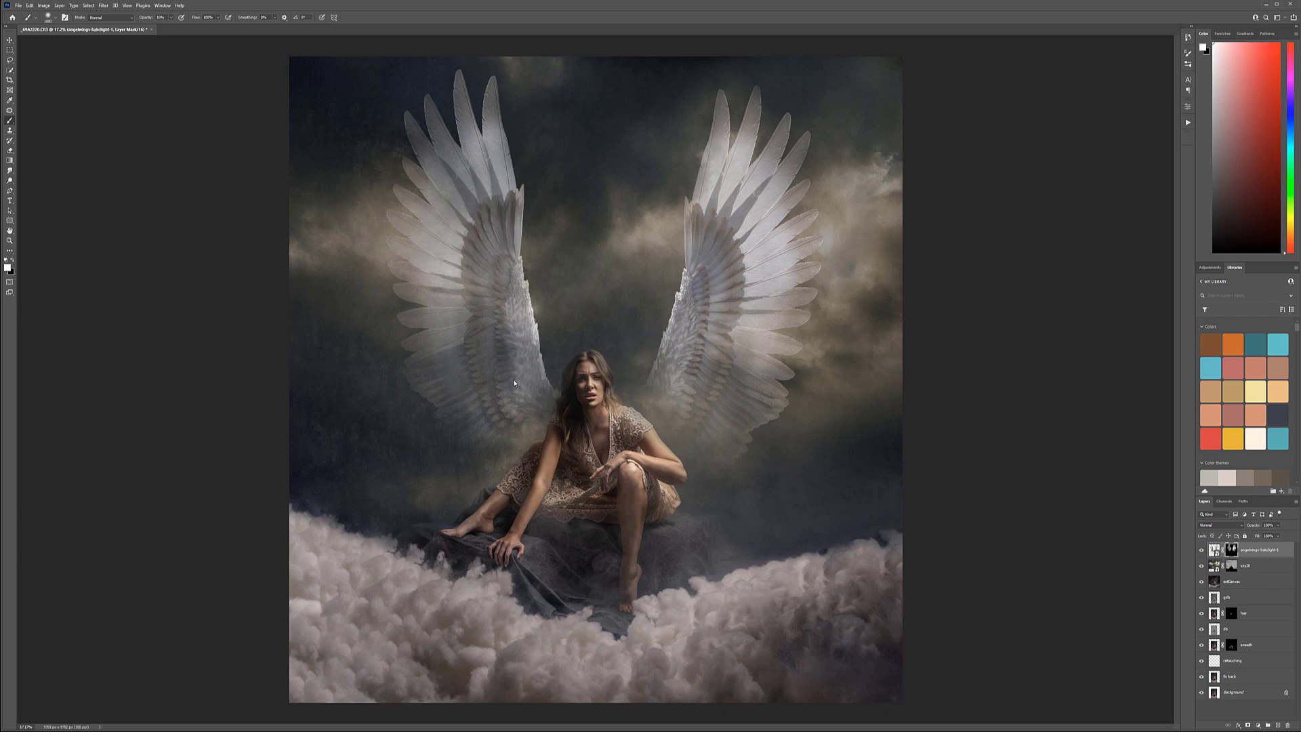
With a smaller white brush, reveal the fine feathers where the wing meets the lace sleeve and shoulder on the bent-elbow side
scroll(686, 424, "up", 3)
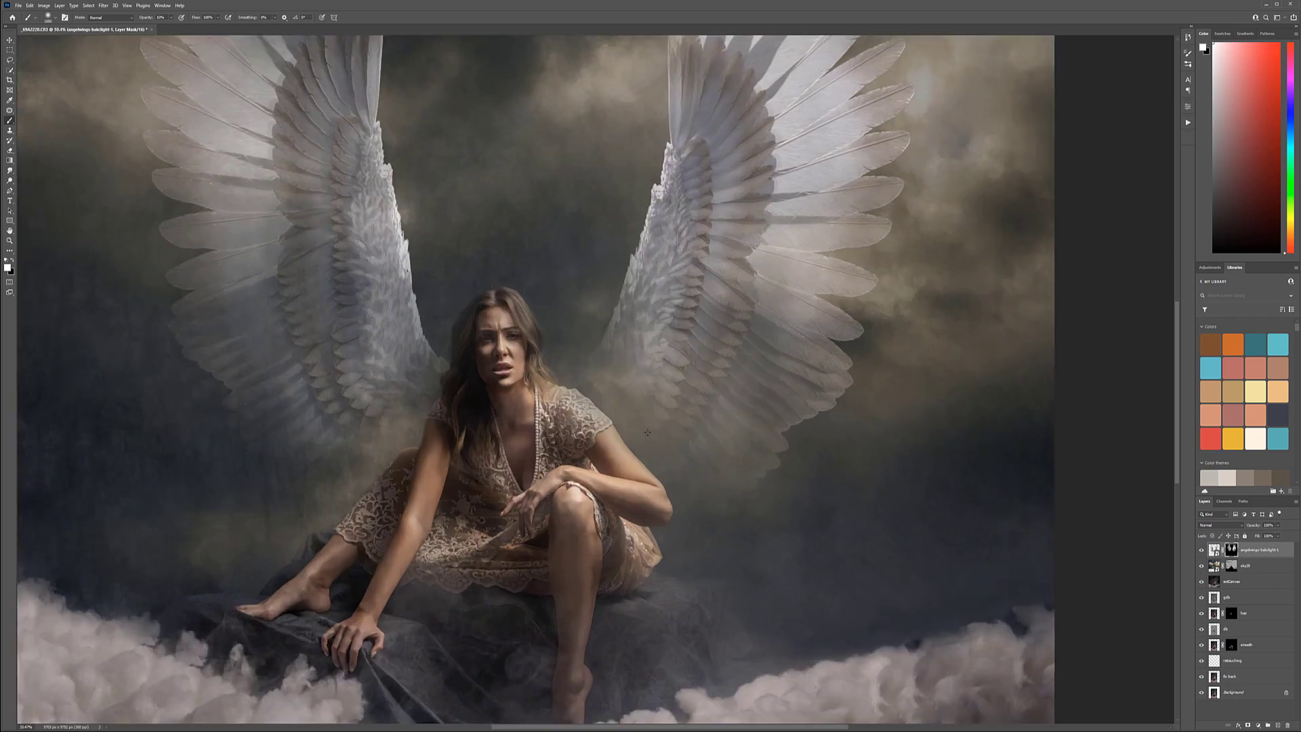
scroll(648, 432, "up", 2)
scroll(627, 375, "up", 3)
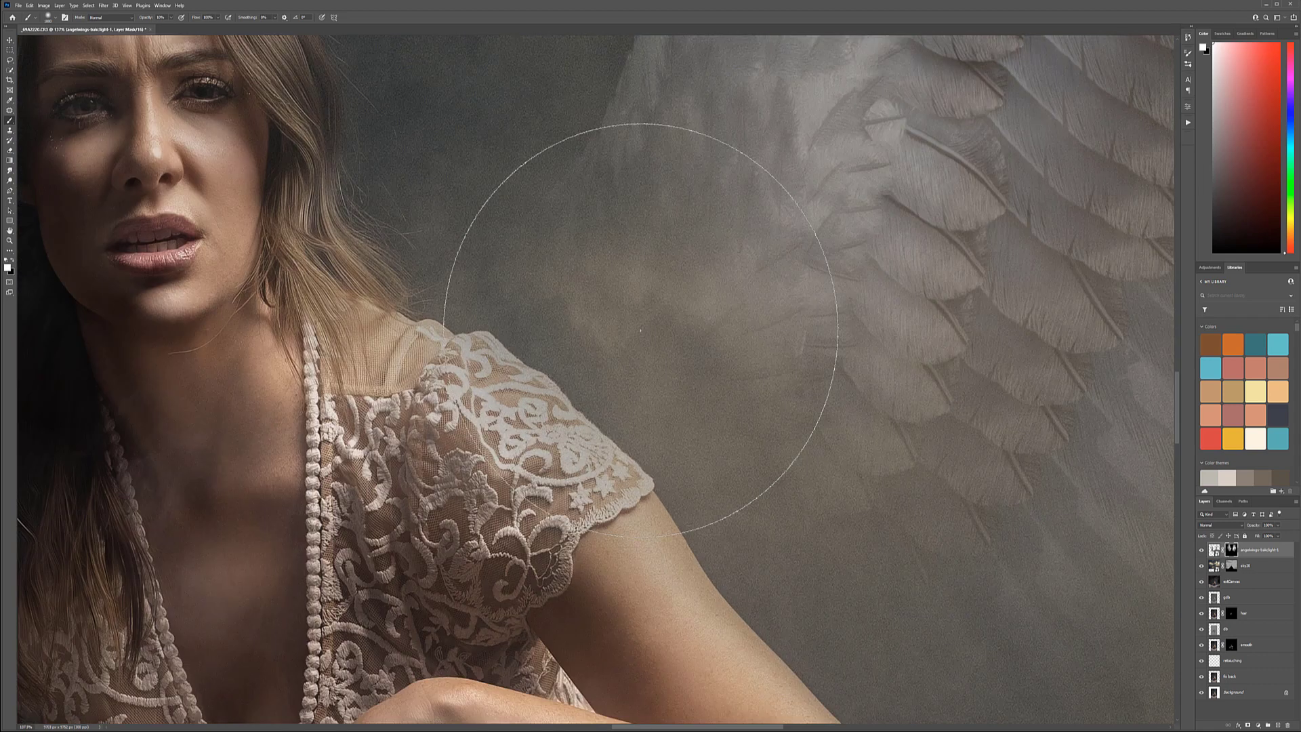
key("bracketleft")
key("bracketleft")
key("bracketleft")
key("bracketleft")
key("bracketleft")
key("bracketleft")
key("bracketleft")
key("bracketleft")
left_click_drag(473, 284, 589, 269)
mouse_move(563, 227)
left_mouse_down()
mouse_move(486, 266)
mouse_move(419, 278)
mouse_move(539, 315)
left_mouse_up()
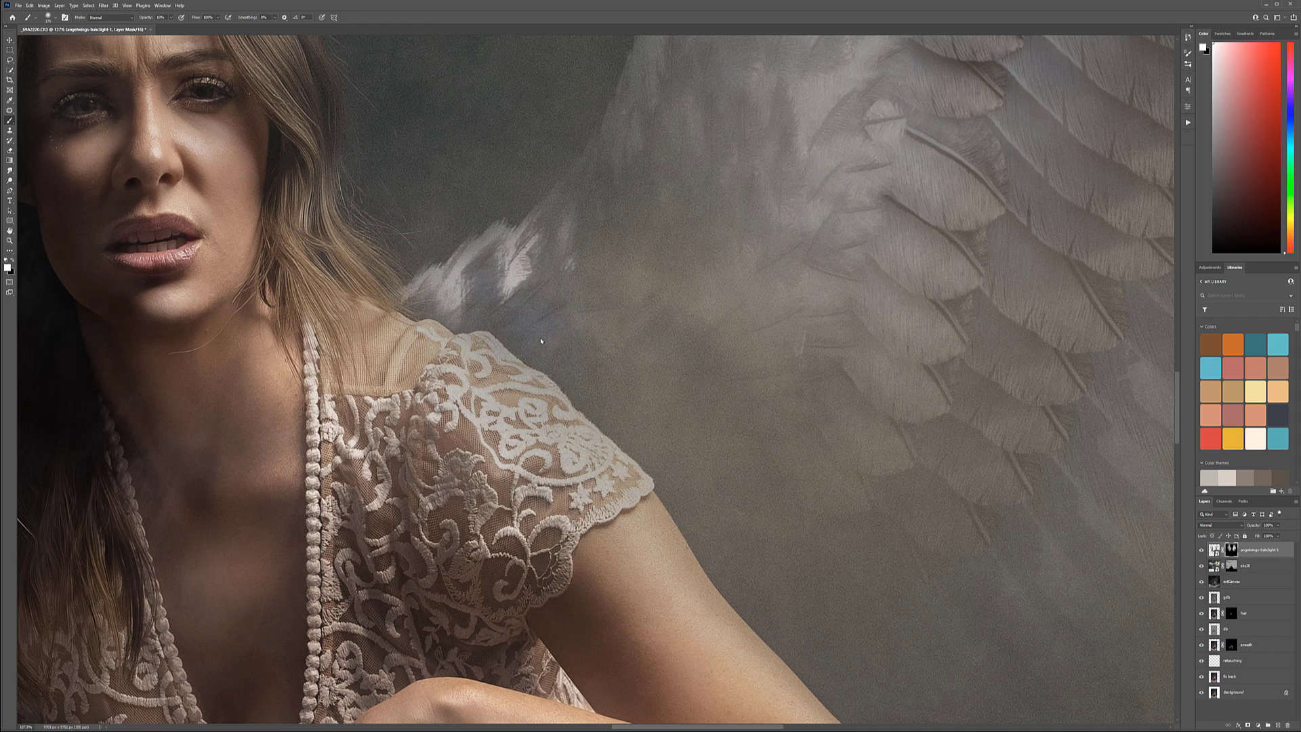
mouse_move(617, 188)
left_mouse_down()
mouse_move(658, 108)
mouse_move(702, 105)
mouse_move(670, 87)
mouse_move(617, 204)
mouse_move(532, 284)
mouse_move(533, 313)
mouse_move(677, 400)
left_mouse_up()
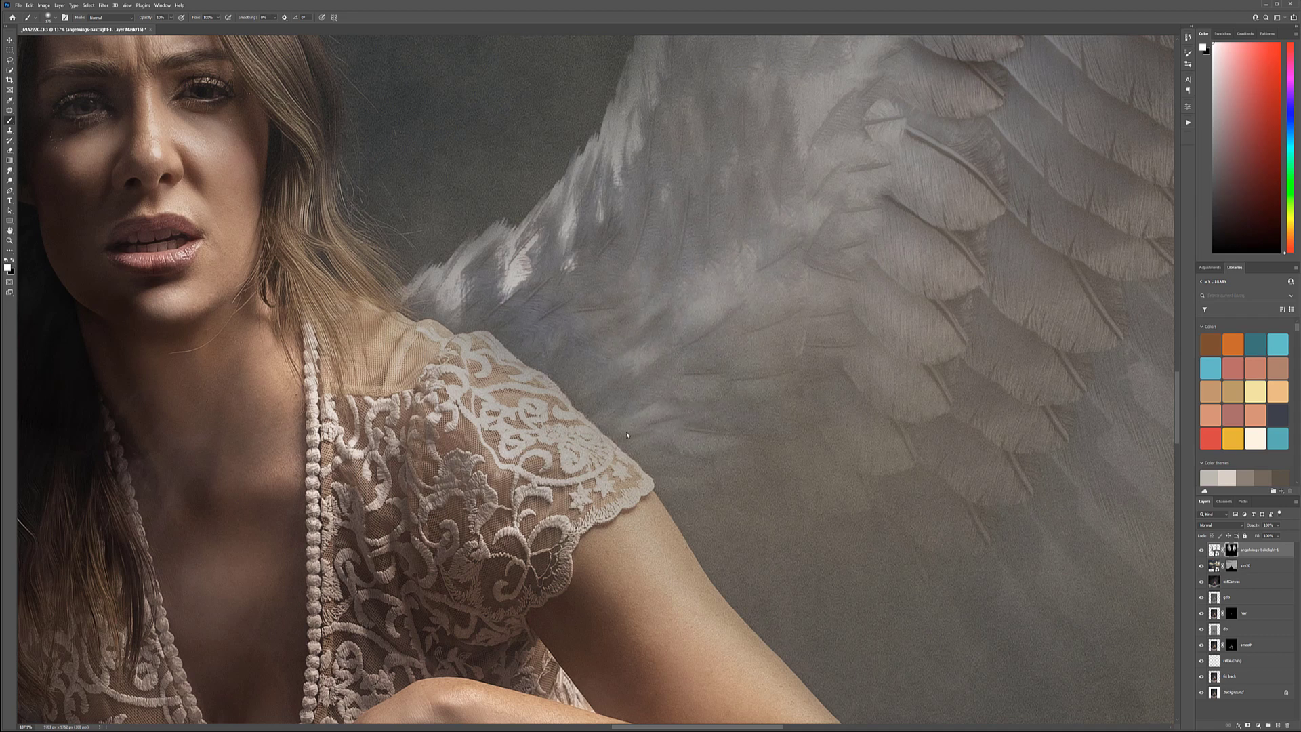
Paint white on the mask to reveal the long lower feathers behind the upper arm and bent elbow
scroll(787, 544, "down", 5)
scroll(787, 544, "right", 2)
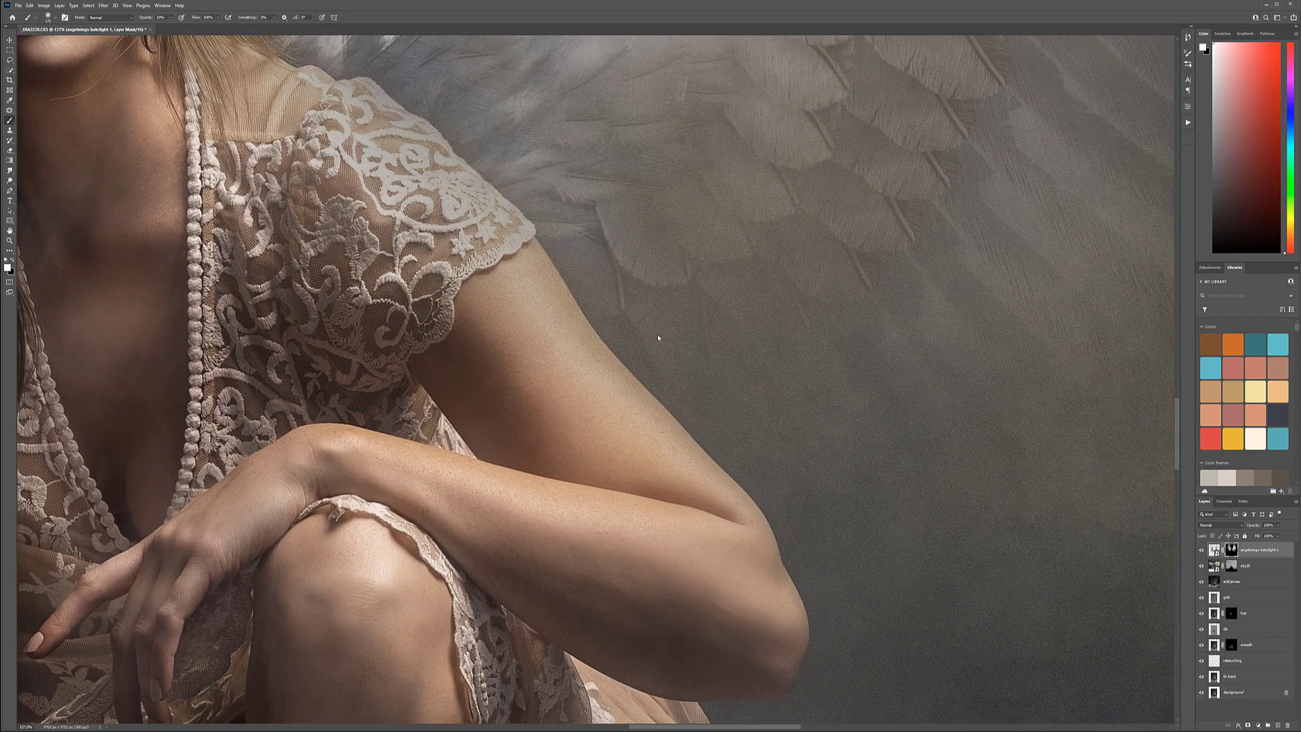
mouse_move(696, 372)
left_mouse_down()
mouse_move(791, 459)
mouse_move(780, 460)
mouse_move(844, 541)
mouse_move(811, 495)
mouse_move(828, 550)
left_mouse_up()
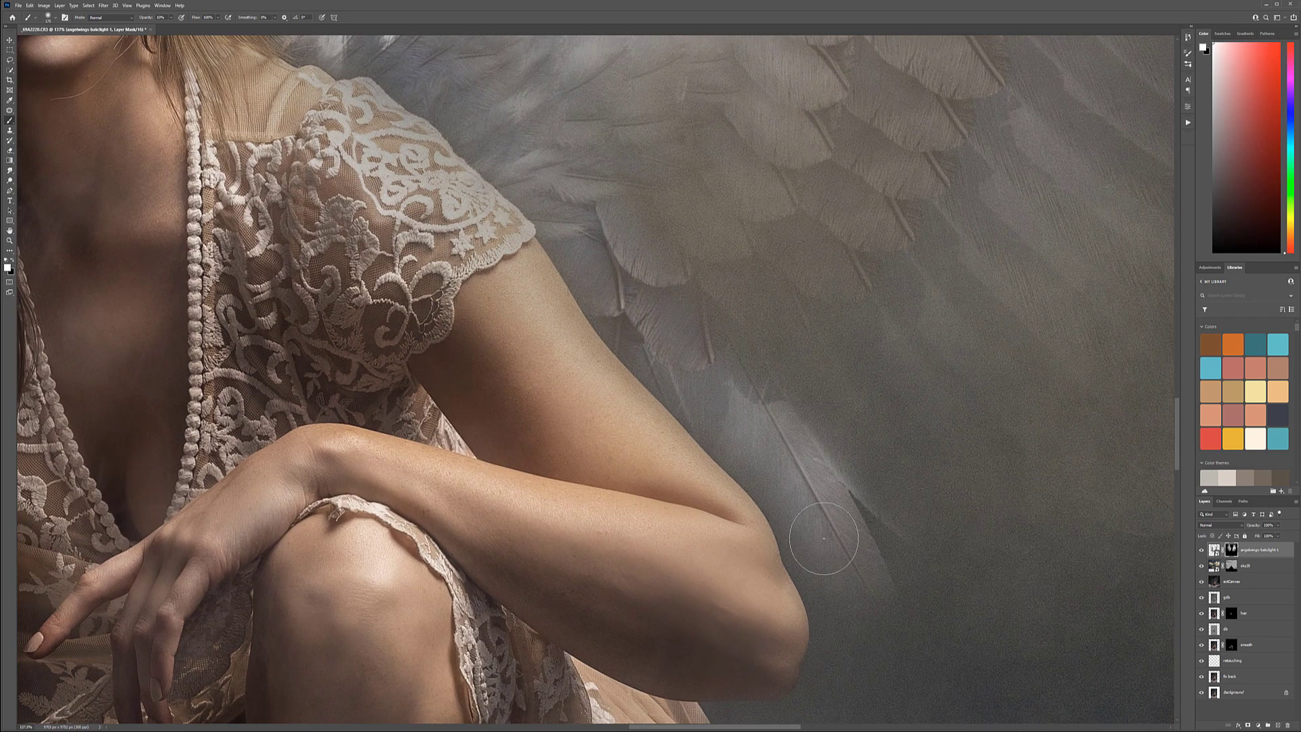
mouse_move(935, 540)
left_mouse_down()
mouse_move(777, 347)
mouse_move(799, 382)
left_mouse_up()
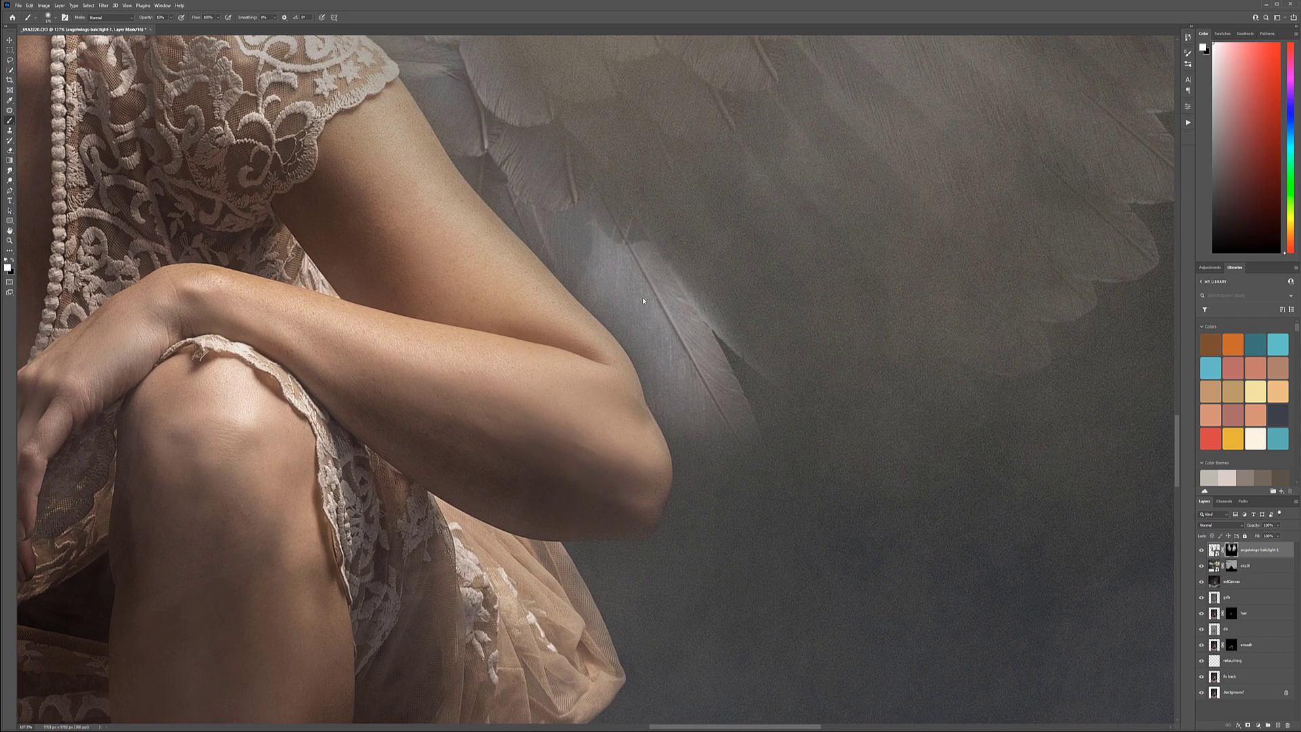
left_click_drag(684, 422, 700, 530)
mouse_move(630, 414)
left_mouse_down()
mouse_move(623, 353)
mouse_move(637, 301)
mouse_move(642, 346)
left_mouse_up()
left_click_drag(594, 286, 585, 269)
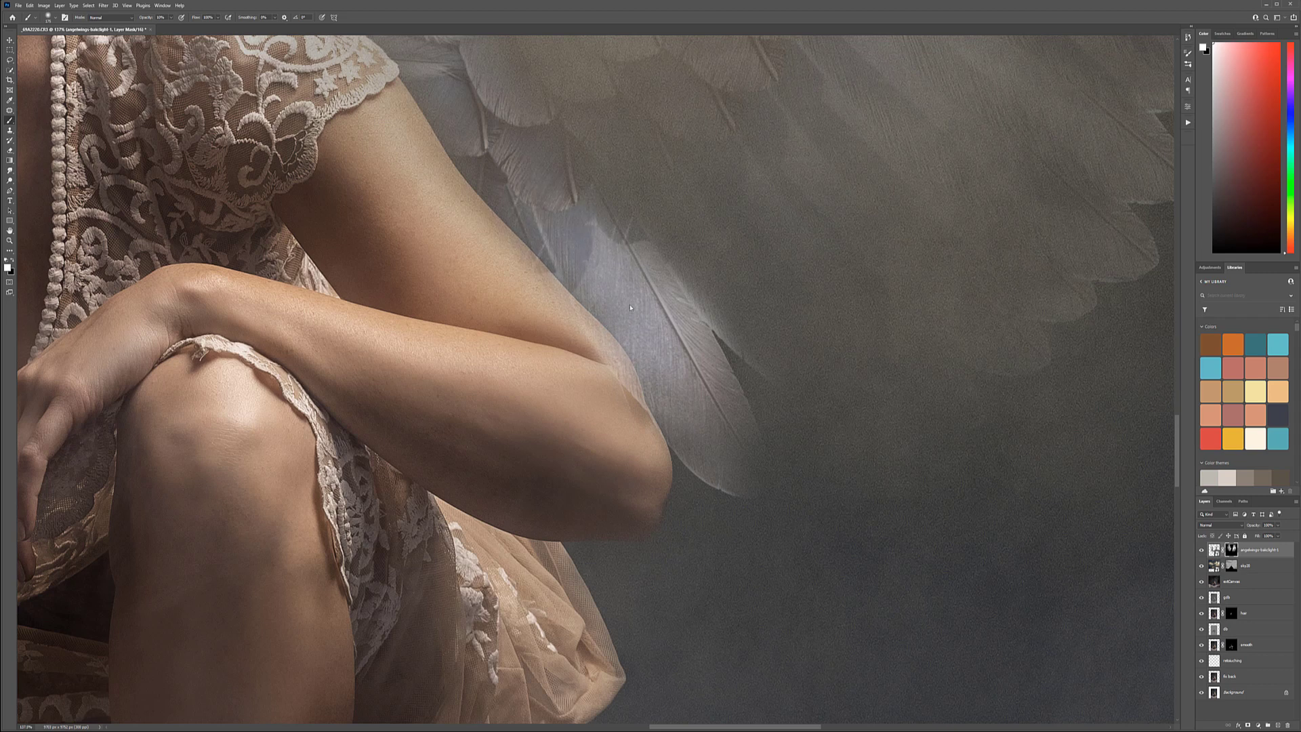
mouse_move(751, 340)
left_mouse_down()
mouse_move(781, 392)
mouse_move(895, 355)
mouse_move(841, 434)
left_mouse_up()
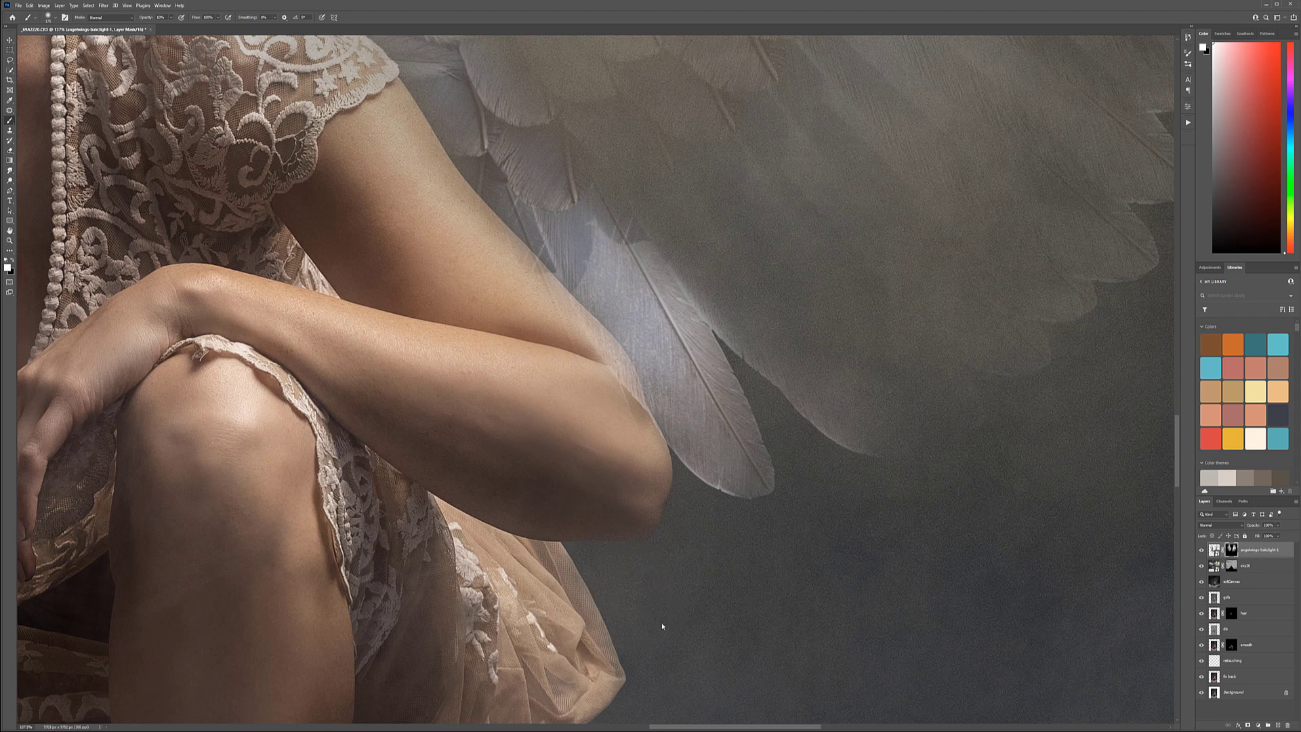
Switch to black at 30% brush opacity and mask the feathers off the skin along the upper arm and elbow
key("x")
scroll(615, 366, "up", 5)
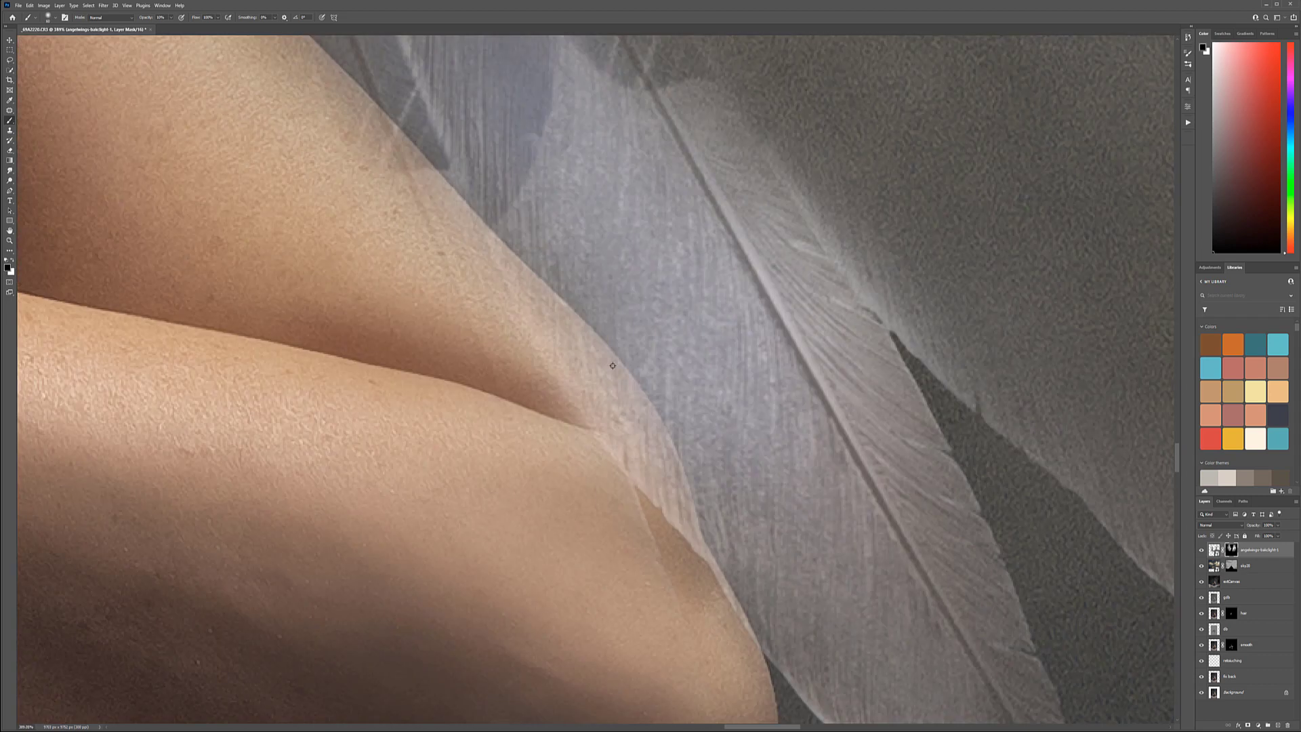
scroll(613, 366, "up", 1)
key("3")
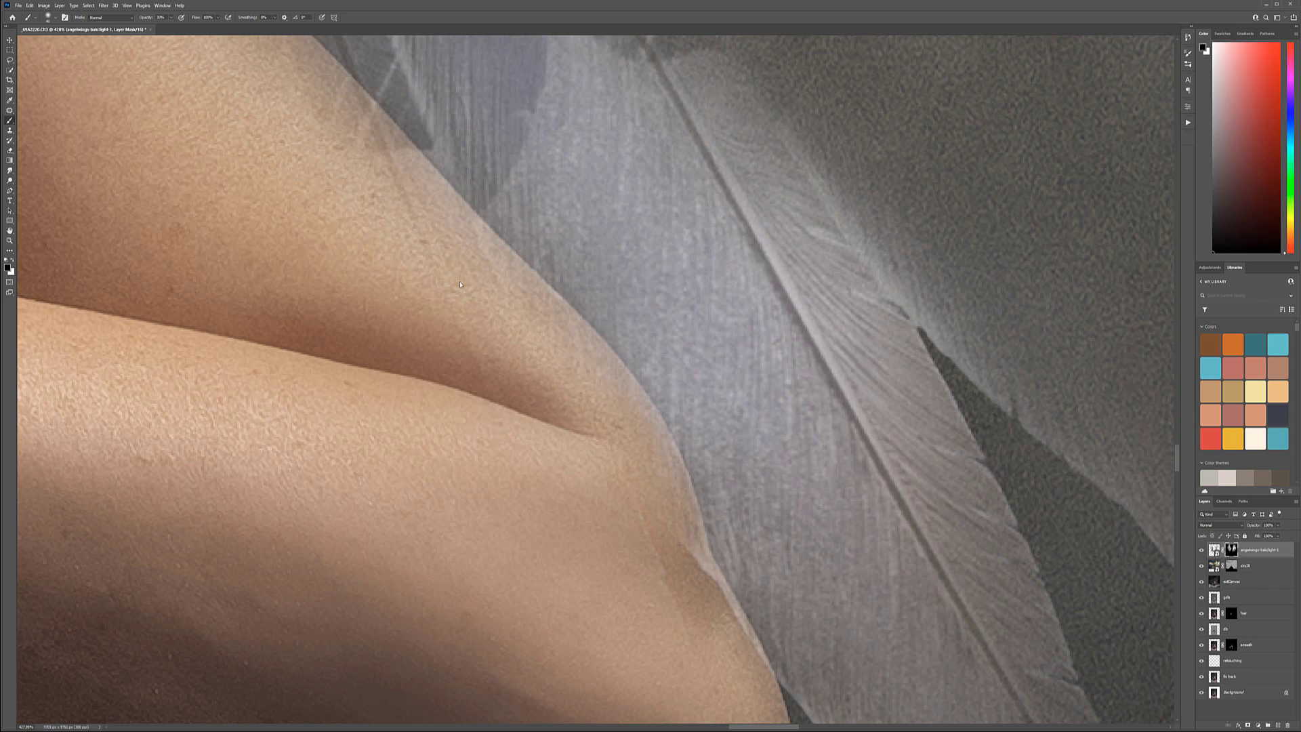
left_click_drag(373, 193, 523, 368)
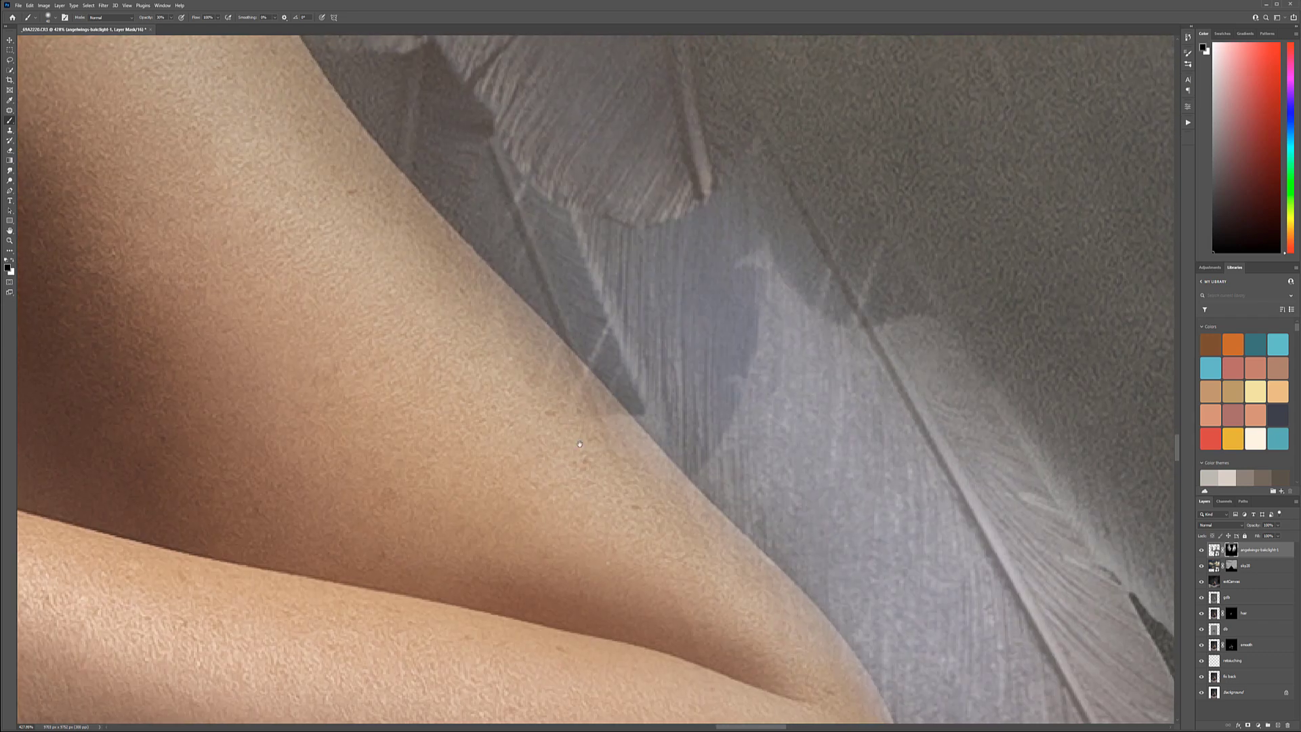
scroll(623, 499, "down", 10)
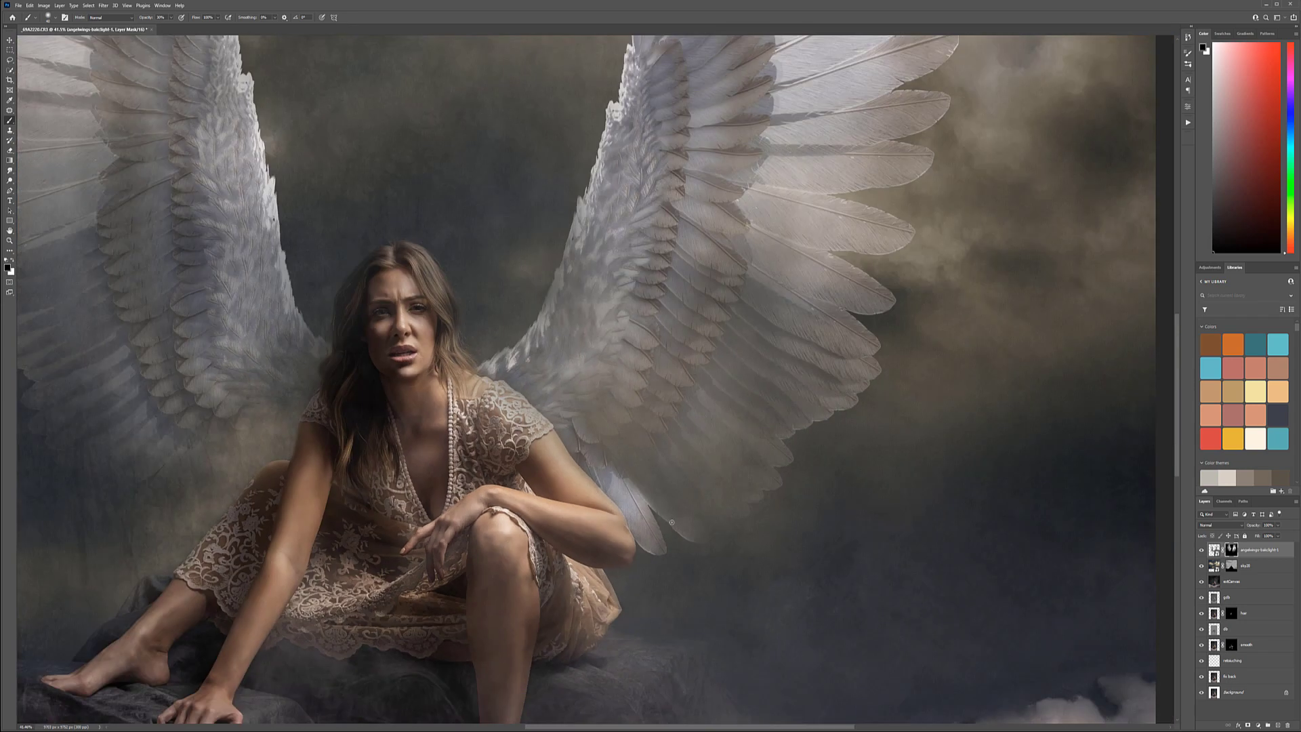
scroll(672, 522, "up", 5)
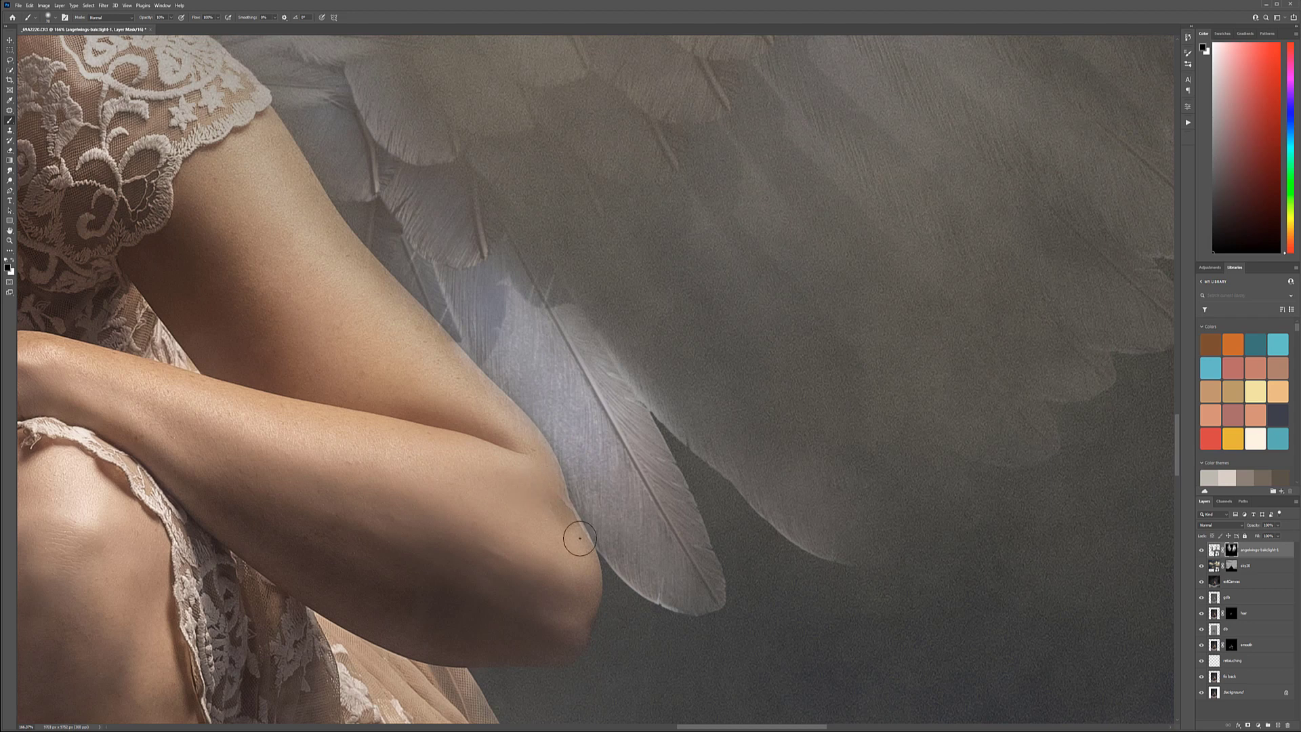
Enlarge the black brush and fade the overly bright feather beside the bent elbow
scroll(664, 514, "down", 4)
scroll(664, 515, "down", 2)
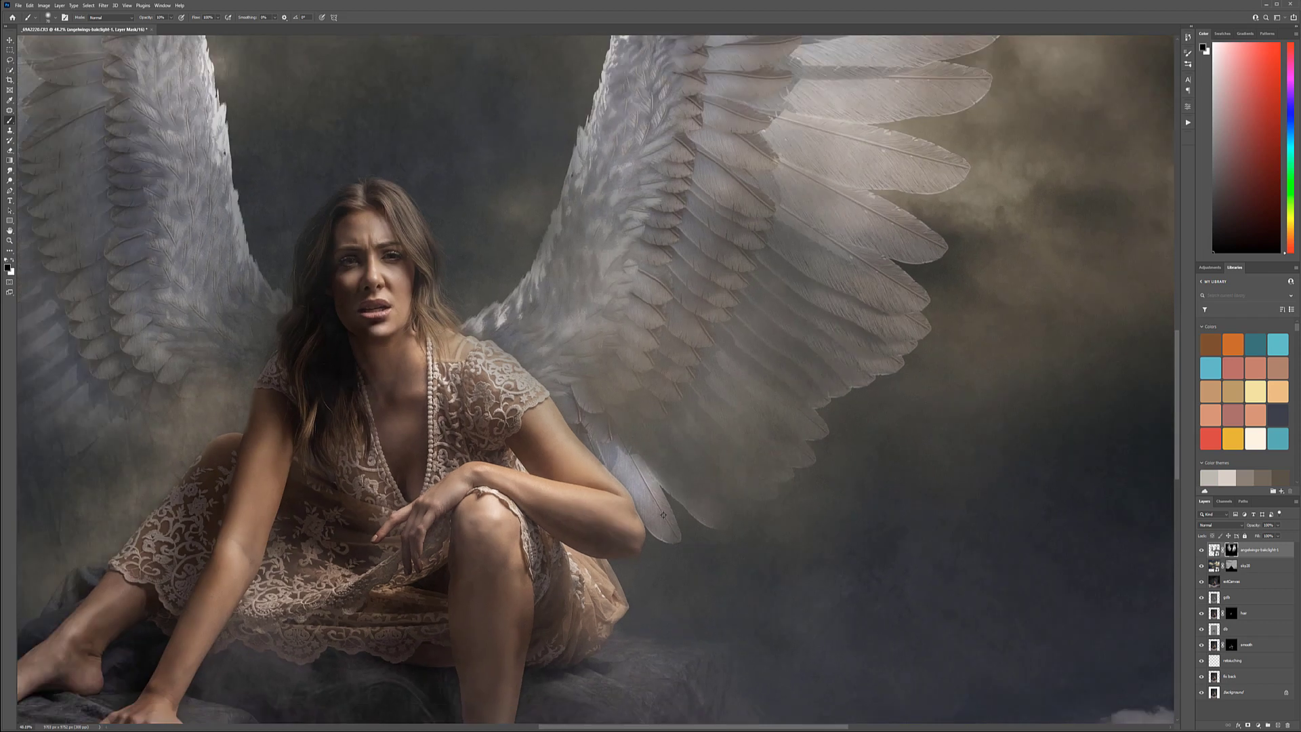
key("]")
key("]")
key("]")
key("]")
key("]")
key("]")
key("]")
mouse_move(602, 460)
left_mouse_down()
mouse_move(577, 465)
mouse_move(639, 468)
left_mouse_up()
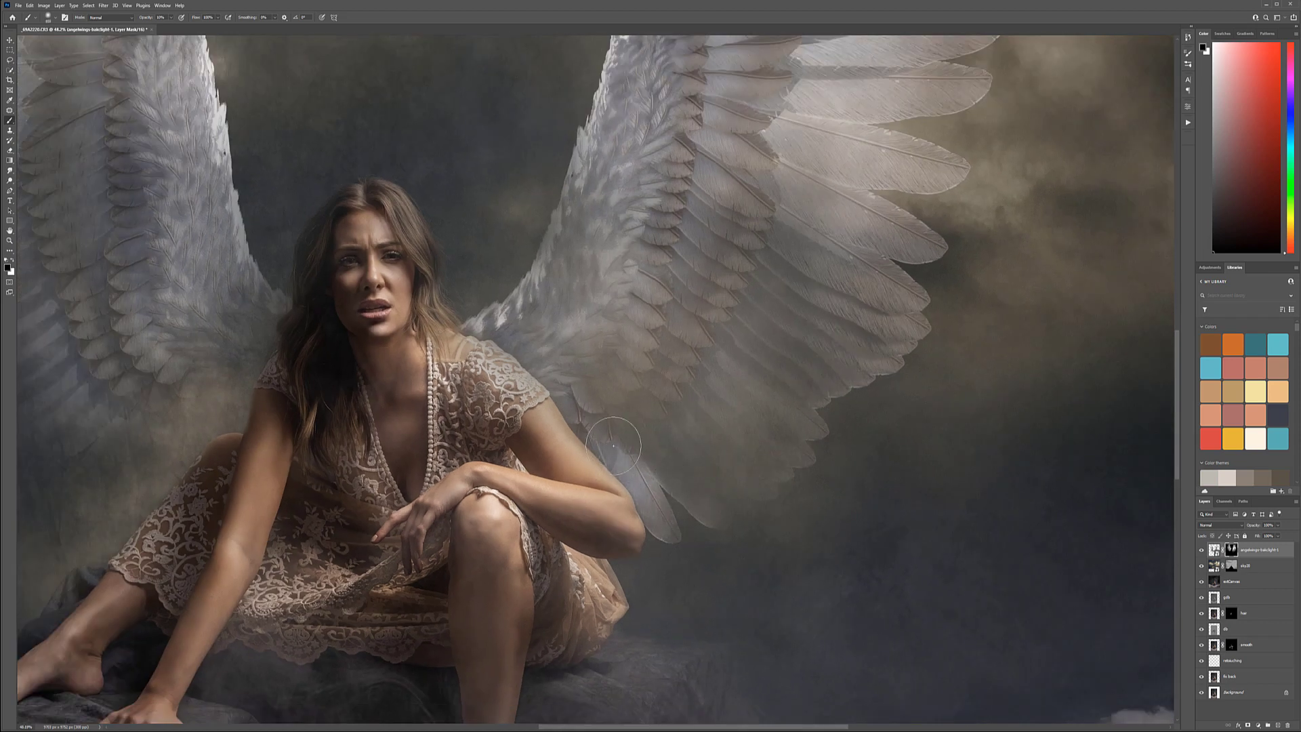
Switch back to white and, with a larger brush, strengthen the lower feathers near the elbow and the body of both wings
key("x")
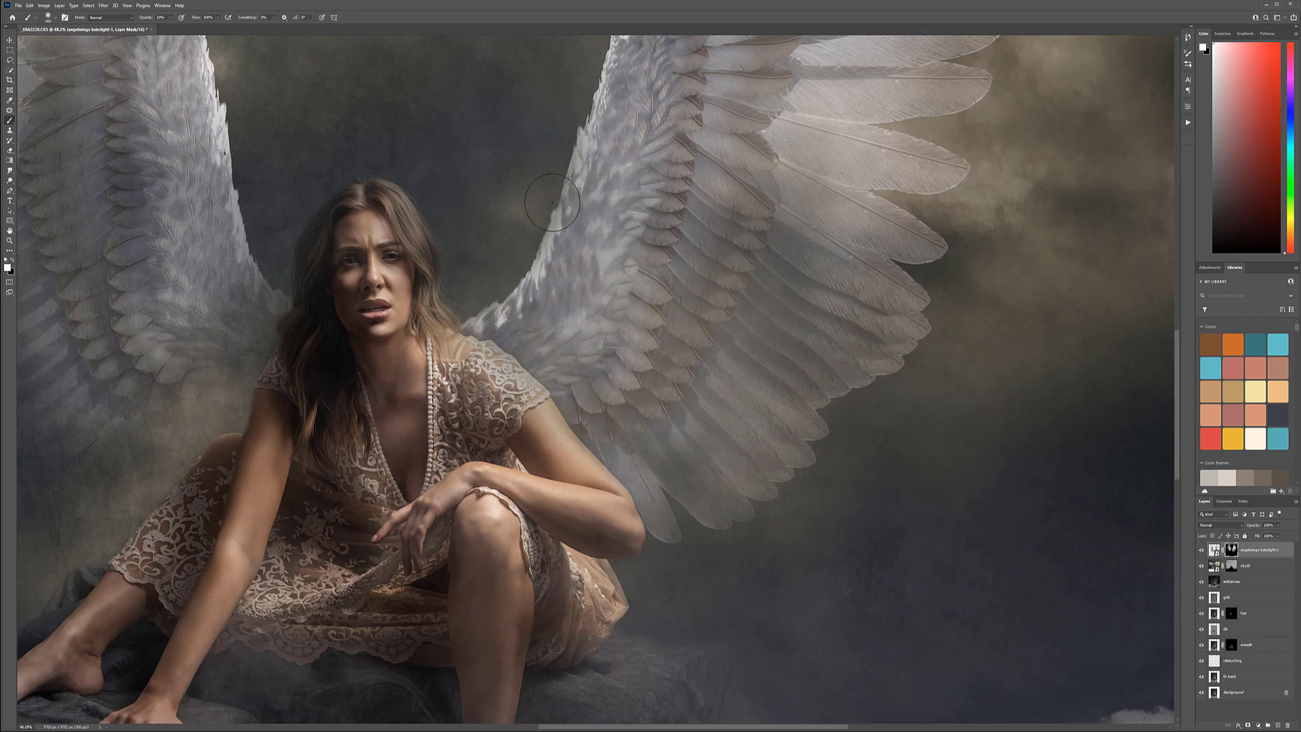
scroll(678, 264, "down", 5)
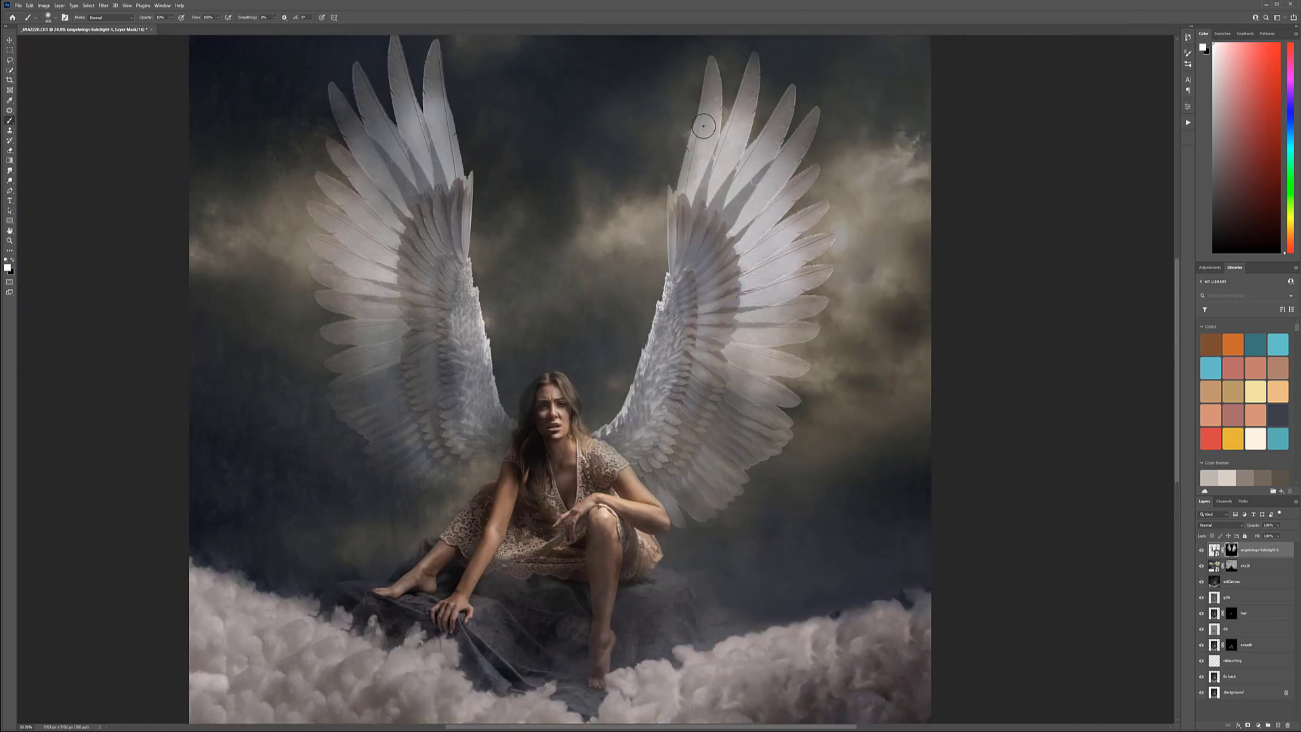
key("]")
key("]")
key("]")
key("]")
key("]")
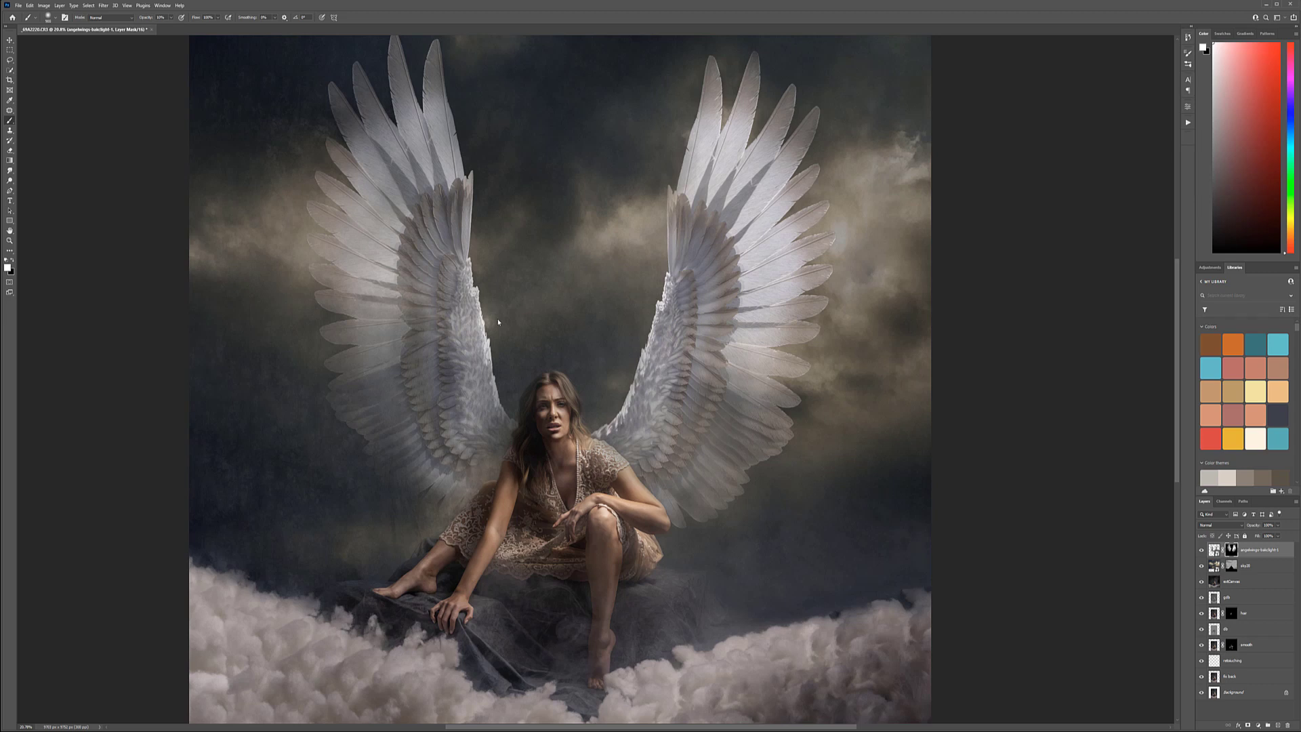
scroll(468, 495, "up", 5)
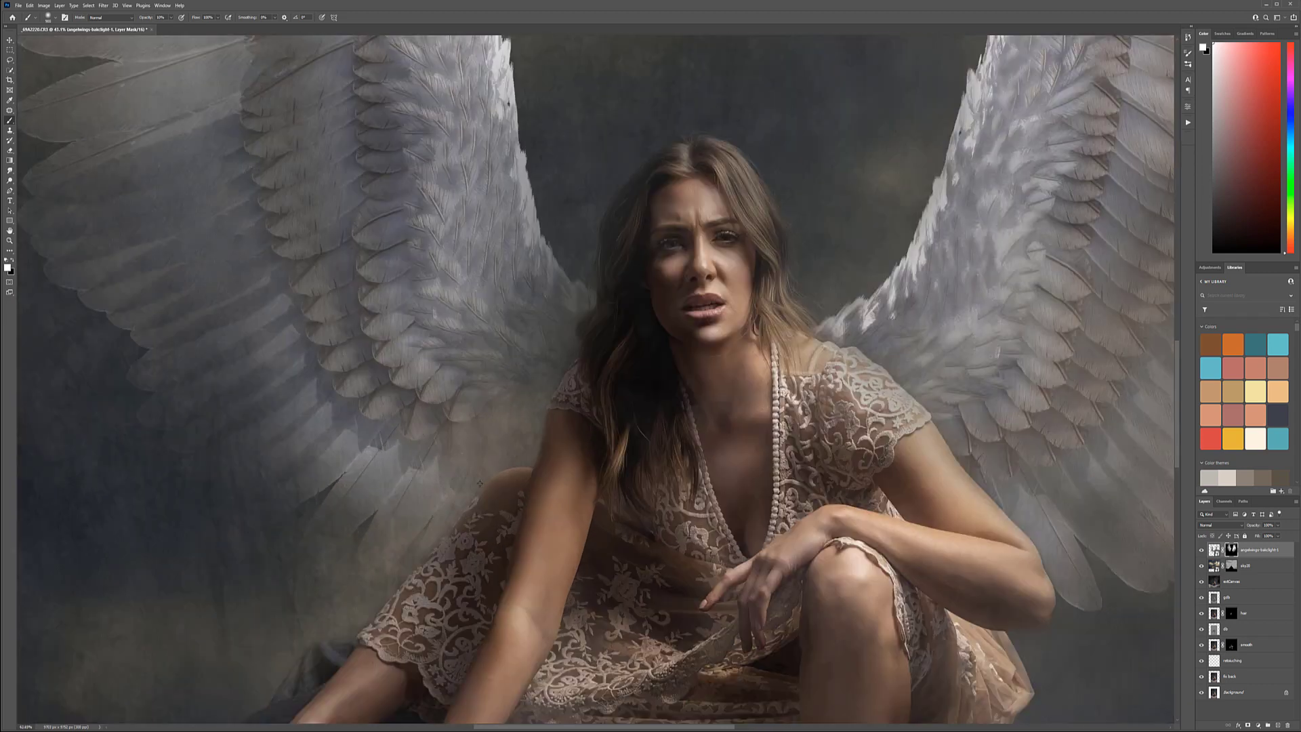
With a smaller white brush on the wing mask, reveal the inner feathers beside the lace sleeve and hair
scroll(479, 484, "up", 6)
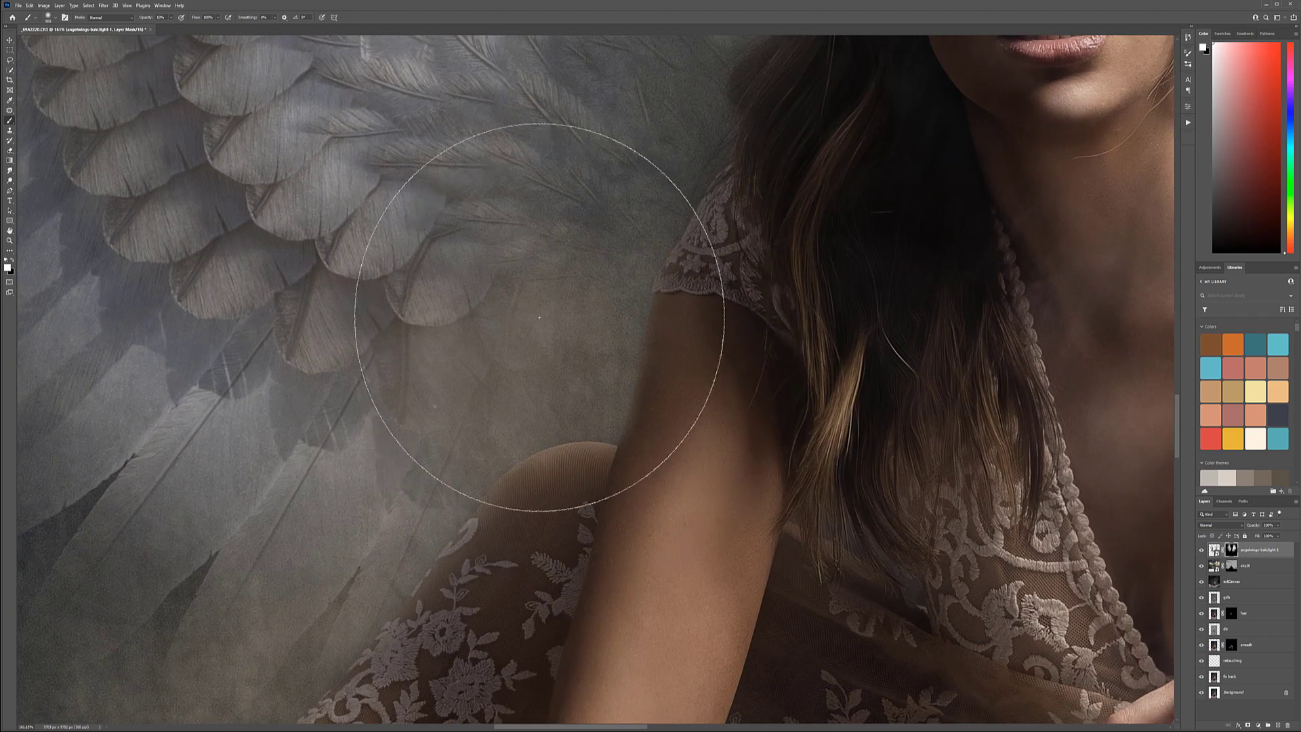
key("bracketleft")
key("bracketleft")
key("bracketleft")
key("bracketleft")
key("bracketleft")
key("bracketleft")
key("bracketleft")
key("bracketleft")
key("bracketleft")
key("bracketleft")
key("bracketleft")
key("bracketleft")
key("bracketleft")
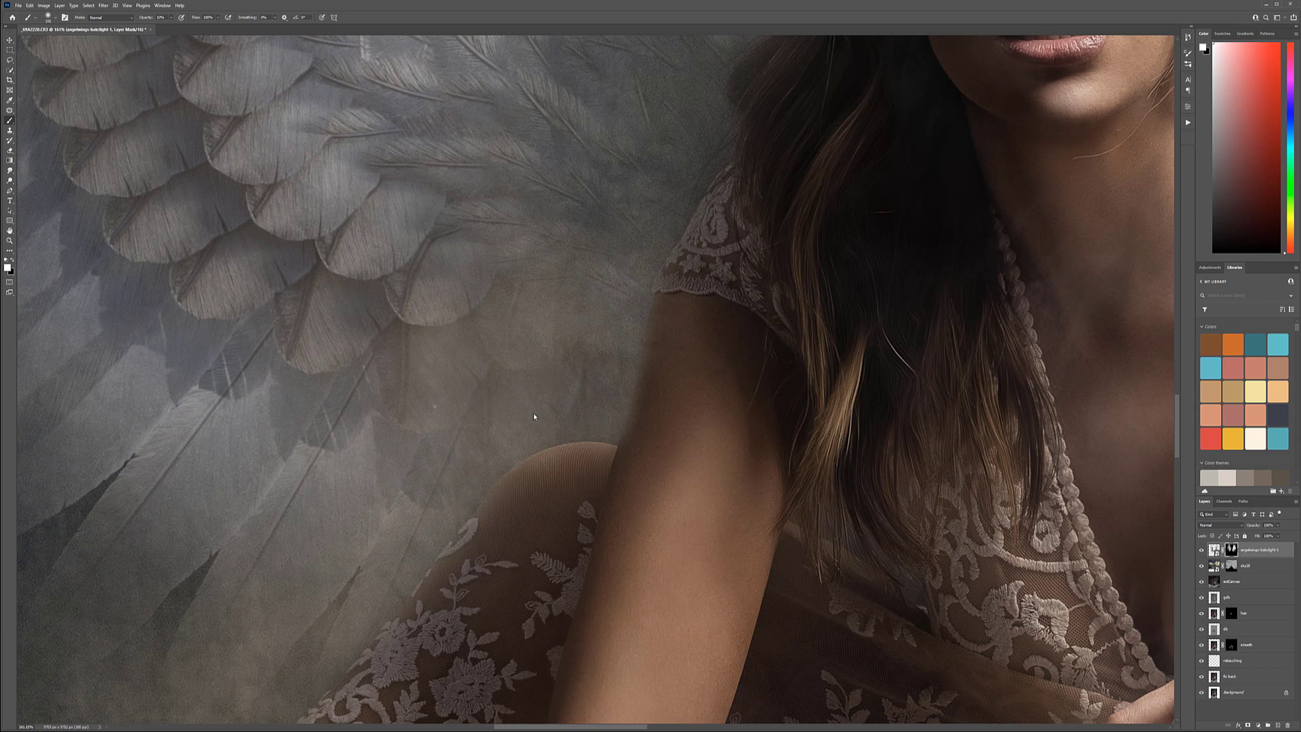
scroll(546, 360, "up", 5)
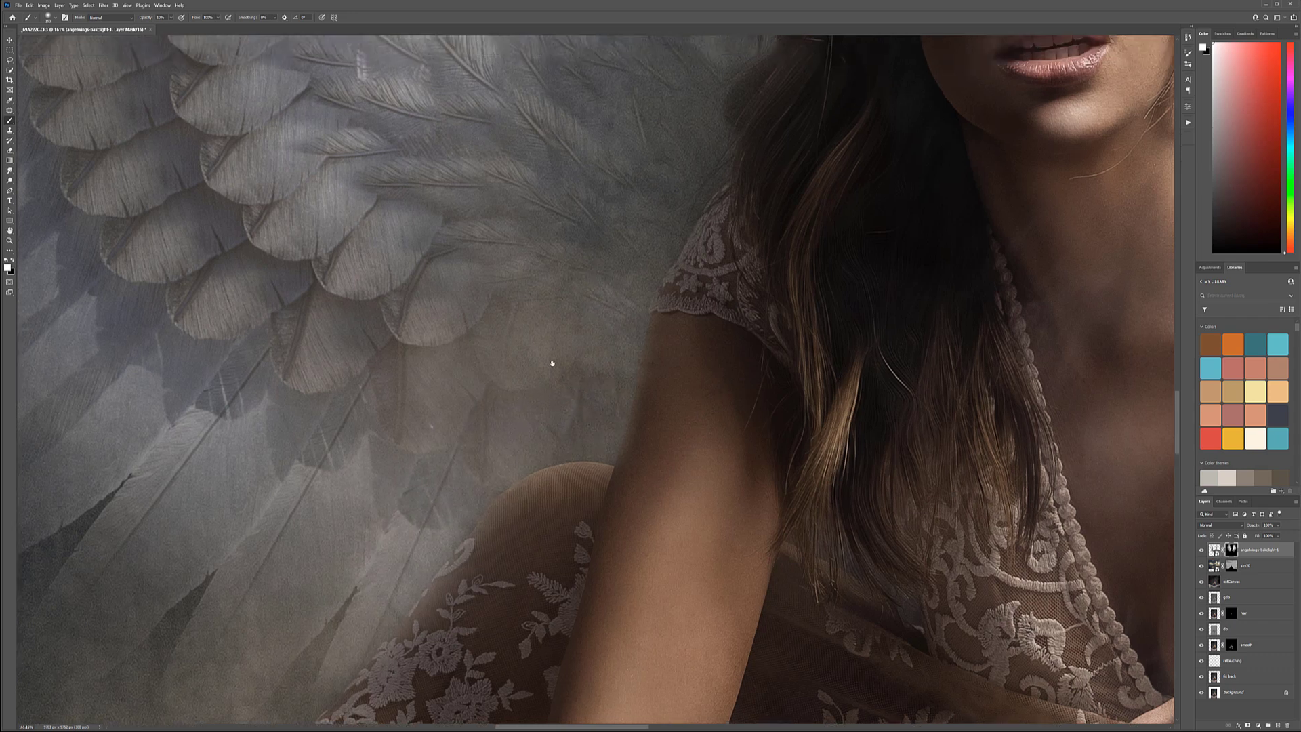
mouse_move(555, 246)
left_mouse_down()
mouse_move(594, 179)
mouse_move(552, 214)
mouse_move(644, 190)
left_mouse_up()
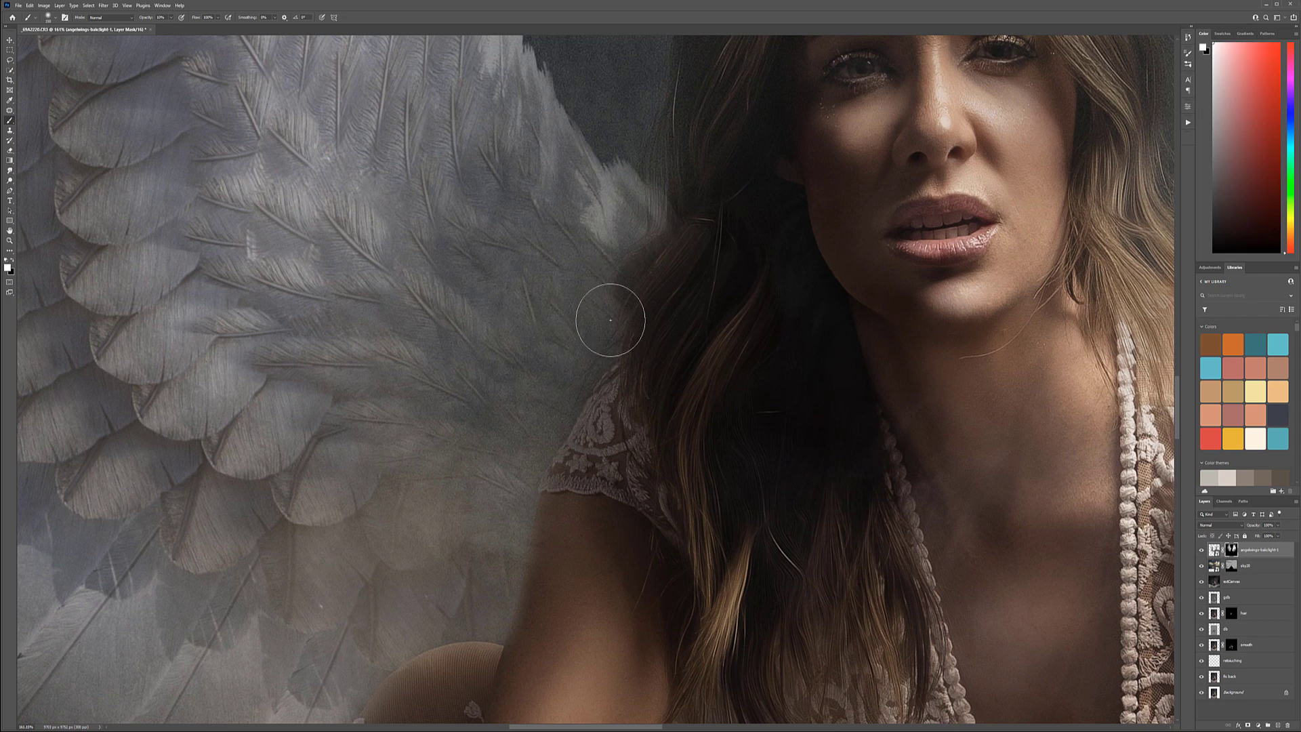
mouse_move(497, 69)
left_mouse_down()
mouse_move(640, 273)
mouse_move(562, 122)
left_mouse_up()
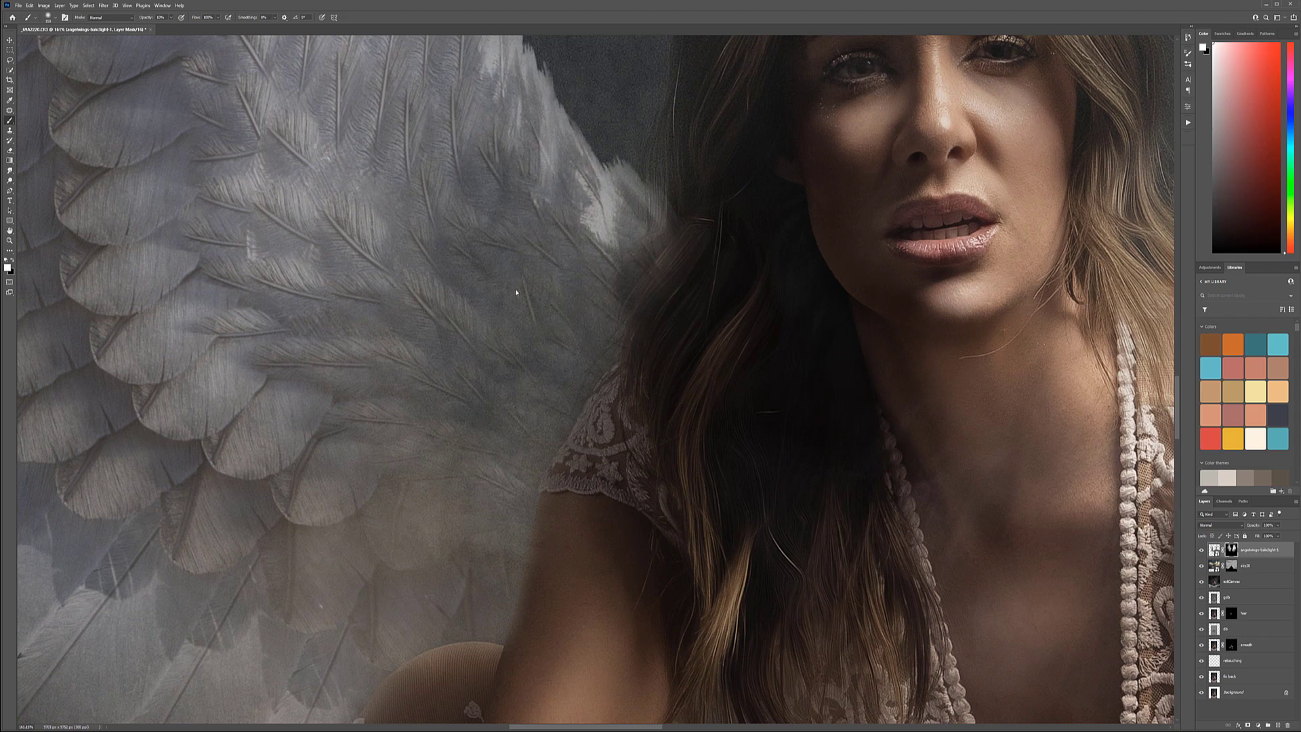
left_click_drag(424, 520, 526, 278)
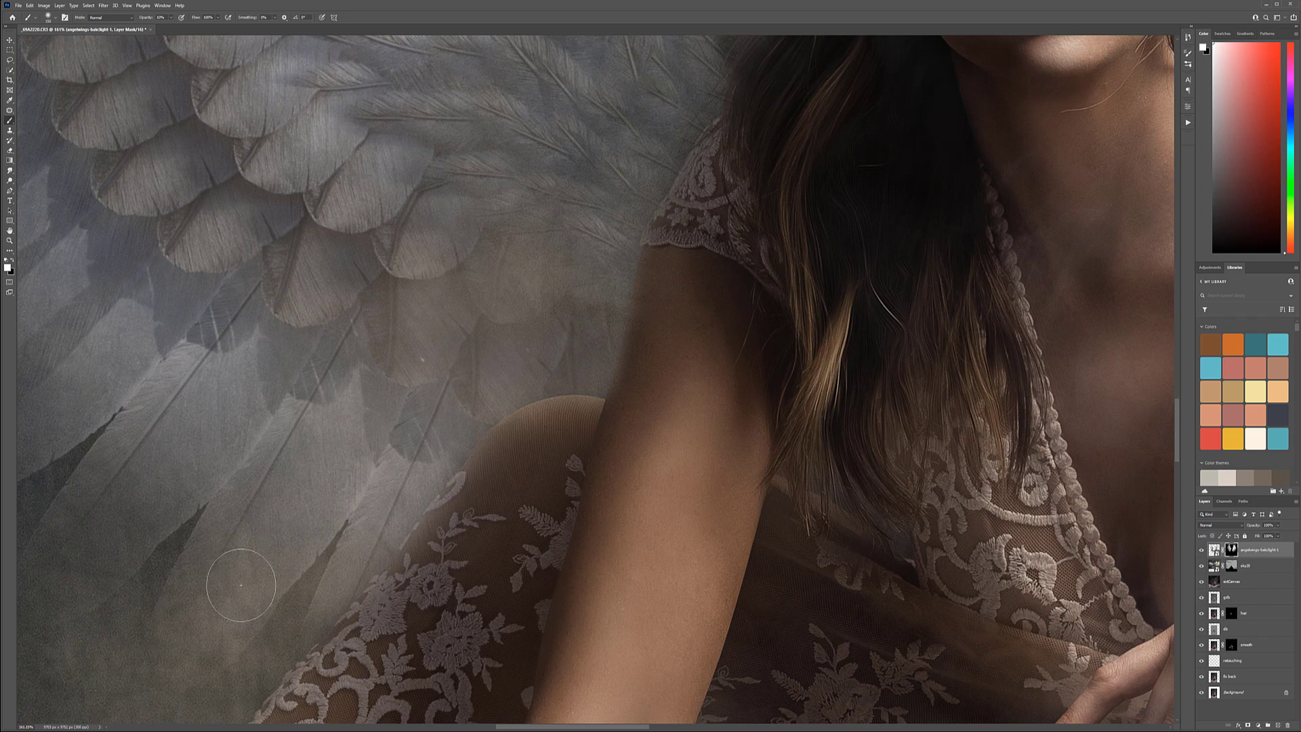
Paint white on the wing mask to bring out the long lower feathers behind the supporting arm and draped lace dress
left_click_drag(282, 515, 539, 241)
mouse_move(399, 311)
left_mouse_down()
mouse_move(311, 331)
mouse_move(237, 379)
left_mouse_up()
left_click_drag(244, 187, 116, 264)
left_click_drag(301, 169, 161, 292)
left_click_drag(391, 236, 290, 315)
mouse_move(596, 267)
left_mouse_down()
mouse_move(522, 340)
mouse_move(525, 383)
left_mouse_up()
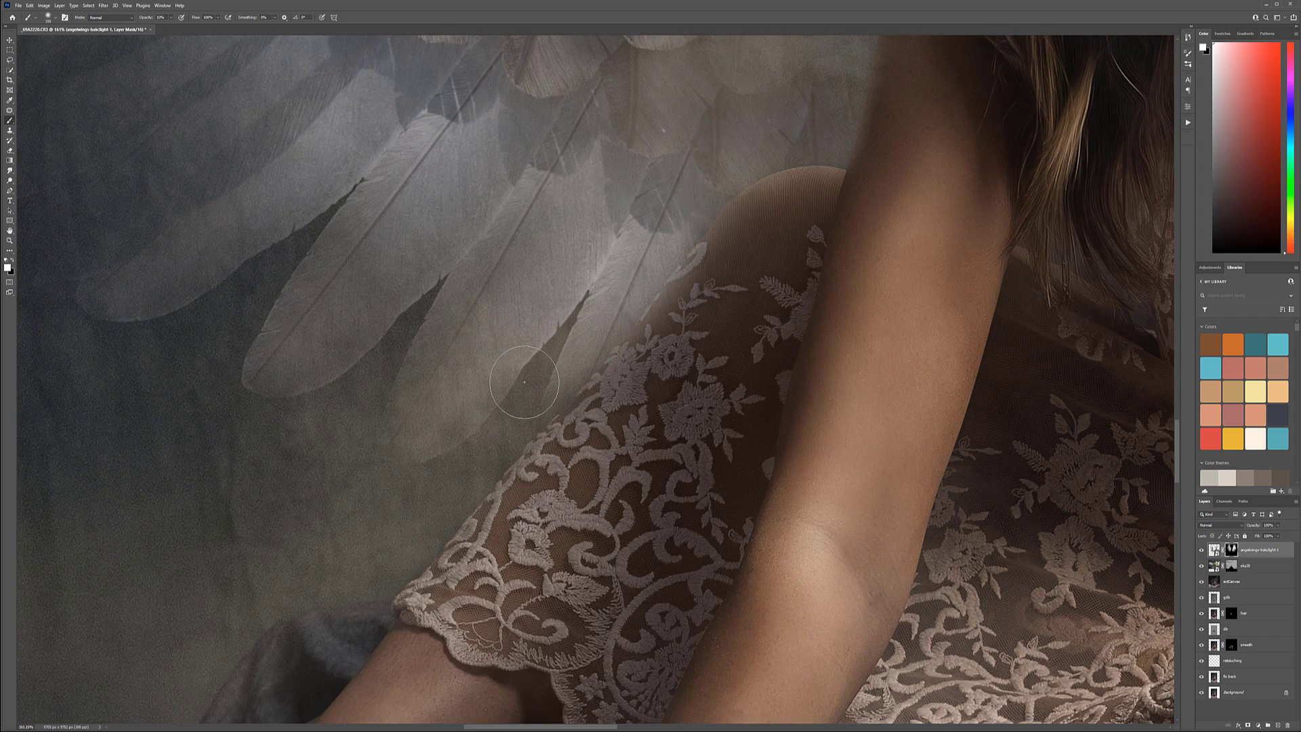
left_click_drag(456, 183, 608, 343)
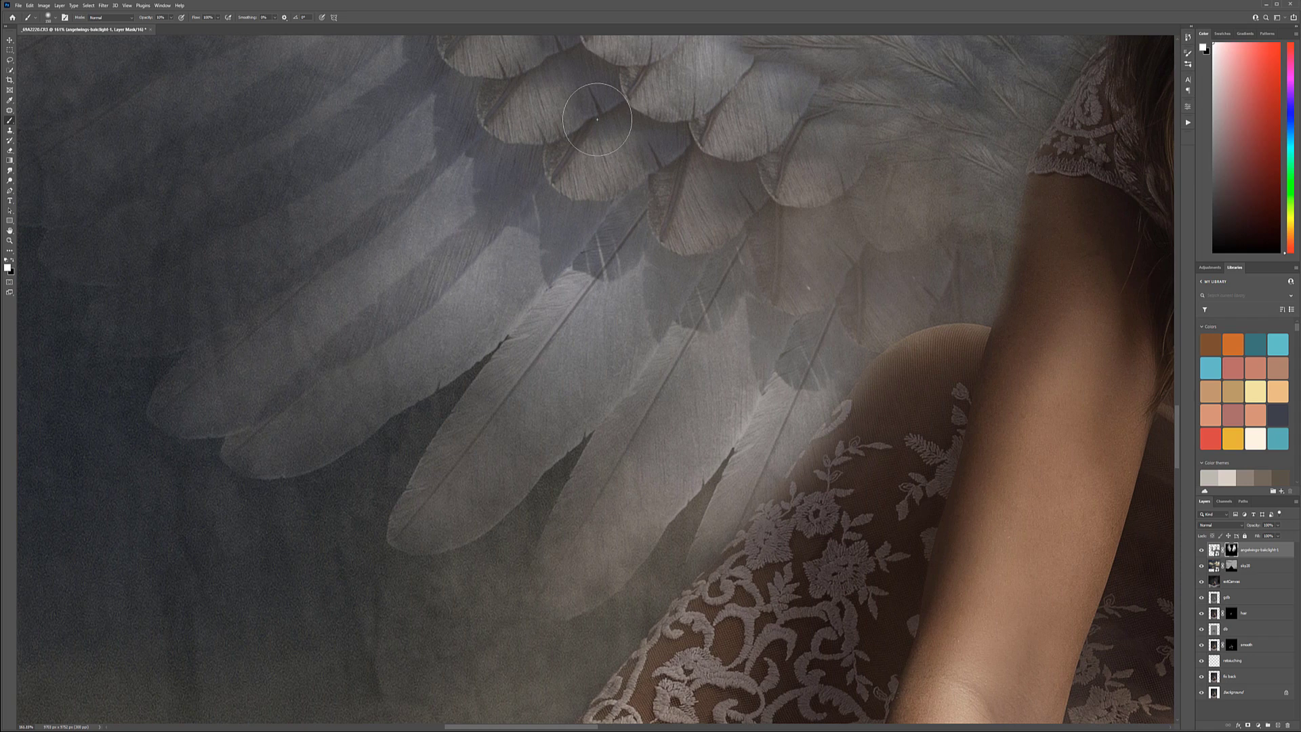
Enlarge the white brush and strengthen the faded outer feathers along the lower half of the left wing
scroll(737, 290, "down", 6)
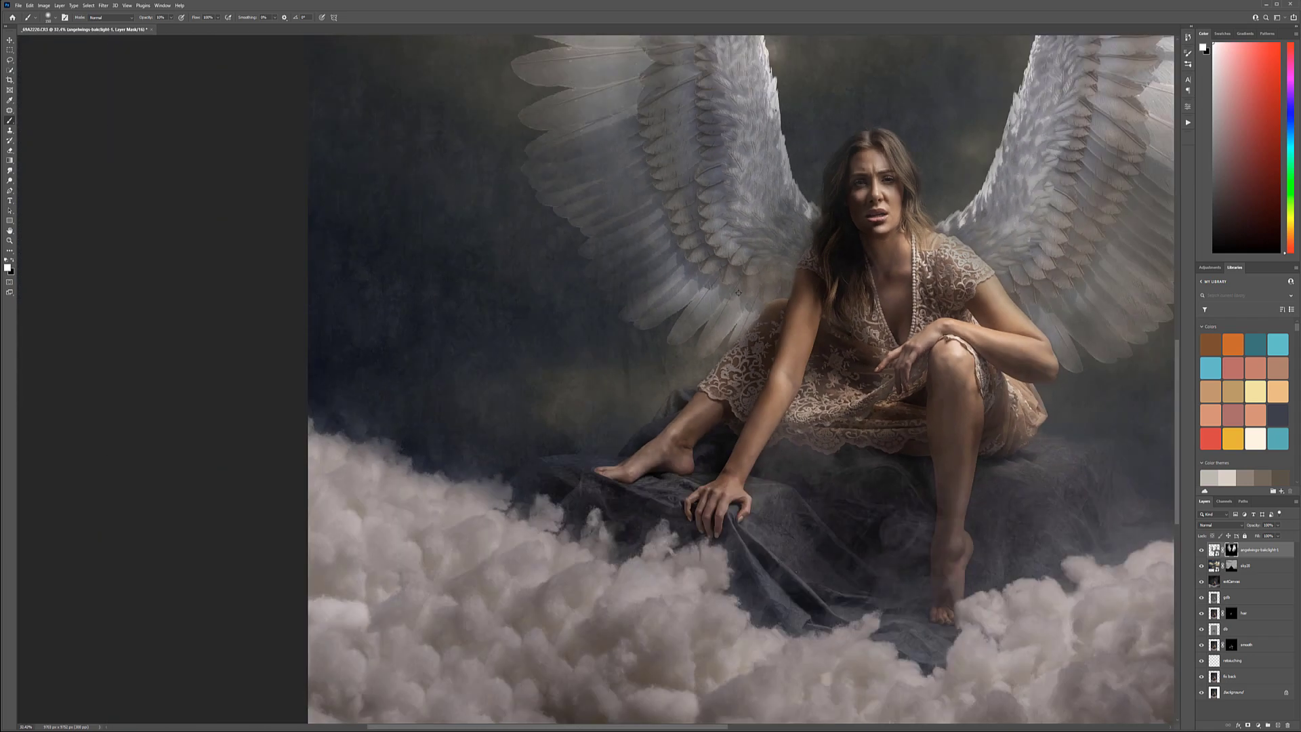
left_click_drag(809, 289, 473, 472)
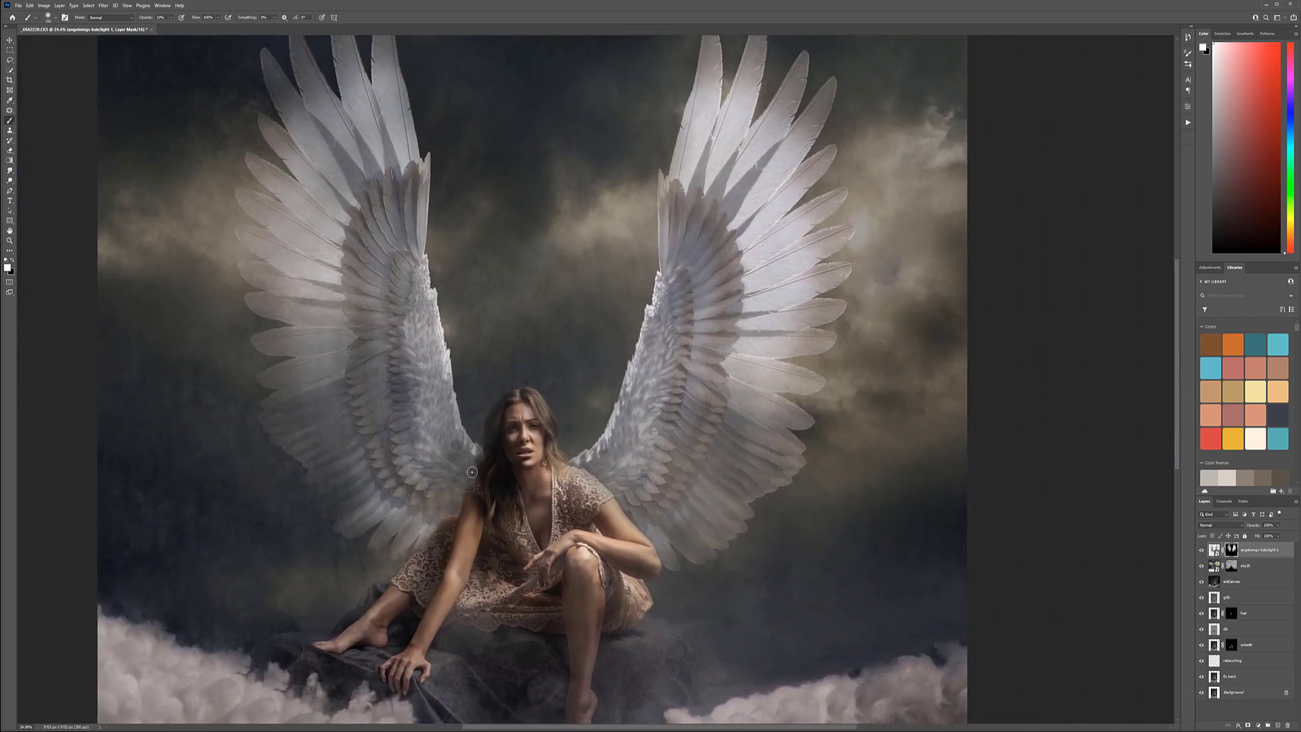
key("bracketright")
key("bracketright")
key("bracketright")
key("bracketright")
key("bracketright")
key("bracketright")
key("bracketright")
key("bracketright")
left_click_drag(308, 372, 323, 388)
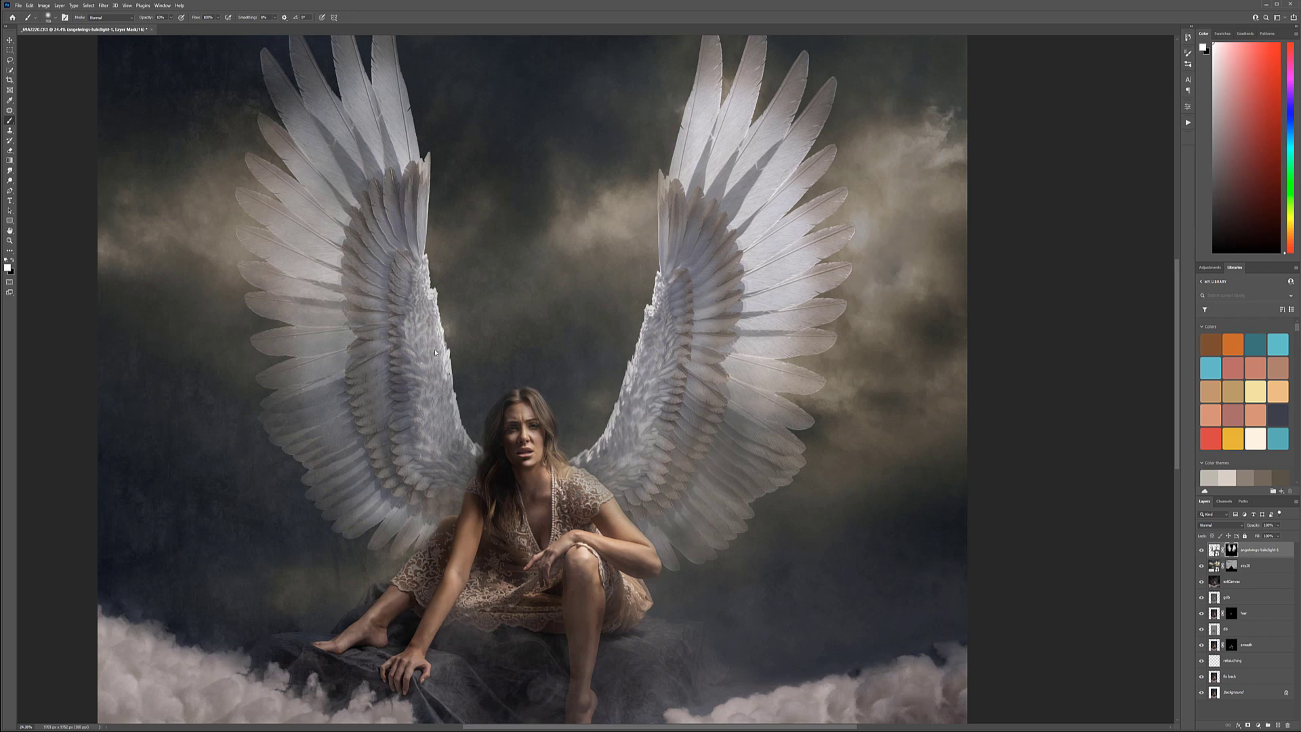
Enlarge the brush further and paint over the upper outer feathers of the left wing on its mask
key("ctrl+minus")
key("ctrl+minus")
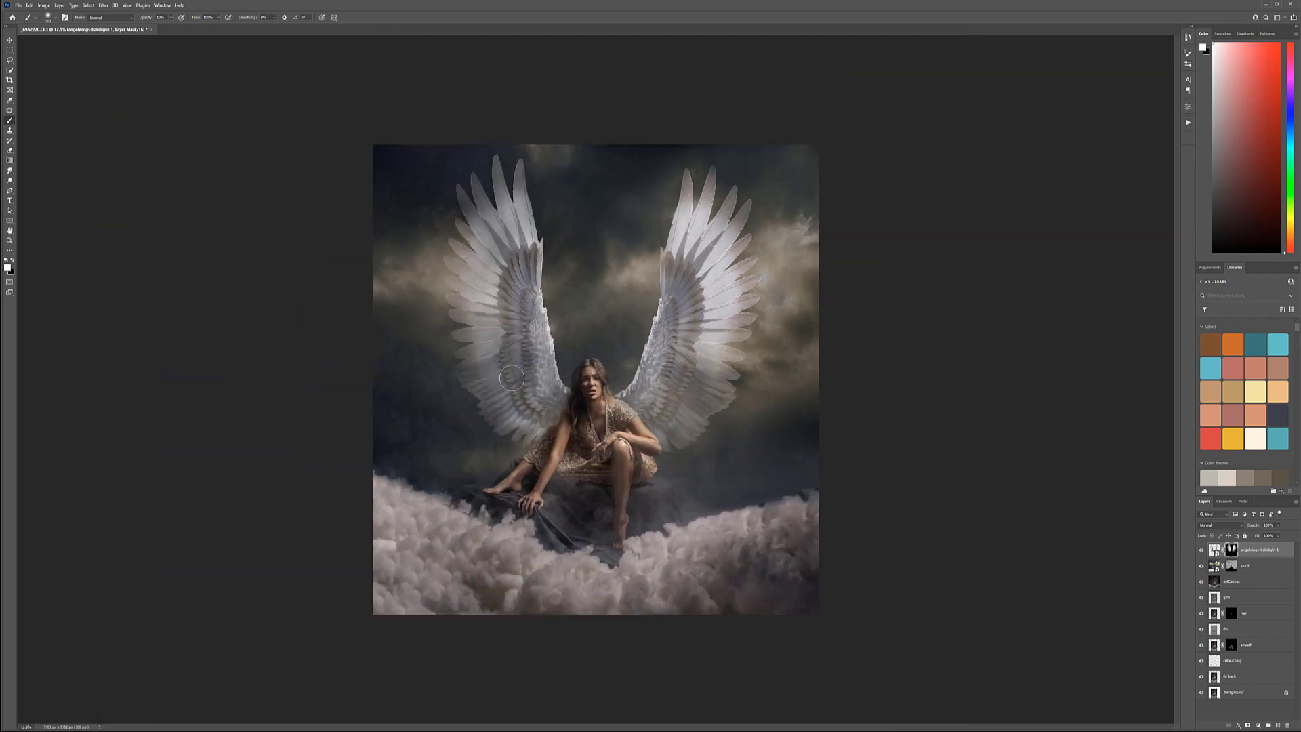
key("bracketright")
key("bracketright")
key("bracketright")
key("bracketright")
key("bracketright")
mouse_move(473, 224)
left_mouse_down()
mouse_move(501, 195)
mouse_move(468, 212)
left_mouse_up()
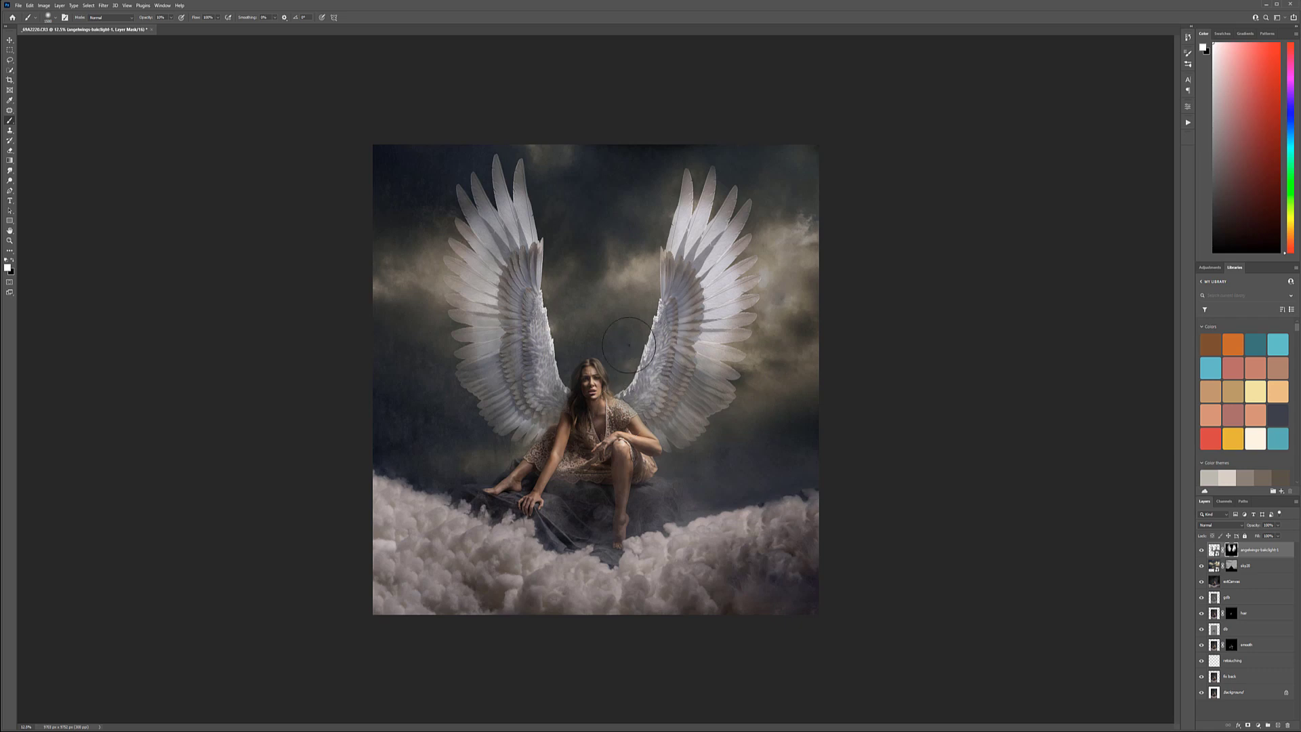
Place the moss wall texture image above the wings layer and resize it to cover the draped rock beneath the figure
left_click(9, 40)
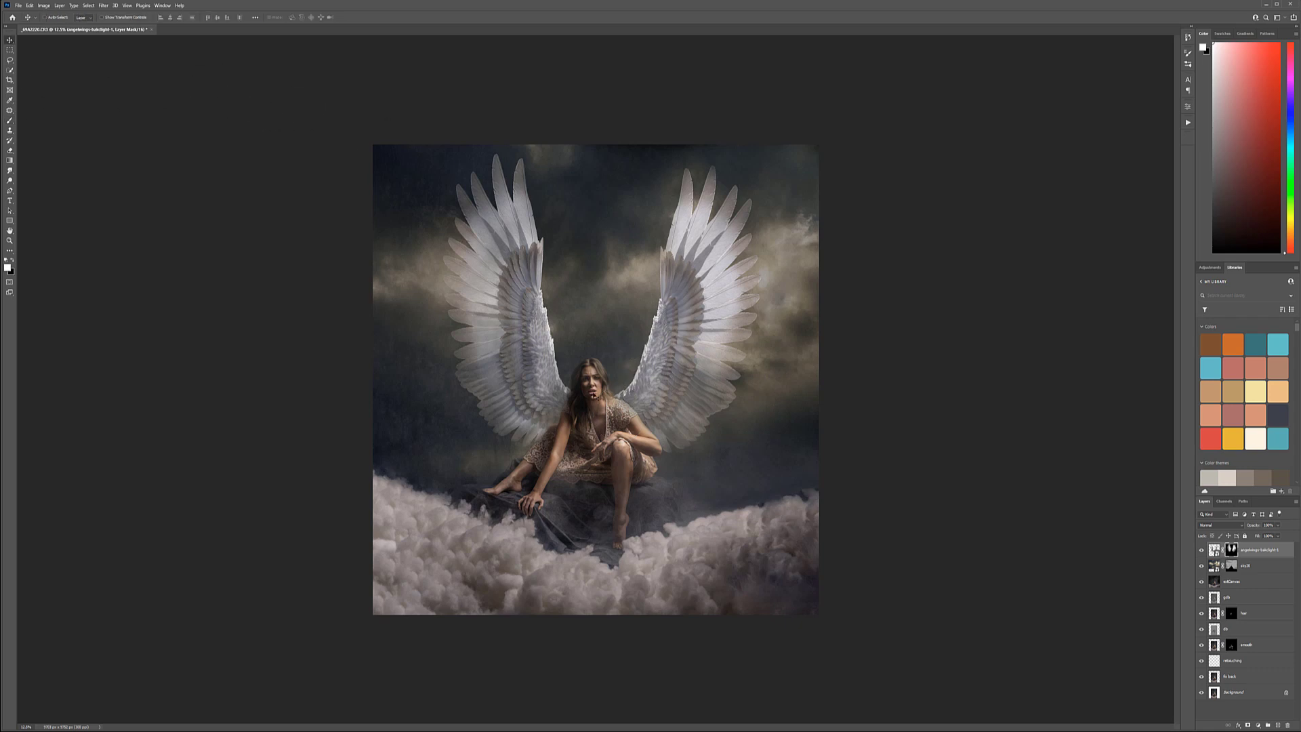
scroll(594, 392, "up", 5)
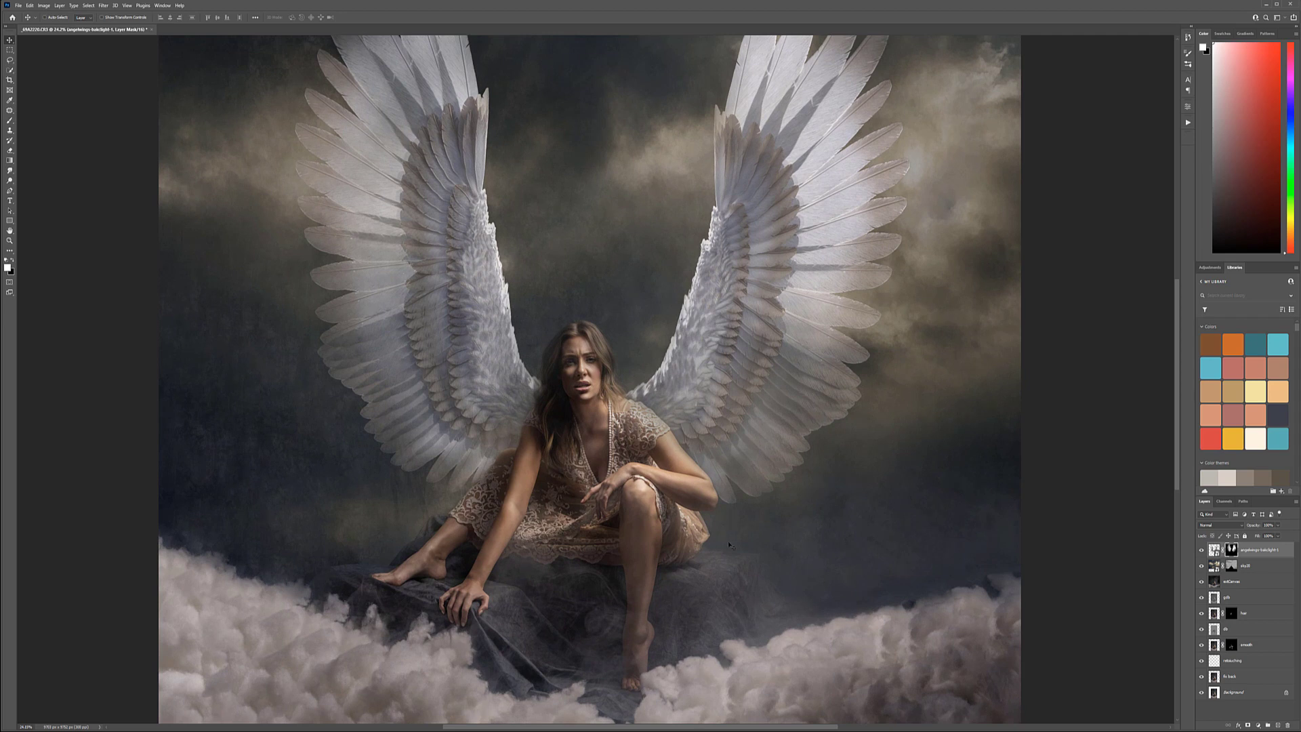
scroll(730, 544, "down", 5)
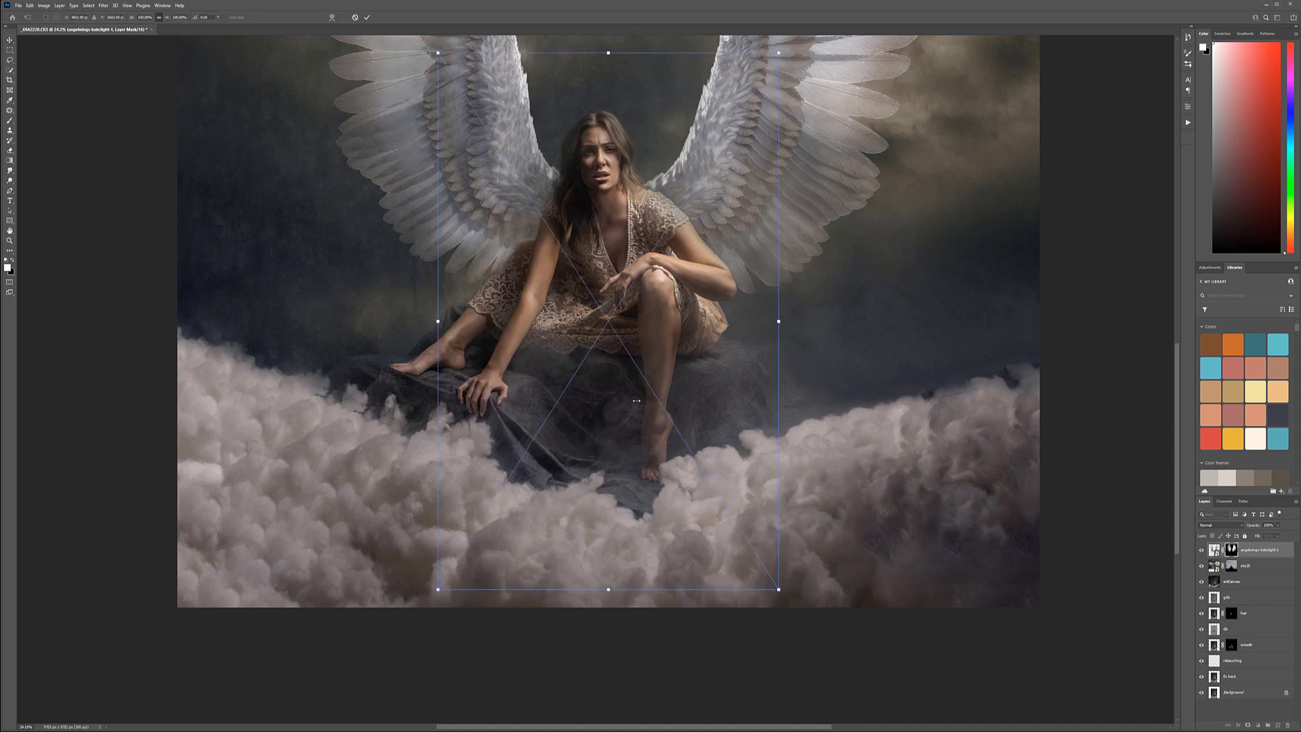
left_click_drag(796, 50, 914, 527)
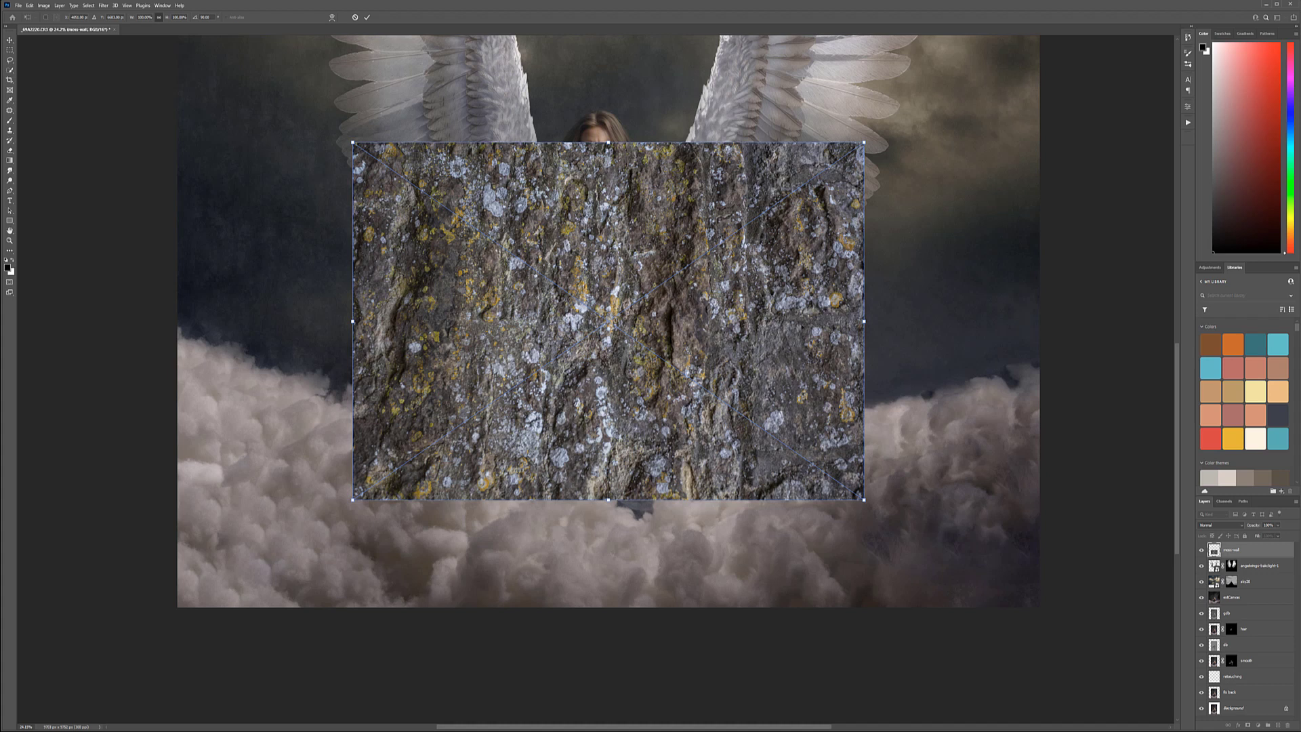
left_click_drag(787, 370, 769, 468)
left_click_drag(591, 241, 591, 396)
left_click_drag(618, 449, 605, 314)
left_click_drag(578, 478, 578, 522)
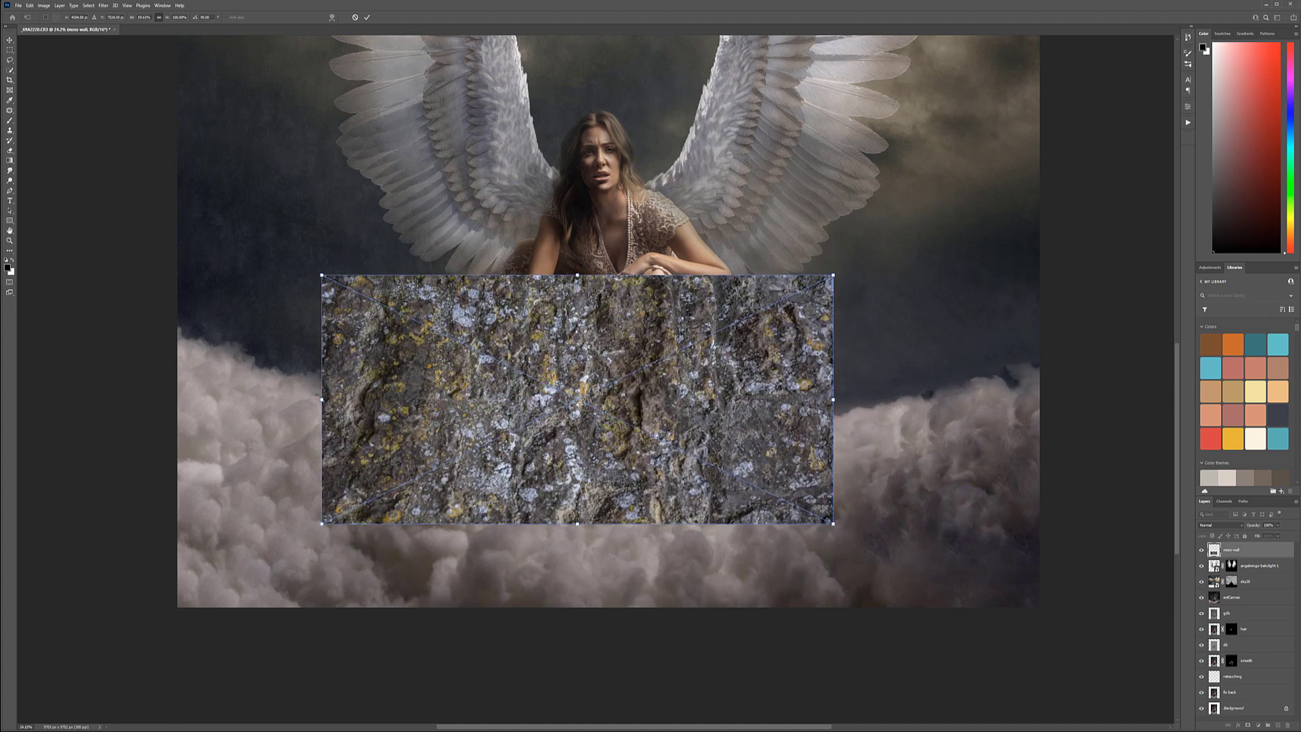
key("Return")
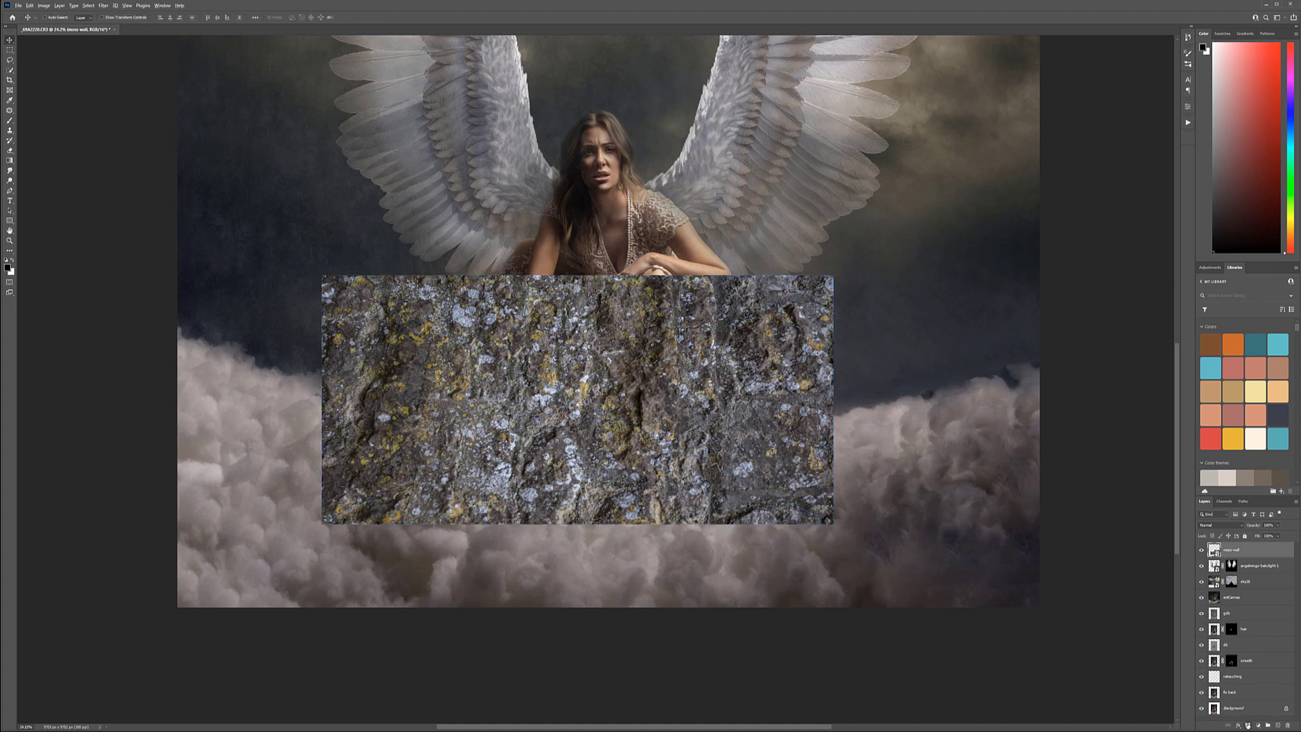
Add a black mask to the moss wall layer and paint white to bring its texture onto the front of the draped rock
left_click(1248, 725, "alt")
left_click(15, 120)
scroll(508, 457, "up", 3)
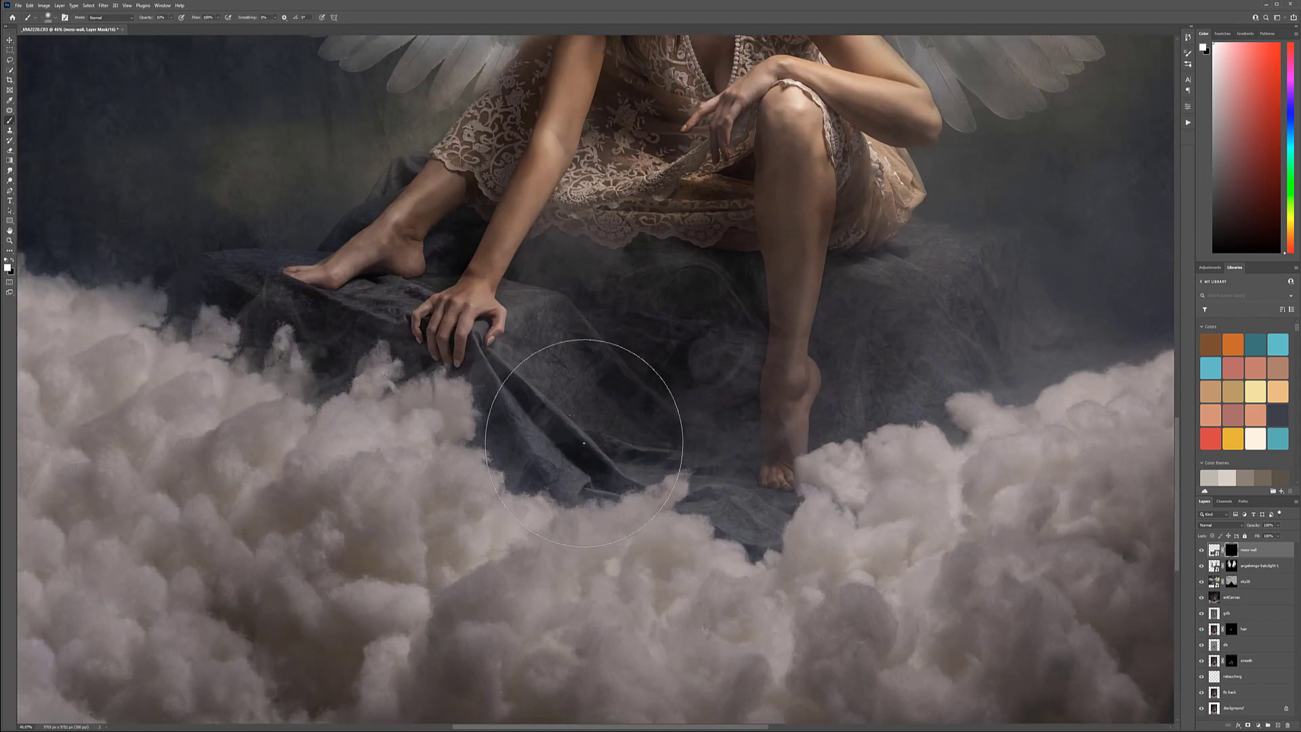
key("bracketleft")
key("bracketleft")
key("bracketleft")
key("bracketleft")
key("bracketleft")
key("bracketleft")
key("bracketleft")
key("bracketleft")
left_click(571, 342)
mouse_move(518, 430)
left_mouse_down()
mouse_move(636, 457)
mouse_move(584, 449)
mouse_move(567, 468)
mouse_move(621, 410)
left_mouse_up()
Reveal more texture beside the hand and below the dress with a smaller brush, and set the moss wall layer to Soft Light
key("bracketleft")
key("bracketleft")
key("bracketleft")
mouse_move(568, 308)
left_mouse_down()
mouse_move(544, 282)
mouse_move(576, 271)
mouse_move(721, 312)
mouse_move(677, 339)
left_mouse_up()
mouse_move(564, 414)
left_mouse_down()
mouse_move(495, 393)
mouse_move(529, 305)
mouse_move(539, 326)
left_mouse_up()
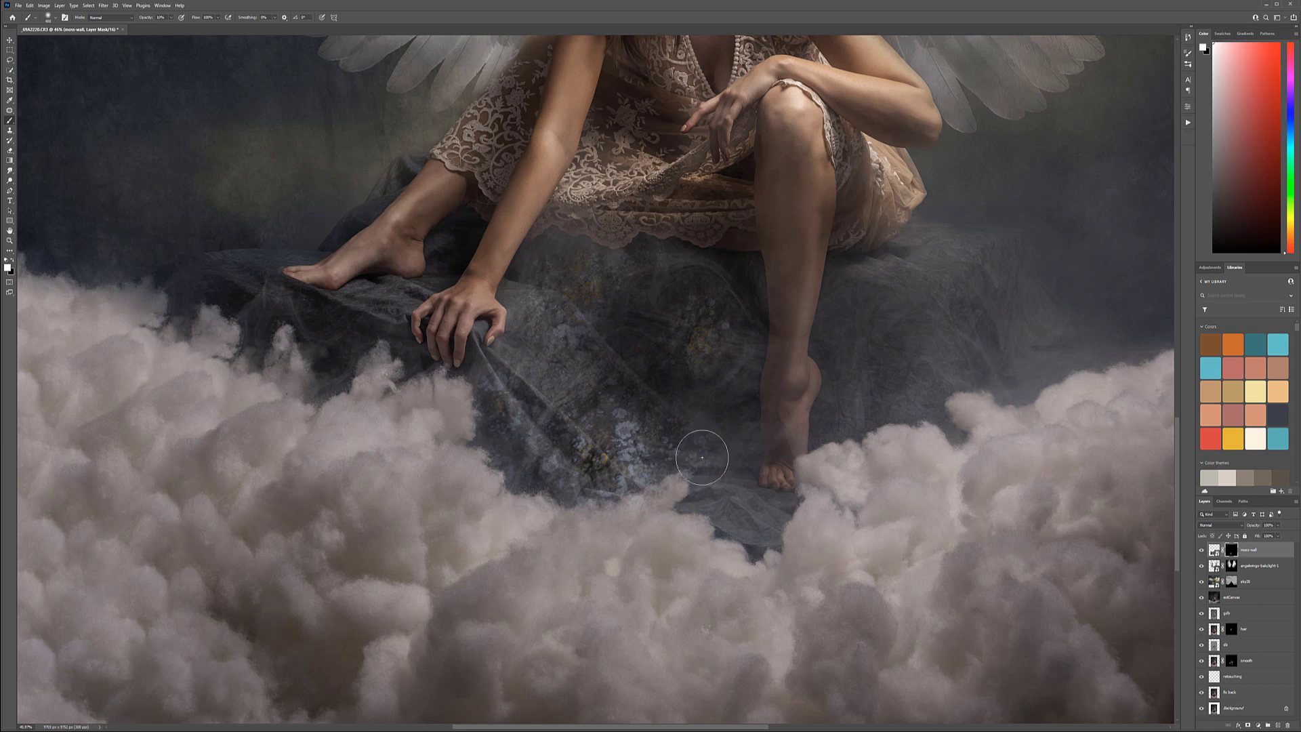
left_click(1241, 525)
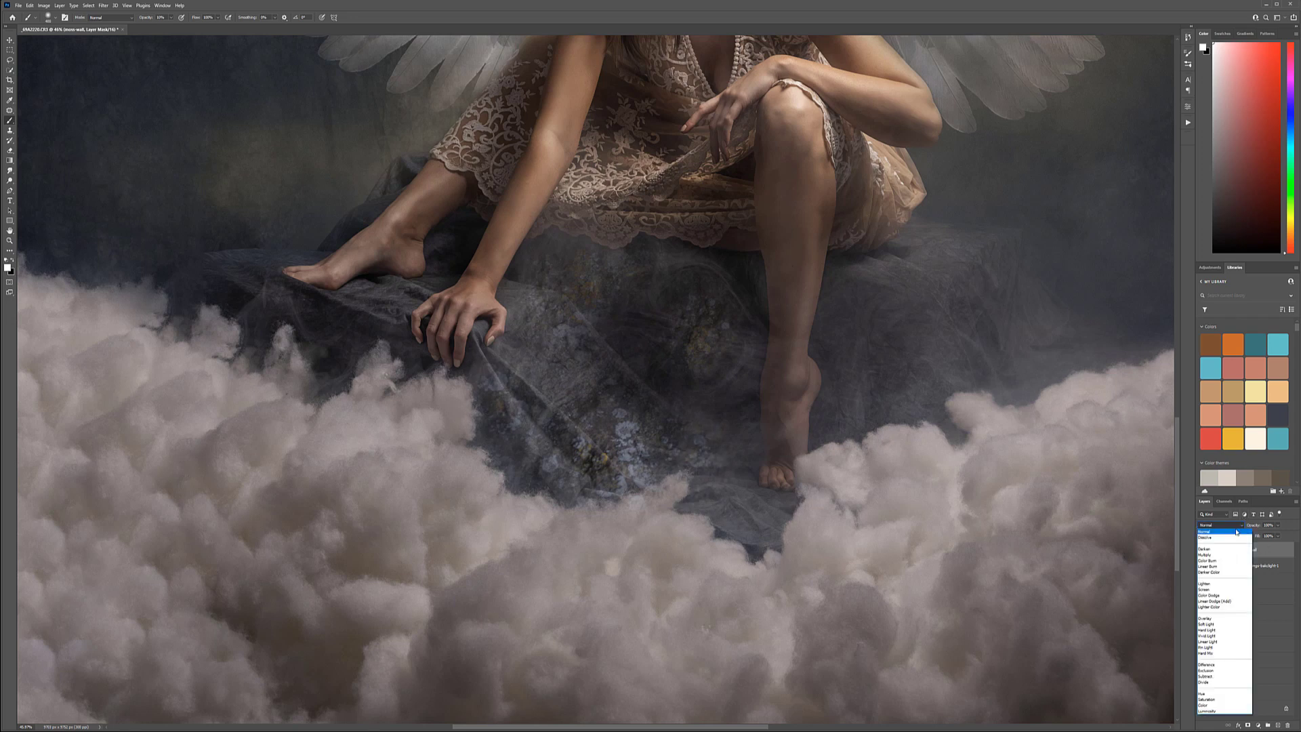
left_click(1207, 624)
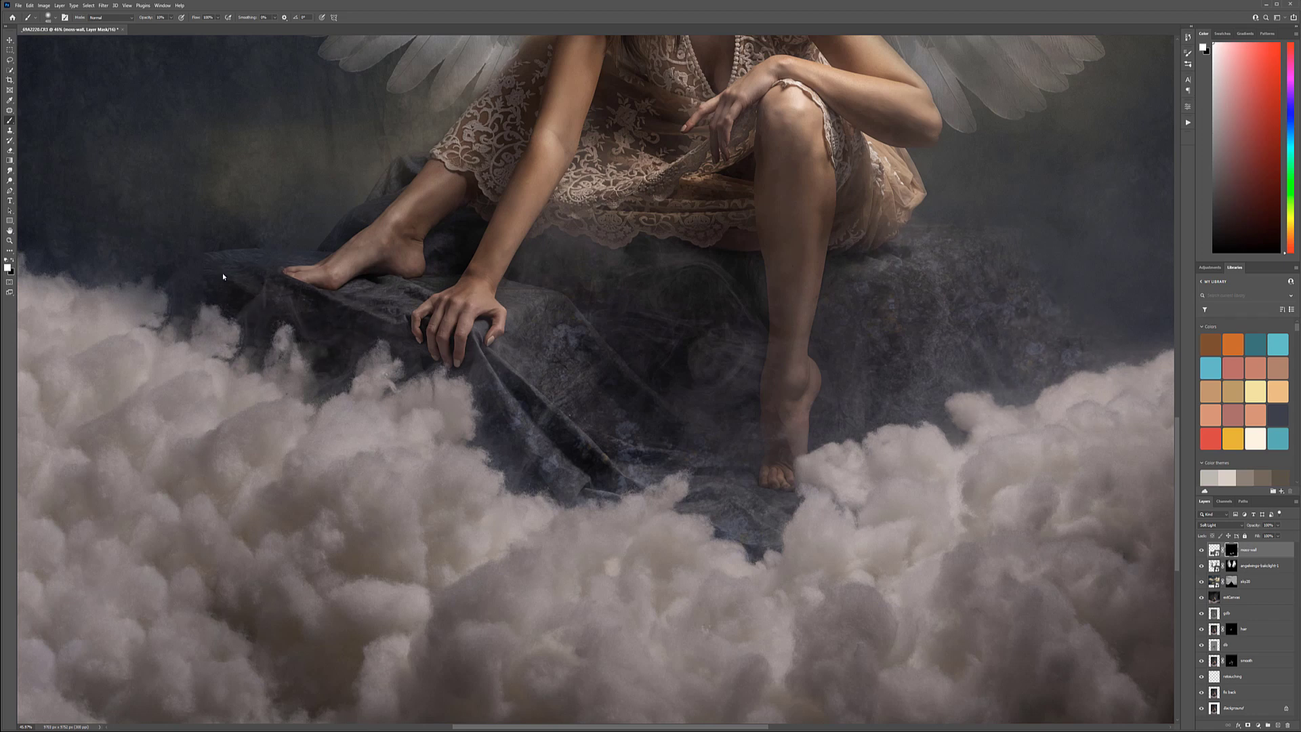
Paint the moss texture onto the rock around the extended foot with a smaller brush, and toggle the layer's visibility to compare
mouse_move(374, 285)
left_mouse_down()
mouse_move(406, 324)
mouse_move(516, 387)
left_mouse_up()
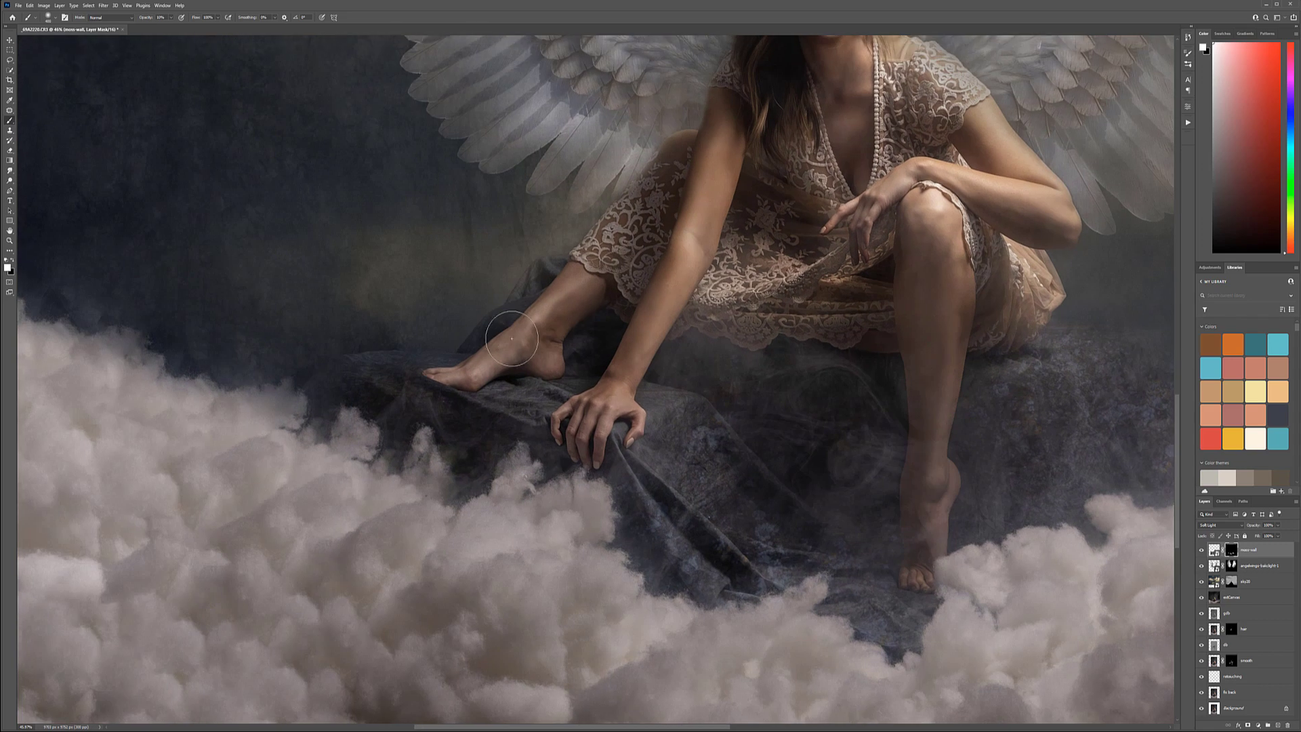
key("bracketleft")
key("bracketleft")
key("bracketleft")
key("bracketleft")
scroll(779, 450, "down", 5)
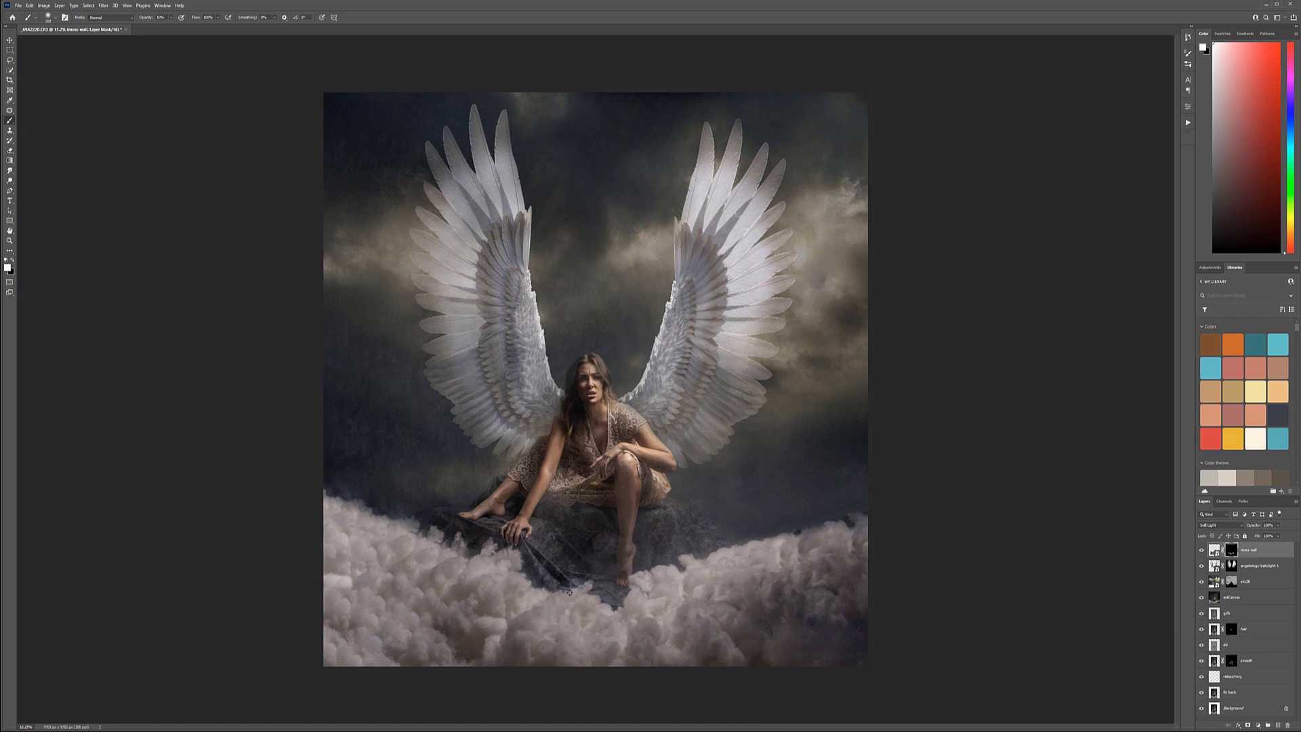
key("ctrl+plus")
left_click(1204, 550)
scroll(588, 466, "down", 3)
key("ctrl+plus")
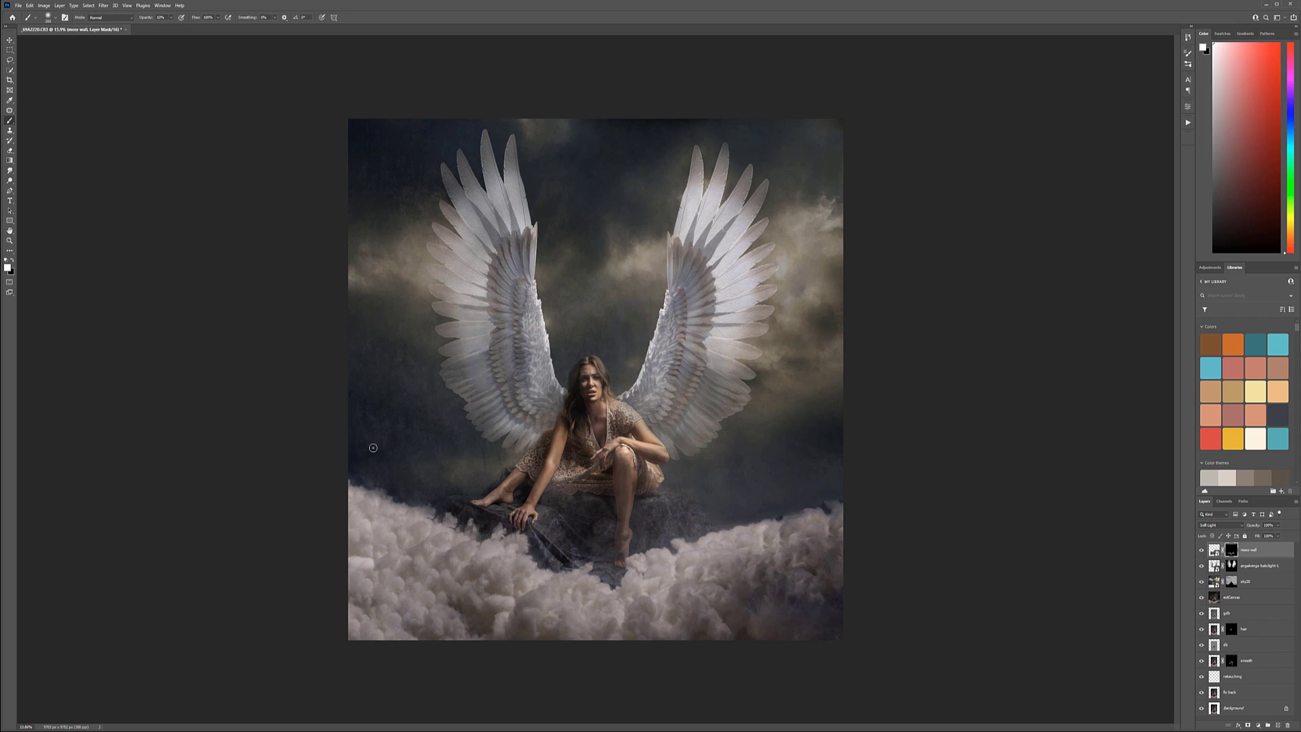
Add a new layer directly above the sky layer, fill it with neutral gray, set it to Soft Light and rename it
left_click(1262, 584)
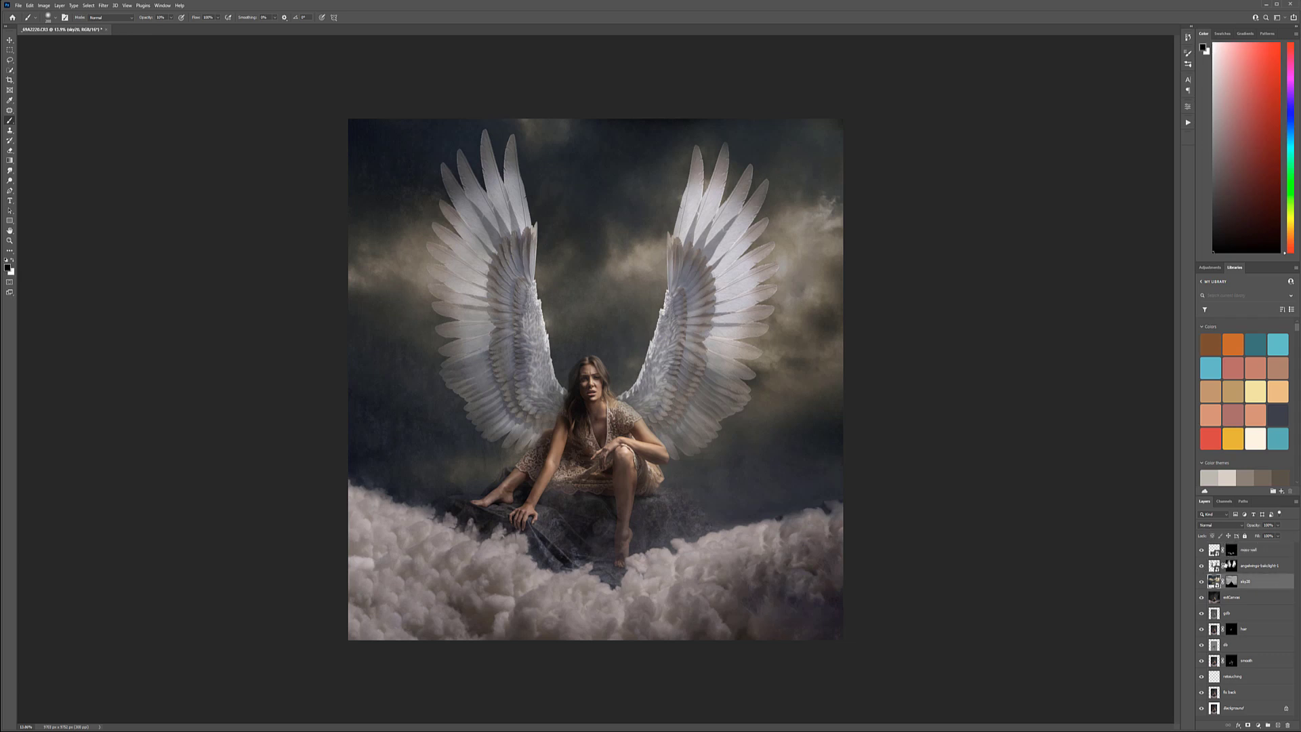
left_click(1277, 726)
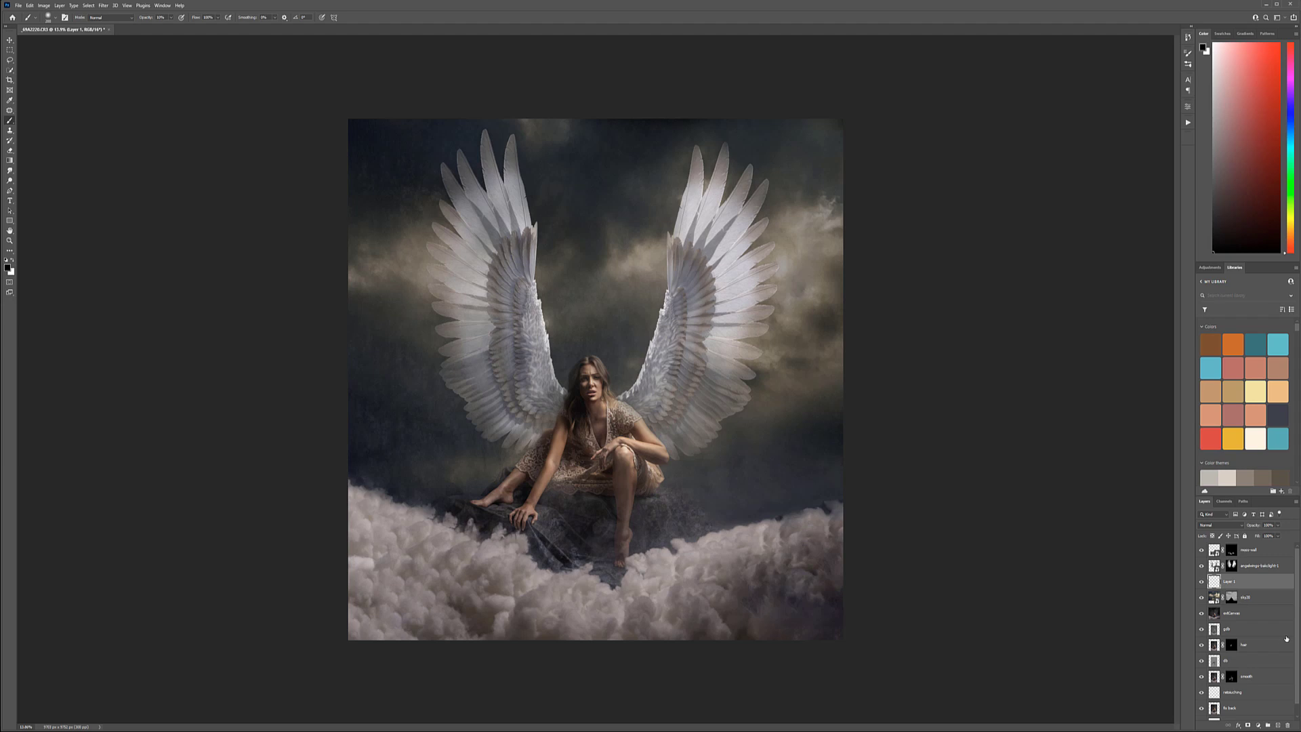
key("shift+F5")
key("Return")
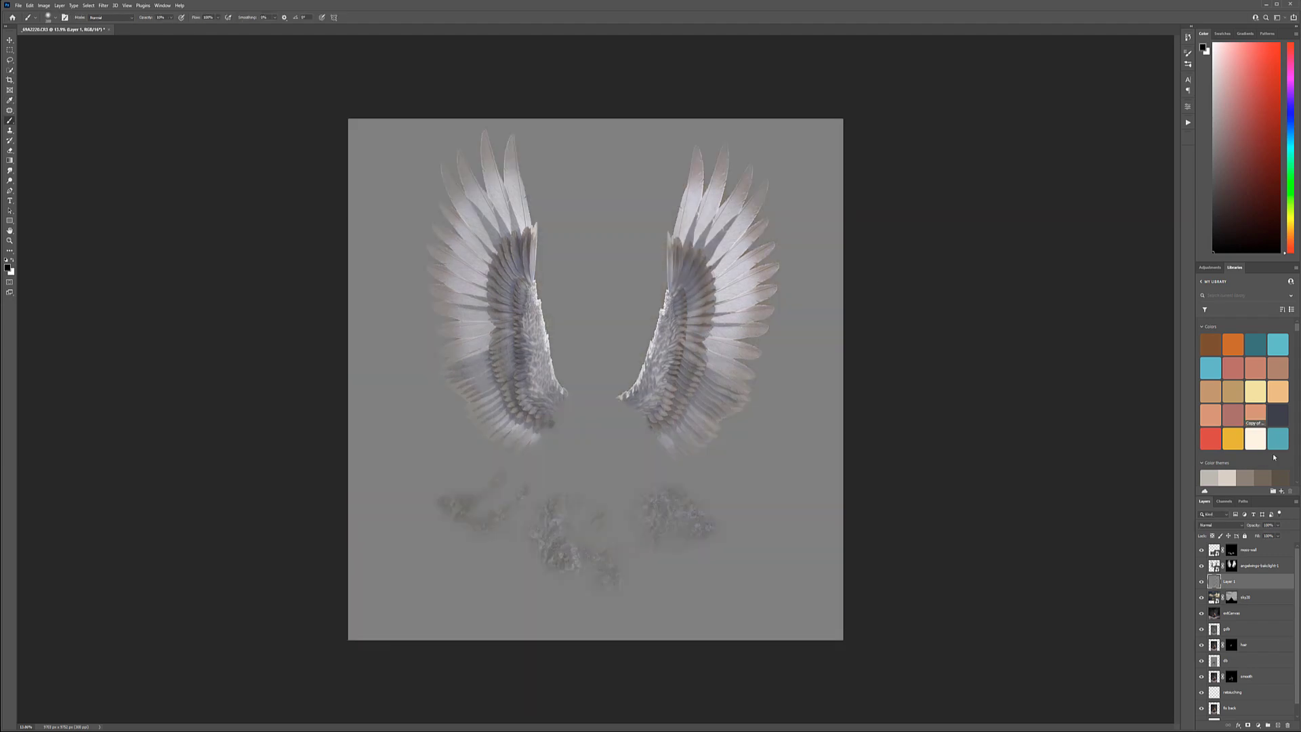
left_click(1238, 528)
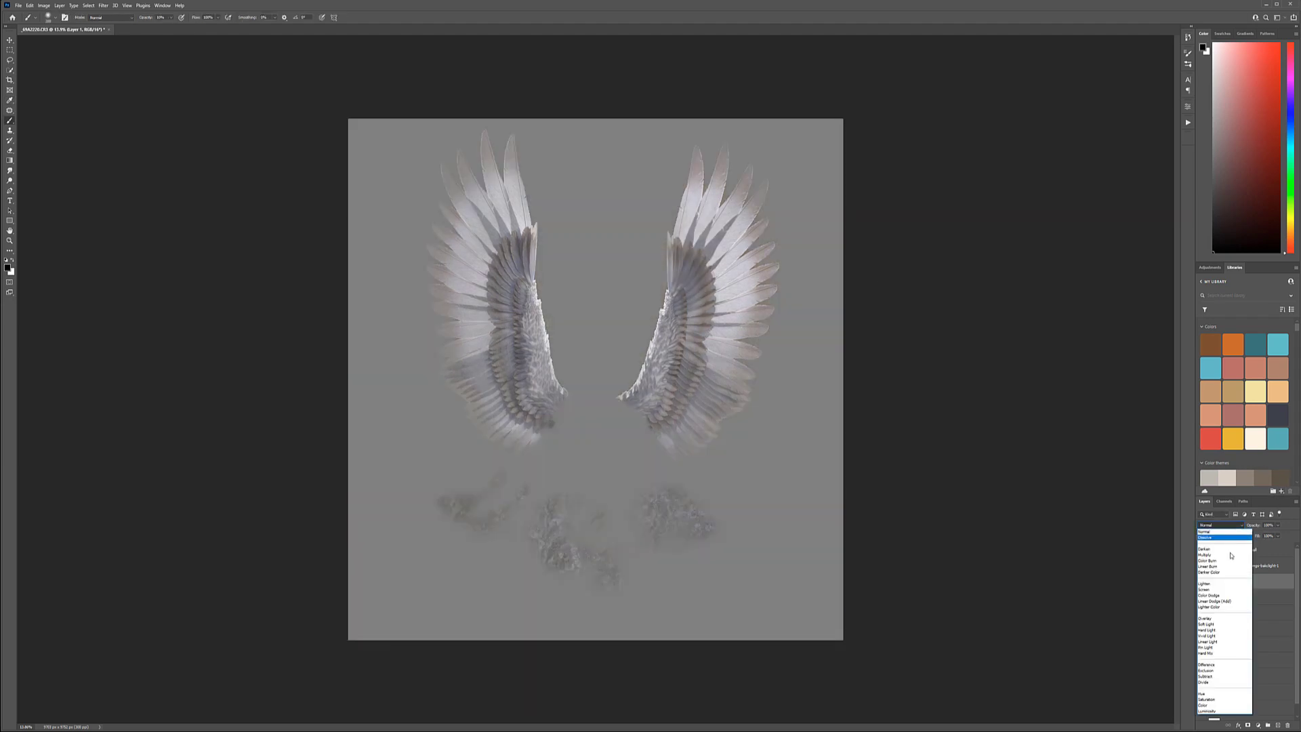
left_click(1222, 625)
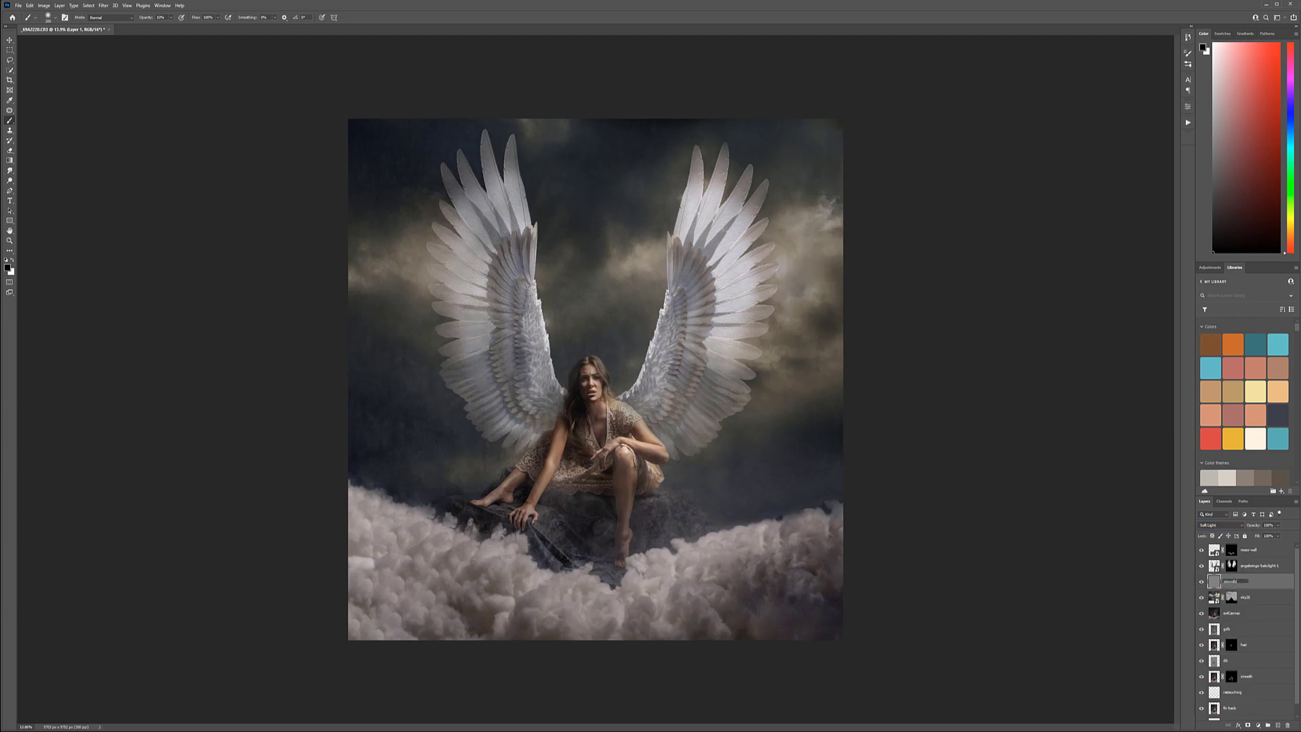
key("Return")
Paint with a large white brush on the gray Soft Light layer to brighten the sky between the wings and toward the upper-right corner
key("x")
key("bracketright")
key("bracketright")
key("bracketright")
key("bracketright")
key("bracketright")
mouse_move(635, 298)
left_mouse_down()
mouse_move(665, 290)
mouse_move(633, 299)
mouse_move(633, 364)
mouse_move(618, 343)
mouse_move(653, 359)
mouse_move(621, 302)
mouse_move(677, 291)
left_mouse_up()
mouse_move(766, 216)
left_mouse_down()
mouse_move(814, 151)
mouse_move(706, 277)
mouse_move(810, 173)
mouse_move(798, 207)
mouse_move(820, 140)
mouse_move(794, 128)
mouse_move(808, 114)
mouse_move(614, 288)
mouse_move(650, 207)
mouse_move(732, 177)
mouse_move(654, 247)
mouse_move(680, 293)
mouse_move(613, 283)
mouse_move(812, 120)
mouse_move(753, 171)
mouse_move(787, 98)
mouse_move(806, 98)
mouse_move(652, 263)
mouse_move(582, 312)
mouse_move(549, 368)
mouse_move(646, 244)
mouse_move(517, 320)
mouse_move(654, 265)
mouse_move(641, 331)
mouse_move(709, 560)
mouse_move(792, 552)
mouse_move(582, 602)
mouse_move(499, 588)
mouse_move(590, 604)
mouse_move(474, 559)
left_mouse_up()
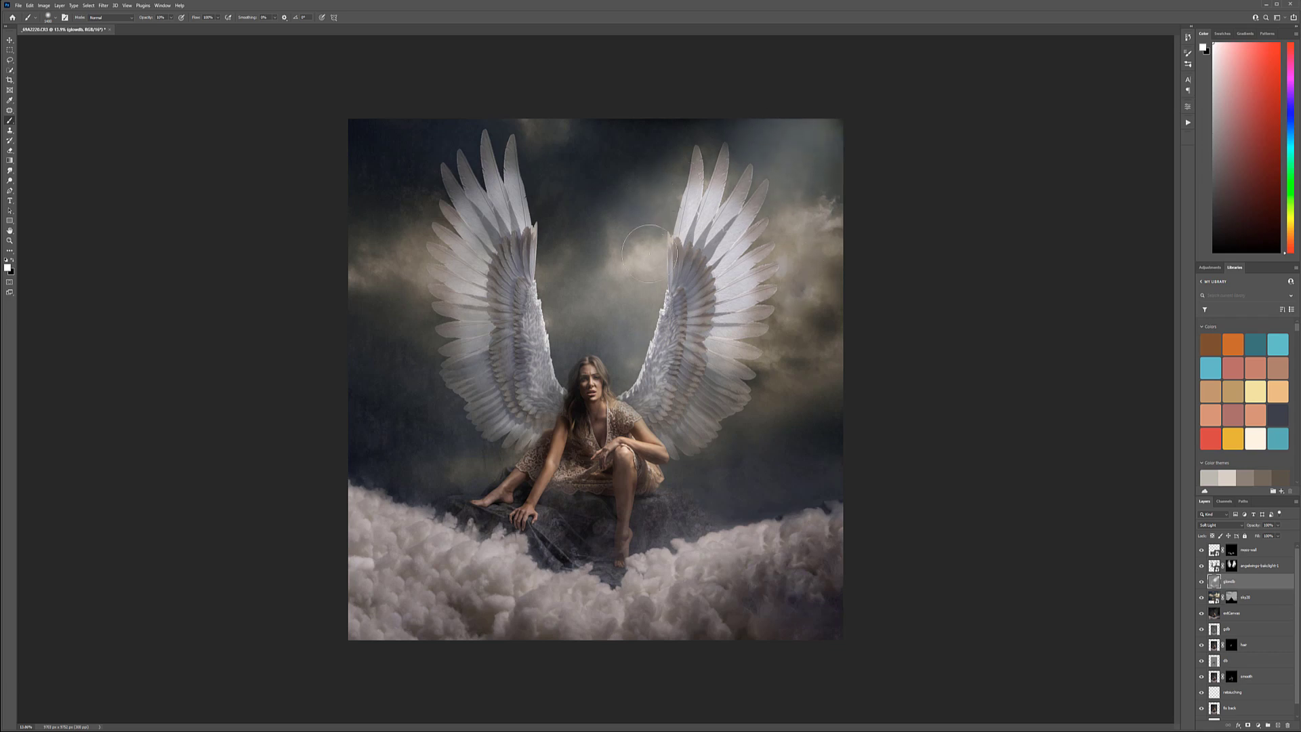
Switch to a larger black brush and darken the clouds in the lower-left corner on the gray layer
key("x")
key("bracketright")
key("bracketright")
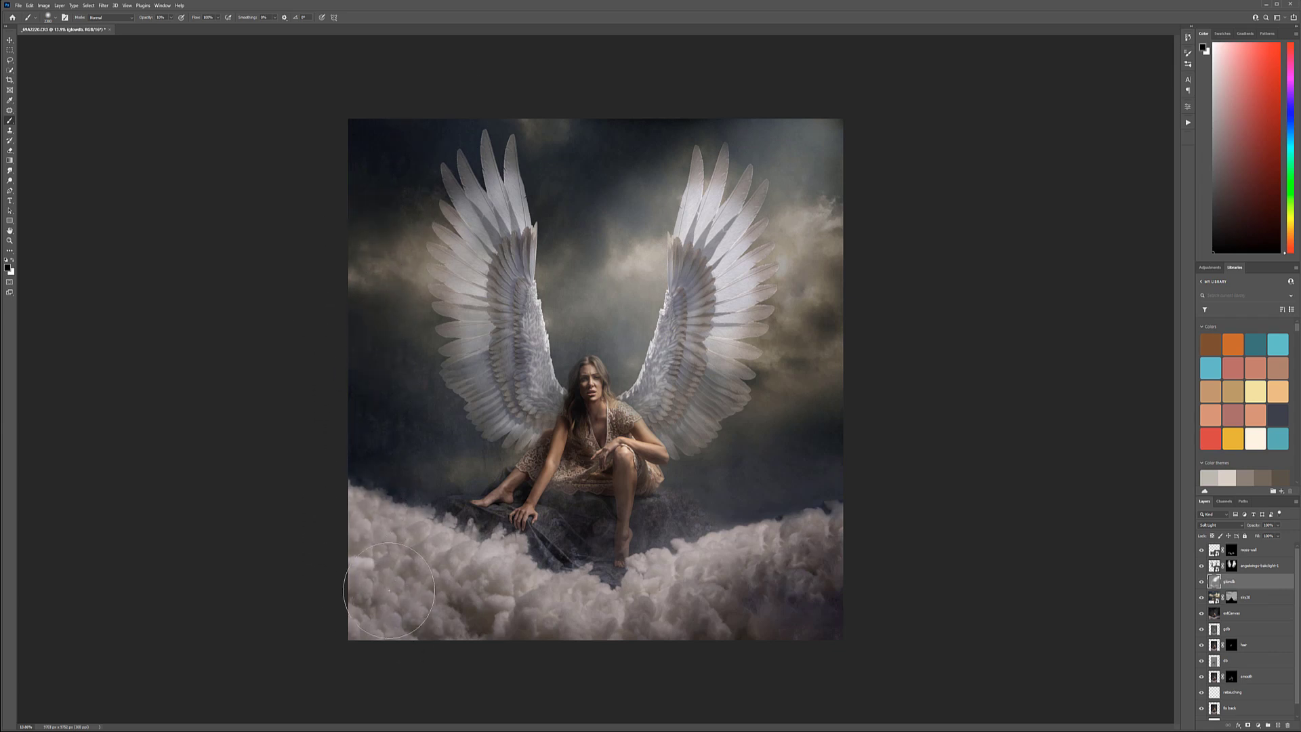
left_click_drag(373, 573, 511, 651)
left_click_drag(354, 598, 500, 663)
mouse_move(374, 570)
left_mouse_down()
mouse_move(558, 654)
mouse_move(629, 617)
mouse_move(462, 588)
mouse_move(874, 500)
mouse_move(555, 609)
left_mouse_up()
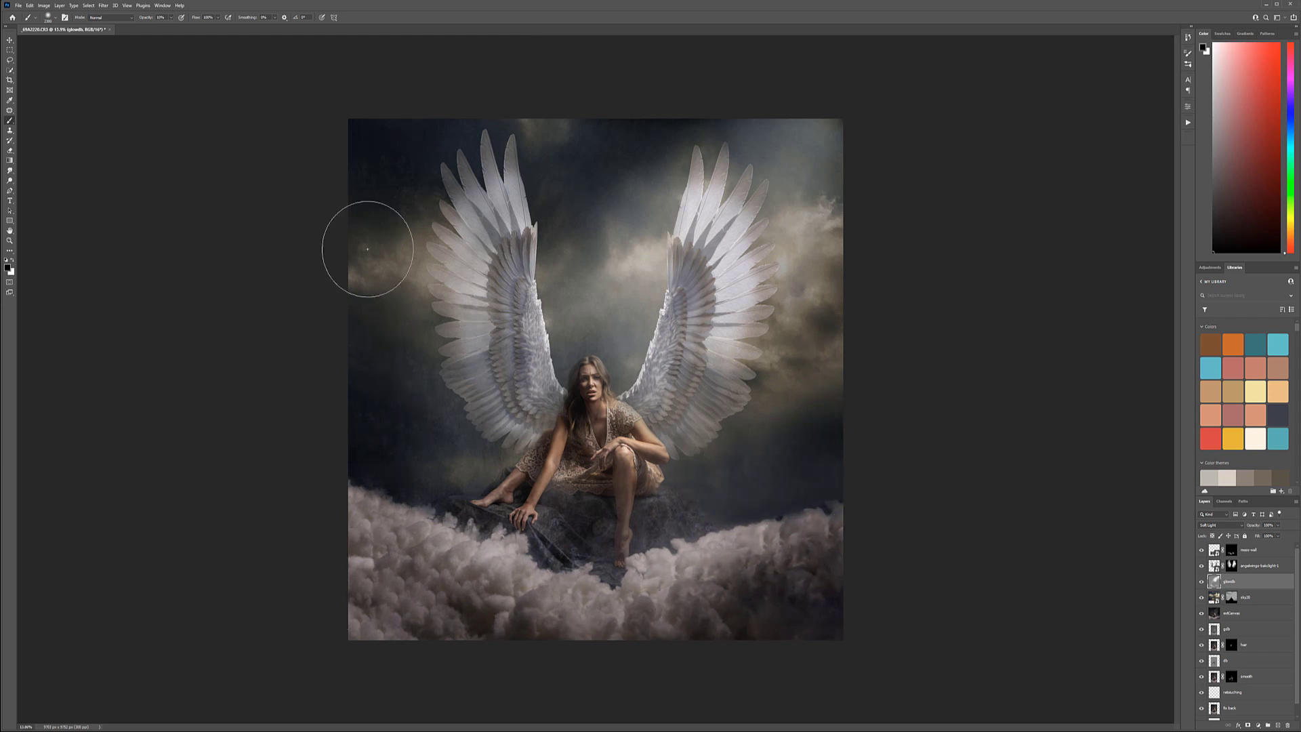
key("x")
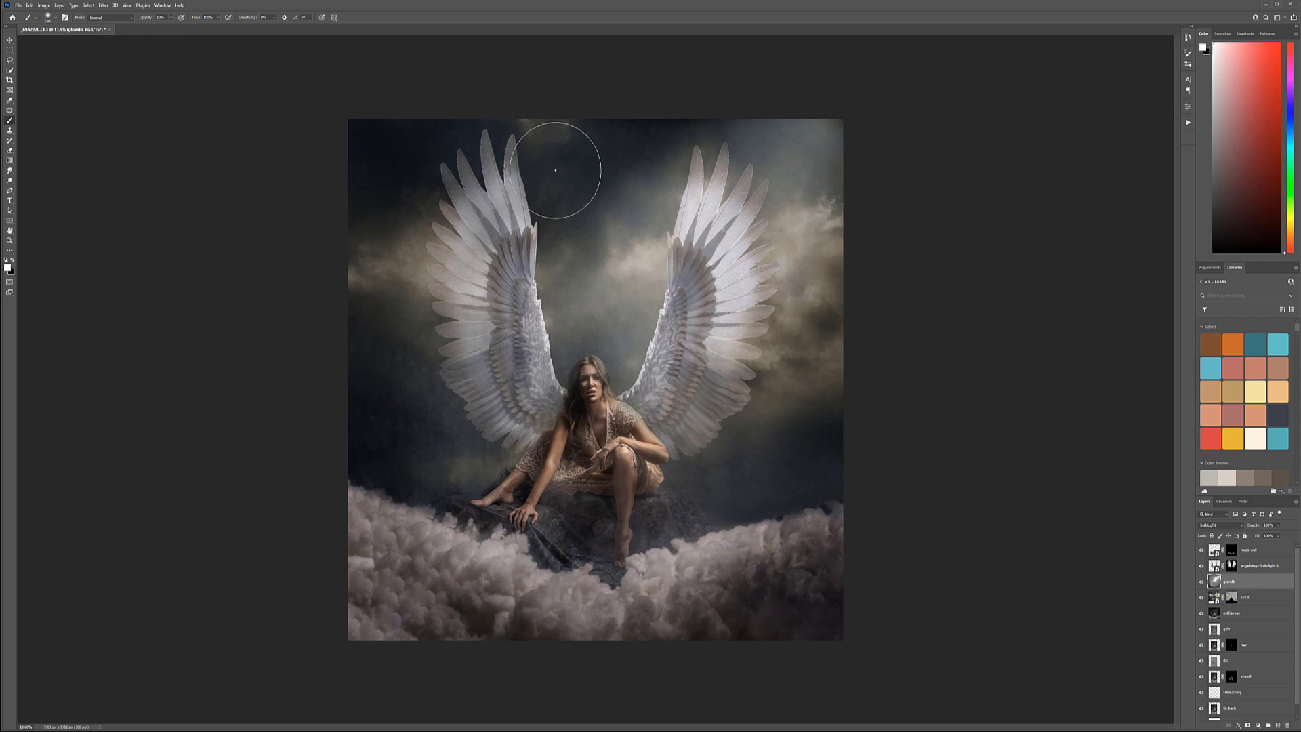
Add a new layer named clouds at the top of the stack, above the moss wall layer
key("bracketleft")
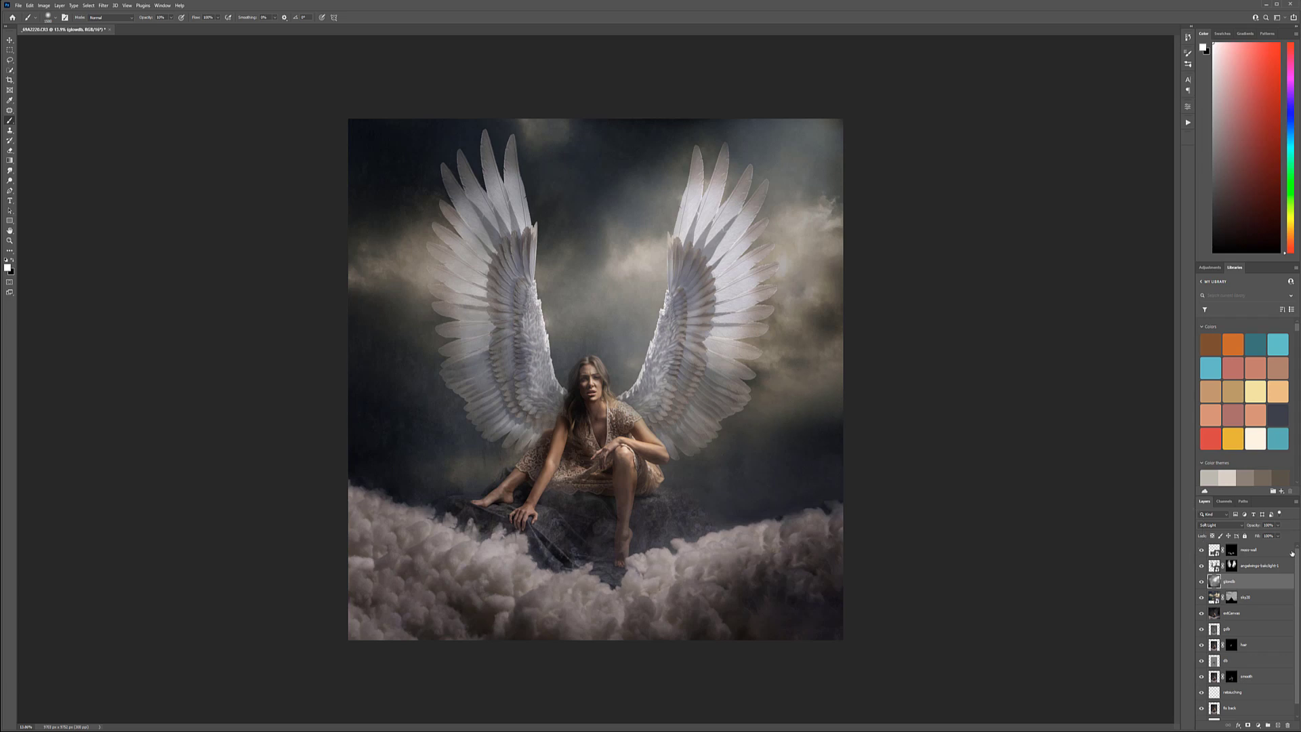
left_click(1253, 550)
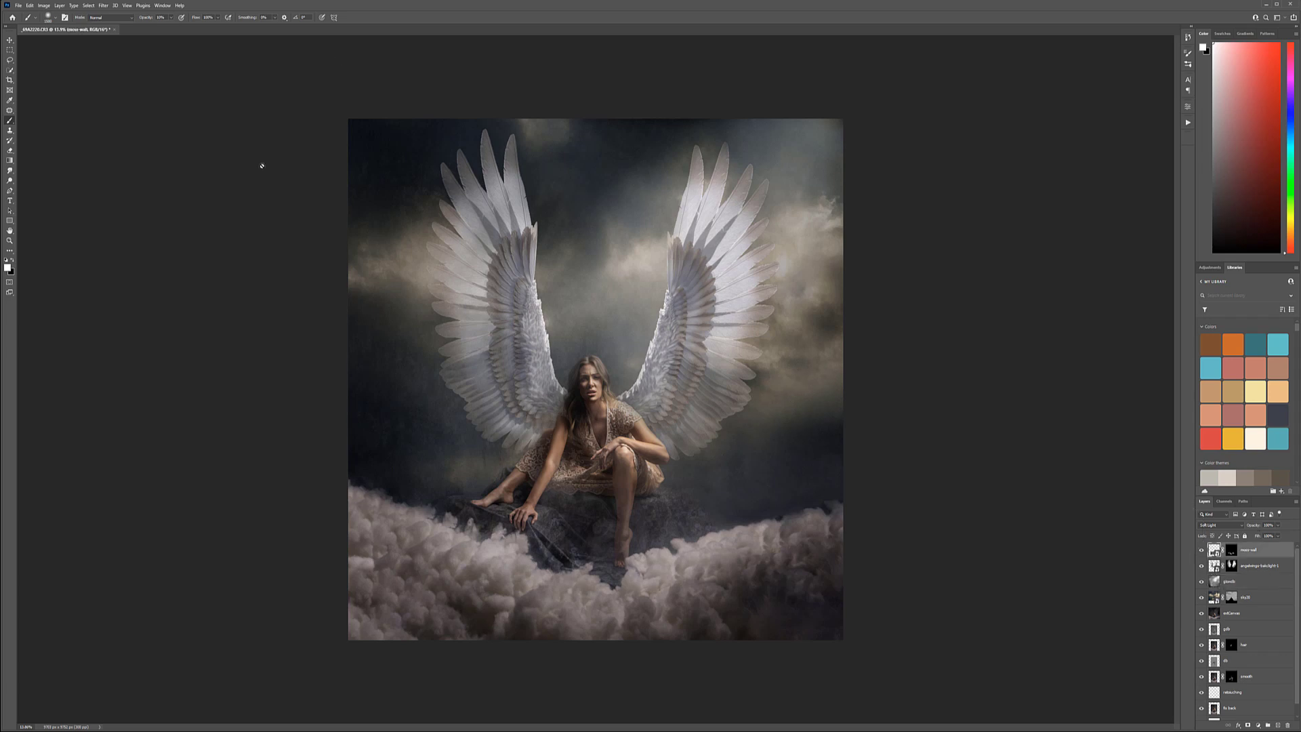
left_click(1278, 725)
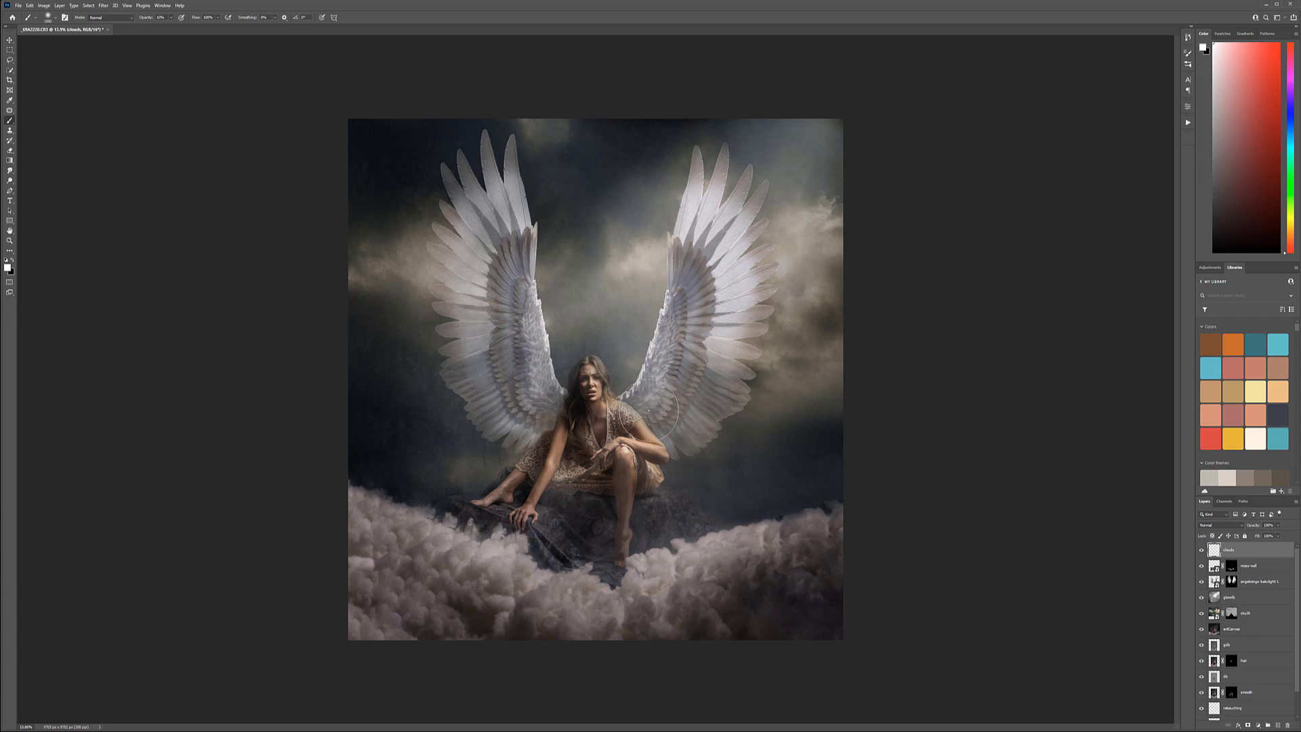
Browse the brush presets, expand the fog brush group and choose a wide, wispy fog brush
right_click(609, 370)
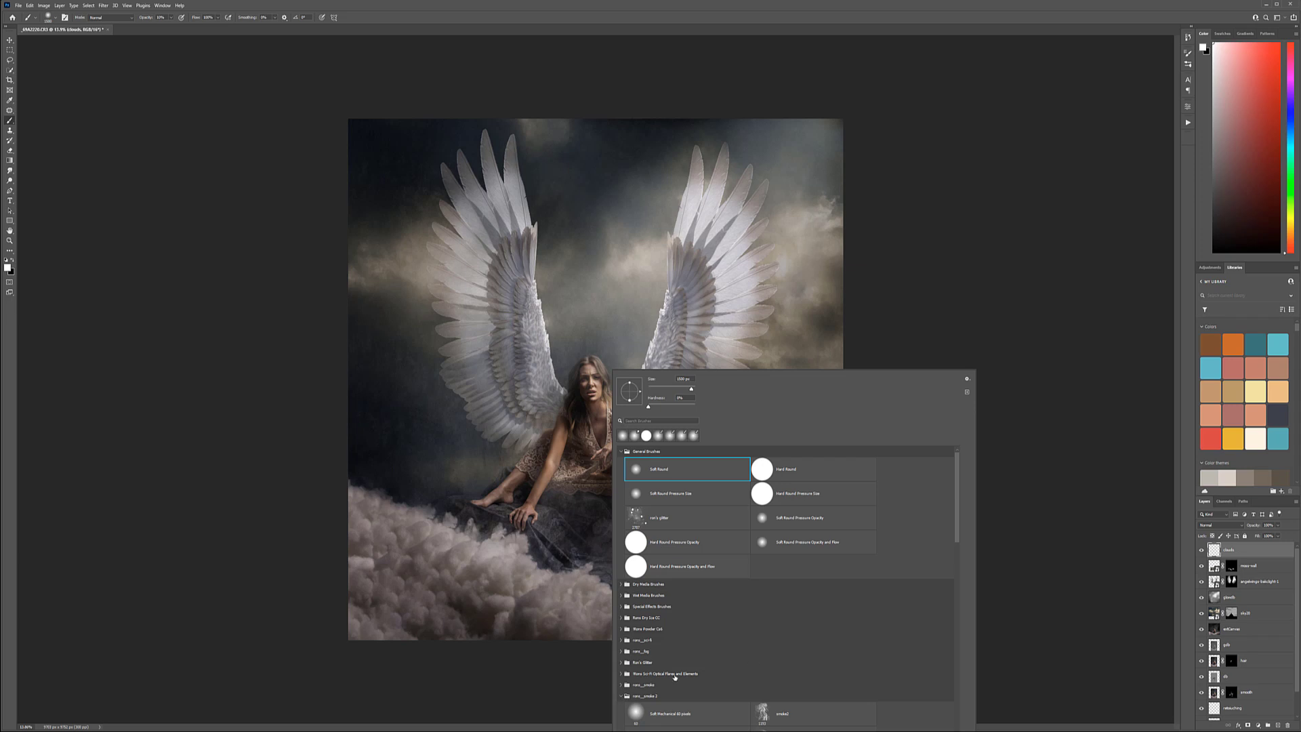
left_click(640, 695)
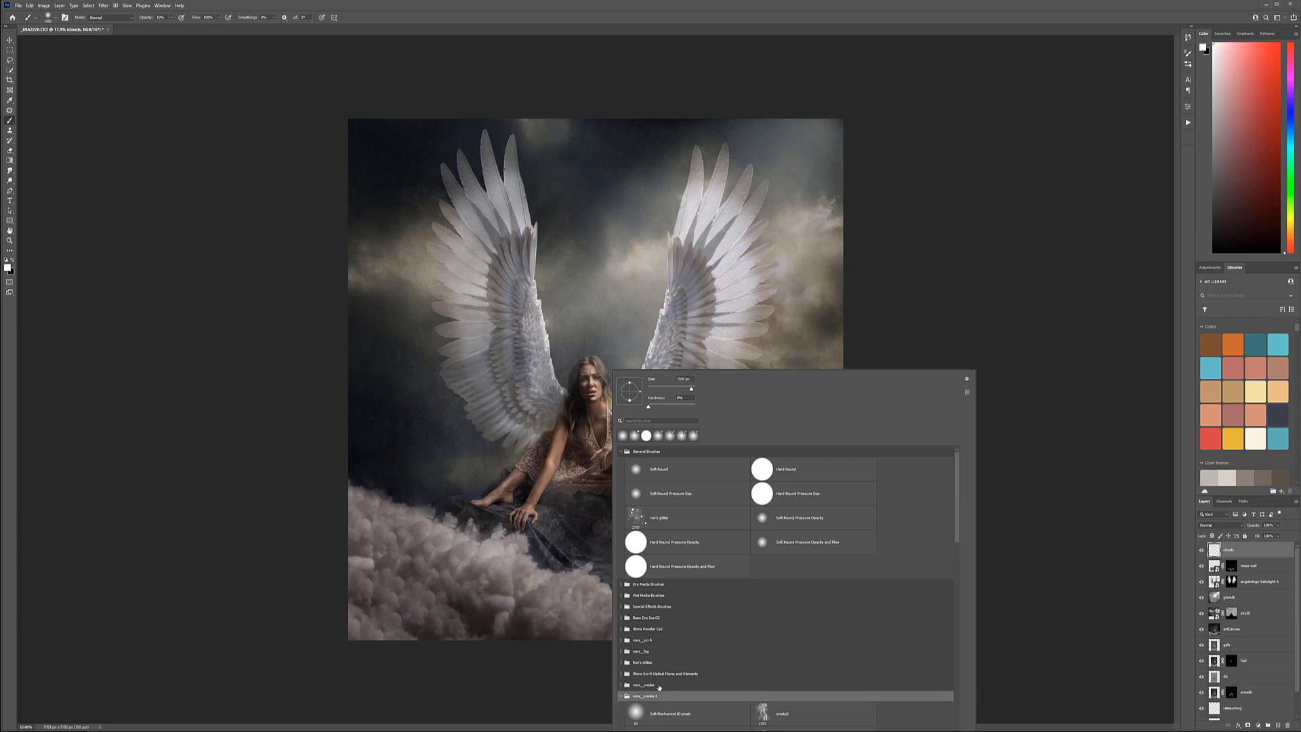
left_click(622, 697)
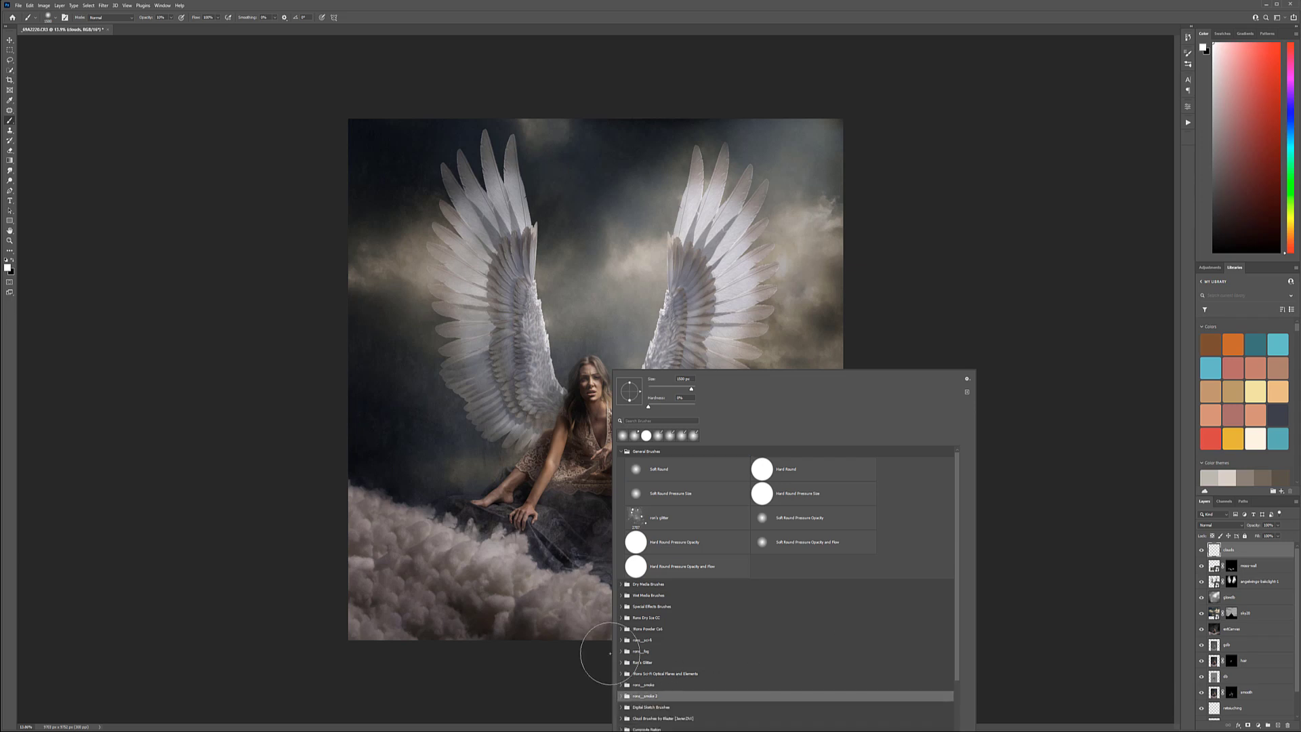
left_click(636, 654)
scroll(812, 637, "down", 3)
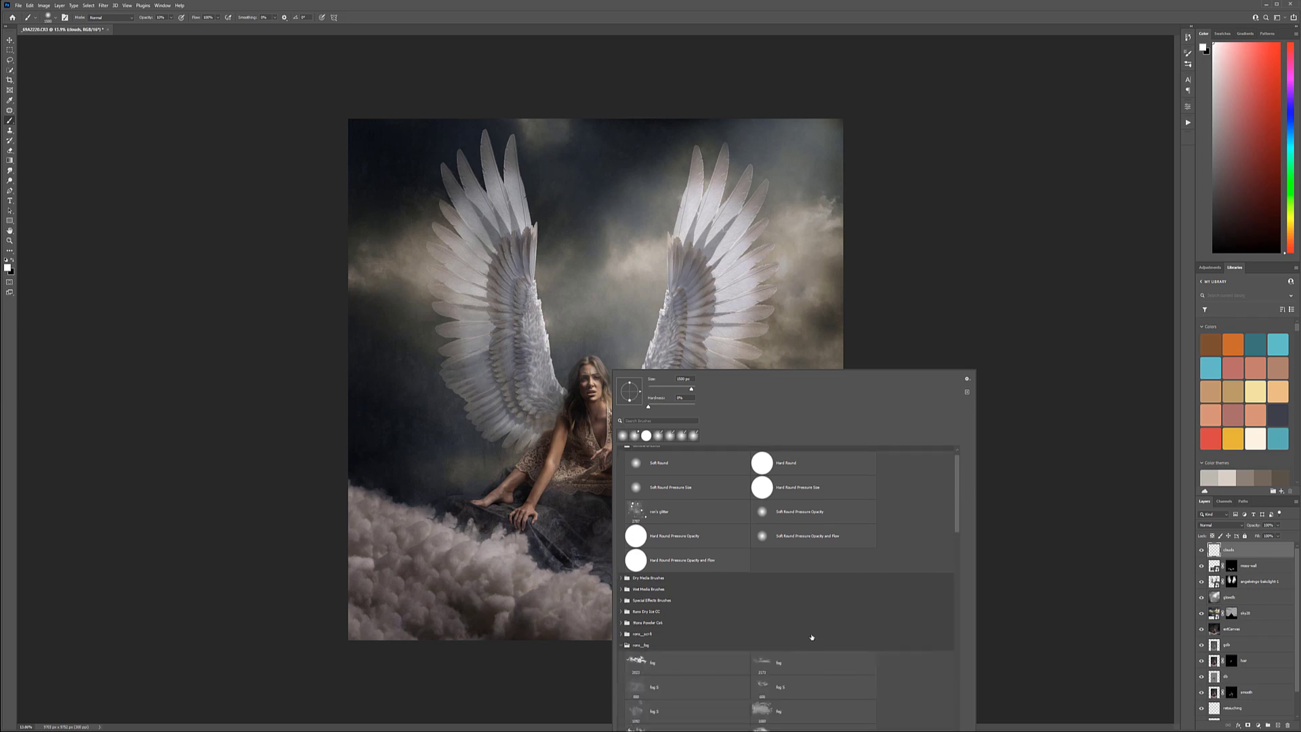
scroll(812, 637, "down", 5)
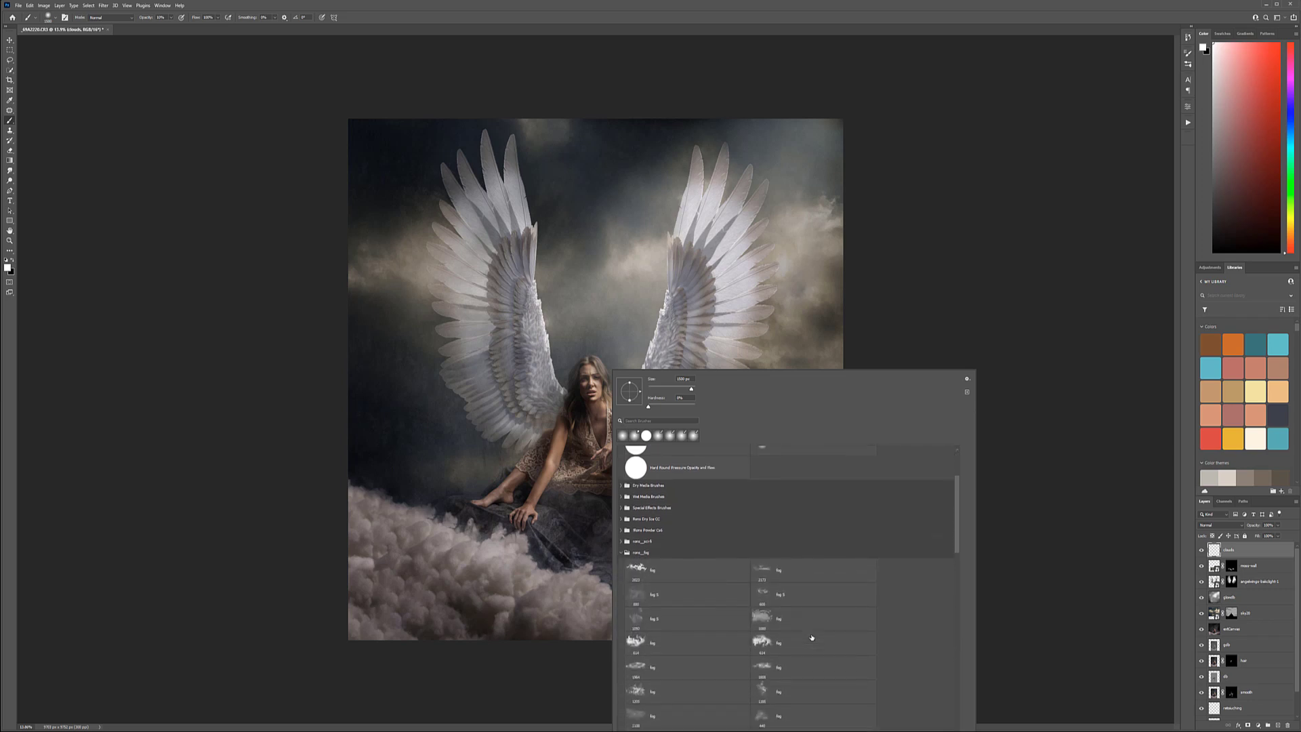
scroll(812, 637, "down", 2)
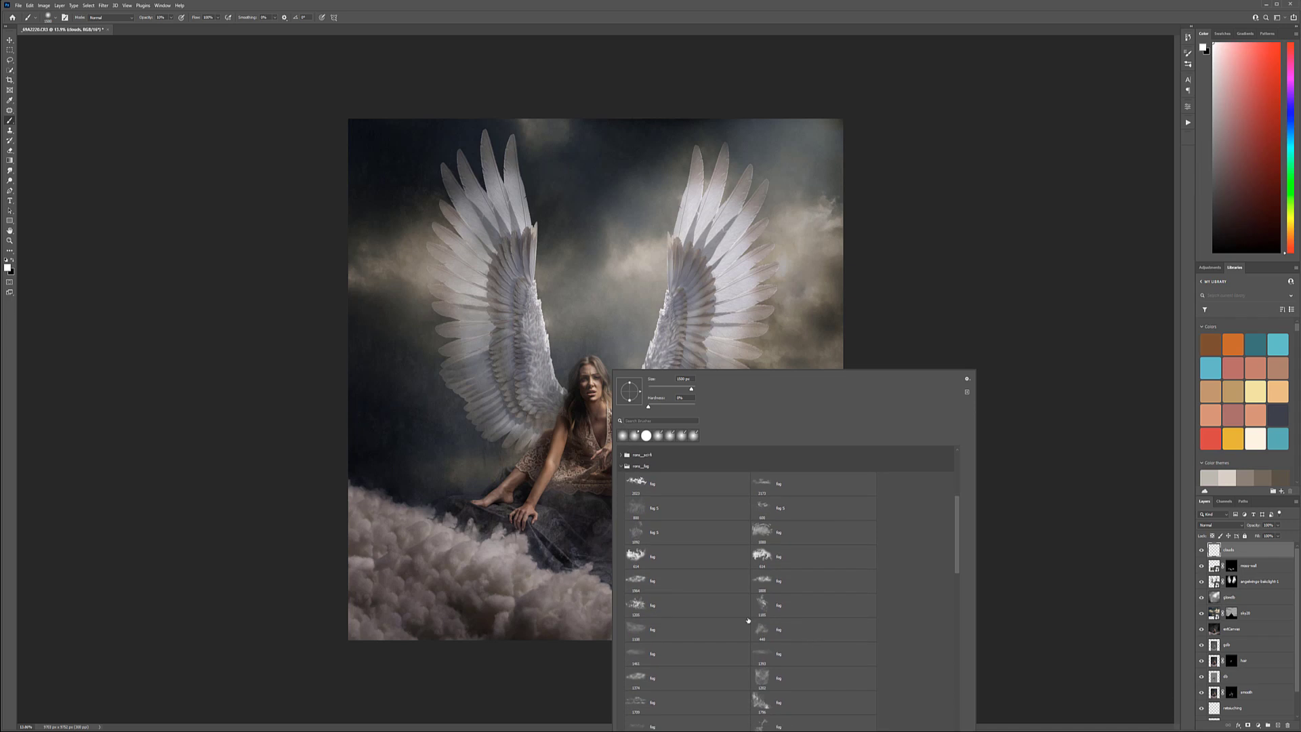
scroll(783, 635, "down", 2)
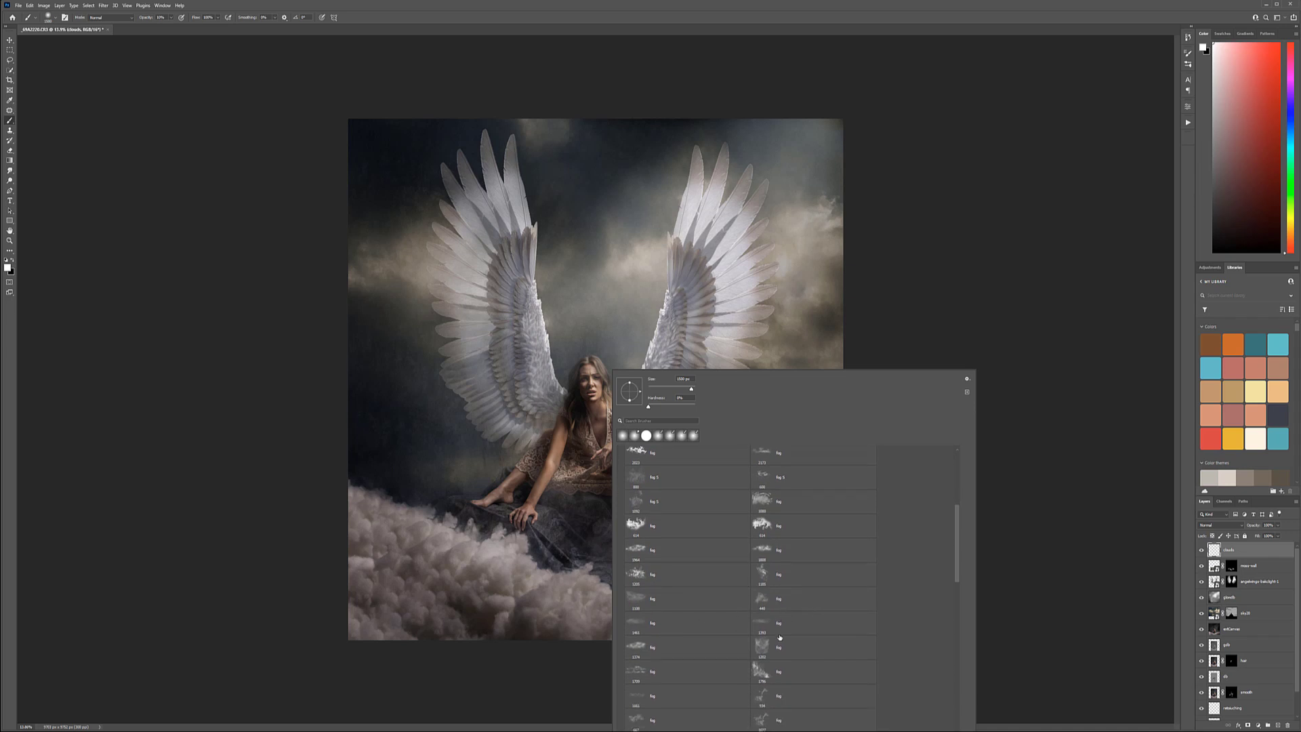
left_click(634, 639)
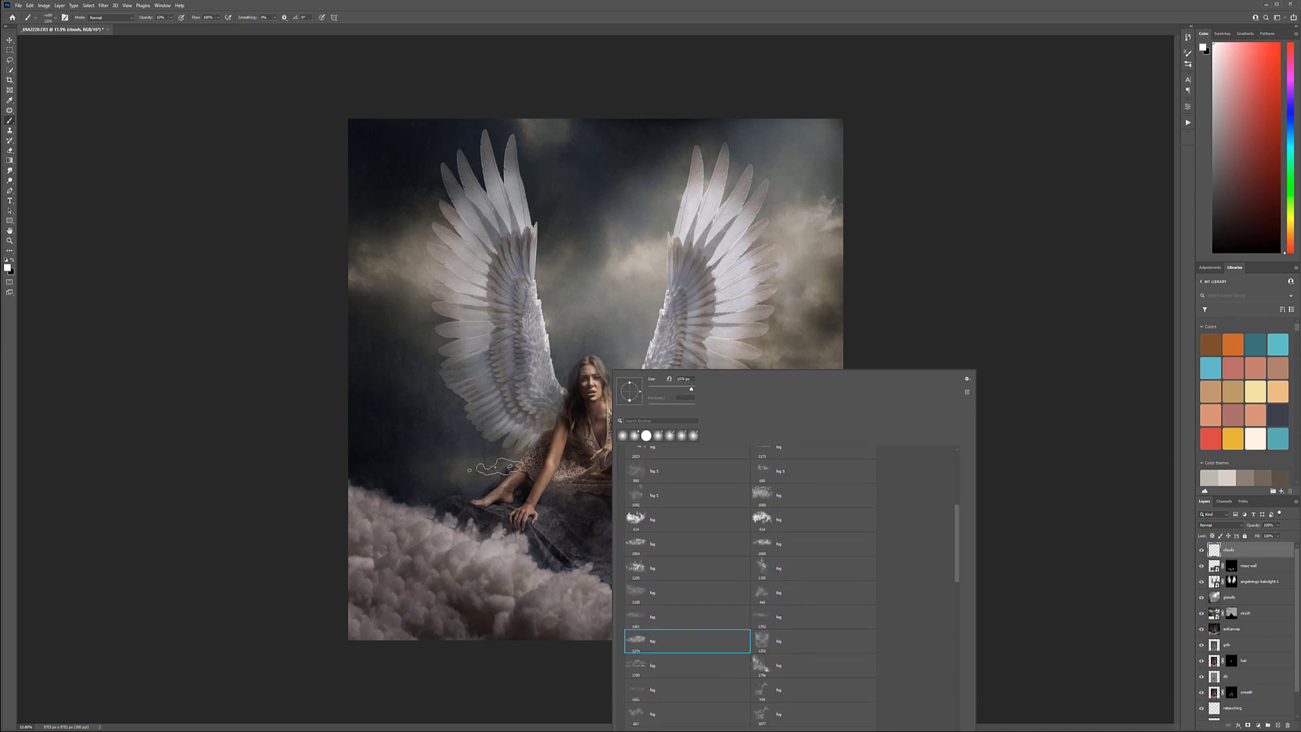
key("Return")
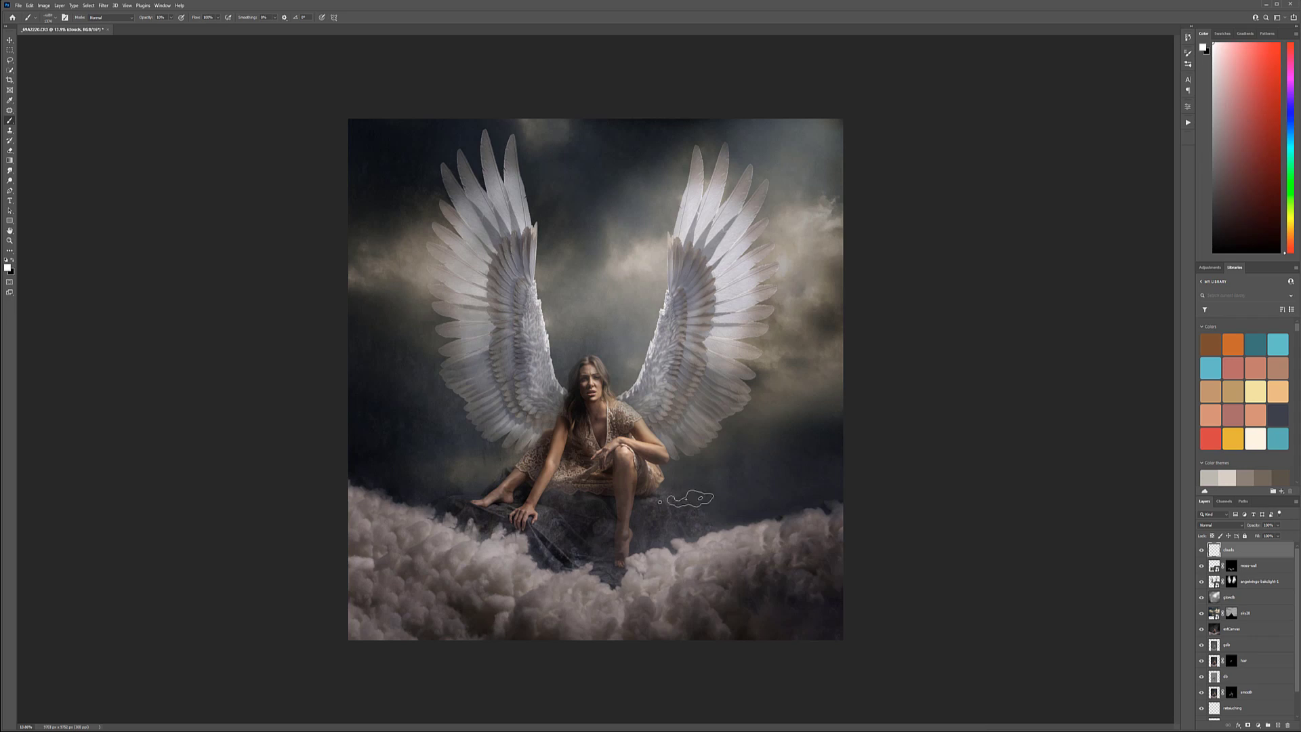
key("bracketright")
key("bracketright")
key("bracketright")
left_click(688, 484)
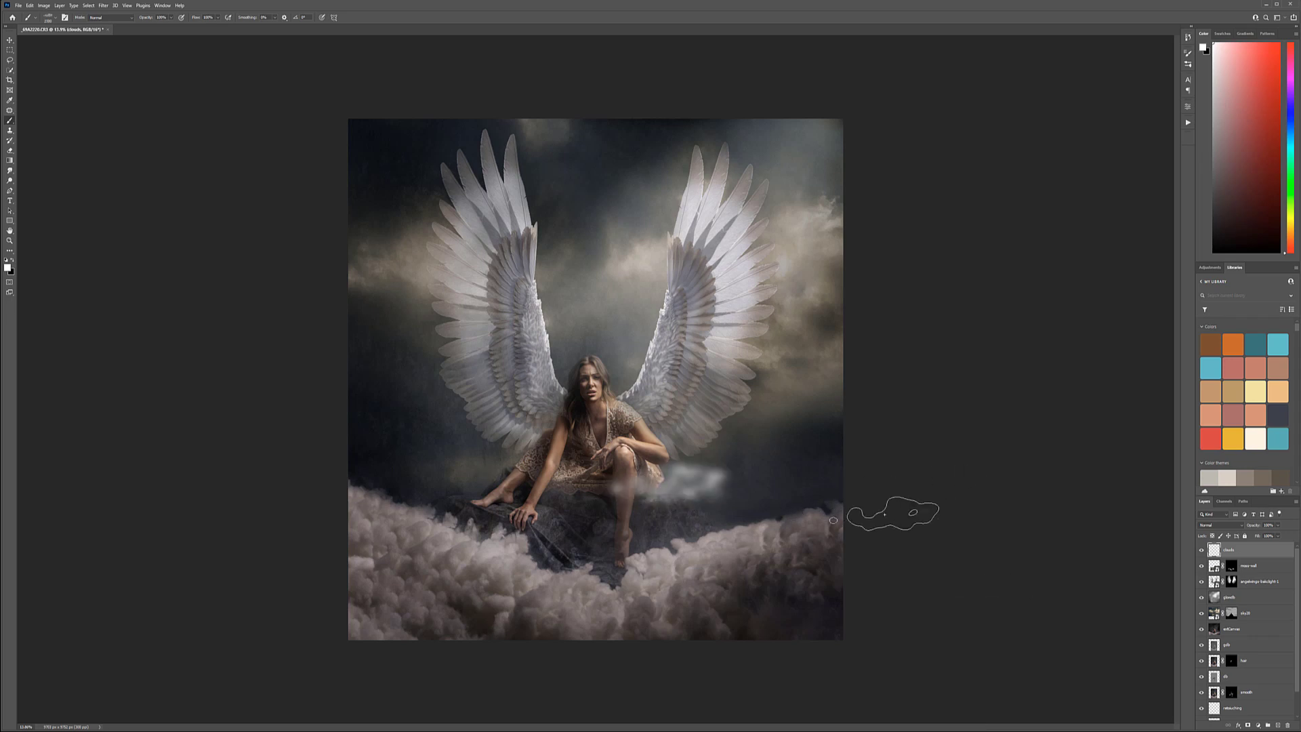
key("ctrl+z")
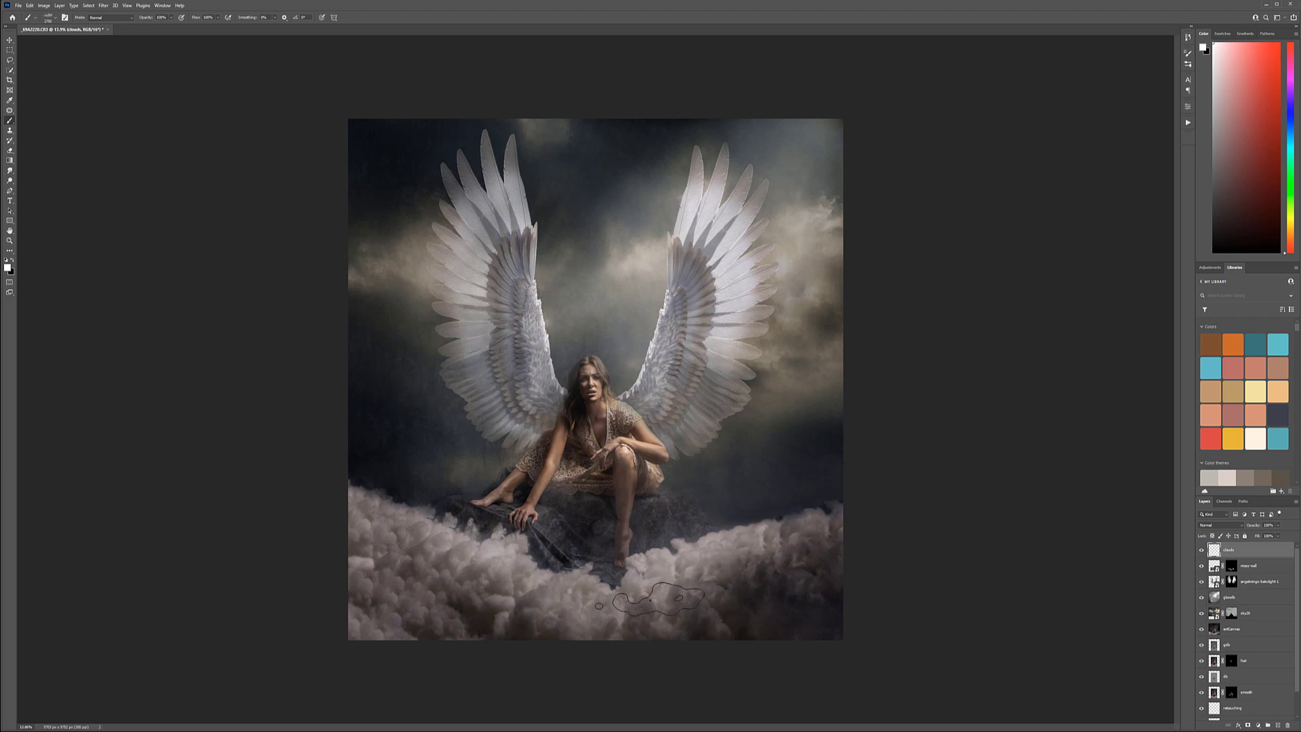
Paint fog around the lowered foot and along the adjoining cloud edge, using a smaller fog brush and a color sampled from the clouds
scroll(648, 605, "up", 5)
scroll(648, 605, "up", 4)
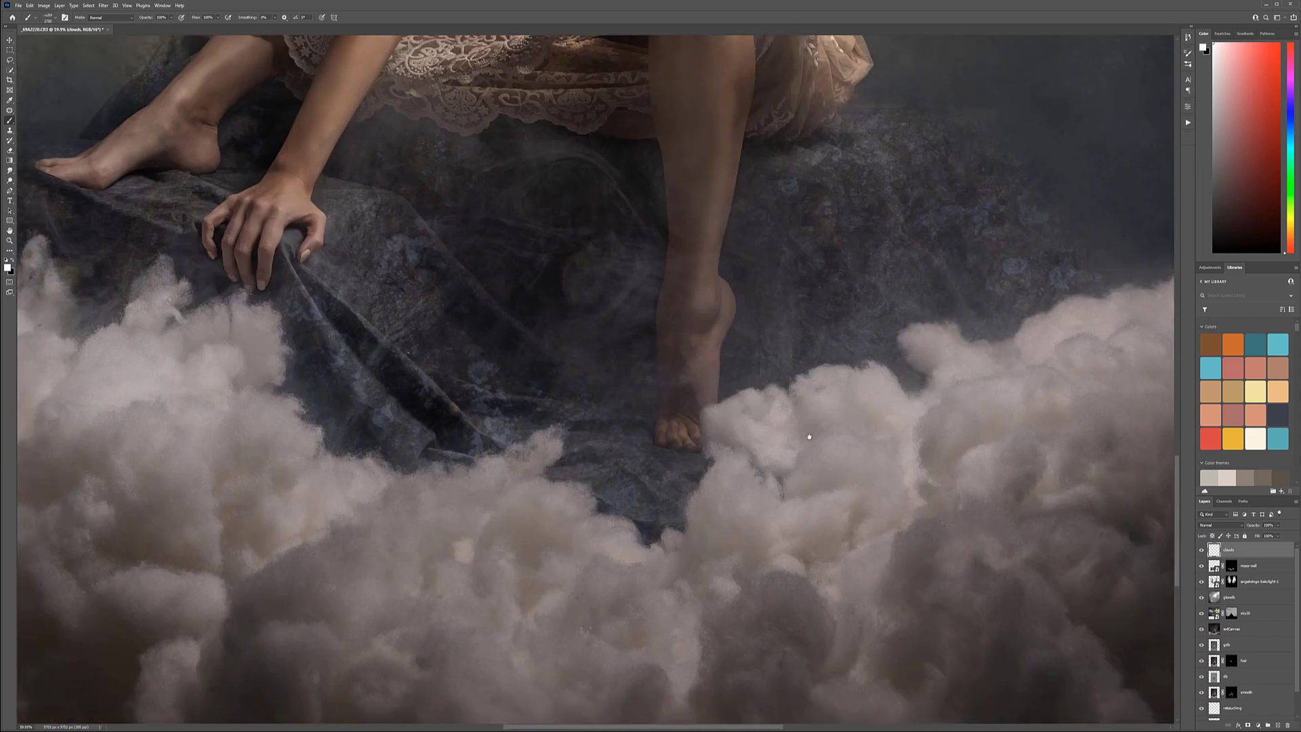
key("bracketleft")
key("bracketleft")
key("bracketleft")
key("bracketleft")
left_click(622, 434)
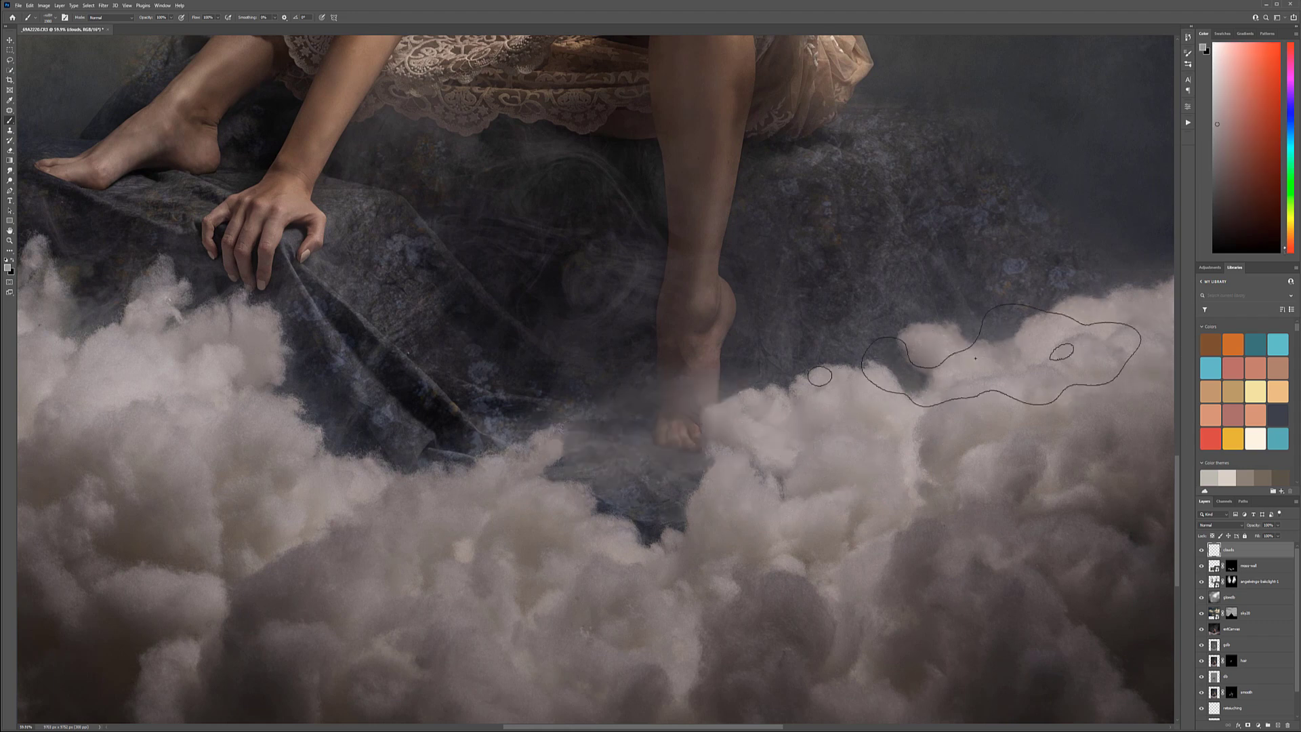
left_click(867, 364)
left_click_drag(692, 542, 881, 556)
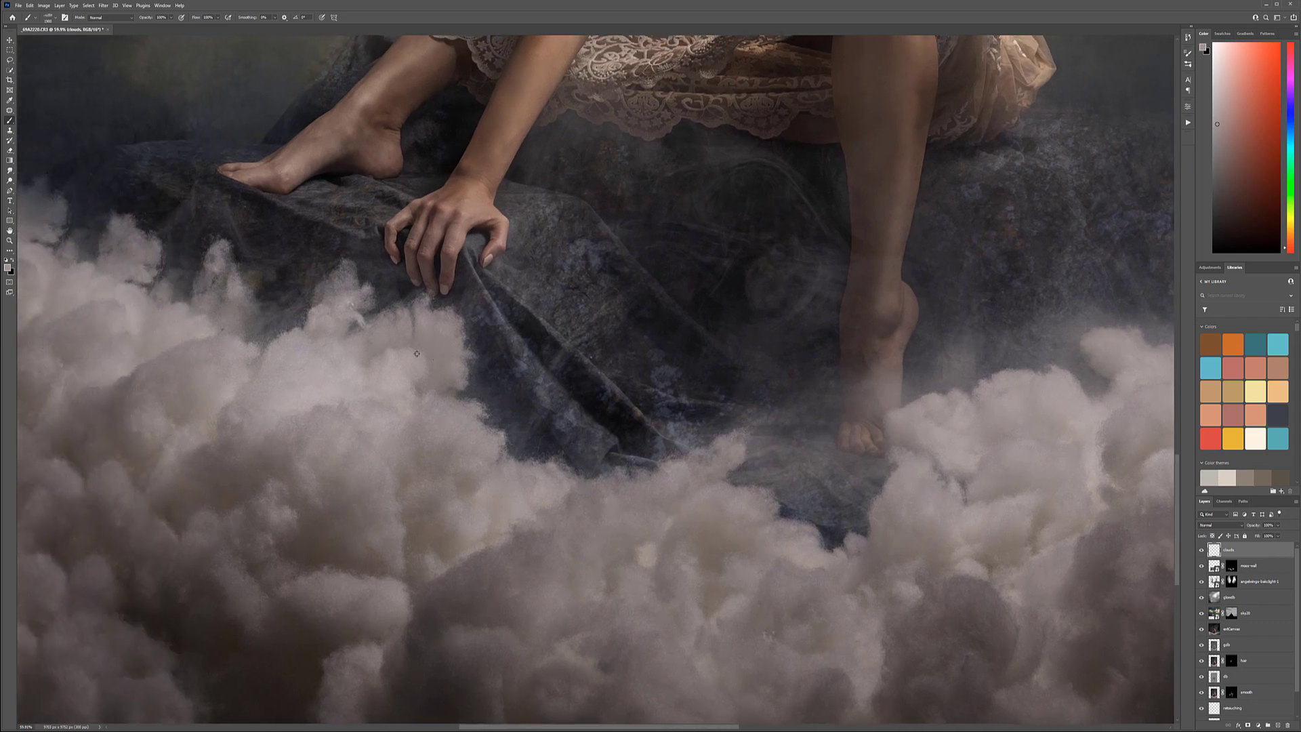
Sample the lighter cloud color near the hand and paint fog along the cloud edge on the image's left side
left_click(424, 318, "alt")
scroll(421, 280, "left", 6)
scroll(421, 279, "up", 2)
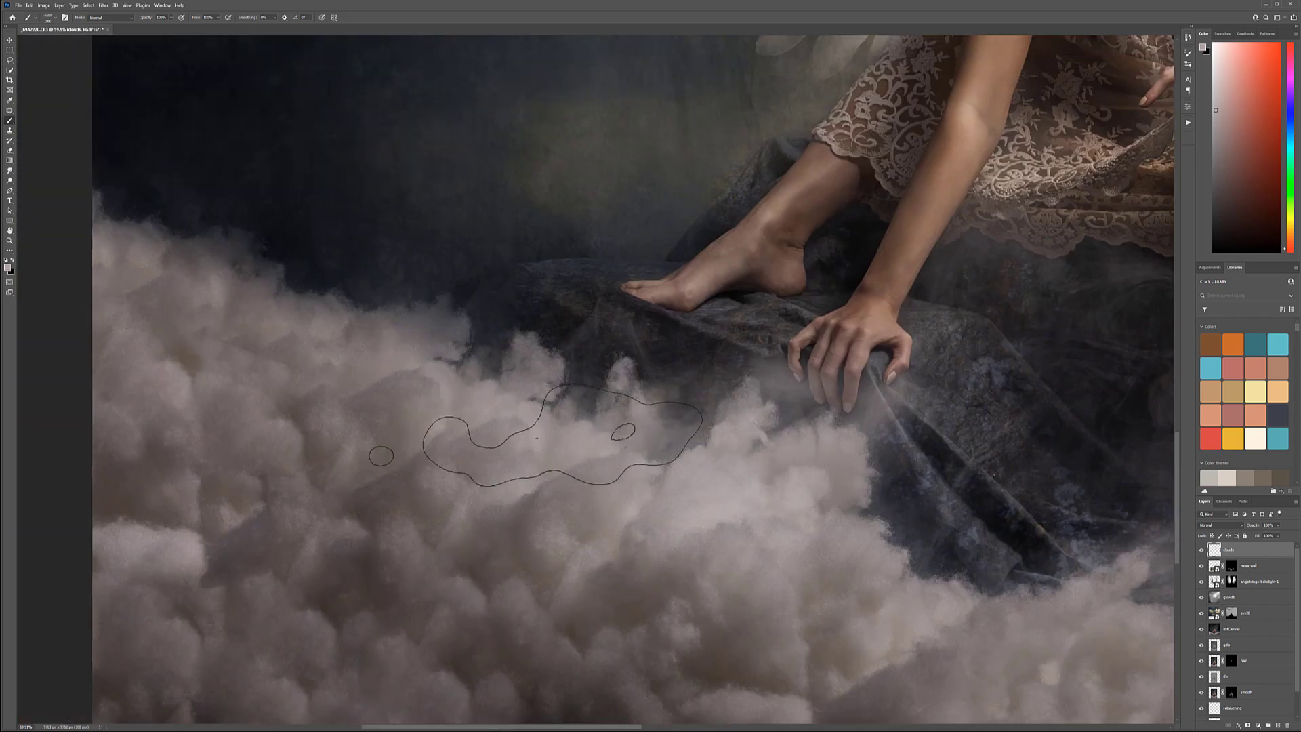
left_click(410, 360)
left_click(255, 311)
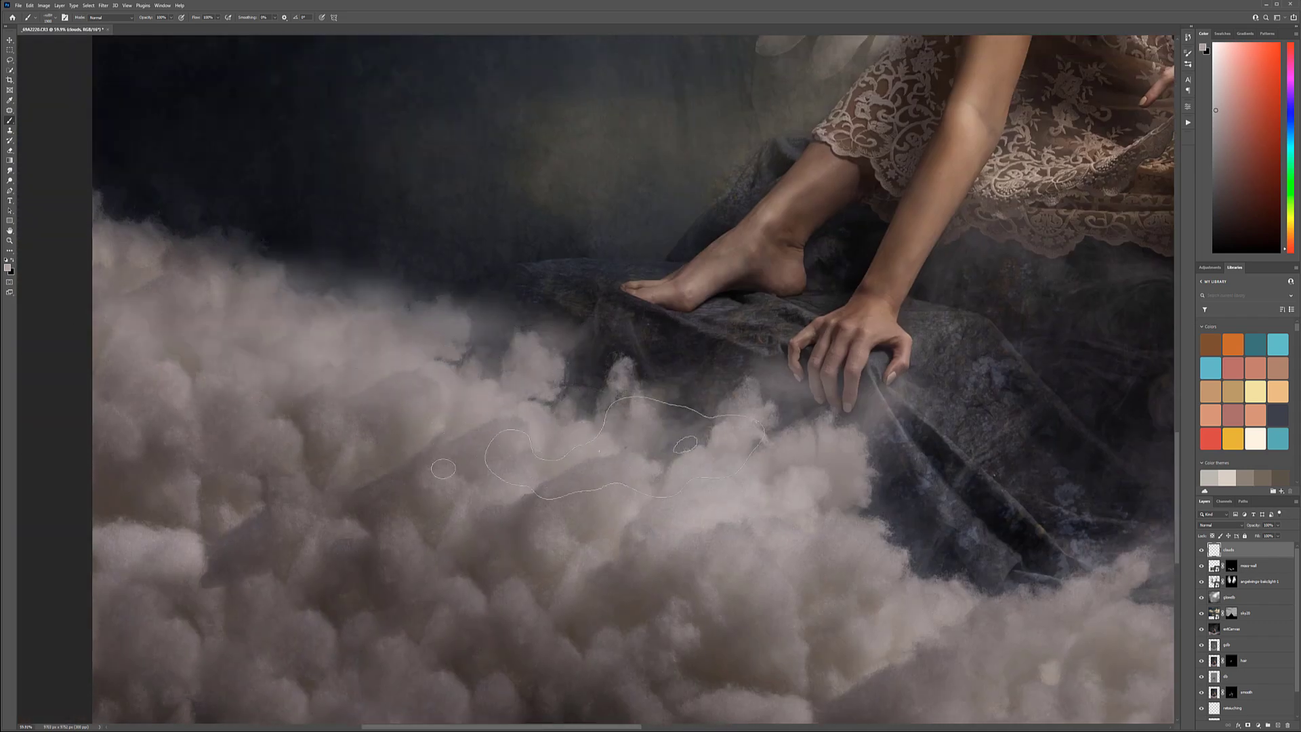
left_click(550, 413)
left_click(749, 461)
Enlarge the fog brush and paint haze over the rock around the extended foot and the resting hand
key("]")
key("]")
key("]")
key("]")
key("]")
key("]")
key("]")
key("]")
key("]")
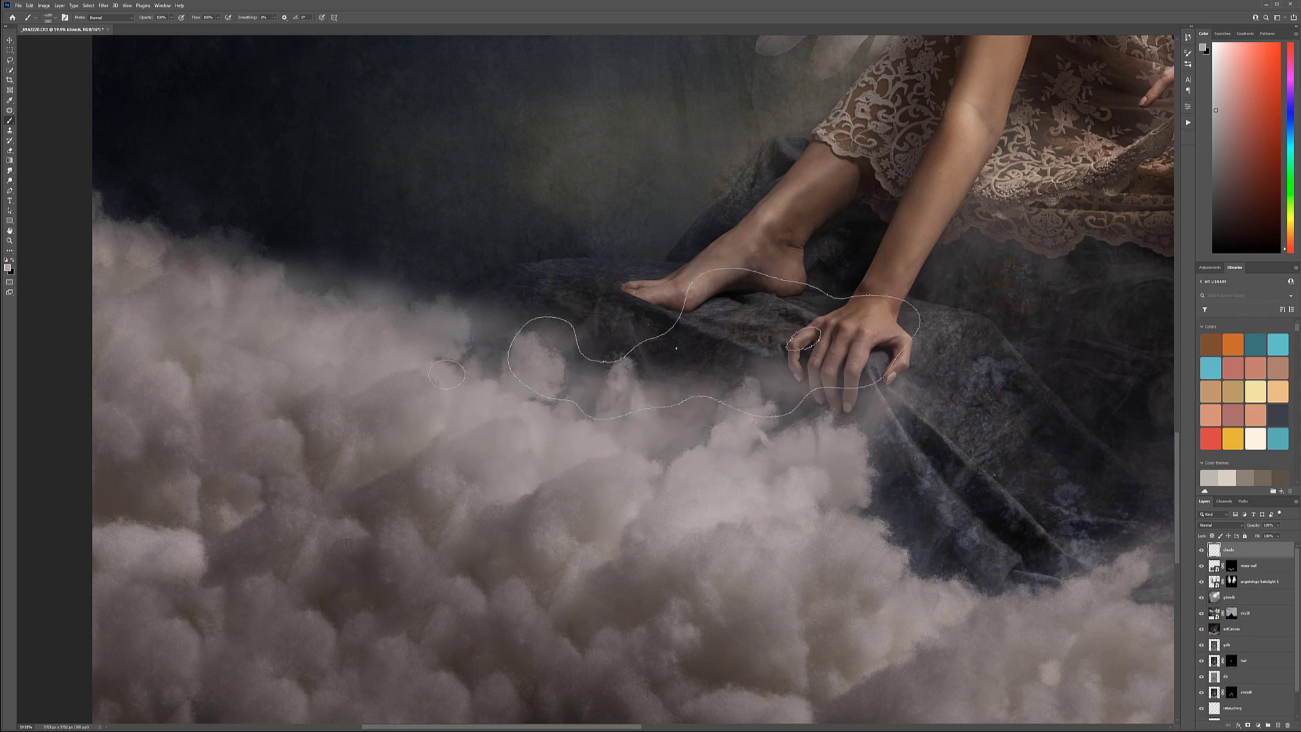
left_click(683, 338)
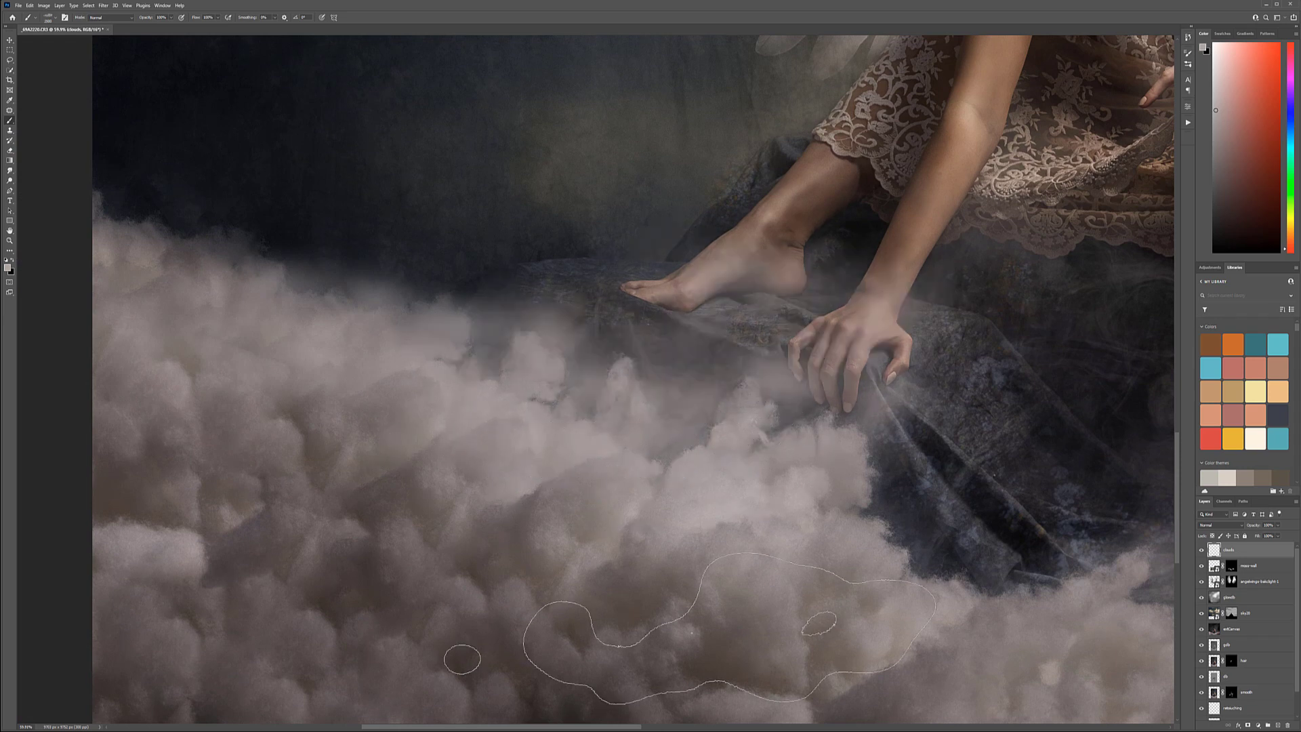
Sample darker tones from the sky and clouds and blend more fog into the rock edge and the left clouds
left_click(547, 198, "alt")
left_click(603, 342)
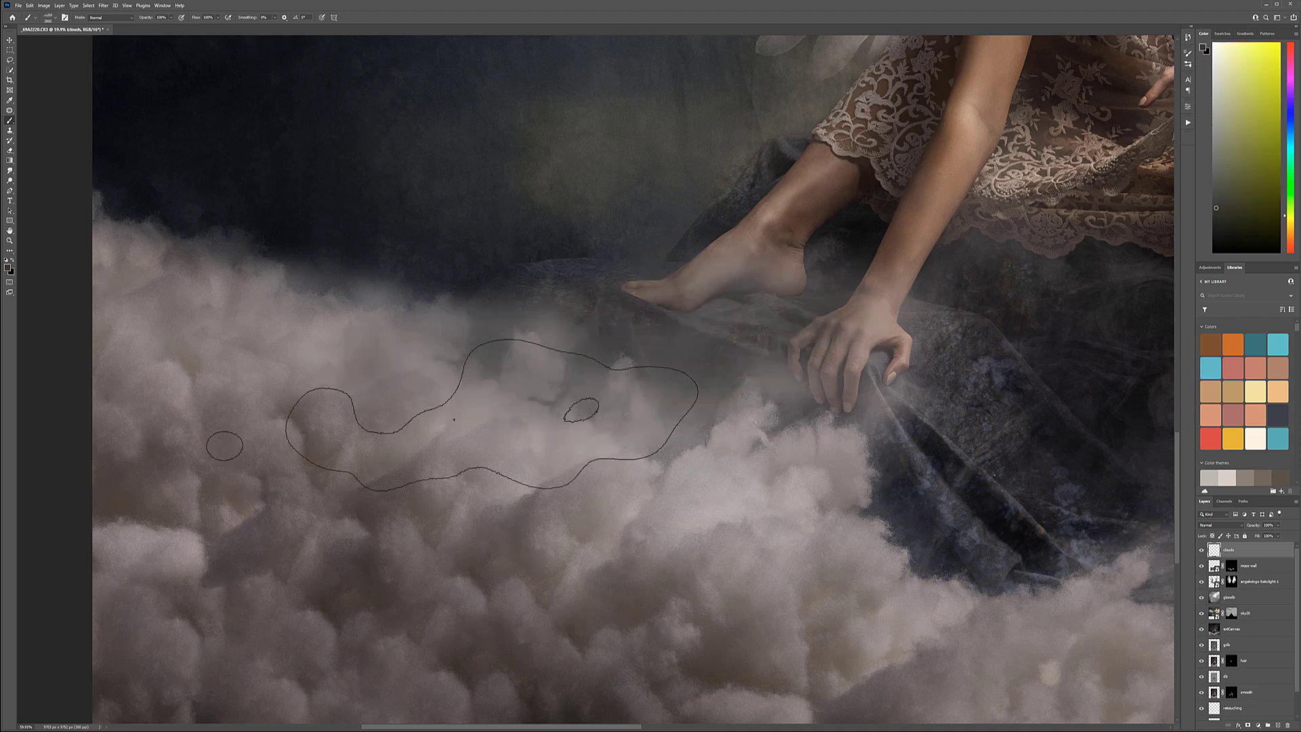
left_click(368, 504, "alt")
left_click(314, 411)
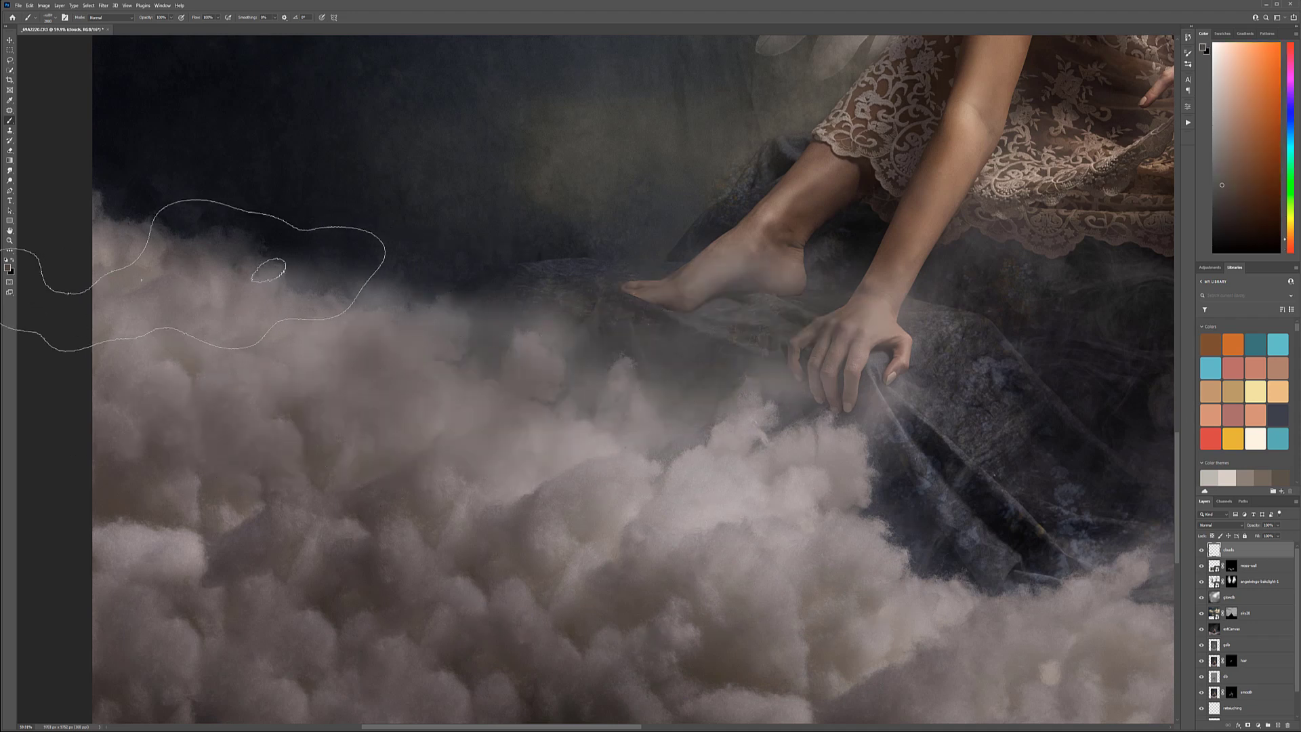
Sample the dark sky color beside the right wing and switch to a different wispy brush preset
scroll(648, 419, "down", 6)
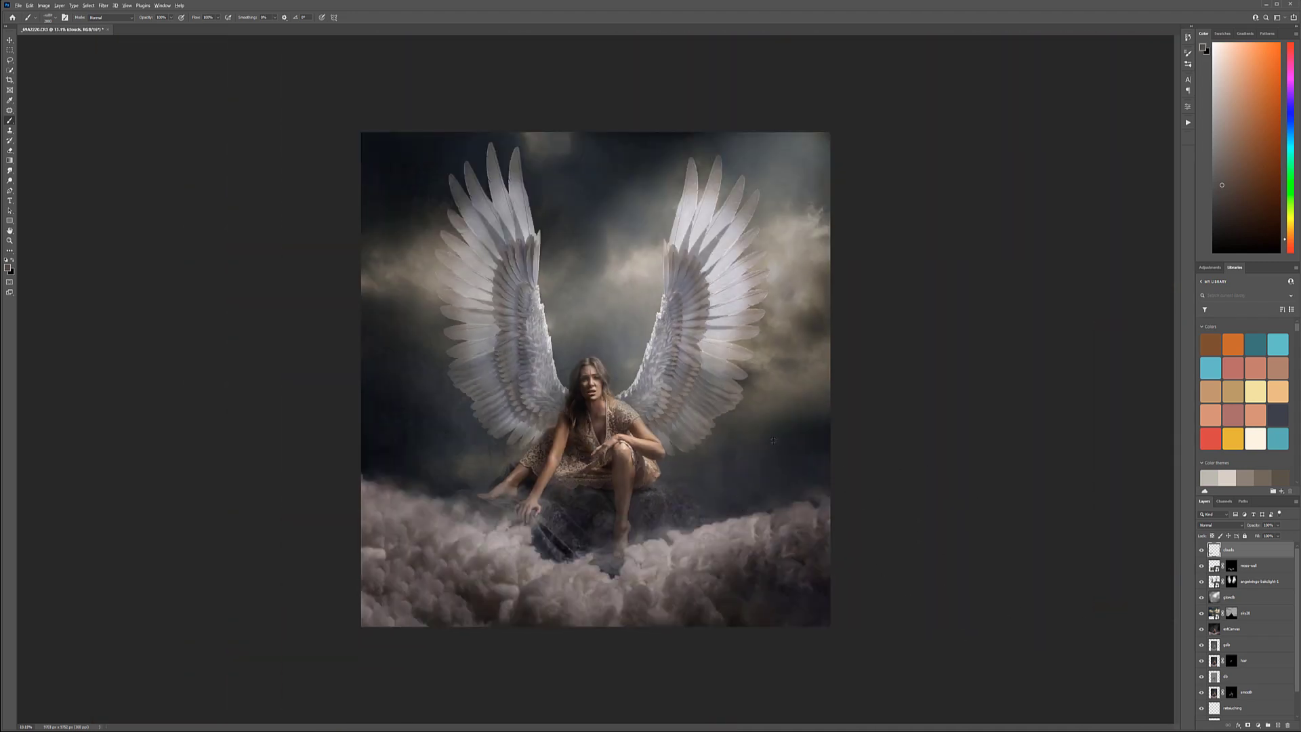
left_click(792, 394, "alt")
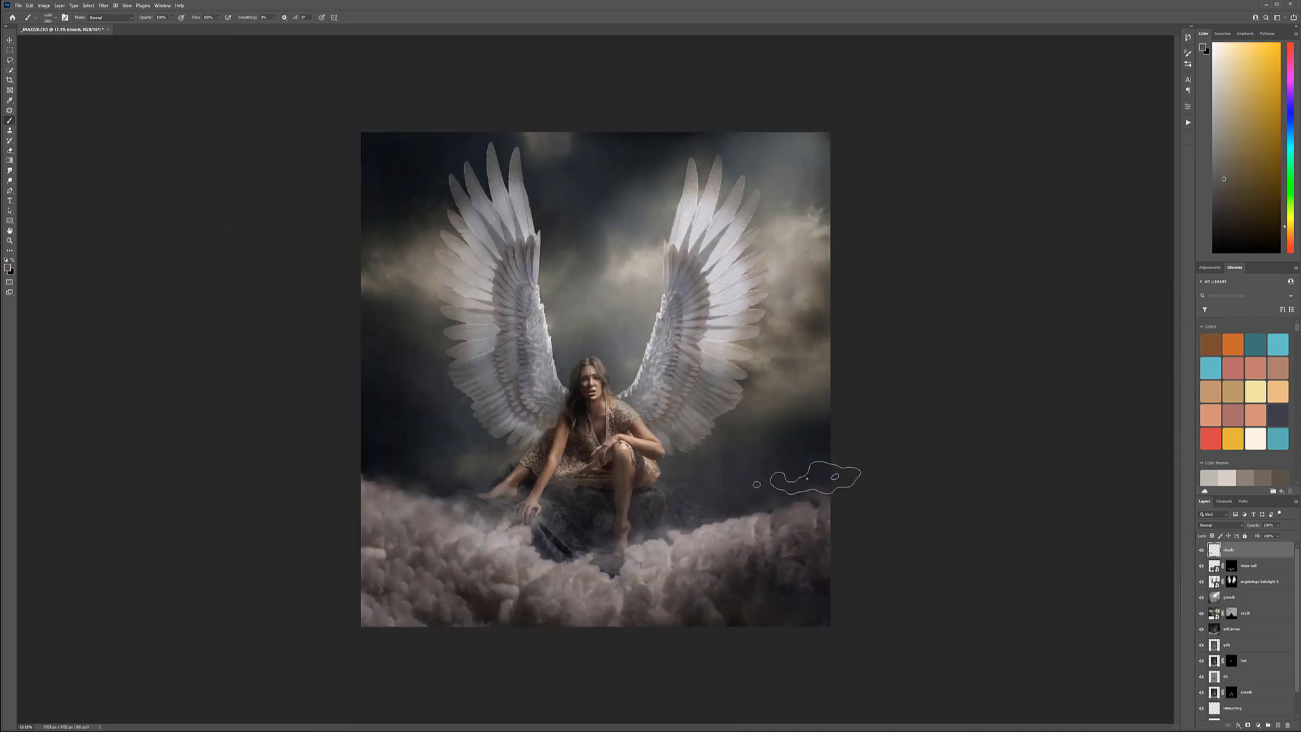
left_click(808, 434, "alt")
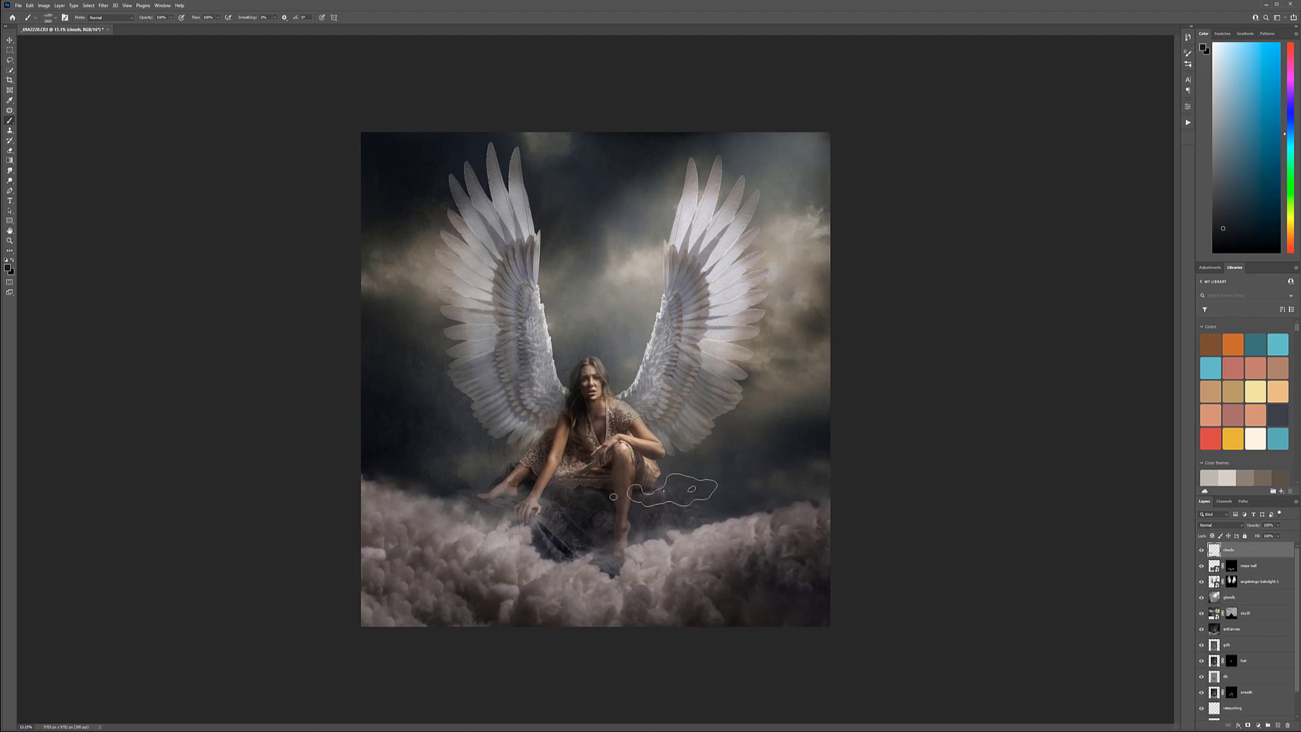
right_click(664, 500)
double_click(829, 596)
Sample the cloud color below the hand, enlarge the wispy brush and paint mist over the rock beneath the dress
scroll(588, 588, "up", 3)
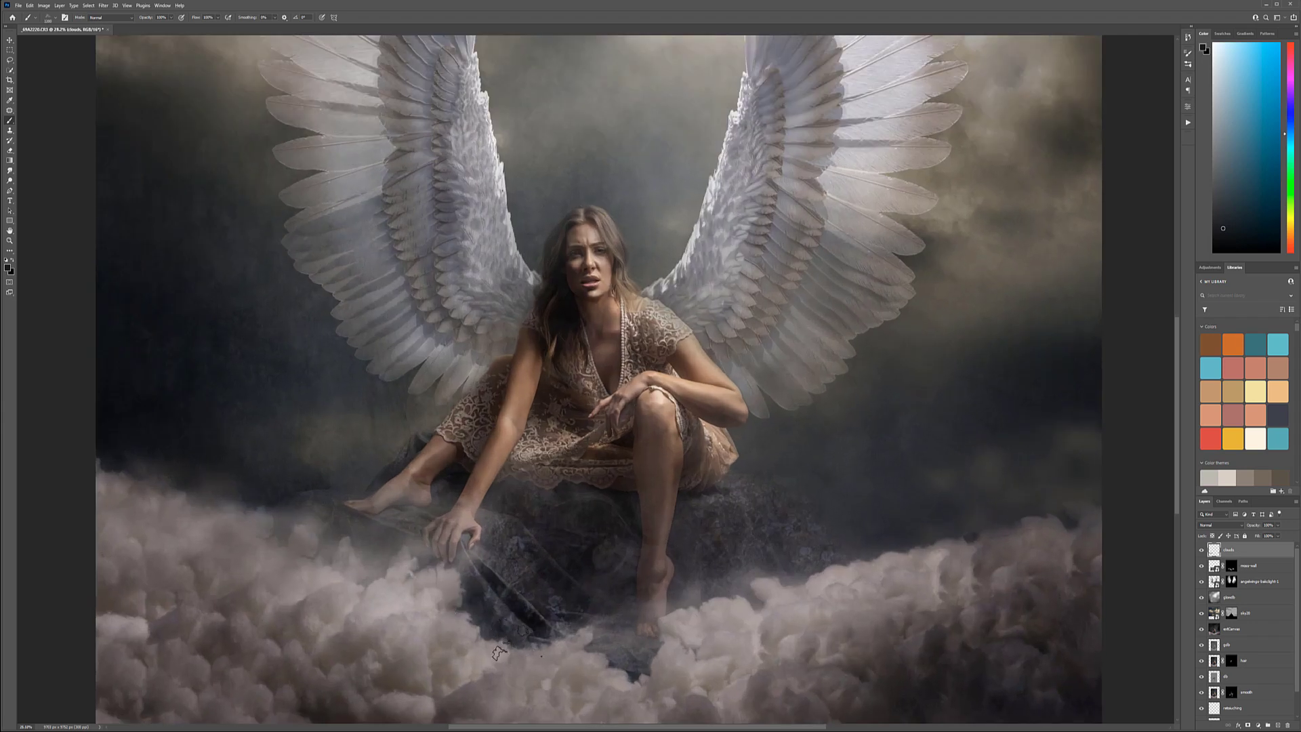
left_click(451, 578, "alt")
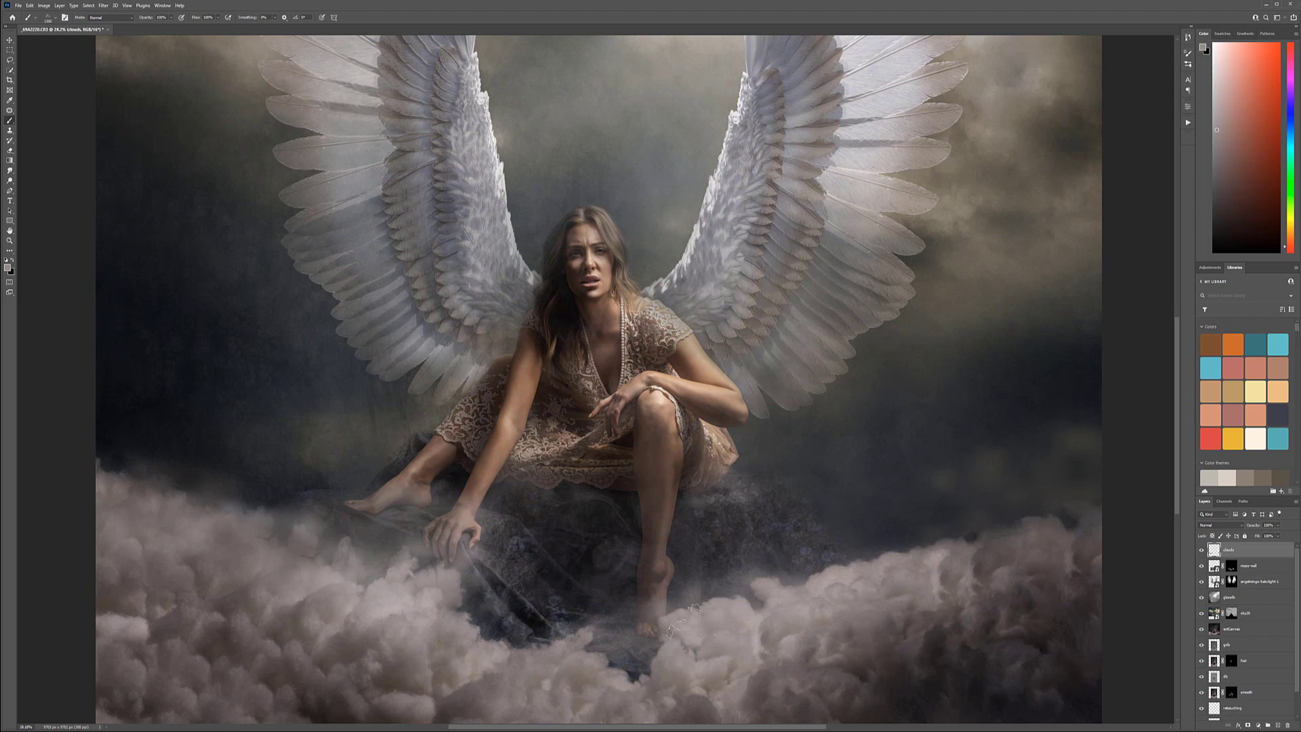
key("bracketright")
key("bracketright")
key("bracketright")
key("bracketright")
key("bracketright")
left_click(609, 498)
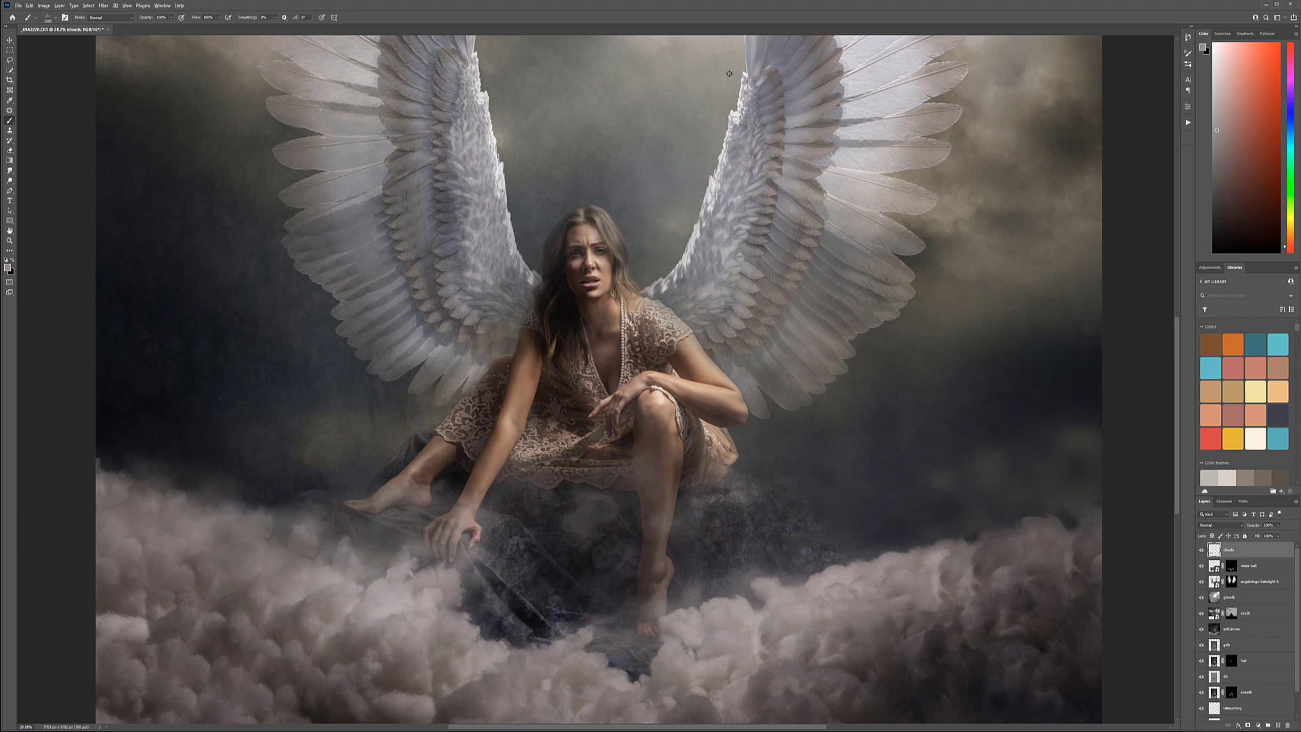
Paint mist over the outer feathers of the left wing, sampling colors from the surrounding sky and the bright cloud band
left_click(706, 89, "alt")
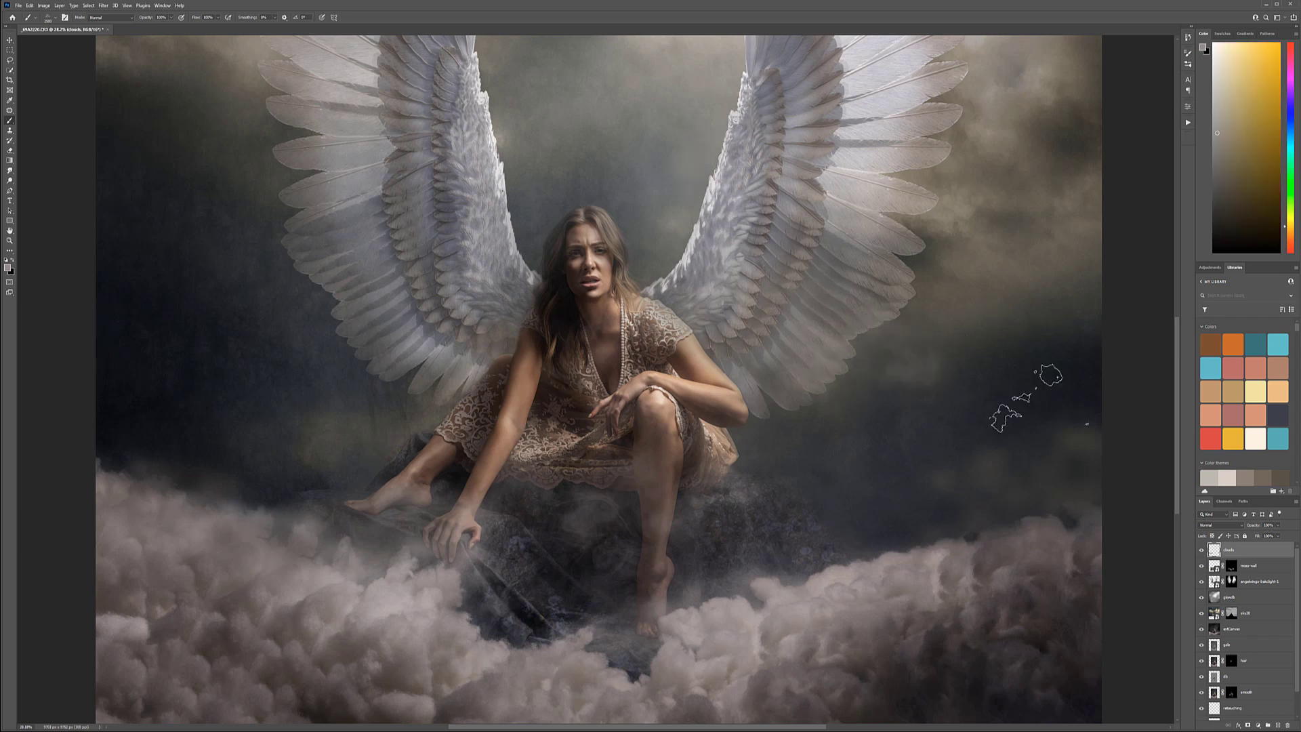
mouse_move(425, 354)
left_mouse_down()
mouse_move(716, 521)
mouse_move(765, 531)
left_mouse_up()
left_click(540, 386, "alt")
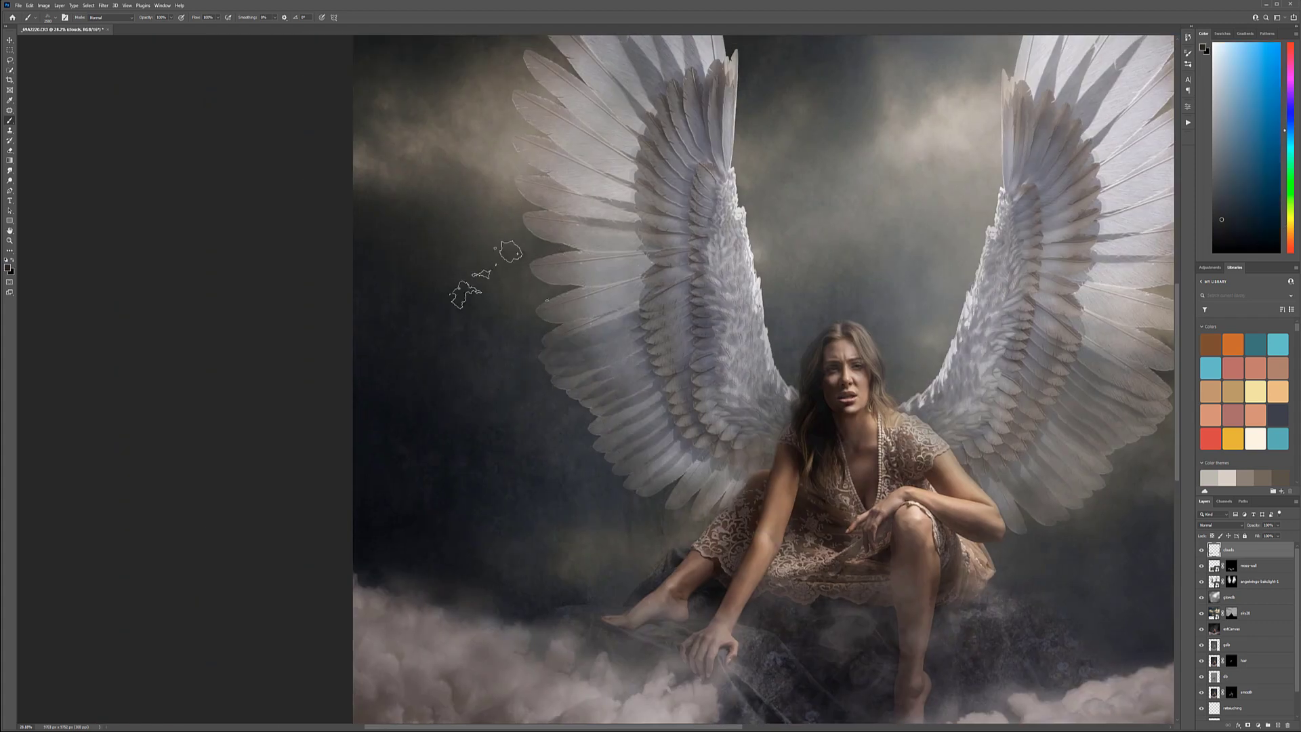
left_click_drag(577, 253, 615, 395)
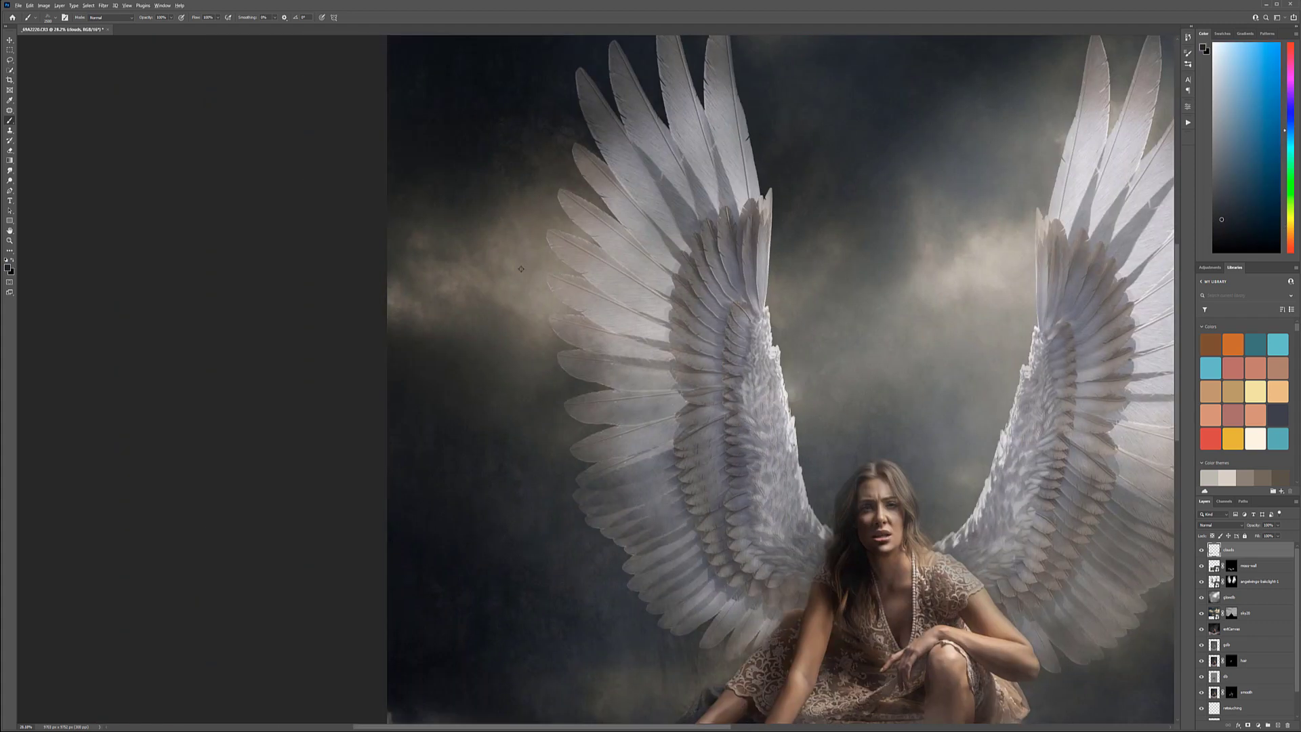
left_click(537, 294, "alt")
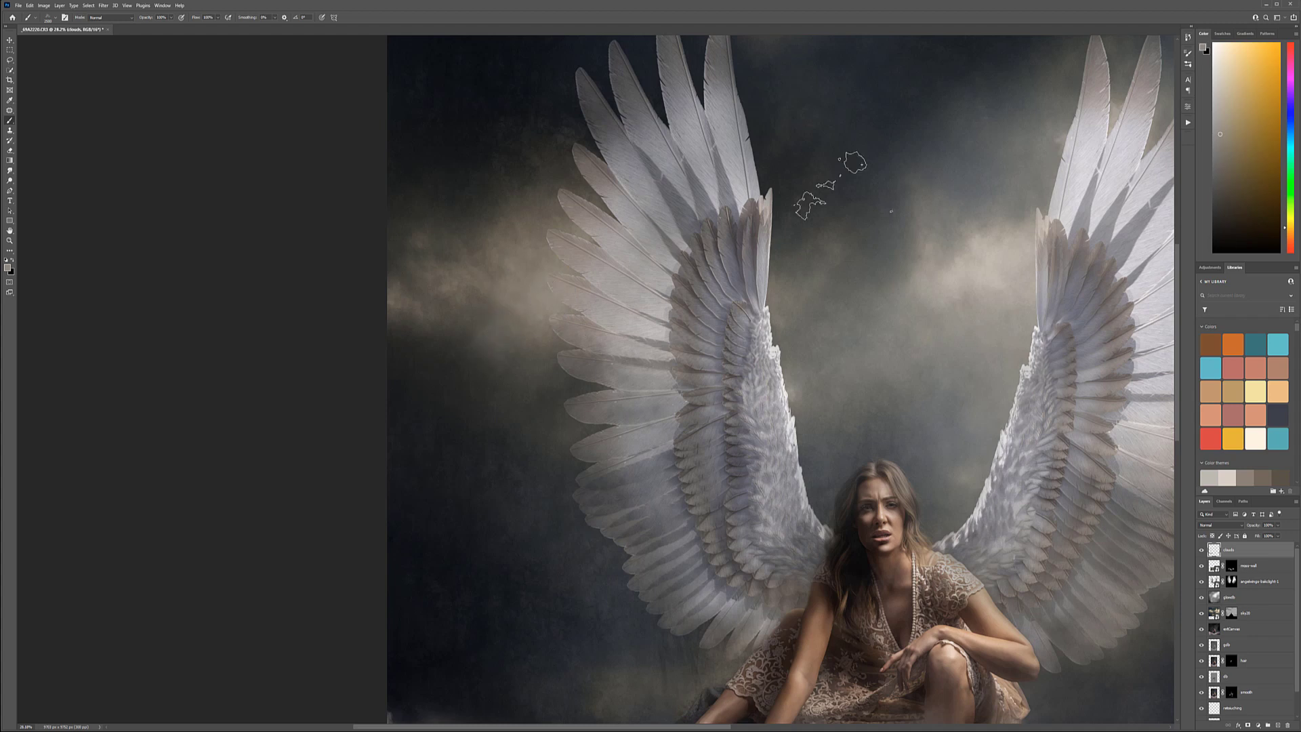
Paint mist over the sky between the wings and around the right wing's feathers, sampling colors from the surrounding clouds and dark sky
left_click(790, 293, "alt")
left_click_drag(732, 318, 593, 351)
left_click(550, 314, "alt")
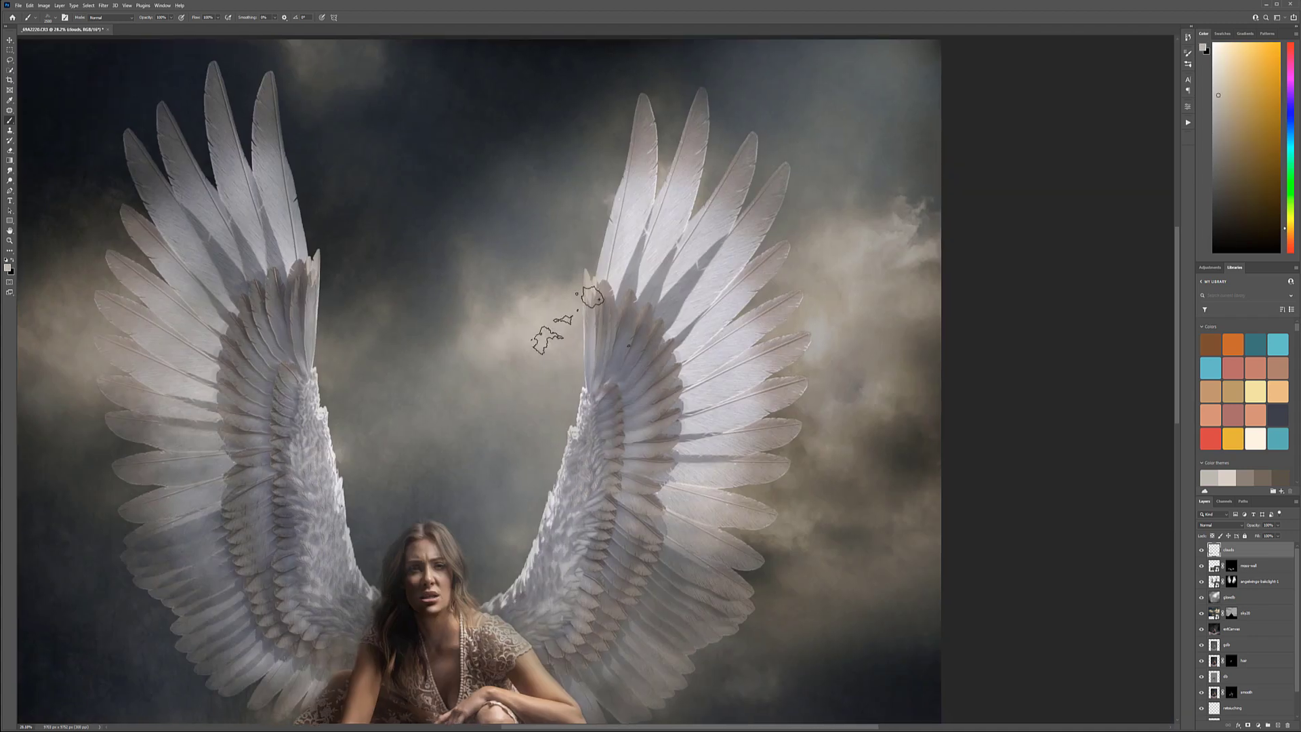
left_click_drag(795, 82, 751, 150)
left_click(750, 150, "alt")
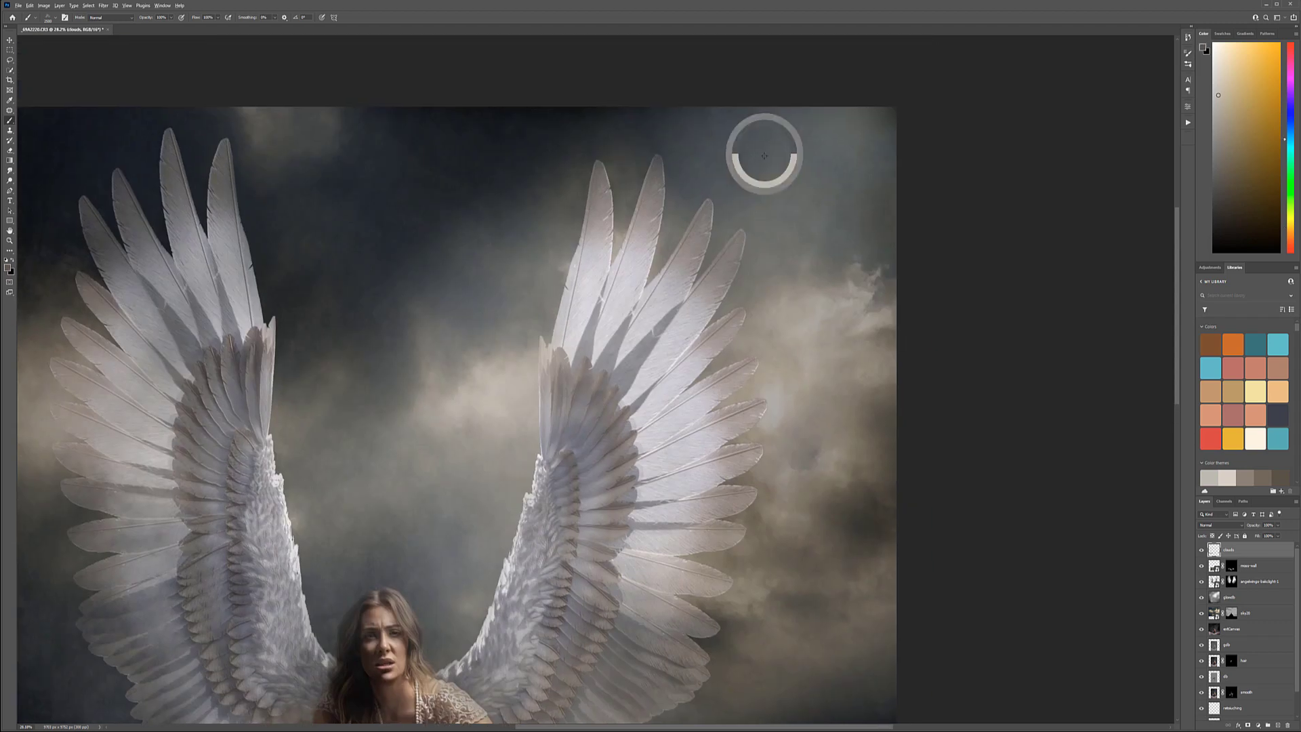
left_click_drag(861, 416, 853, 243)
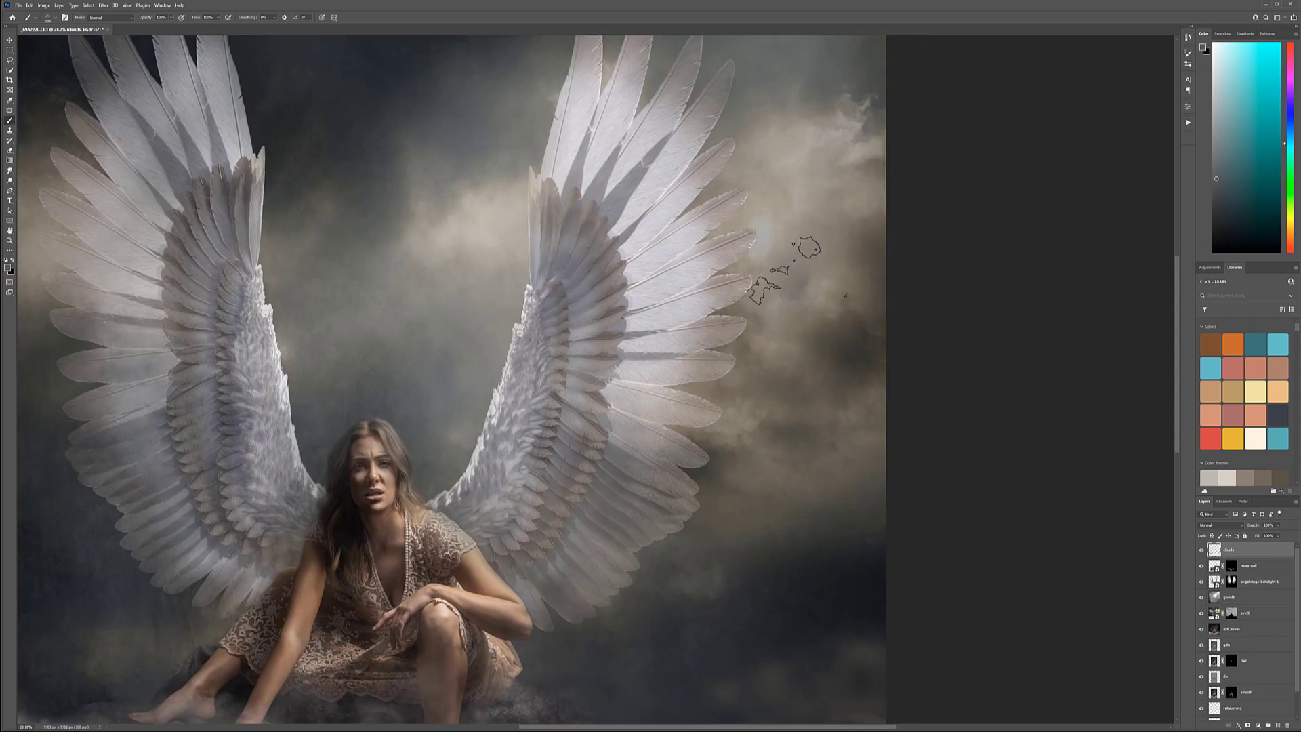
left_click(774, 231, "alt")
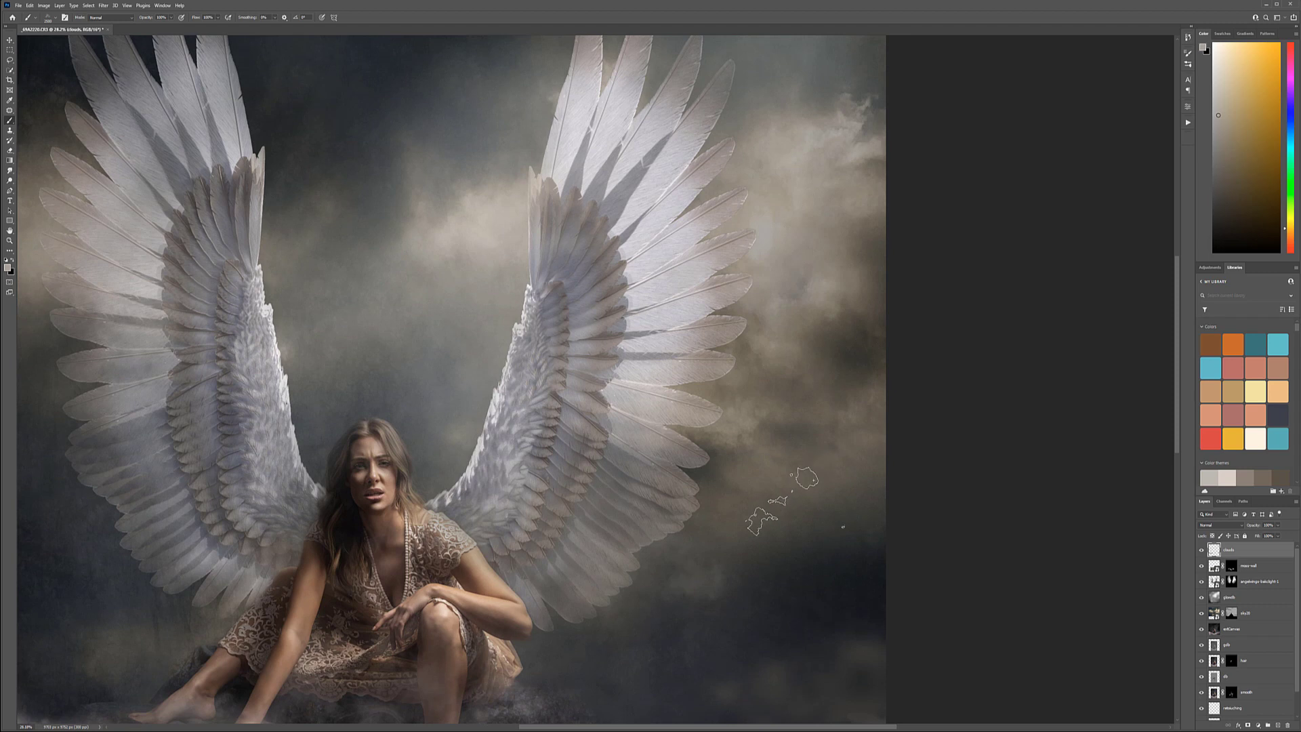
Blend mist into the dark sky below the right wing and along the right cloud edge, sampling nearby sky and cloud tones
left_click_drag(821, 454, 845, 375)
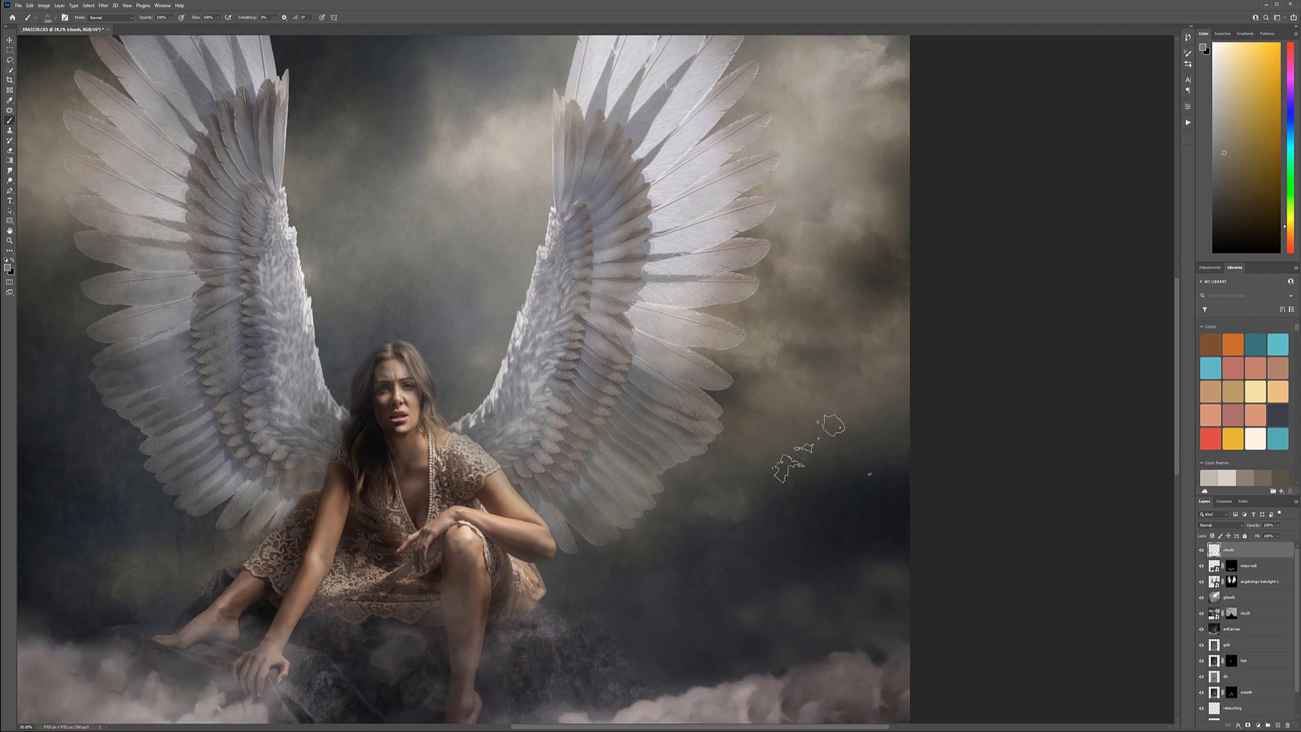
left_click_drag(787, 503, 870, 333)
left_click(787, 385, "alt")
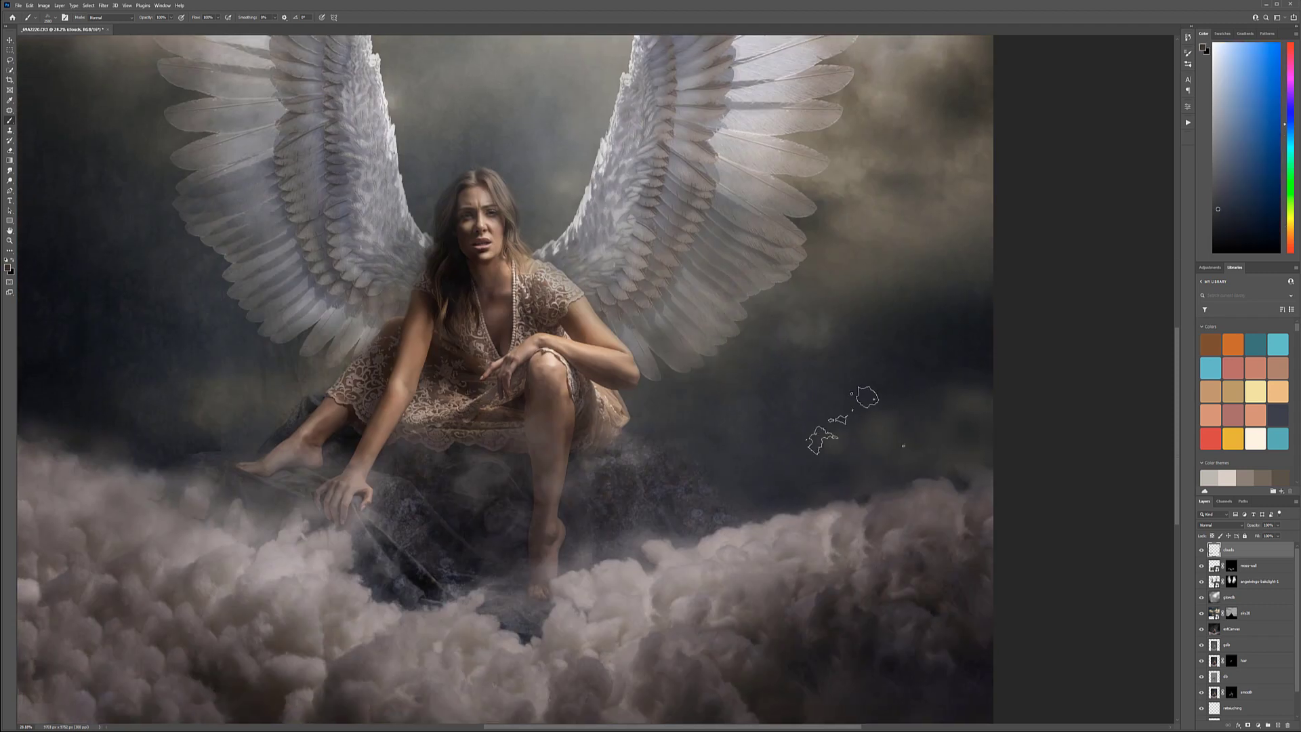
left_click(932, 498, "alt")
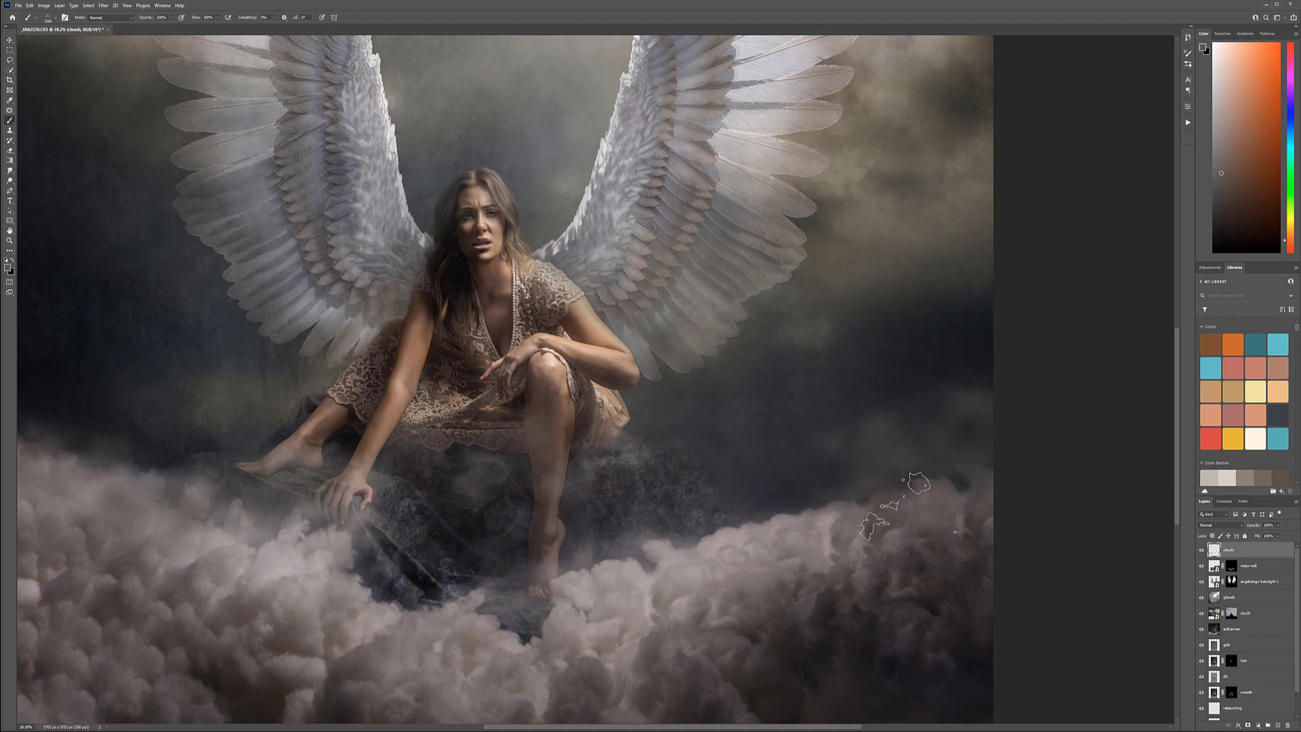
left_click_drag(847, 535, 850, 458)
left_click(937, 410, "alt")
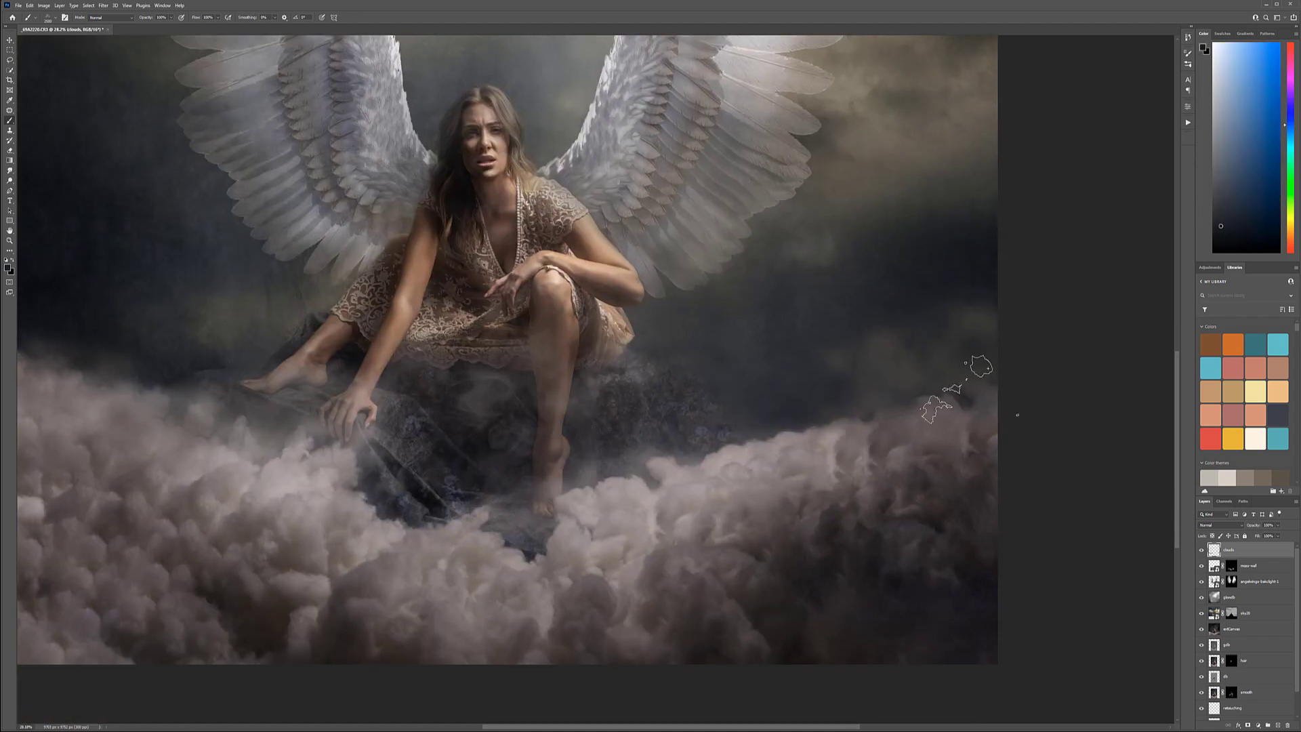
Paint fog over the right side of the rock and the adjoining clouds, sampling tones from the clouds and dark background
left_click_drag(779, 410, 862, 325)
left_click(862, 325, "alt")
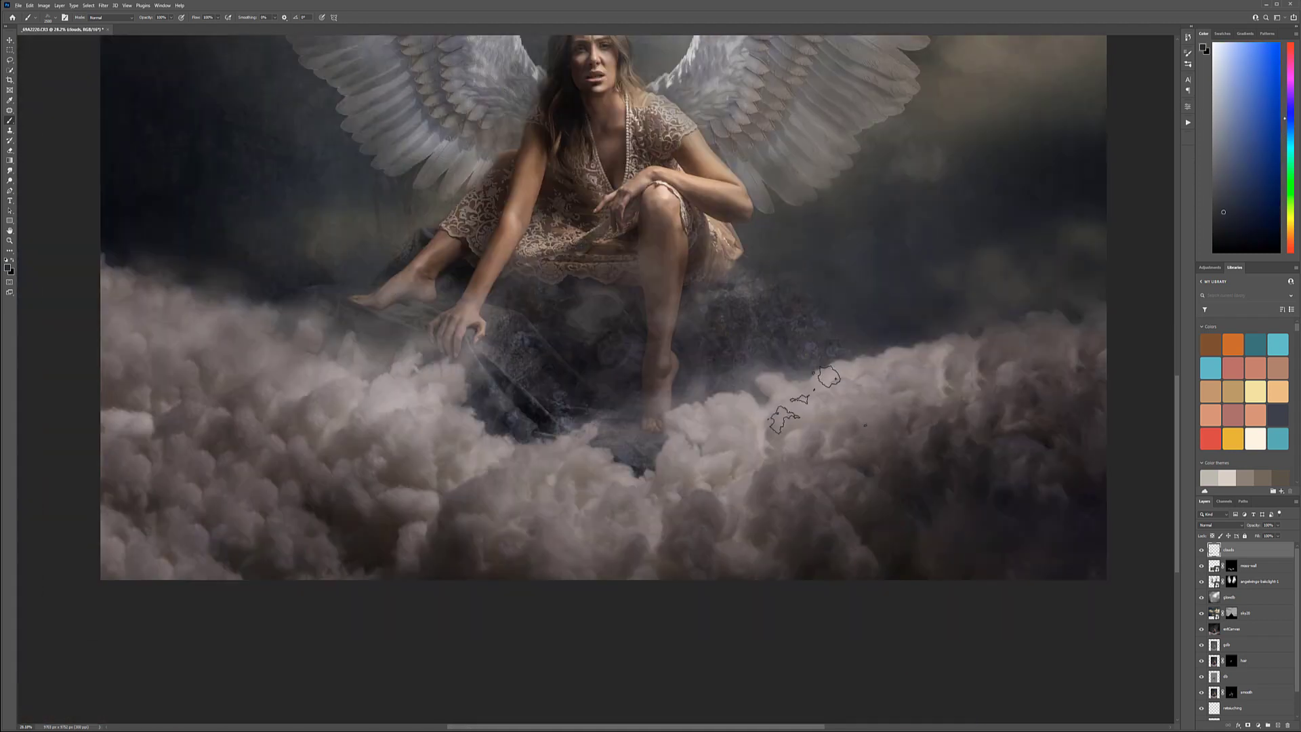
left_click_drag(837, 378, 847, 305)
left_click(872, 377, "alt")
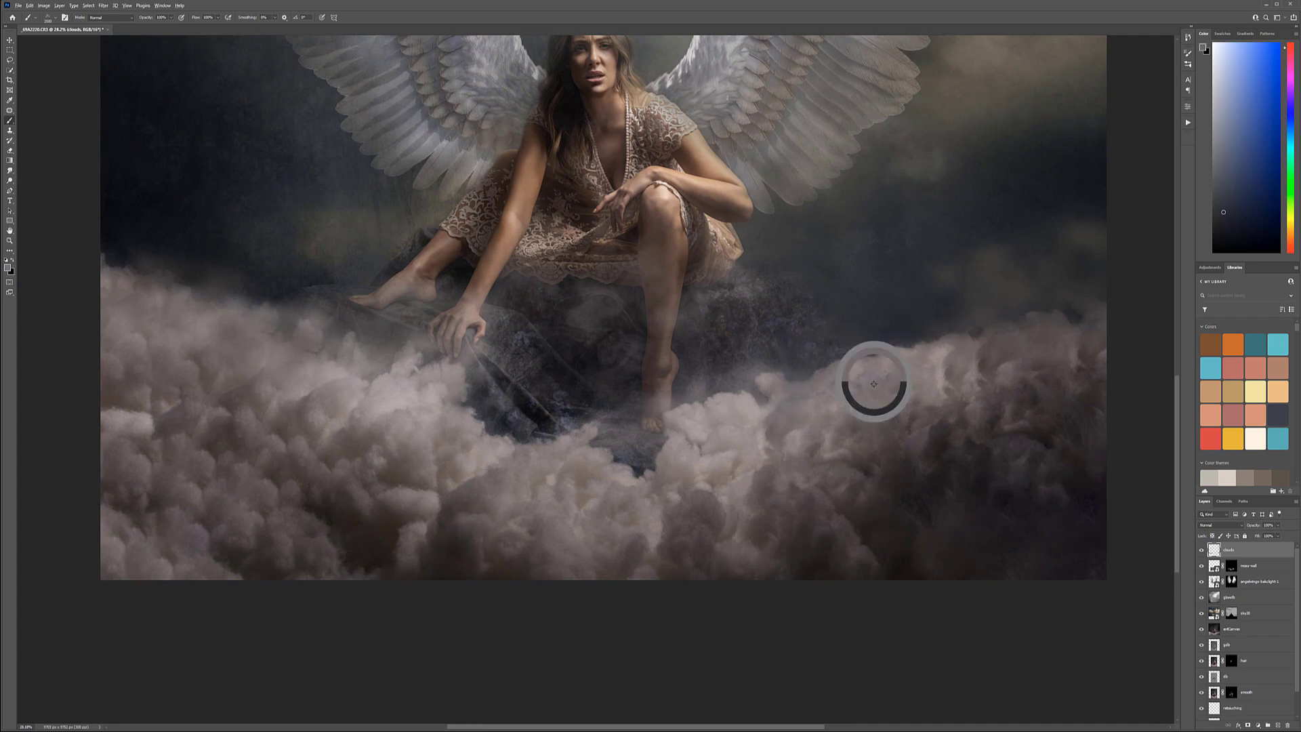
left_click(733, 298)
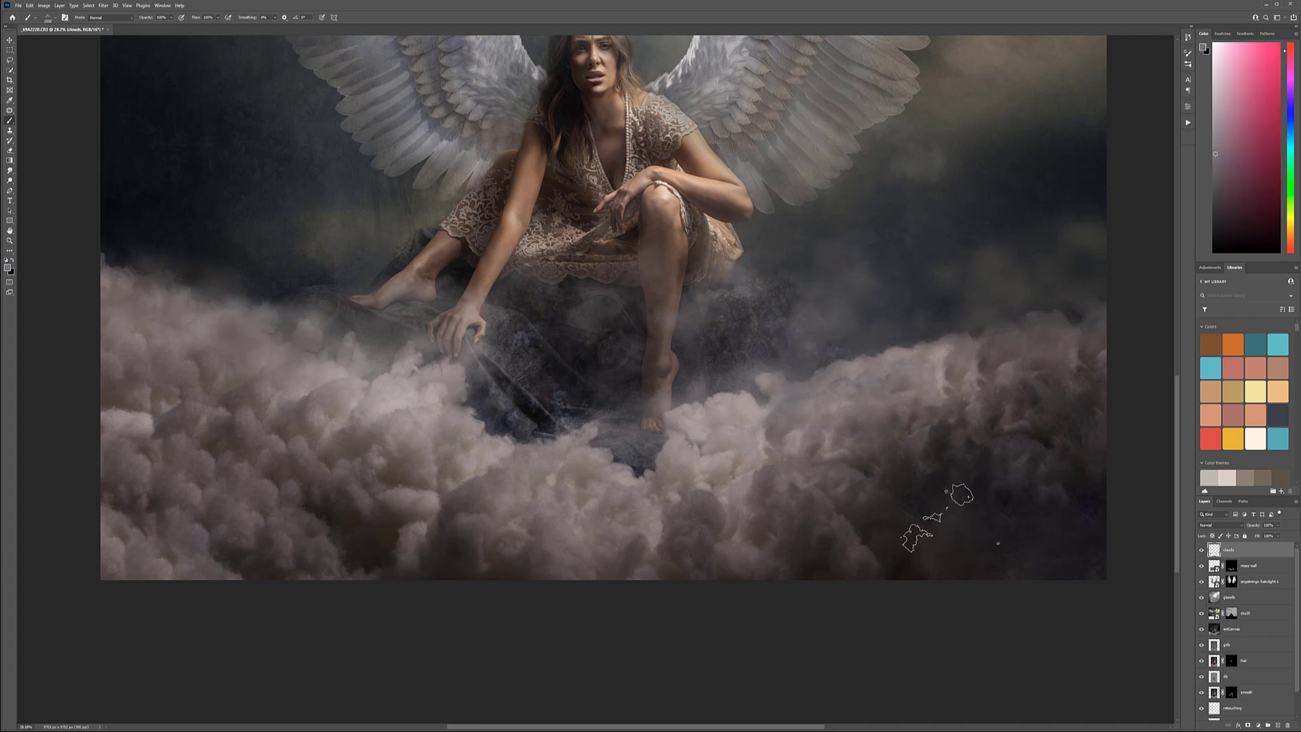
left_click(705, 256)
left_click_drag(787, 377, 887, 401)
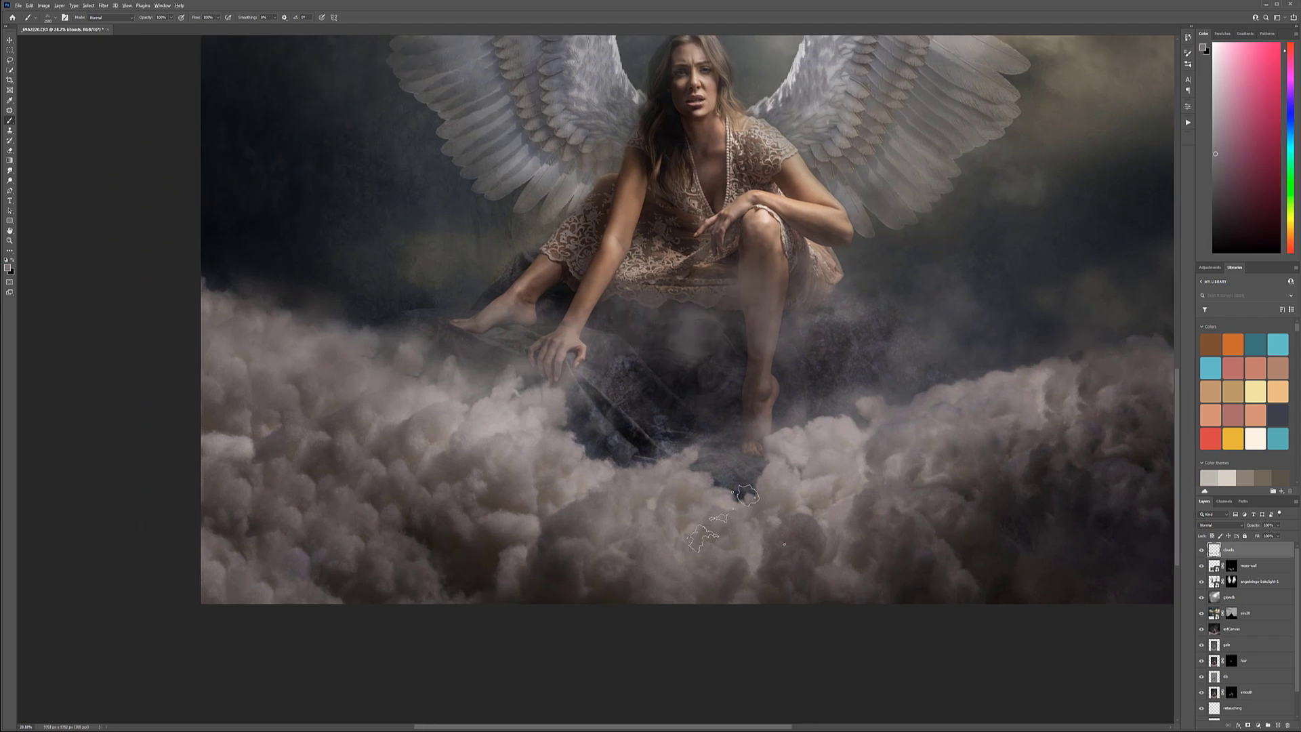
Sample dark rock and light cloud tones and blend mist over the rock between the hand and the lower foot
left_click(699, 449)
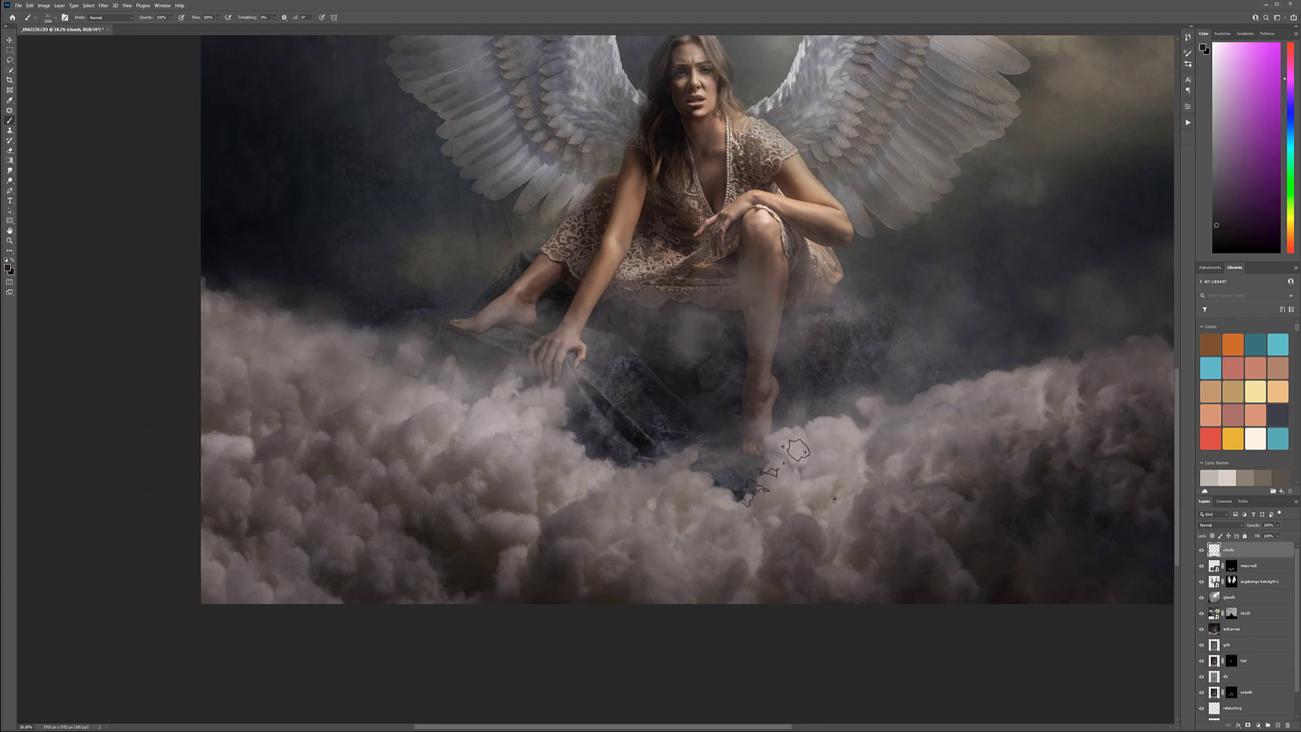
left_click(786, 476)
left_click(774, 559)
left_click(631, 496)
left_click(552, 380)
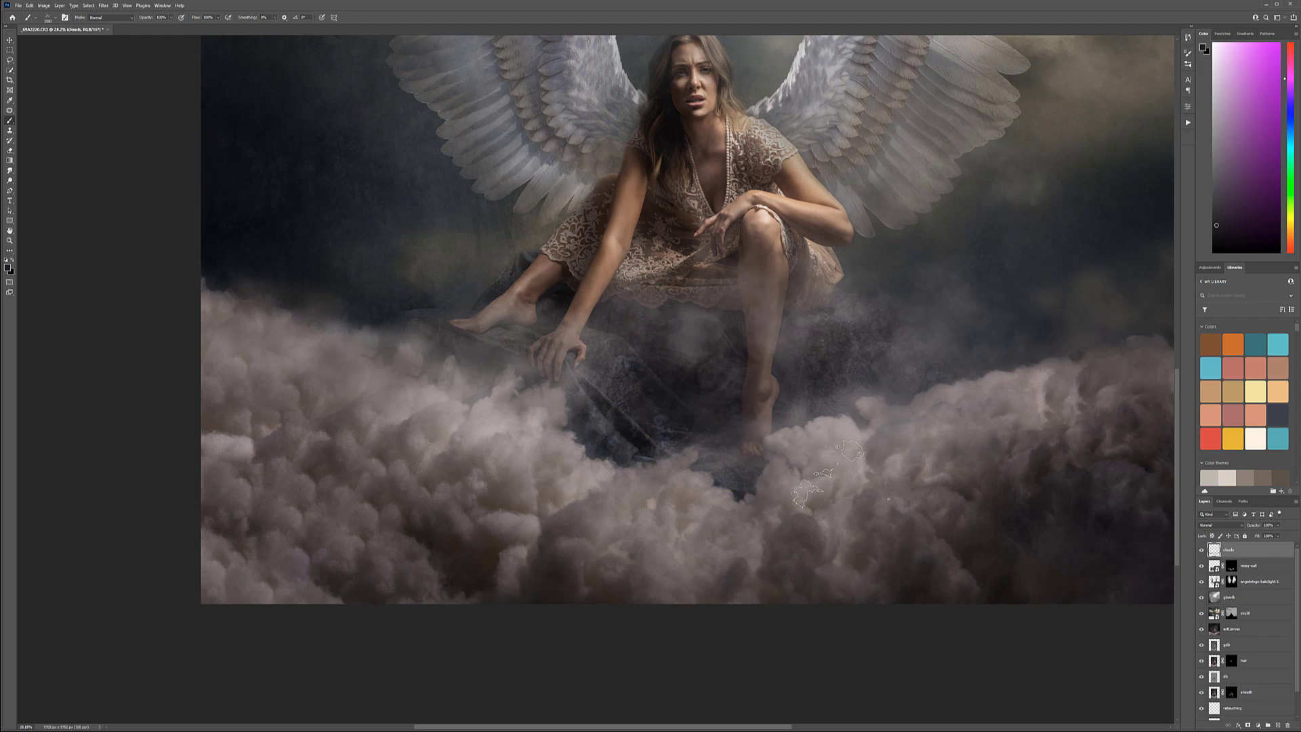
left_click_drag(721, 430, 844, 474)
left_click(646, 462, "alt")
left_click(655, 414)
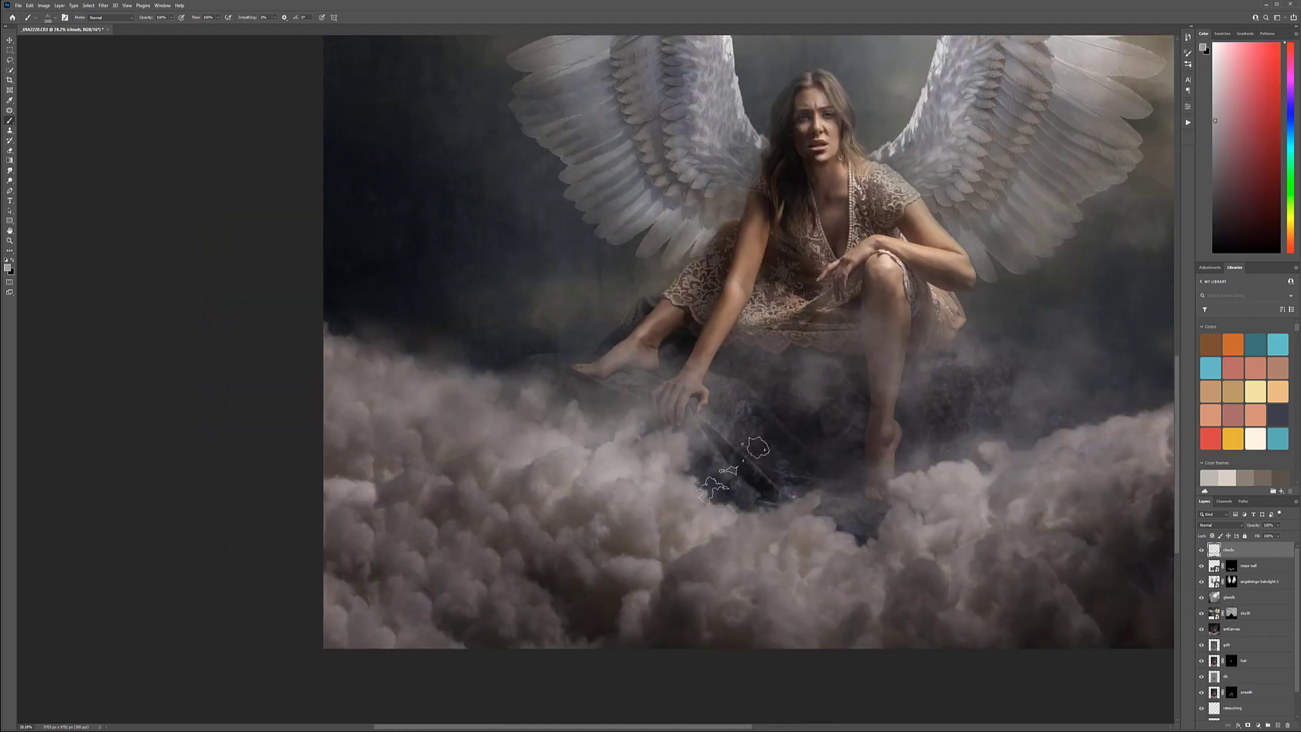
Soften the rock's lower edge with mist in colors sampled from the clouds beneath the woman
left_click(548, 387)
scroll(755, 527, "down", 3)
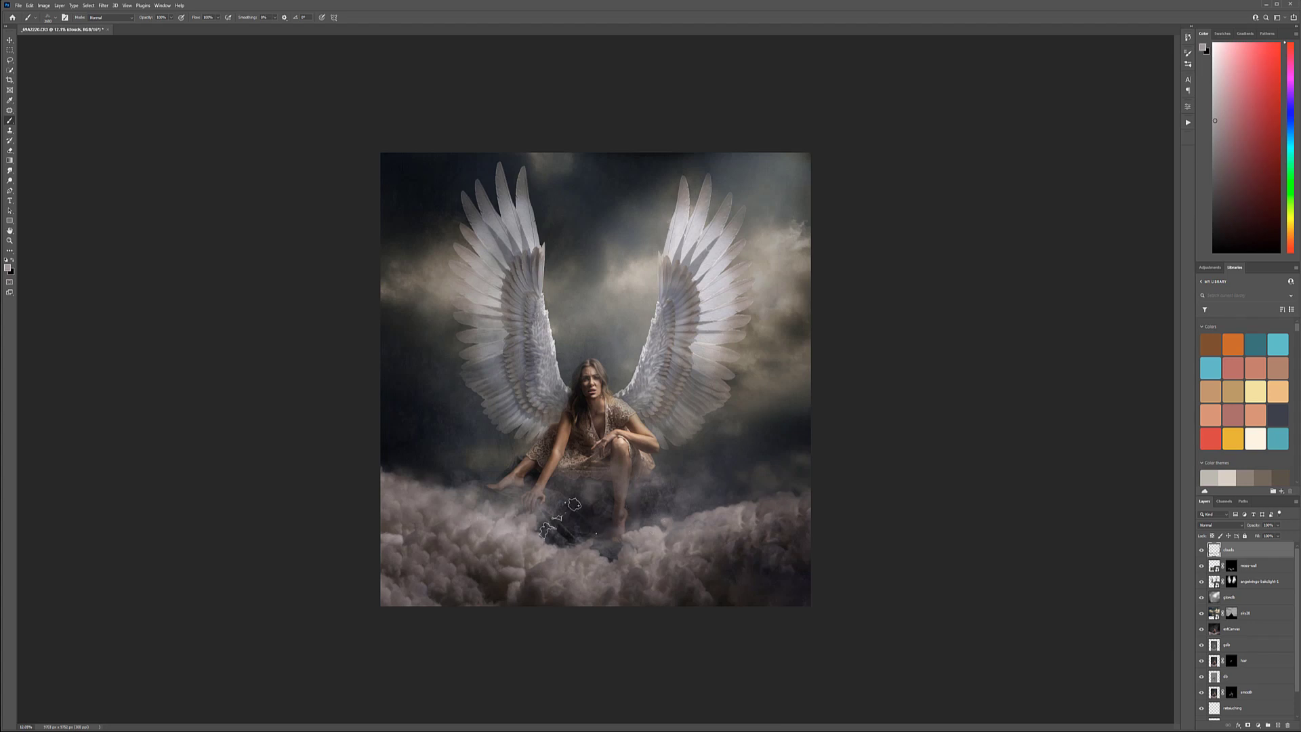
left_click(570, 563, "alt")
left_click(558, 527)
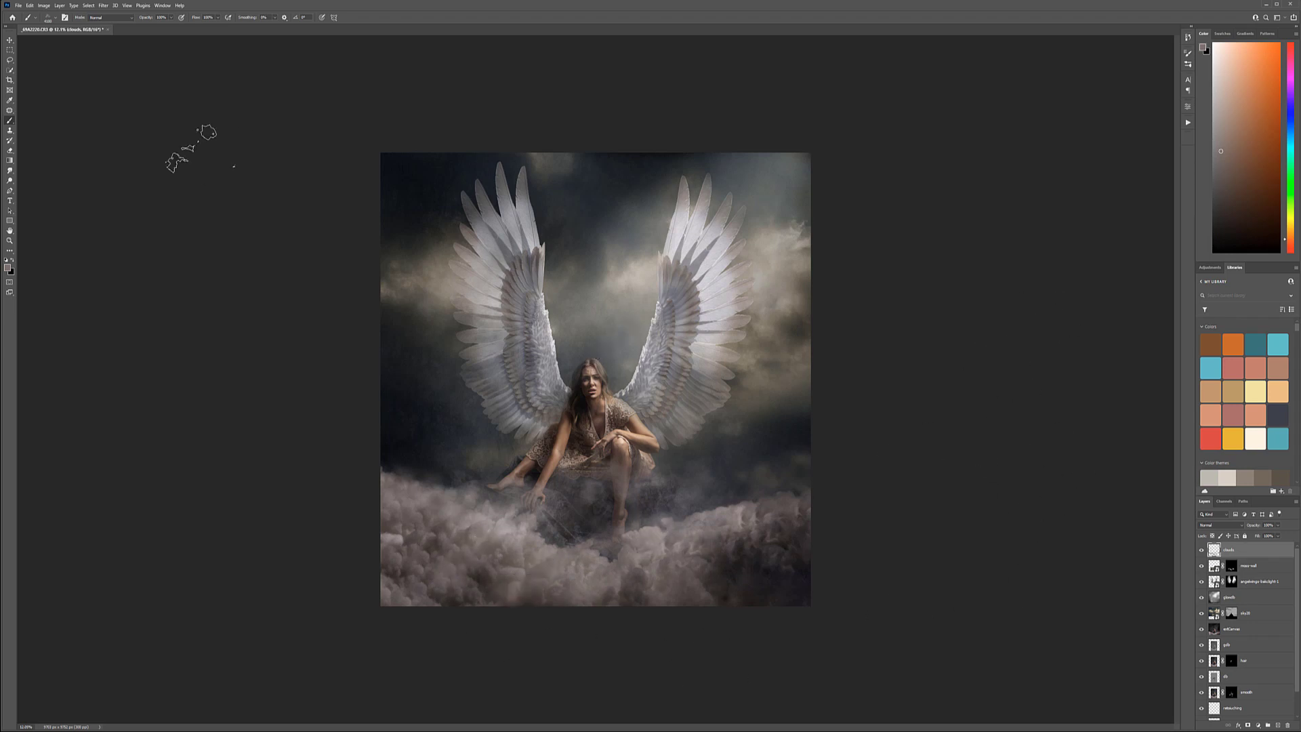
Stamp all visible layers into a new layer above the clouds layer and name it glow
left_click(11, 40)
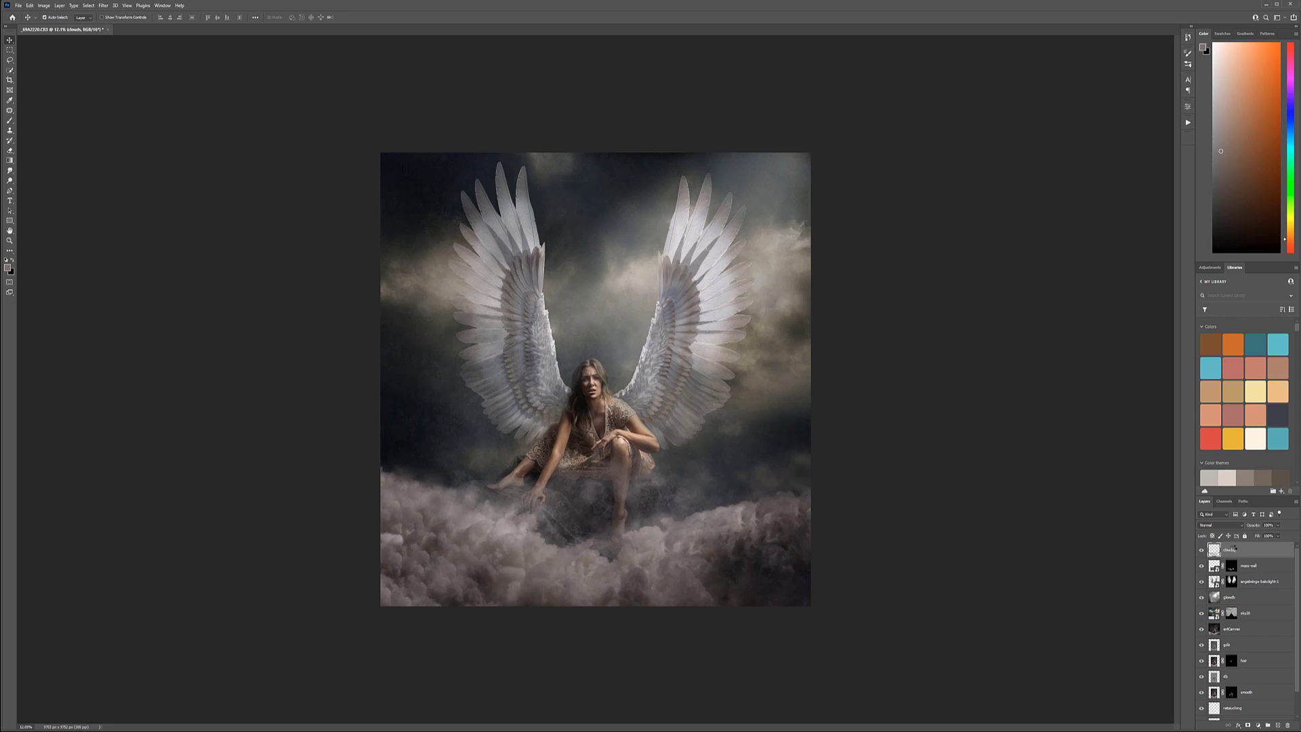
key("ctrl+shift+alt+e")
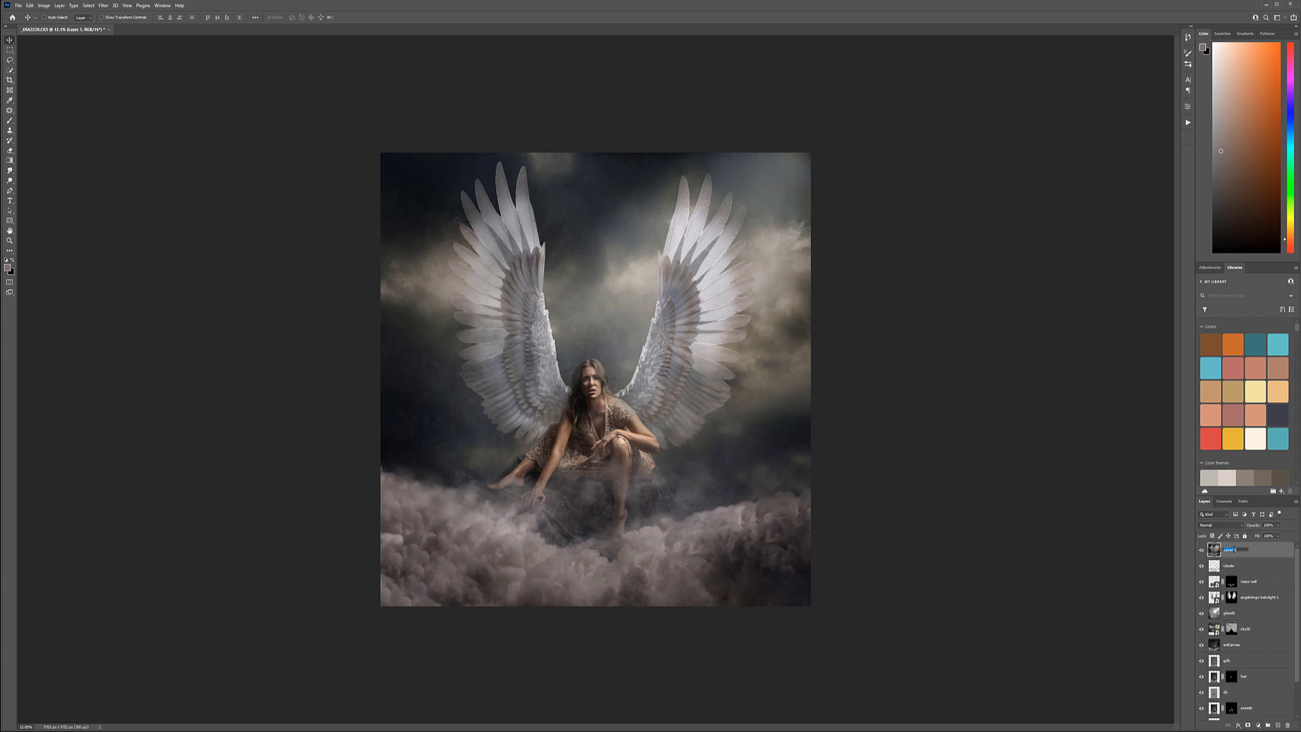
key("Return")
Apply a strong Gaussian Blur to the glow layer, softening the whole image
left_click(103, 5)
mouse_move(163, 109)
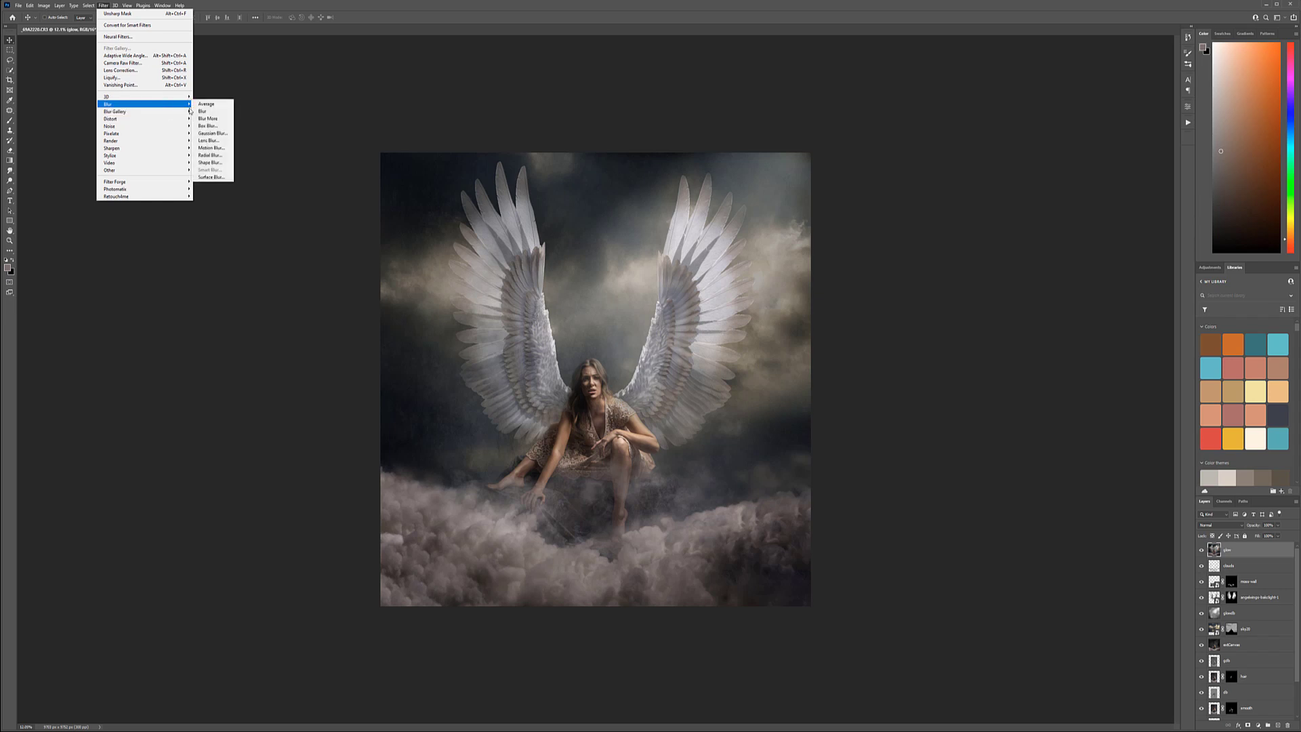
left_click(212, 133)
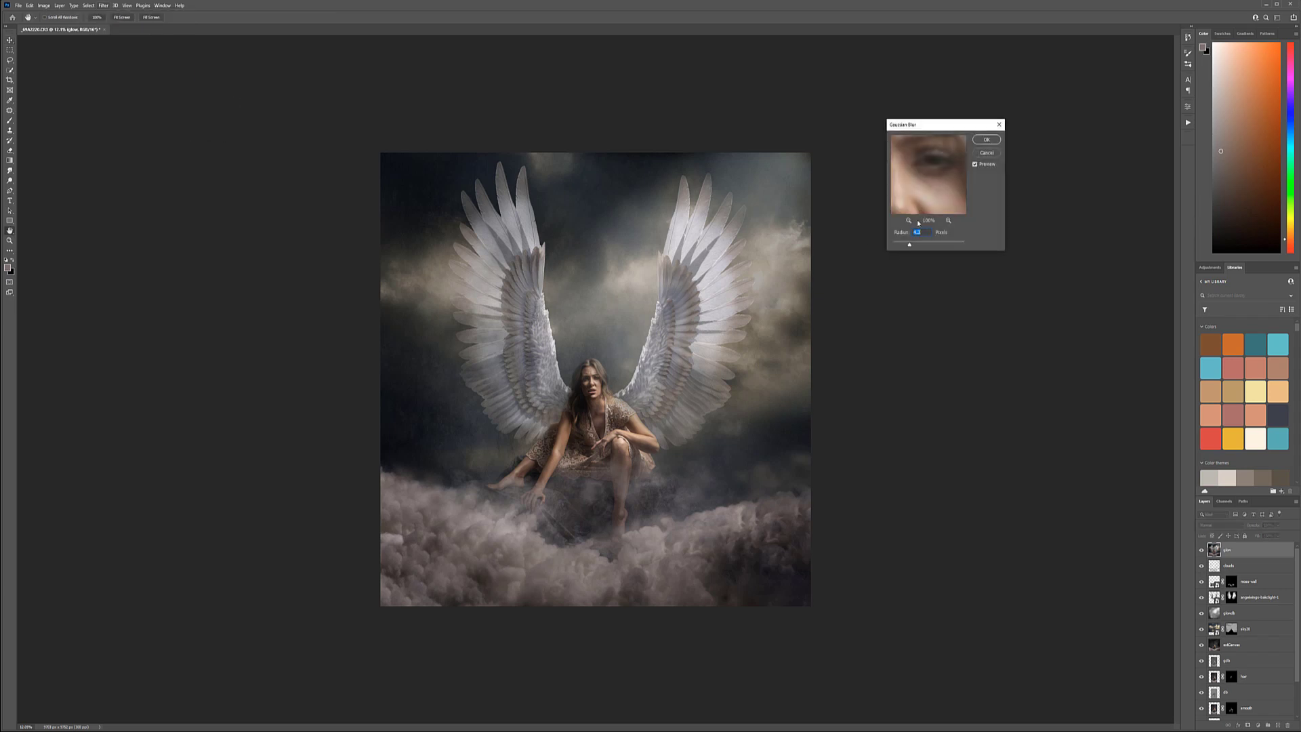
left_click_drag(914, 248, 931, 248)
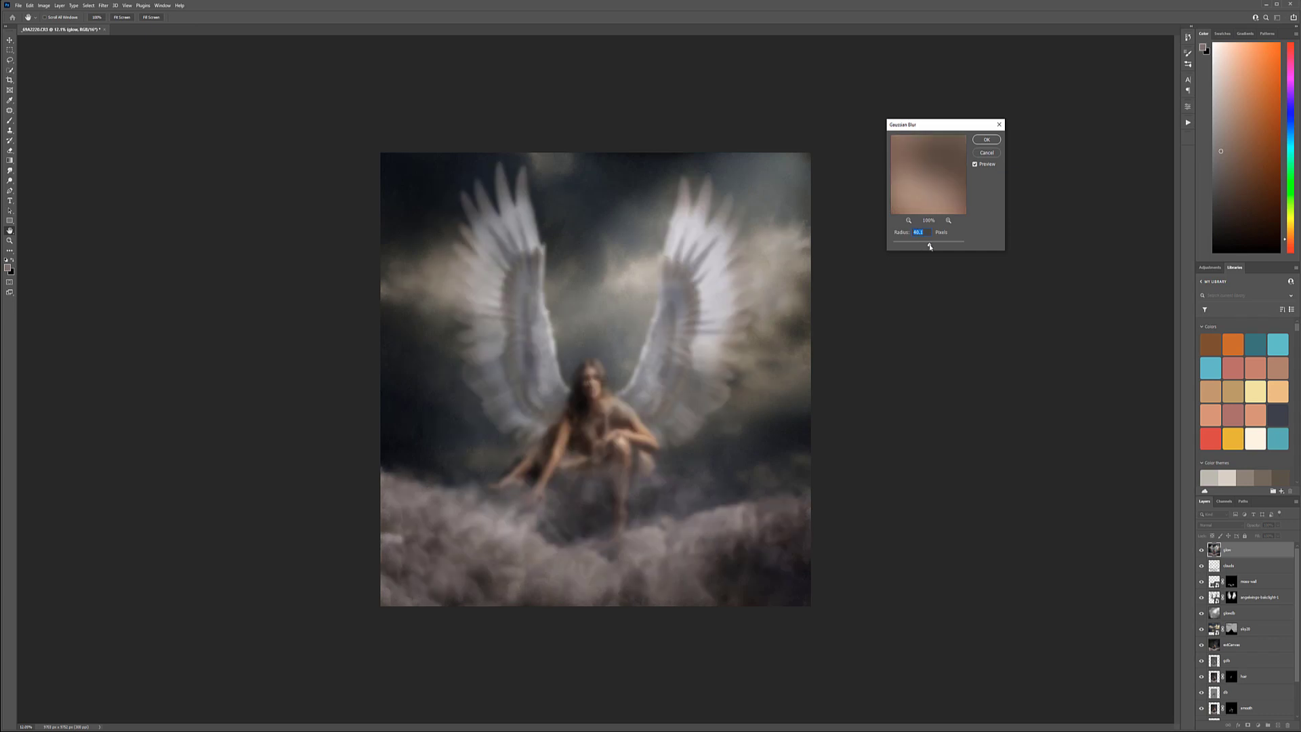
left_click(987, 140)
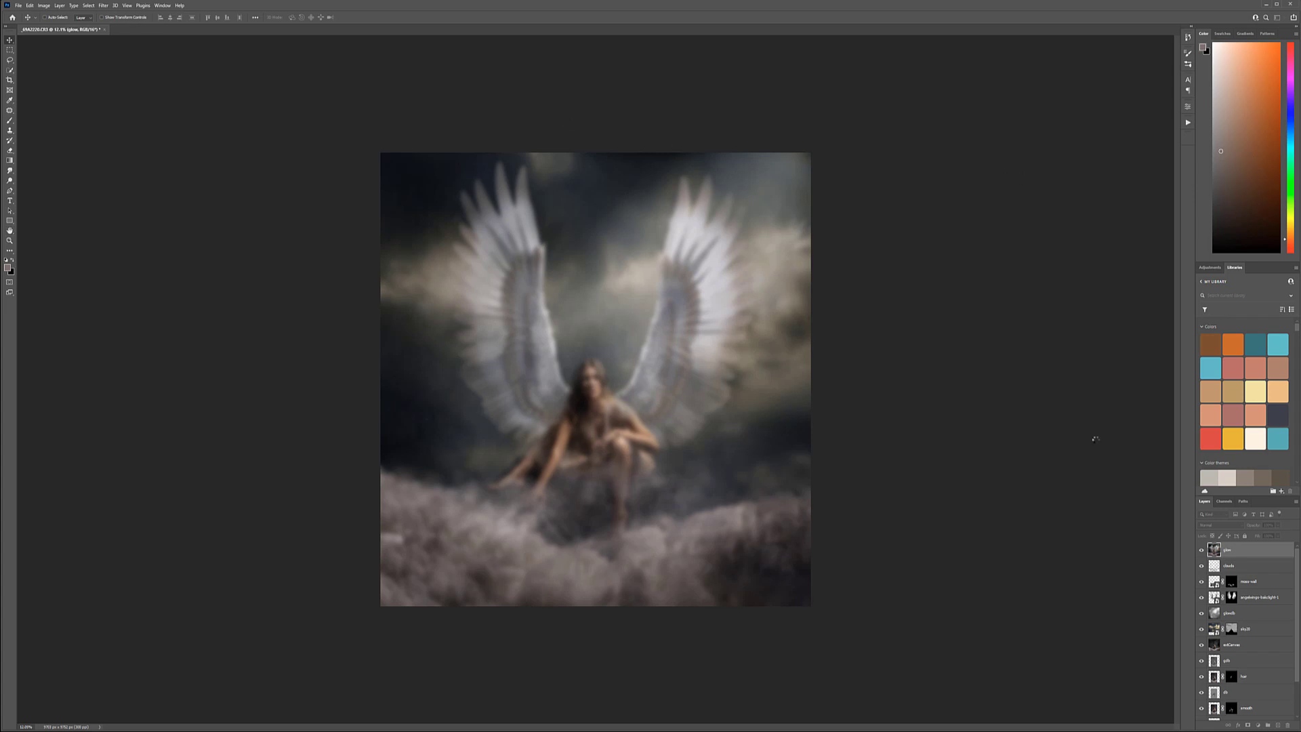
Set the glow layer's blend mode to Screen and hide its effect with a black layer mask
left_click(1220, 526)
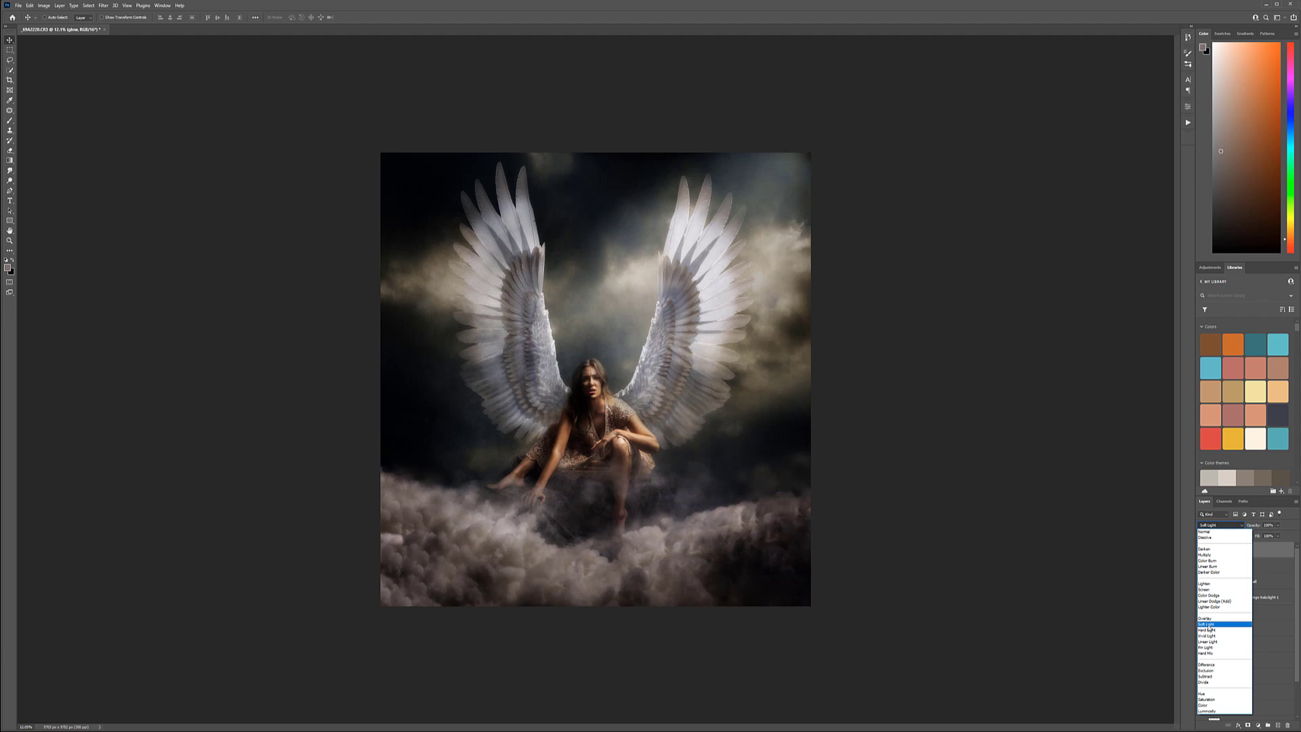
left_click(1204, 590)
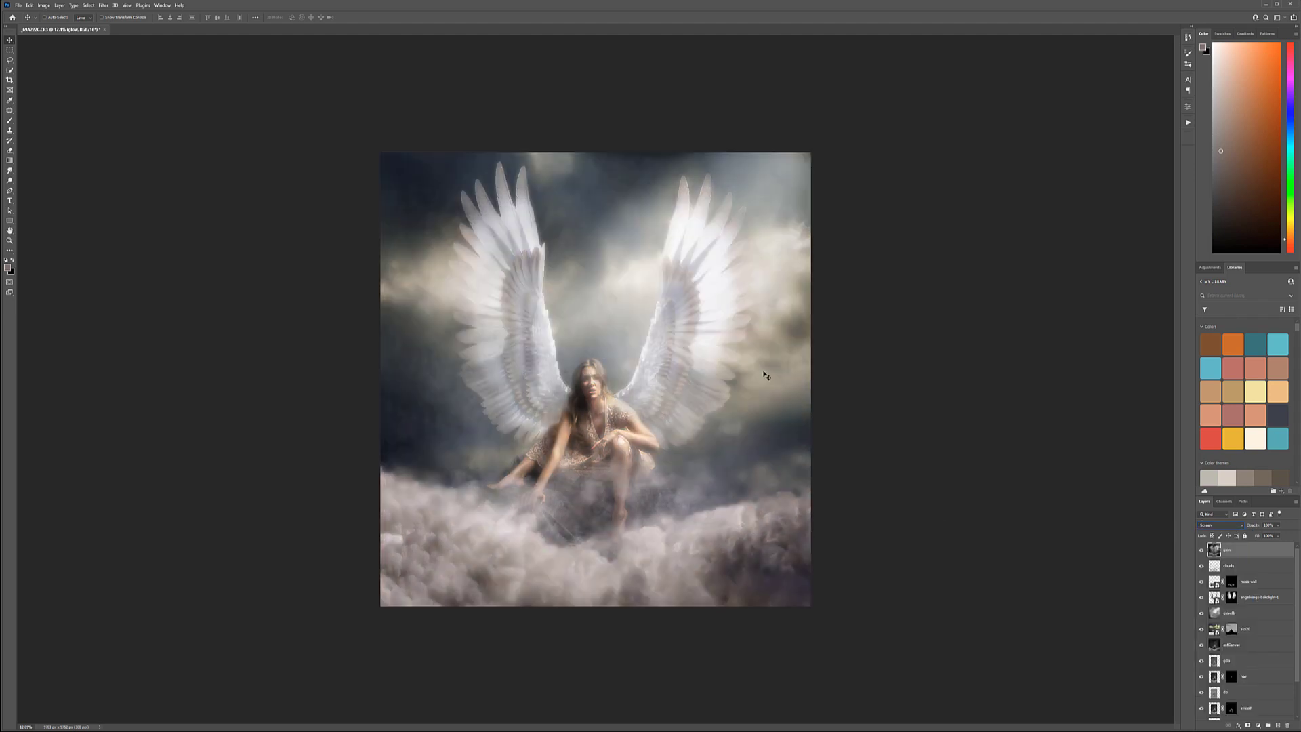
left_click(1248, 726, "alt")
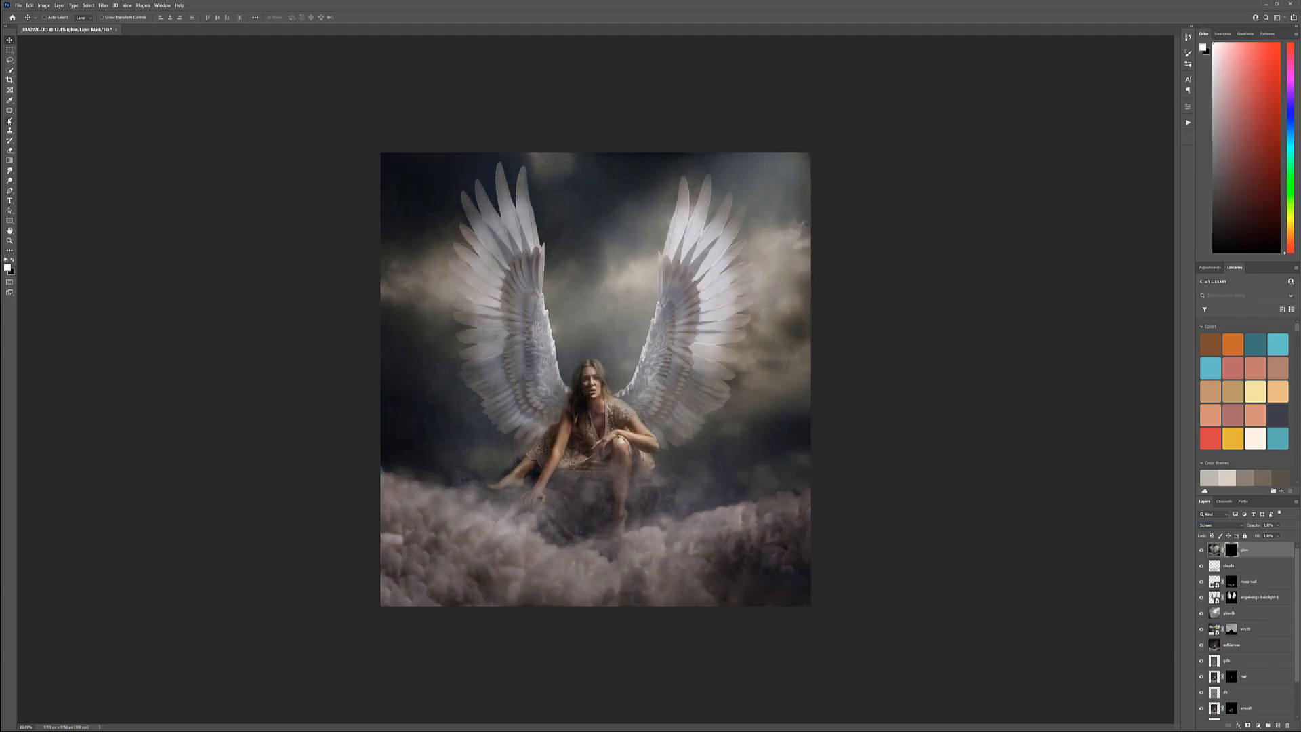
Switch to a soft round brush with white paint and set its opacity to 10% for the glow mask
left_click(9, 119)
right_click(592, 317)
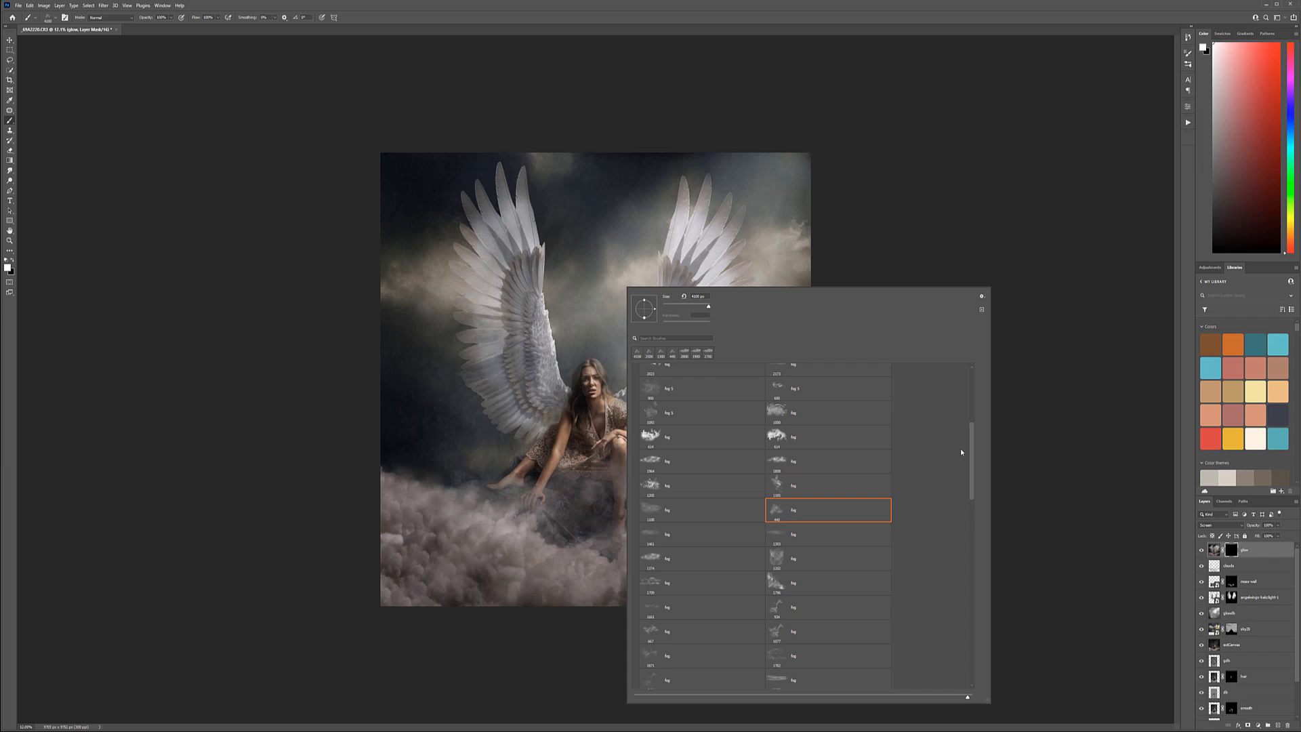
left_click_drag(973, 450, 885, 380)
left_click(684, 390)
key("Return")
key("1")
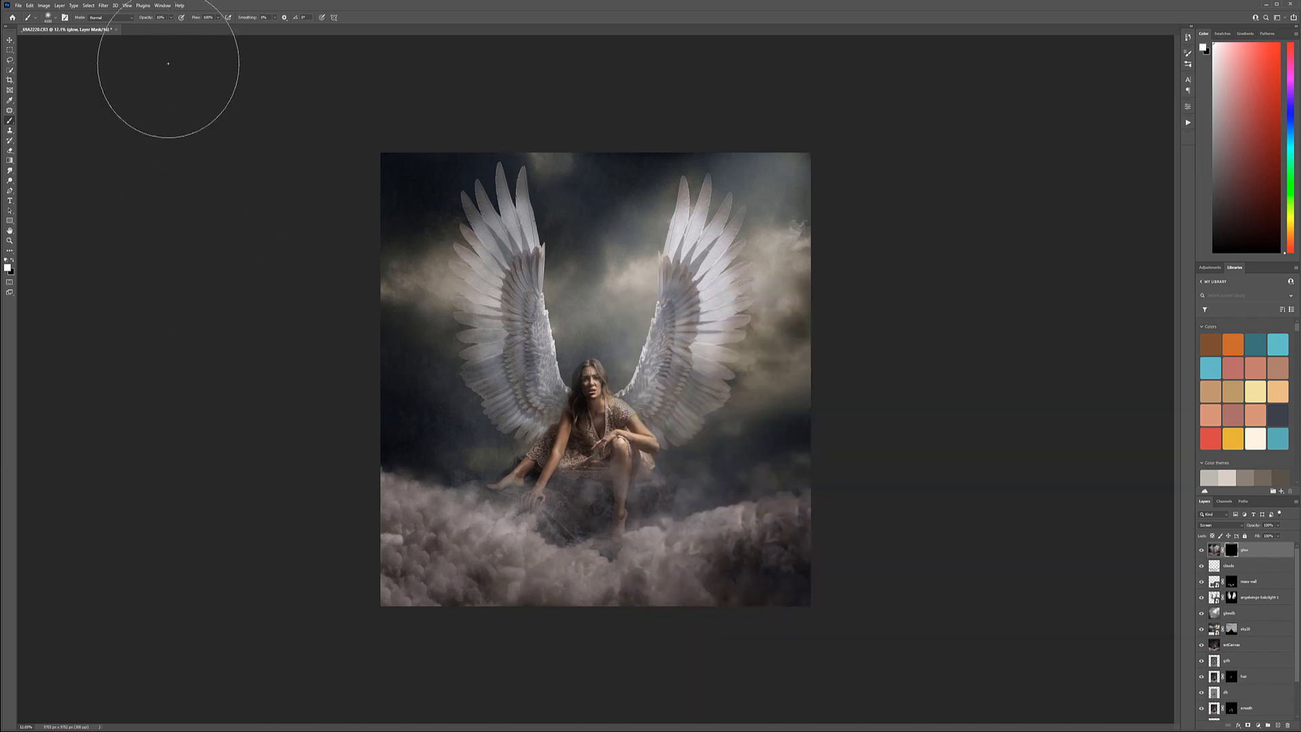
Reduce the brush size and paint white on the glow mask to reveal a soft glow around the right wing
key("bracketleft")
key("bracketleft")
key("bracketleft")
key("bracketleft")
key("bracketleft")
key("bracketleft")
key("bracketleft")
key("bracketleft")
key("bracketleft")
key("bracketleft")
key("bracketleft")
key("bracketleft")
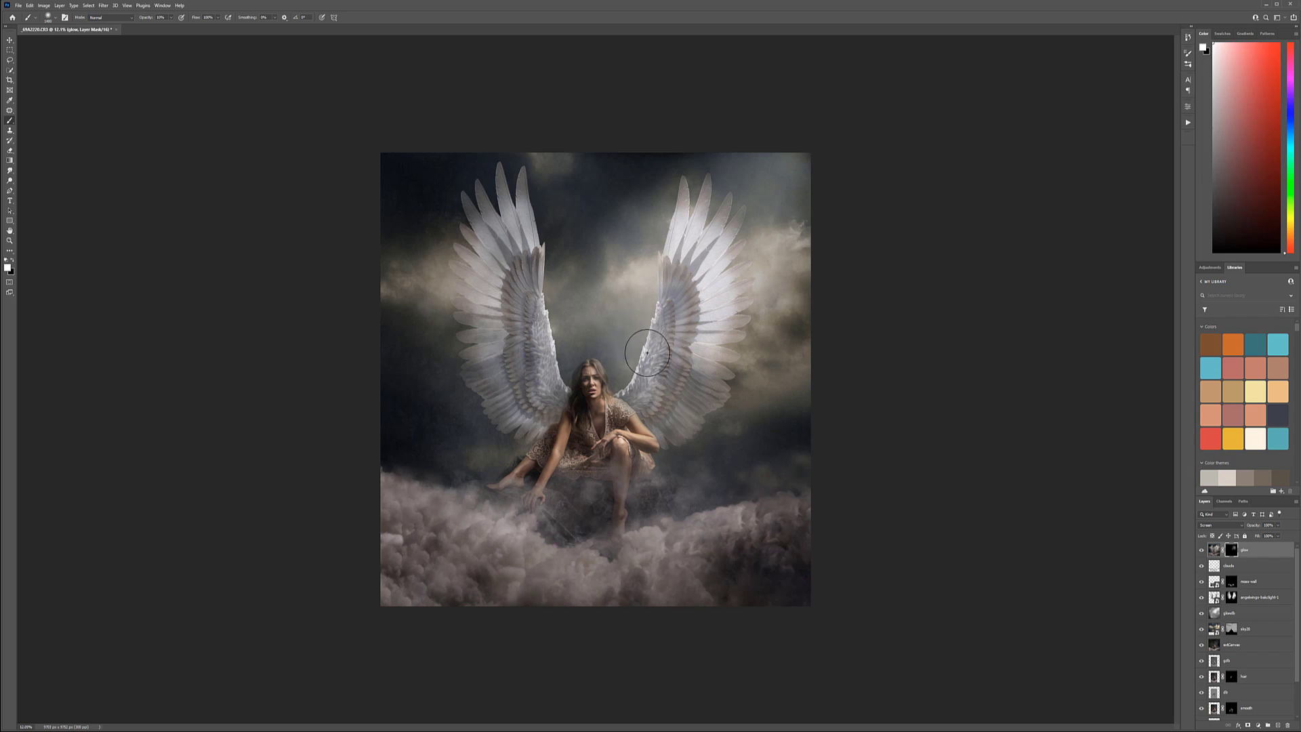
key("bracketleft")
key("bracketleft")
Reveal the glow along the bright inner edges of both wings beside the woman, adjusting the brush size for close-up work
scroll(649, 366, "up", 8)
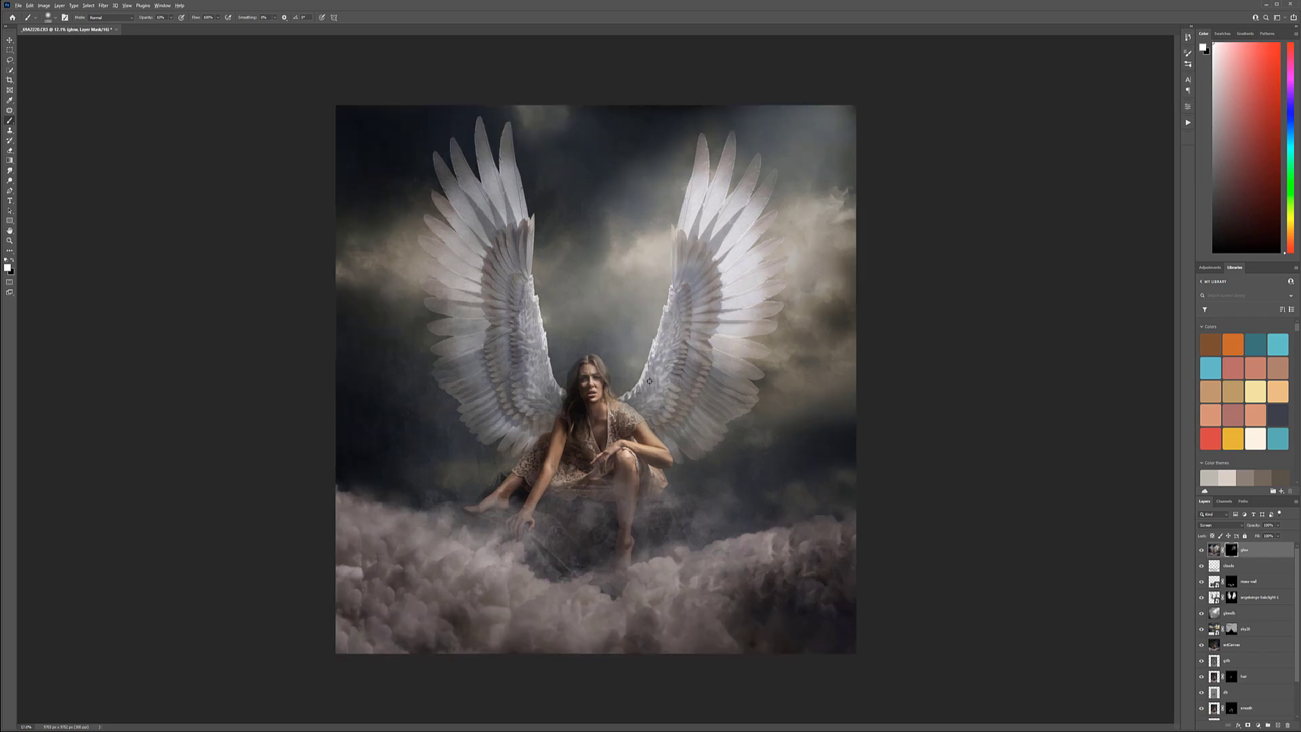
key("bracketleft")
key("bracketleft")
key("bracketleft")
key("bracketleft")
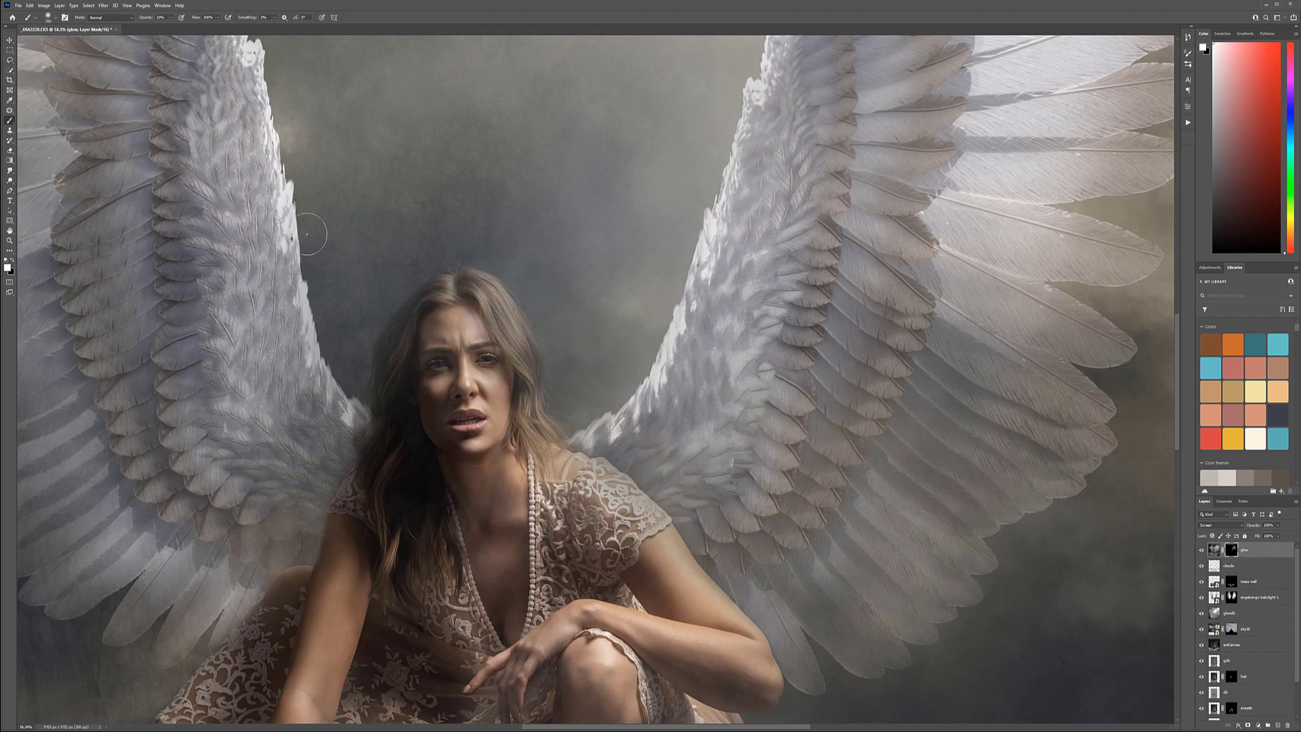
key("bracketright")
key("bracketright")
key("bracketright")
key("bracketright")
scroll(324, 247, "down", 8)
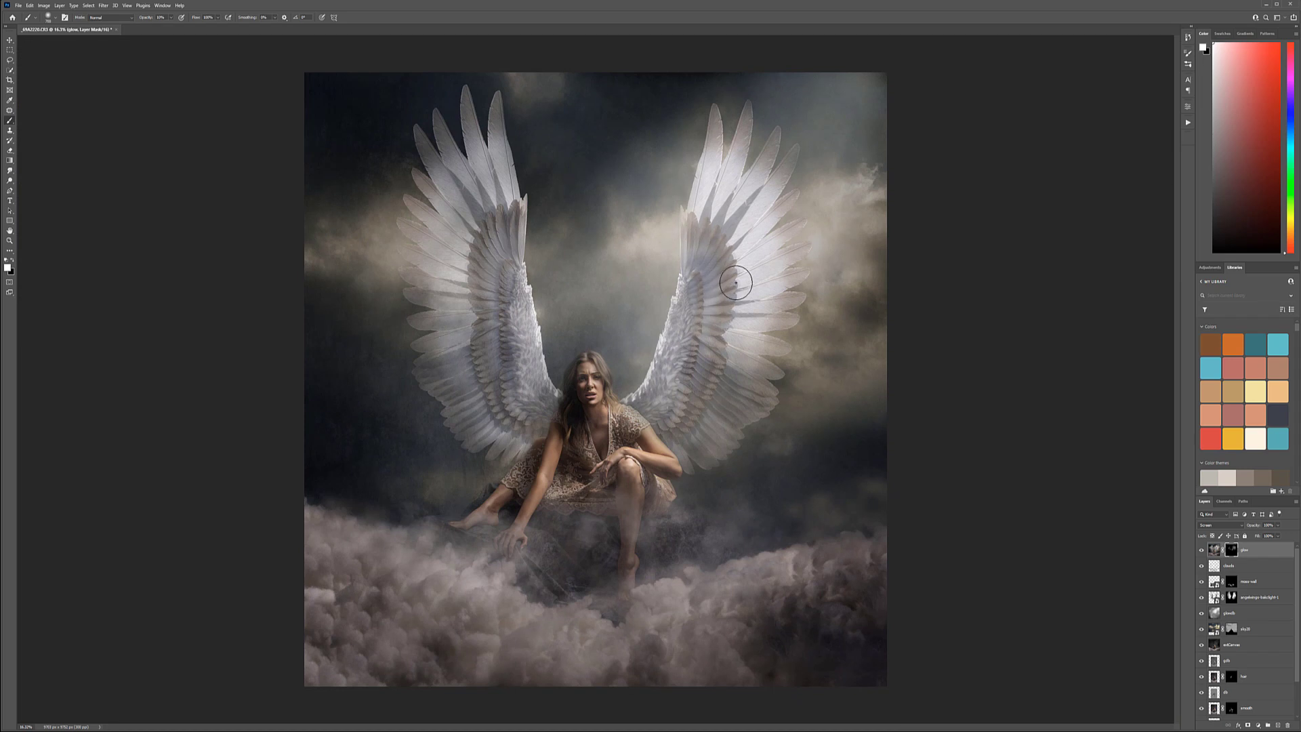
Enlarge the soft brush and paint more glow over the right wing's feathers and the bright clouds beside it
key("bracketright")
key("bracketright")
key("bracketright")
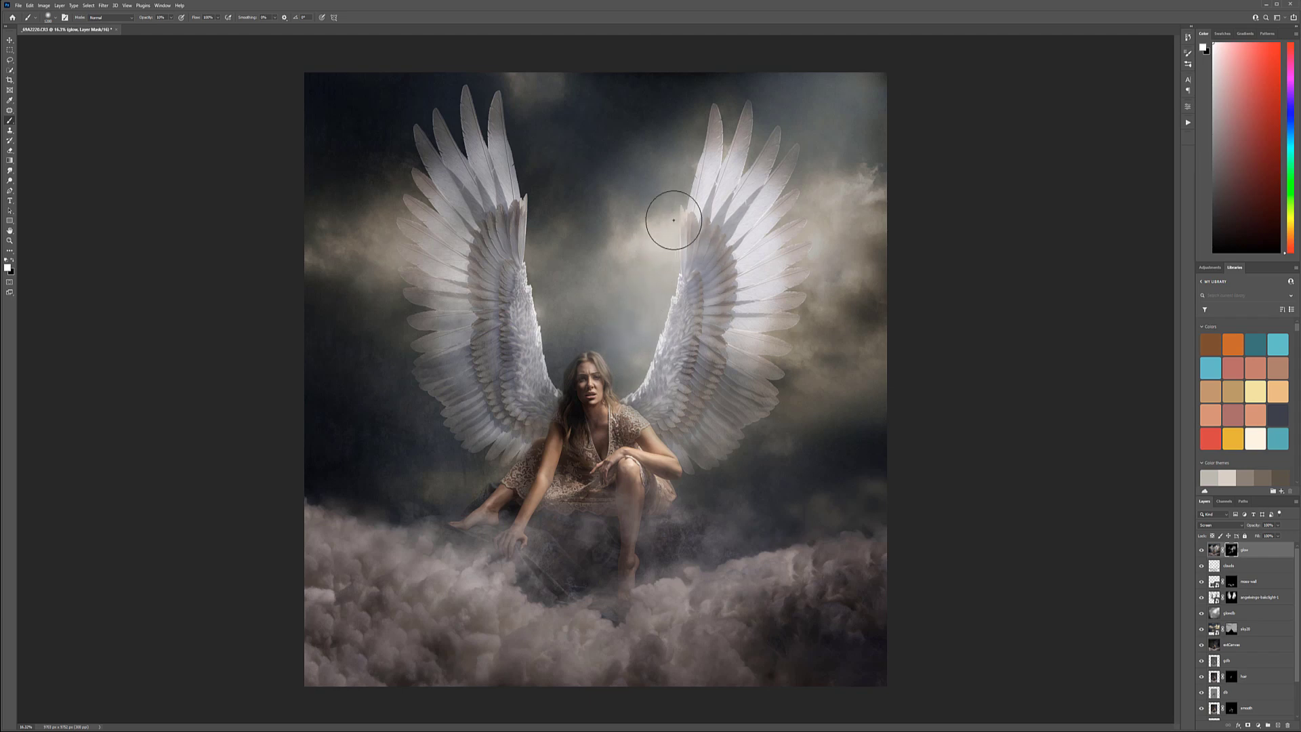
key("]")
key("]")
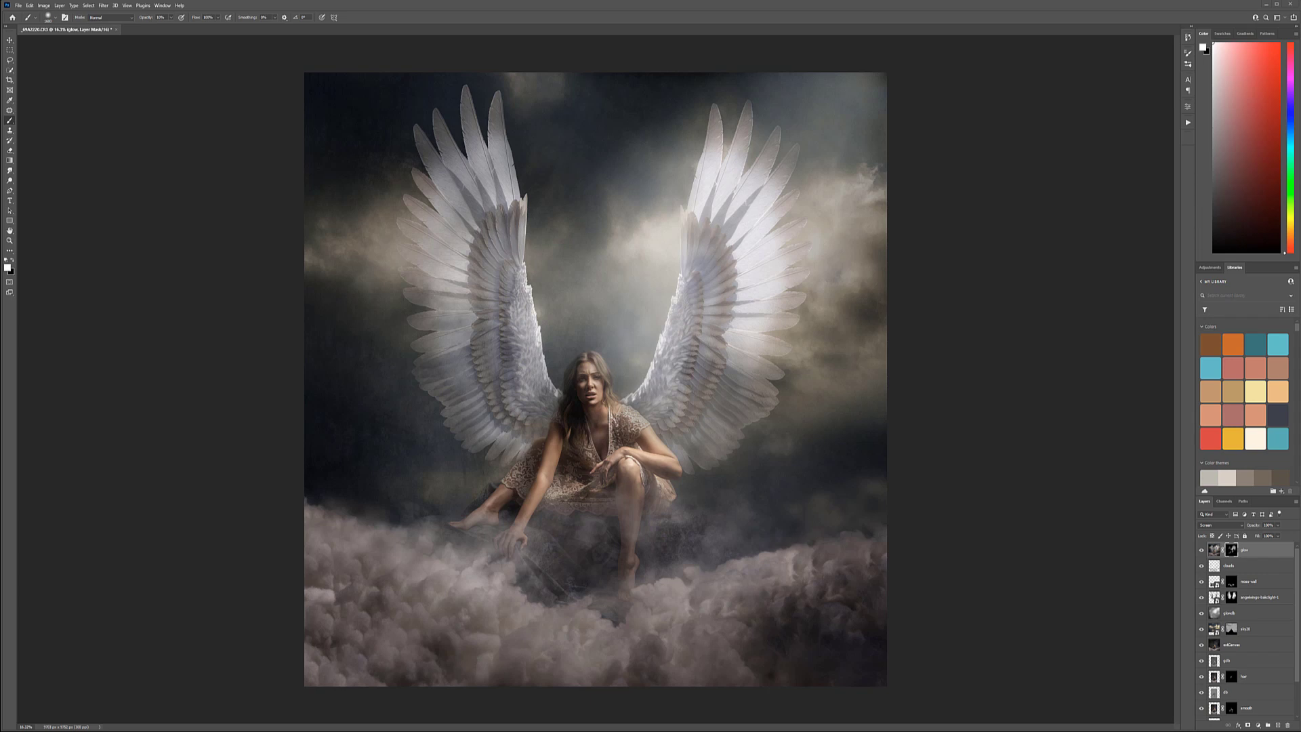
Open the ring image ring2.psd as a separate document
left_click_drag(682, 1, 568, 31)
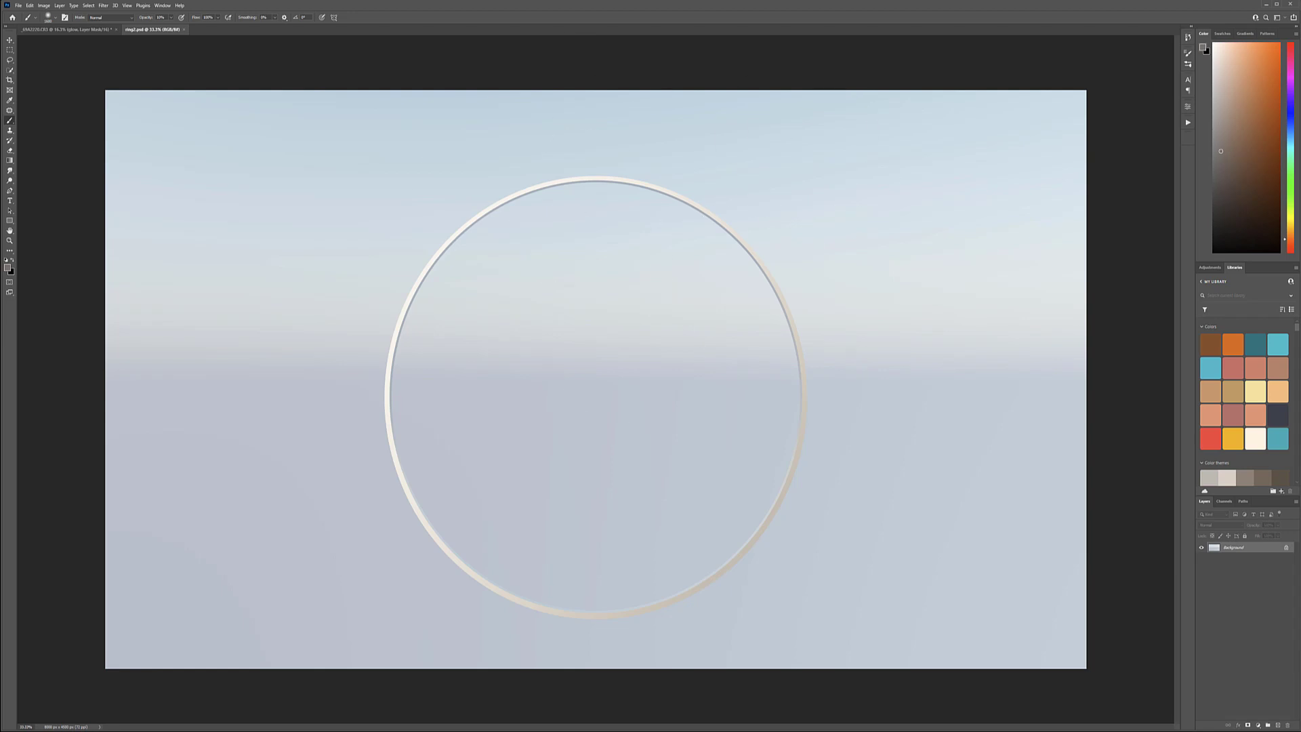
Inspect the ring document's Alpha 1 channel against the full-color image and load it as a selection around the ring
left_click(1224, 501)
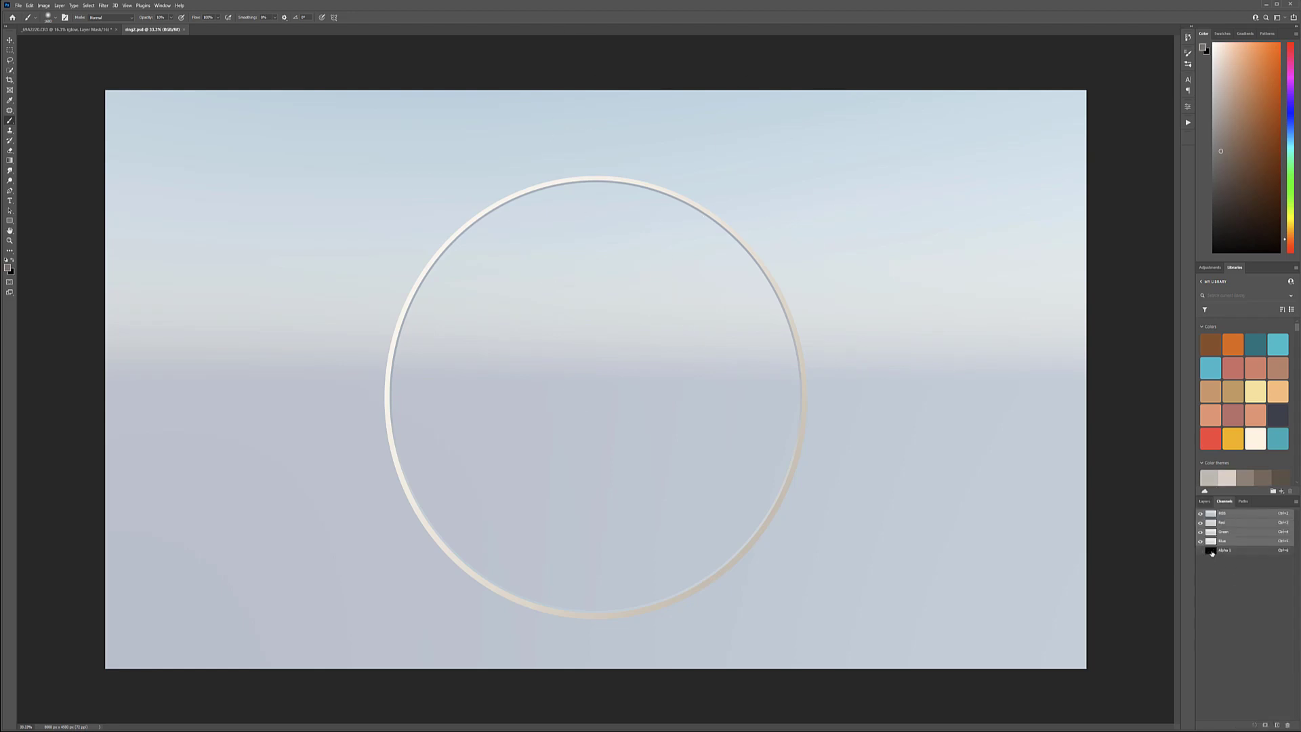
left_click(1212, 552)
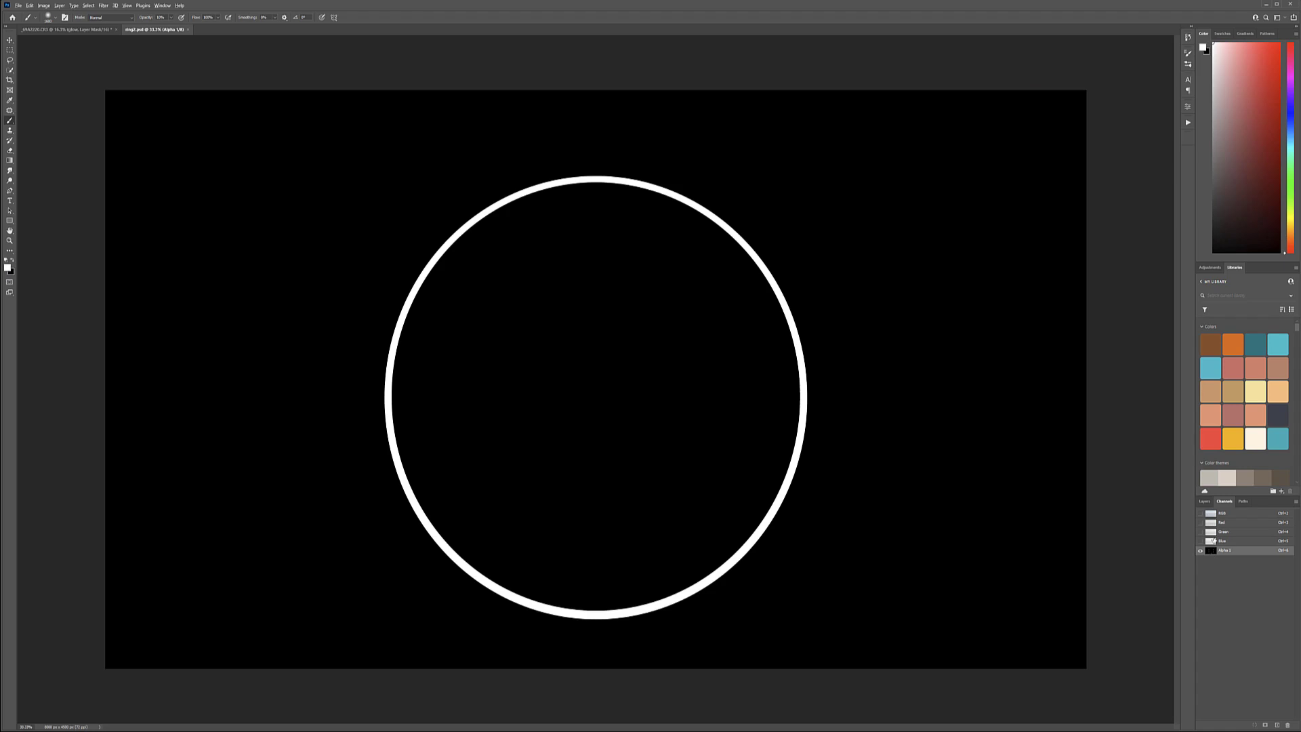
left_click(1200, 513)
left_click(1200, 522)
left_click(1200, 550)
left_click(1200, 523)
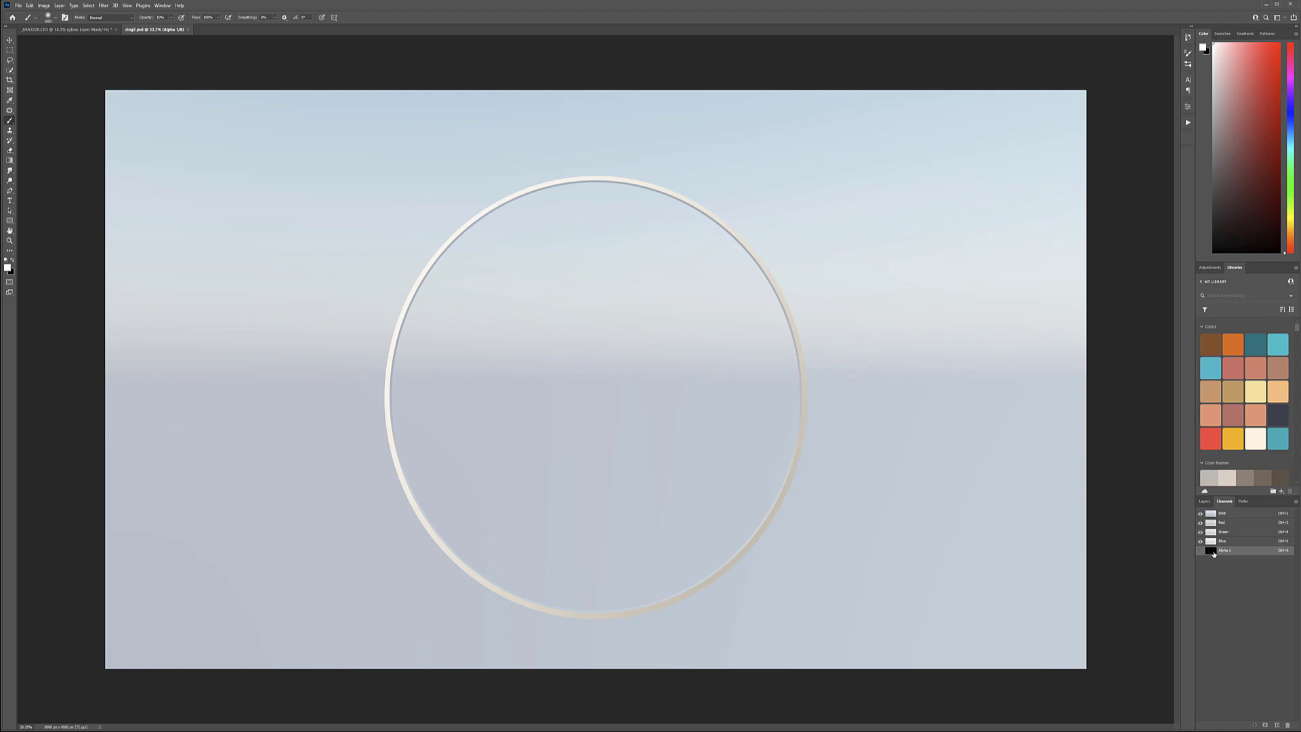
left_click(1213, 552, "ctrl")
left_click(88, 29)
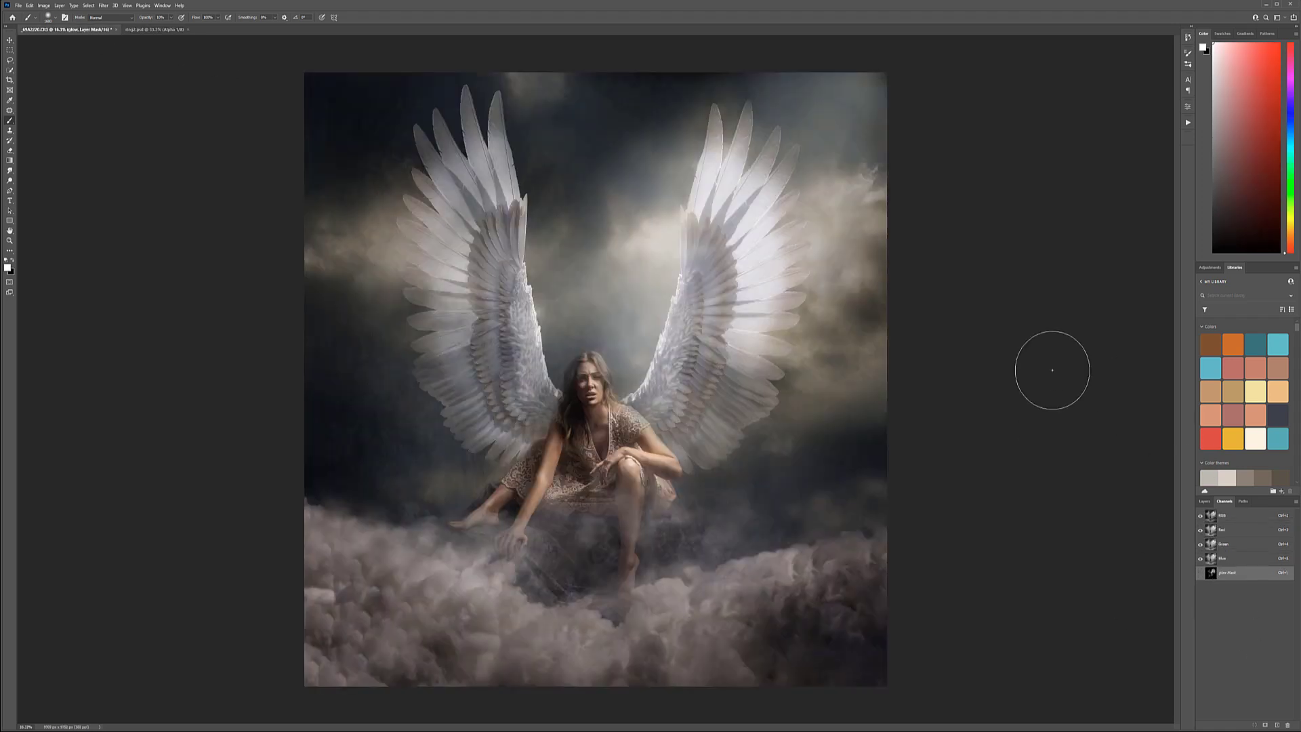
left_click(154, 29)
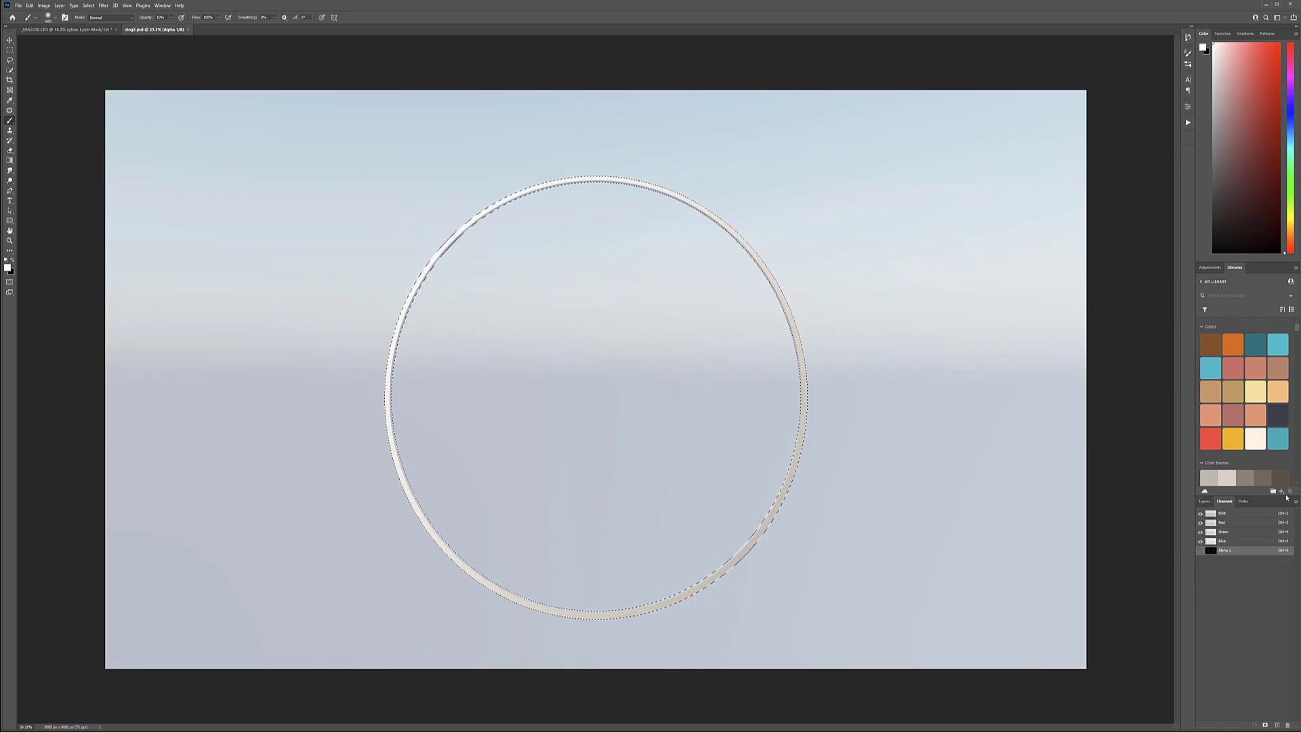
Mask the background layer to the selected ring so only the ring shows, and convert the masked layer to a Smart Object
left_click(1205, 501)
left_click(1247, 725)
key("ctrl+i")
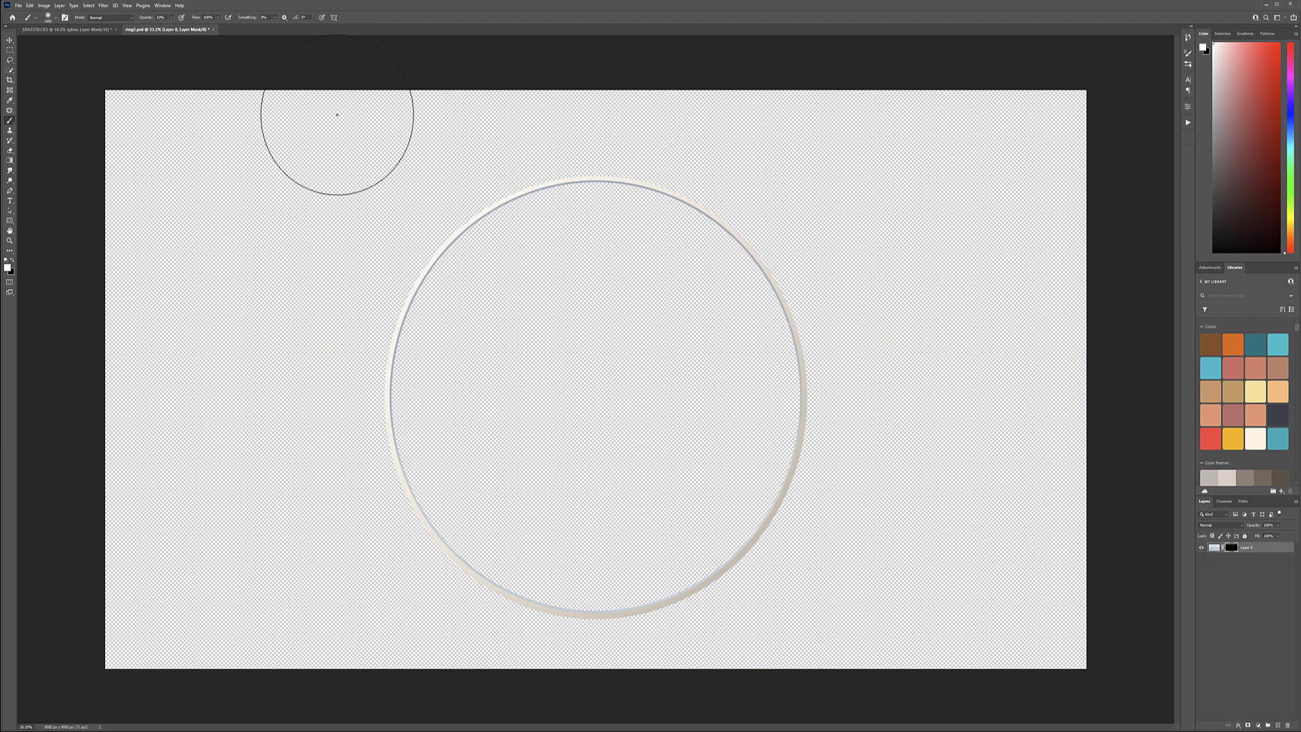
right_click(1250, 551)
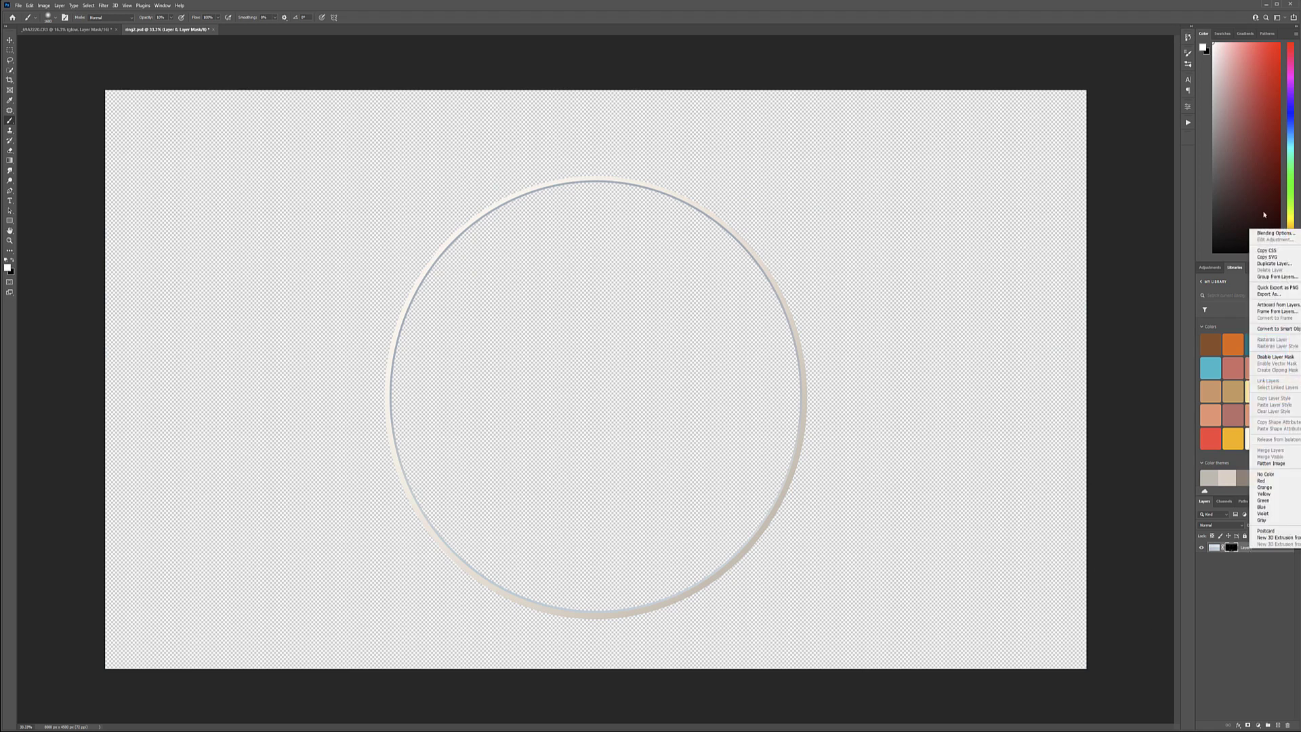
left_click(1278, 330)
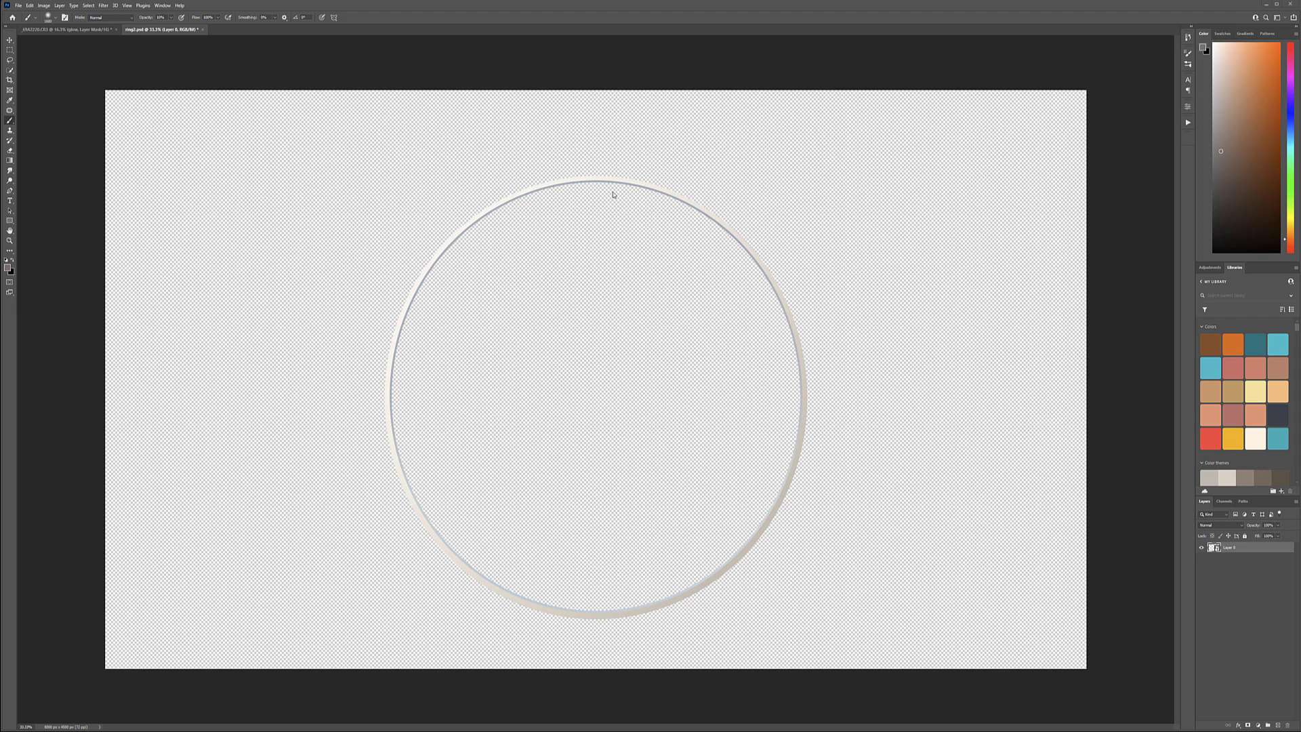
Copy the cut-out ring layer into the angel composite, accepting the conversion to its different bit depth
left_click(88, 30)
key("ctrl+Tab")
left_click(89, 30)
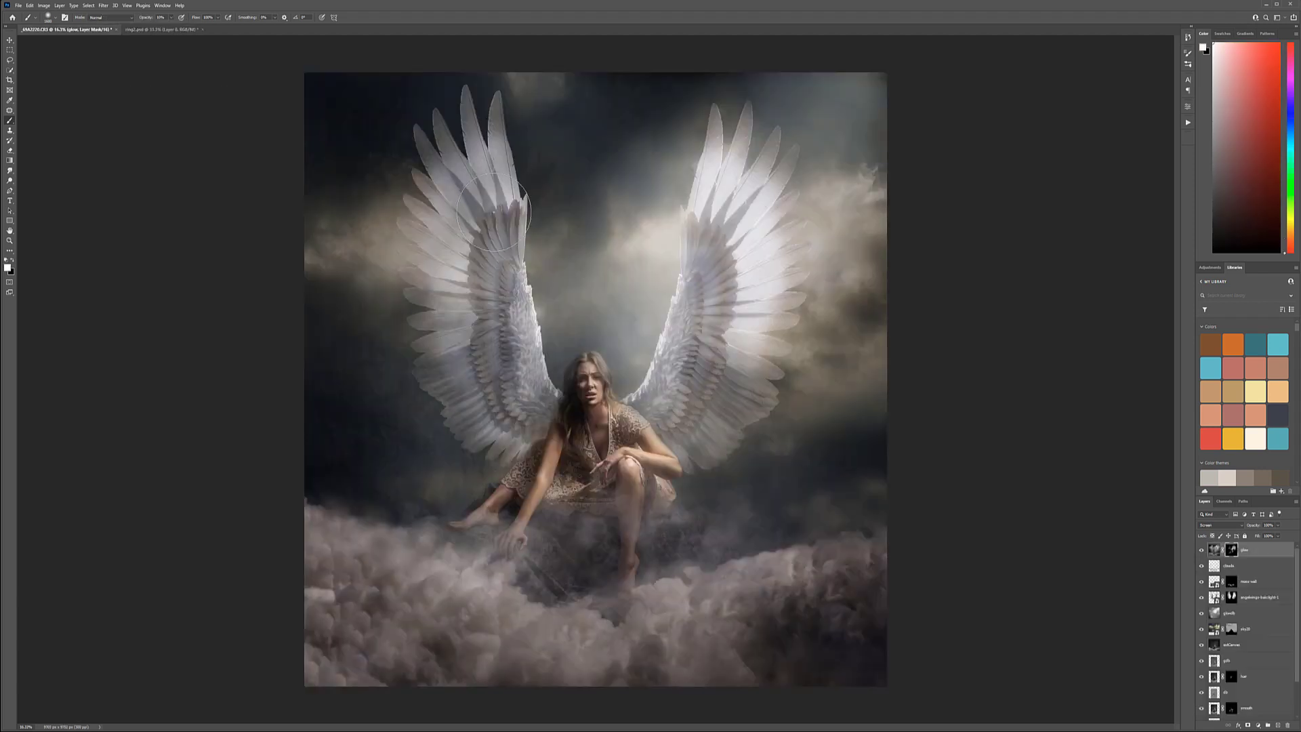
key("ctrl+Tab")
left_click(10, 39)
mouse_move(537, 186)
left_mouse_down()
mouse_move(69, 32)
mouse_move(614, 307)
left_mouse_up()
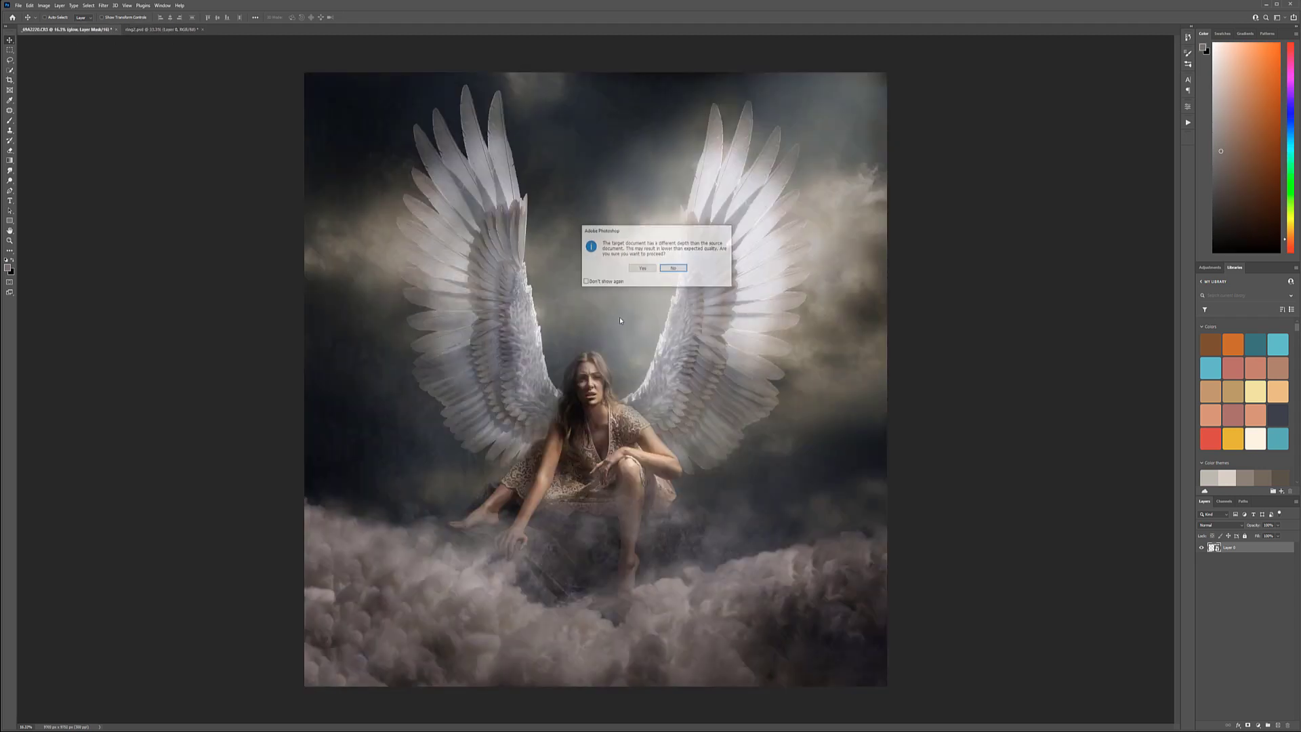
left_click(643, 268)
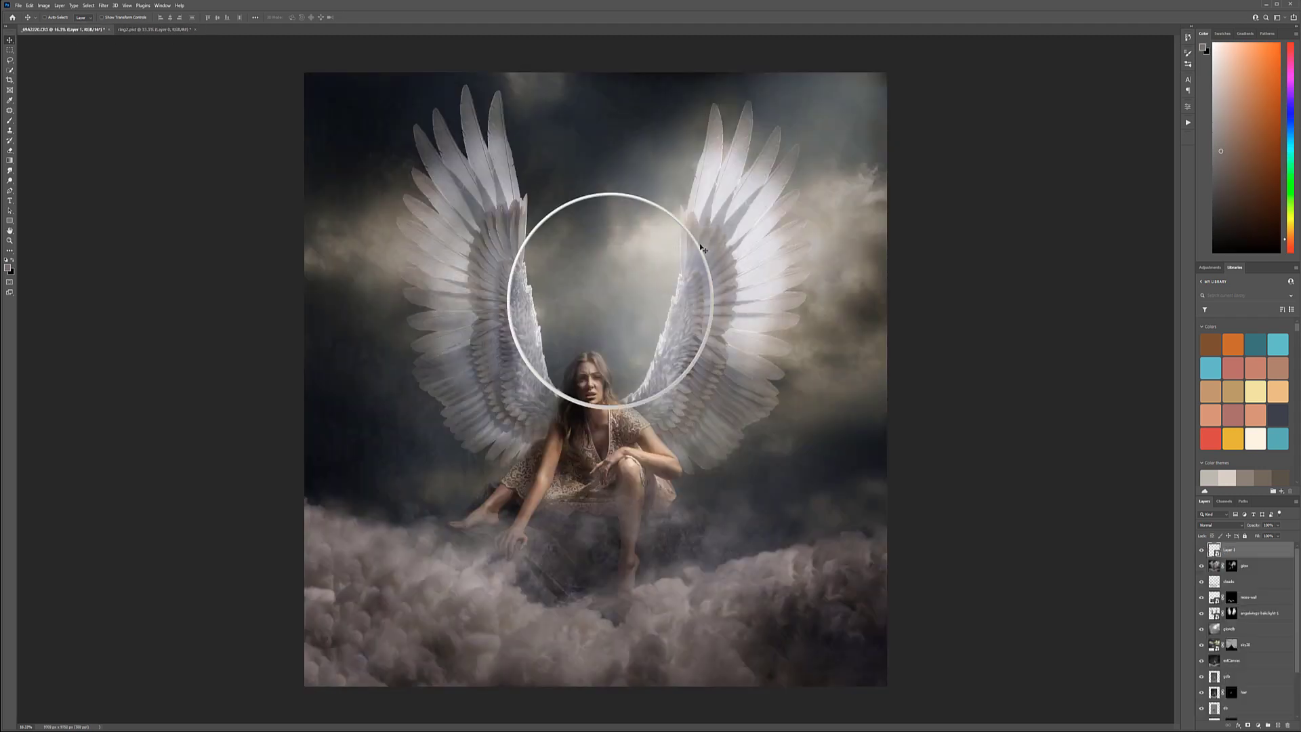
Move the ring down toward the woman and scale it proportionally to a small circle around her head
left_click_drag(684, 245, 671, 520)
key("ctrl+t")
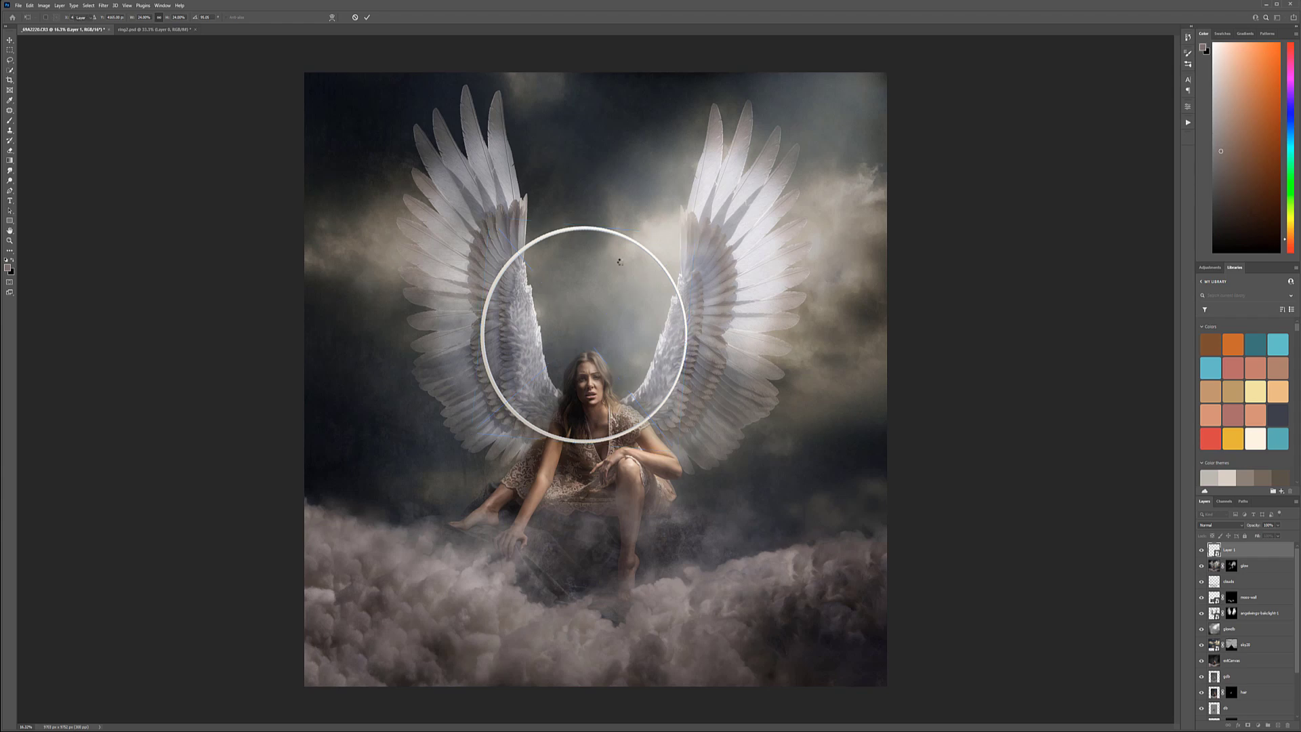
key("Return")
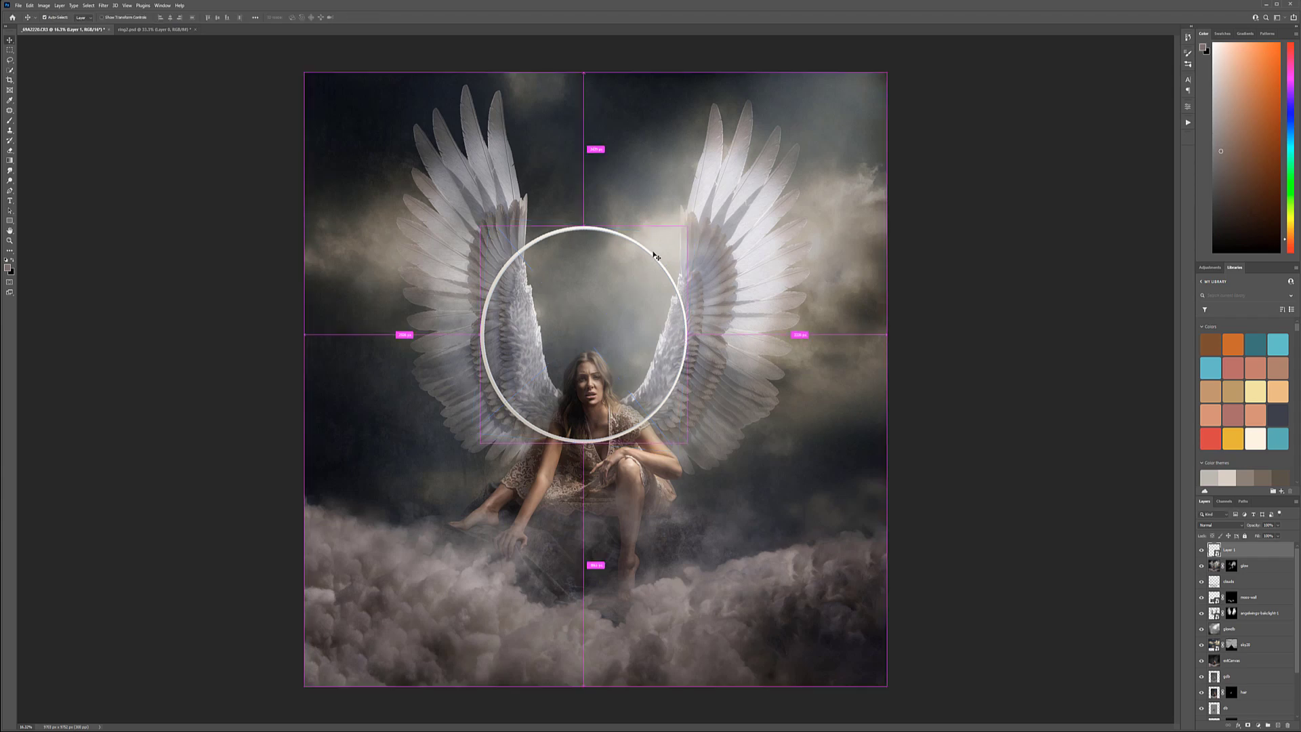
key("ctrl+t")
left_click_drag(696, 234, 605, 364)
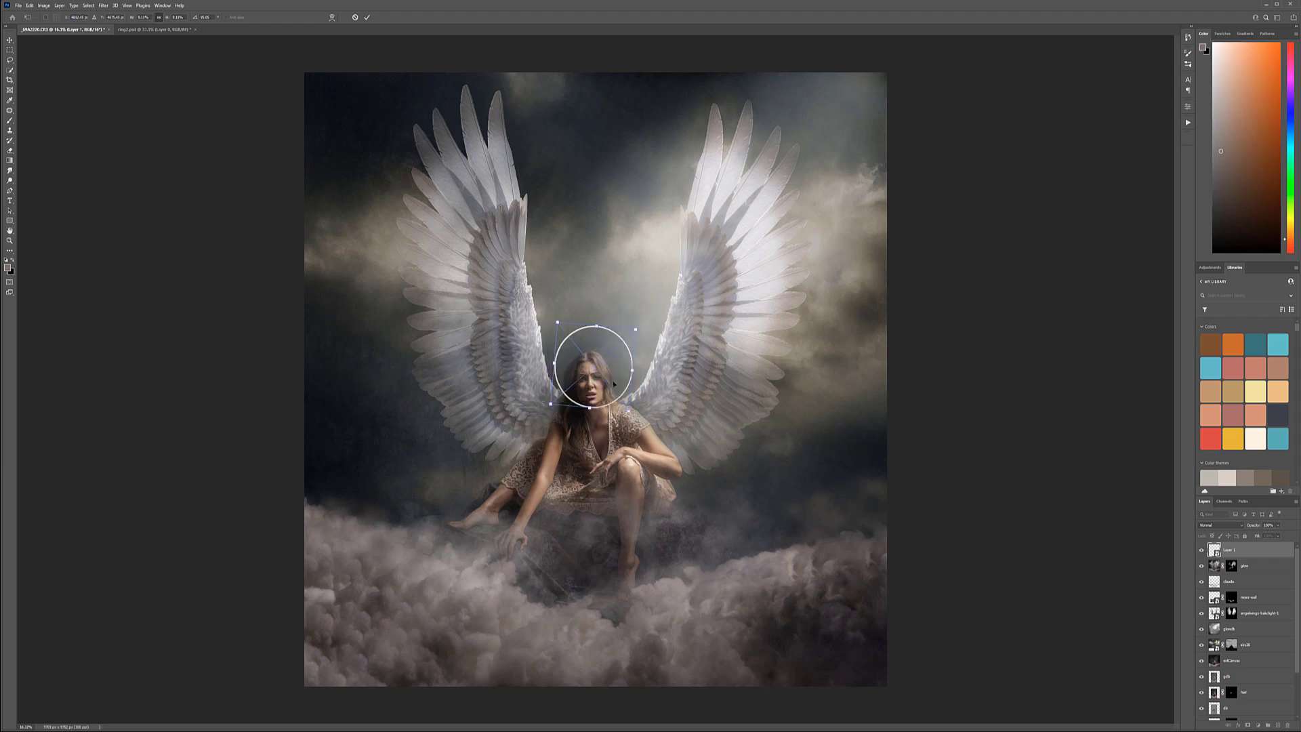
Scale the ring down a little more, rotate it, and raise it slightly to form a halo around the woman's head
scroll(614, 384, "up", 5)
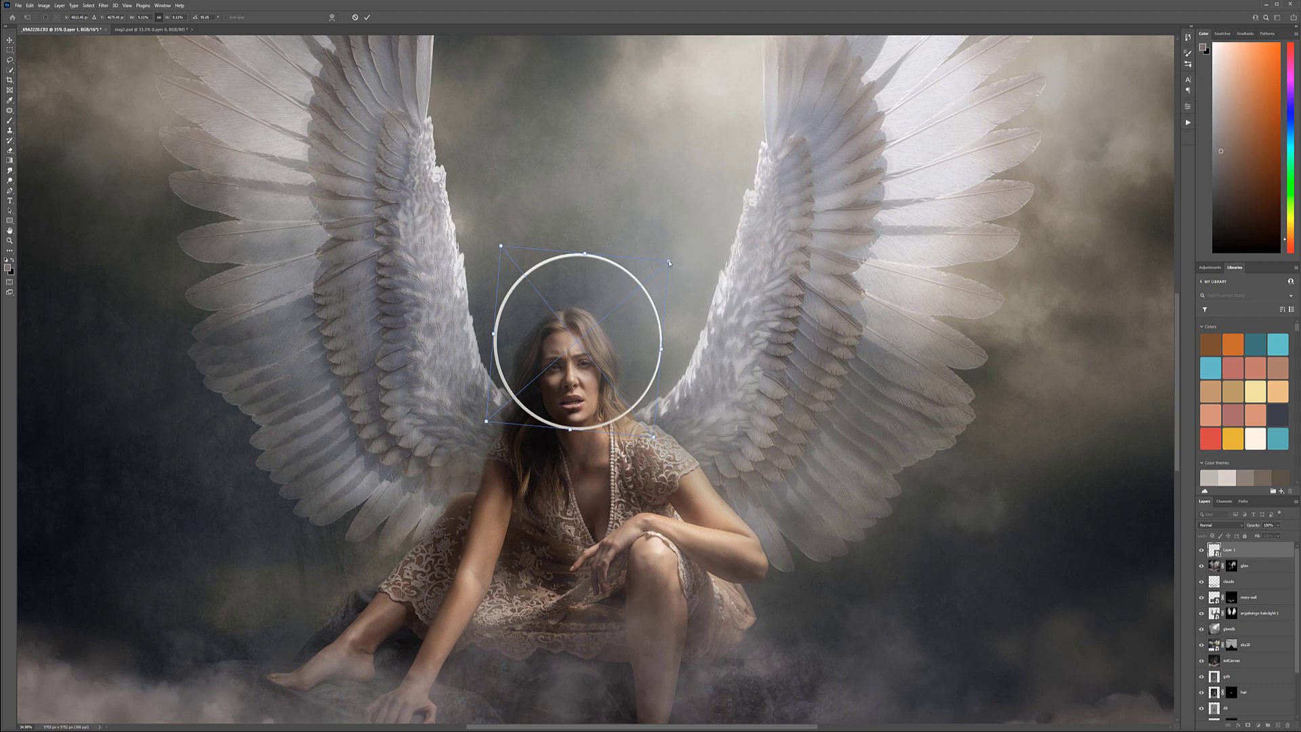
left_click_drag(669, 259, 651, 382)
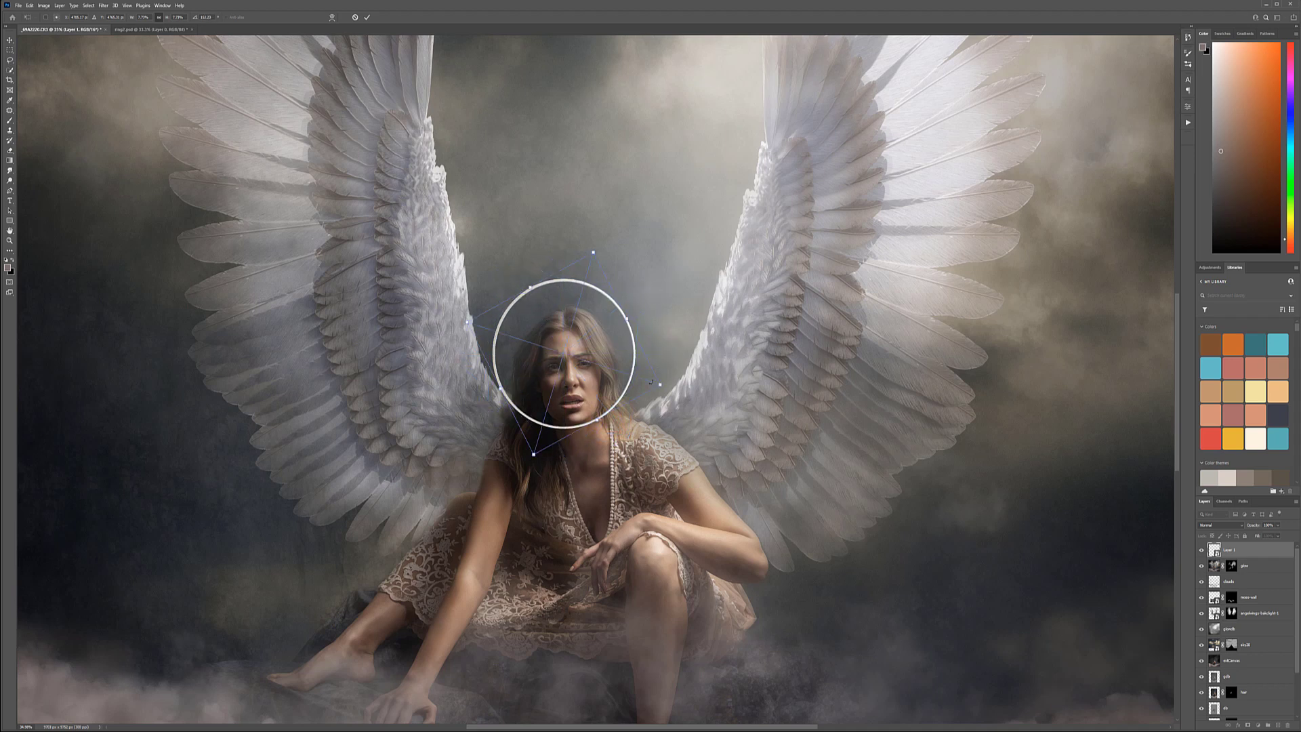
key("Return")
mouse_move(582, 332)
left_mouse_down()
mouse_move(561, 333)
mouse_move(578, 334)
mouse_move(577, 317)
left_mouse_up()
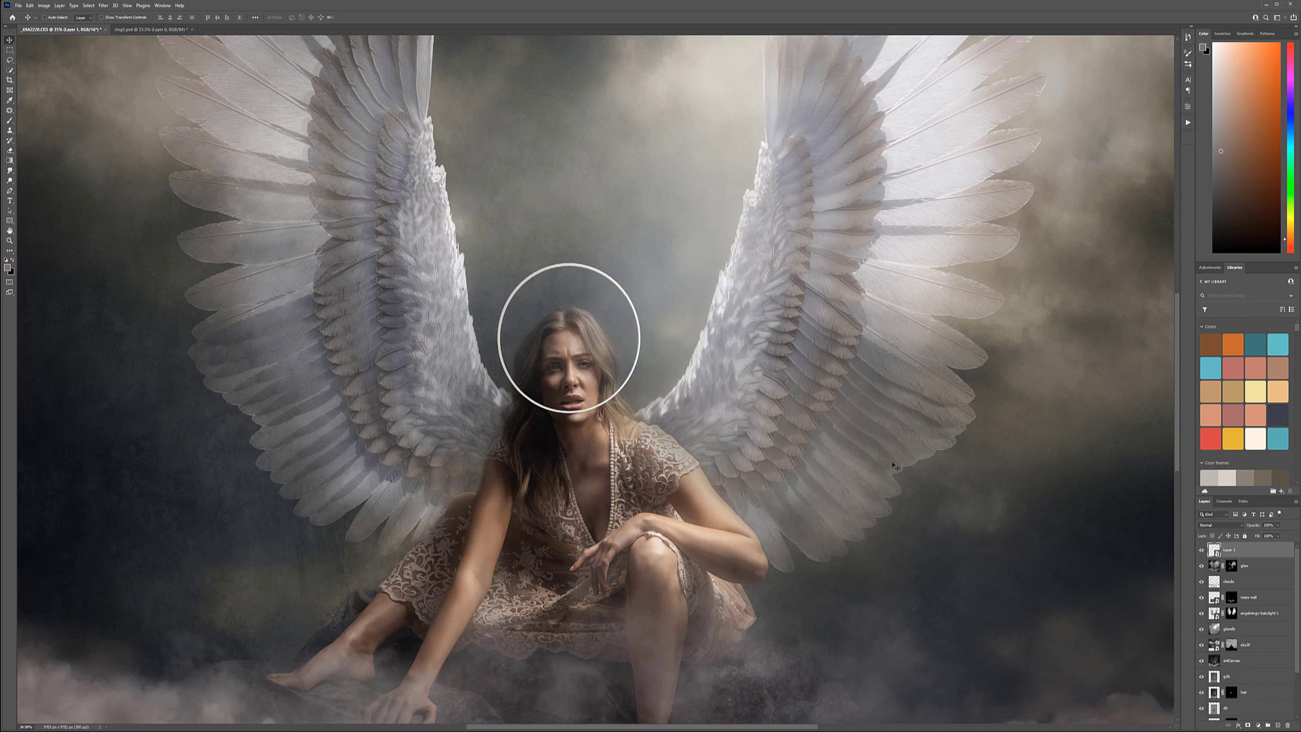
Hide the ring with a black layer mask and paint white with a smaller brush to reveal the halo's arc behind the head
left_click(1247, 726, "alt")
key("b")
key("bracketleft")
key("bracketleft")
key("bracketleft")
key("bracketleft")
key("bracketleft")
key("bracketleft")
key("bracketleft")
key("bracketleft")
key("bracketleft")
key("bracketleft")
key("bracketleft")
key("bracketleft")
key("bracketleft")
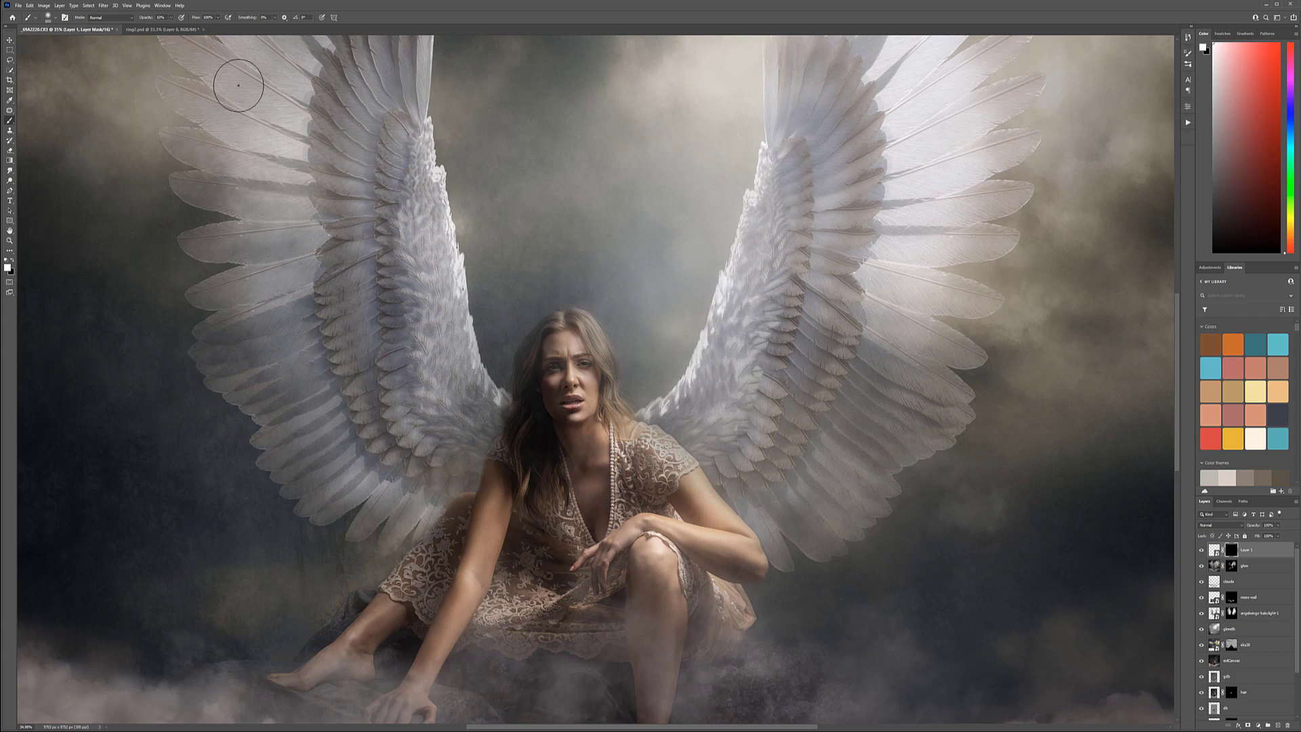
mouse_move(596, 251)
left_mouse_down()
mouse_move(546, 277)
mouse_move(573, 272)
mouse_move(519, 273)
mouse_move(500, 293)
mouse_move(494, 349)
mouse_move(548, 286)
mouse_move(501, 338)
mouse_move(505, 315)
mouse_move(517, 408)
mouse_move(505, 324)
mouse_move(732, 219)
left_mouse_up()
scroll(494, 349, "up", 4)
scroll(548, 286, "up", 1)
mouse_move(773, 302)
left_mouse_down()
mouse_move(789, 361)
mouse_move(748, 412)
mouse_move(753, 426)
mouse_move(787, 281)
mouse_move(775, 317)
left_mouse_up()
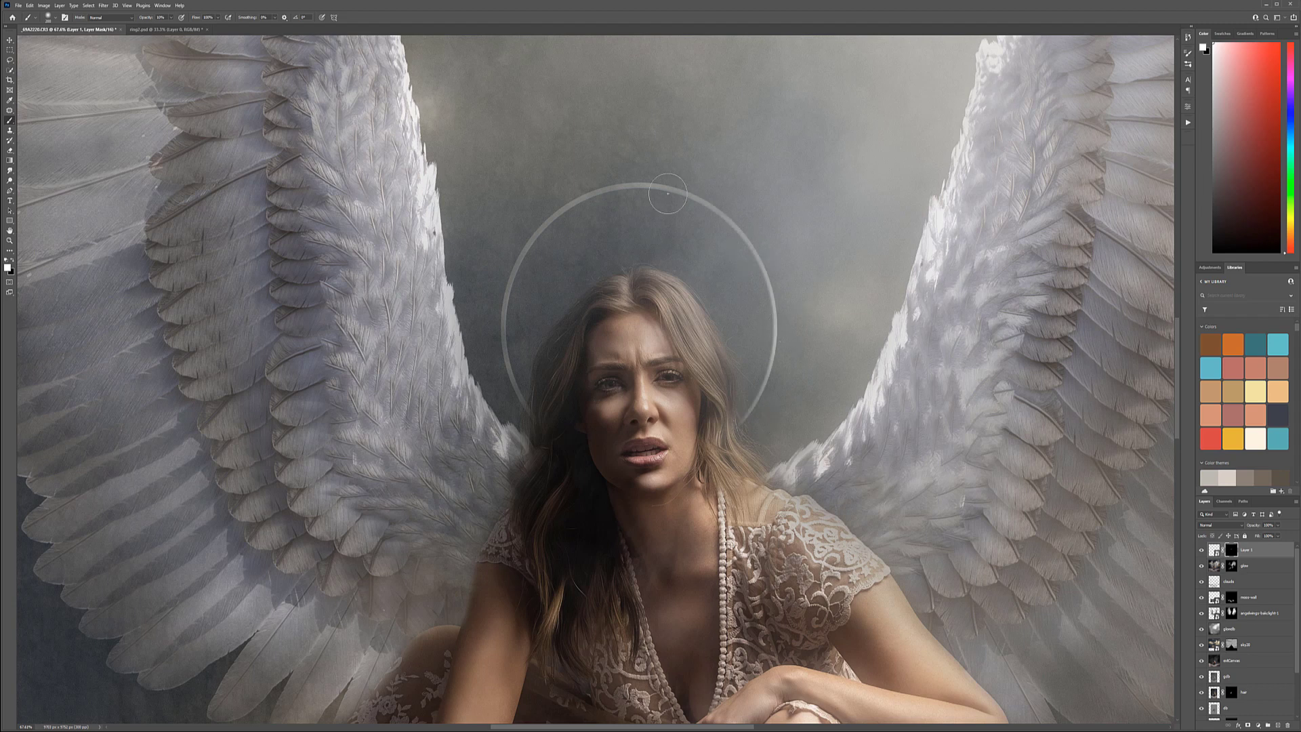
mouse_move(775, 292)
left_mouse_down()
mouse_move(671, 174)
mouse_move(552, 222)
mouse_move(512, 274)
left_mouse_up()
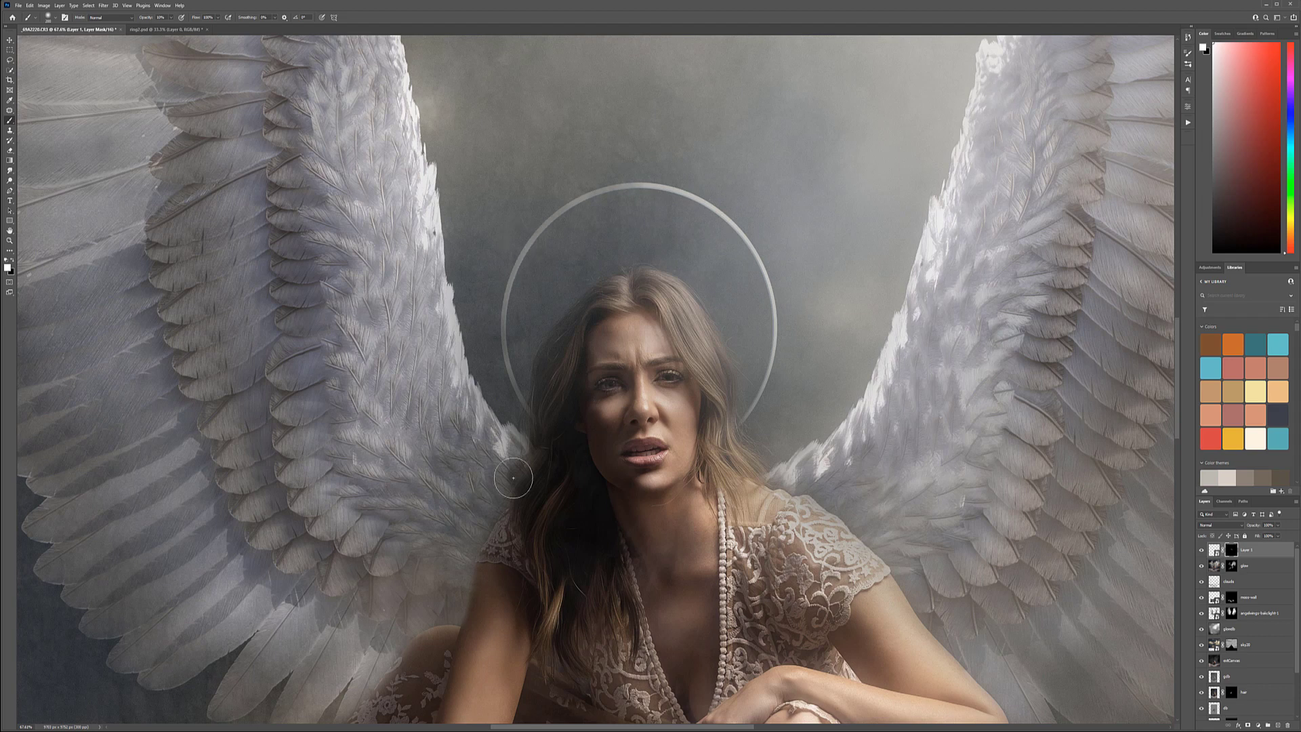
Refine the halo mask with a smaller brush where the ring meets the hair, and strengthen the arc above the head
scroll(532, 473, "up", 5)
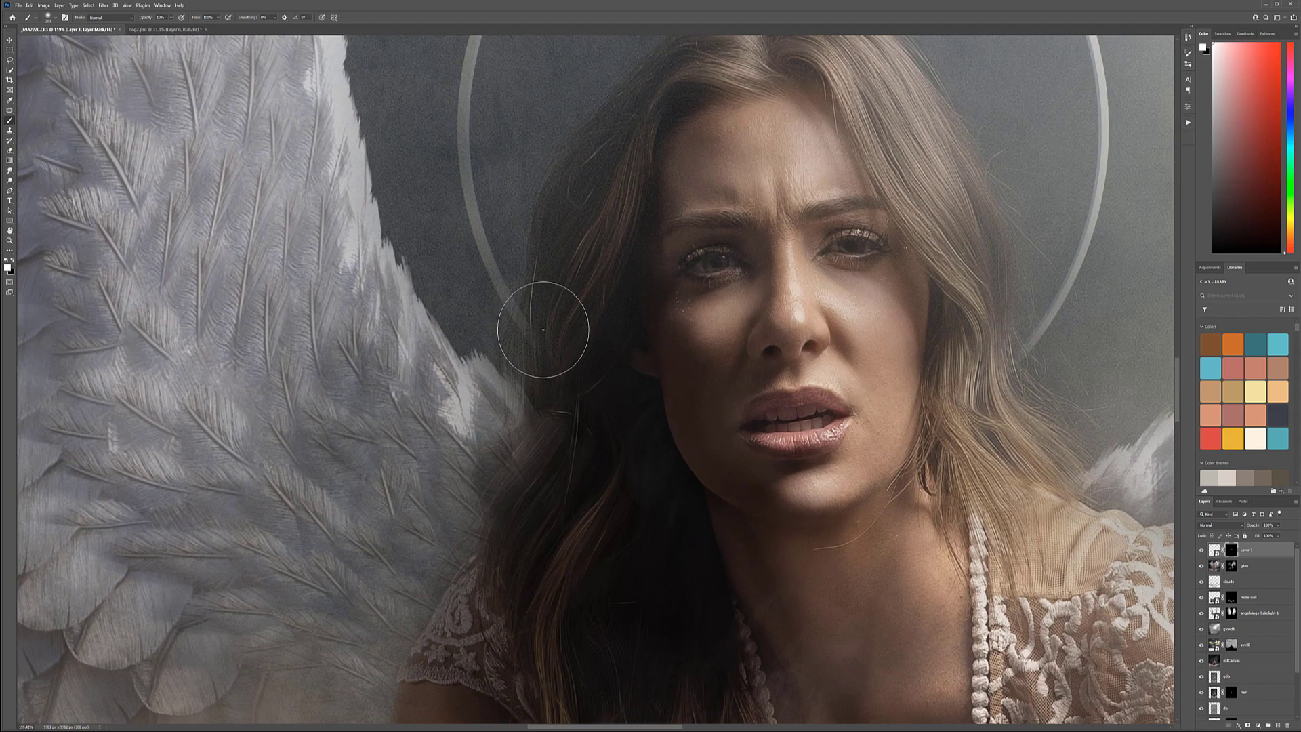
key("bracketleft")
key("bracketleft")
key("bracketleft")
key("x")
key("x")
mouse_move(469, 119)
left_mouse_down()
mouse_move(479, 330)
mouse_move(468, 358)
left_mouse_up()
left_click_drag(739, 69, 567, 194)
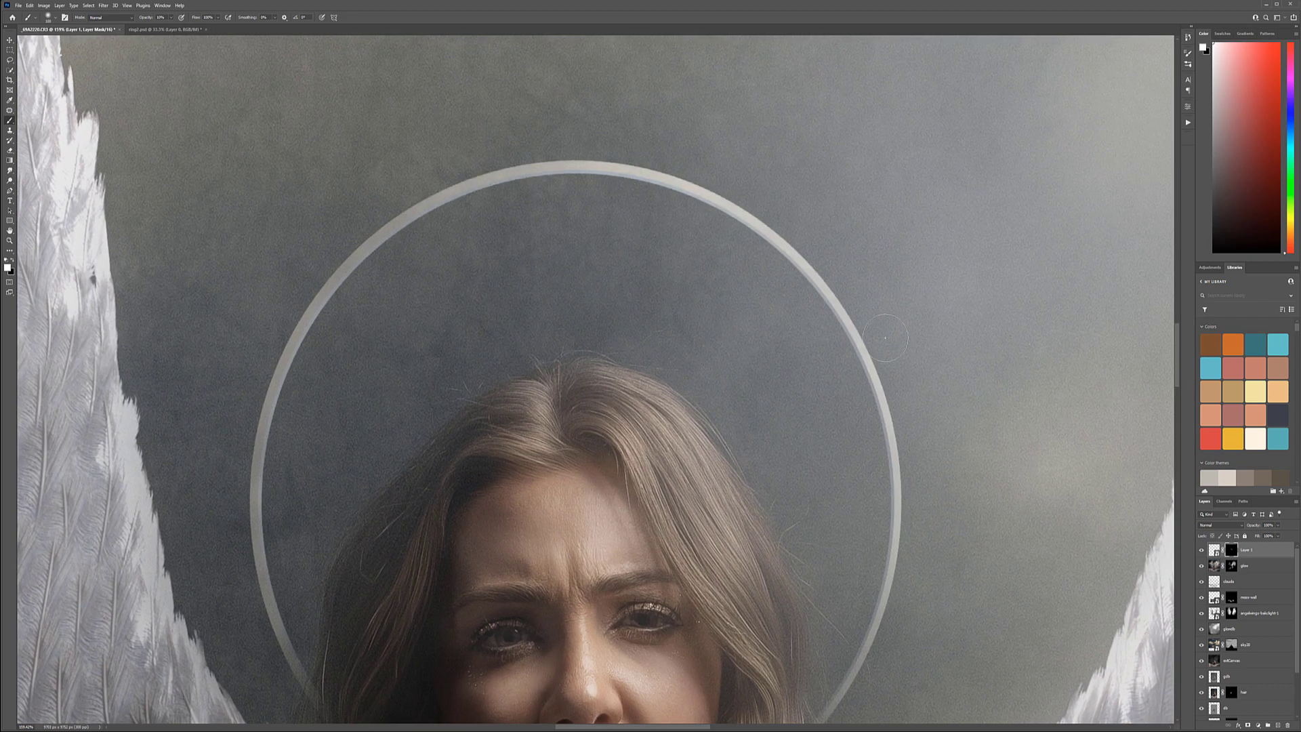
scroll(839, 387, "down", 8)
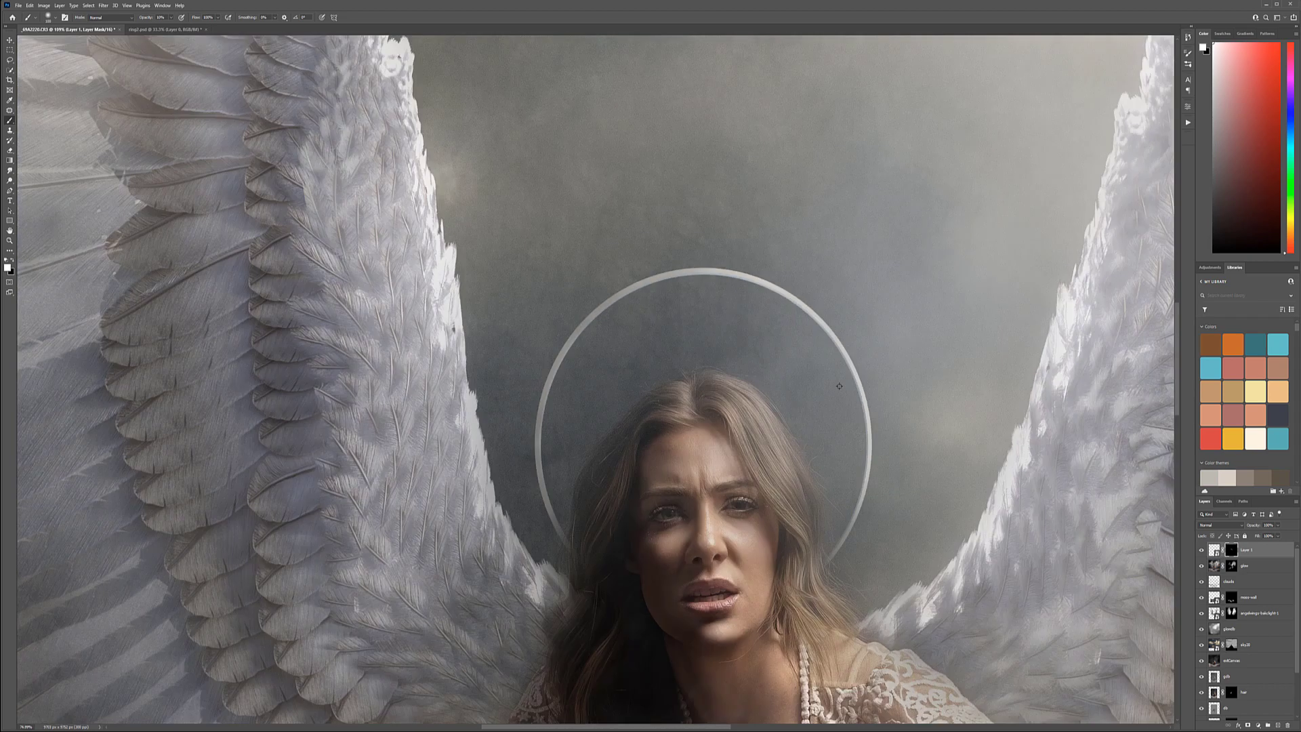
scroll(746, 360, "down", 2)
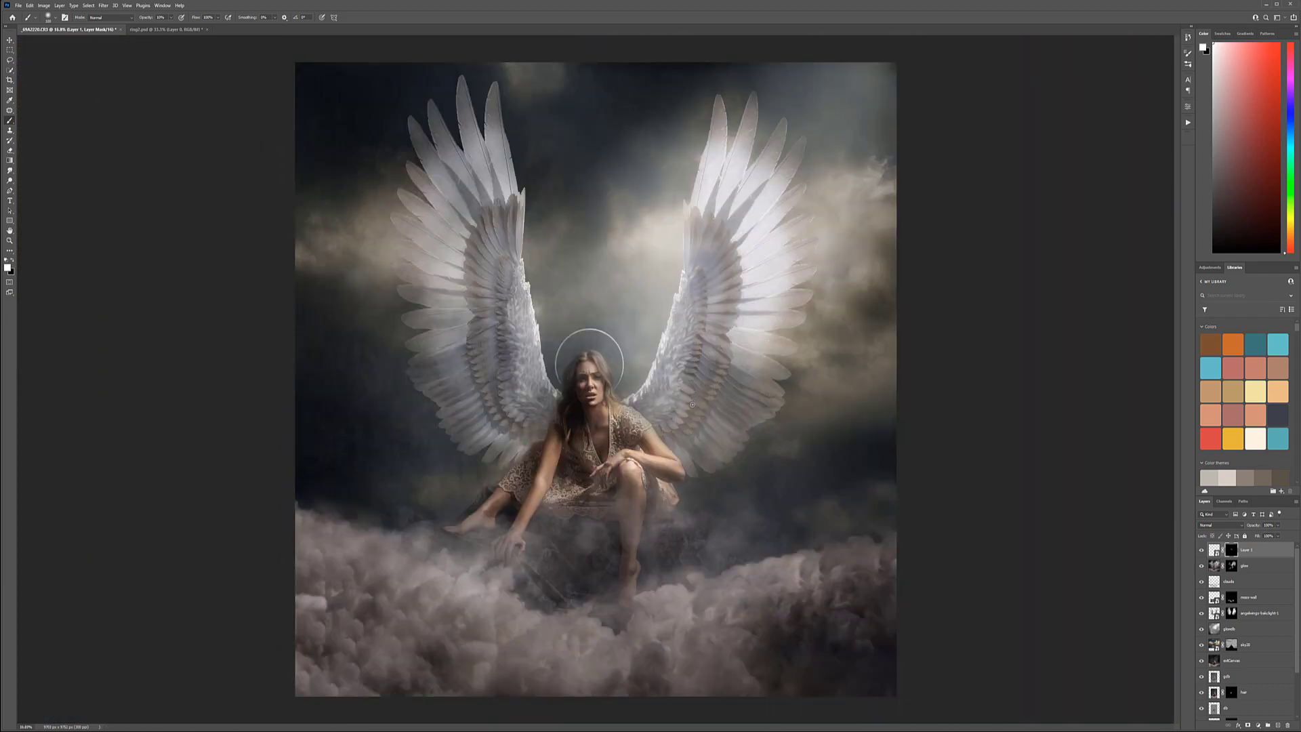
scroll(677, 397, "down", 2)
scroll(642, 381, "up", 1)
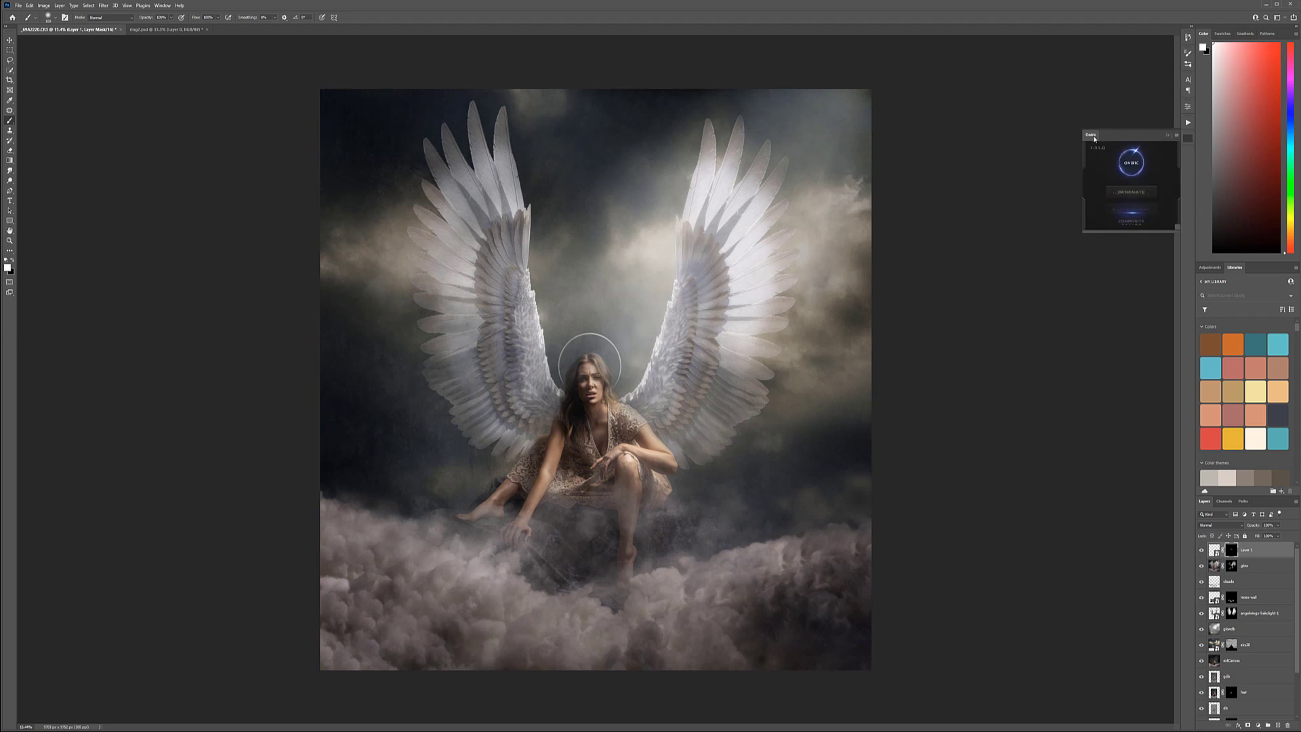
Generate a new Oniric glow element from the composite, with the display in Standard Screen Mode
left_click(1151, 186)
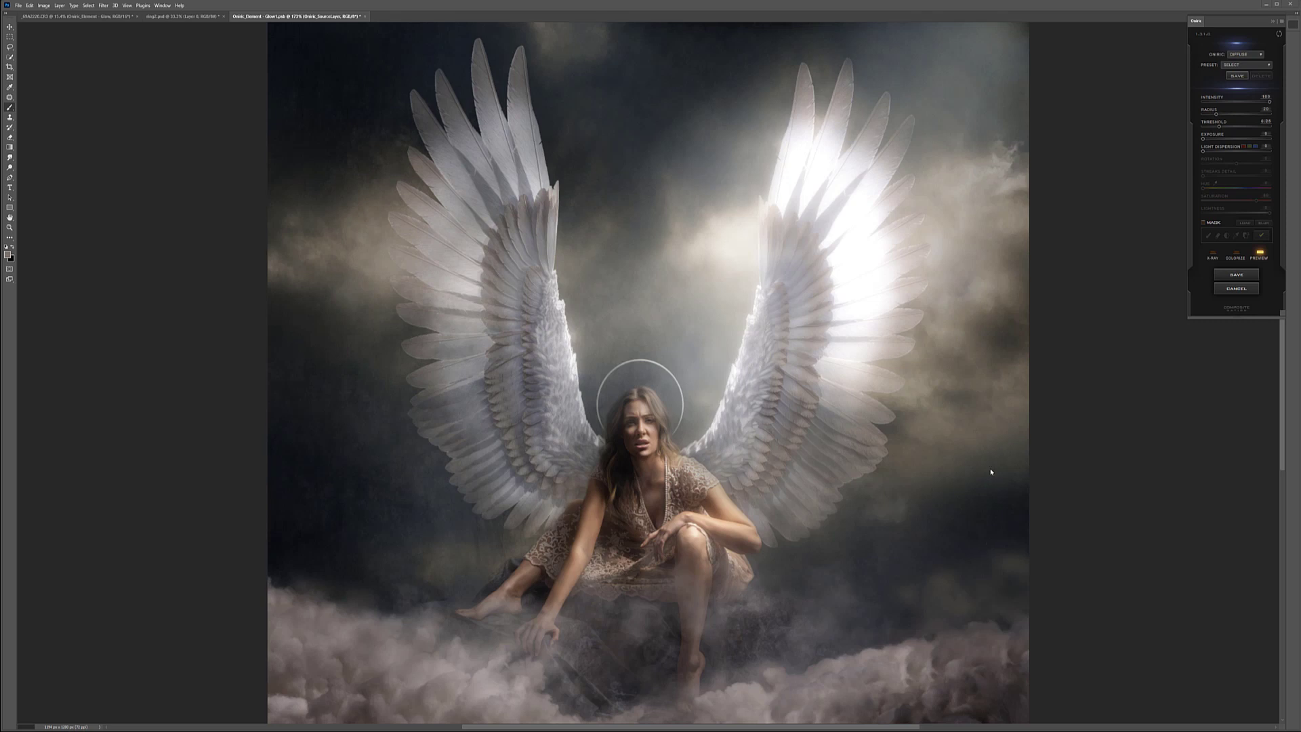
left_click(126, 5)
mouse_move(176, 146)
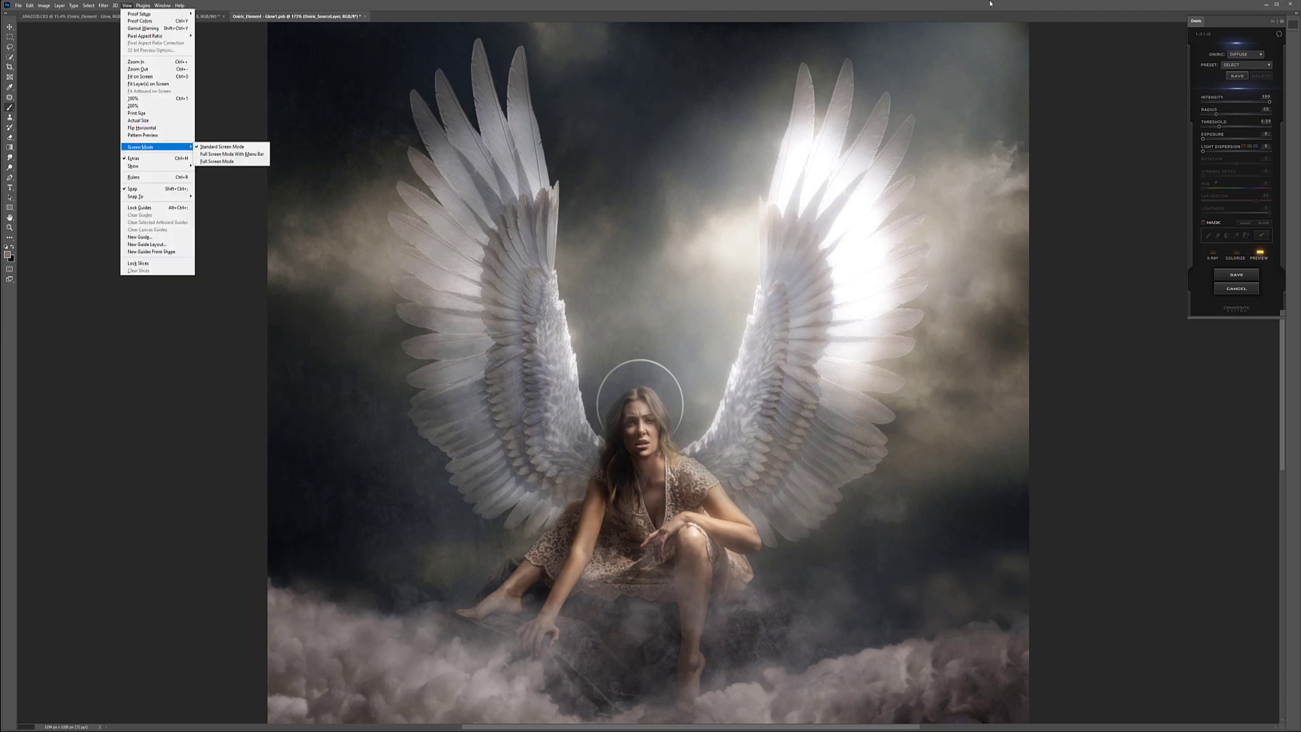
left_click(230, 147)
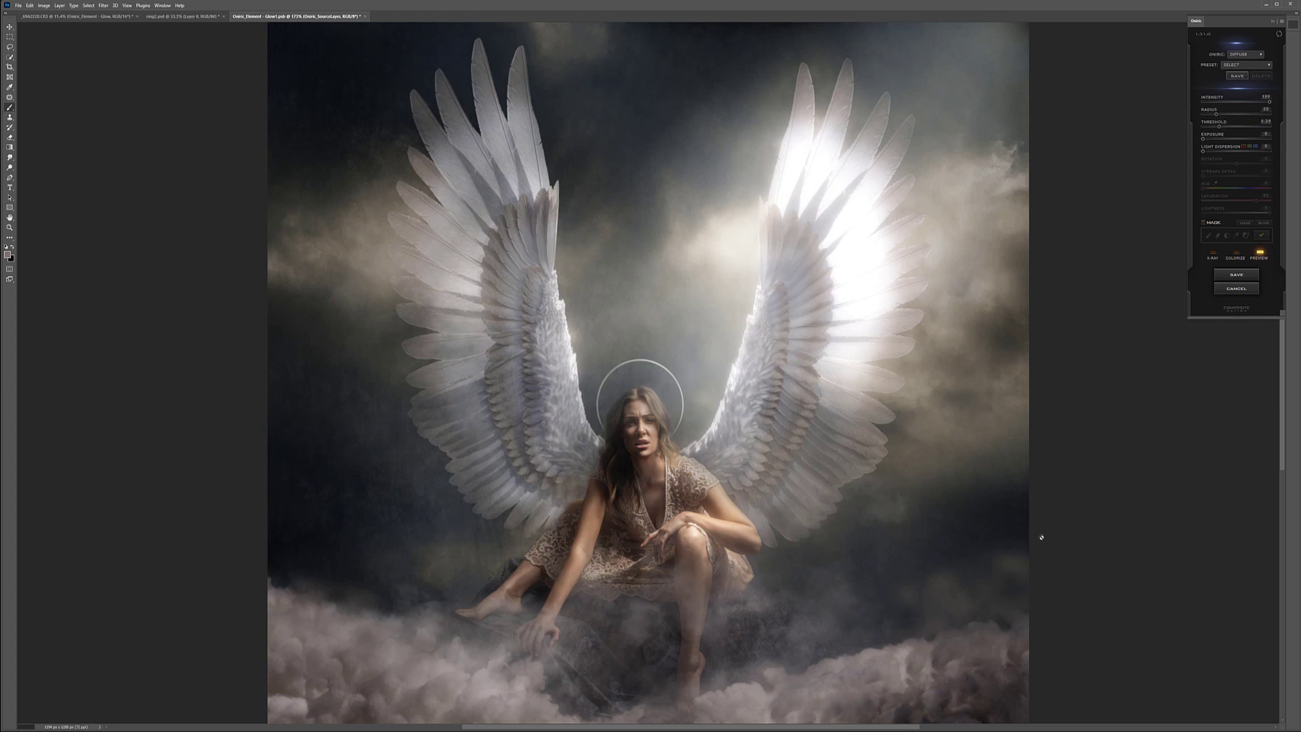
Adjust the glow's threshold in X-ray view so more of the wings emit light, and compare the image with the preview off and on
left_click(1213, 254)
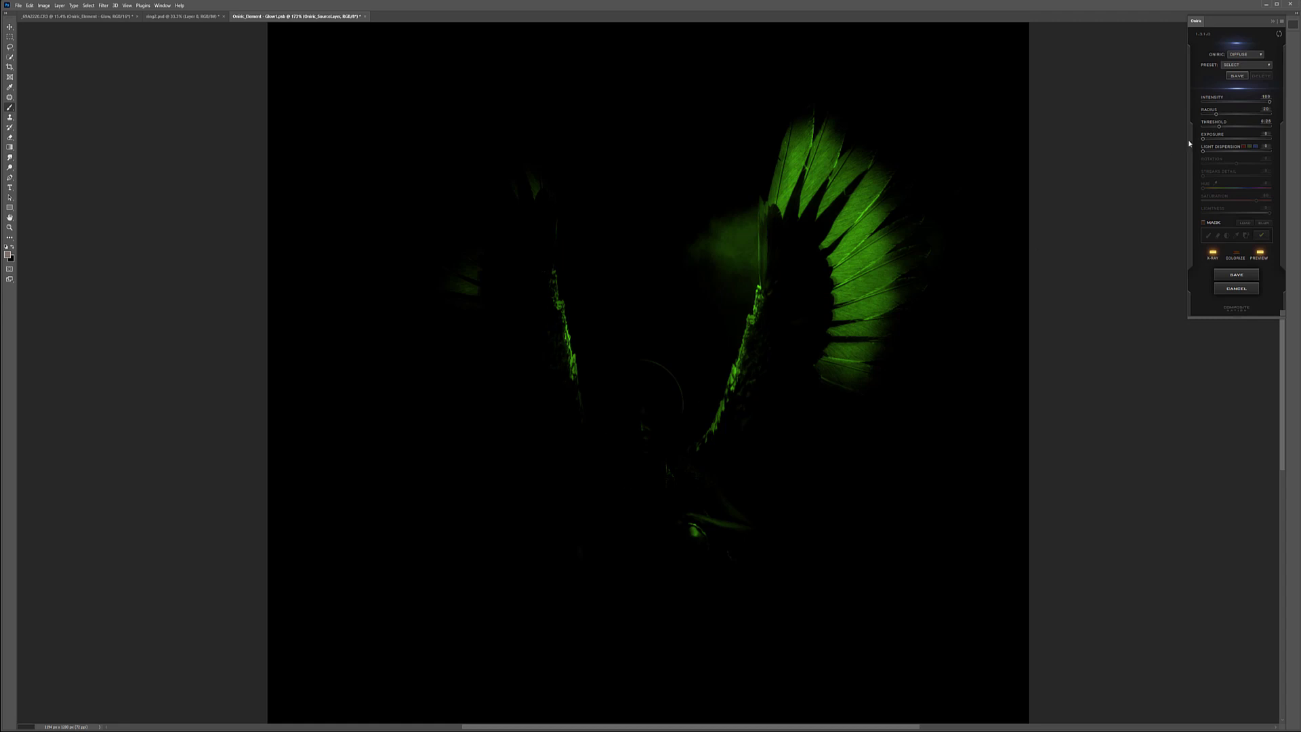
left_click_drag(1220, 127, 1226, 130)
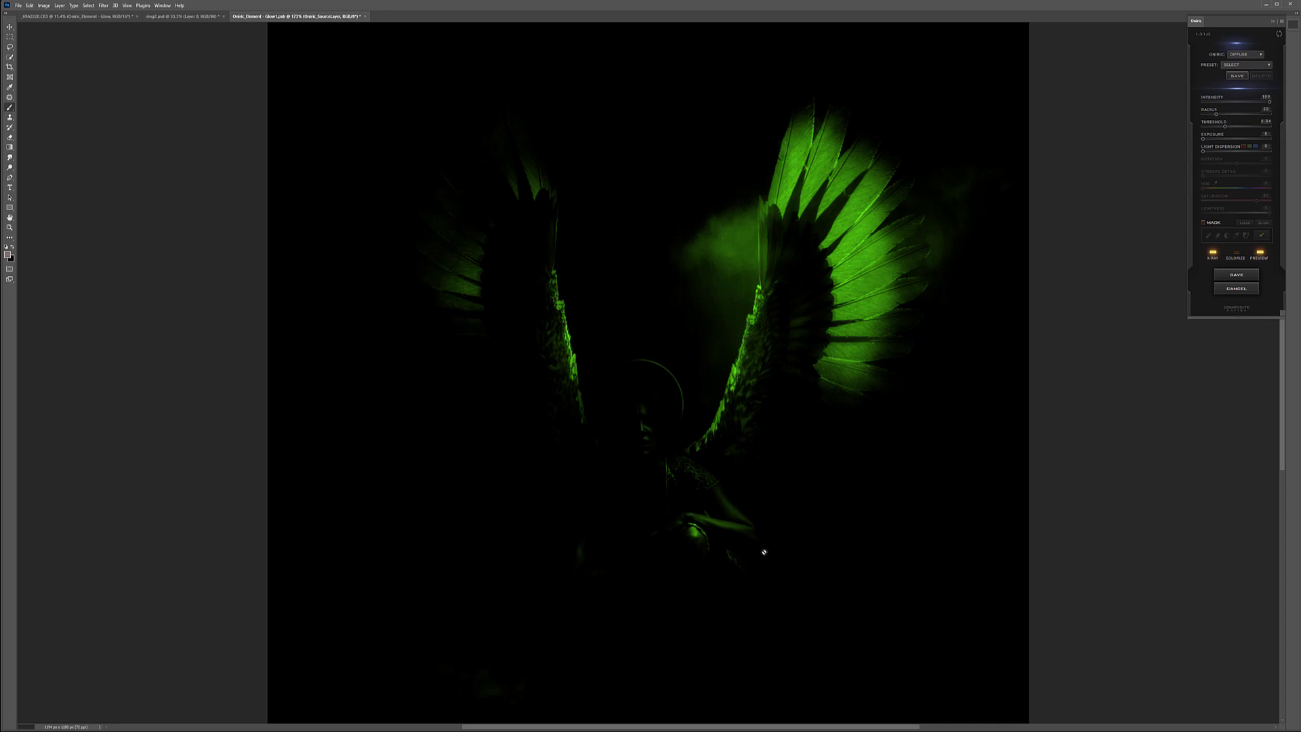
left_click(1213, 255)
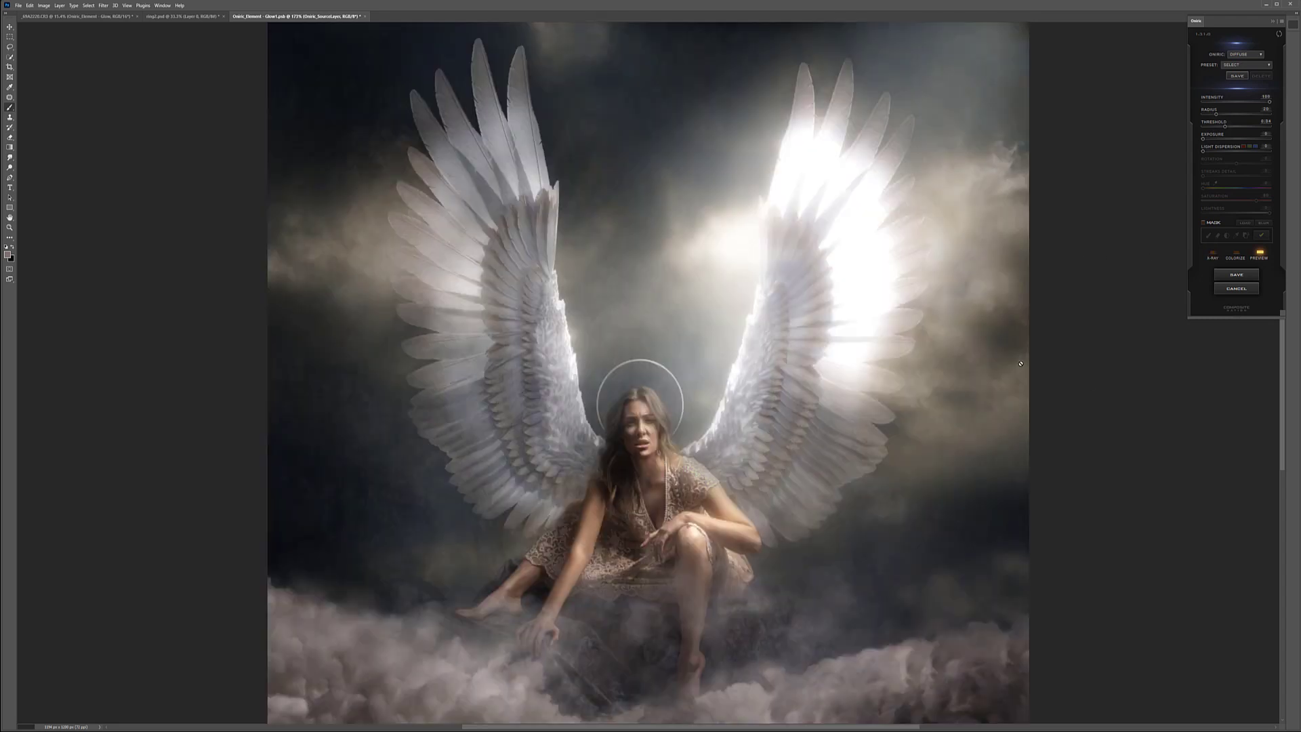
left_click(1260, 255)
left_click(1260, 255)
left_click(1260, 255)
left_click(1260, 255)
Save the generated glow element to the composite under the name "glow"
left_click(1237, 275)
type("g")
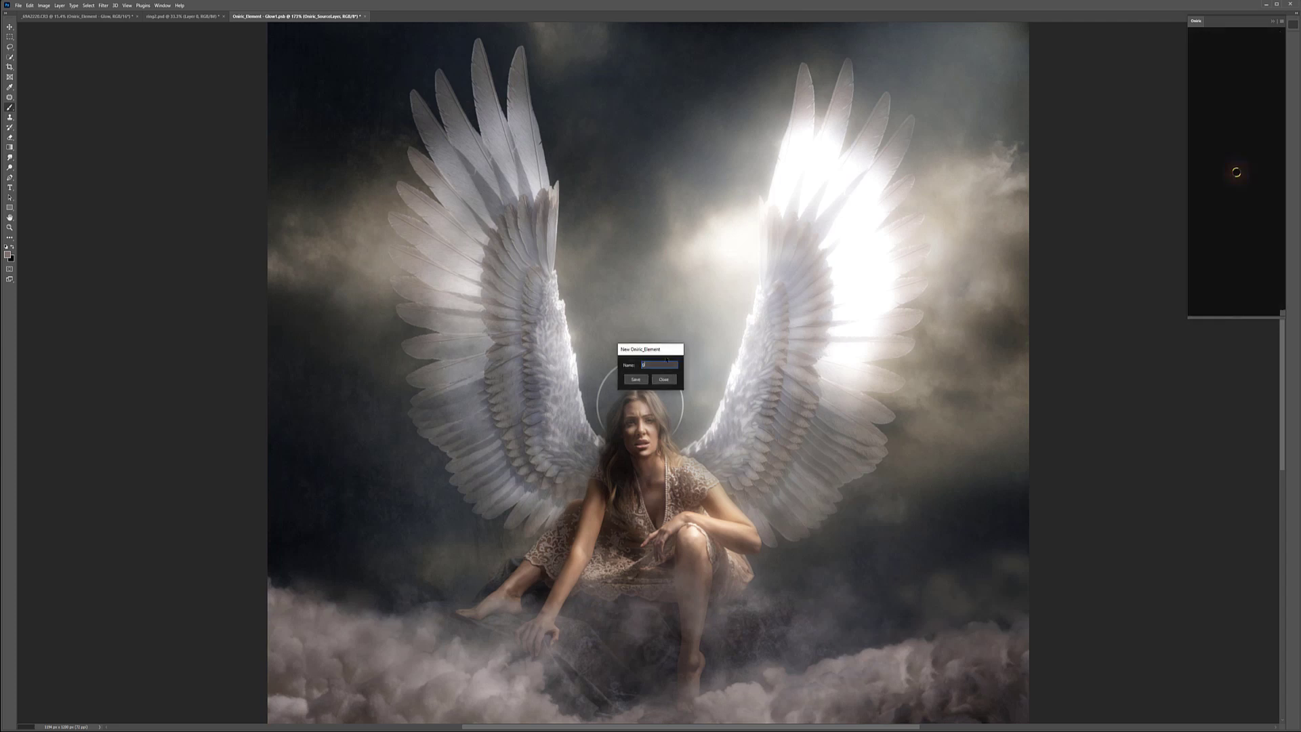
type("lo")
key("Return")
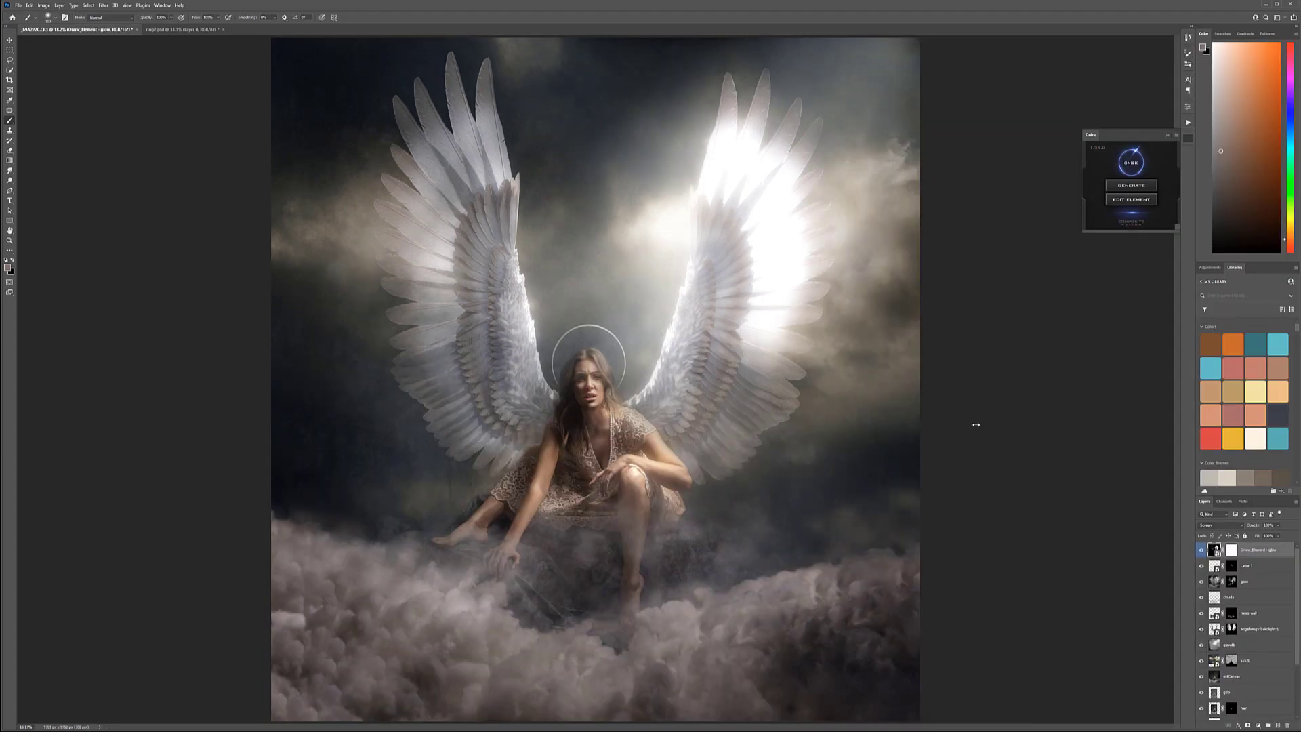
Compare the image with the new glow layer off and on, and invert its mask to hide the glow
scroll(804, 396, "down", 3)
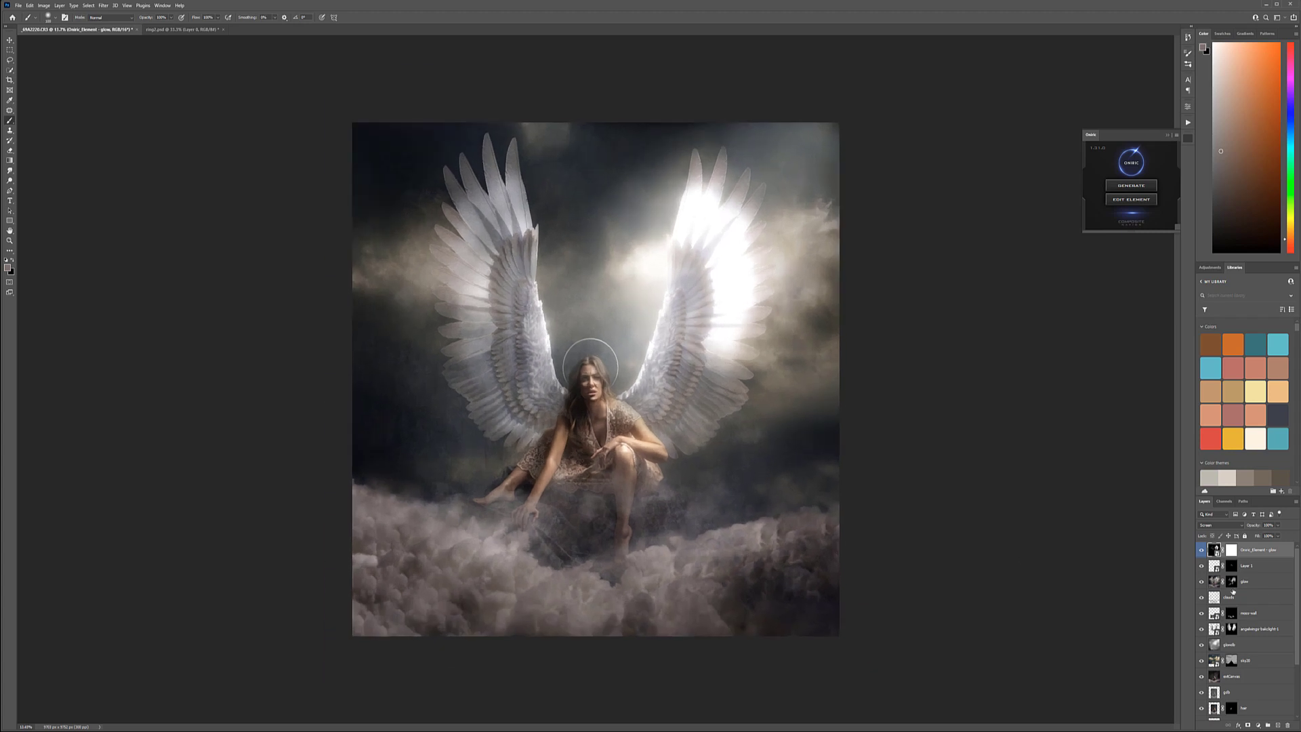
left_click(1202, 550)
left_click(1203, 550)
left_click(1231, 551)
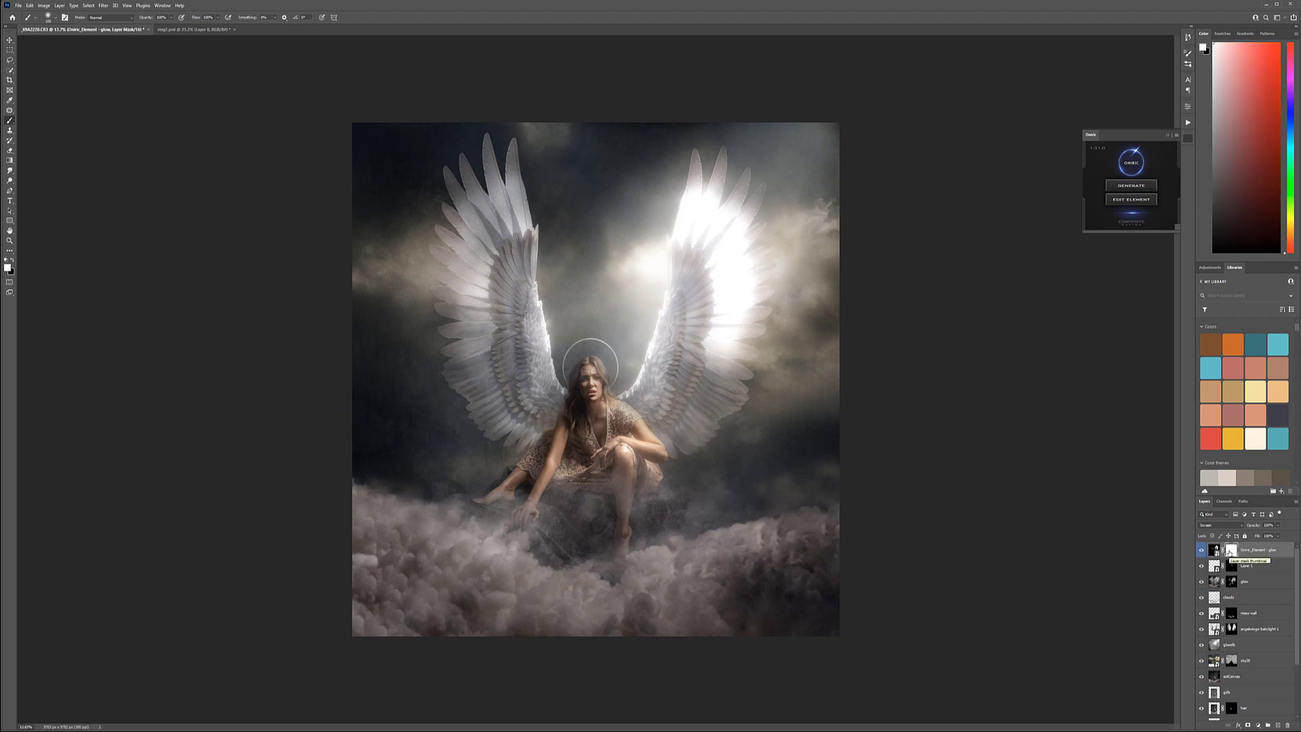
key("ctrl+i")
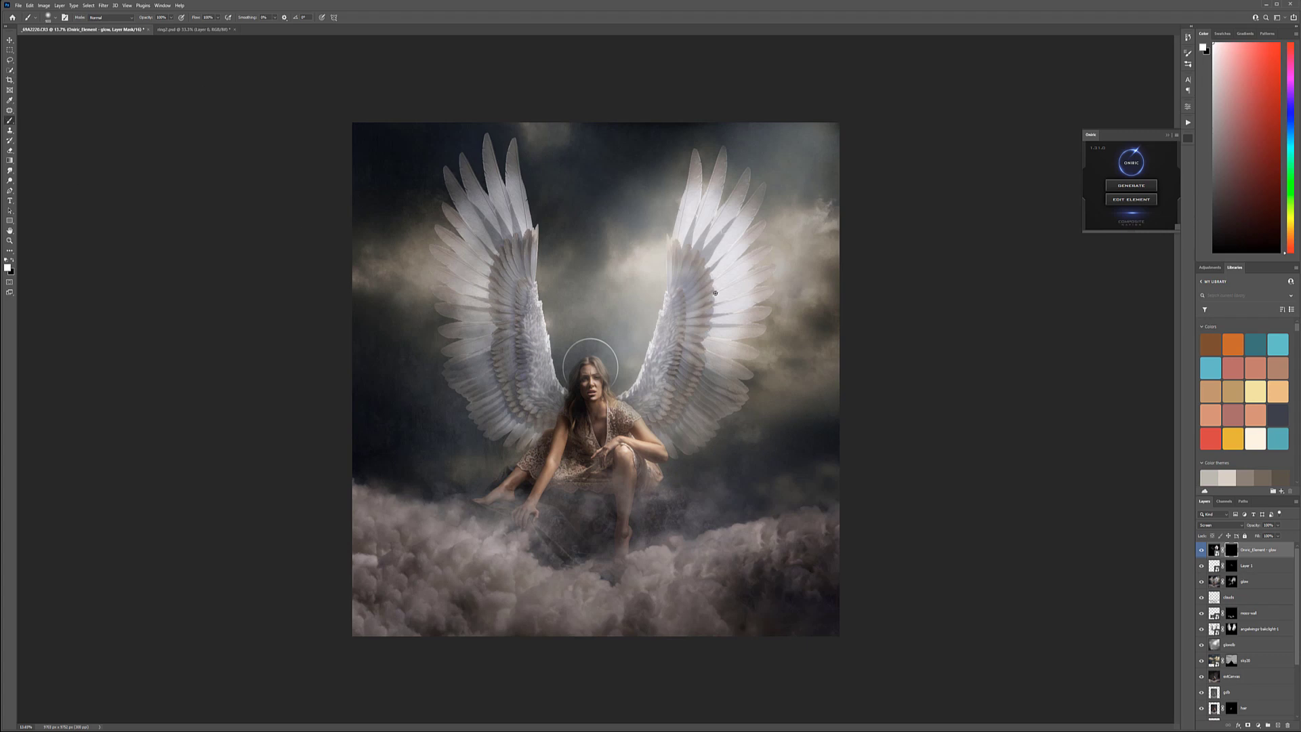
Undo the full-strength stroke and gently reveal the glow on the brighter wing by painting its mask white at 20% brush opacity
mouse_move(719, 201)
left_mouse_down()
mouse_move(739, 234)
mouse_move(726, 294)
left_mouse_up()
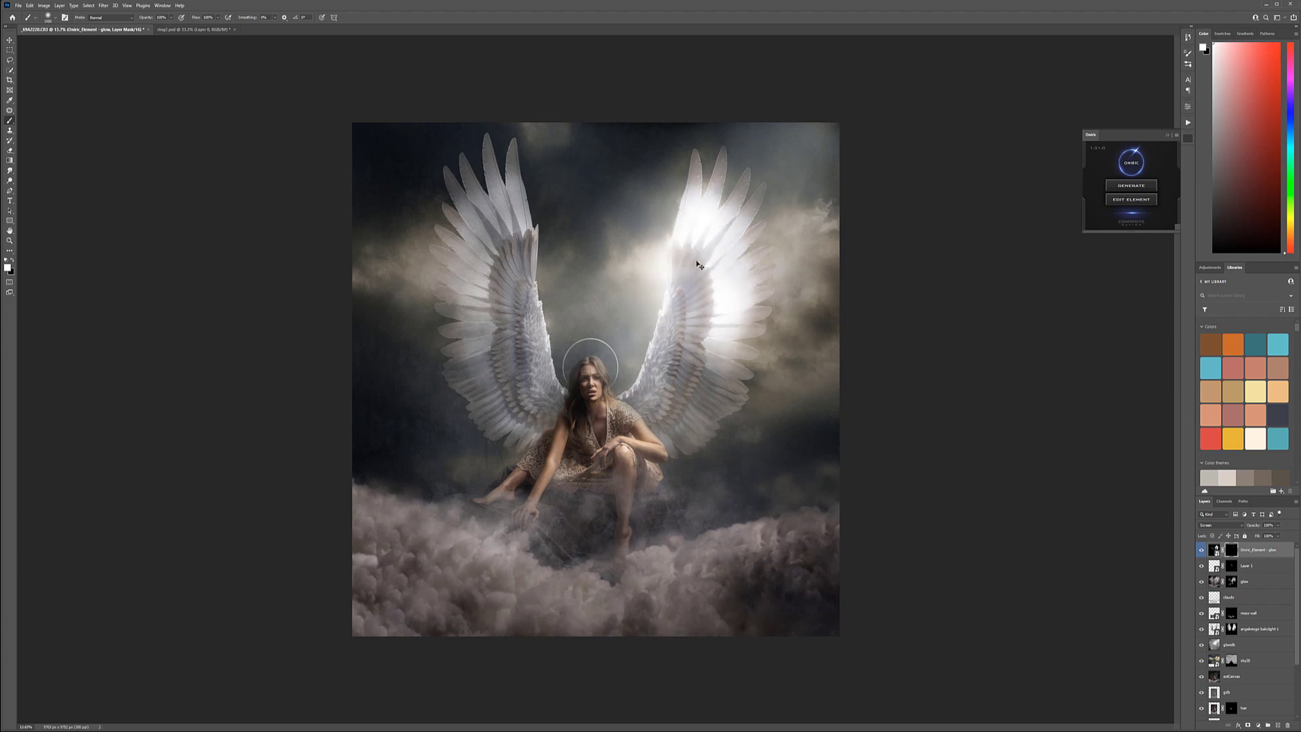
key("ctrl+z")
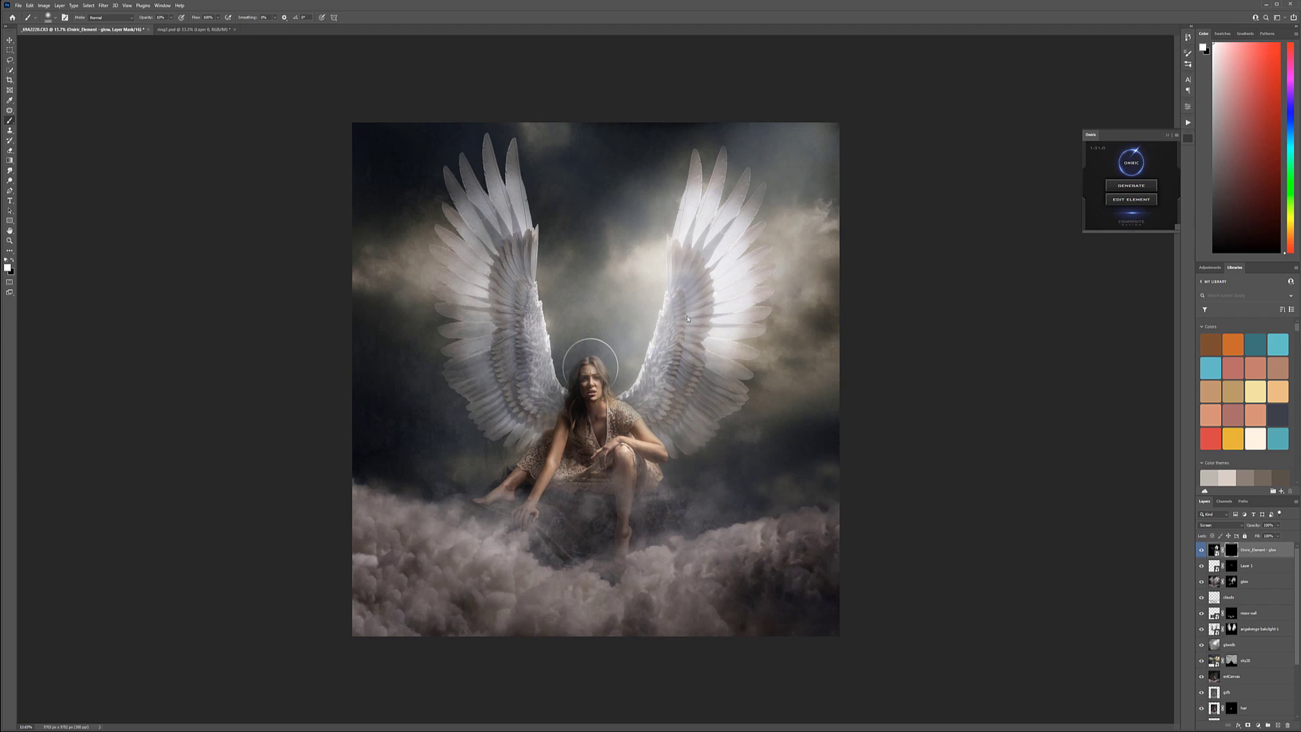
key("2")
left_click(1232, 550, "alt")
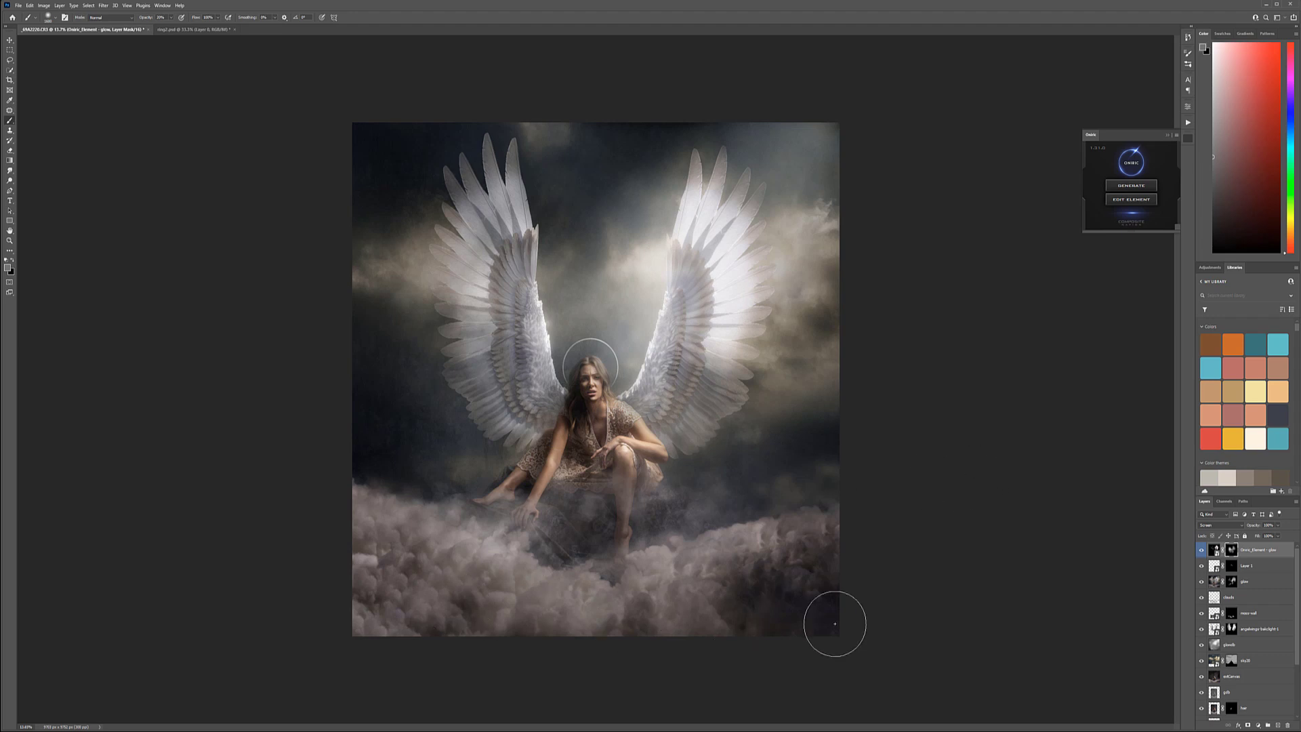
Crop a narrow strip off the bottom of the image with Delete Cropped Pixels turned off
left_click(10, 80)
left_click_drag(598, 637, 600, 625)
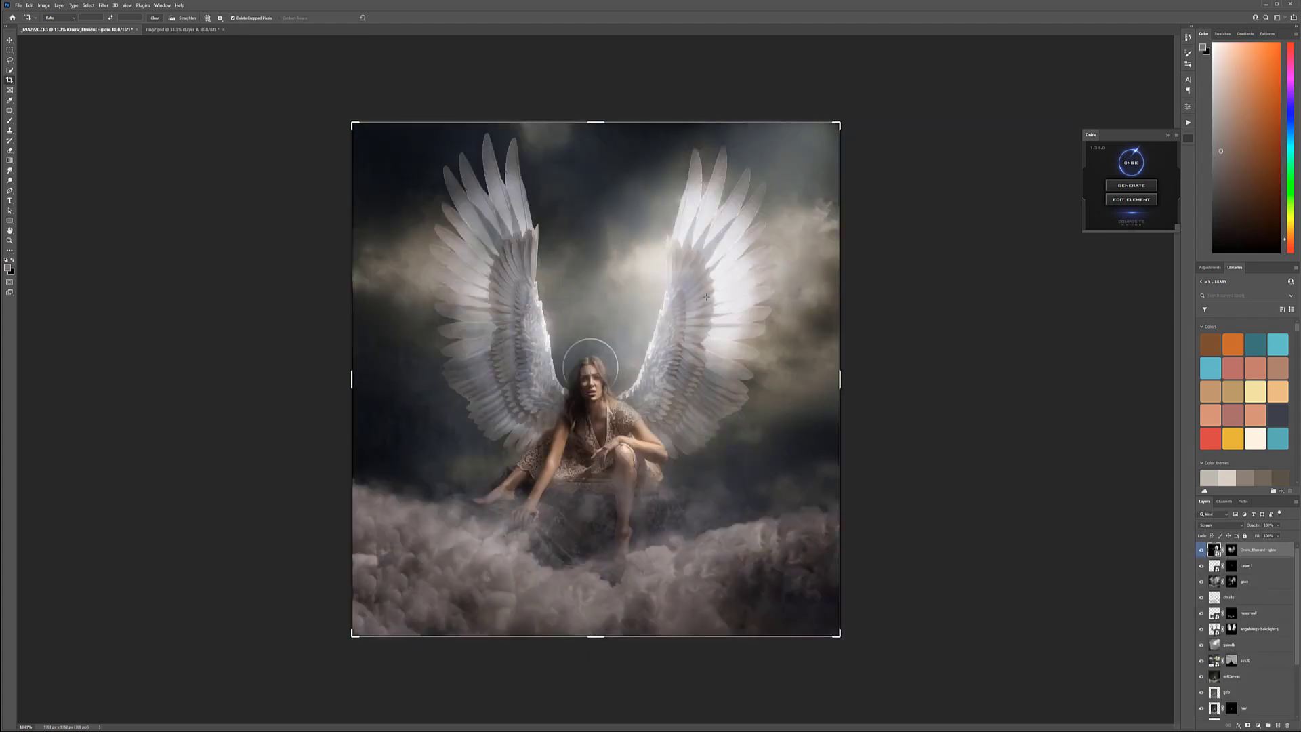
key("v")
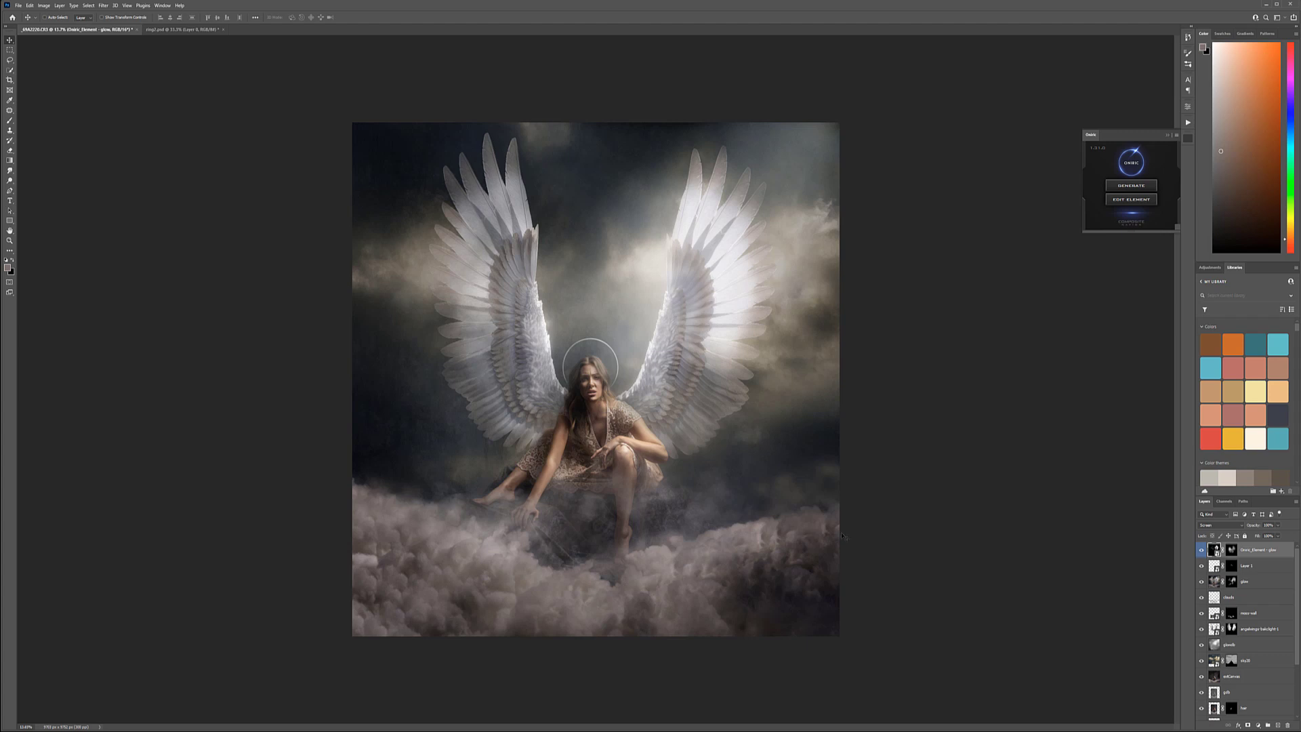
key("c")
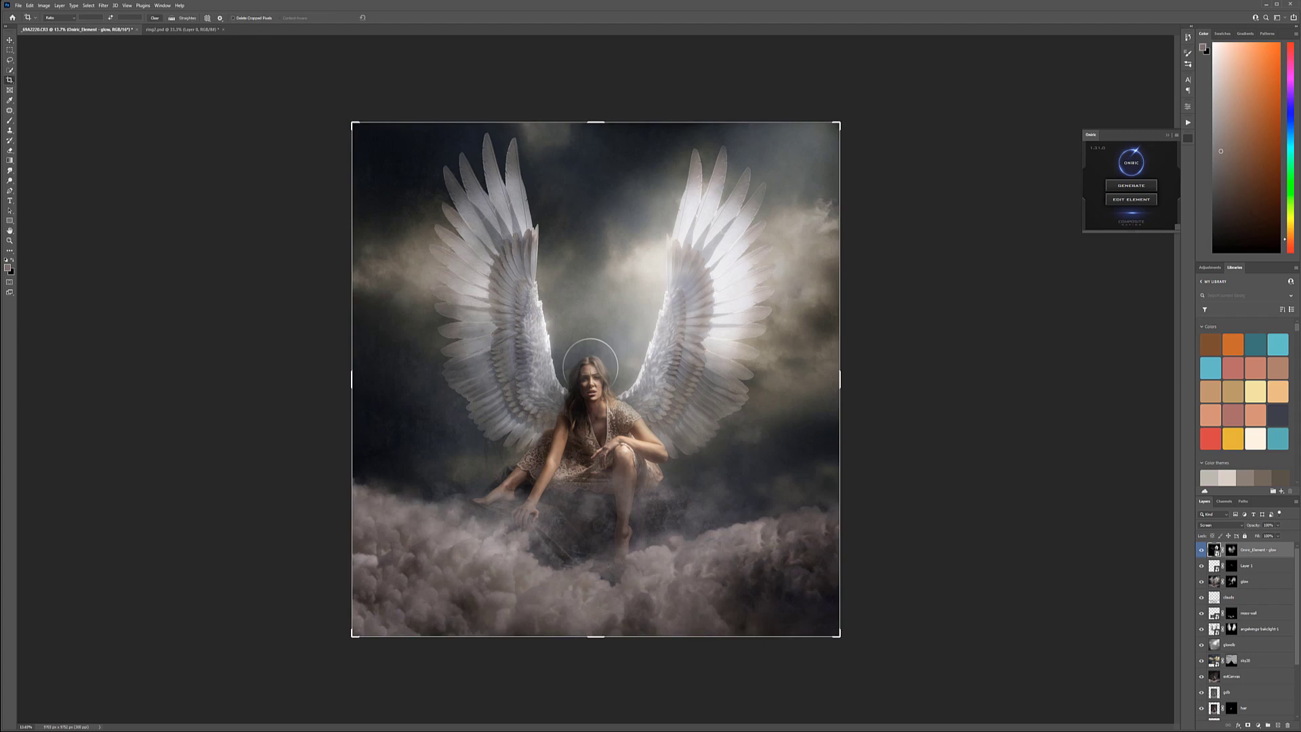
left_click_drag(594, 638, 595, 628)
left_click_drag(595, 629, 595, 624)
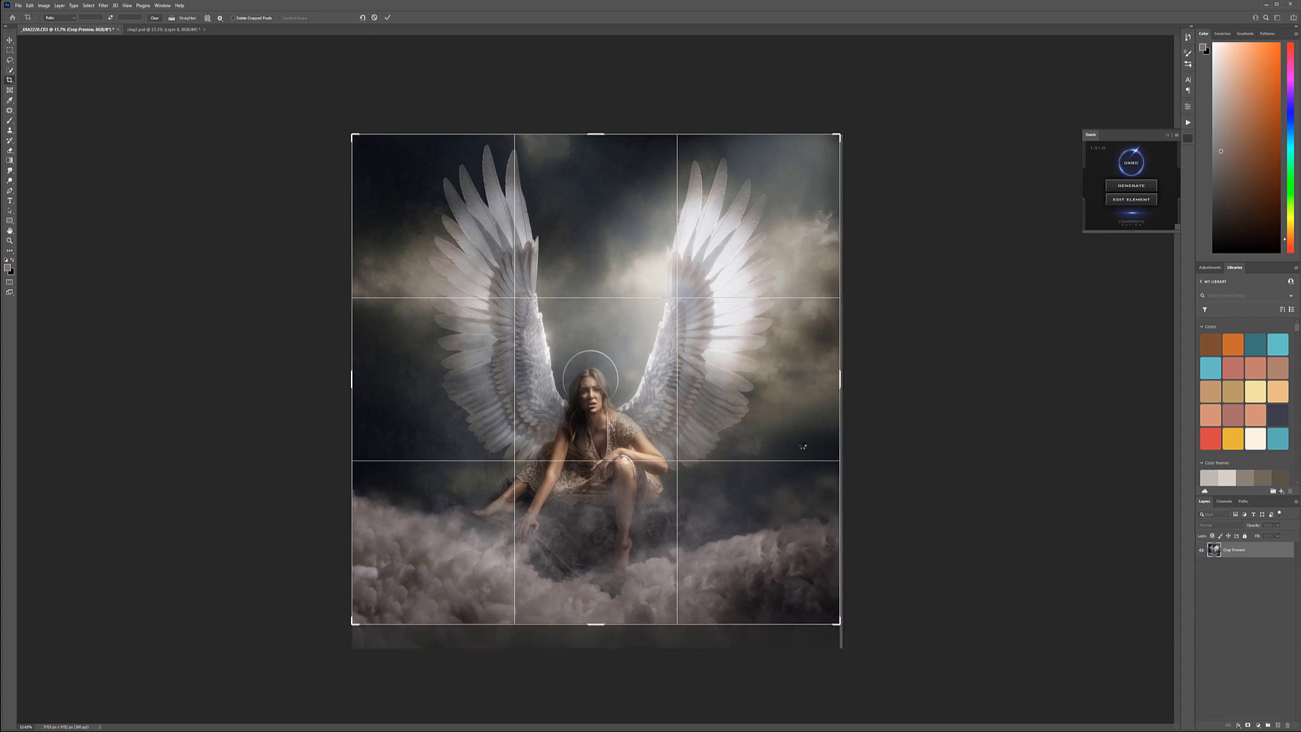
key("Return")
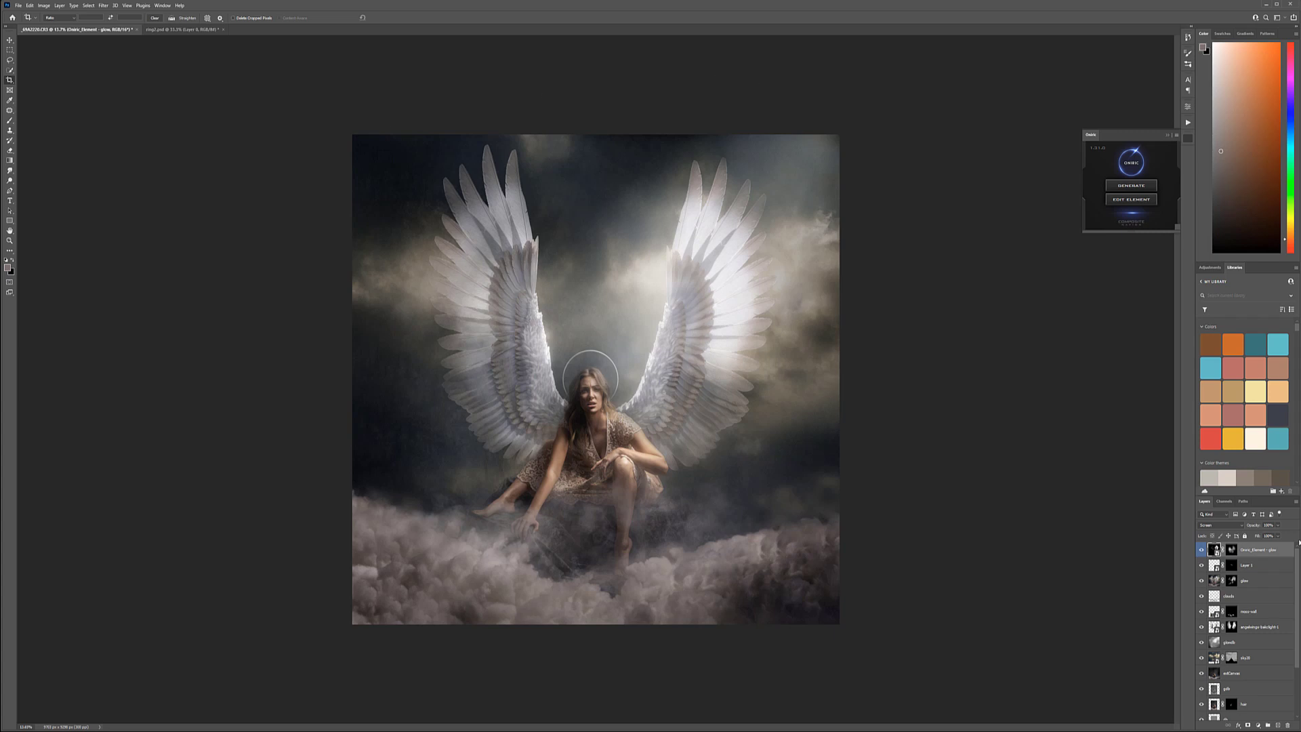
Add a new layer above the glow element and fill it with neutral gray
left_click(1277, 725)
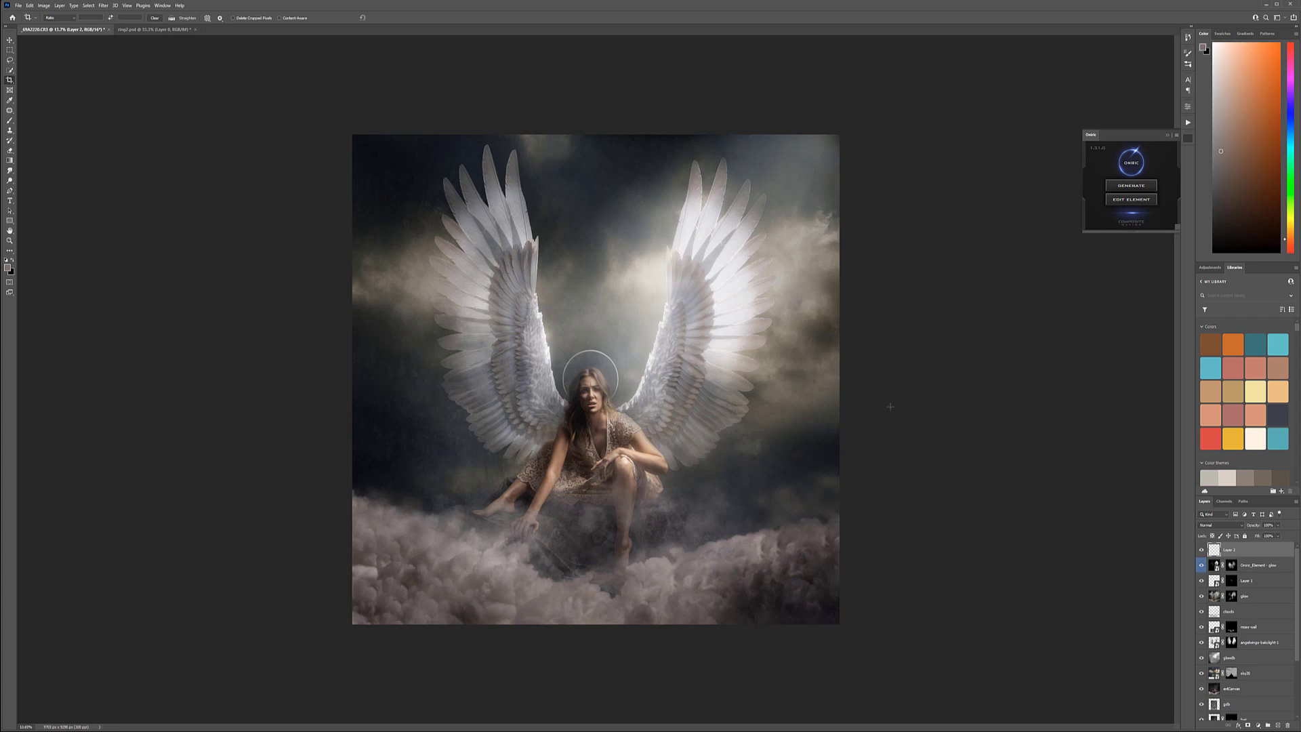
key("shift+F5")
key("Return")
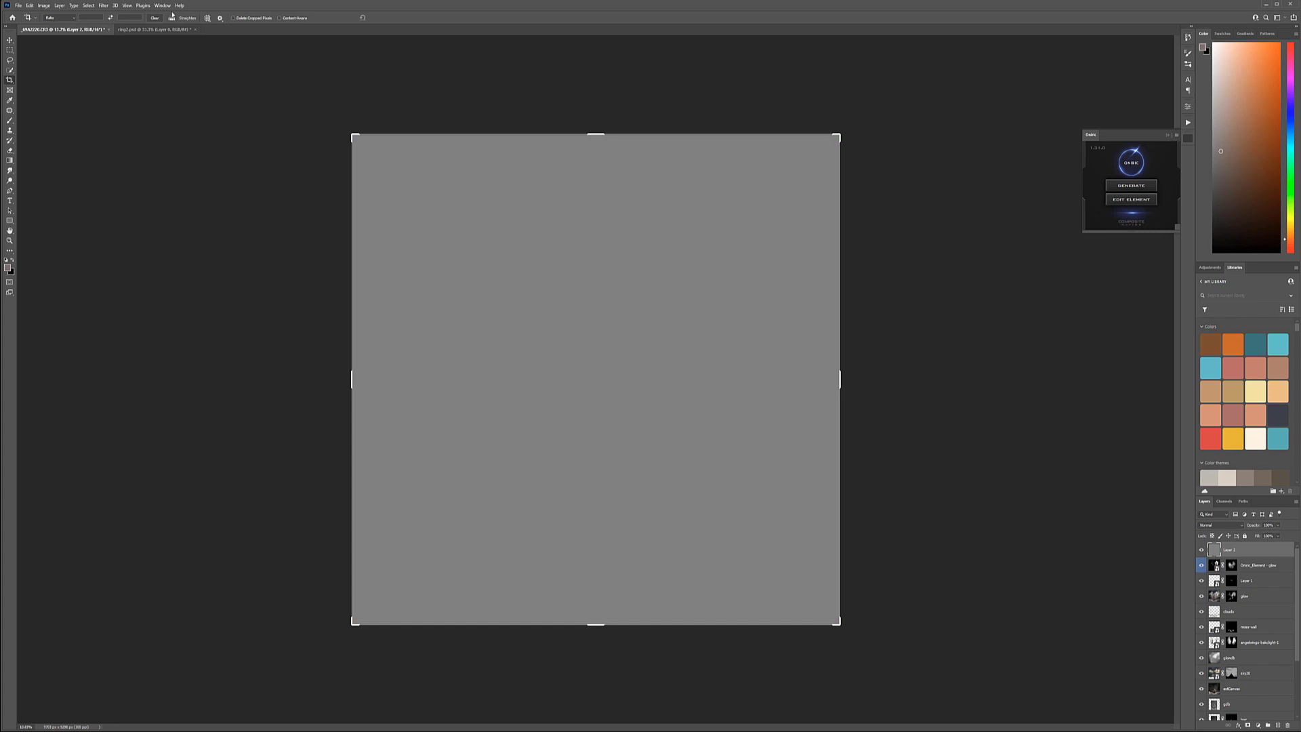
left_click(9, 40)
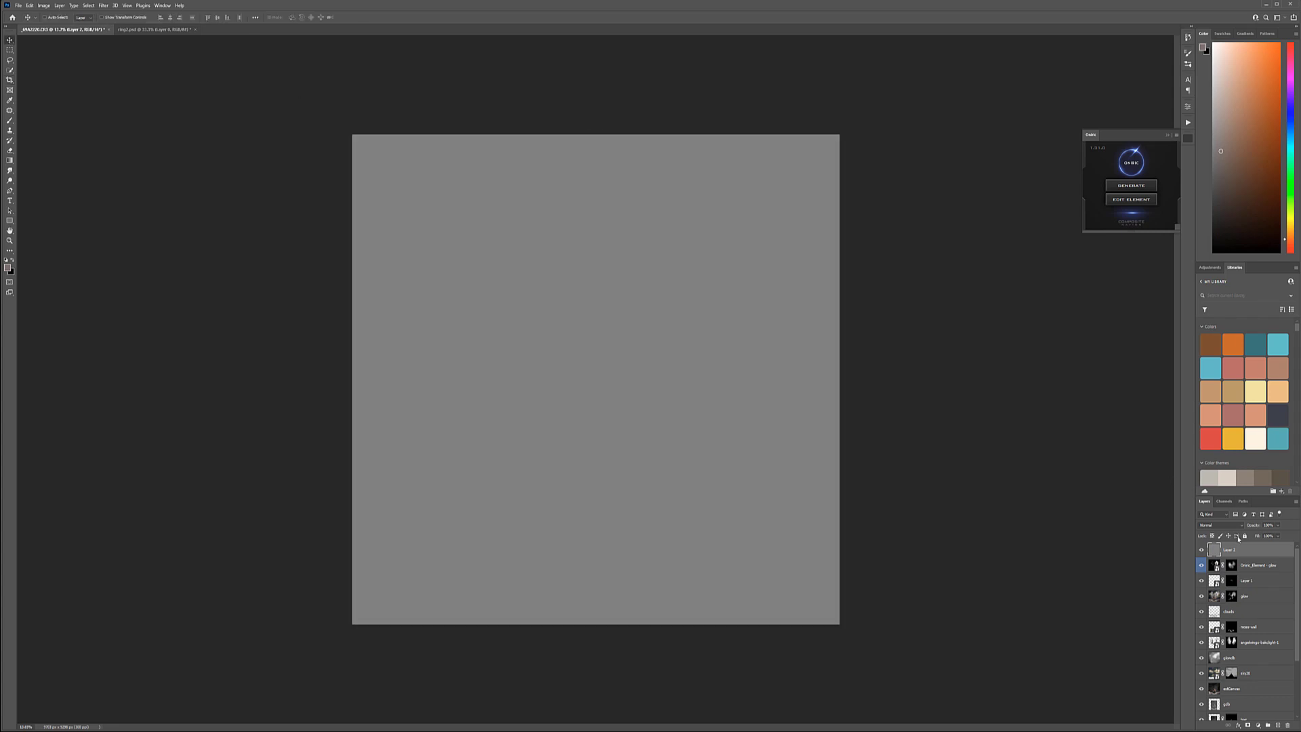
Set the gray layer's blend mode to Soft Light and rename it "db"
left_click(1220, 524)
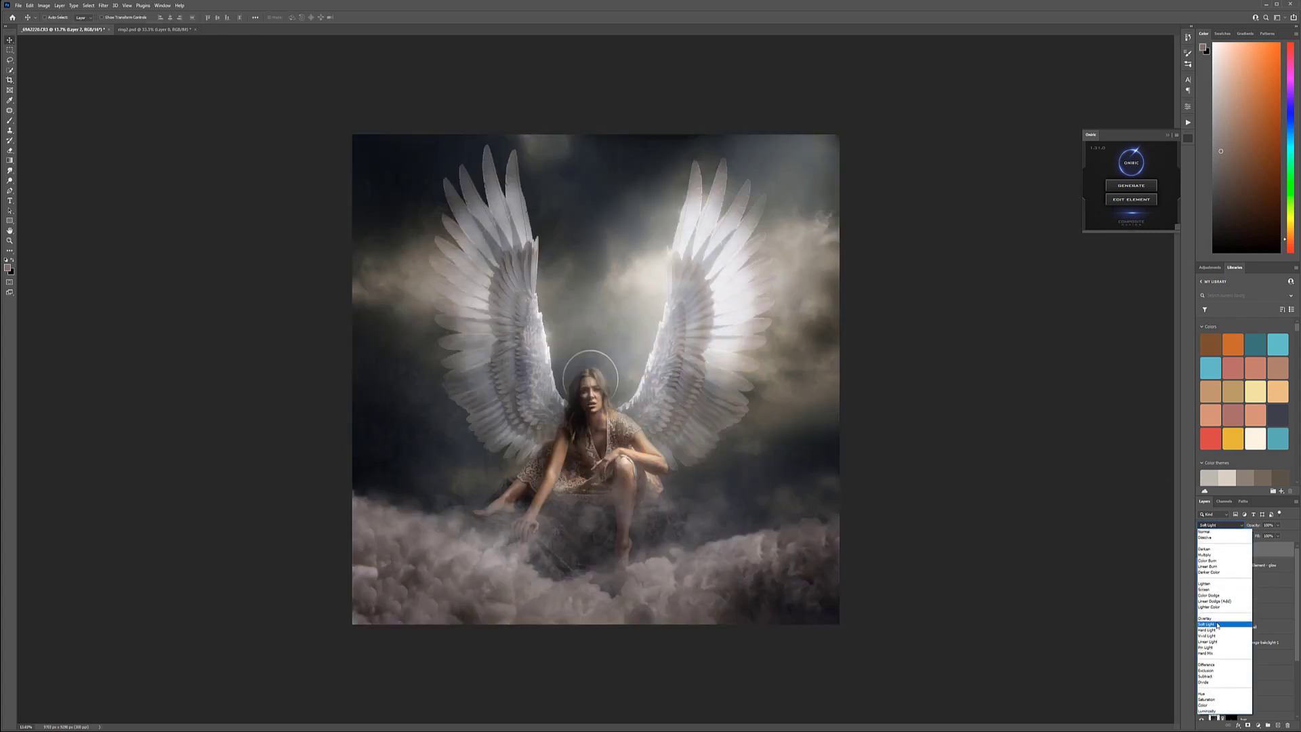
left_click(1225, 621)
double_click(1237, 553)
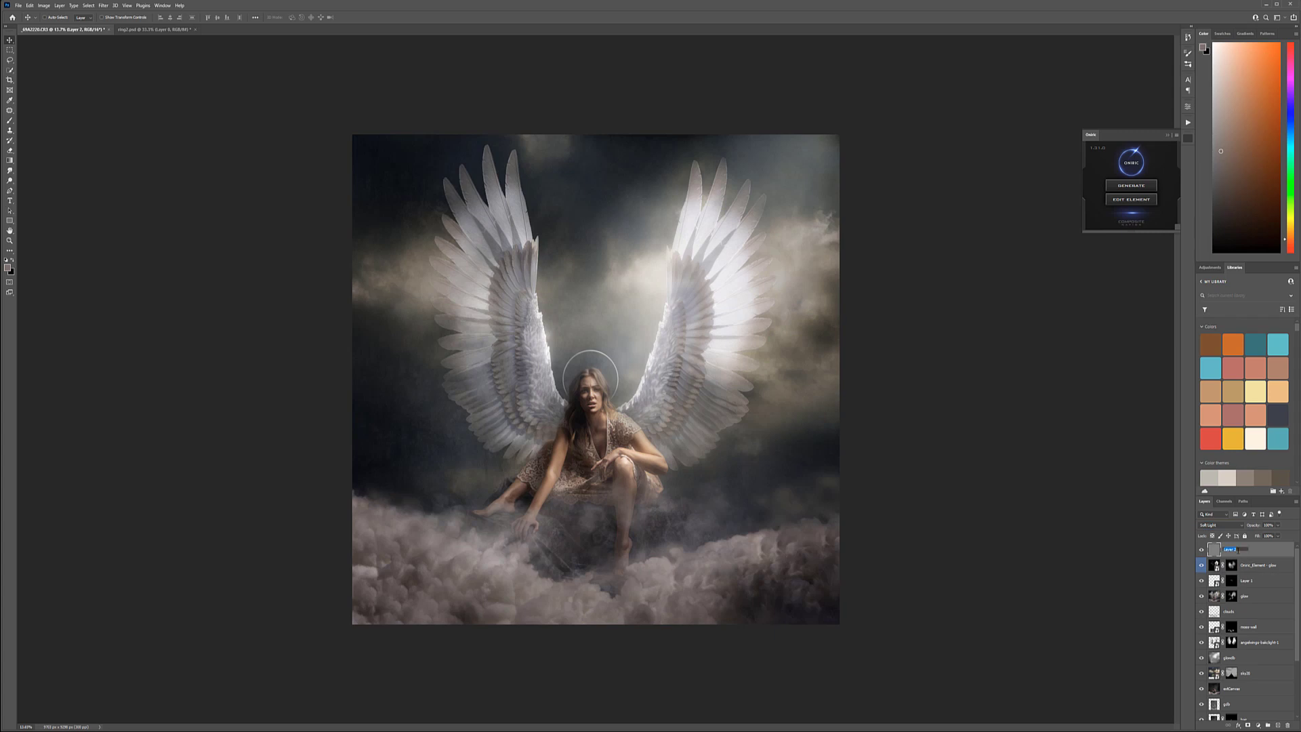
type("db")
key("Return")
Set up a larger black brush at 10% opacity with default colors for burning dark areas on the "db" layer
left_click(10, 120)
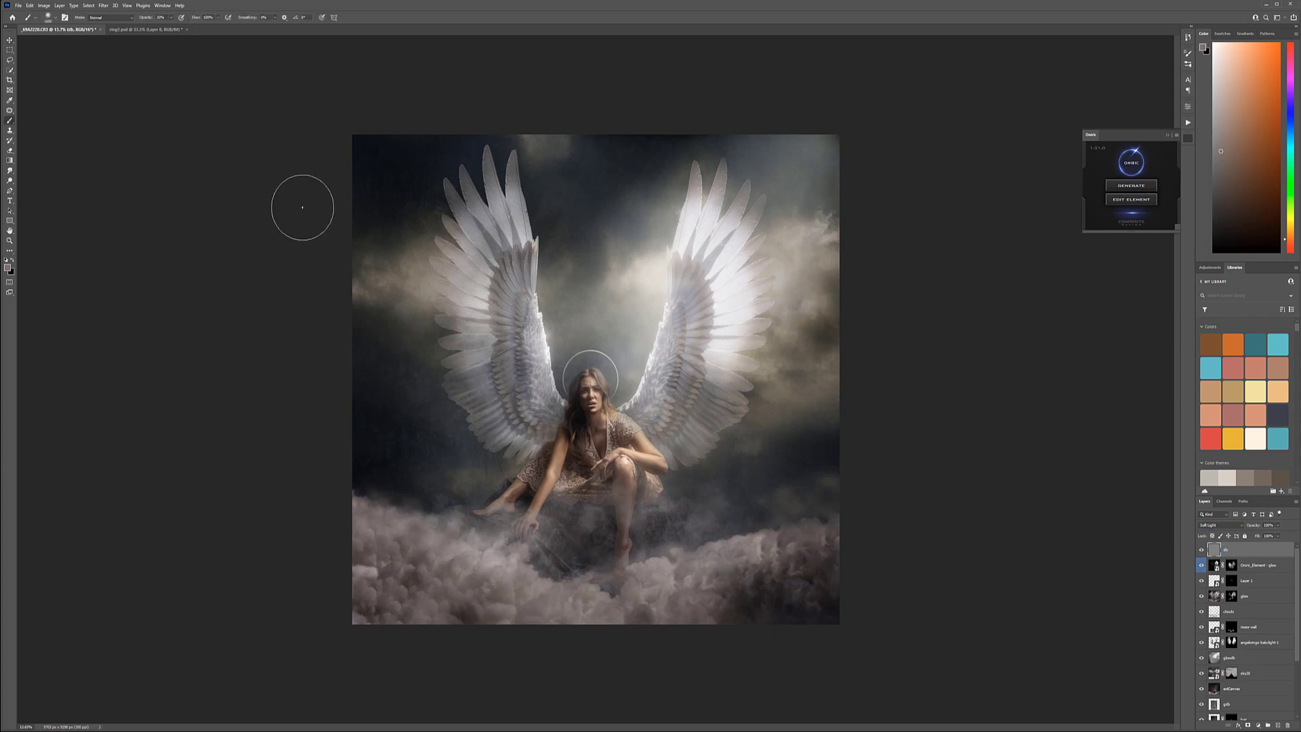
key("d")
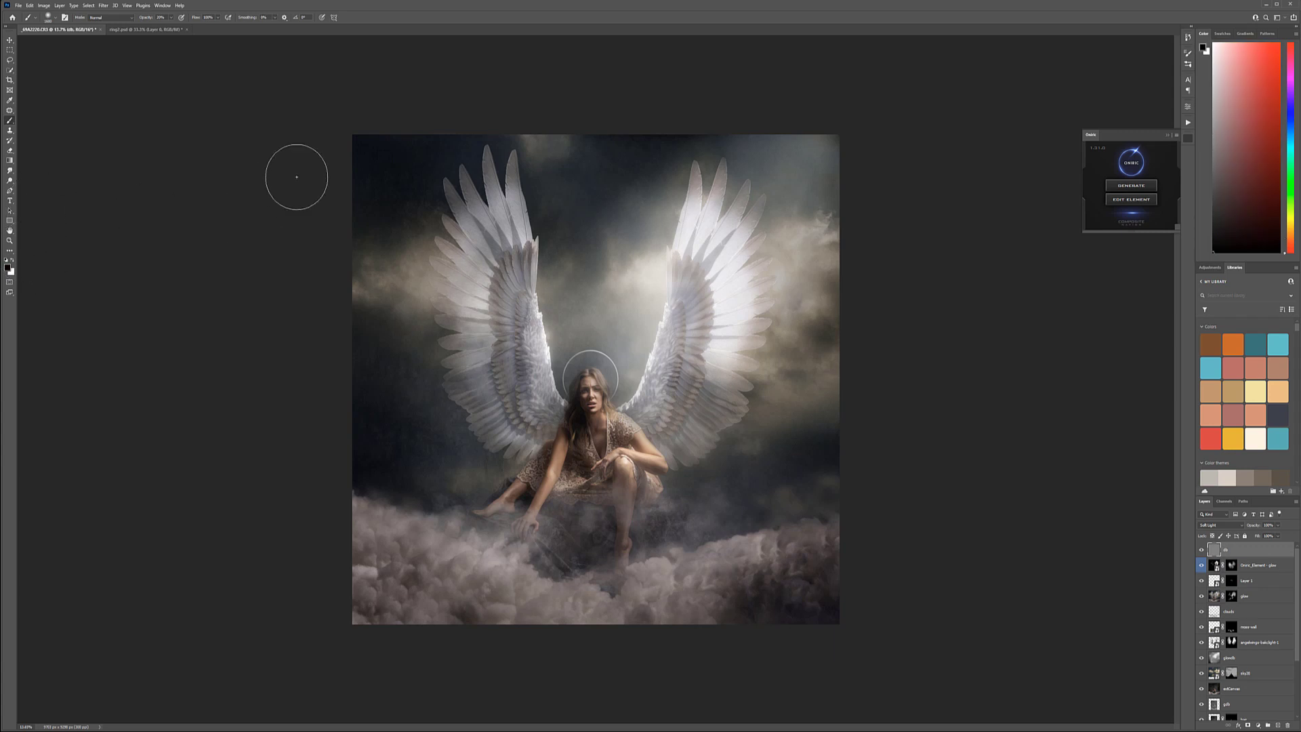
key("1")
key("bracketright")
key("bracketright")
key("bracketright")
key("bracketright")
key("bracketright")
key("bracketright")
key("bracketright")
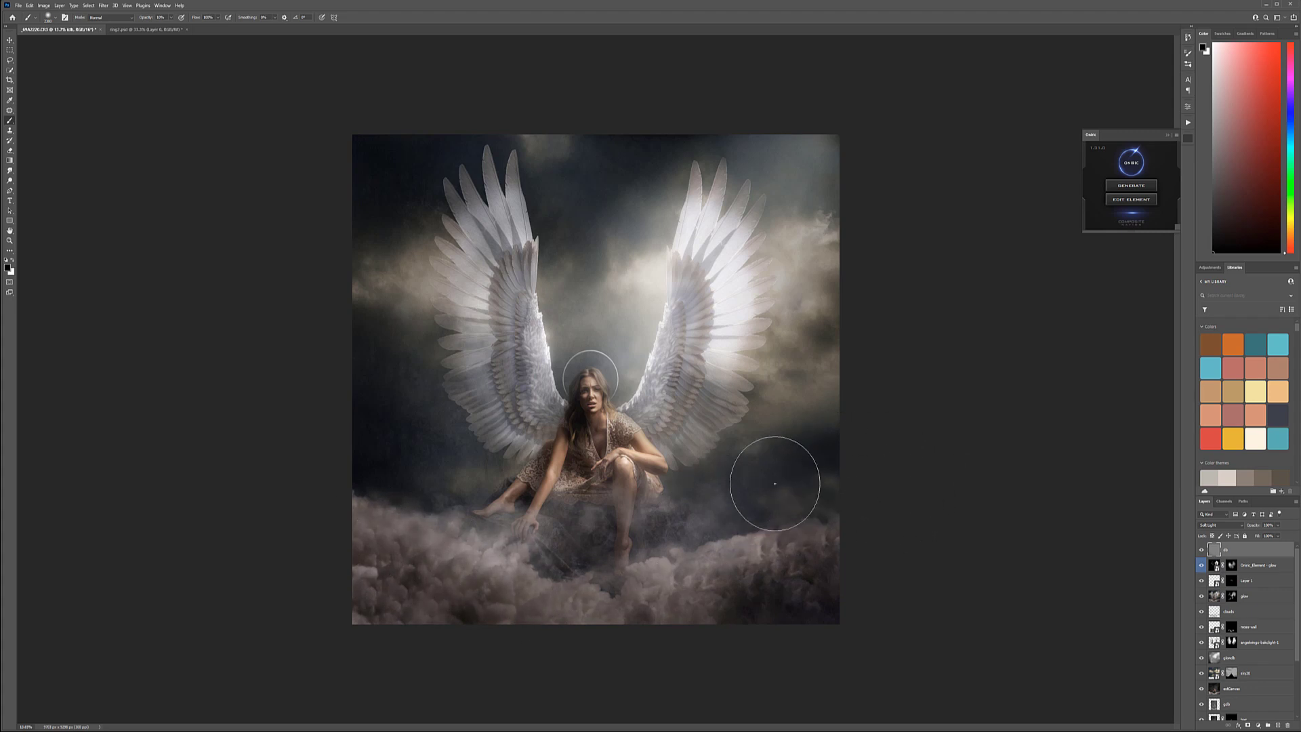
Dodge the light in the sky above the brighter wing with a smaller white brush on the "db" layer
key("x")
key("[")
key("[")
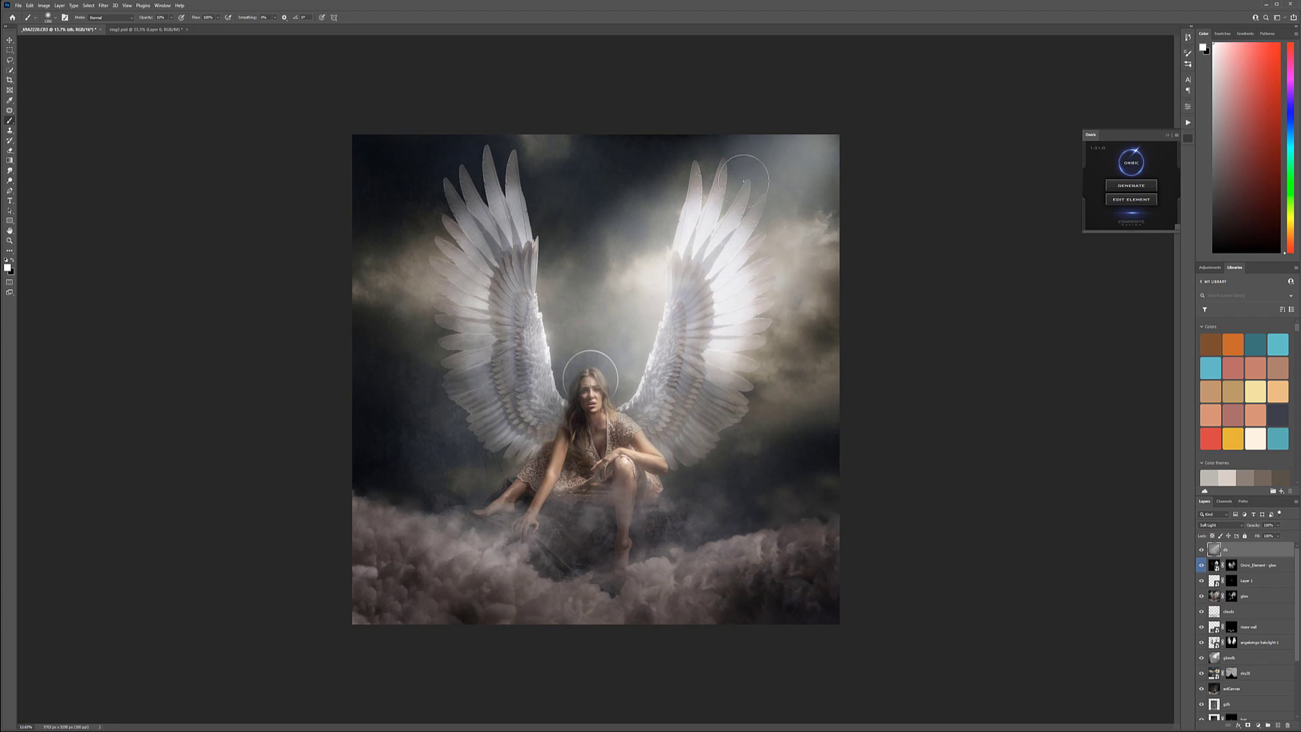
Burn the clouds along the bottom and the outer areas of the image with a larger black brush
key("x")
key("bracketright")
key("bracketright")
key("bracketright")
key("bracketright")
key("bracketright")
key("bracketright")
key("bracketright")
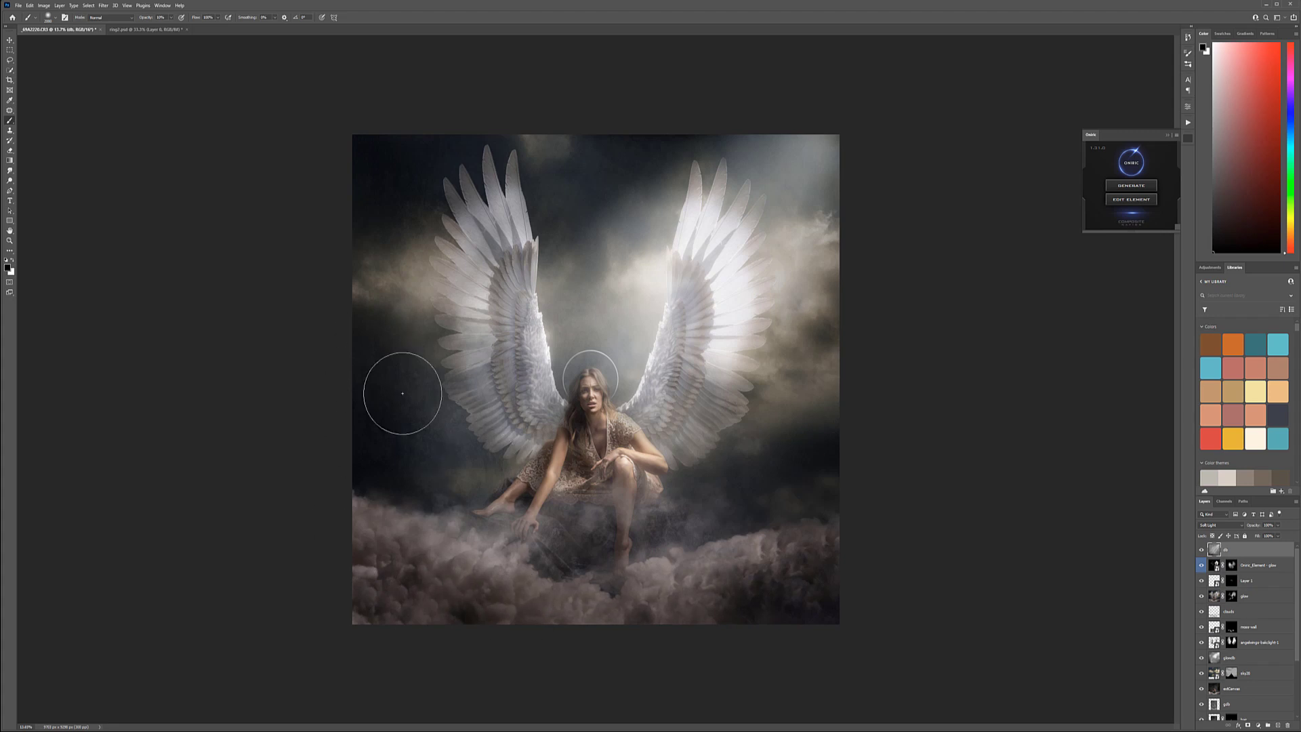
left_click(9, 40)
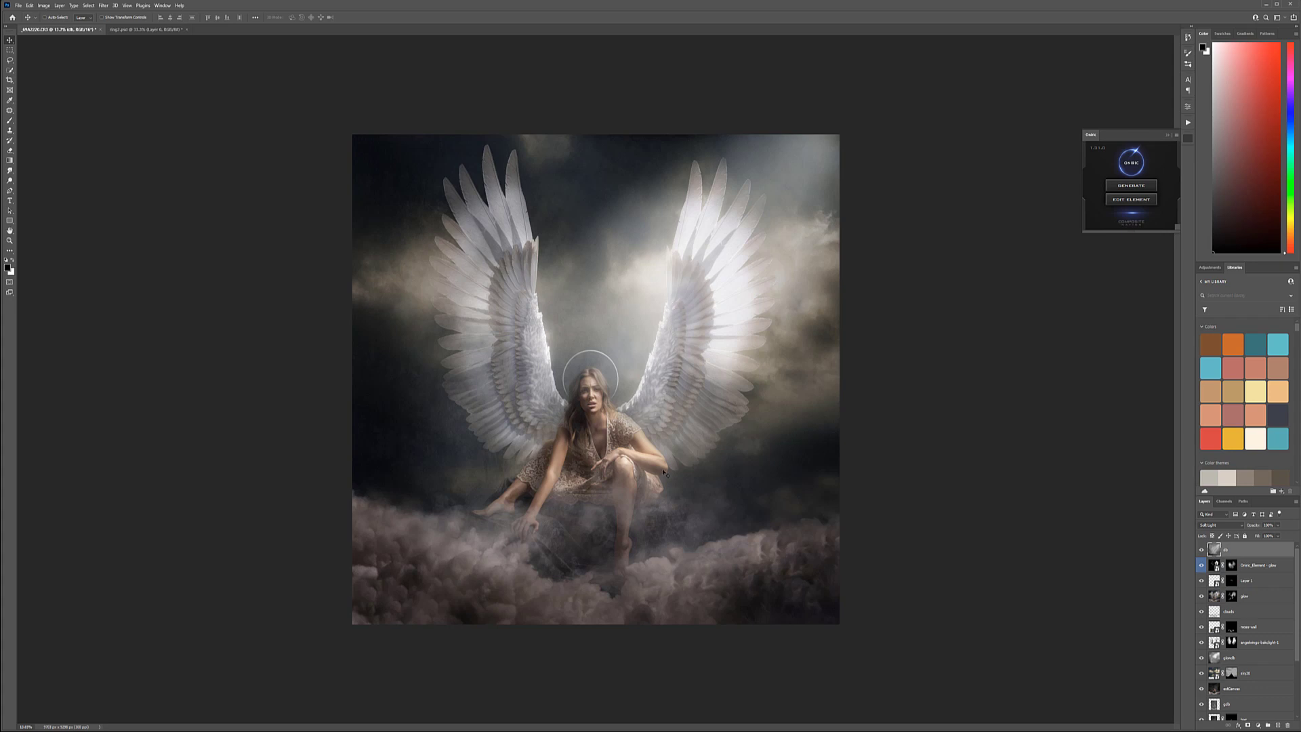
Examine the texture and grain of the arm, feathers and background around the elbow up close
scroll(664, 473, "up", 5)
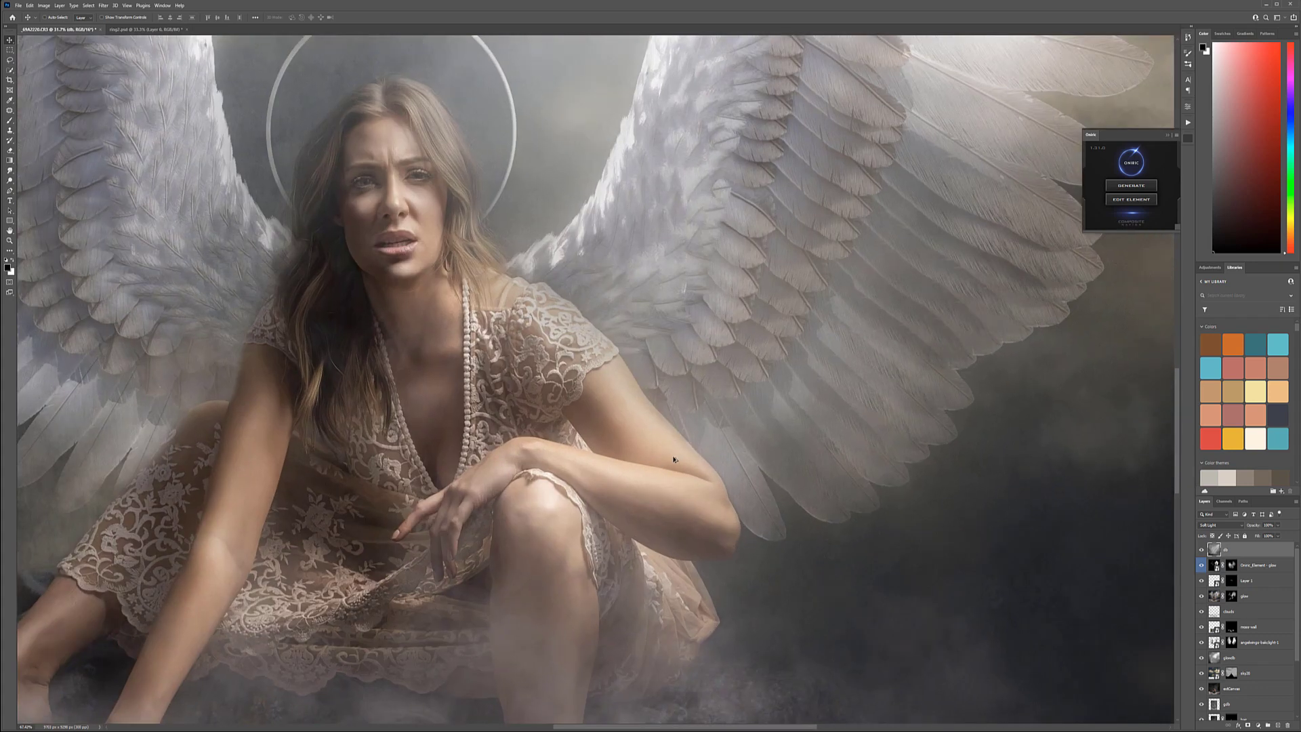
scroll(874, 545, "up", 5)
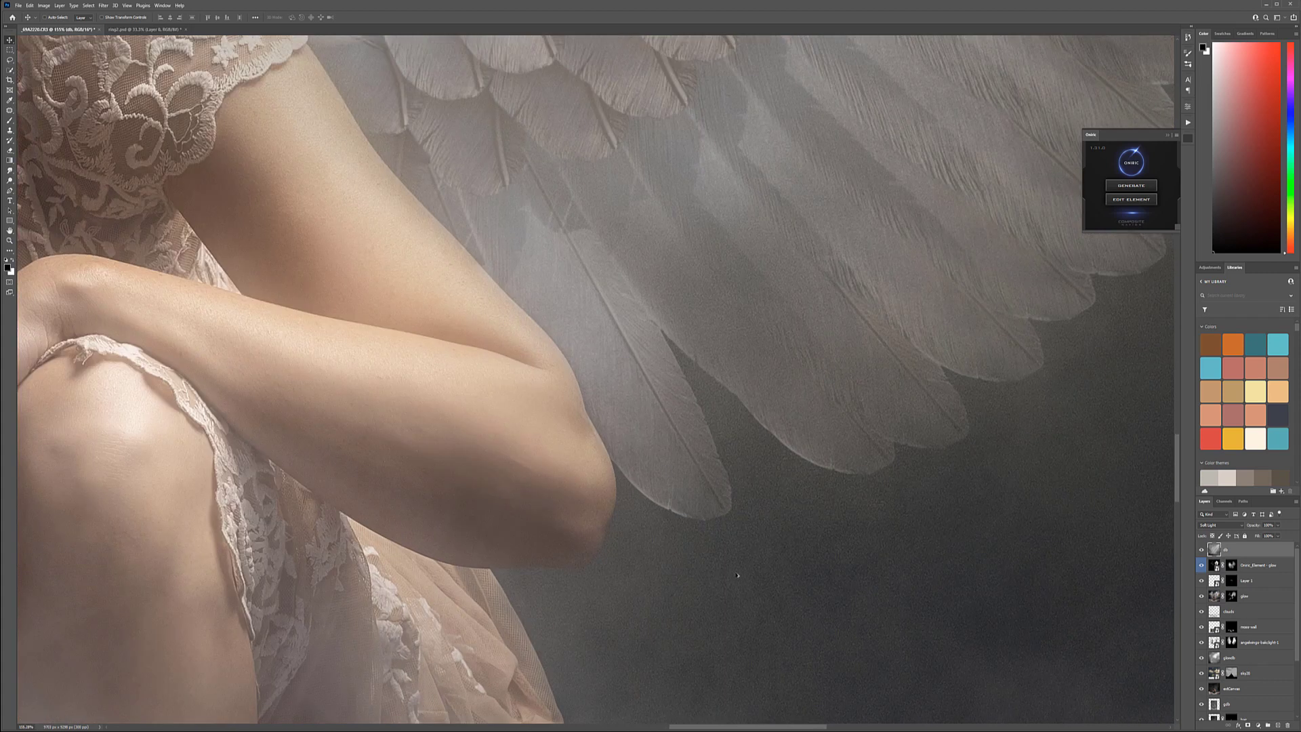
scroll(737, 575, "up", 3)
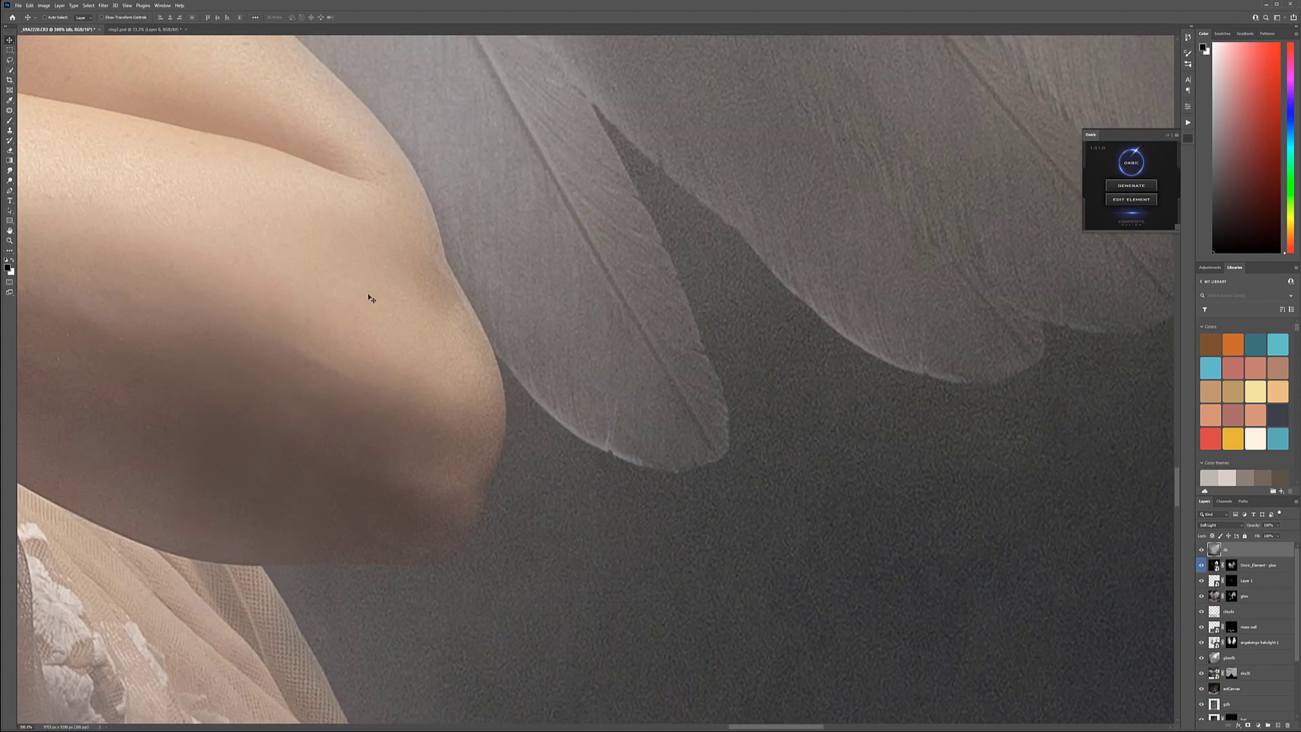
scroll(421, 357, "down", 4)
left_click_drag(457, 384, 734, 458)
scroll(640, 349, "down", 2)
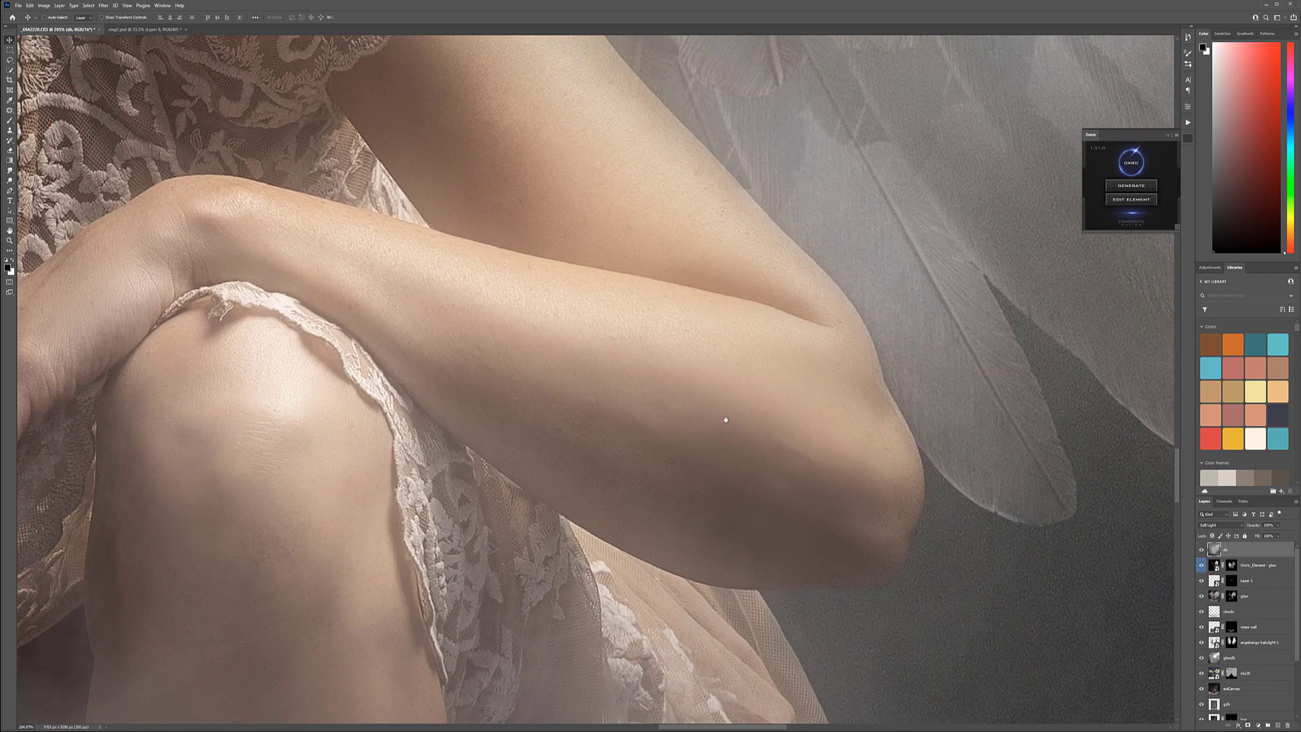
scroll(597, 344, "down", 3)
scroll(564, 327, "down", 4)
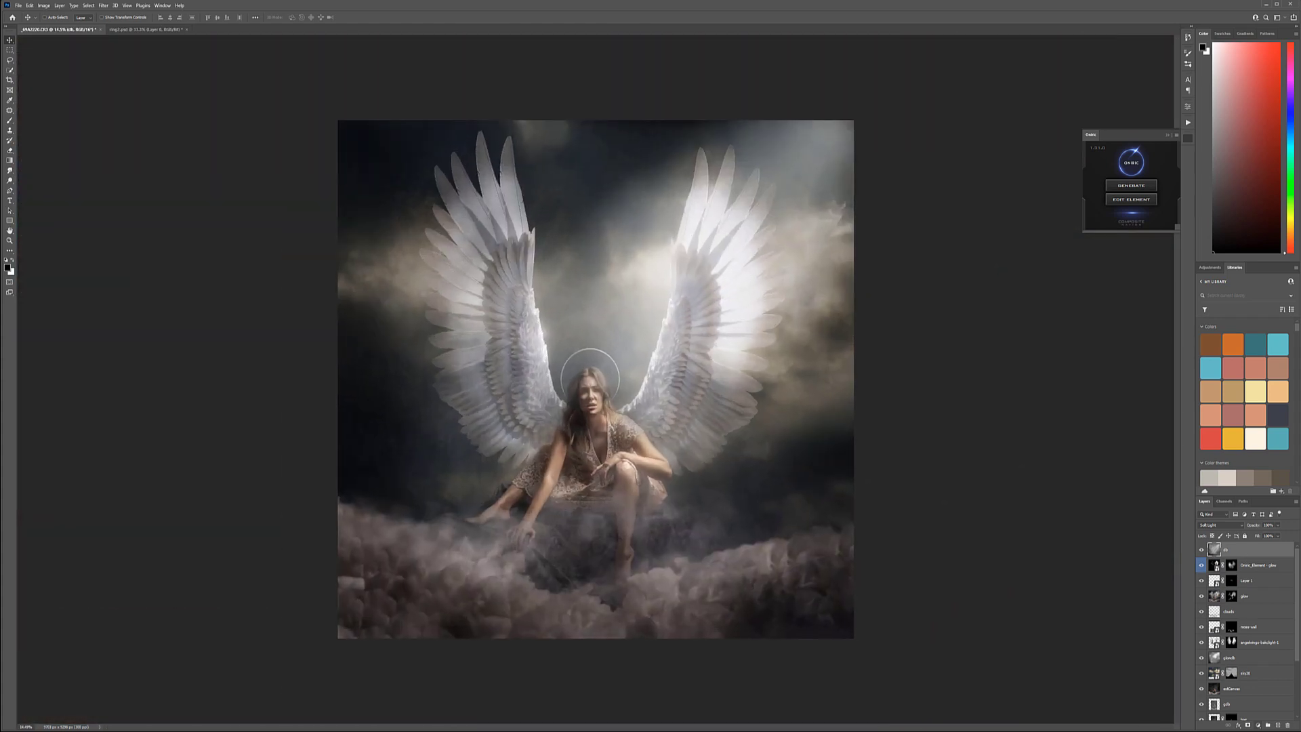
Add a new gray-filled layer on top and apply uniform, monochromatic noise to it with Add Noise
left_click(1279, 725)
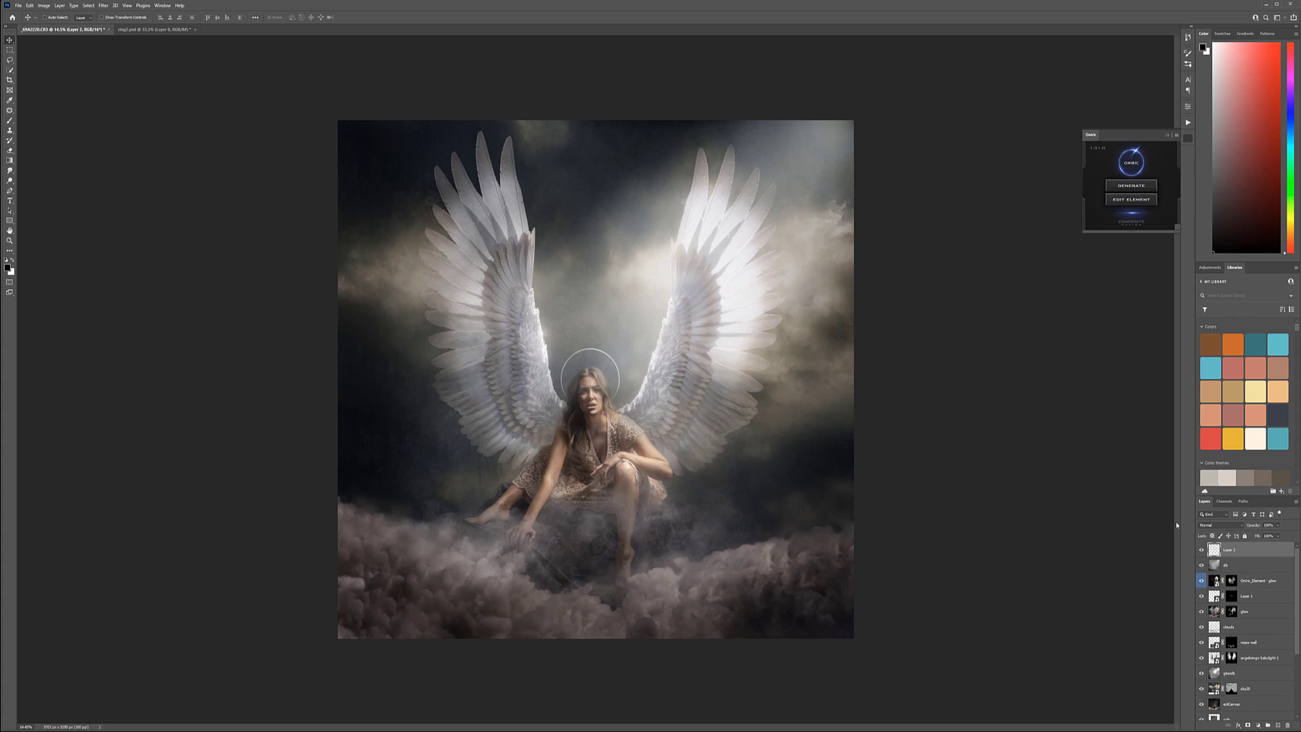
key("shift+F5")
key("Return")
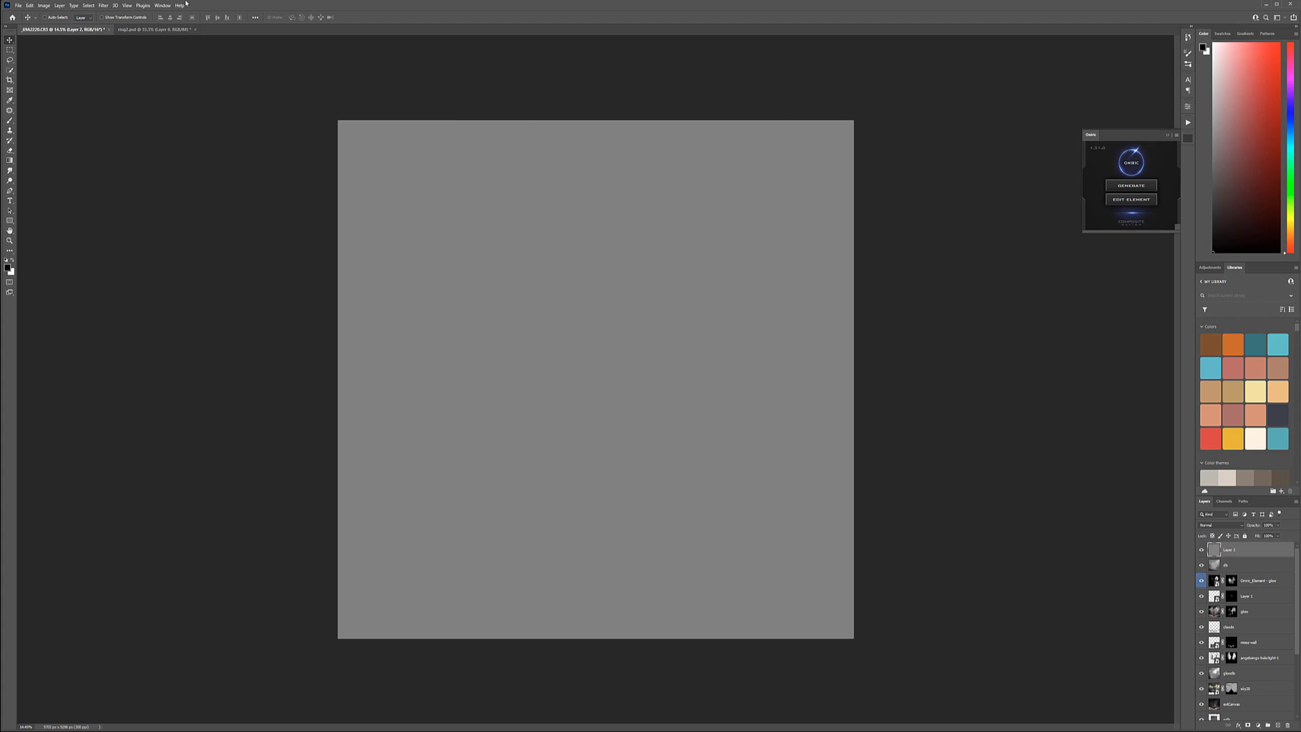
left_click(102, 6)
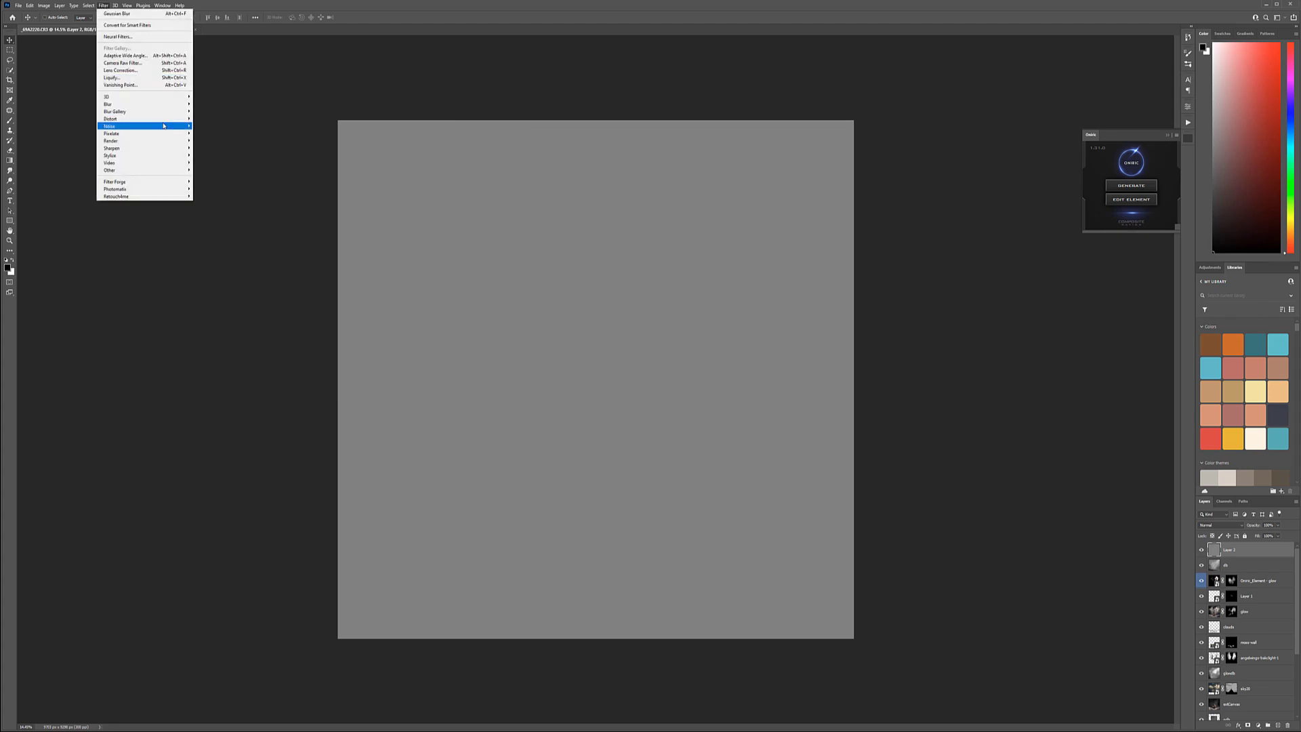
left_click(209, 126)
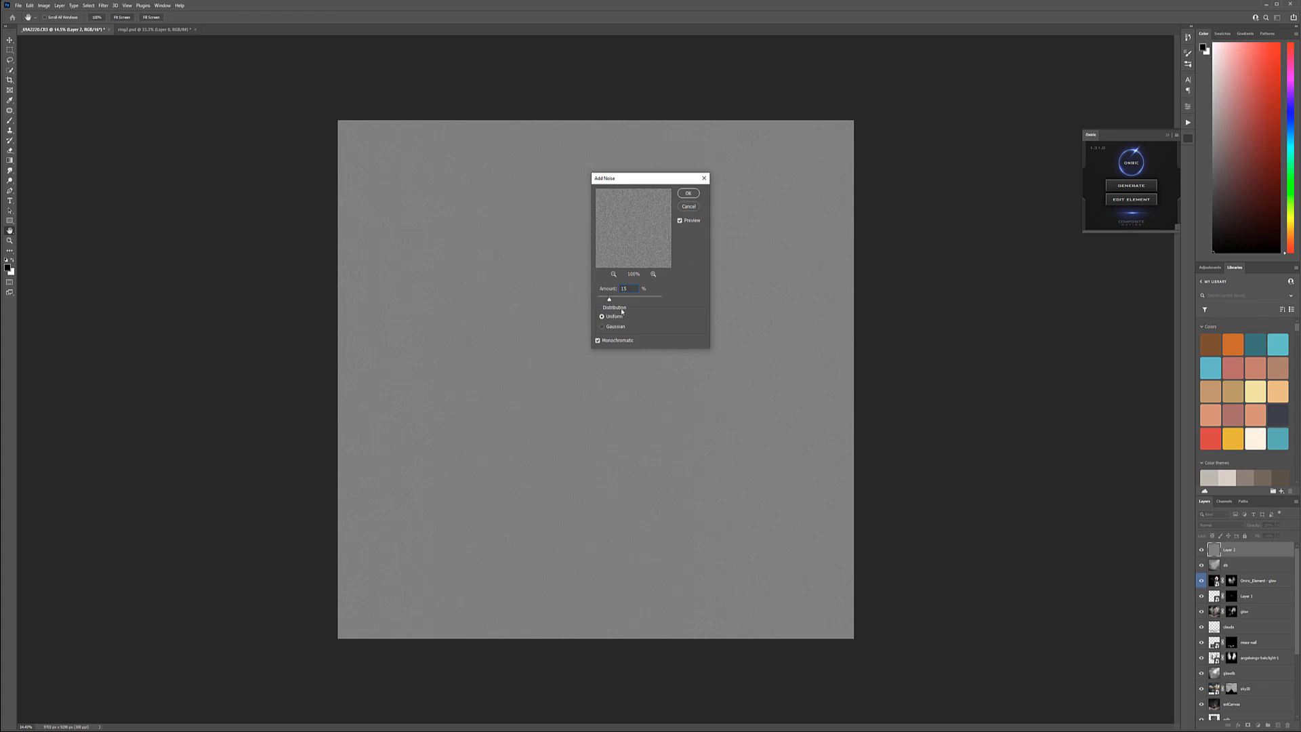
left_click(689, 194)
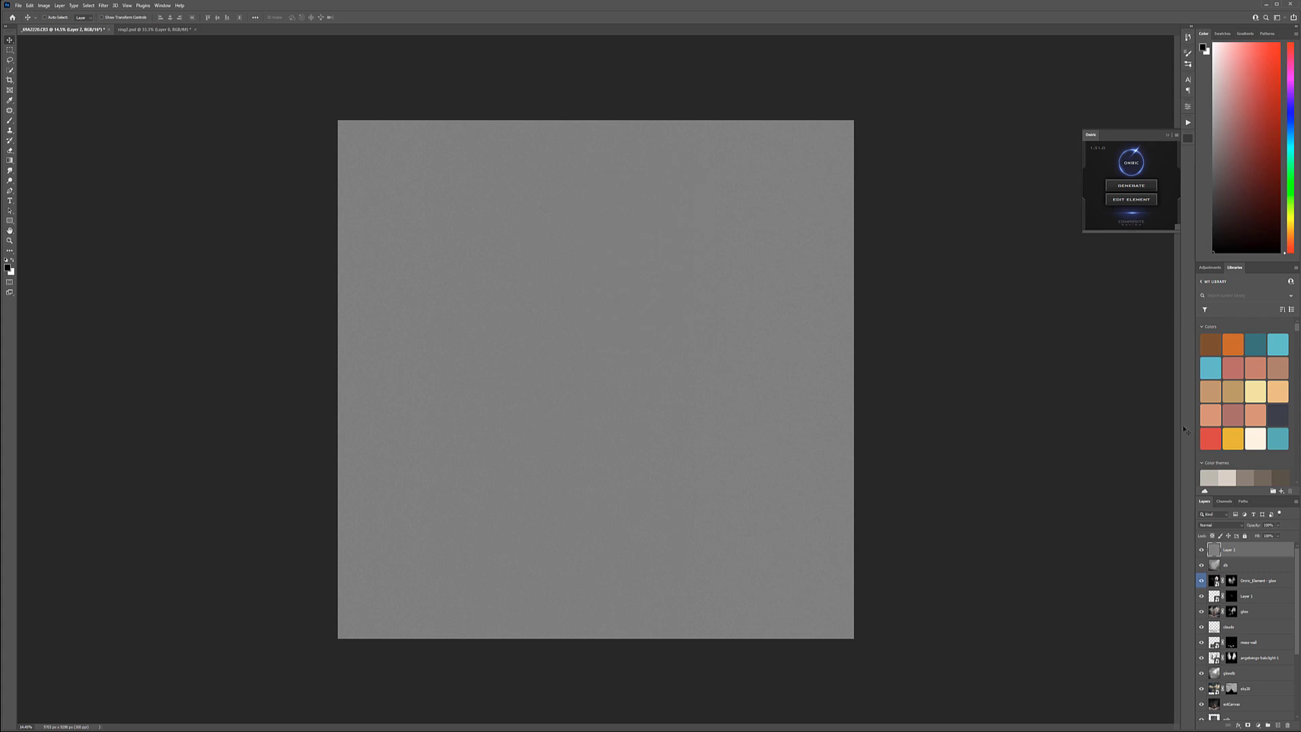
Set the noise layer's blend mode to Soft Light and check the grain on the figure up close
left_click(1234, 526)
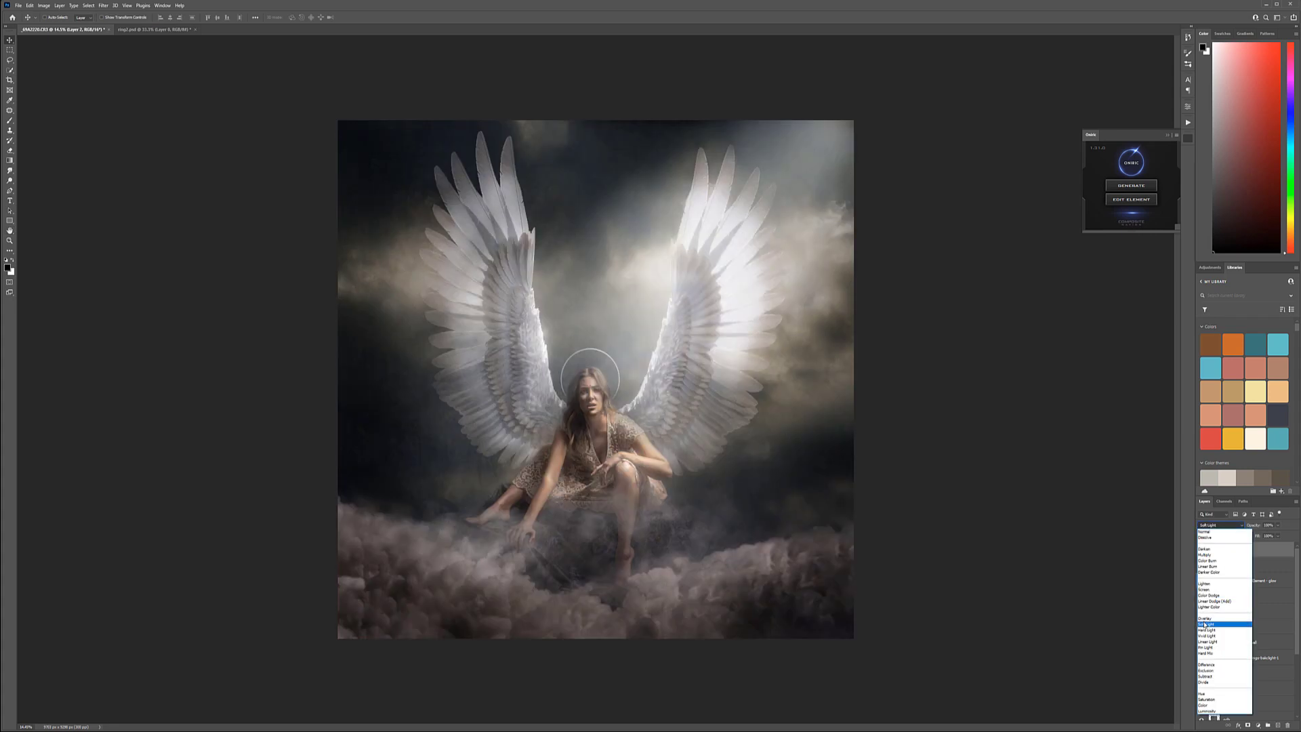
left_click(1220, 614)
scroll(656, 469, "up", 5)
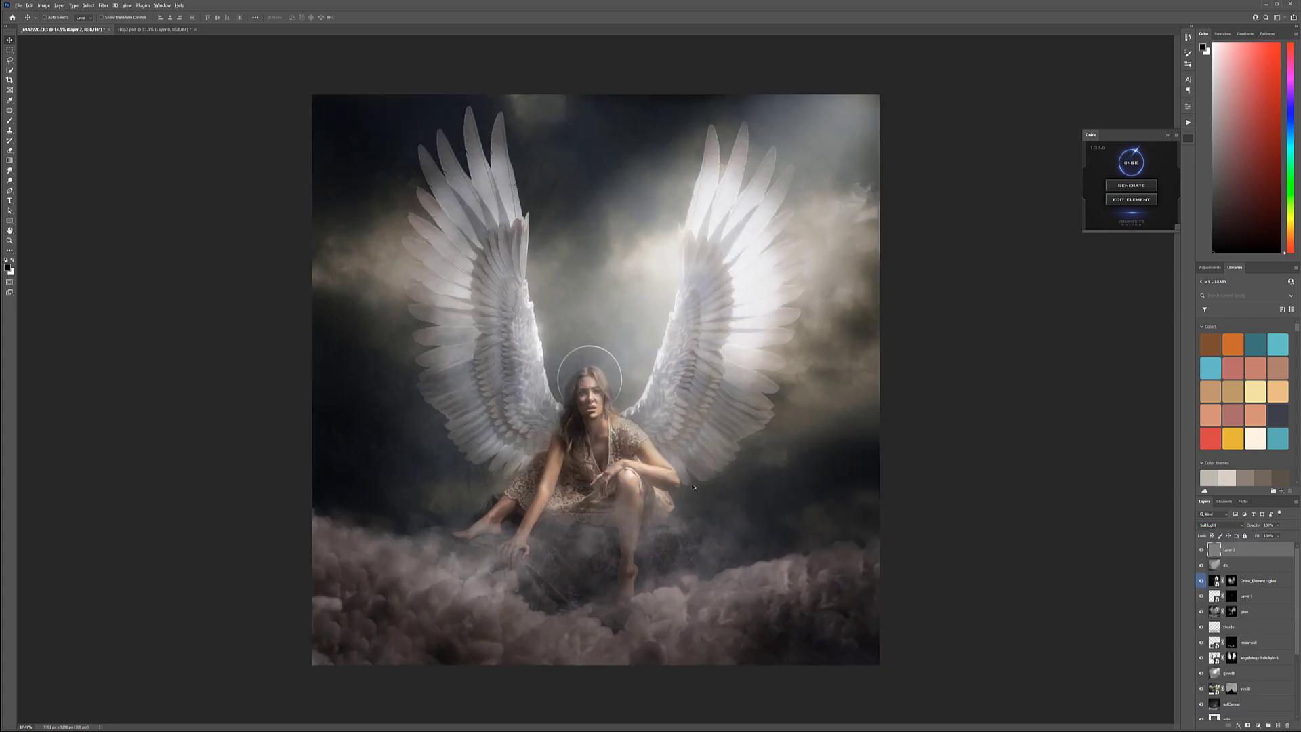
scroll(676, 533, "up", 3)
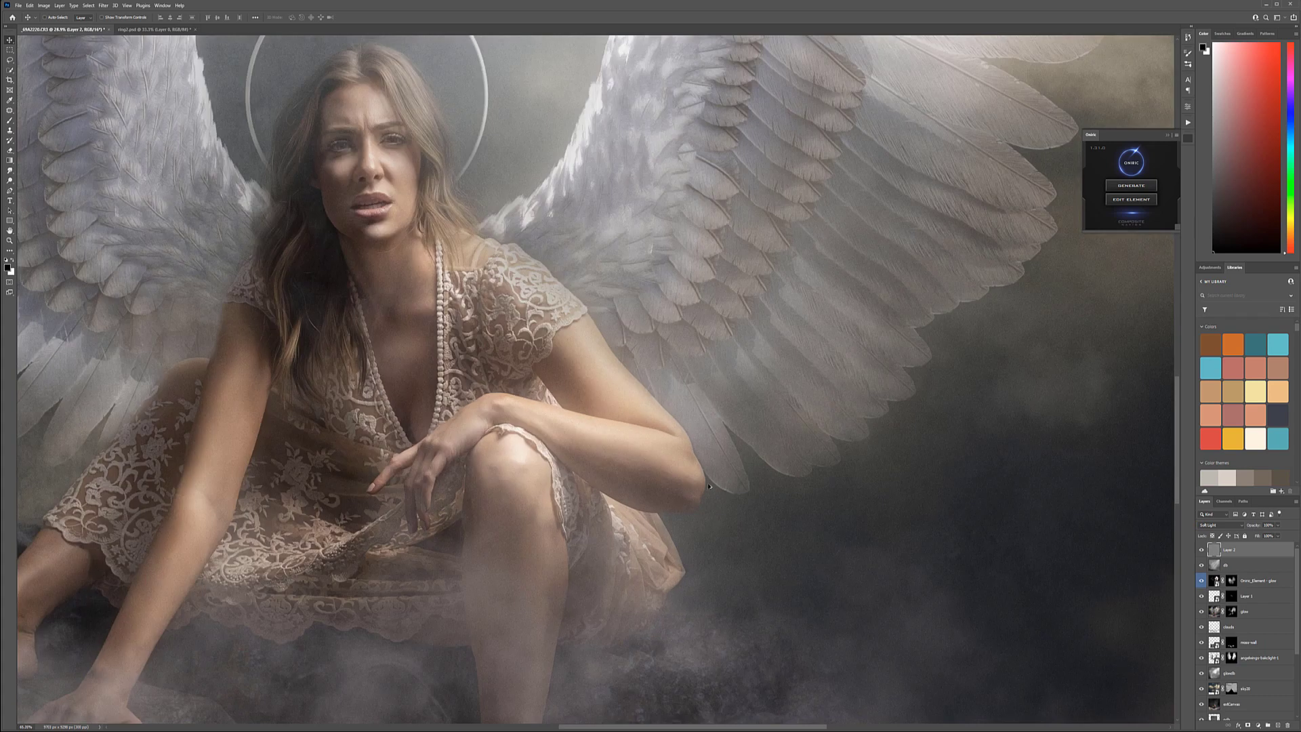
Lower the noise layer's opacity to roughly half, check the grain up close and in full view, and put away the Orbic plugin
scroll(704, 502, "up", 5)
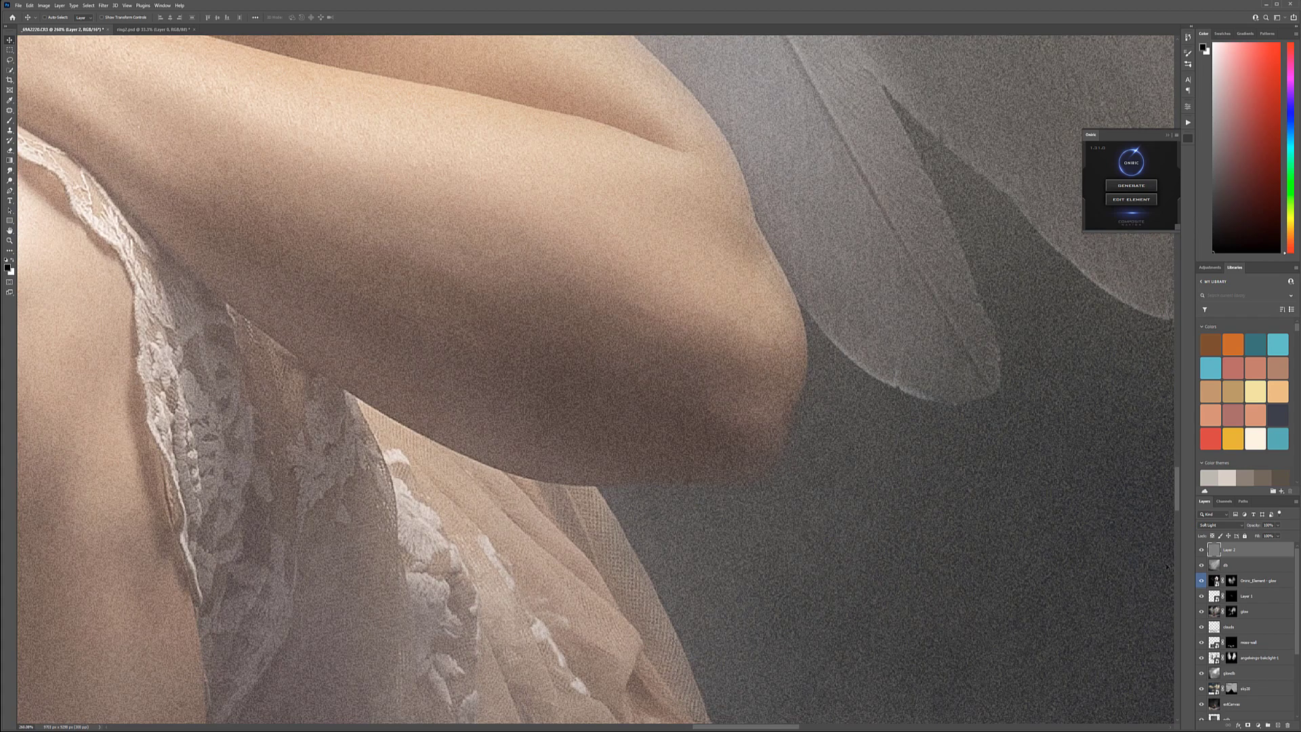
left_click(1280, 526)
left_click_drag(1279, 534, 1265, 535)
scroll(703, 443, "down", 10)
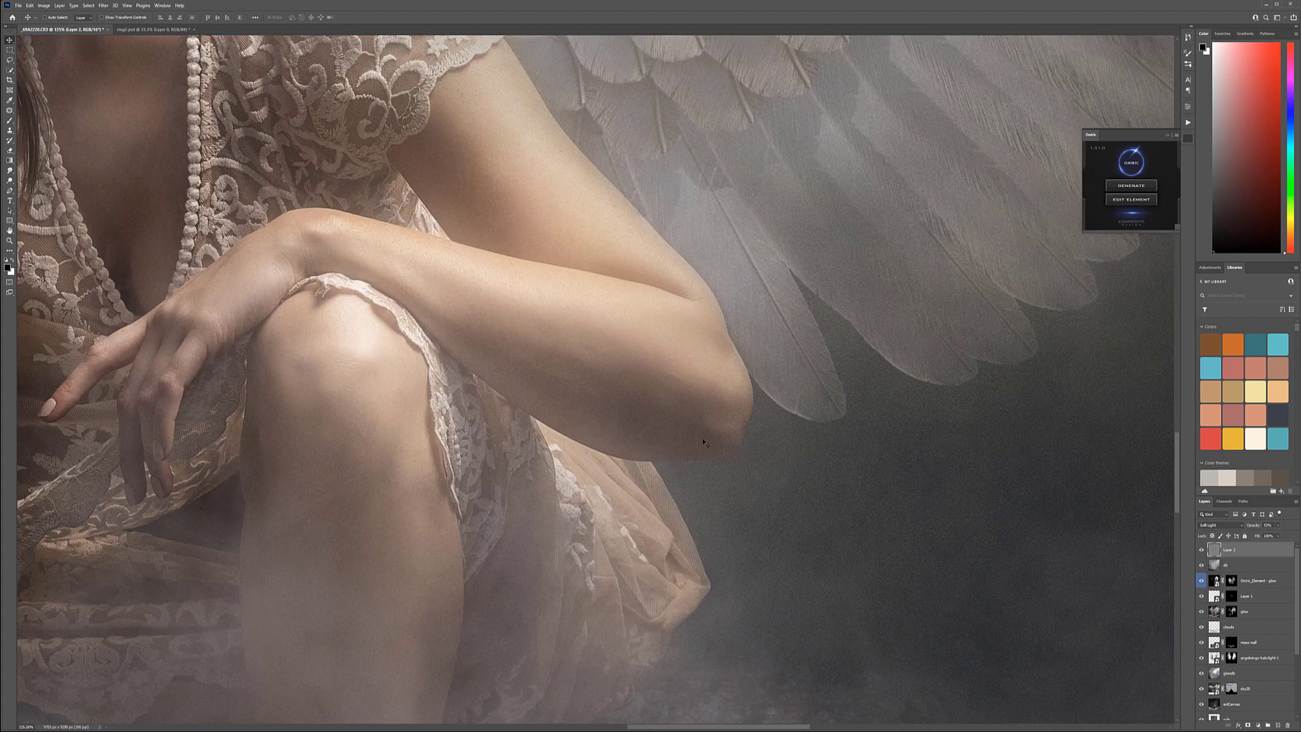
scroll(703, 443, "down", 5)
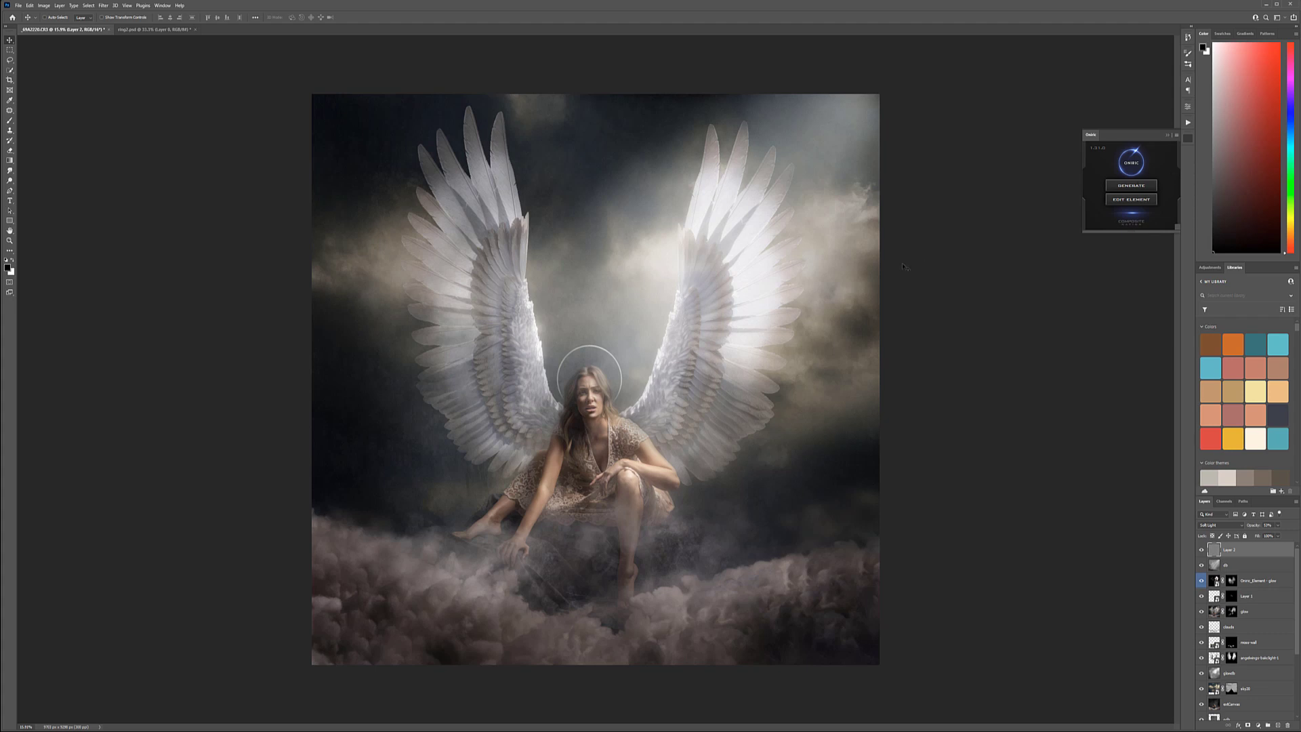
left_click(1188, 138)
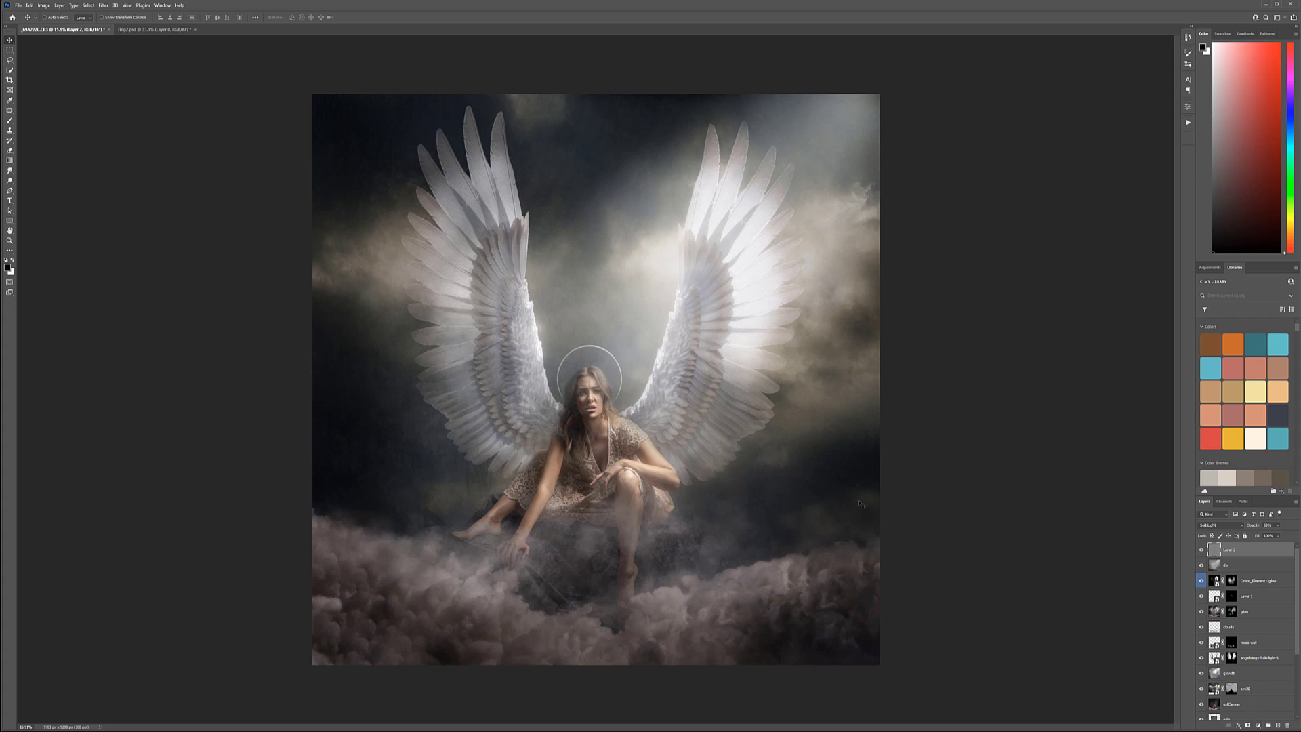
Stamp all visible layers into a new merged layer at the top of the stack and name it "ff"
key("ctrl")
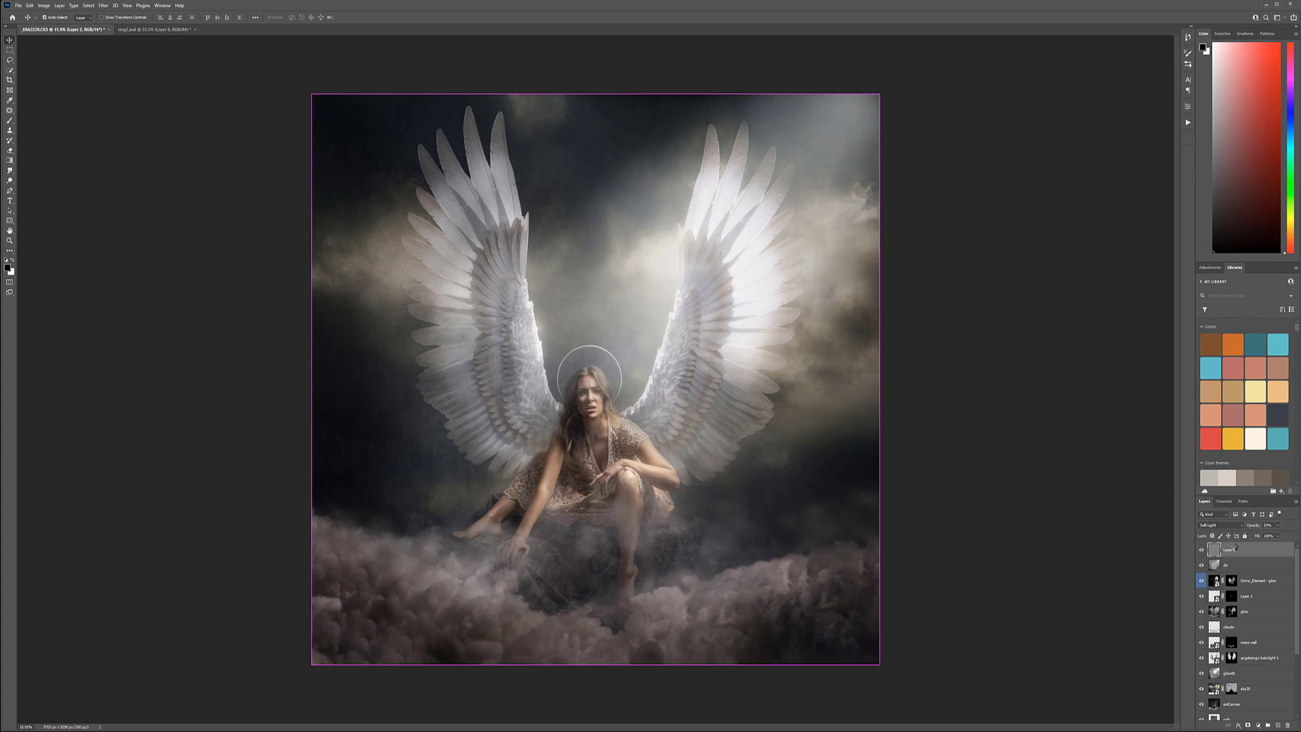
key("ctrl+alt+shift+e")
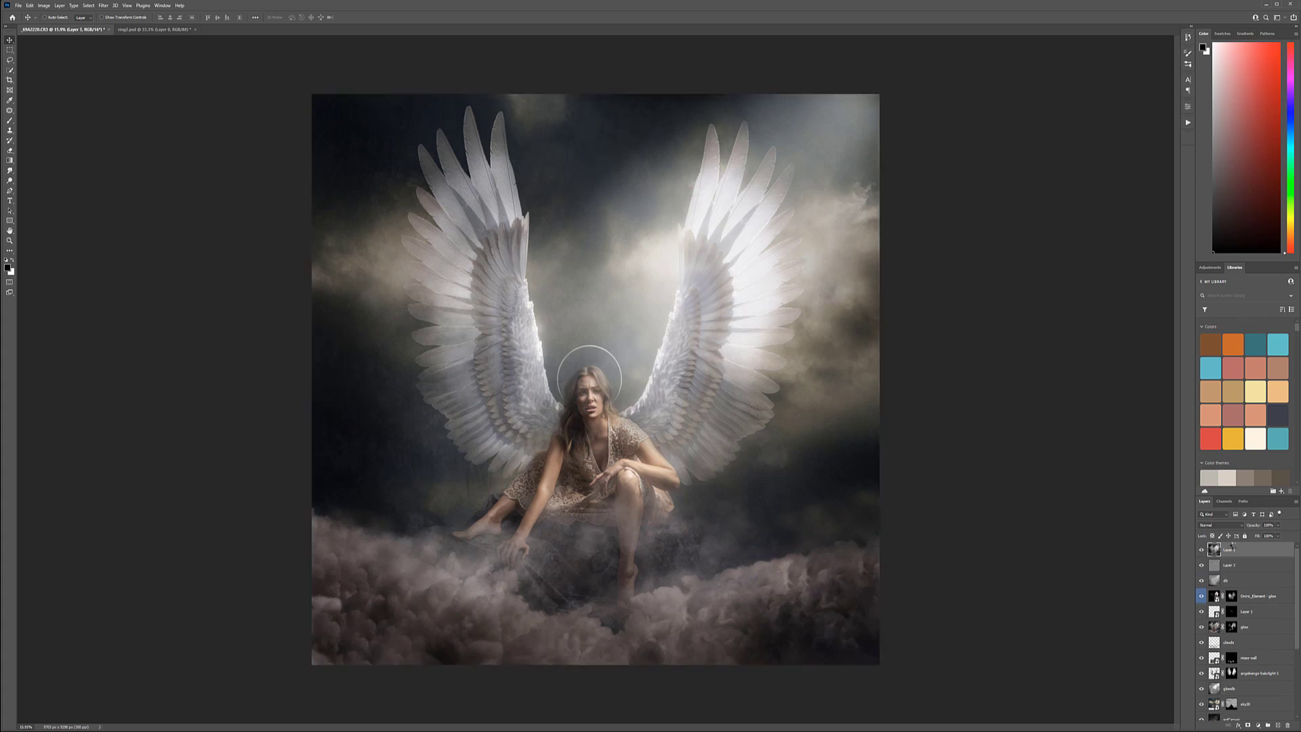
double_click(1230, 549)
type("ff")
key("Return")
Open the merged layer in Filter Forge, skip the update check, and choose the PhotoTone filter from the Photo effects
left_click(100, 7)
mouse_move(136, 183)
left_click(213, 181)
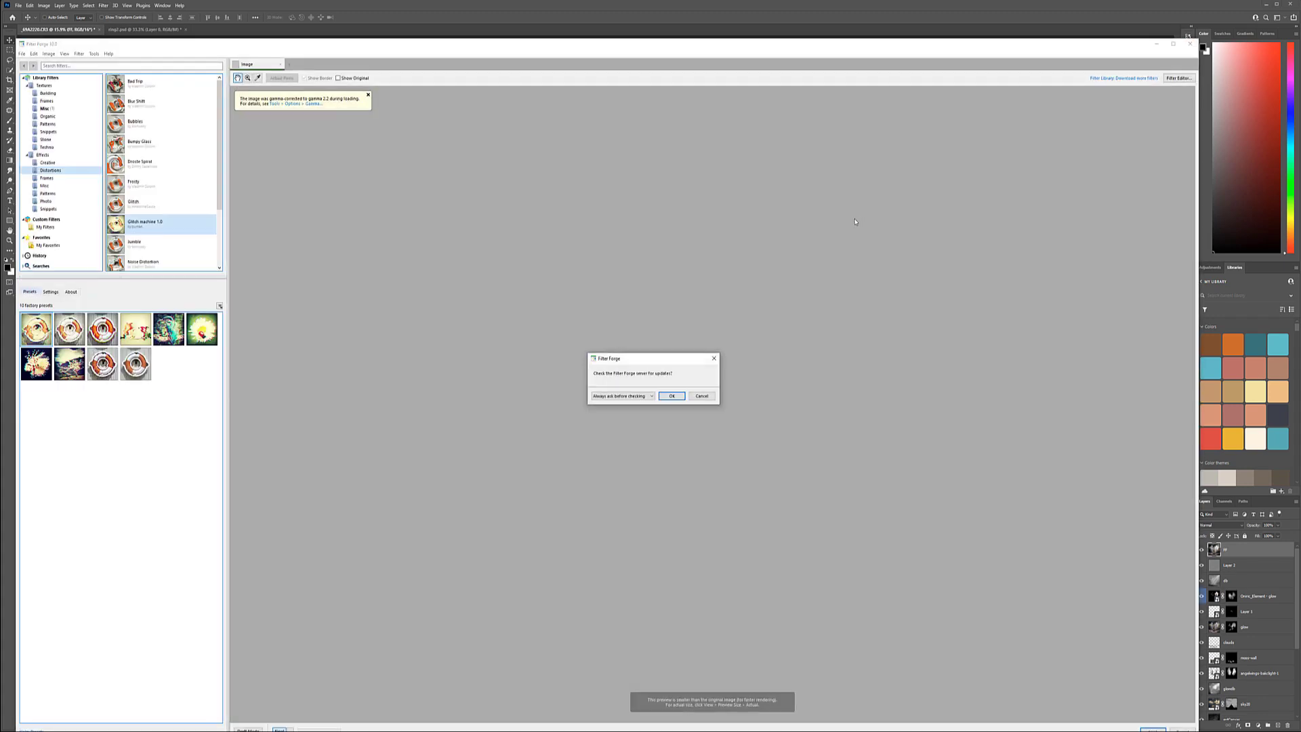
left_click(702, 398)
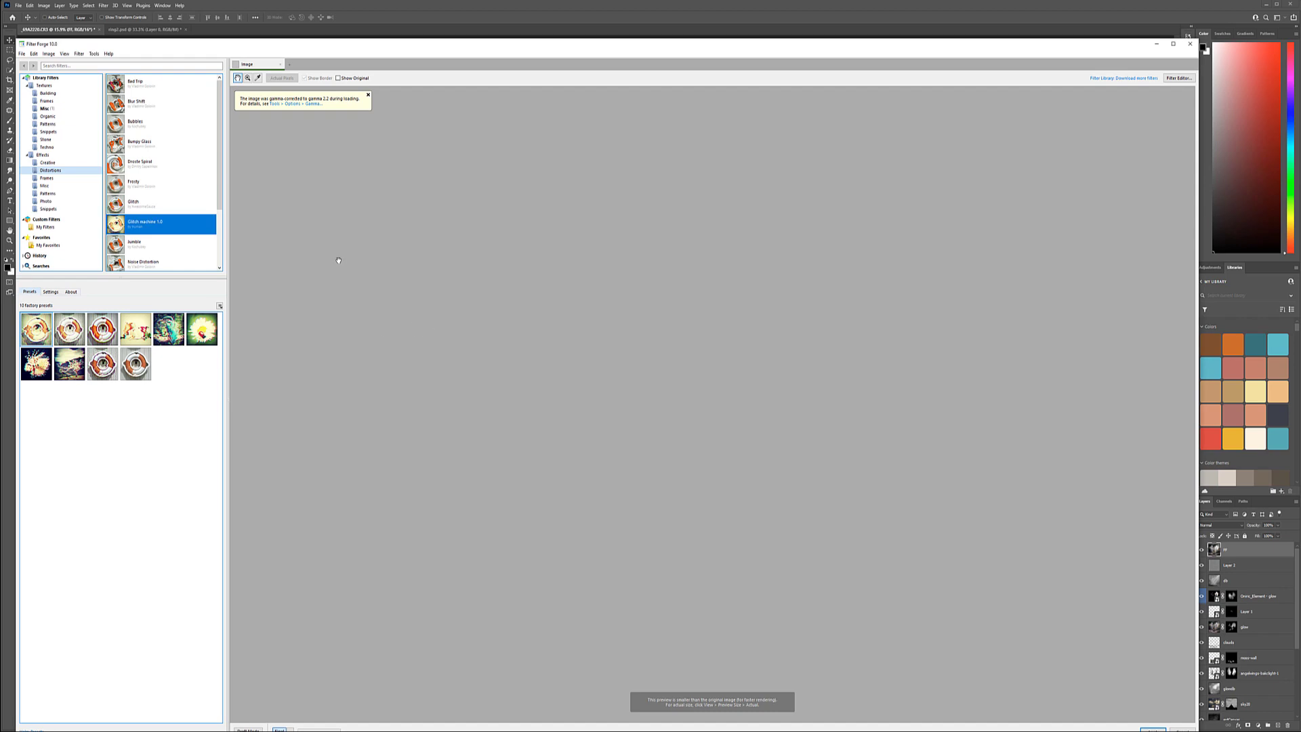
left_click(48, 201)
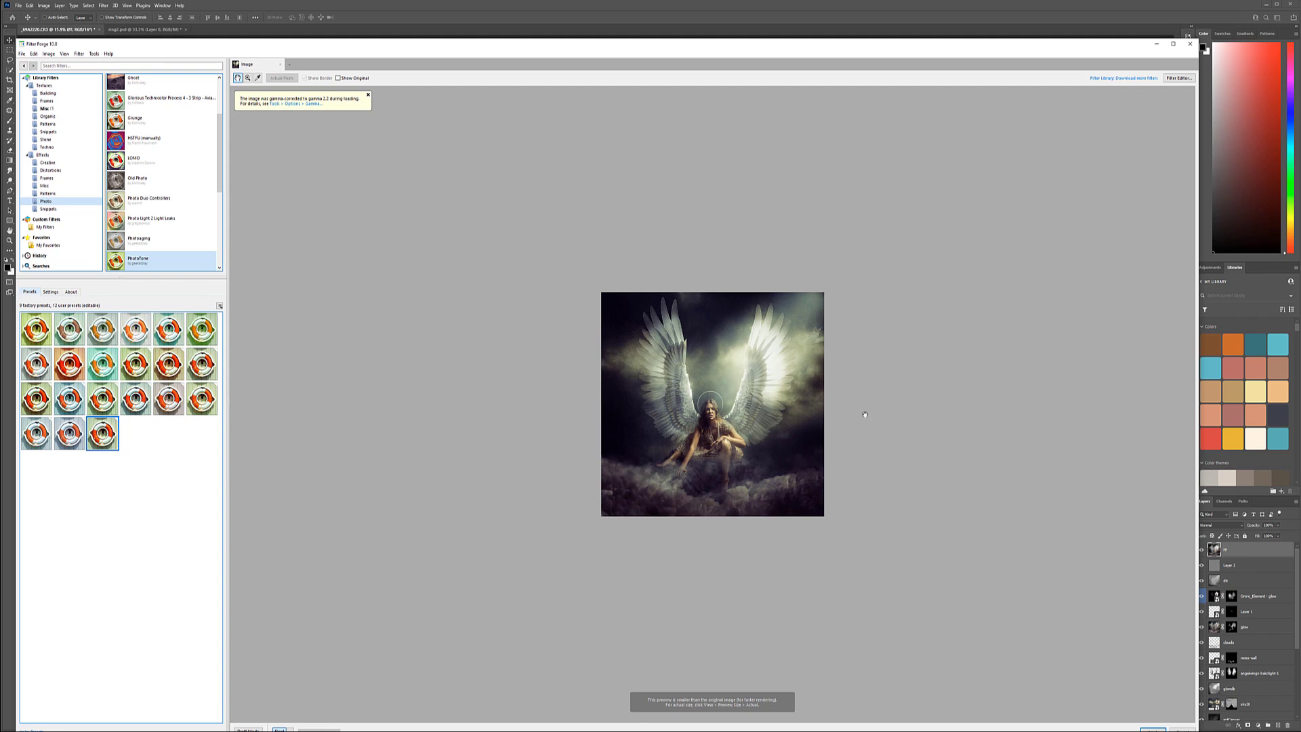
Raise PhotoTone's Red and W Cycle slightly, set B Cycle to 77, and apply the filter to the layer
left_click(50, 291)
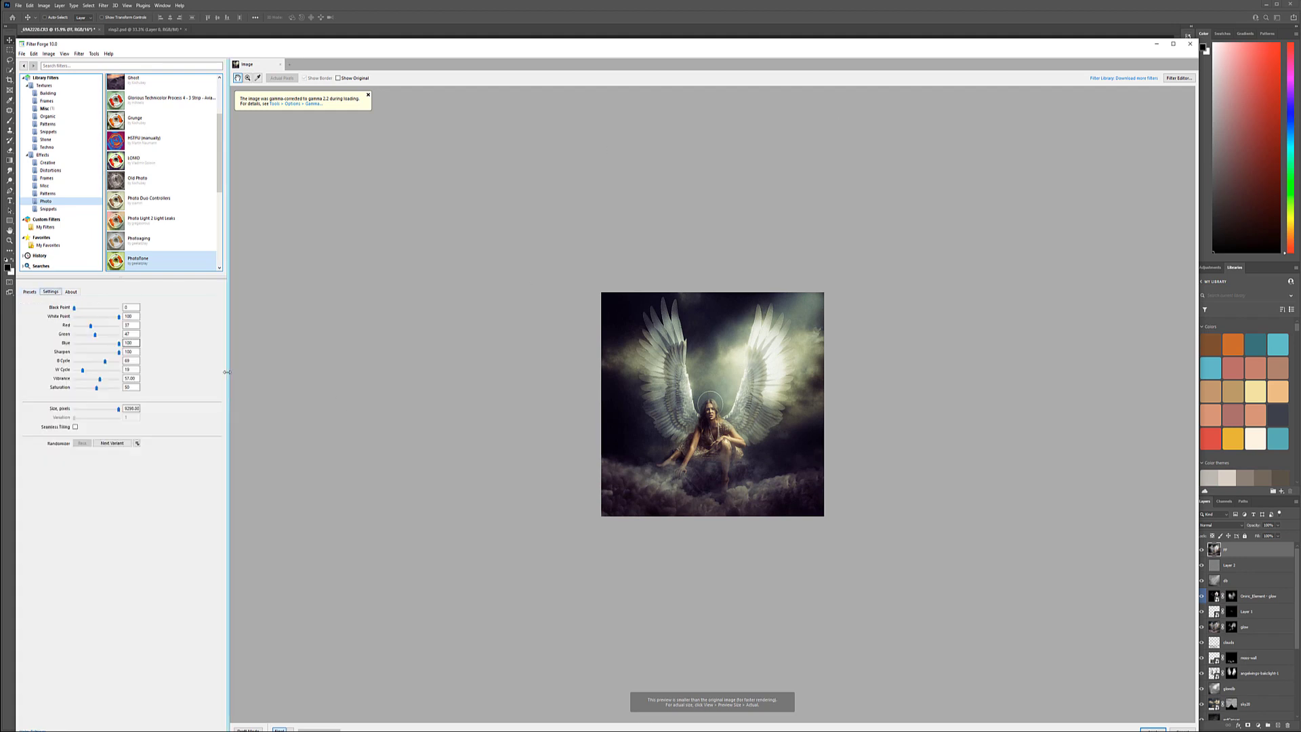
left_click_drag(82, 371, 84, 371)
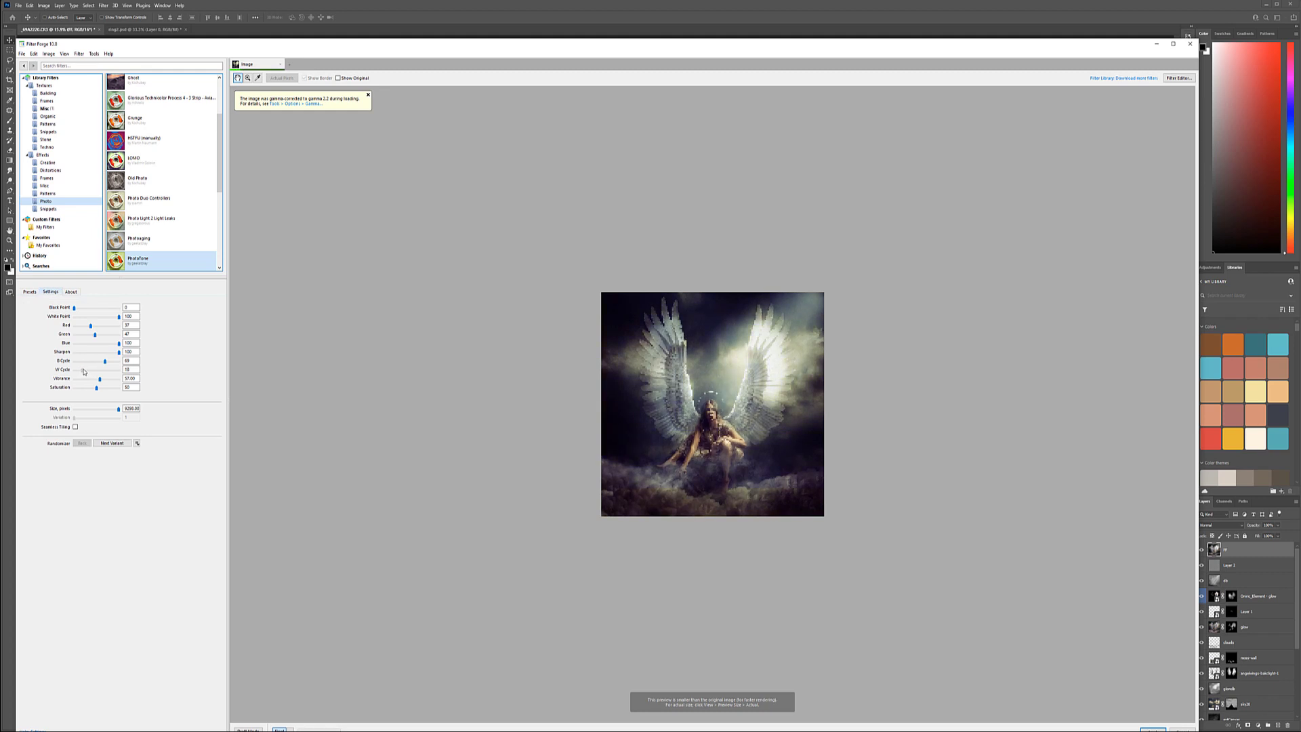
left_click_drag(113, 363, 94, 327)
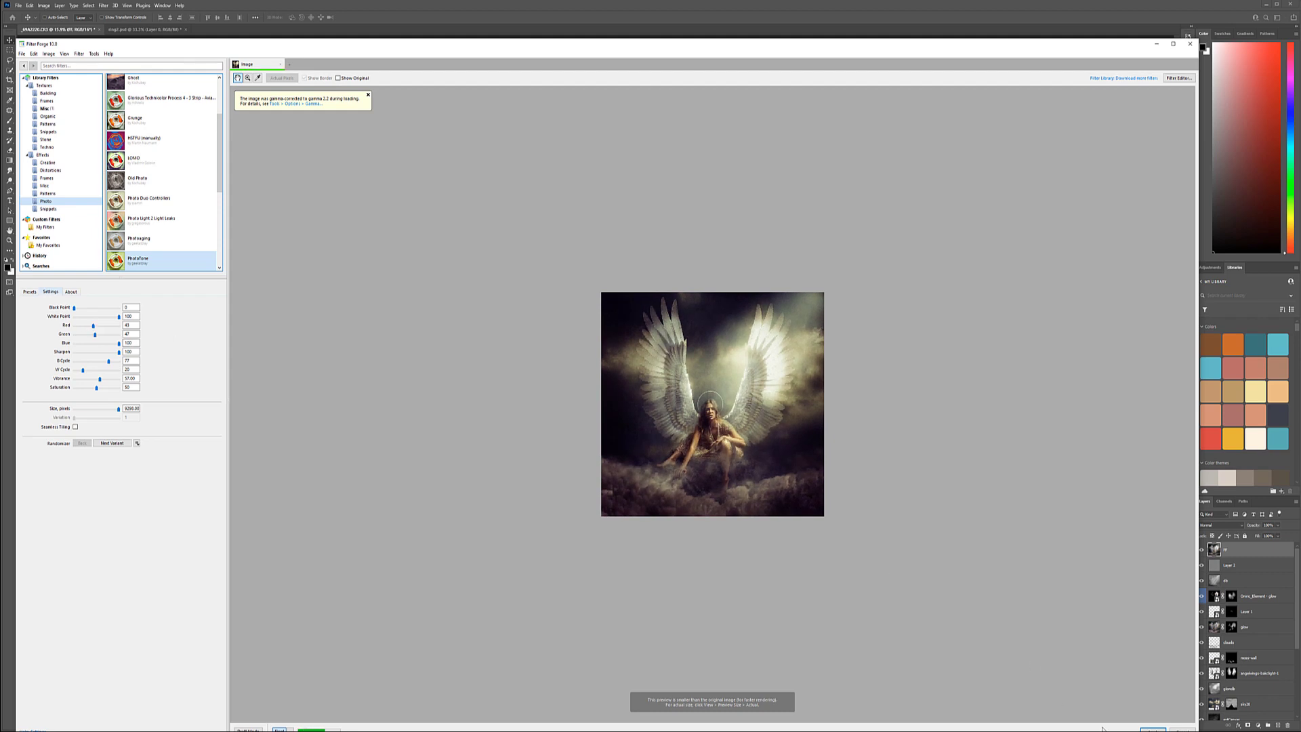
left_click(1153, 730)
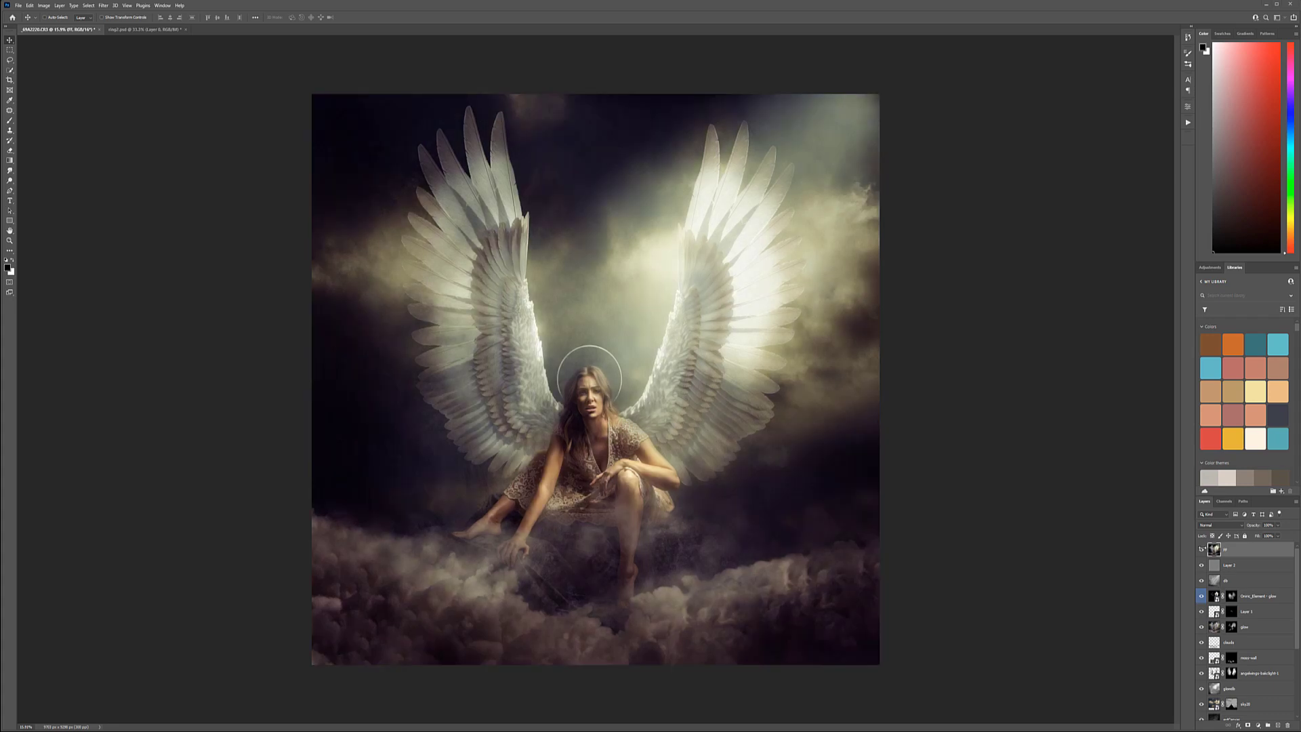
Compare the image with and without the toned layer, and lower that layer's opacity to about half
left_click(1201, 550)
left_click(1201, 549)
left_click(1202, 549)
left_click(1201, 550)
left_click(1278, 526)
left_click_drag(1279, 535, 1263, 534)
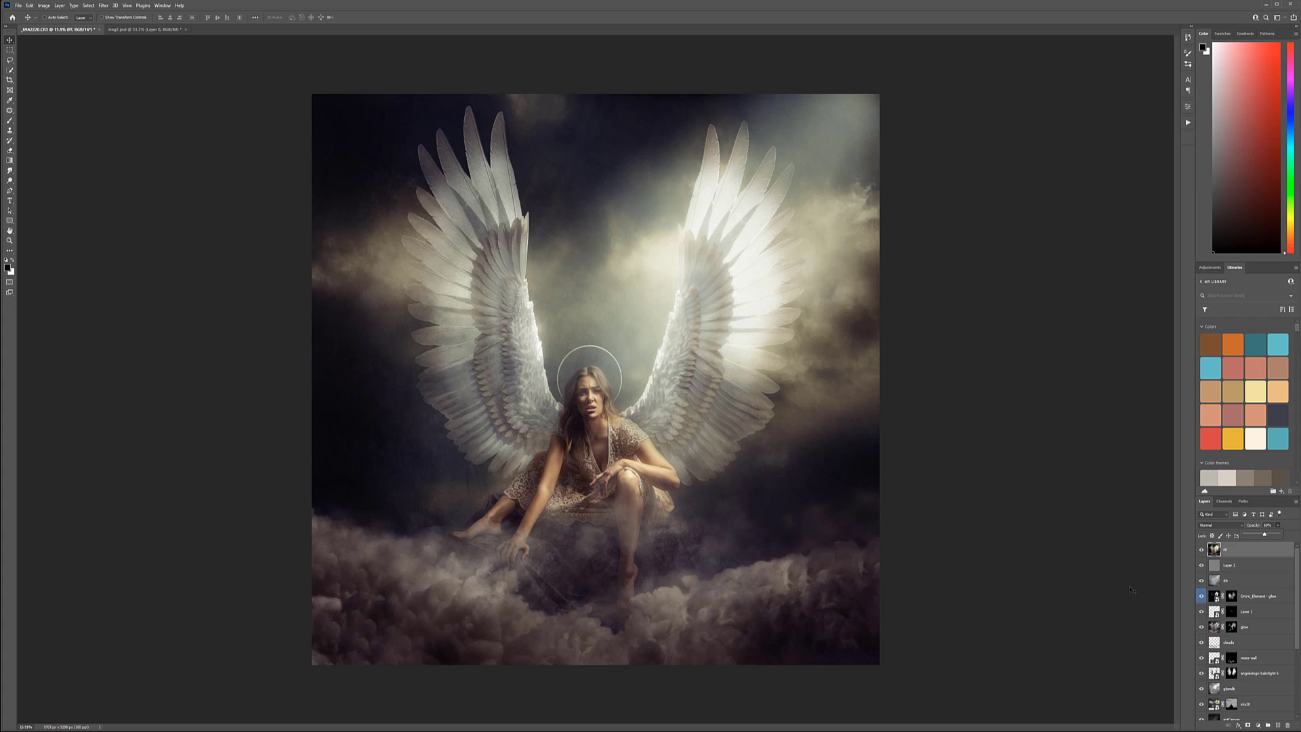
Add a Curves adjustment layer above the toned layer and set its blend mode to Color
left_click(1259, 726)
left_click(1259, 726)
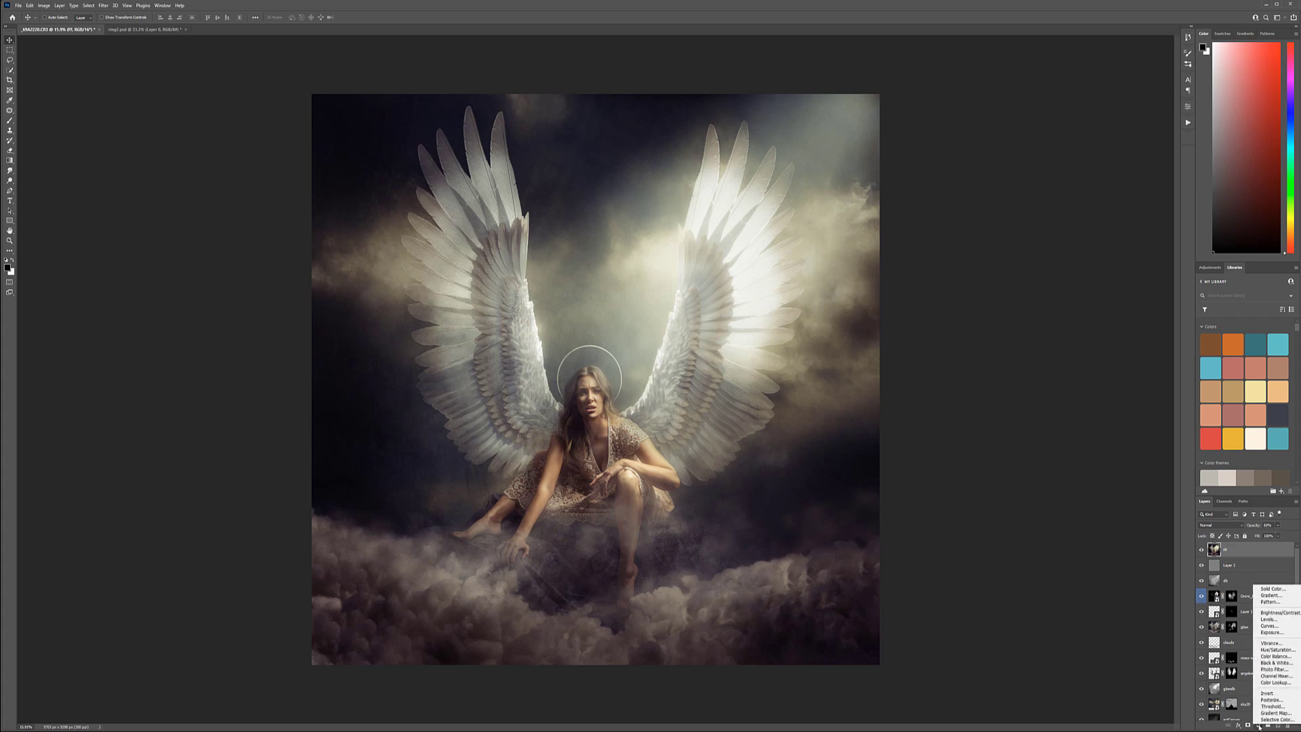
left_click(1270, 626)
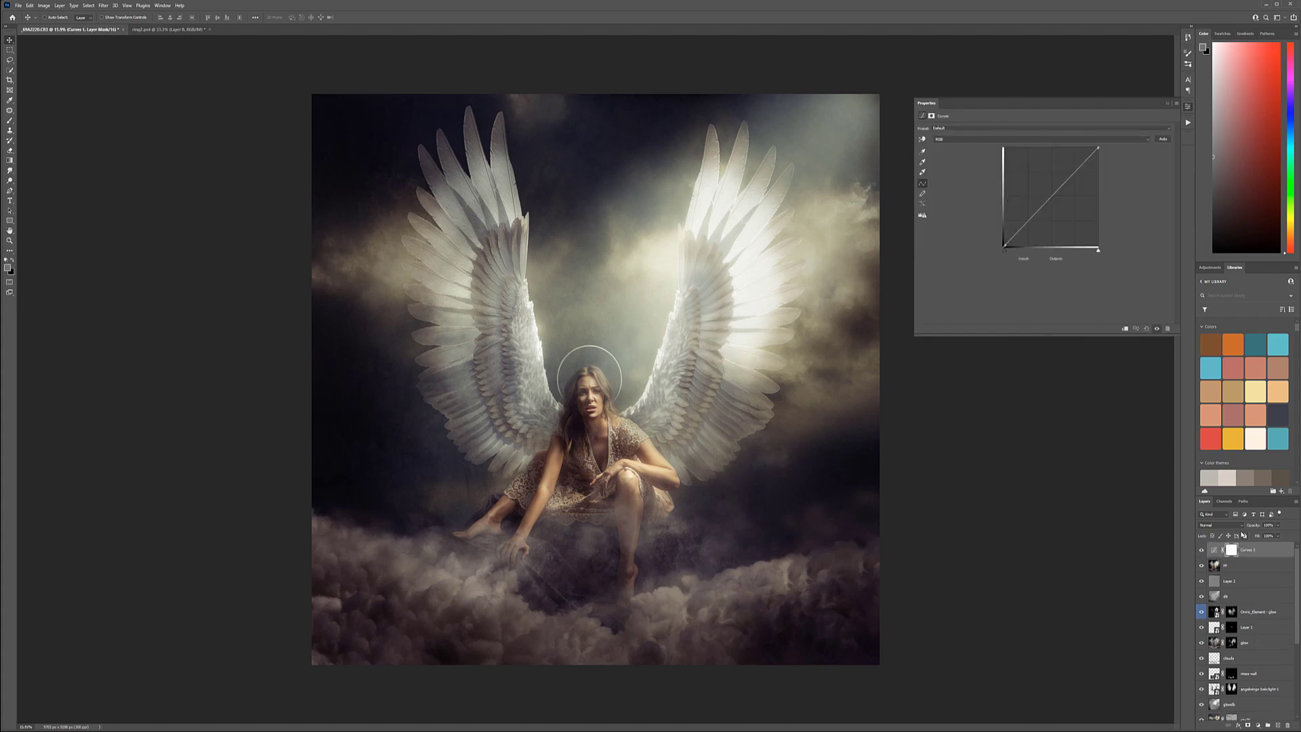
left_click(1239, 526)
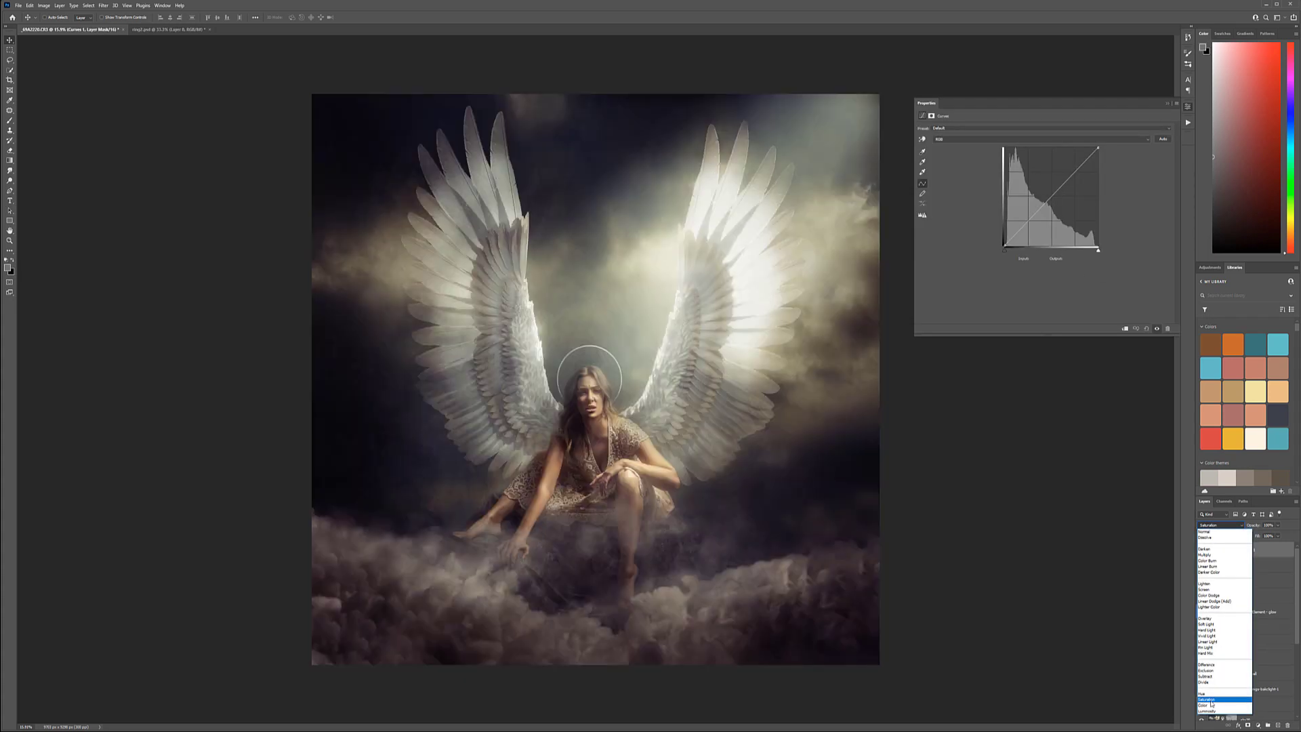
left_click(1212, 705)
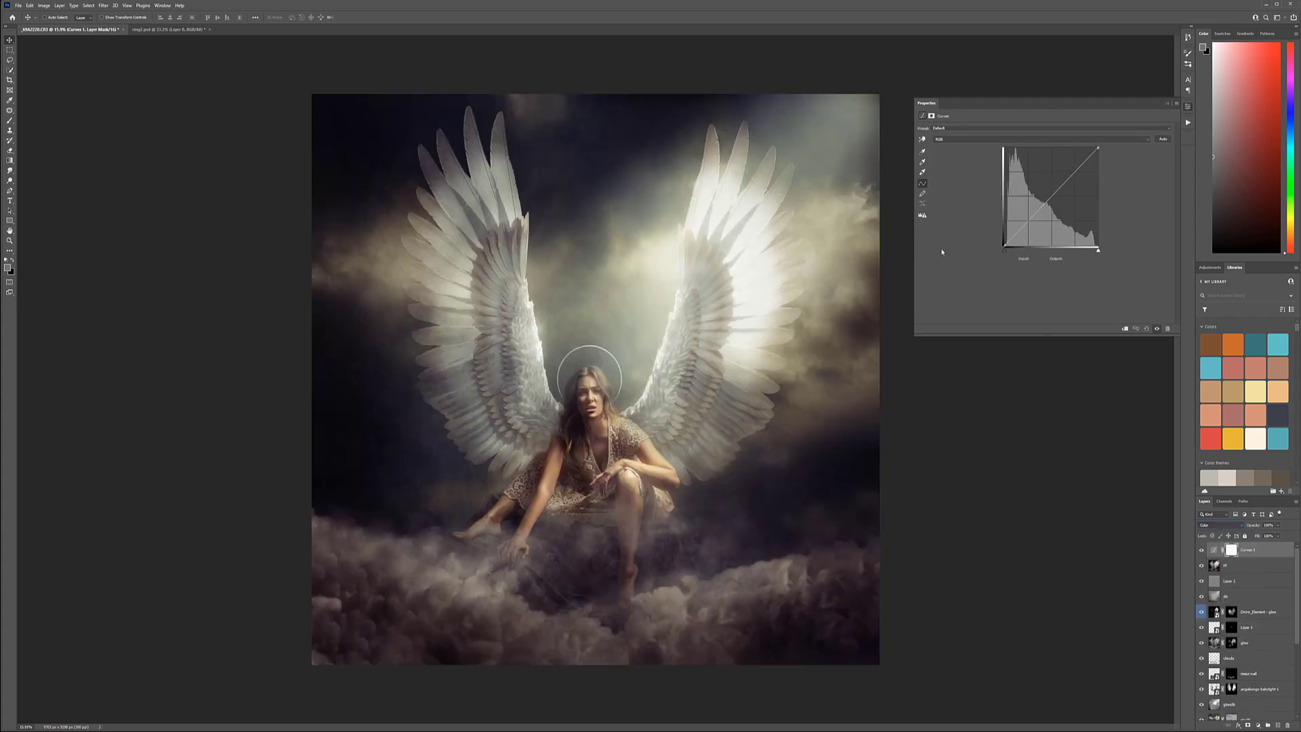
Lift the blue curve's shadows and lower its midtones, shape the red curve, and reduce the Curves layer's opacity
left_click(975, 137)
left_click(976, 170)
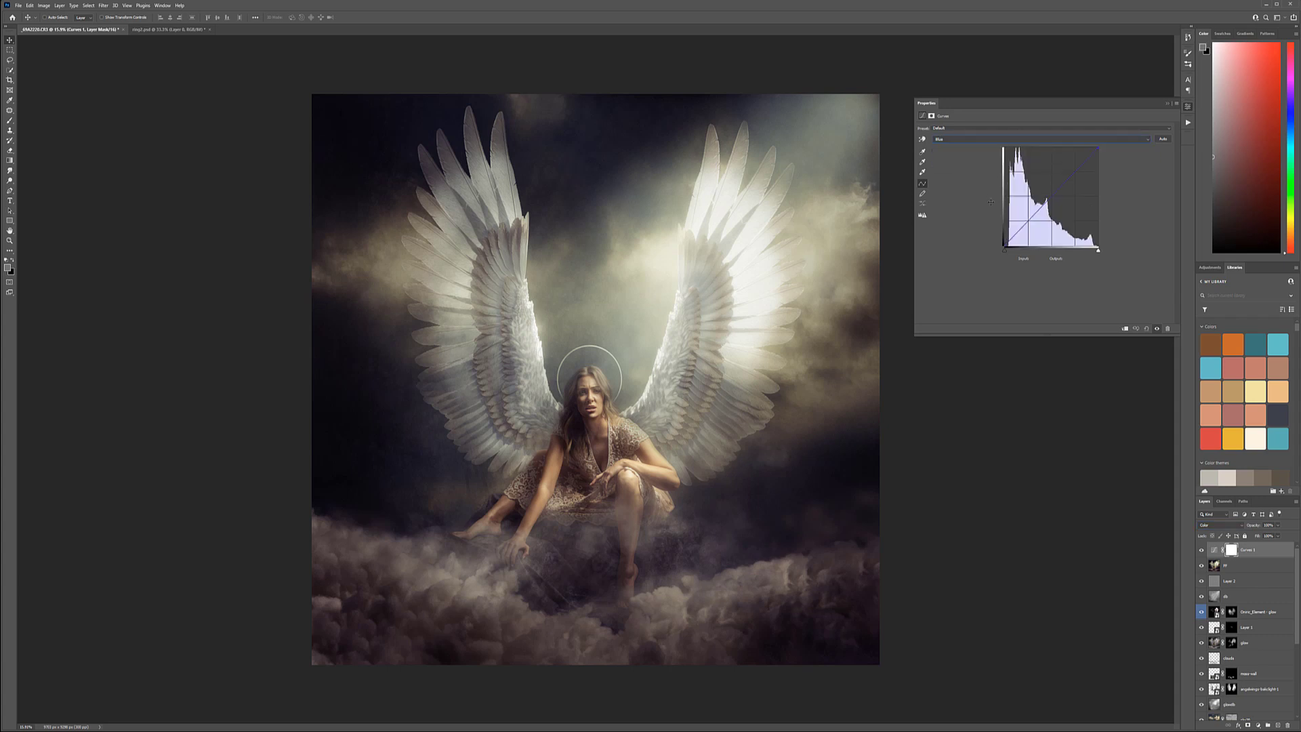
left_click_drag(1005, 247, 1000, 241)
left_click_drag(1055, 186, 1054, 198)
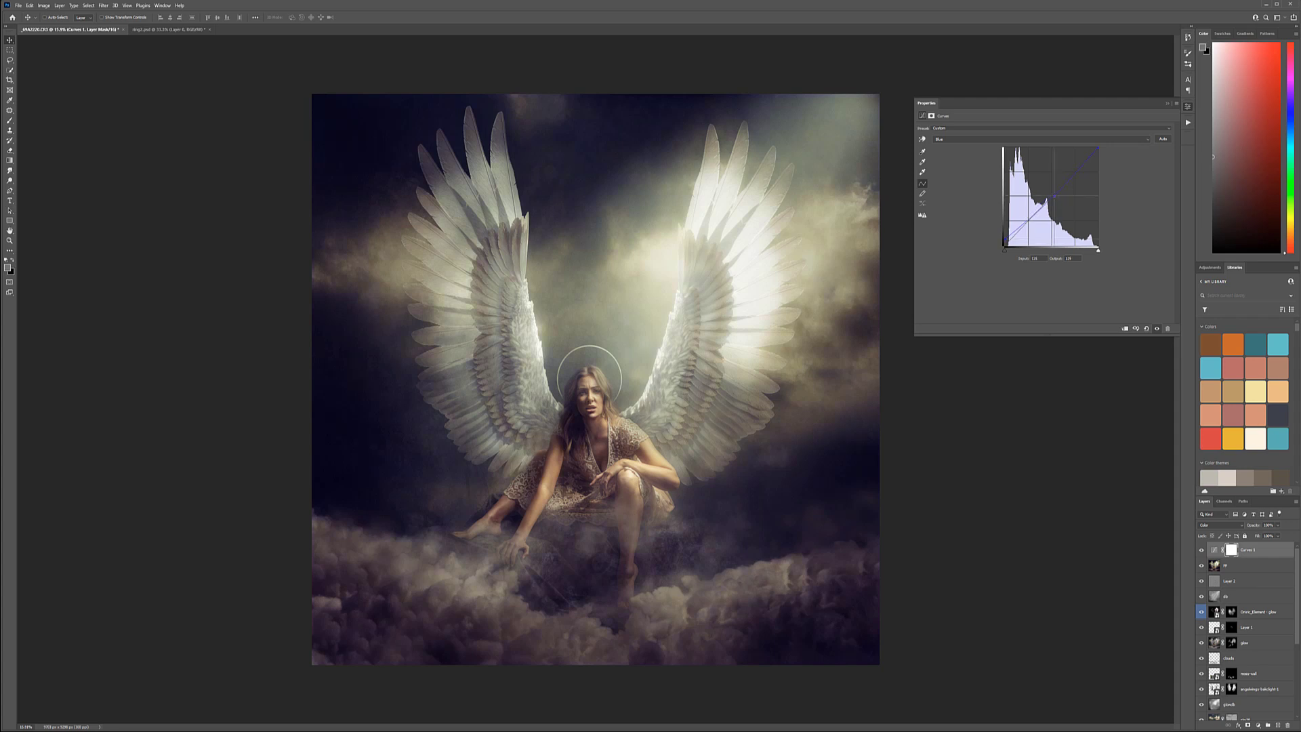
left_click(1005, 239)
left_click(957, 141)
left_click(959, 149)
left_click_drag(1005, 246, 1042, 207)
left_click(1063, 184)
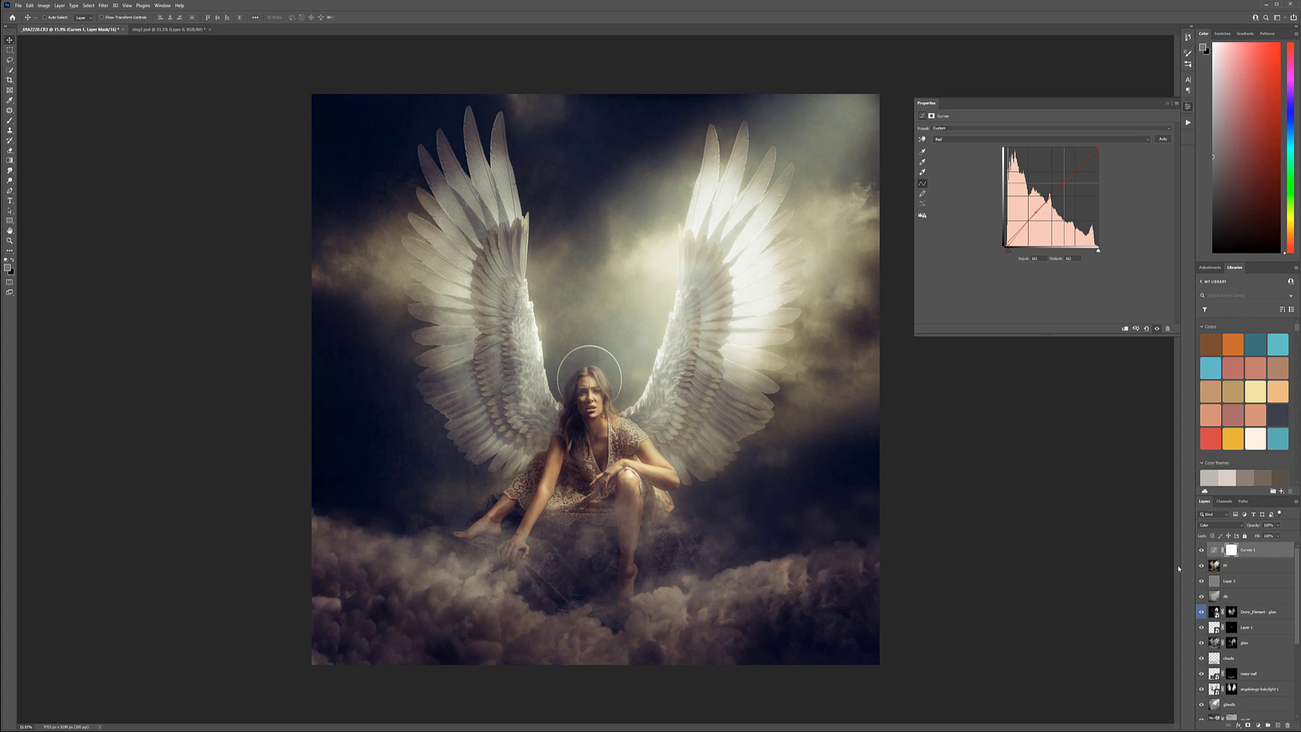
left_click(1279, 525)
Add a Selective Color adjustment layer and, for the Blacks, slightly lower black and yellow and raise cyan
left_click(1258, 725)
left_click(1280, 724)
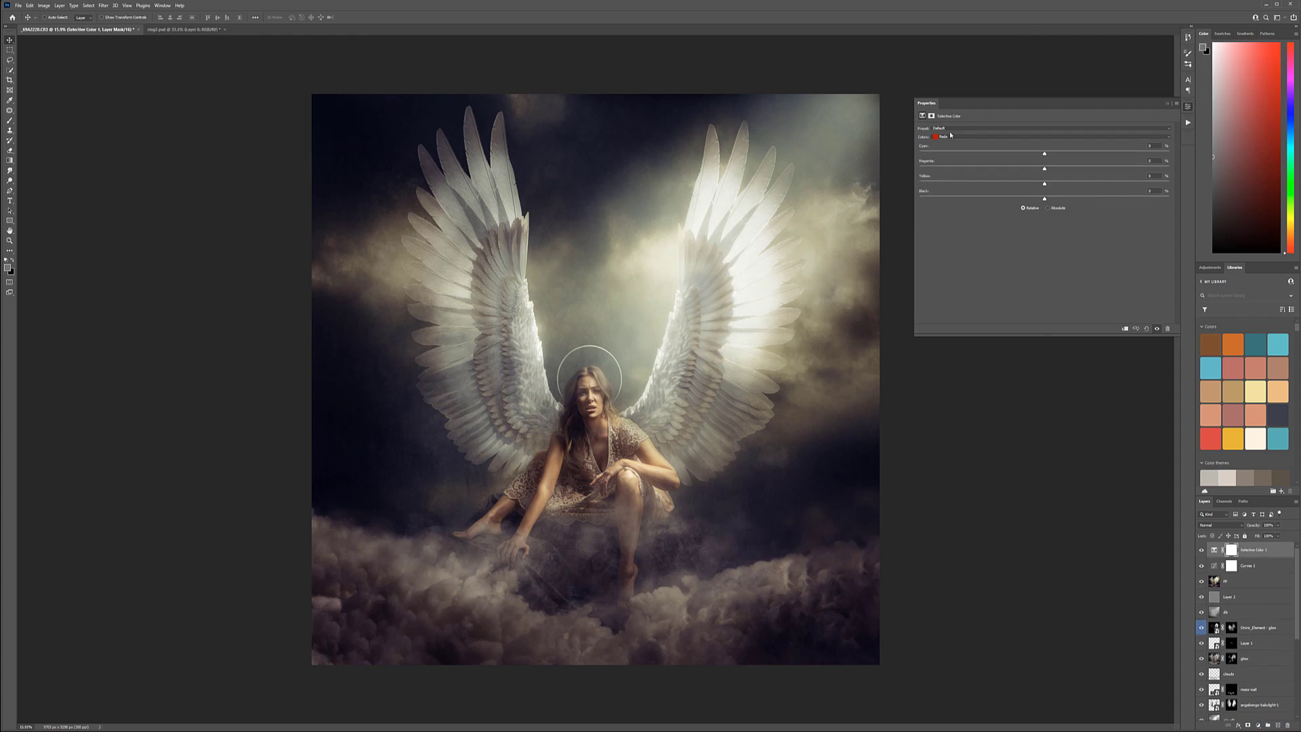
left_click(944, 136)
left_click(949, 192)
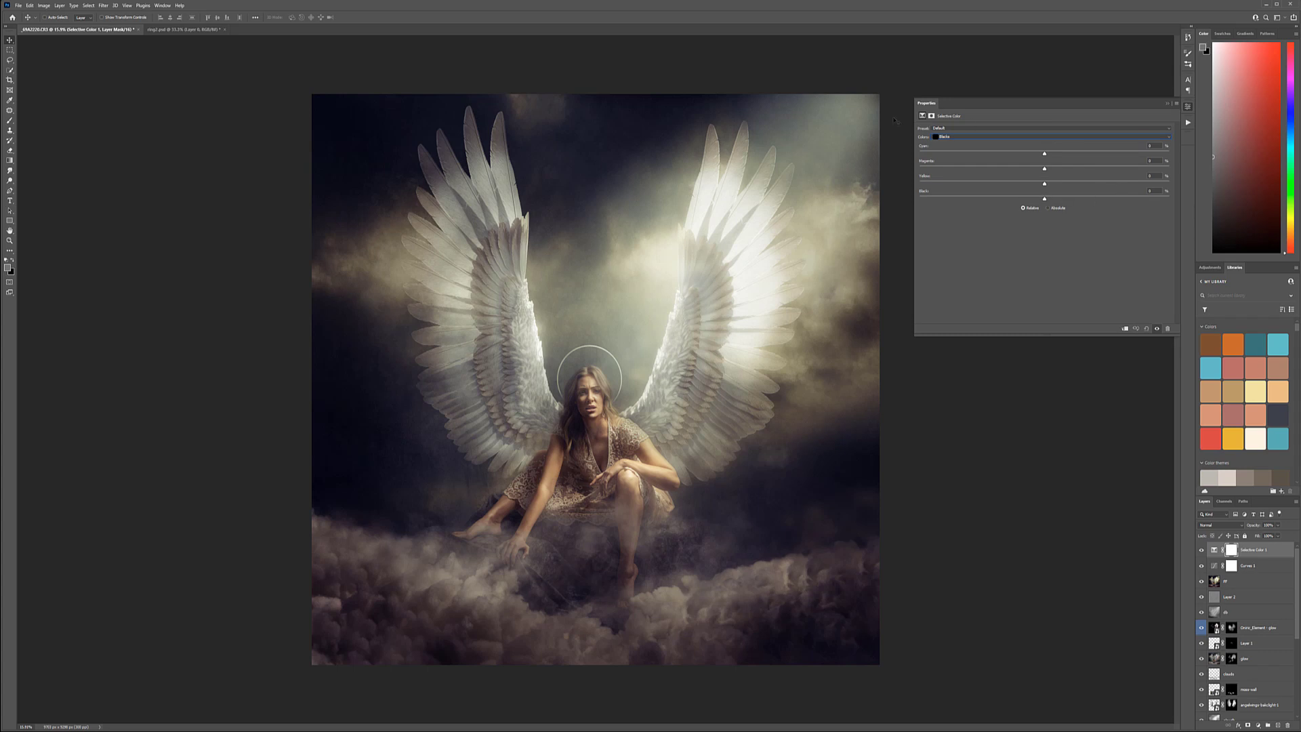
left_click_drag(1044, 201, 1040, 199)
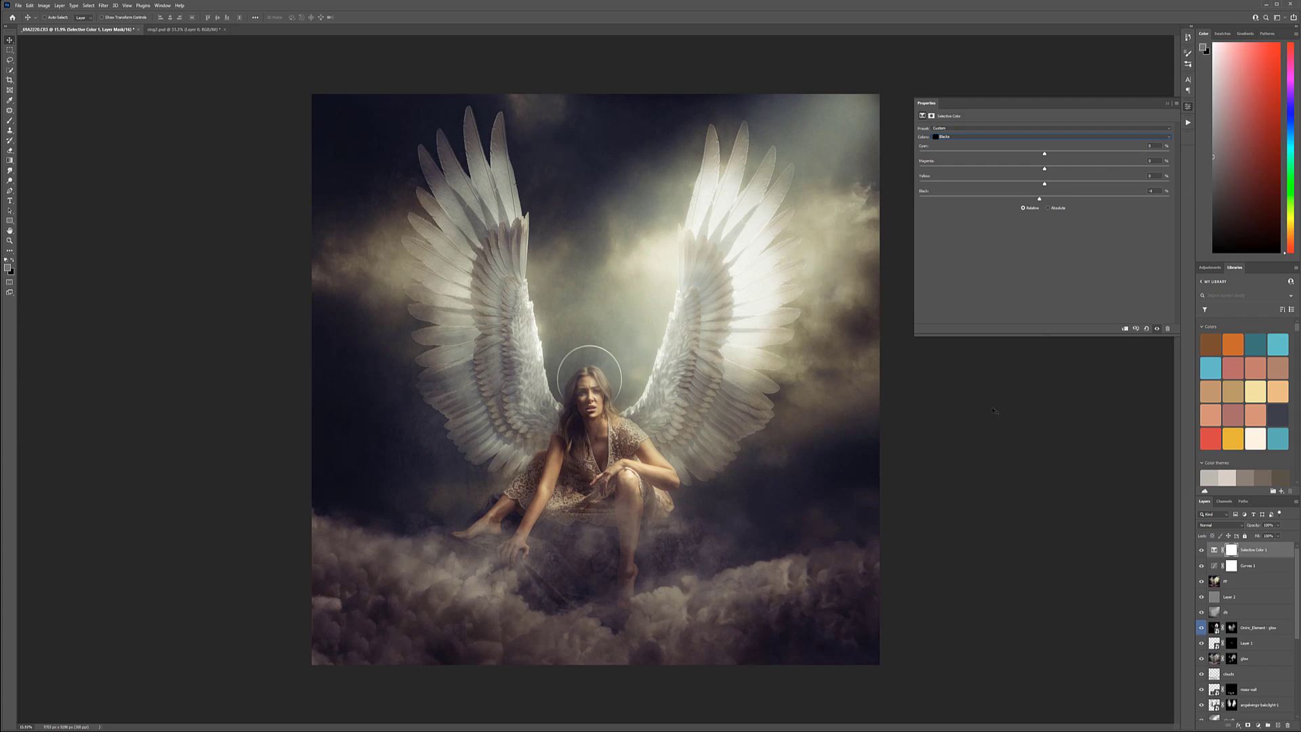
mouse_move(1045, 183)
left_mouse_down()
mouse_move(1017, 187)
mouse_move(1043, 185)
left_mouse_up()
left_click_drag(1050, 155, 1024, 153)
left_click(1016, 153)
left_click_drag(1033, 154, 1048, 156)
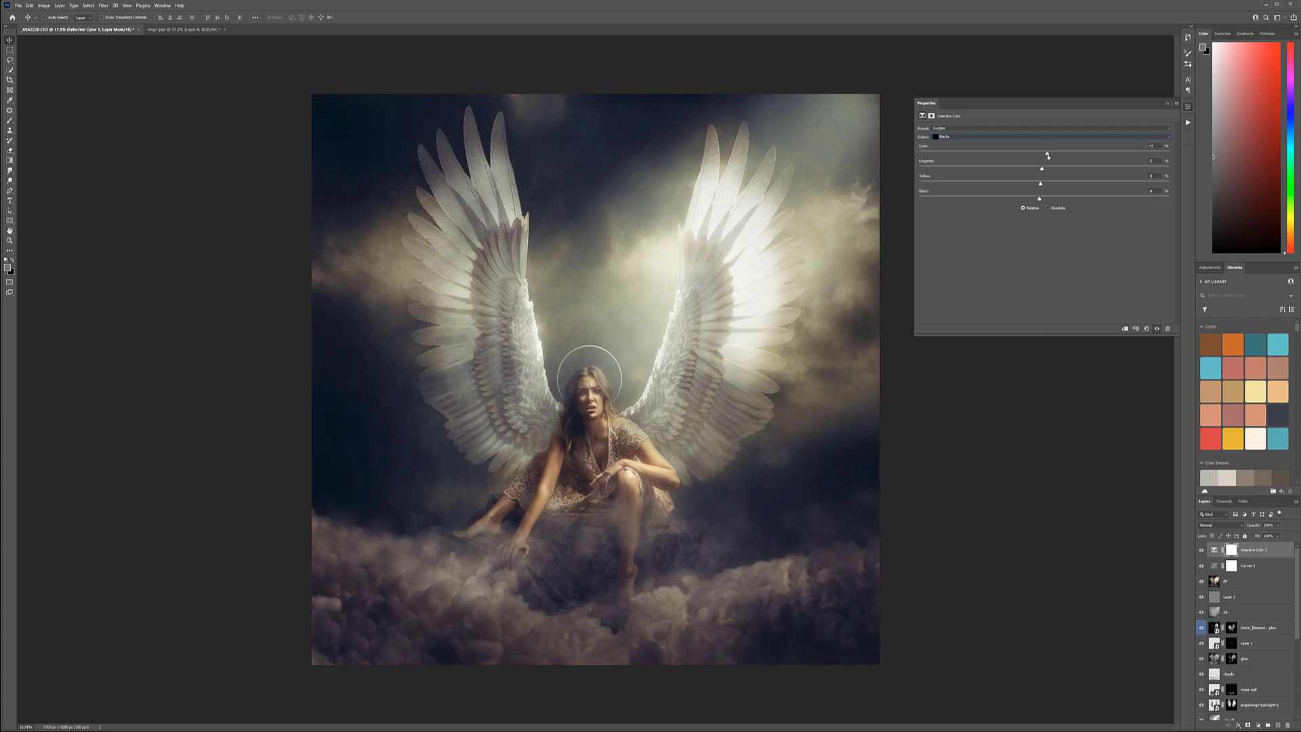
Raise yellow slightly and fine-tune cyan for the Neutrals in the Selective Color adjustment
left_click(999, 137)
left_click(1077, 192)
left_click_drag(1045, 184, 1051, 184)
mouse_move(1044, 155)
left_mouse_down()
mouse_move(1079, 156)
mouse_move(1046, 154)
left_mouse_up()
Lower cyan and raise black slightly for the Whites in the Selective Color adjustment
left_click(1029, 138)
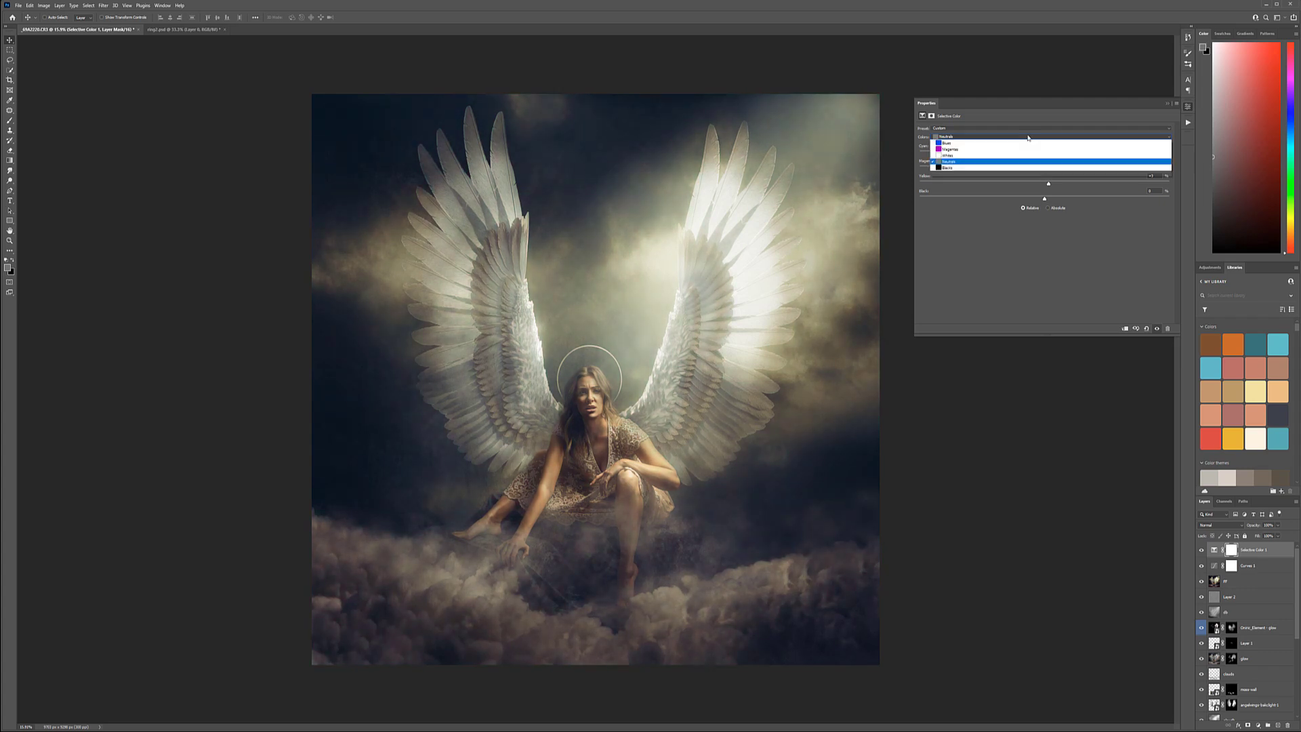
left_click(1049, 182)
left_click_drag(1048, 202, 851, 204)
left_click_drag(1214, 214, 1026, 153)
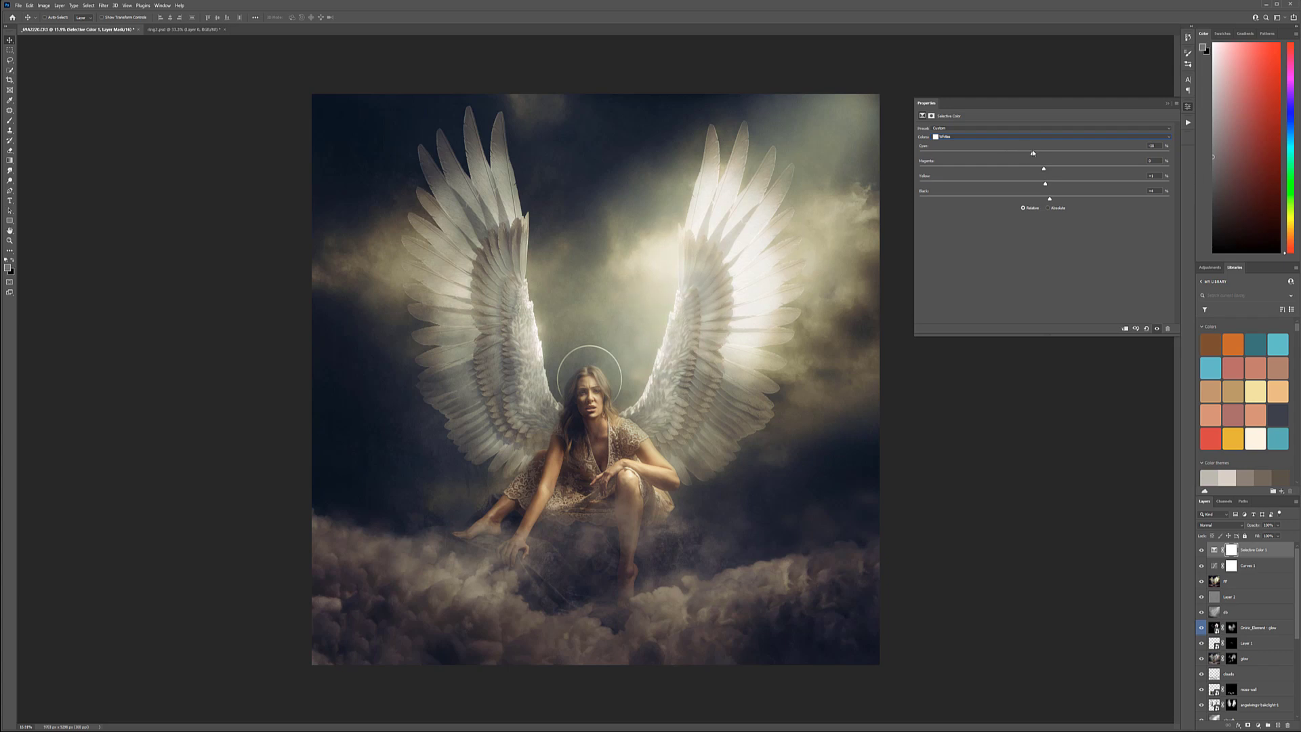
Adjust the black and cyan amounts for the Blues in the Selective Color adjustment
left_click(1002, 137)
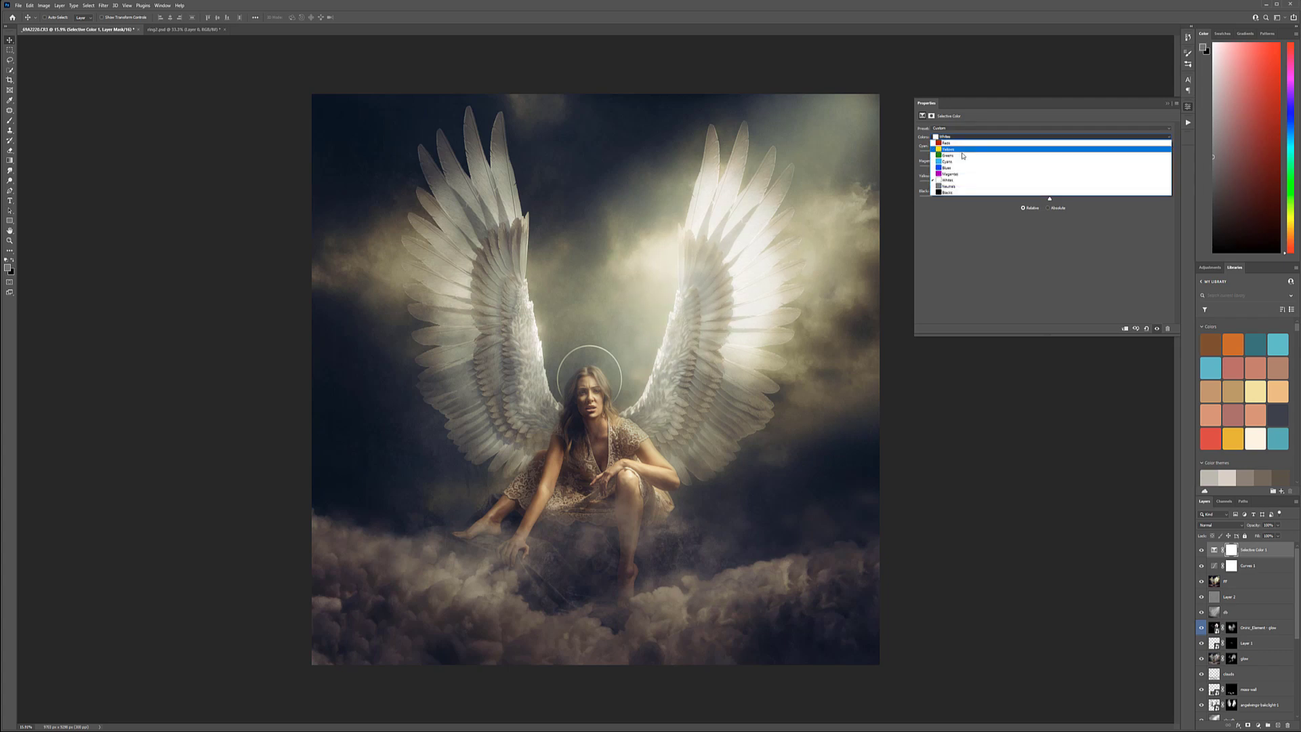
left_click(959, 168)
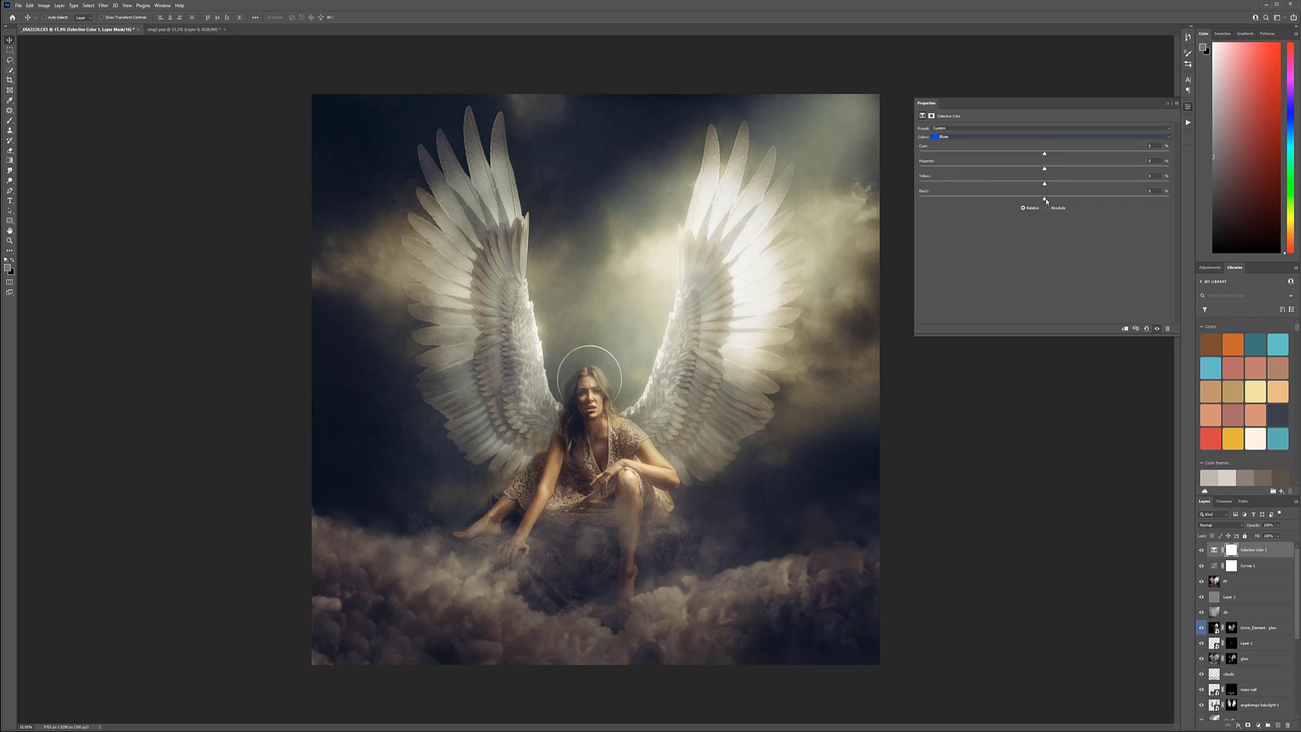
left_click_drag(937, 193, 1048, 199)
left_click_drag(966, 200, 1092, 155)
left_click(969, 128)
left_click(964, 146)
Slightly lower black, yellow and magenta and raise cyan for the Reds in the Selective Color adjustment
left_click(957, 137)
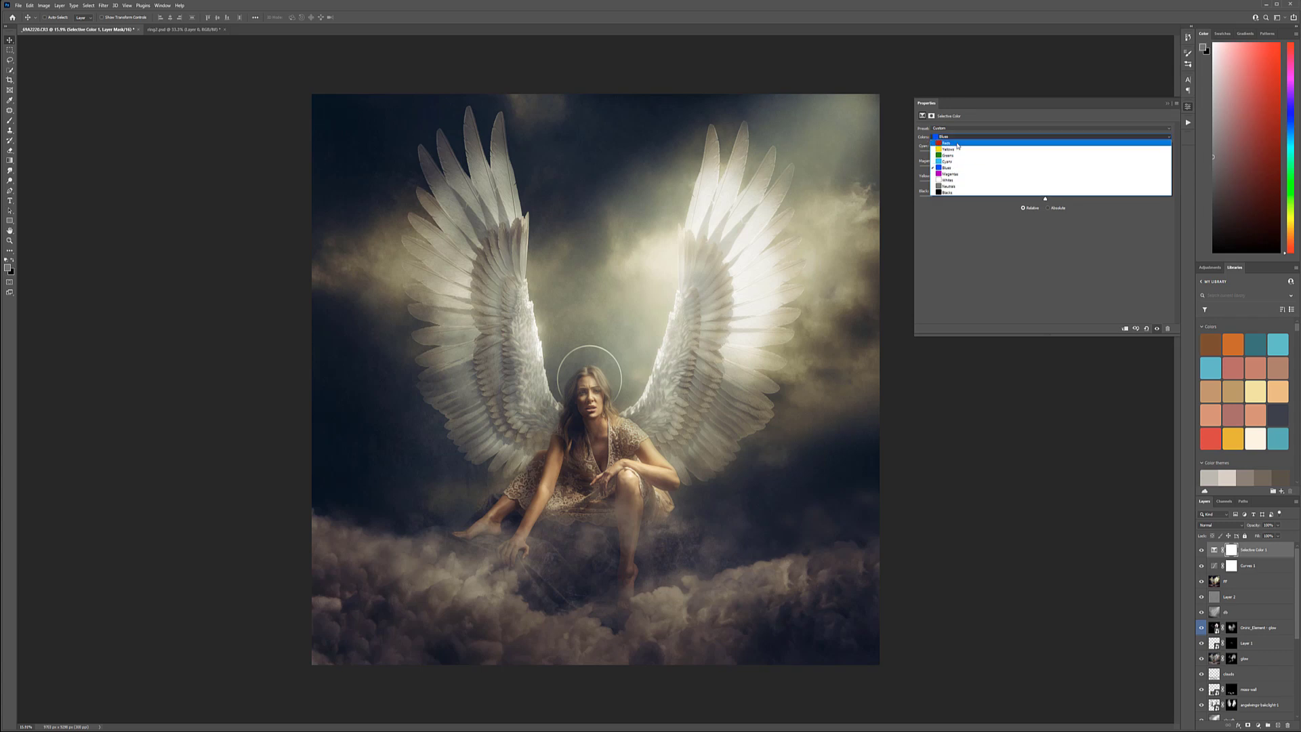
left_click(956, 143)
left_click_drag(1045, 200, 1181, 192)
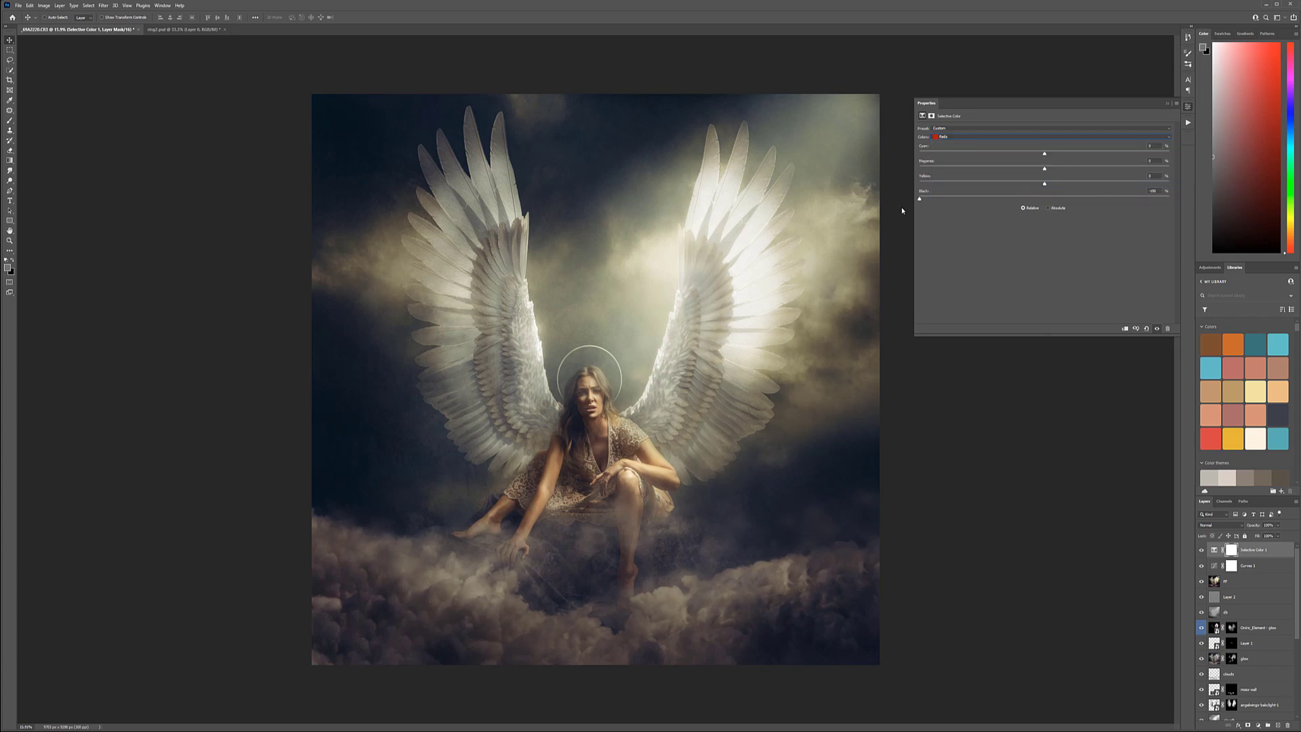
left_click_drag(927, 213, 925, 206)
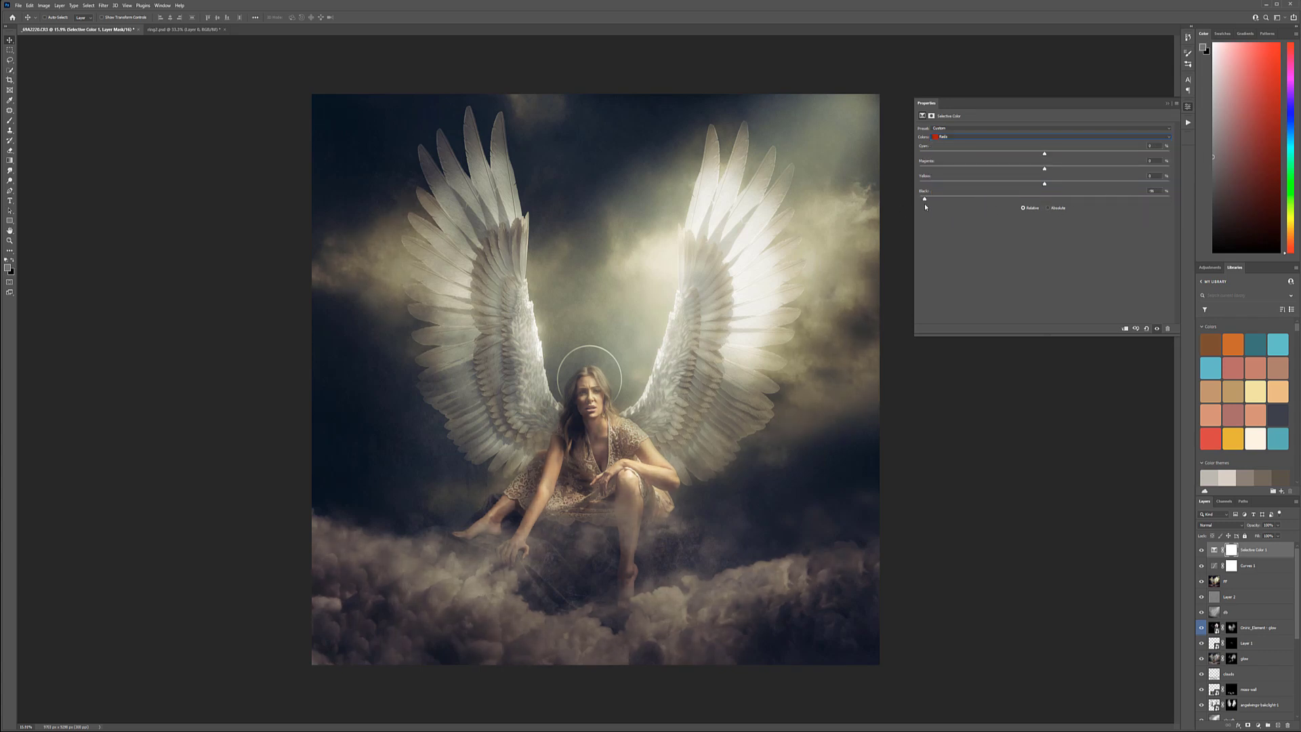
left_click(1039, 210)
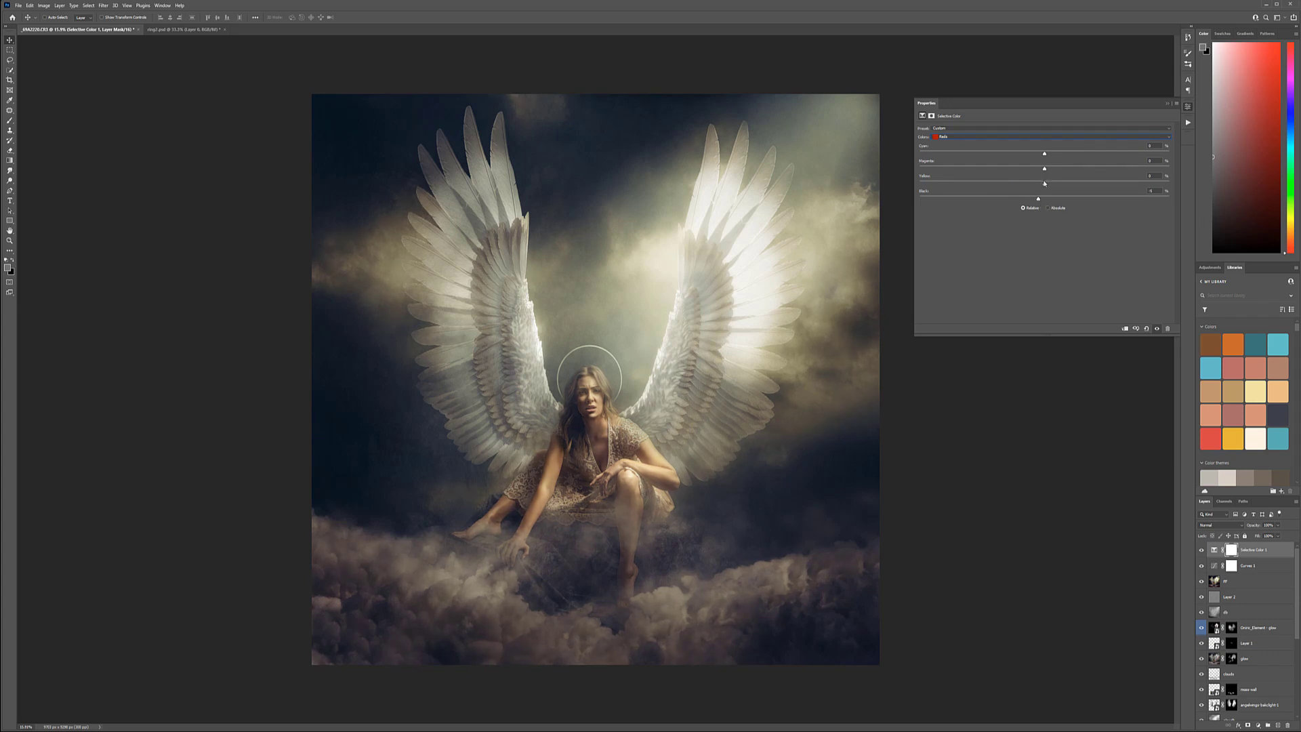
left_click_drag(1069, 184, 1042, 185)
left_click_drag(1039, 169, 1041, 168)
left_click_drag(1050, 160, 1051, 160)
Compare the image with and without the Selective Color adjustment, and hide both it and the Curves layer
left_click(1201, 549)
left_click(1202, 549)
left_click(1201, 549)
left_click(1202, 550)
left_click(1202, 549)
left_click(1202, 550)
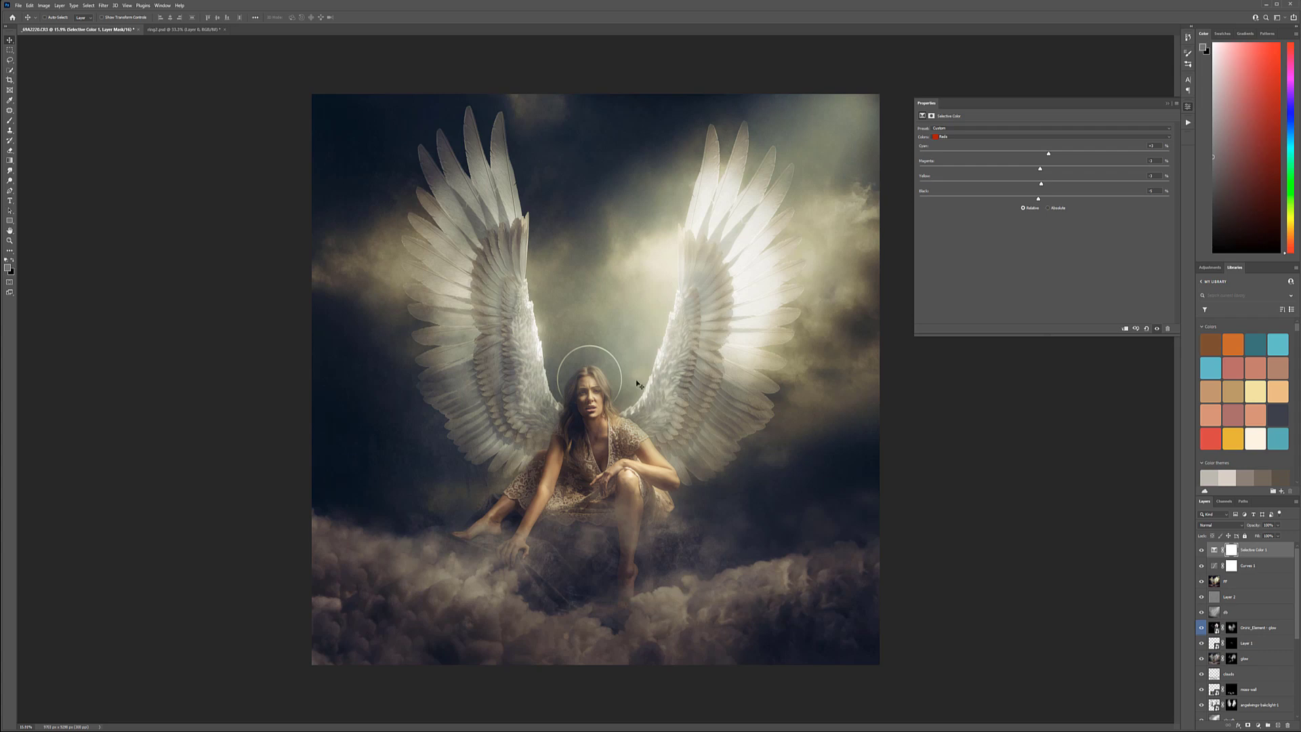
left_click(1202, 550)
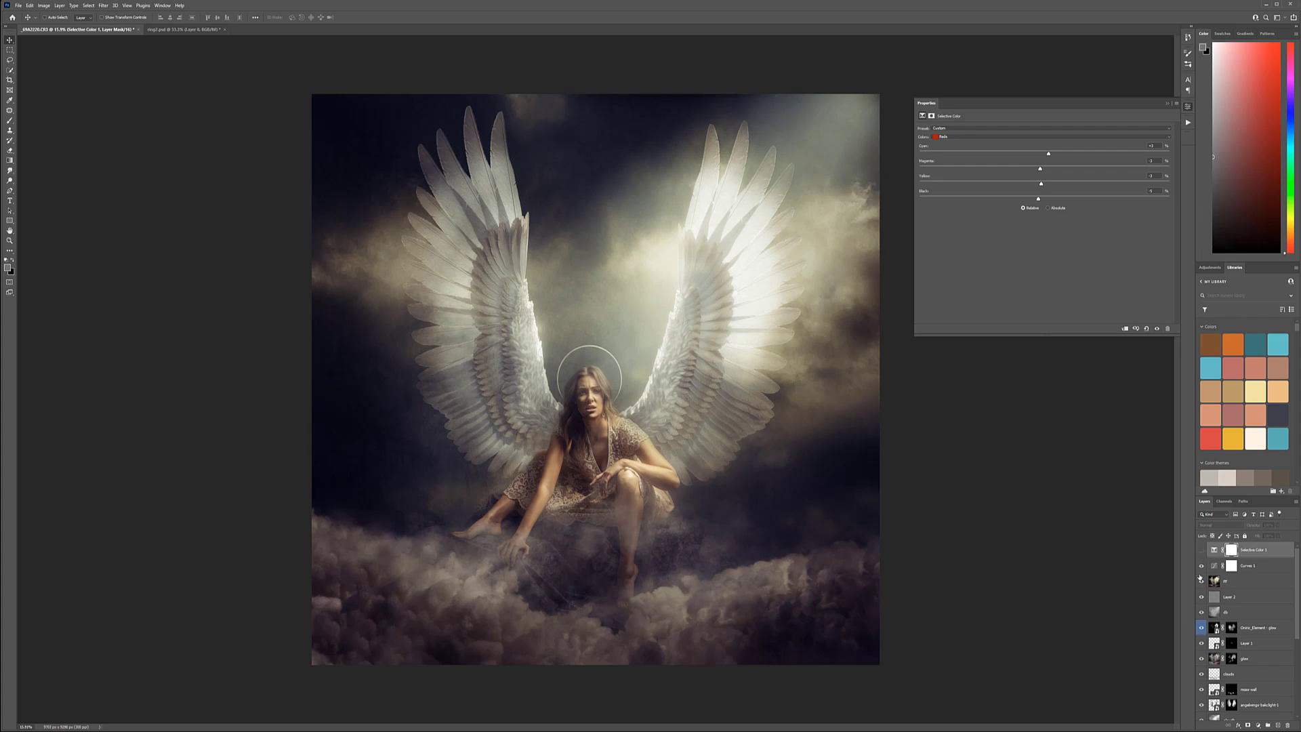
Stamp the visible layers into a new layer directly above the toned "ff" layer and name it "center blur"
left_click(1256, 584)
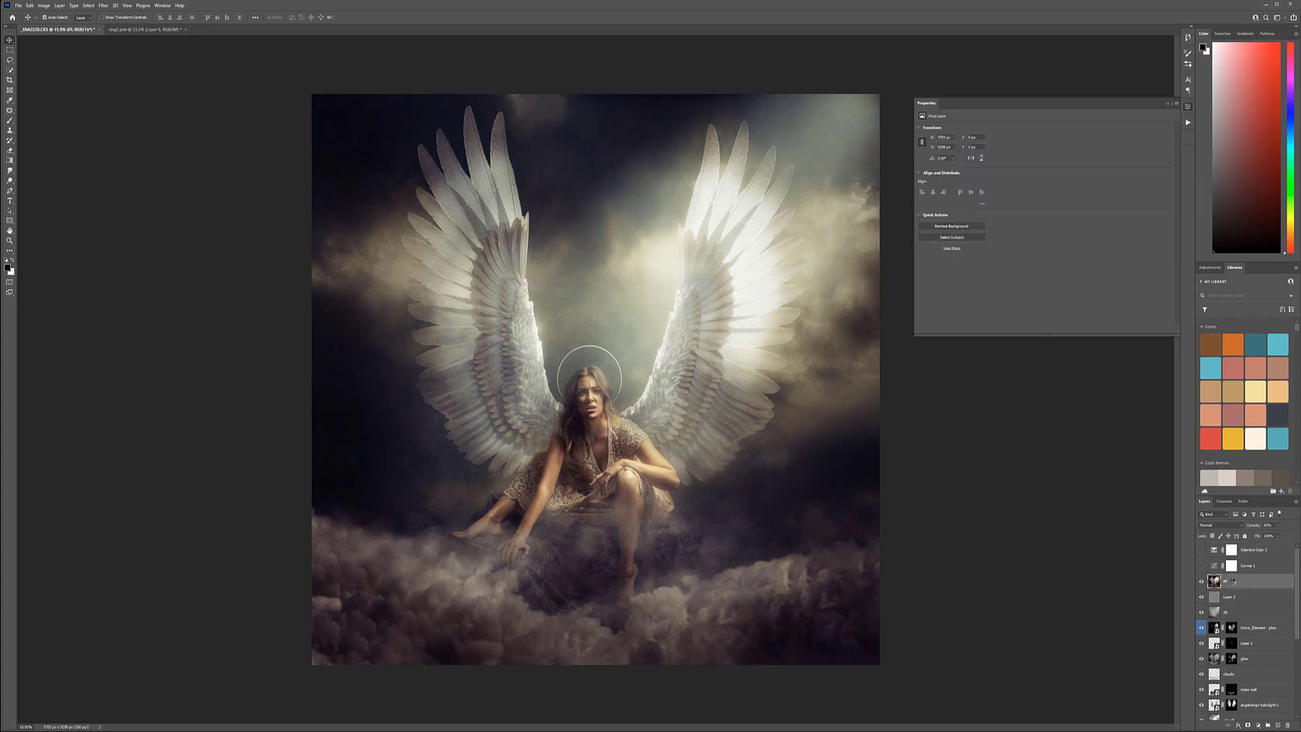
key("ctrl+shift+alt+e")
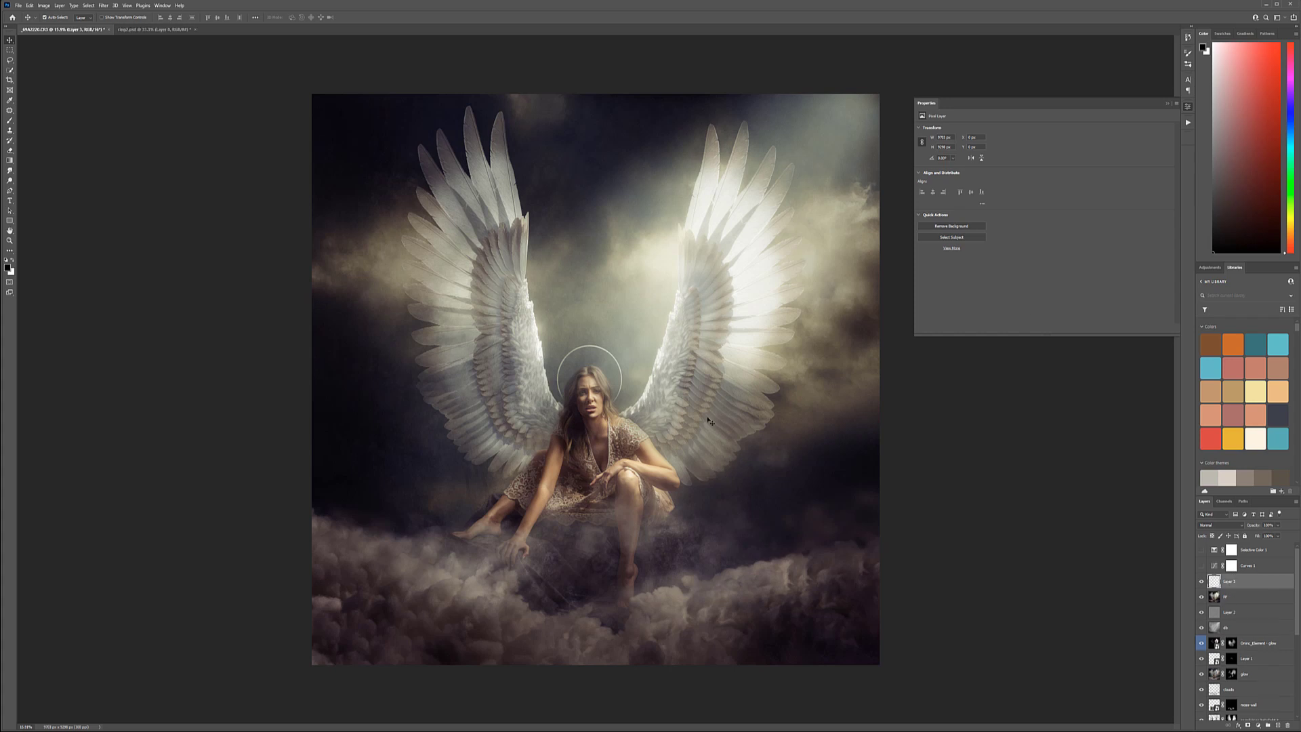
double_click(1231, 586)
type("len")
key("Return")
Apply an Iris Blur to the "center blur" layer with a tall oval focus area centred on the halo and enclosing the figure and wings
left_click(105, 5)
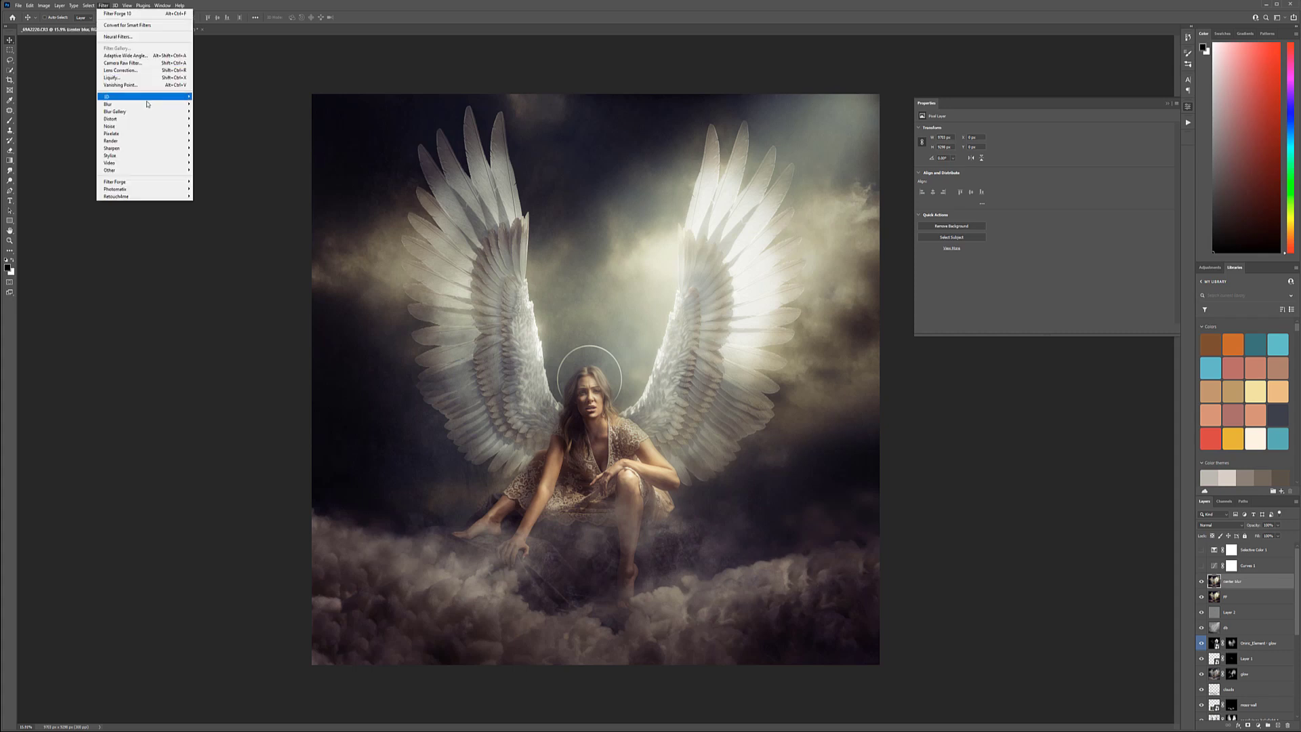
mouse_move(173, 111)
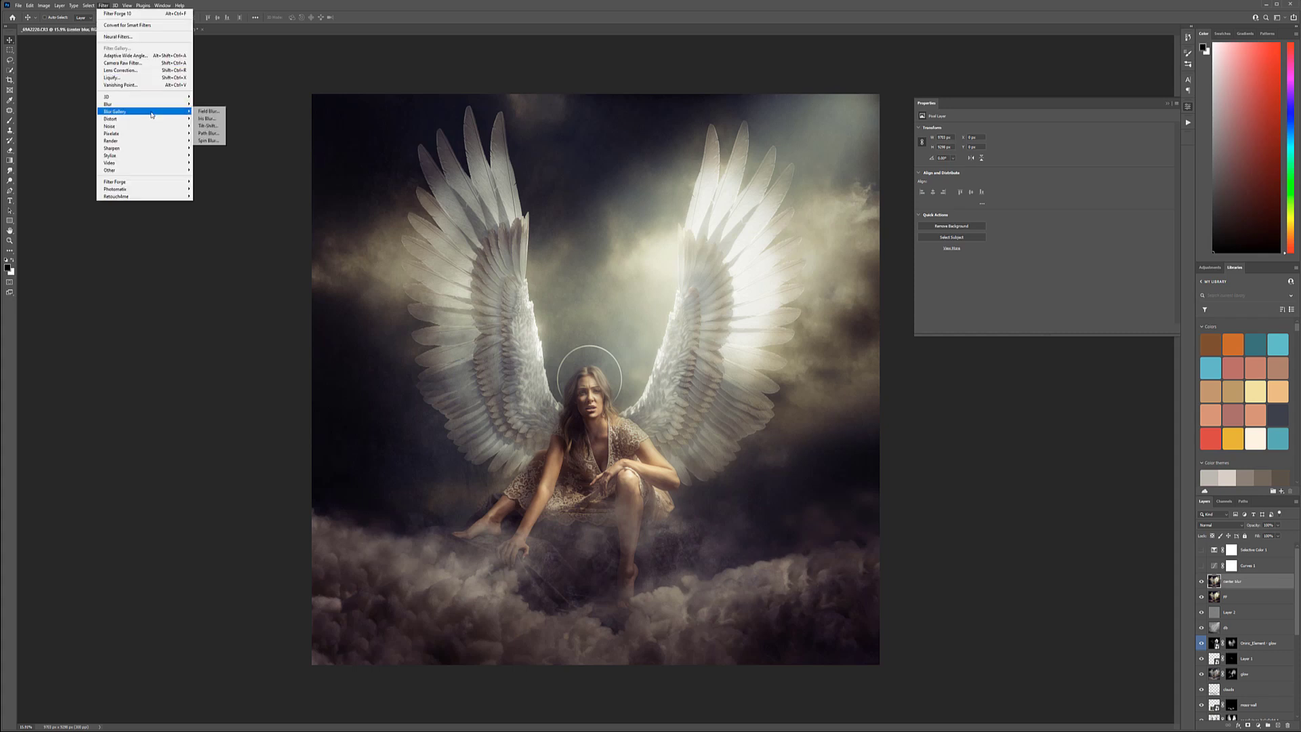
left_click(207, 119)
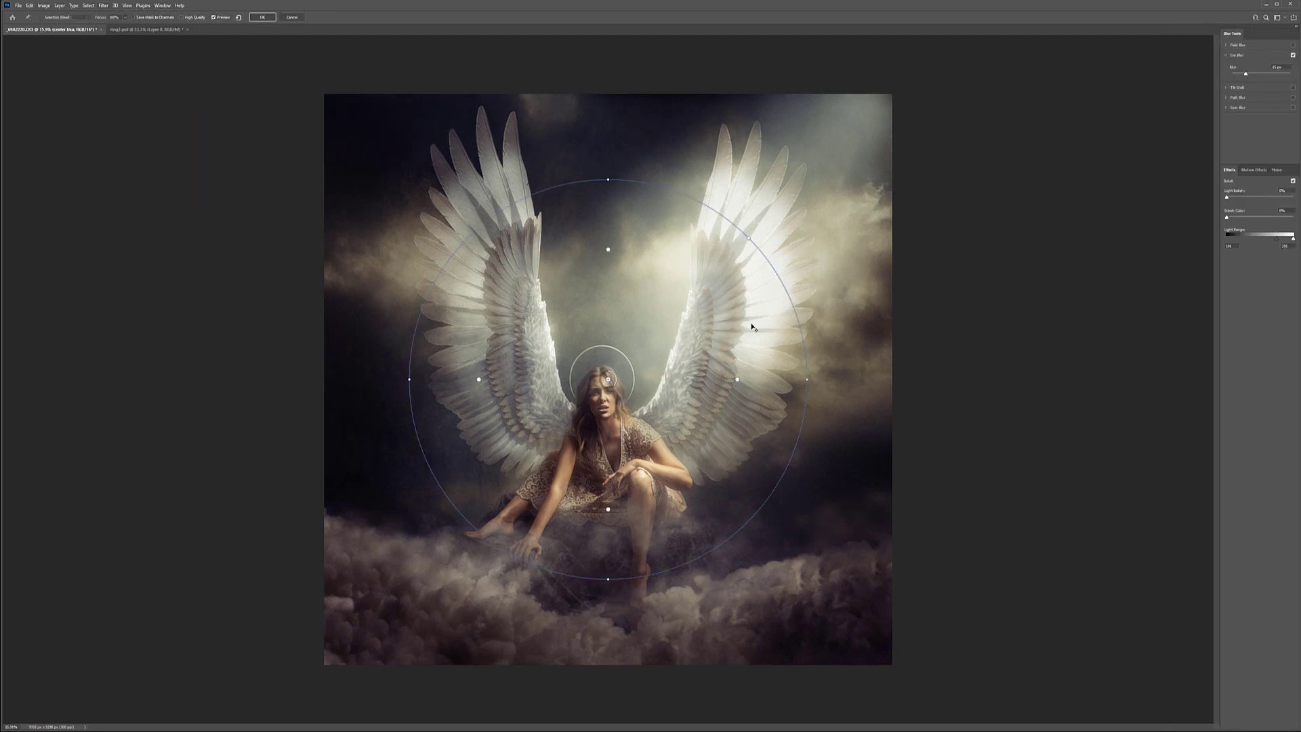
mouse_move(608, 379)
left_mouse_down()
mouse_move(602, 407)
mouse_move(608, 392)
left_mouse_up()
left_click_drag(605, 188, 590, 128)
left_click_drag(611, 399, 595, 359)
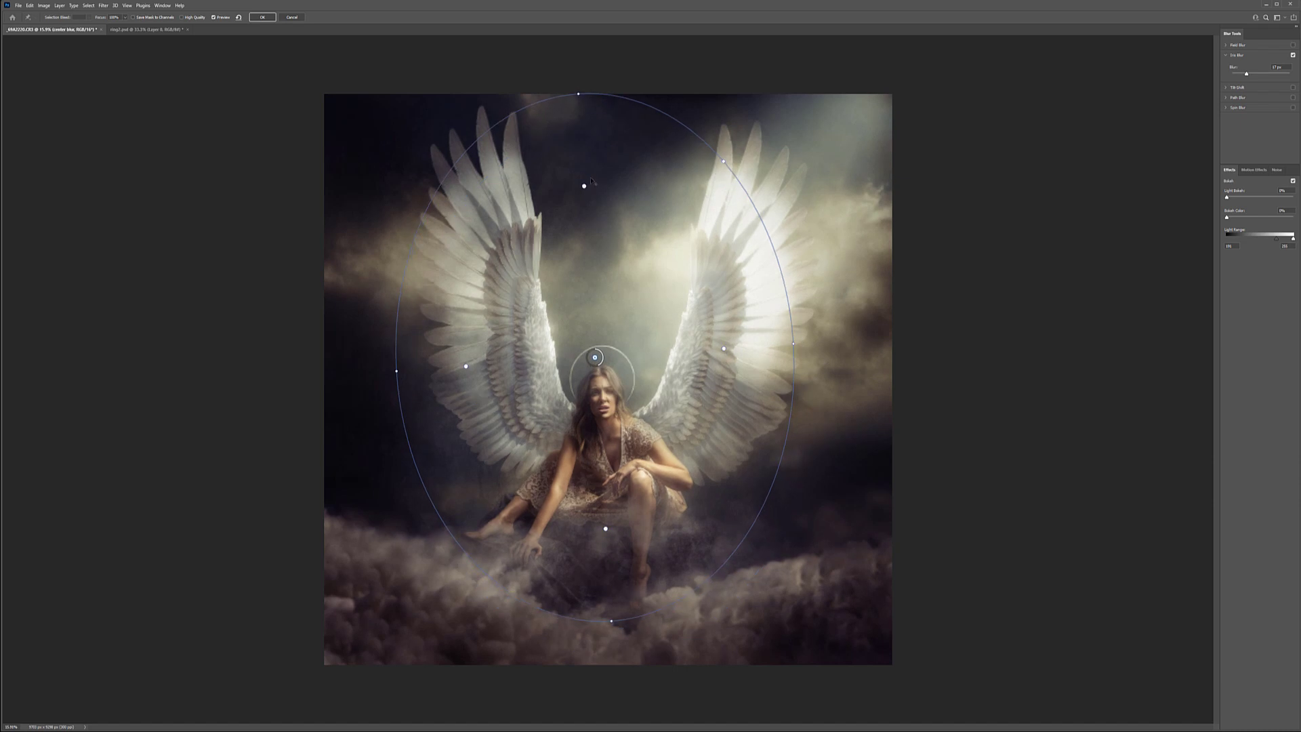
left_click_drag(595, 360, 603, 365)
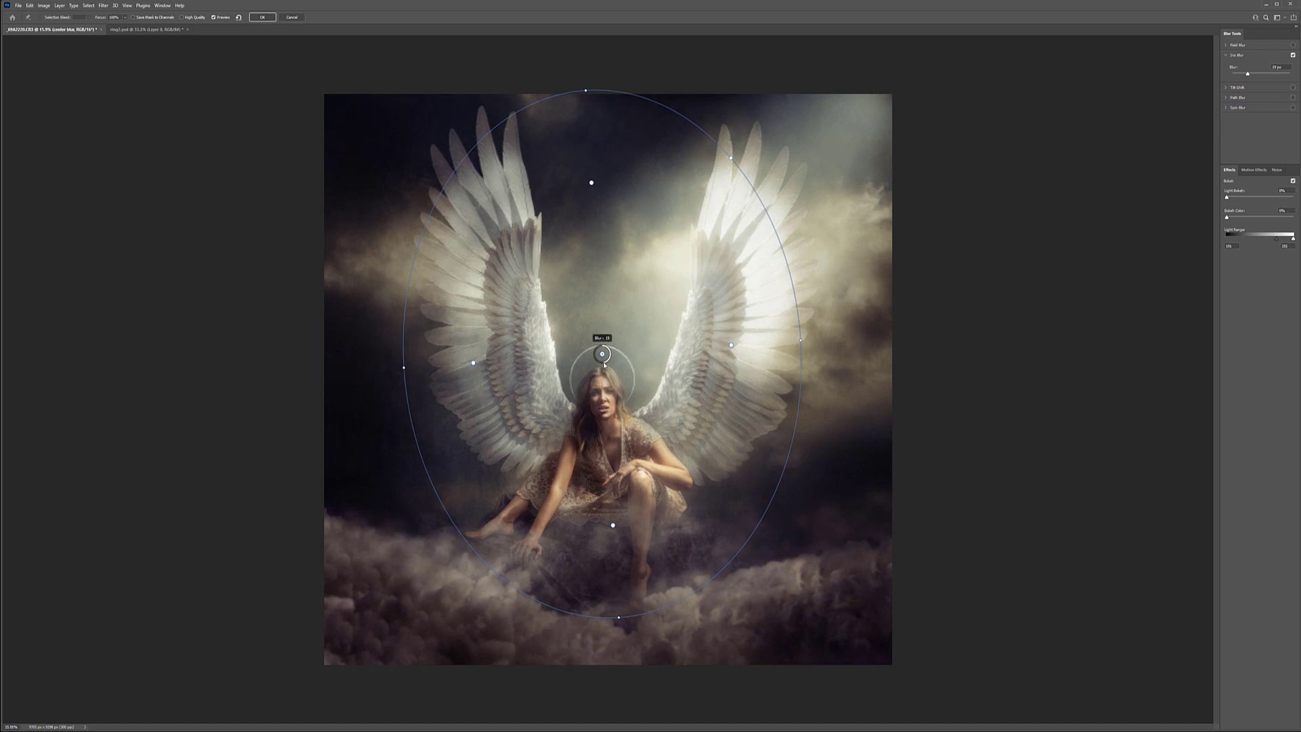
key("Return")
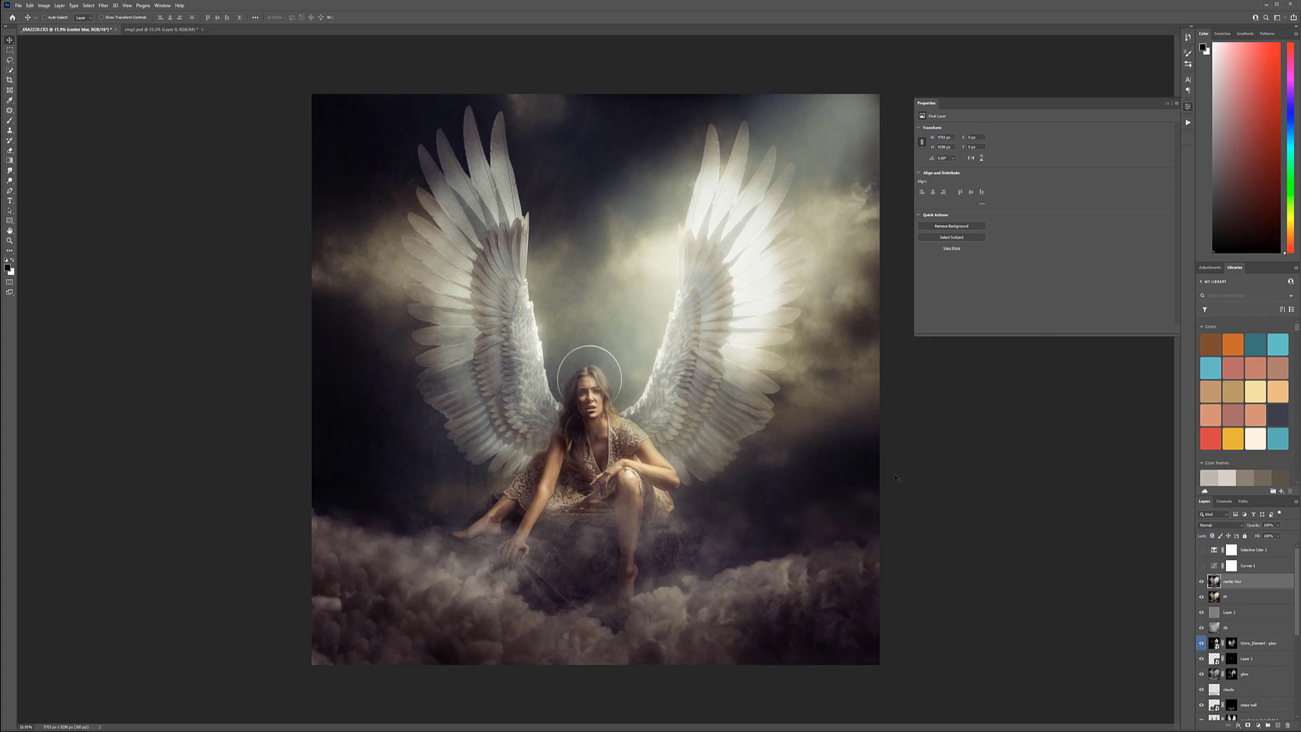
Delete the "center blur" layer and compare the image with and without the toned "ff" layer
key("Delete")
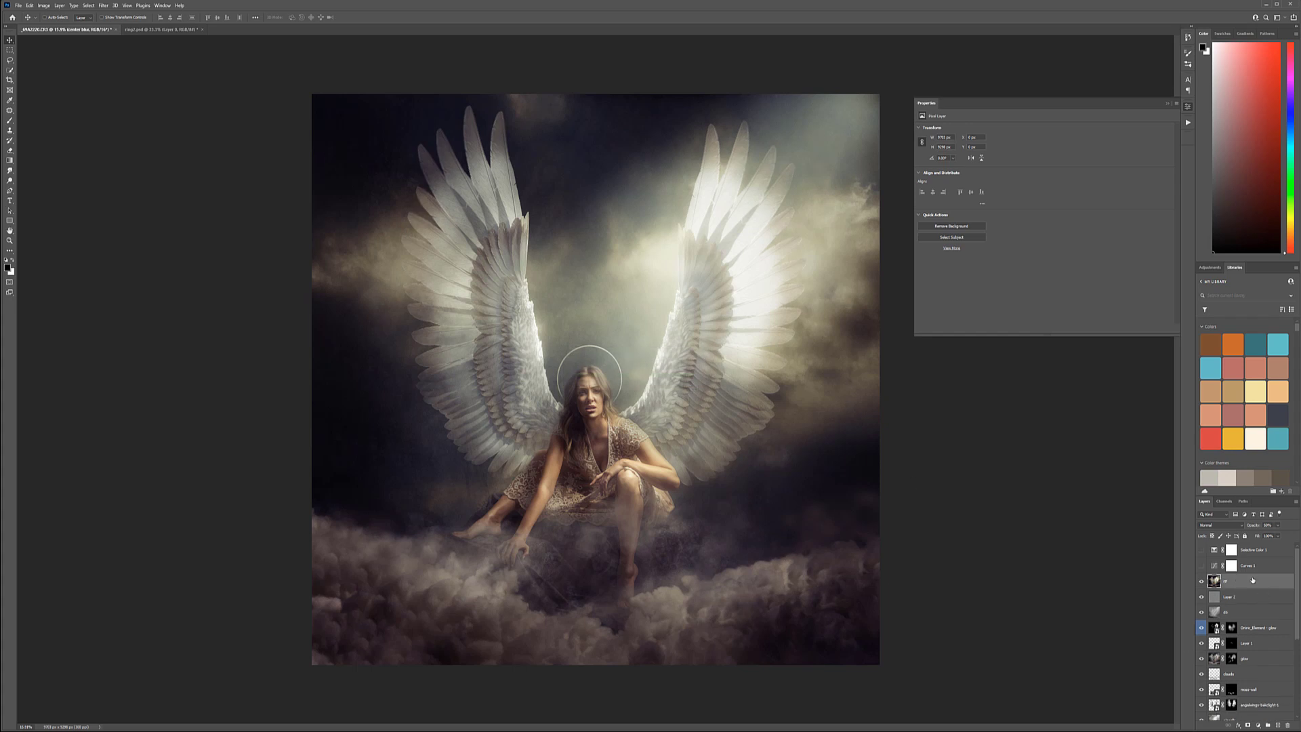
left_click(1203, 582)
left_click(1202, 582)
Stamp the visible layers into a new layer above "ff" and name it "wings"
key("ctrl+shift+alt+e")
double_click(1229, 580)
type("vi")
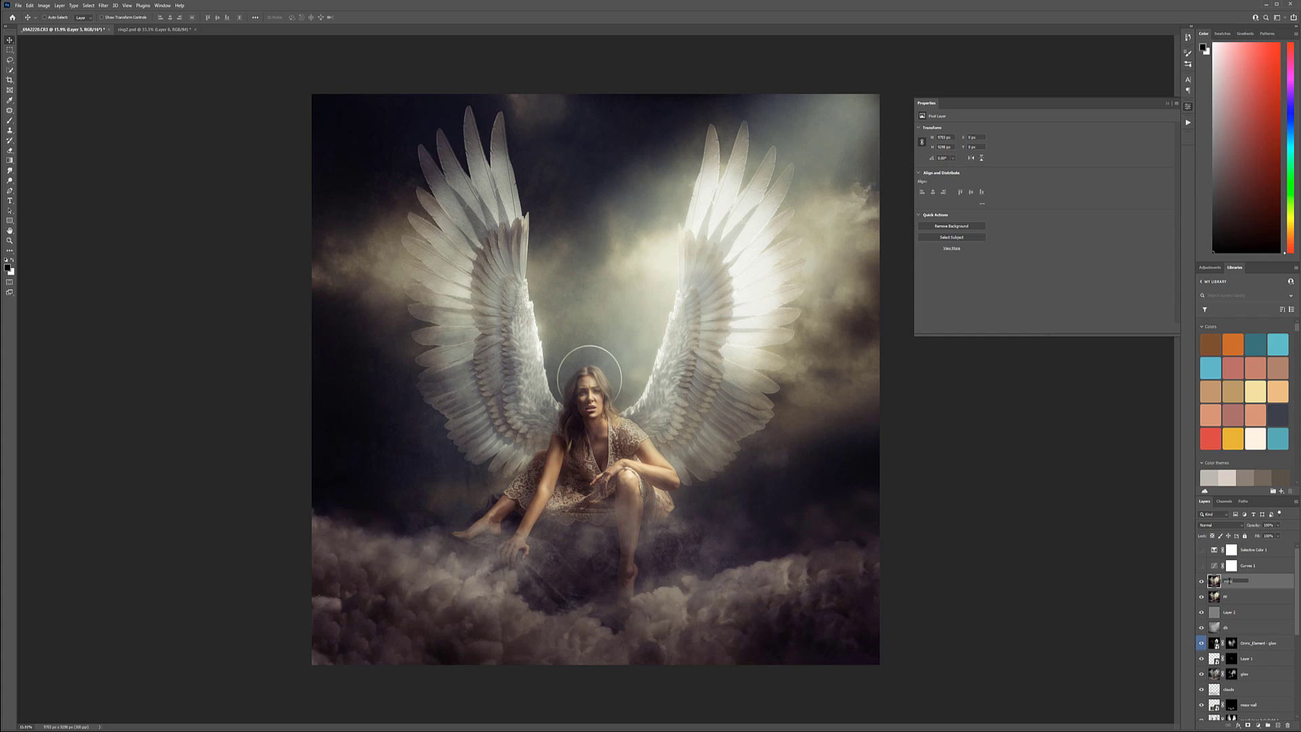
type("ings")
key("Return")
Apply the Oil Paint filter to the "wings" layer, adjusting the brush scale while previewing the wing feathers
left_click(89, 6)
mouse_move(103, 5)
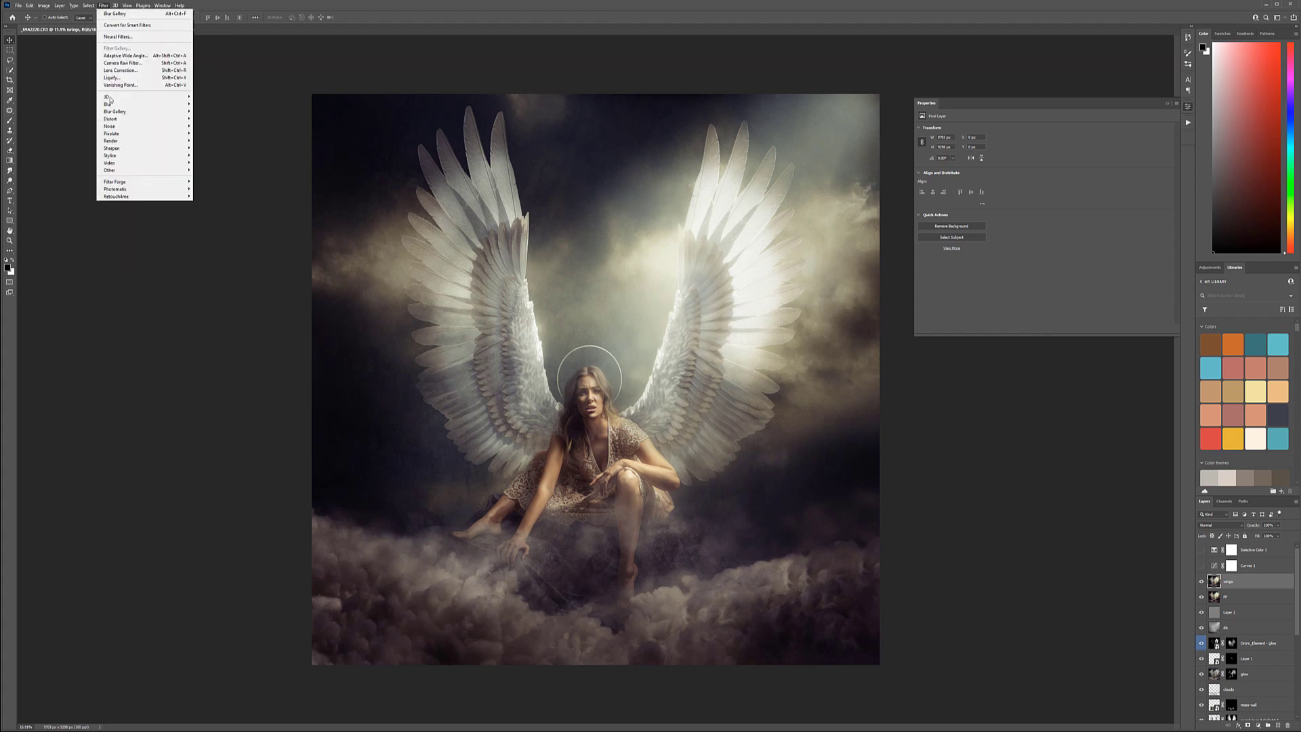
mouse_move(162, 156)
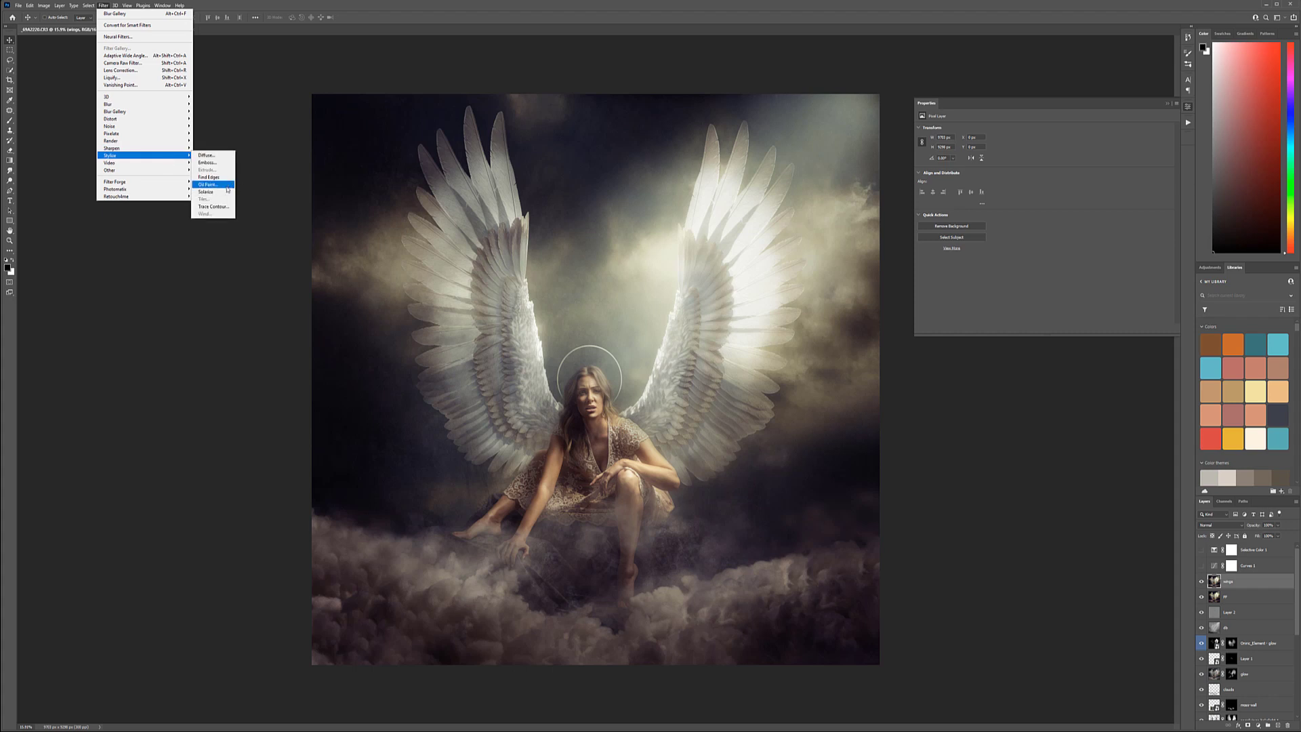
left_click(211, 184)
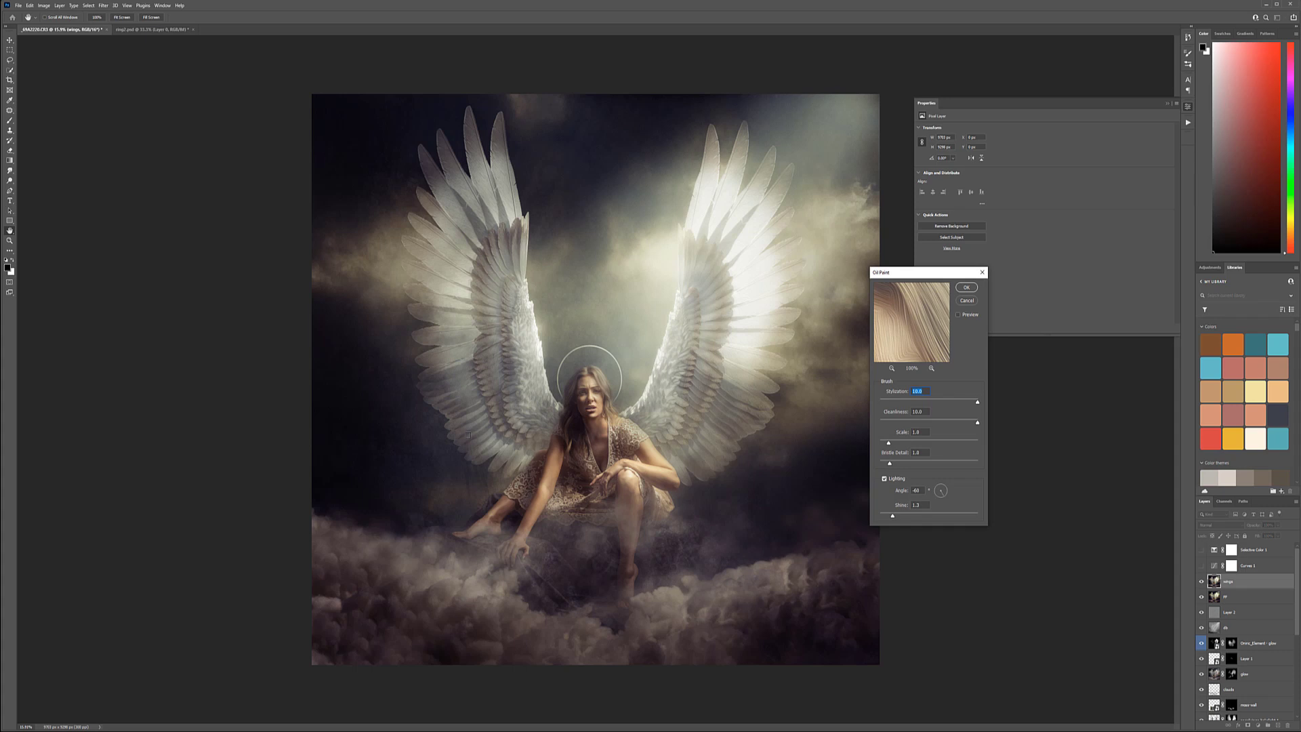
left_click(452, 436)
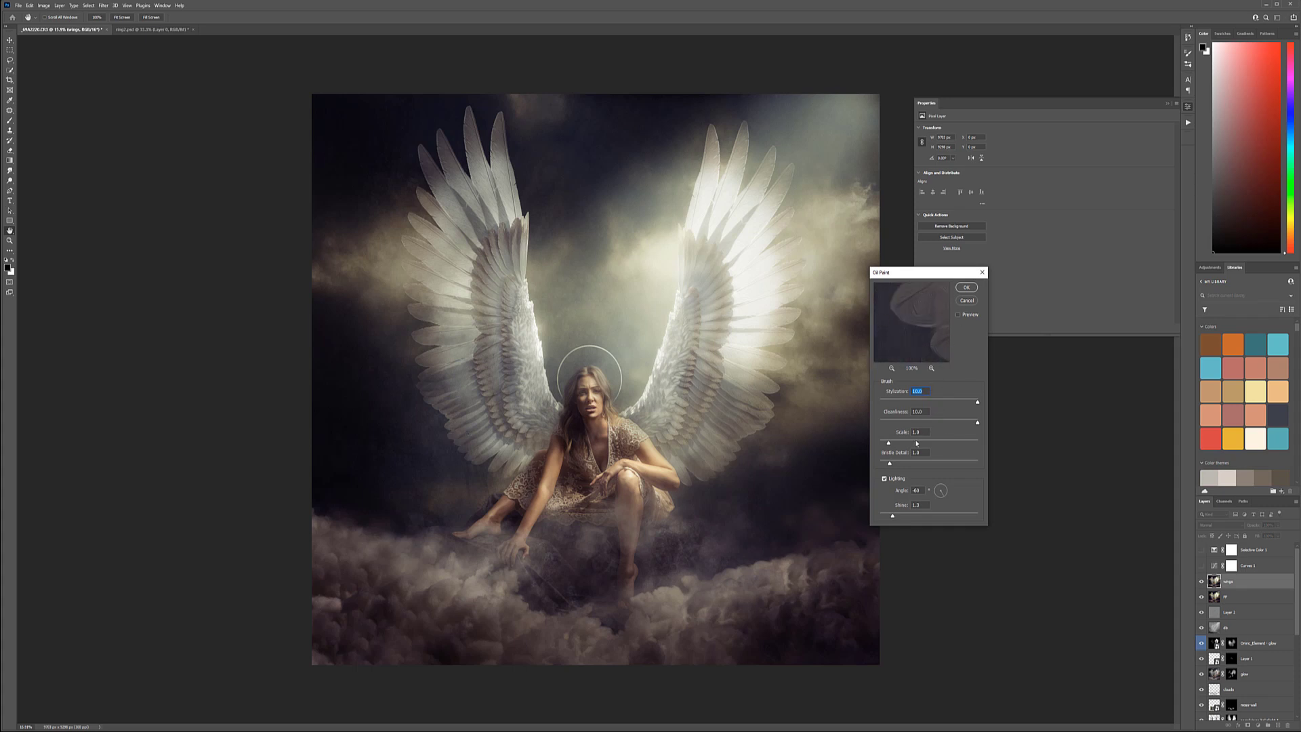
left_click_drag(915, 442, 936, 442)
key("shift+Down")
key("shift+Down")
left_click(967, 287)
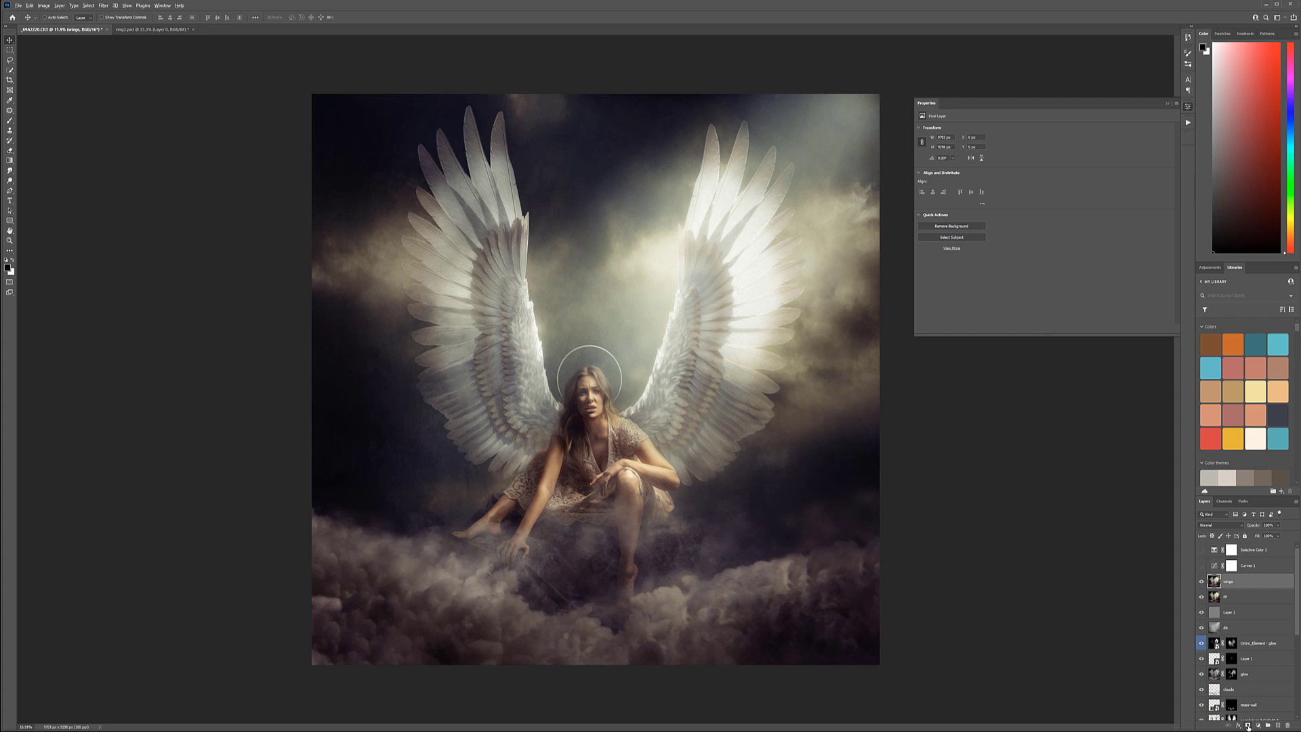
Add a black layer mask to the "wings" layer and ready a white brush for painting on it
left_click(1249, 726, "alt")
key("b")
key("x")
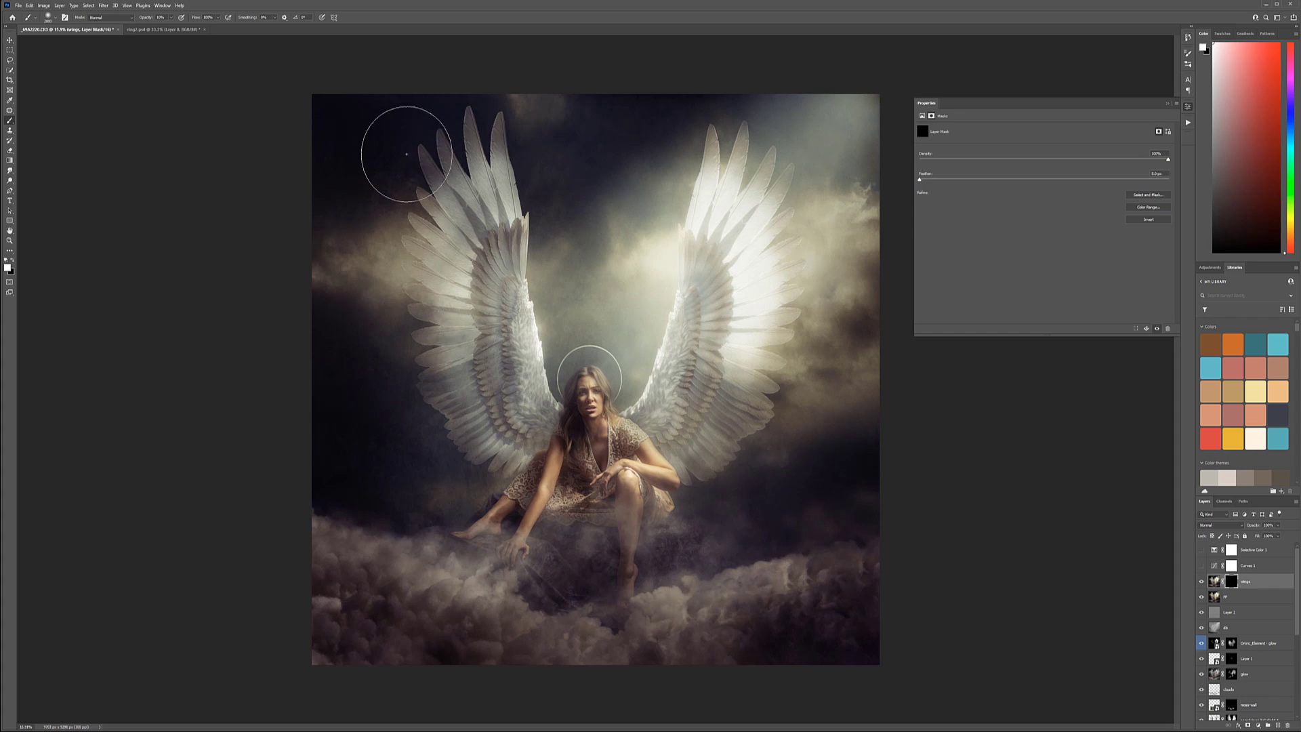
Paint white on the "wings" mask with a smaller brush over the left wing's outer feathers
scroll(421, 217, "up", 2)
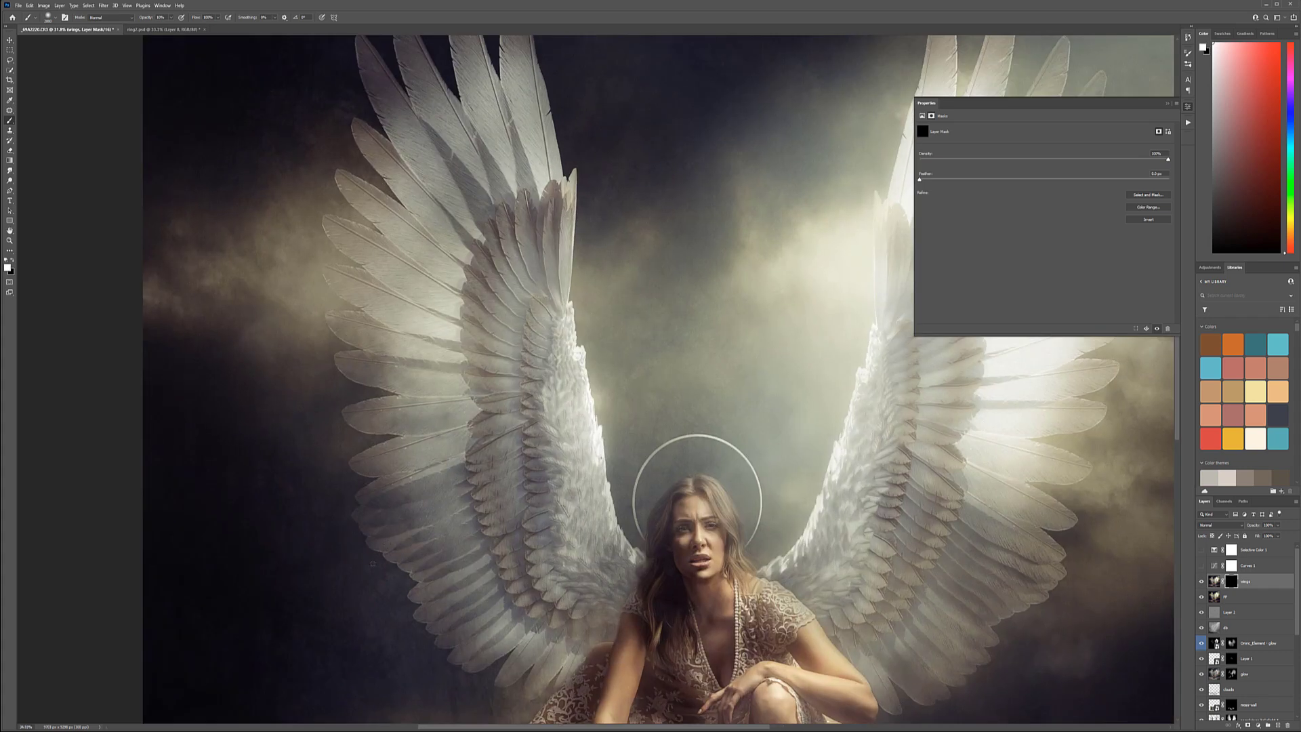
scroll(371, 564, "up", 3)
scroll(420, 491, "up", 4)
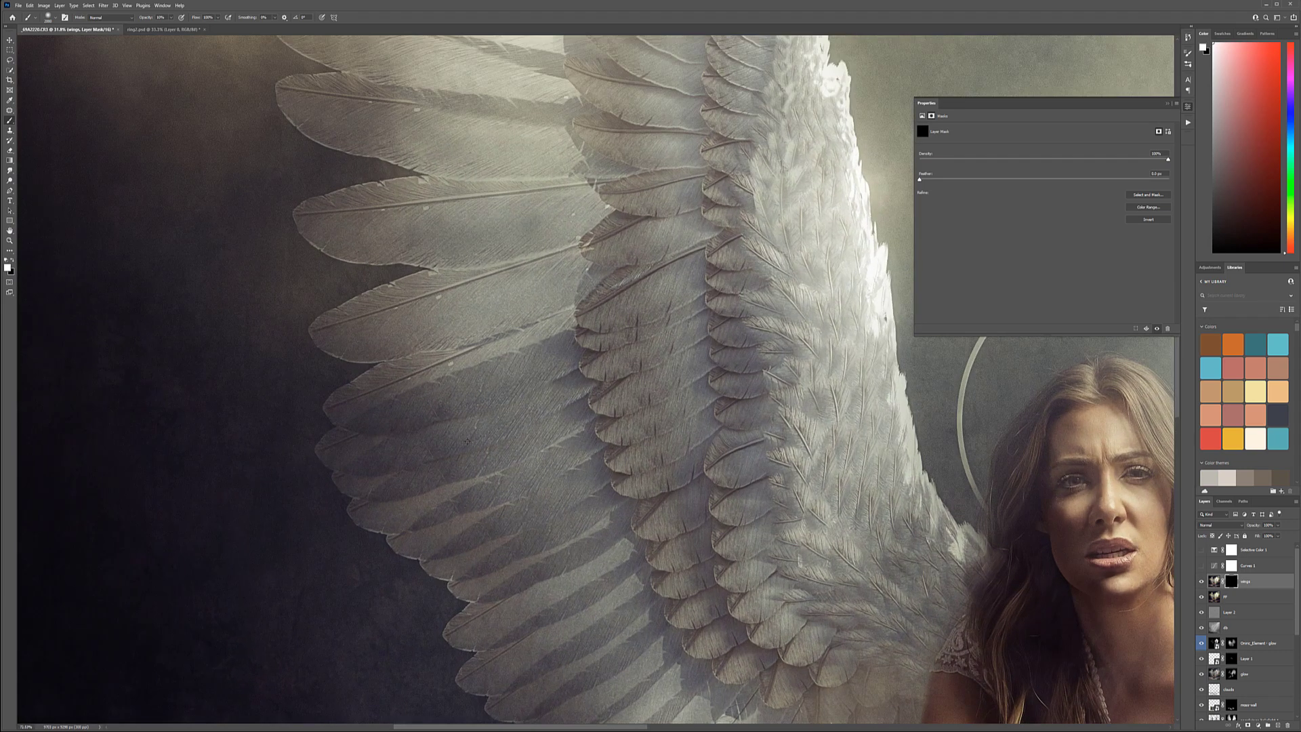
key("bracketleft")
key("bracketleft")
key("bracketleft")
key("bracketleft")
key("bracketleft")
key("bracketleft")
key("bracketleft")
key("bracketleft")
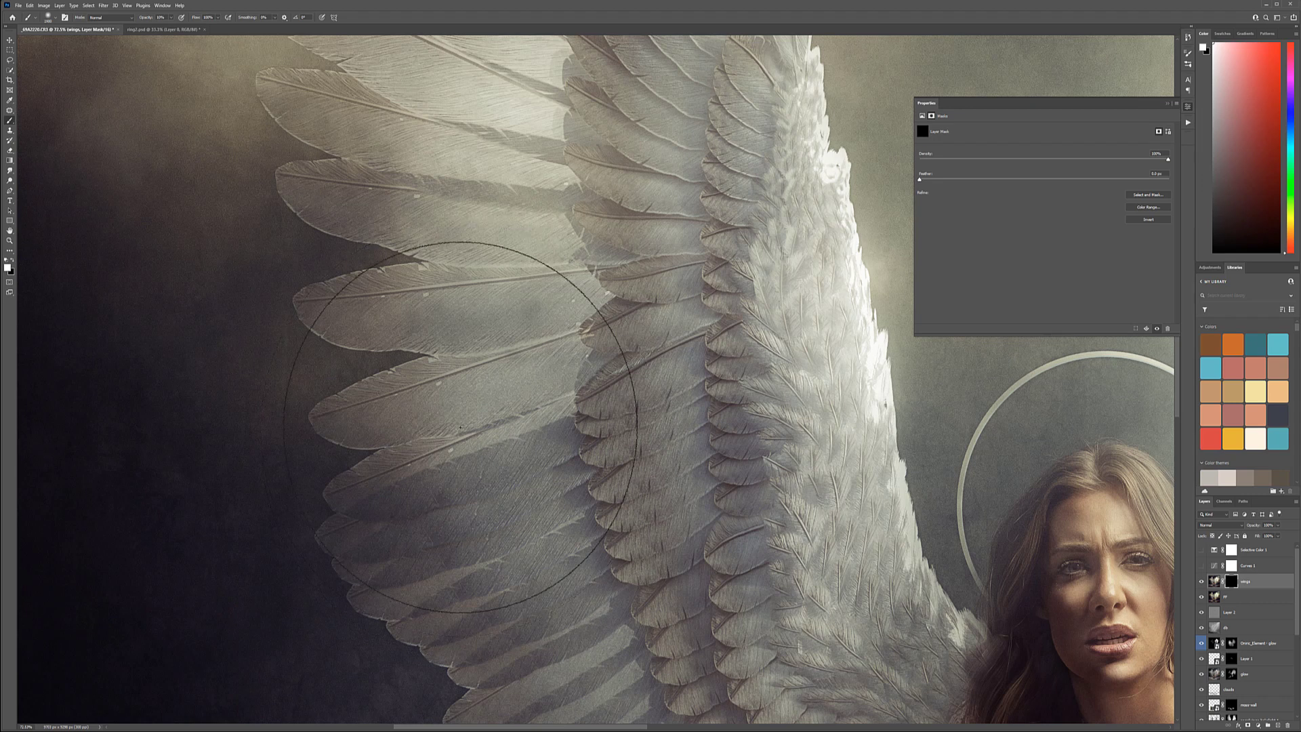
mouse_move(438, 493)
left_mouse_down()
mouse_move(512, 529)
mouse_move(539, 491)
mouse_move(377, 547)
mouse_move(495, 593)
mouse_move(455, 629)
mouse_move(436, 611)
mouse_move(573, 607)
mouse_move(608, 383)
mouse_move(572, 369)
mouse_move(614, 428)
left_mouse_up()
Reveal the oil-paint effect over the rest of the left wing, painting the mask in white at 20% brush opacity
key("2")
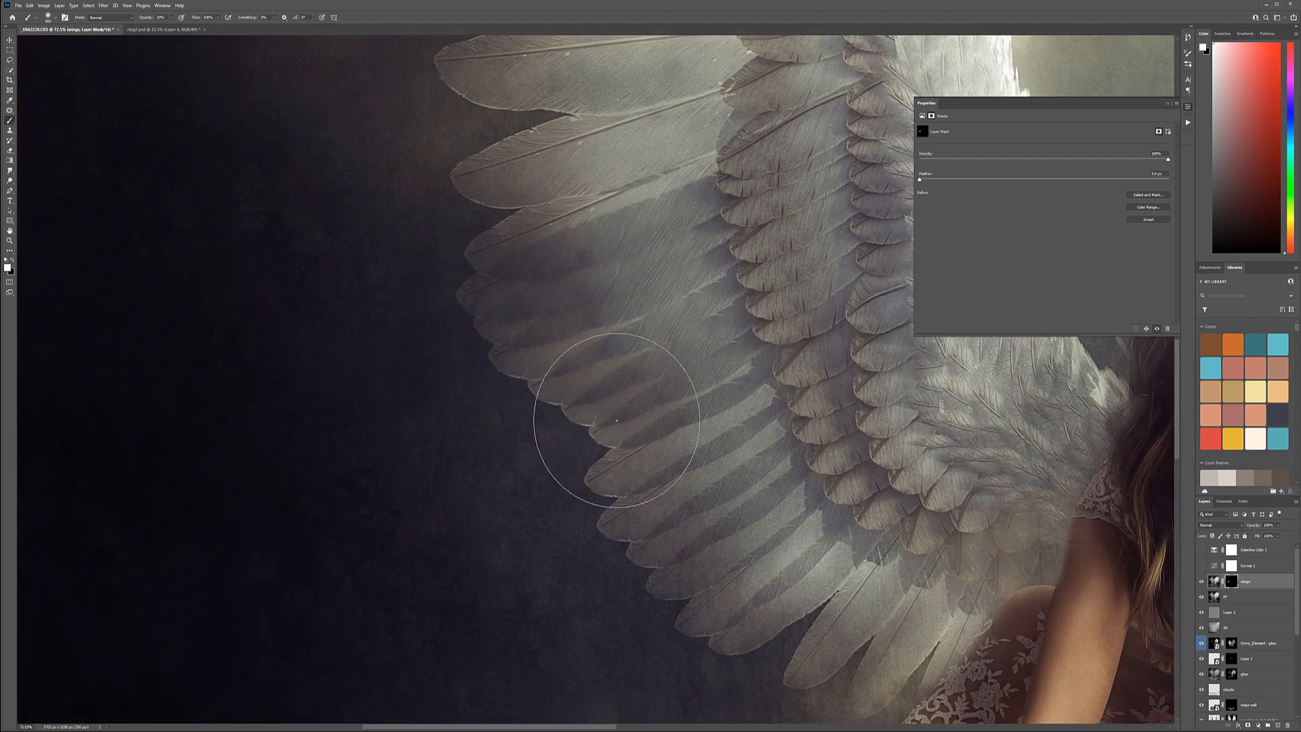
scroll(615, 428, "up", 5)
key("bracketleft")
key("bracketleft")
key("bracketleft")
key("bracketleft")
key("bracketleft")
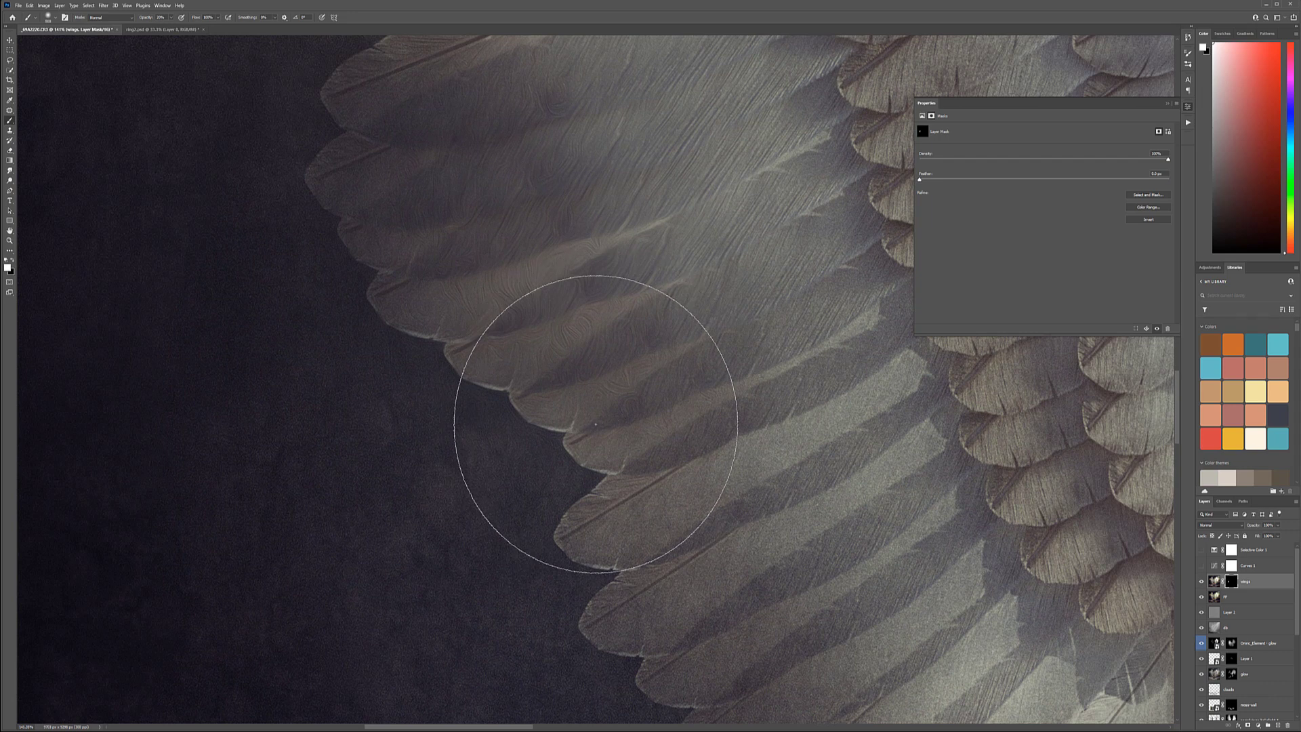
mouse_move(666, 570)
left_mouse_down()
mouse_move(619, 645)
mouse_move(672, 657)
left_mouse_up()
scroll(776, 465, "down", 6)
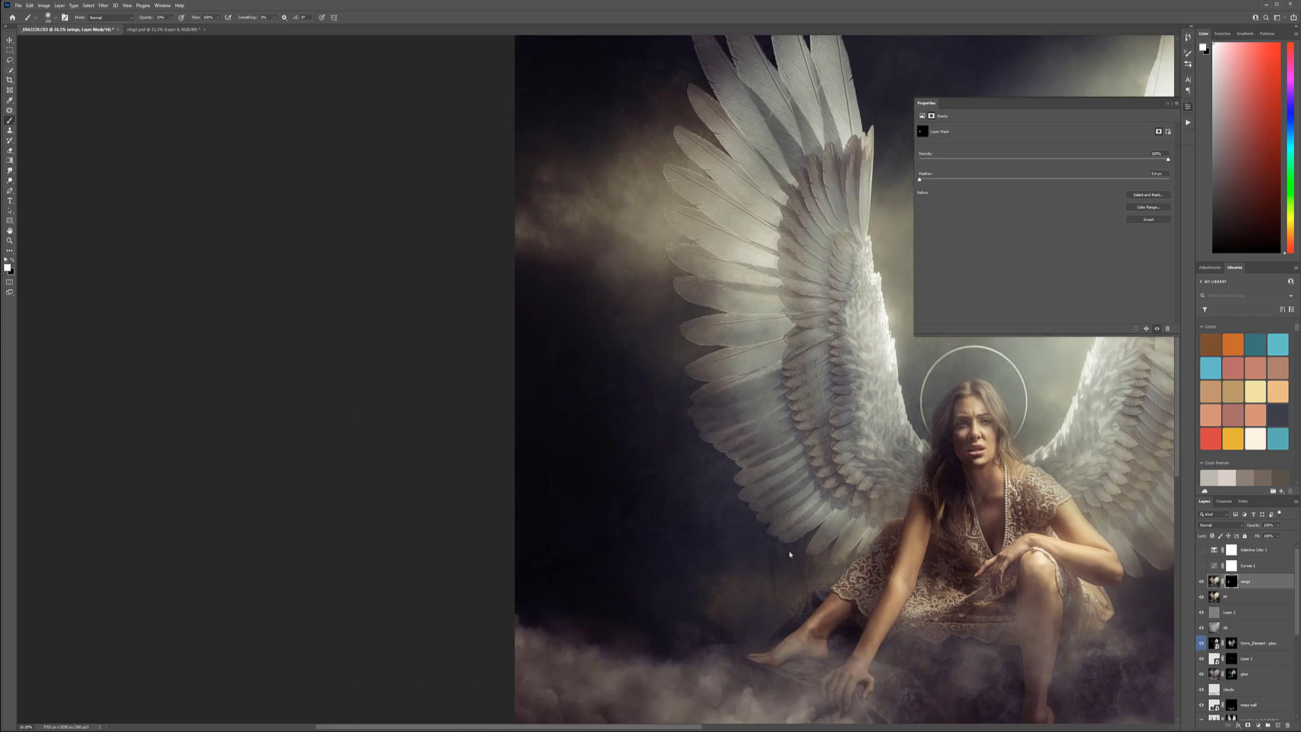
left_click_drag(854, 463, 688, 558)
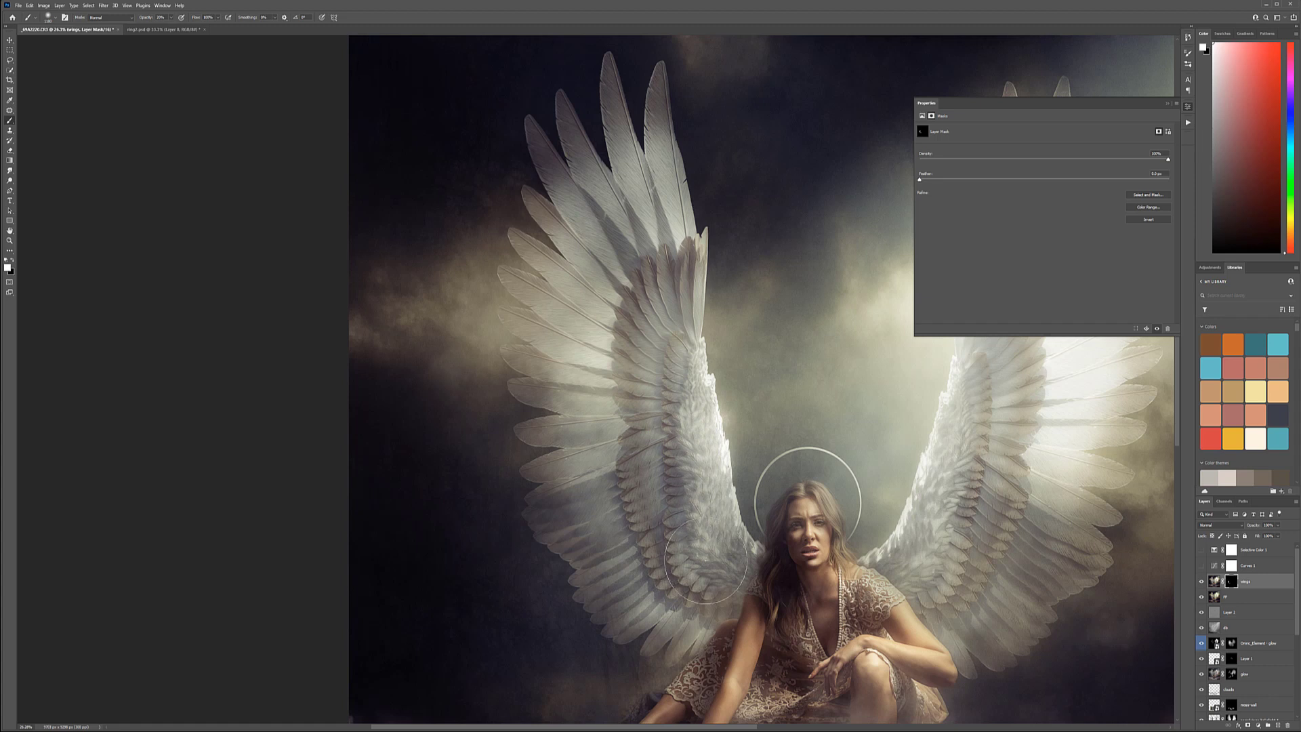
Paint white on the "wings" mask across the right wing's feathers and check the painted texture up close
mouse_move(1058, 508)
left_mouse_down()
mouse_move(482, 436)
mouse_move(538, 426)
left_mouse_up()
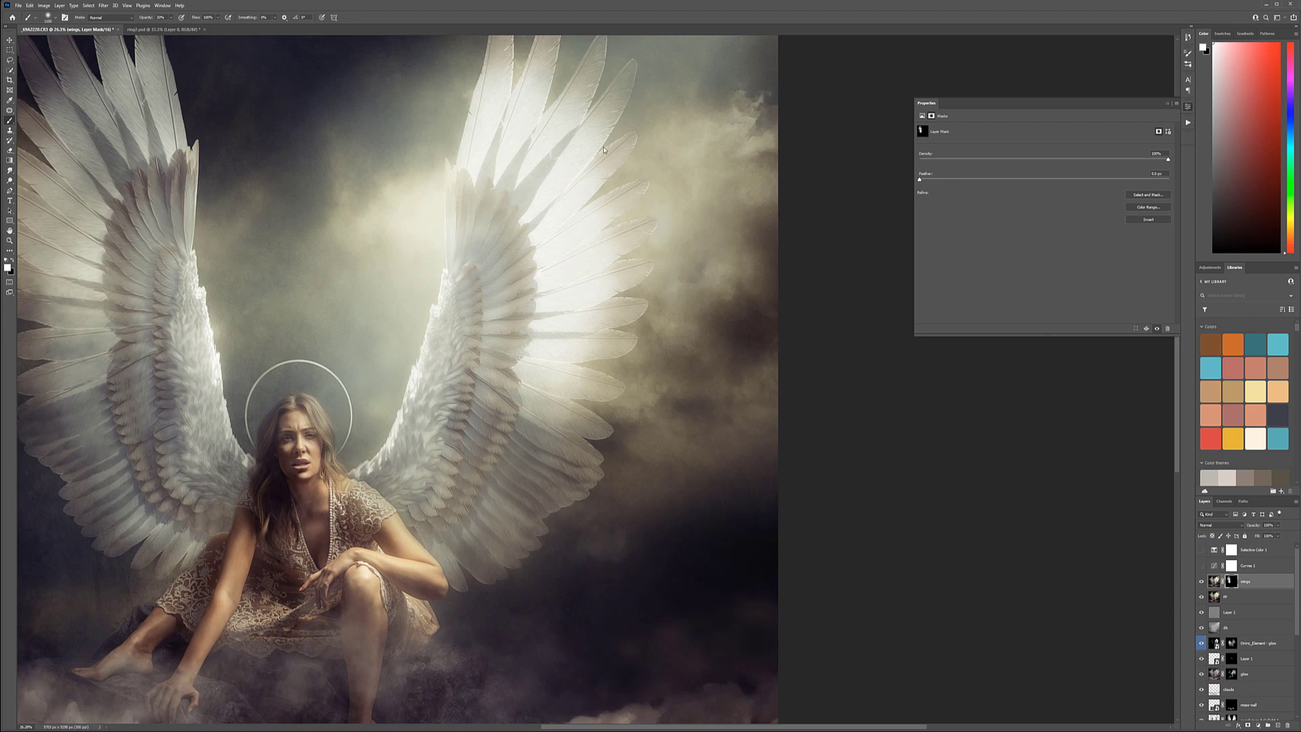
left_click_drag(493, 524, 689, 361)
left_click_drag(681, 301, 781, 342)
mouse_move(596, 68)
left_mouse_down()
mouse_move(569, 592)
mouse_move(548, 340)
left_mouse_up()
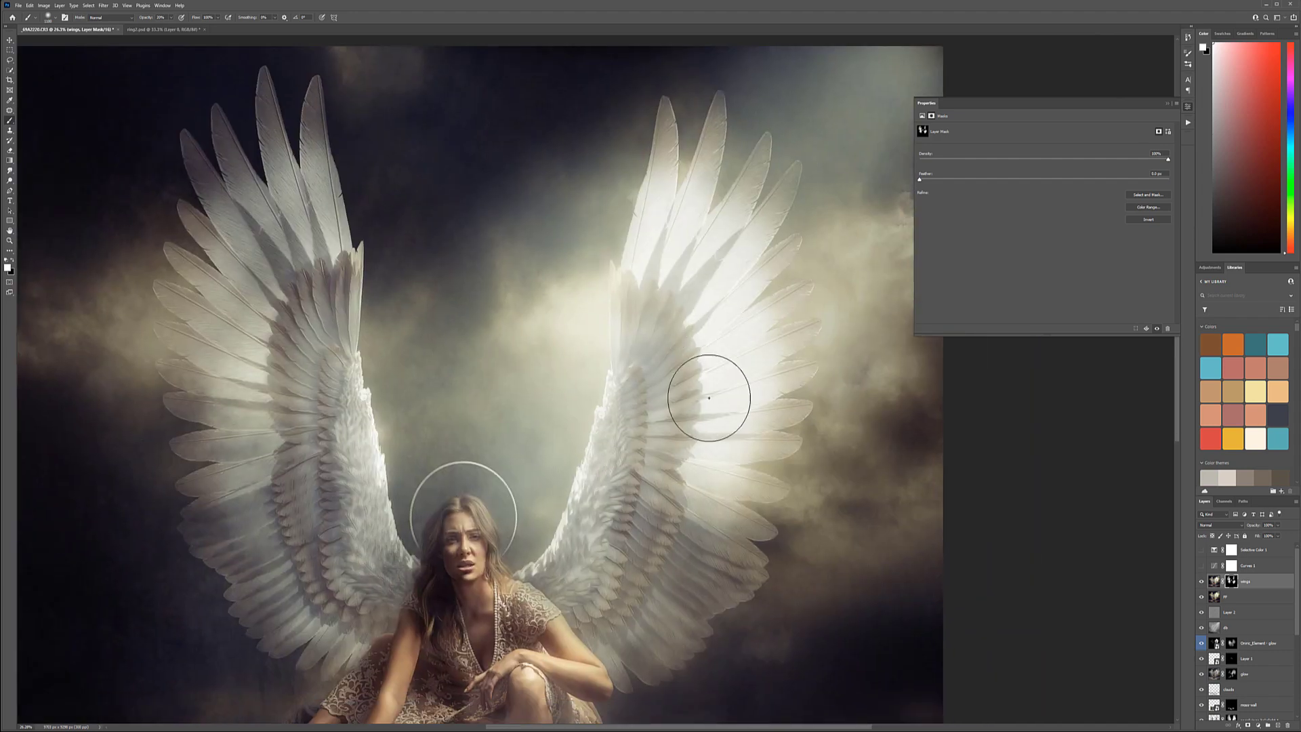
scroll(714, 578, "up", 1)
scroll(714, 579, "up", 2)
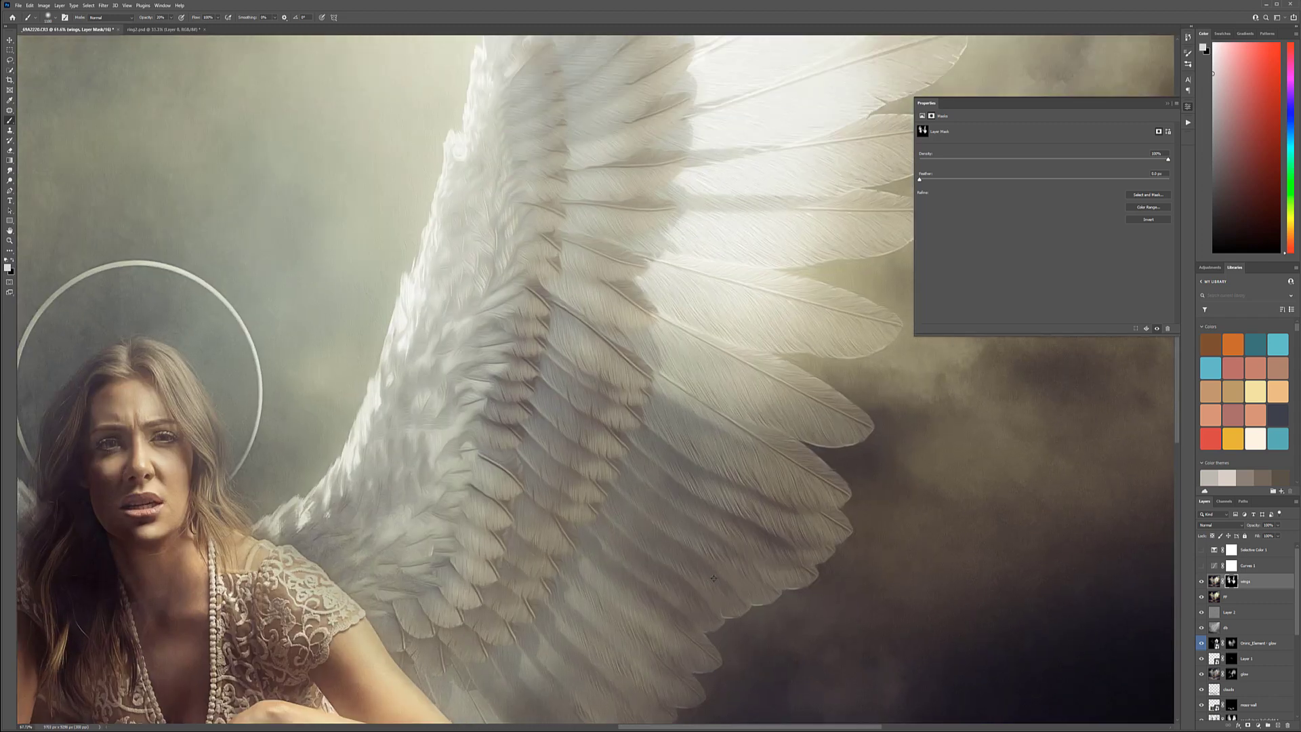
scroll(712, 522, "up", 1)
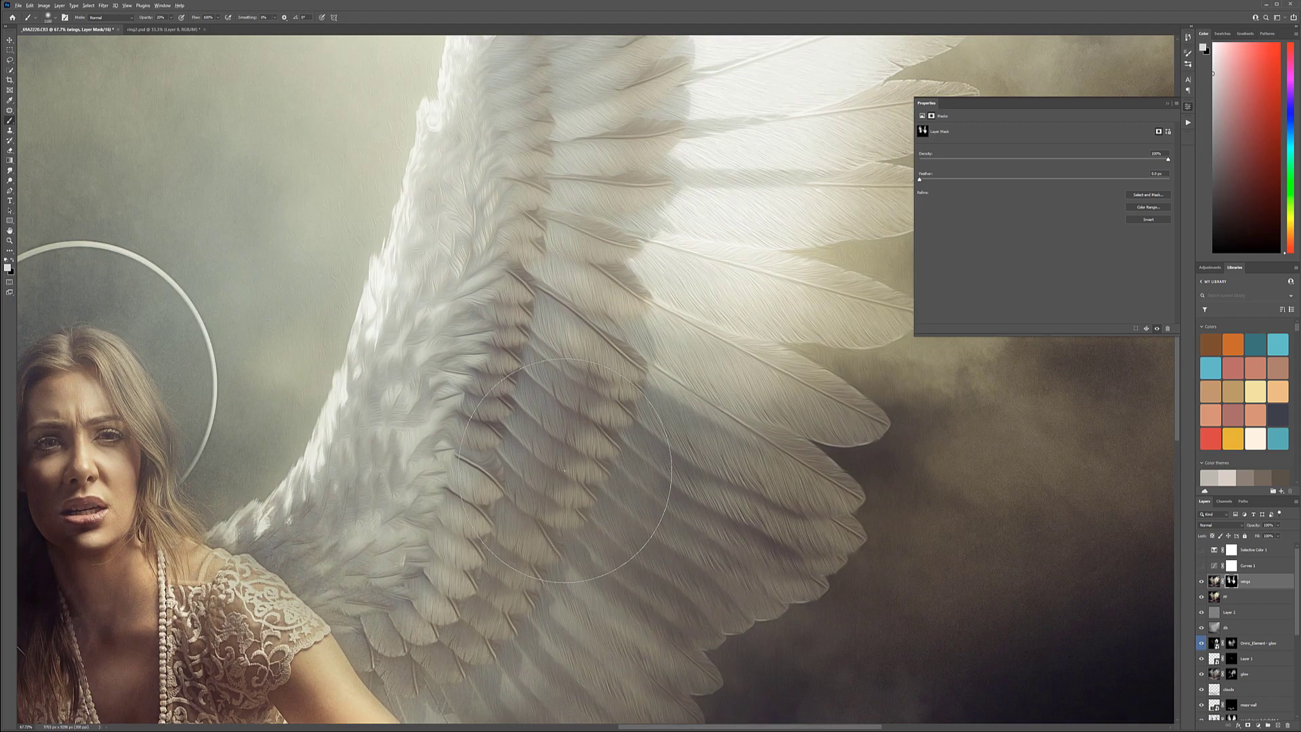
scroll(564, 470, "down", 3)
scroll(597, 501, "up", 2)
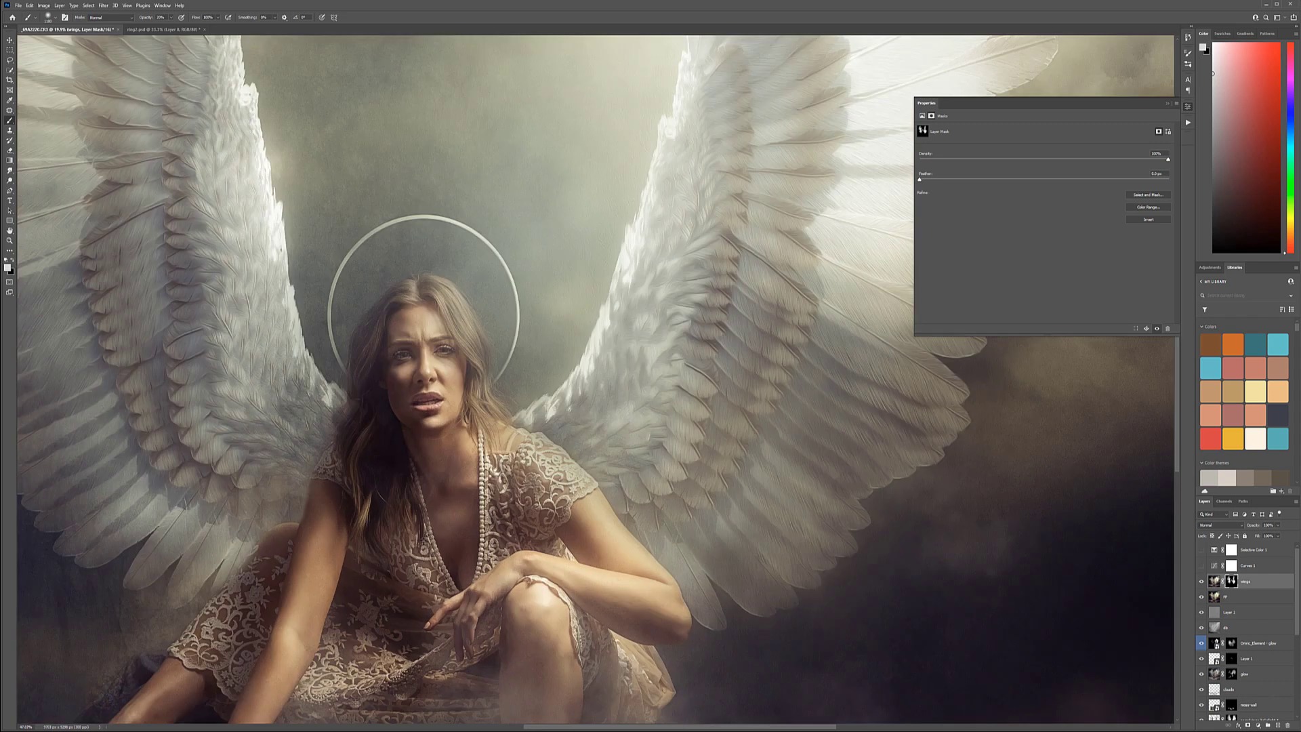
Refine the "wings" mask where the feathers meet the hair and dress, using a smaller brush at 10% opacity
scroll(429, 482, "up", 3)
key("bracketleft")
key("bracketleft")
key("1")
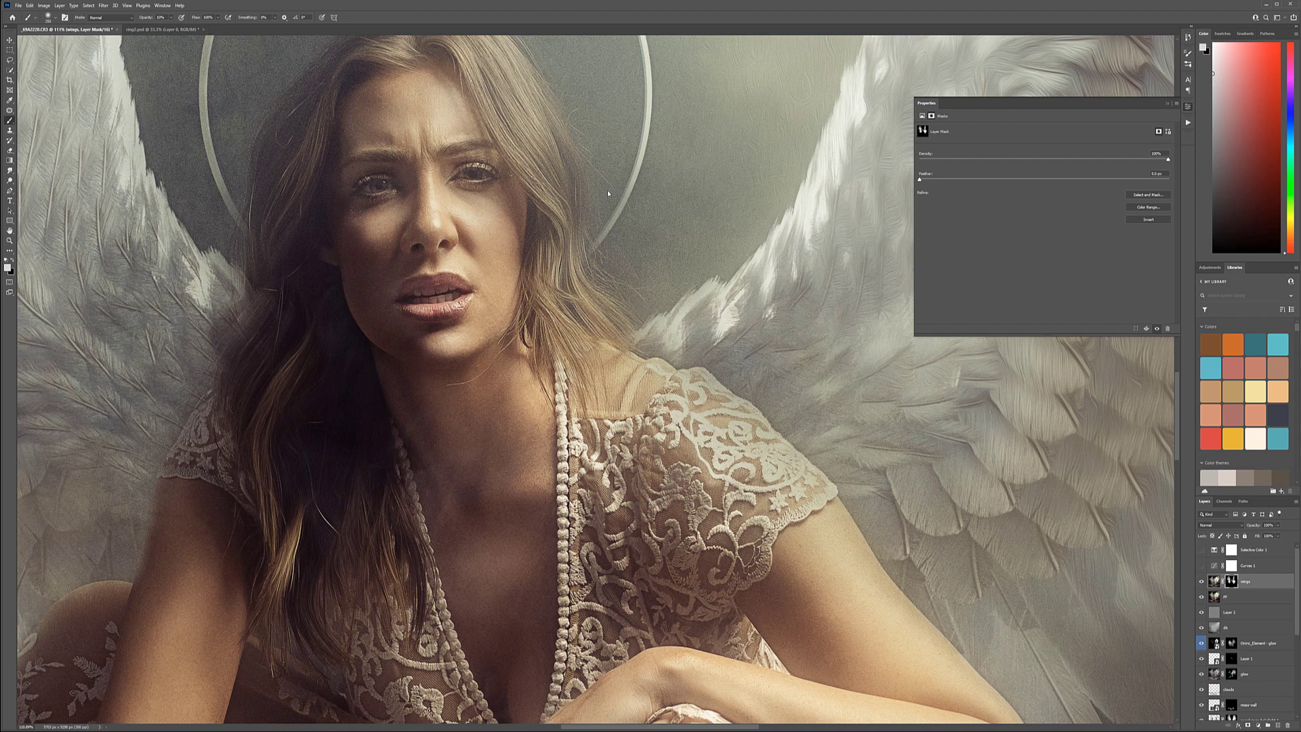
scroll(536, 359, "left", 5)
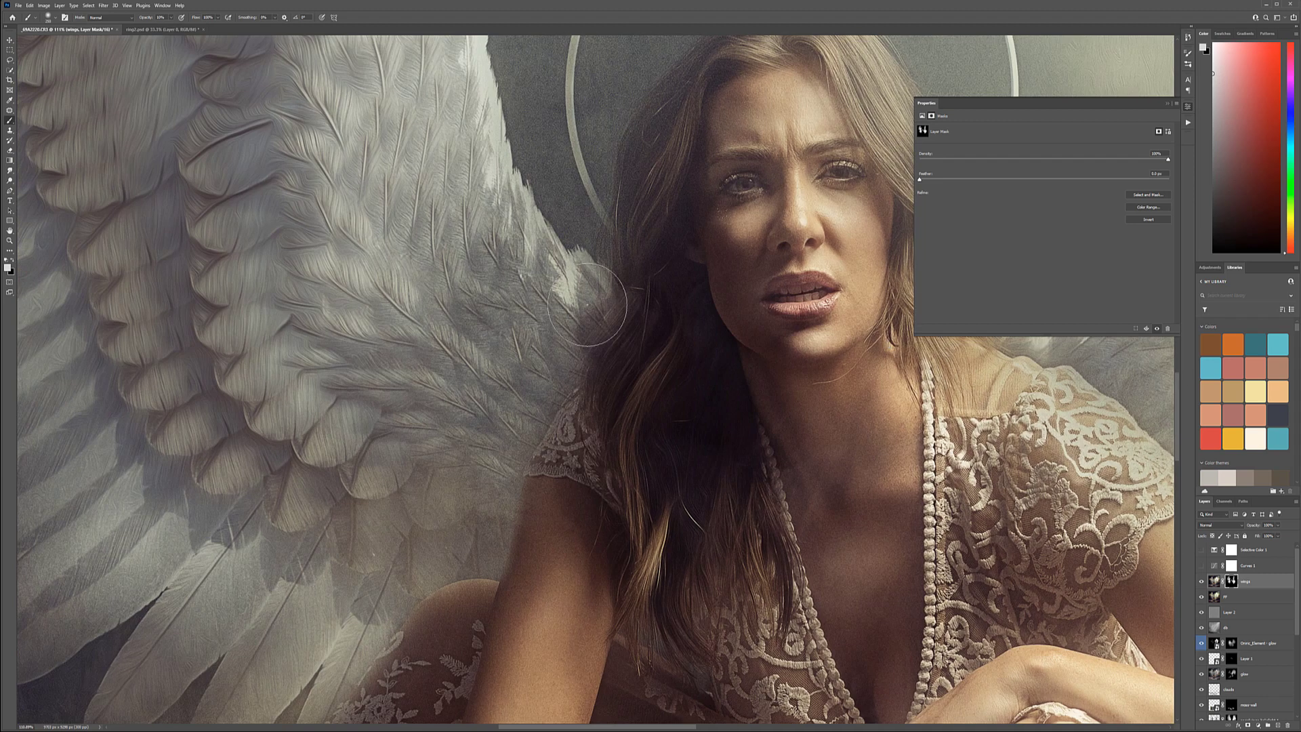
scroll(505, 441, "down", 2)
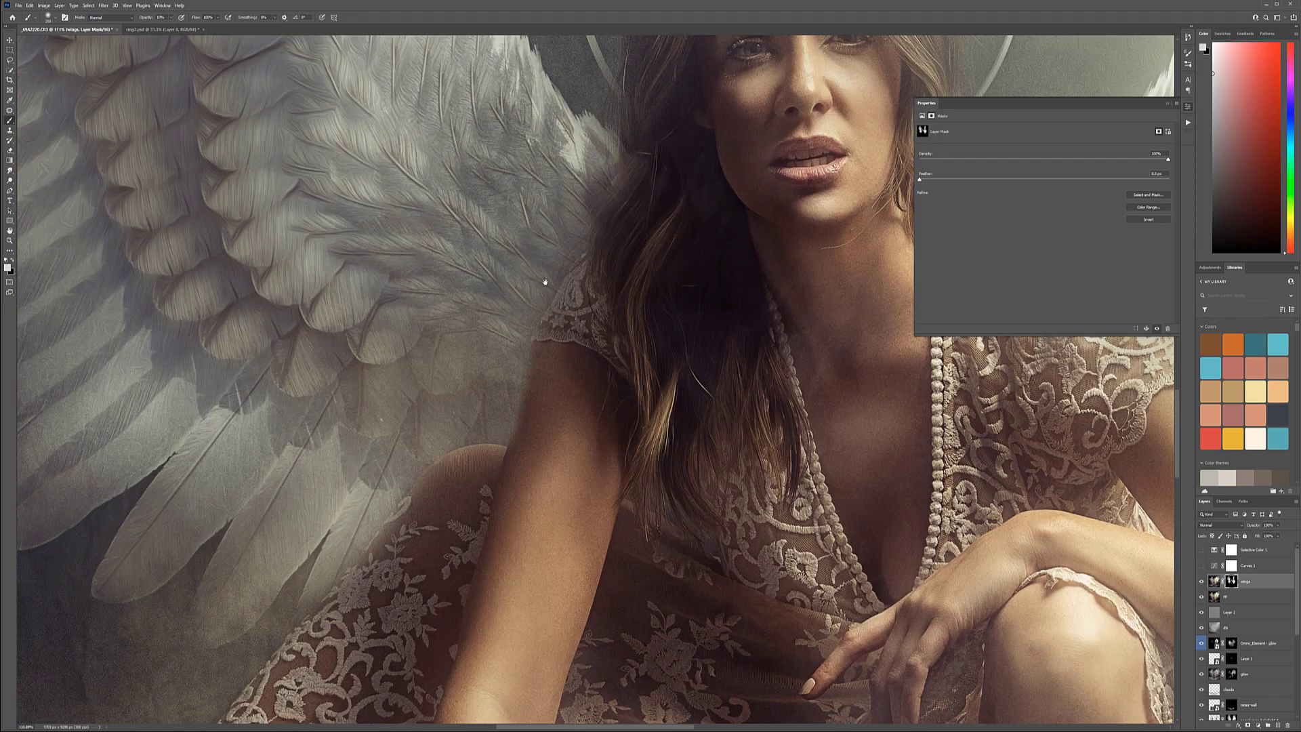
scroll(549, 305, "up", 1)
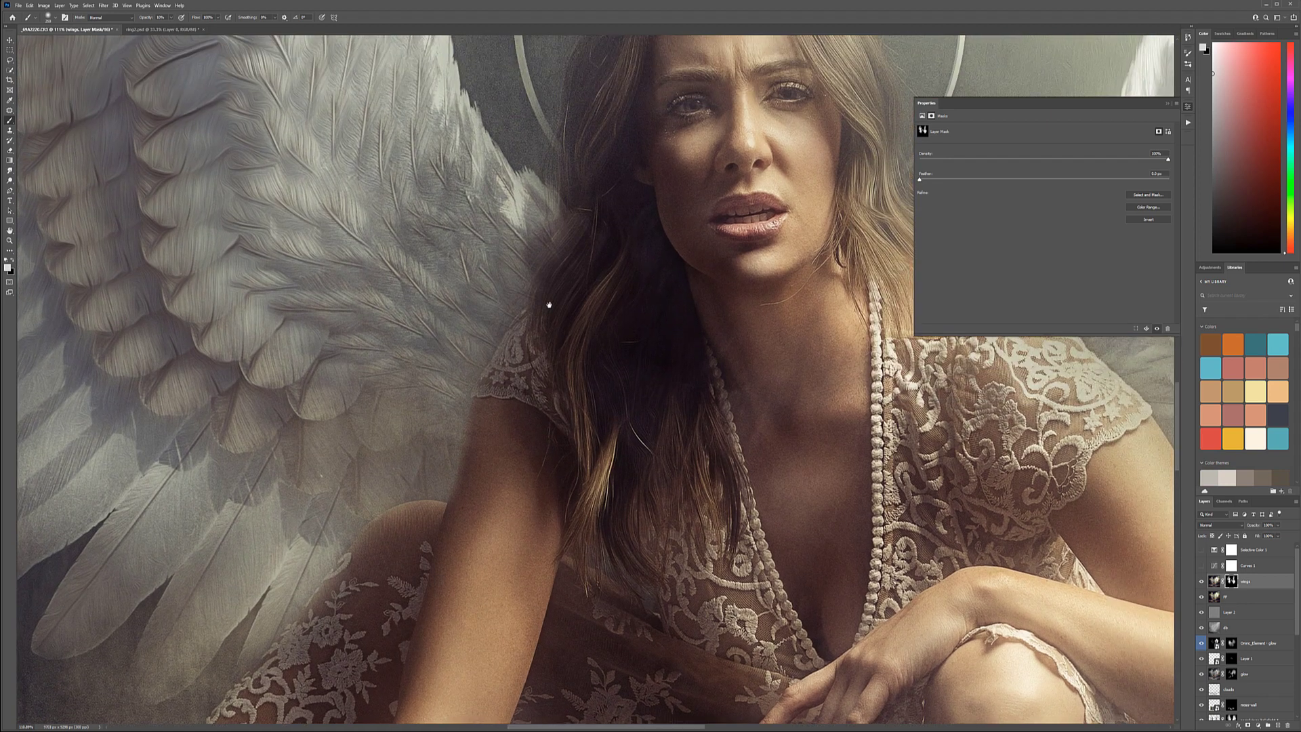
scroll(549, 315, "down", 3)
scroll(549, 319, "left", 1)
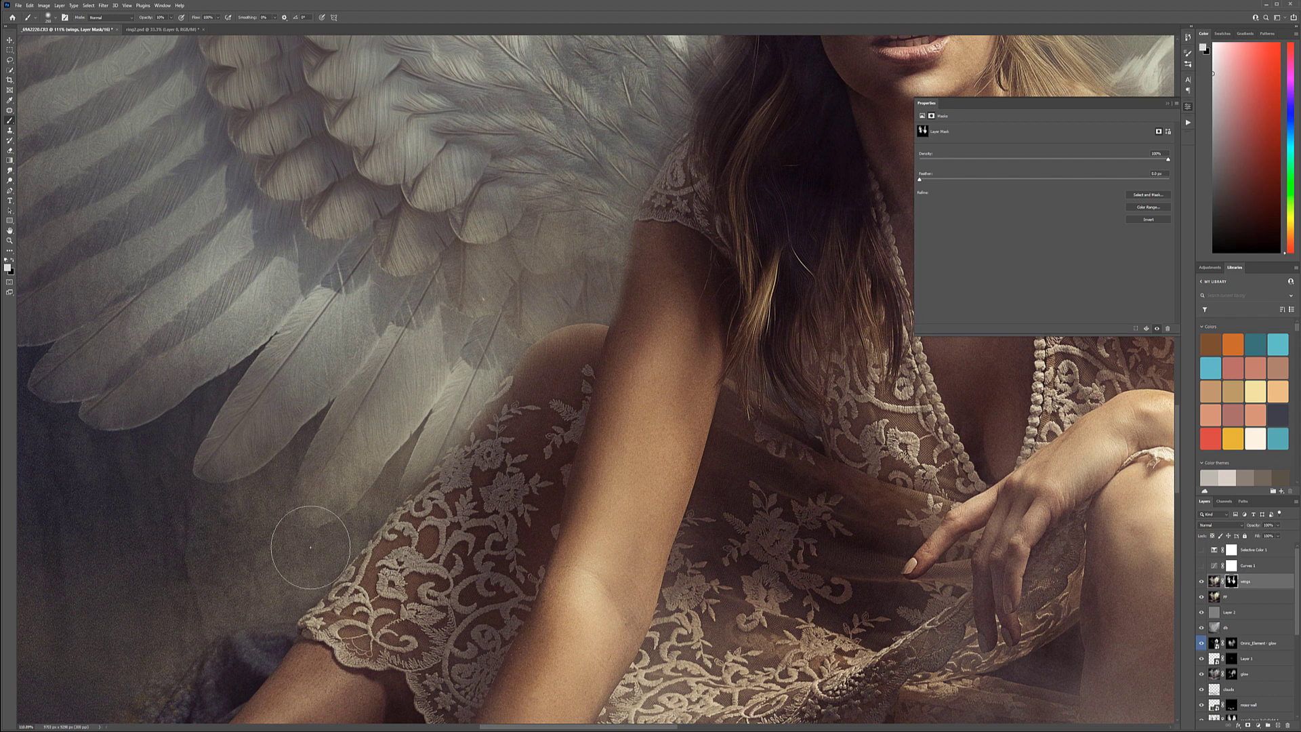
scroll(557, 323, "down", 3)
scroll(557, 323, "down", 8)
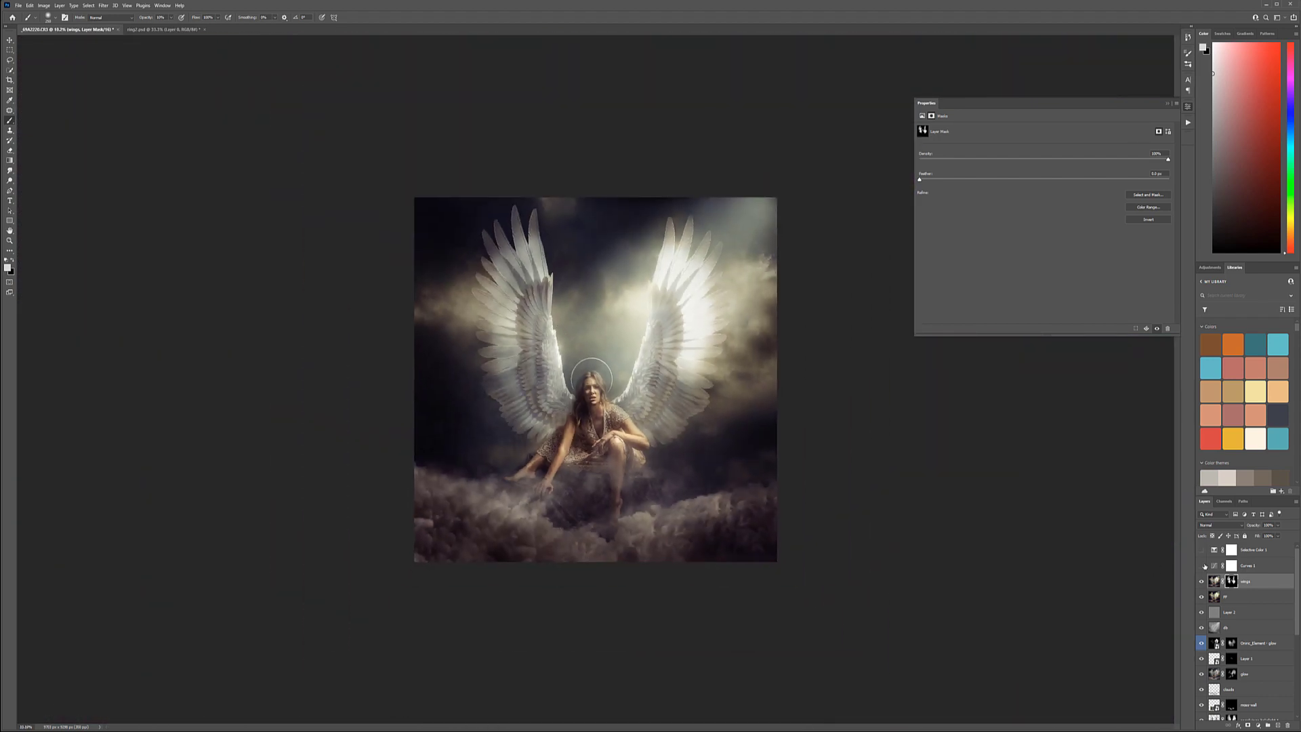
Show the Curves and Selective Color adjustment layers again
left_click(1201, 551)
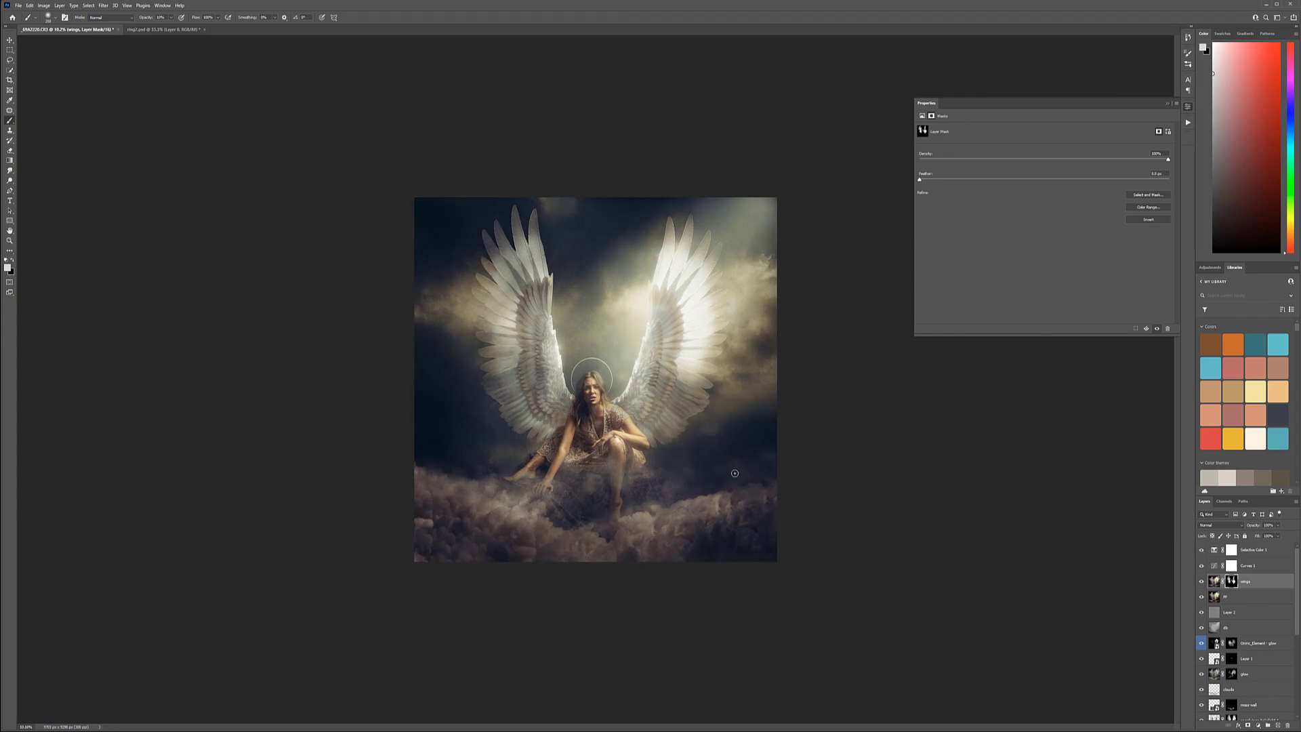
left_click(12, 41)
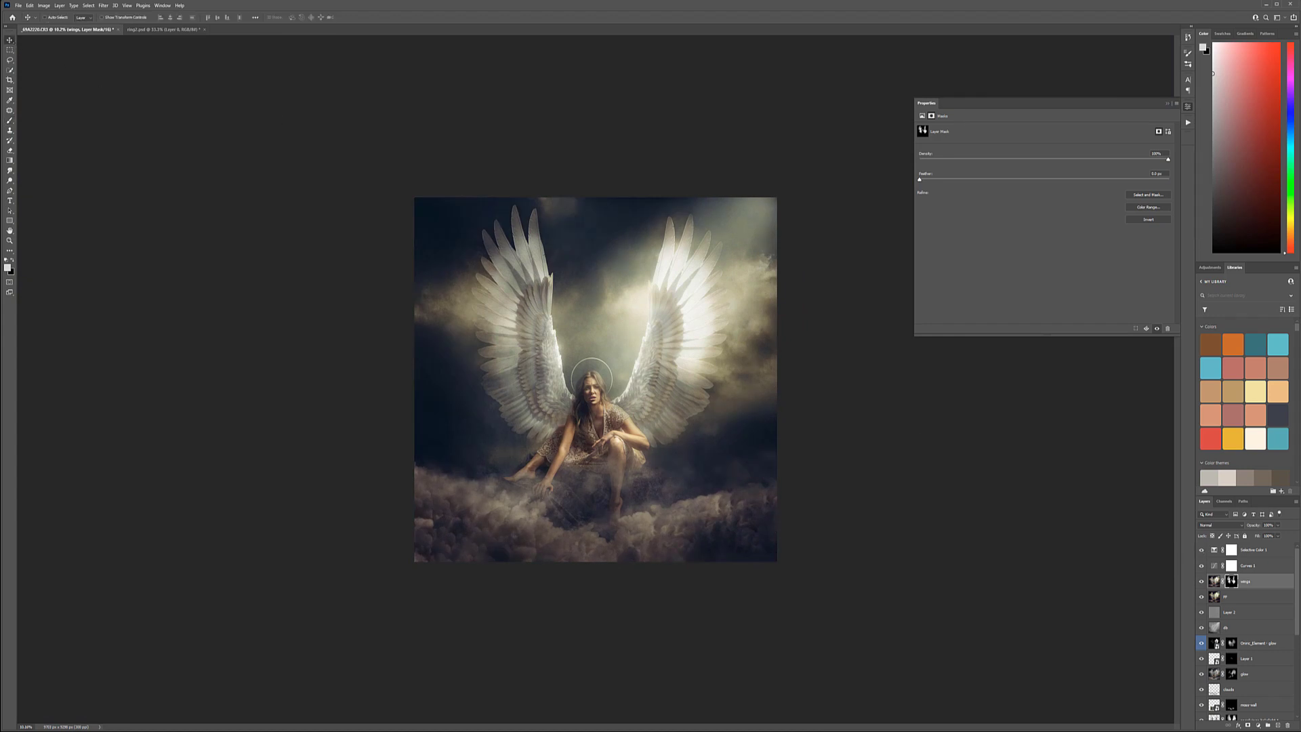
Group all layers above Layer 0, name the group "Retouching", and compare the image with and without it
left_click(1272, 550)
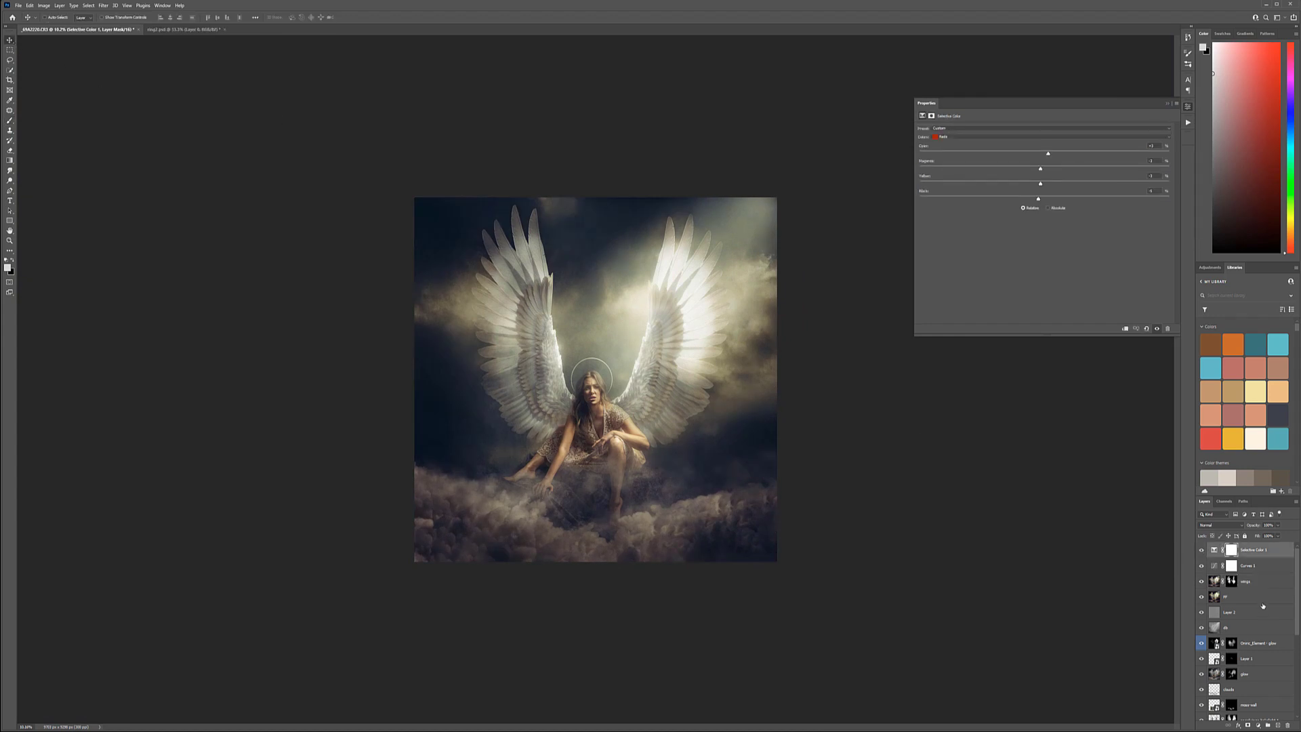
scroll(1263, 606, "down", 5)
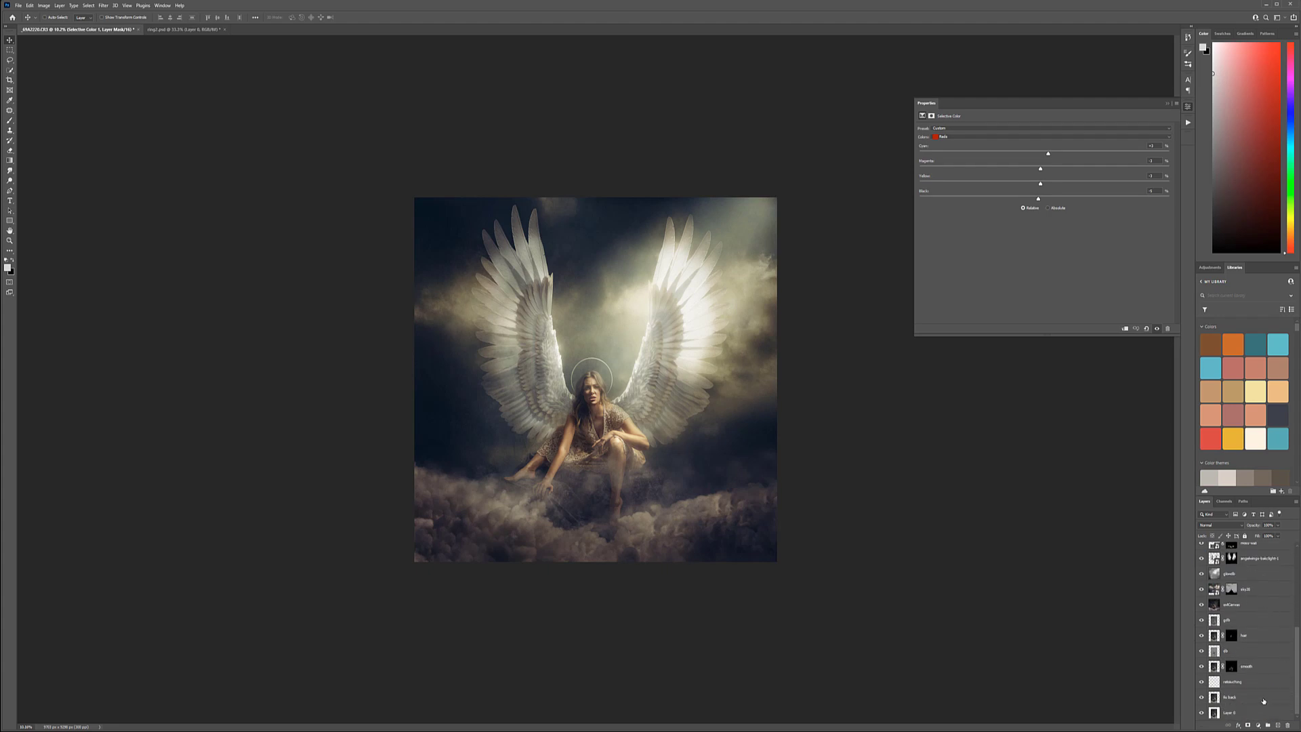
left_click(1267, 701, "shift")
key("ctrl+g")
double_click(1230, 547)
type("Retouching")
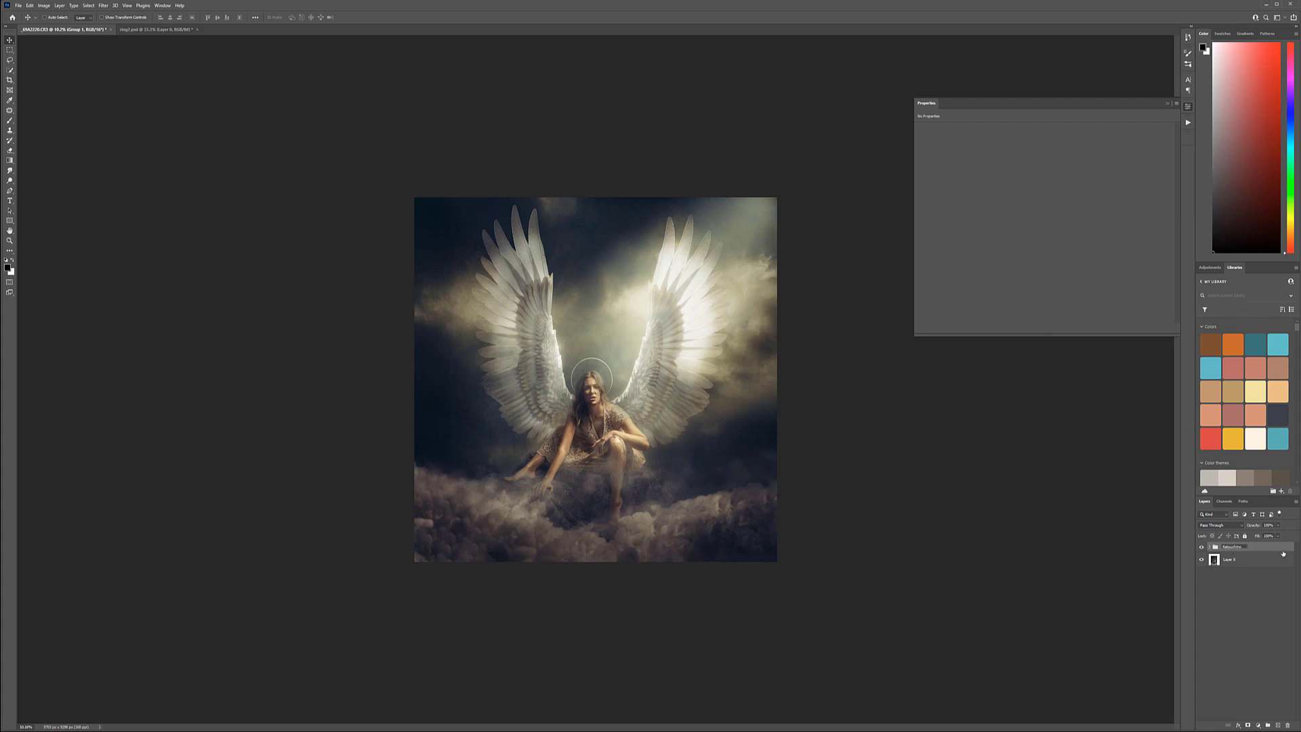
key("Return")
left_click(1203, 546)
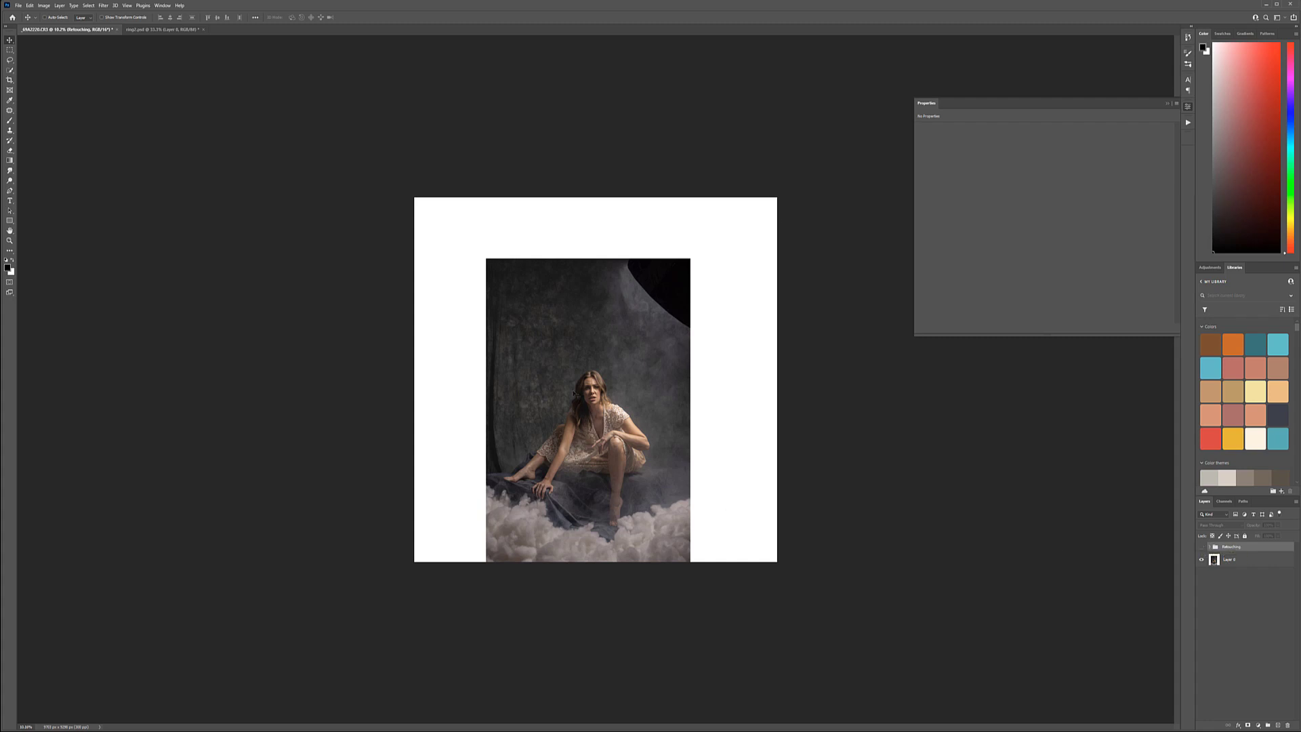
left_click(1202, 547)
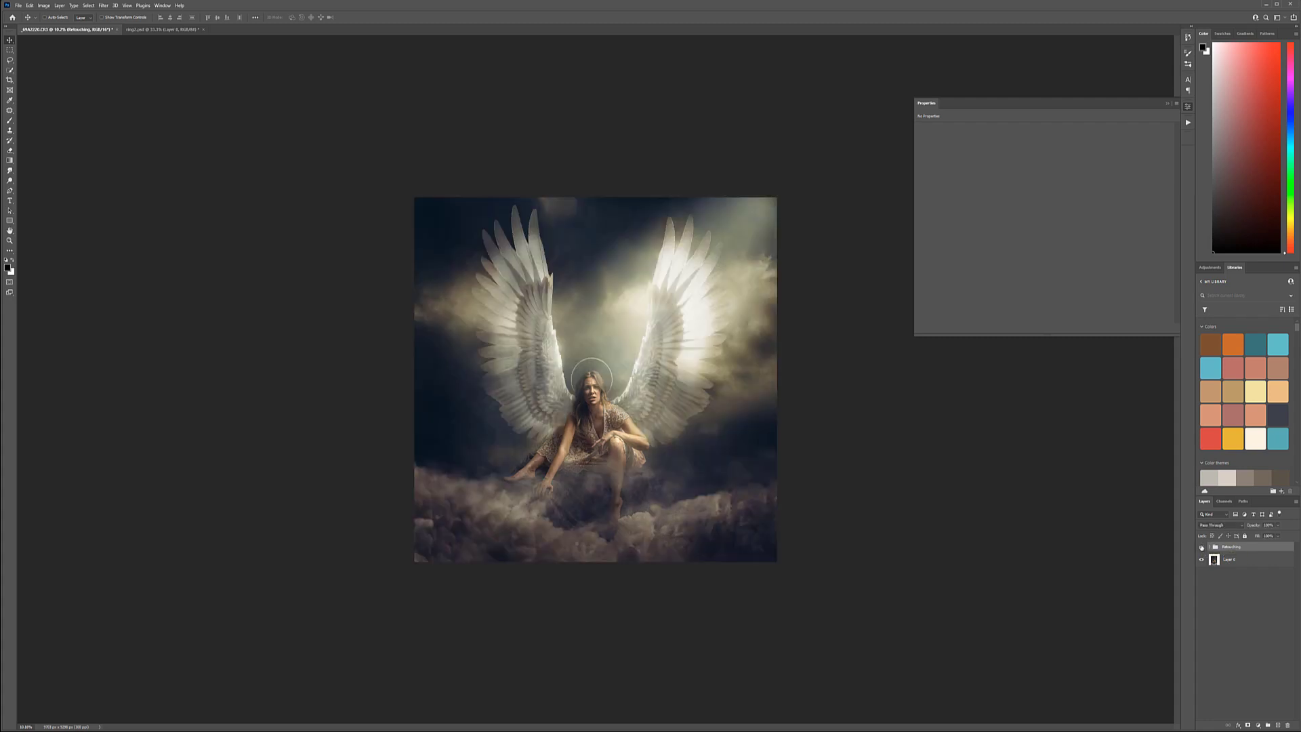